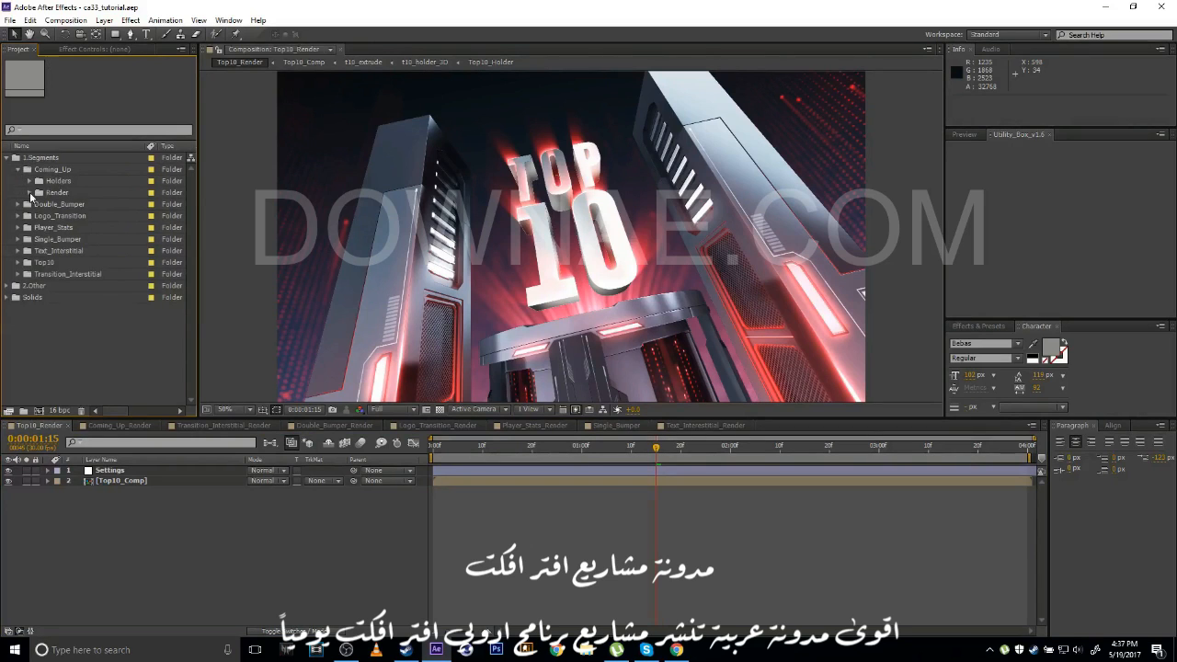
Open the Coming_Up_Render composition from the Coming_Up segment's Render folder and set its preview resolution to Third.
{"action": "left_click", "coordinate": [29, 193]}
{"action": "left_click", "coordinate": [76, 205]}
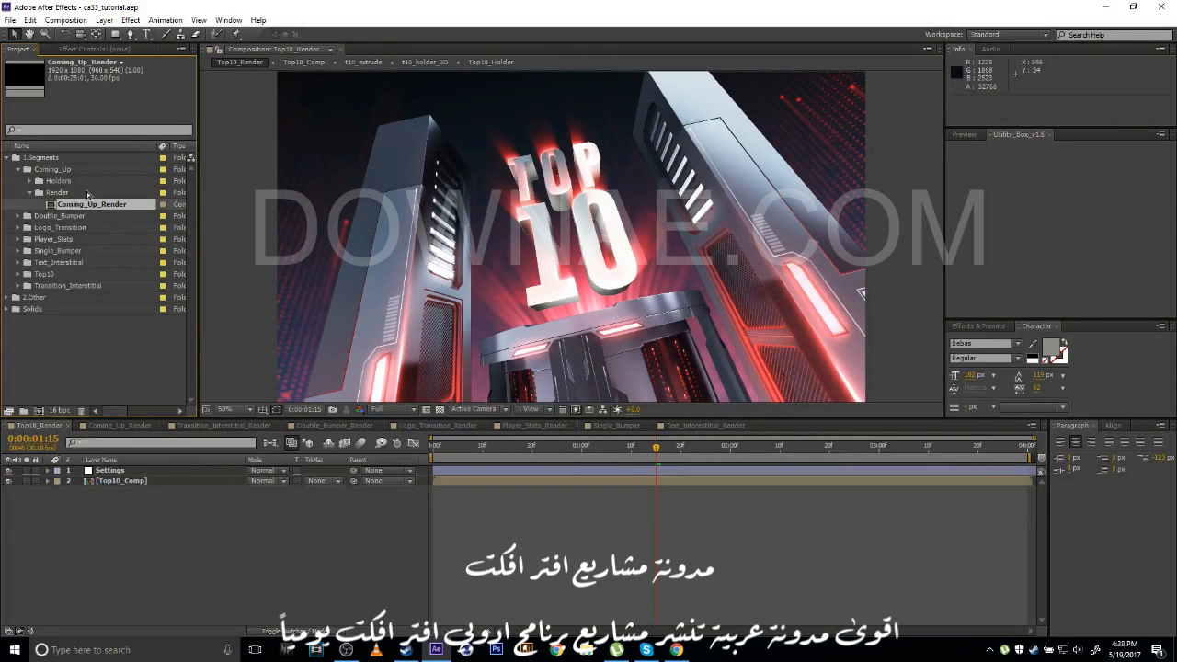
{"action": "double_click", "coordinate": [86, 206]}
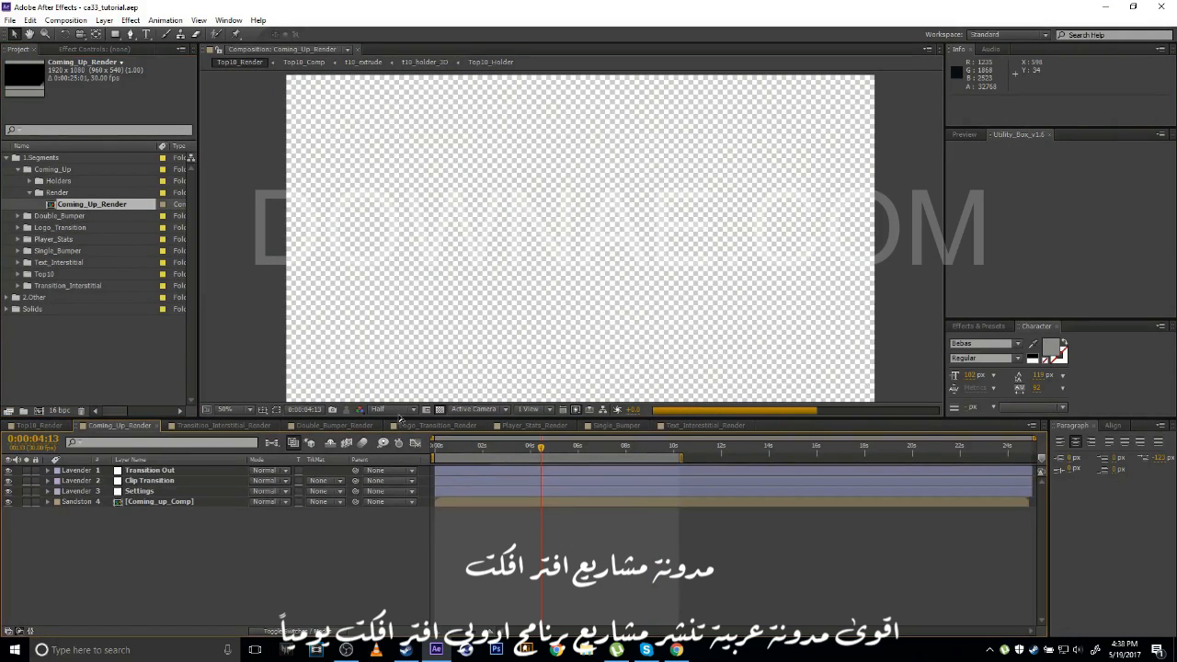
{"action": "left_click", "coordinate": [406, 410]}
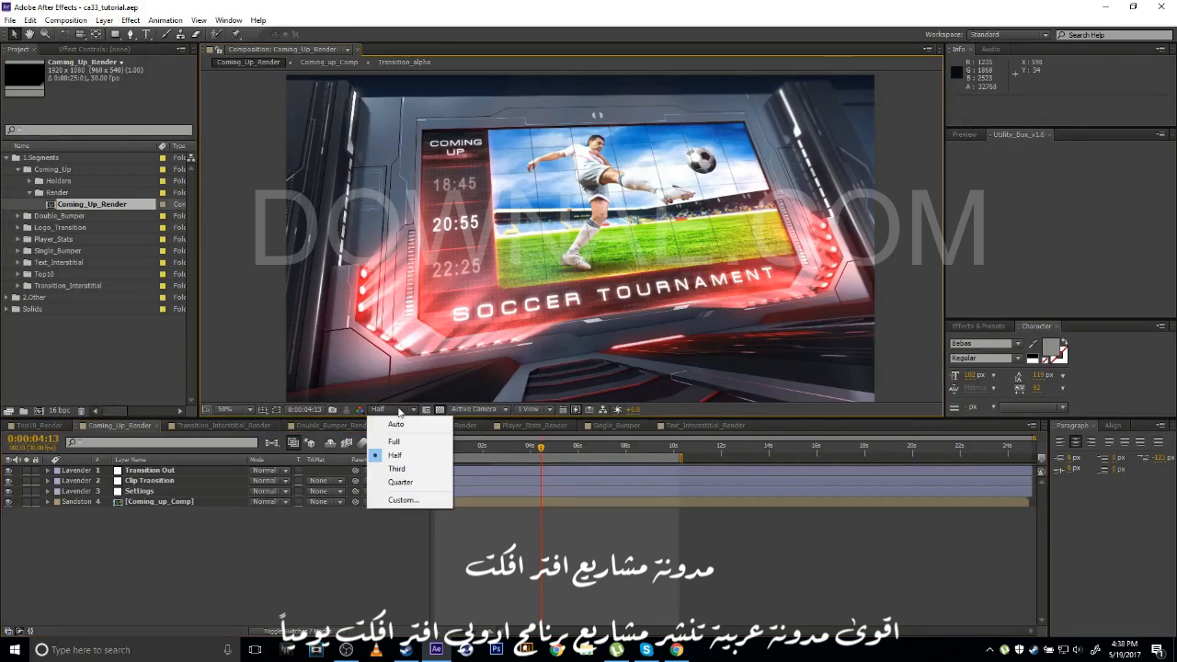
{"action": "left_click", "coordinate": [396, 469]}
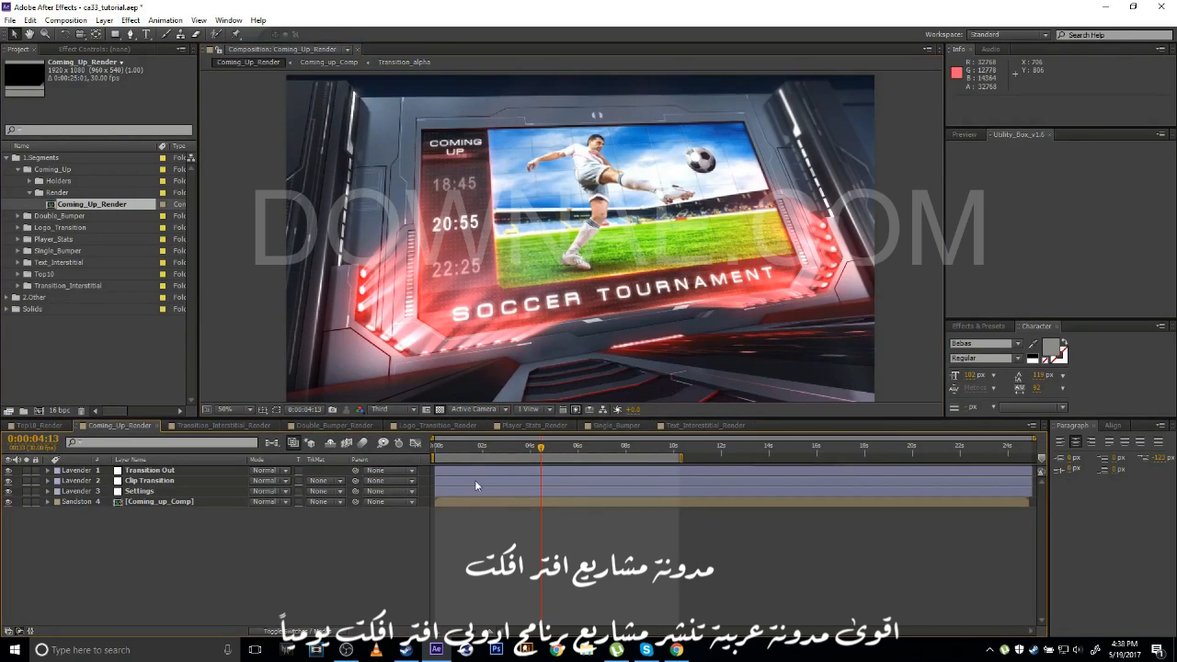
Look over the Settings, Clip Transition and Transition Out control layers in the Coming_Up_Render composition.
{"action": "left_click", "coordinate": [140, 493]}
{"action": "left_click", "coordinate": [156, 482]}
{"action": "left_click", "coordinate": [168, 472]}
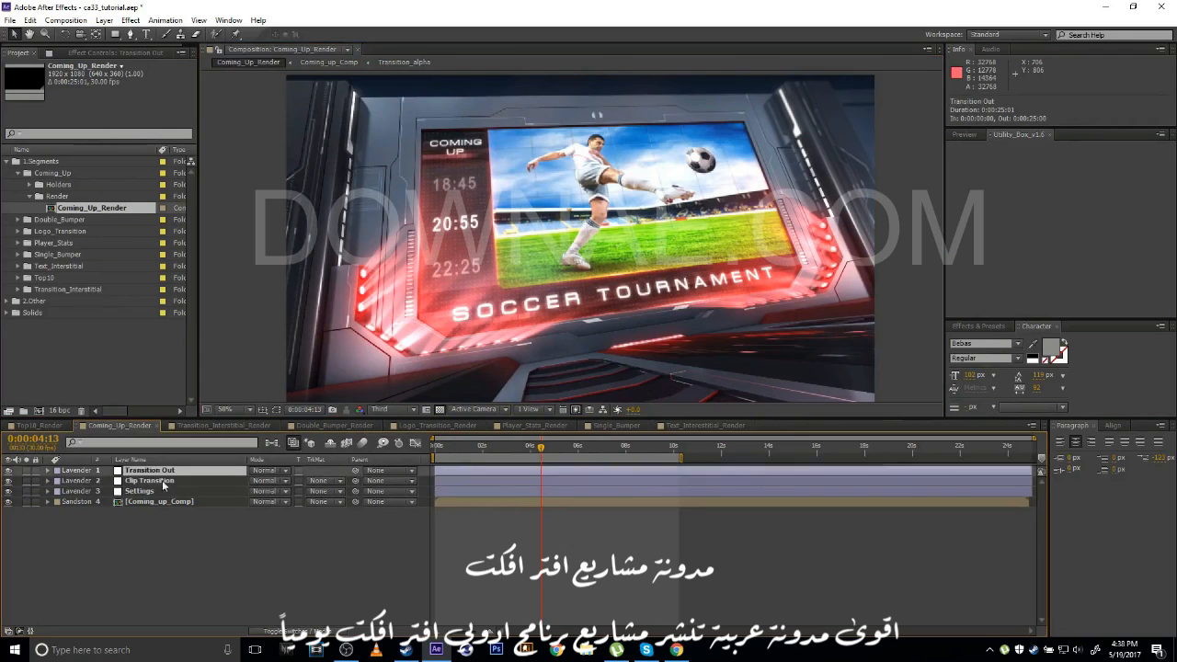
{"action": "left_click", "coordinate": [152, 493]}
{"action": "left_click", "coordinate": [153, 482]}
{"action": "left_click", "coordinate": [152, 472]}
{"action": "left_click", "coordinate": [156, 483]}
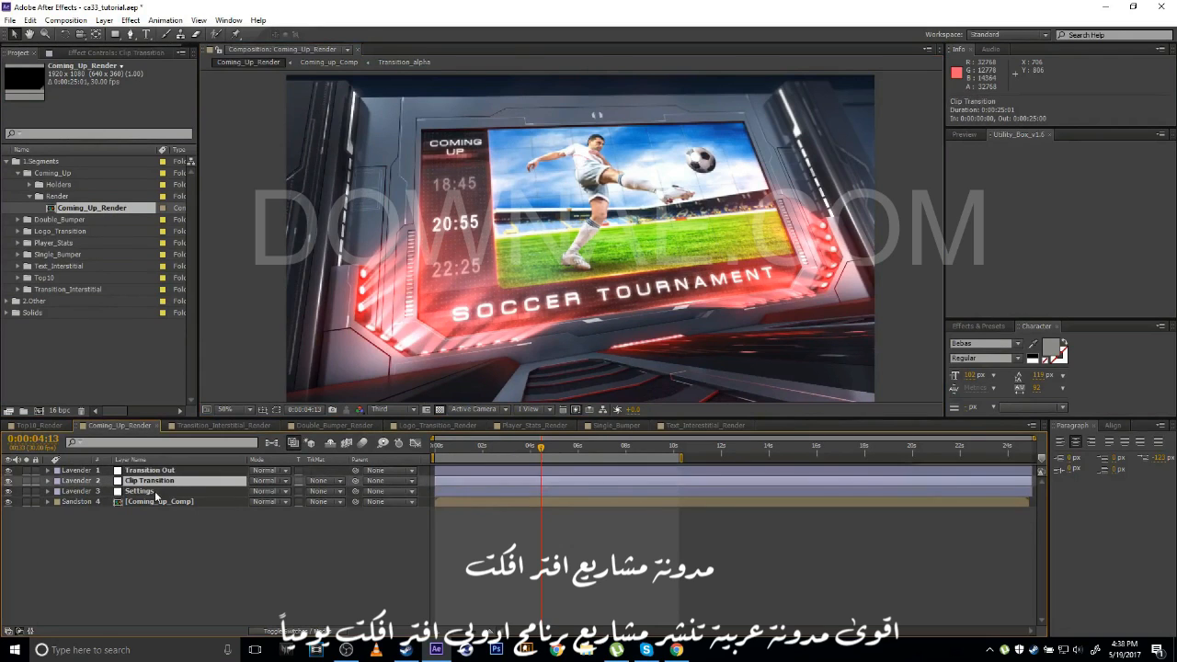
{"action": "left_click", "coordinate": [156, 492]}
{"action": "left_click", "coordinate": [195, 530]}
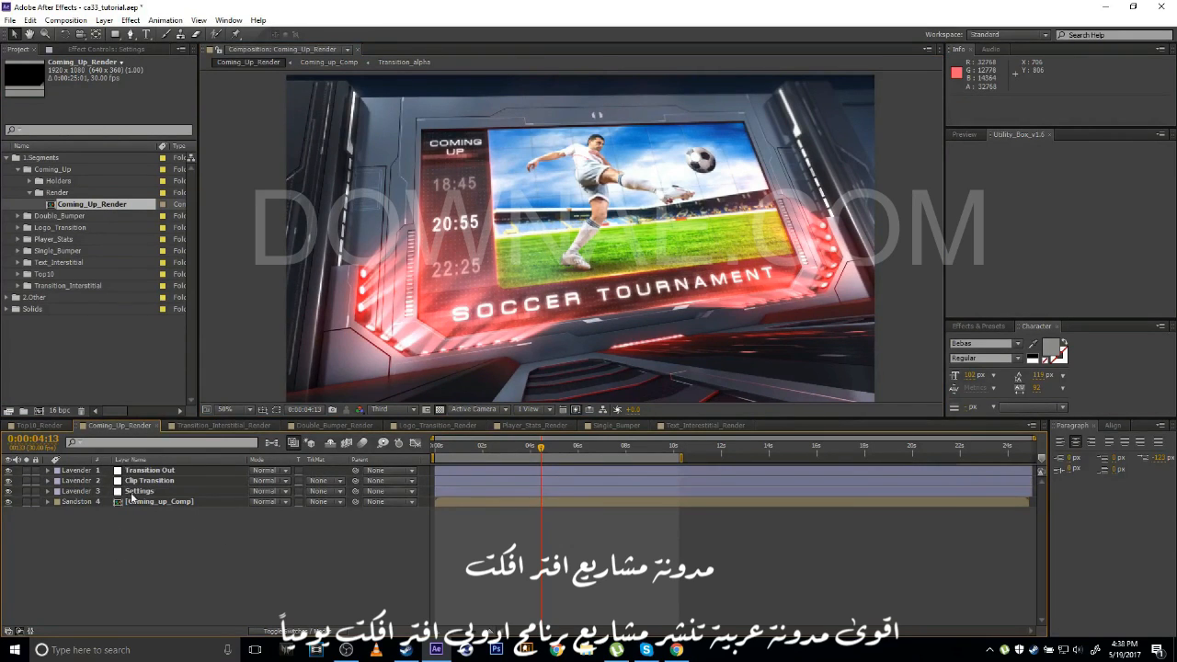
Show the Settings layer's effect controls and turn off the Schedule Version checkbox.
{"action": "left_click", "coordinate": [136, 492]}
{"action": "left_click", "coordinate": [87, 51]}
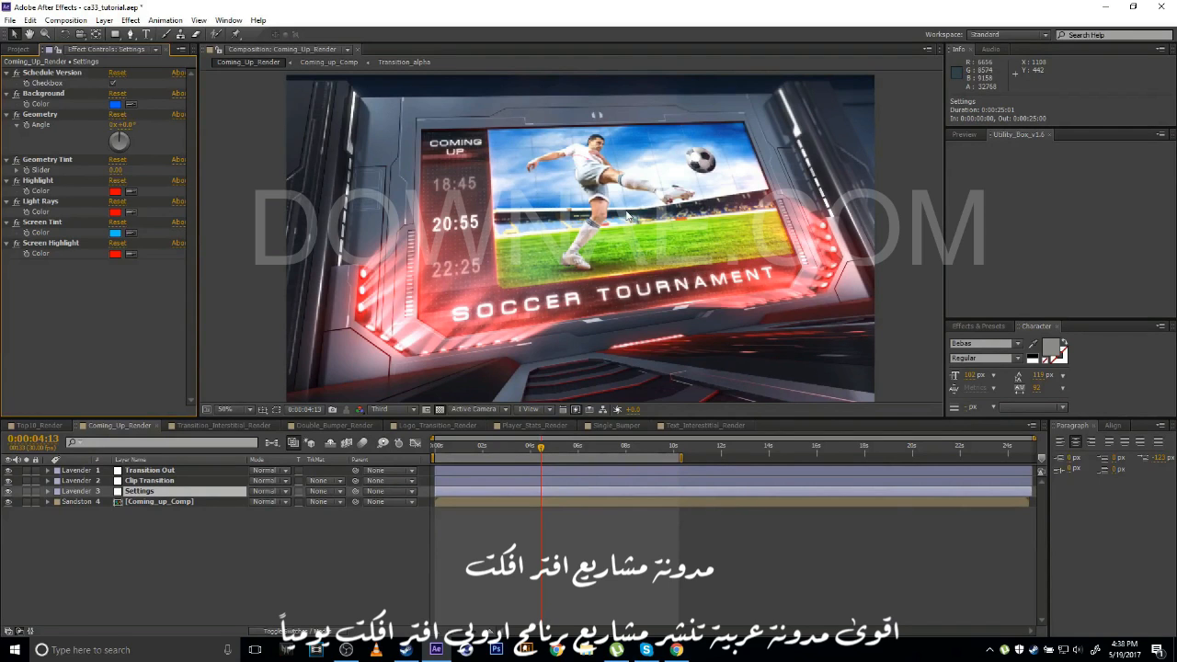
{"action": "left_click", "coordinate": [114, 84]}
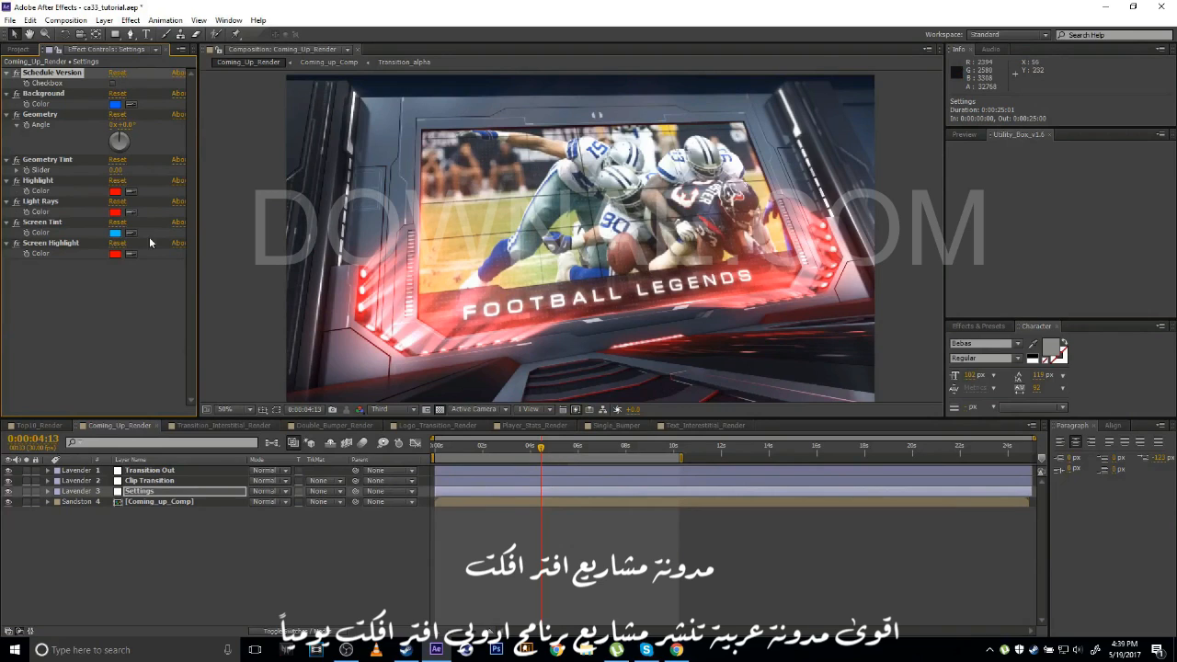
{"action": "left_click", "coordinate": [86, 93]}
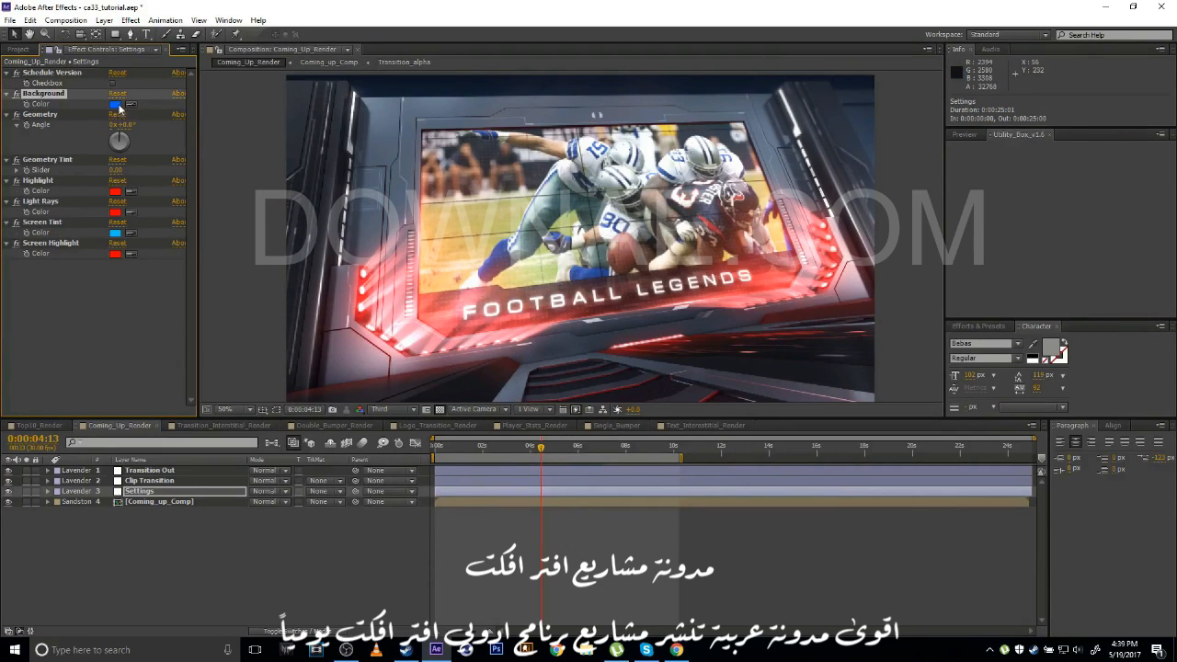
{"action": "left_click", "coordinate": [115, 104]}
{"action": "left_click_drag", "start_coordinate": [948, 156], "coordinate": [944, 124]}
{"action": "left_click_drag", "start_coordinate": [843, 61], "coordinate": [928, 222]}
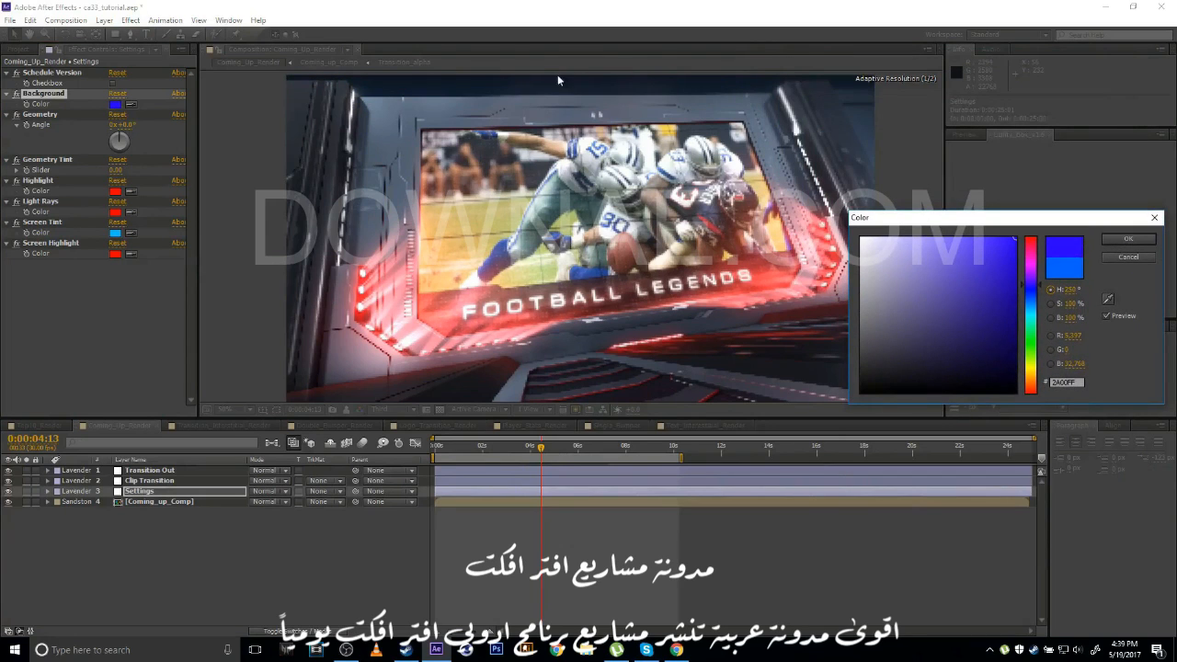
{"action": "left_click_drag", "start_coordinate": [1033, 287], "coordinate": [1033, 325]}
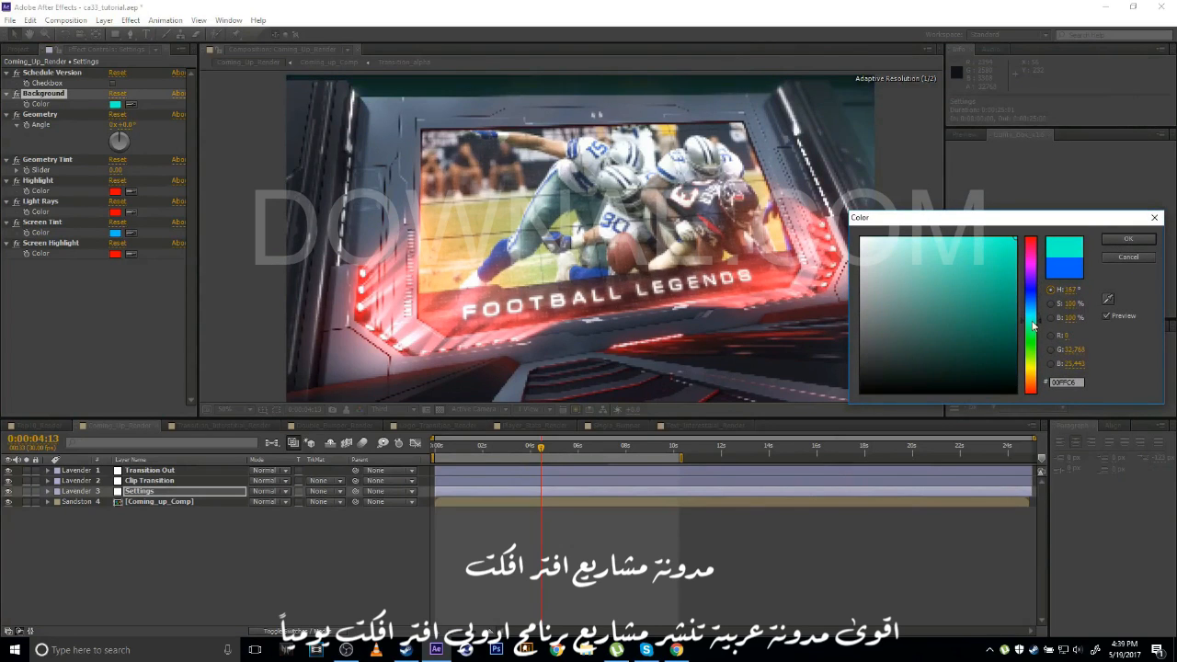
{"action": "left_click", "coordinate": [1121, 260]}
Try different Geometry angles on the Settings layer, ending with 155°.
{"action": "left_click", "coordinate": [41, 118]}
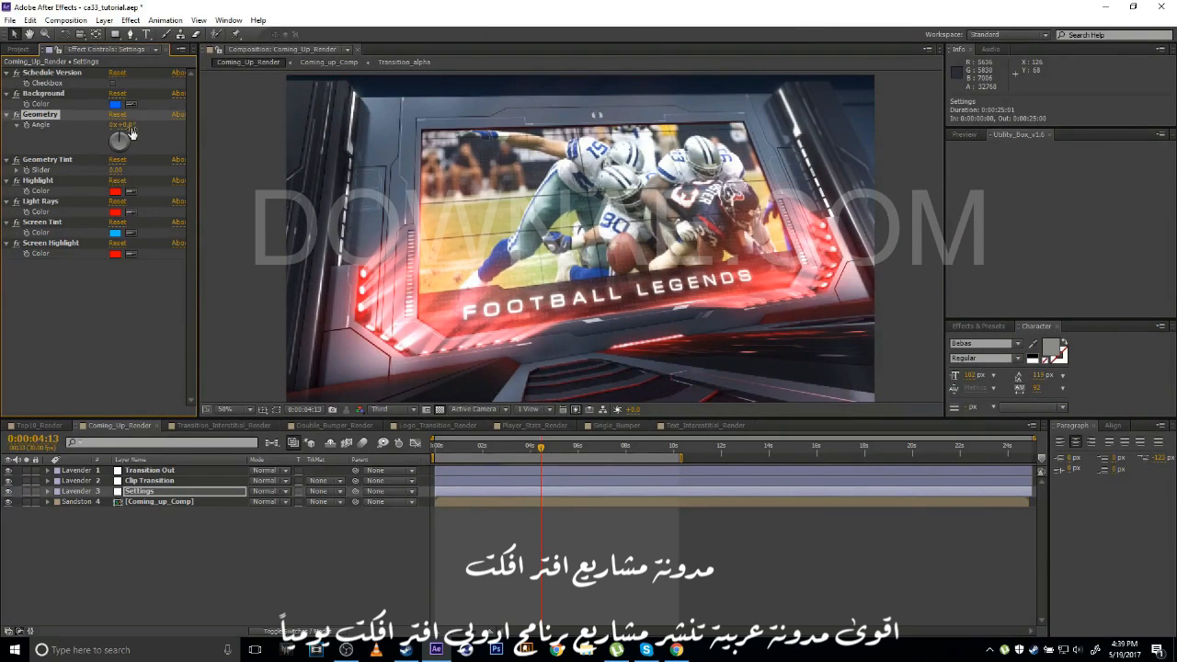
{"action": "left_click_drag", "start_coordinate": [128, 132], "coordinate": [273, 131]}
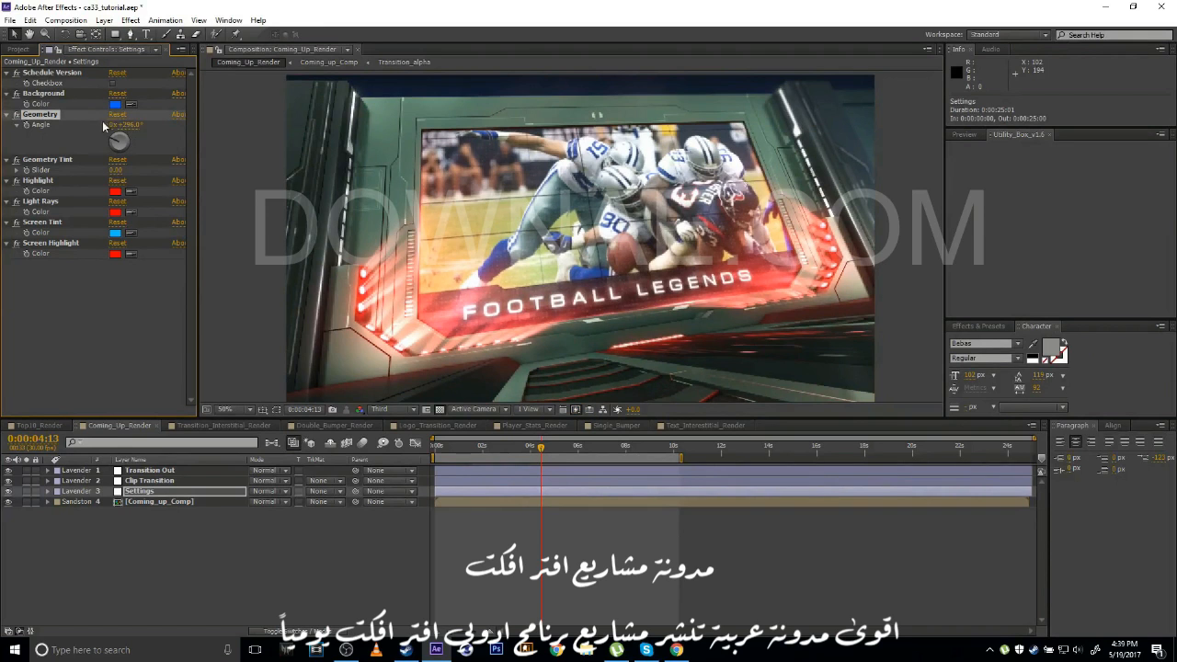
{"action": "mouse_move", "coordinate": [130, 127]}
{"action": "left_mouse_down"}
{"action": "mouse_move", "coordinate": [158, 125]}
{"action": "mouse_move", "coordinate": [136, 126]}
{"action": "mouse_move", "coordinate": [141, 135]}
{"action": "left_mouse_up"}
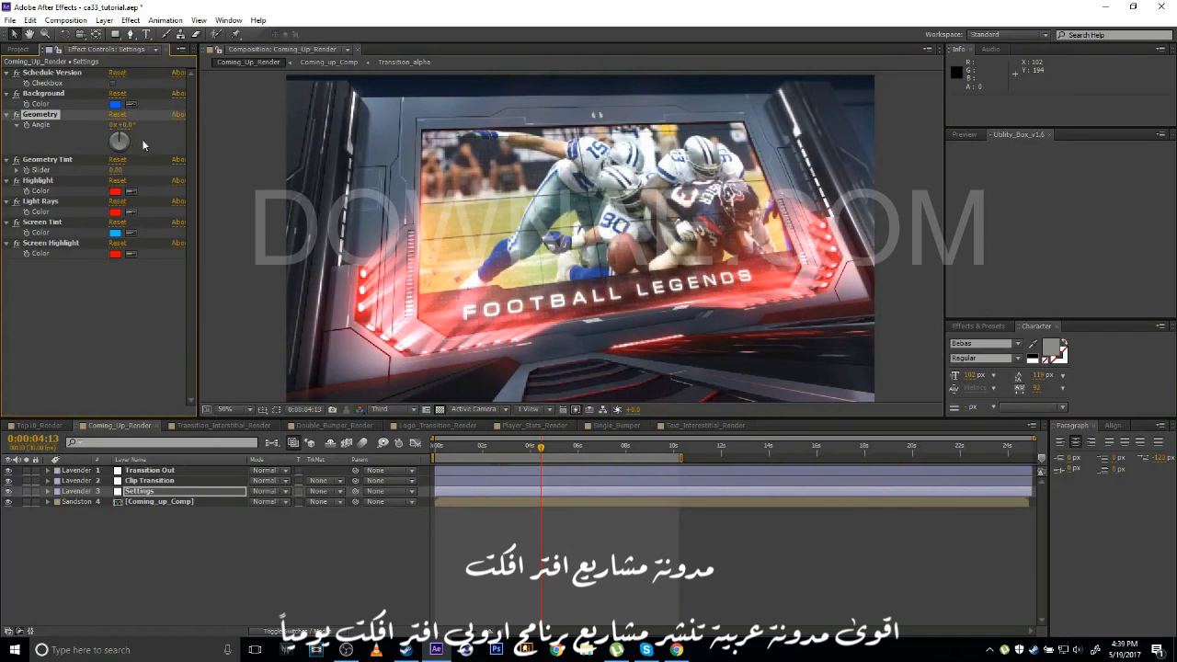
{"action": "left_click", "coordinate": [129, 125]}
{"action": "type", "text": "150"}
{"action": "key", "text": "Return"}
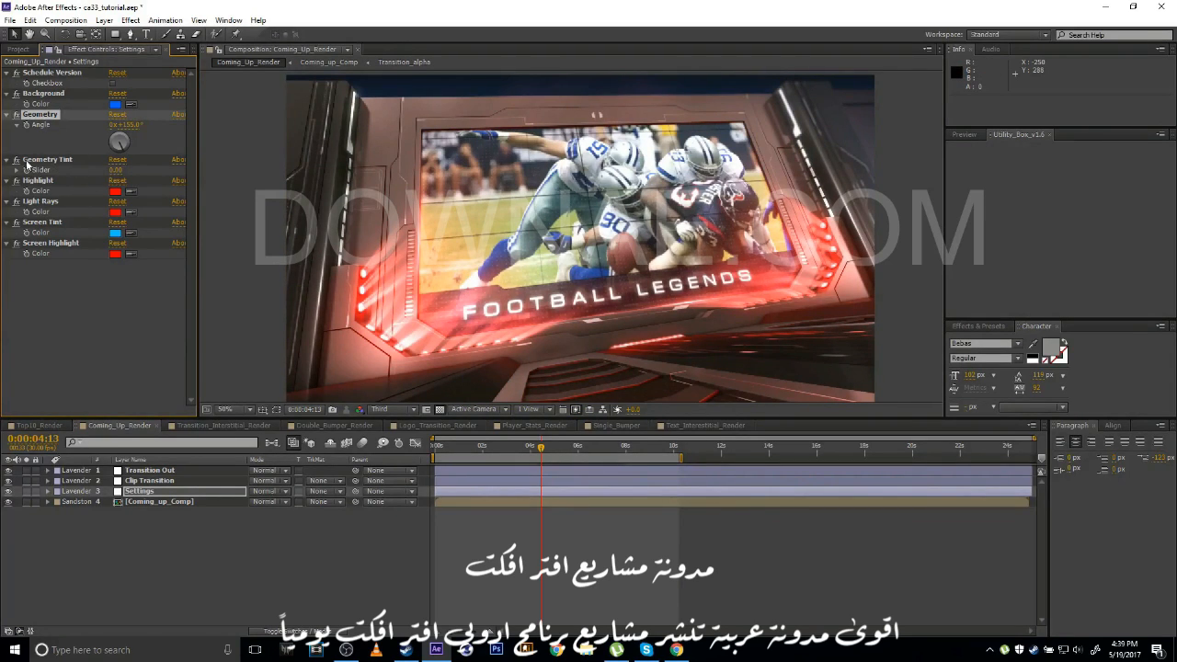
Try the Geometry Tint slider at 50 and at 100.
{"action": "left_click", "coordinate": [114, 171]}
{"action": "key", "text": "Return"}
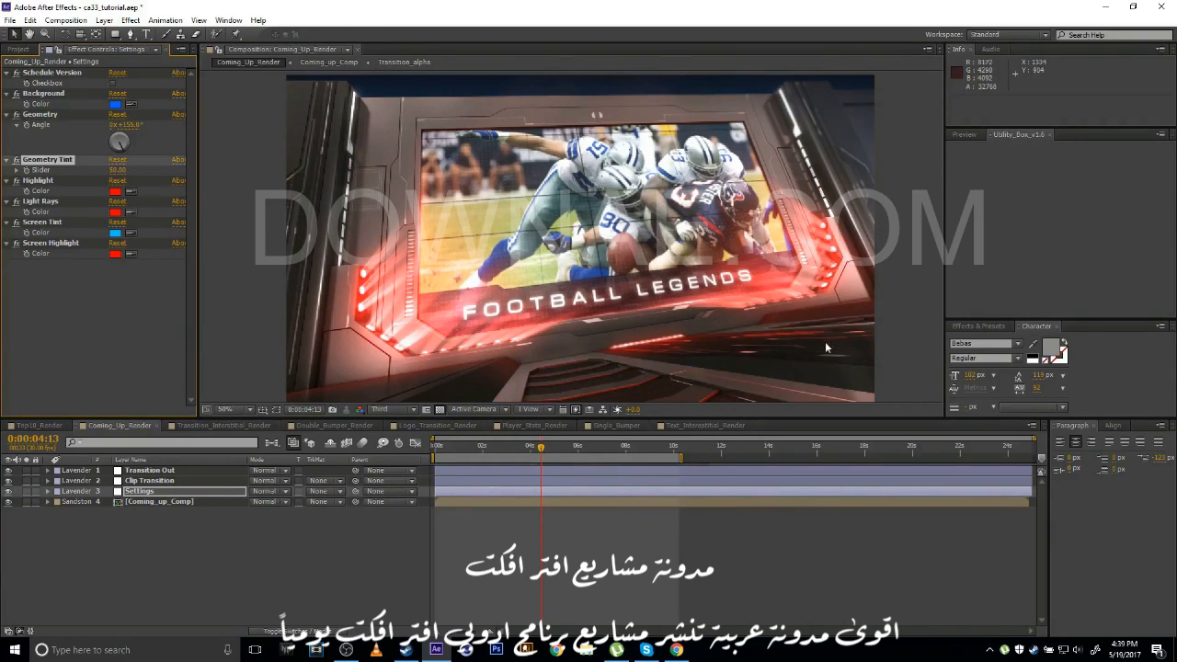
{"action": "left_click", "coordinate": [116, 172]}
{"action": "type", "text": "100"}
{"action": "key", "text": "Return"}
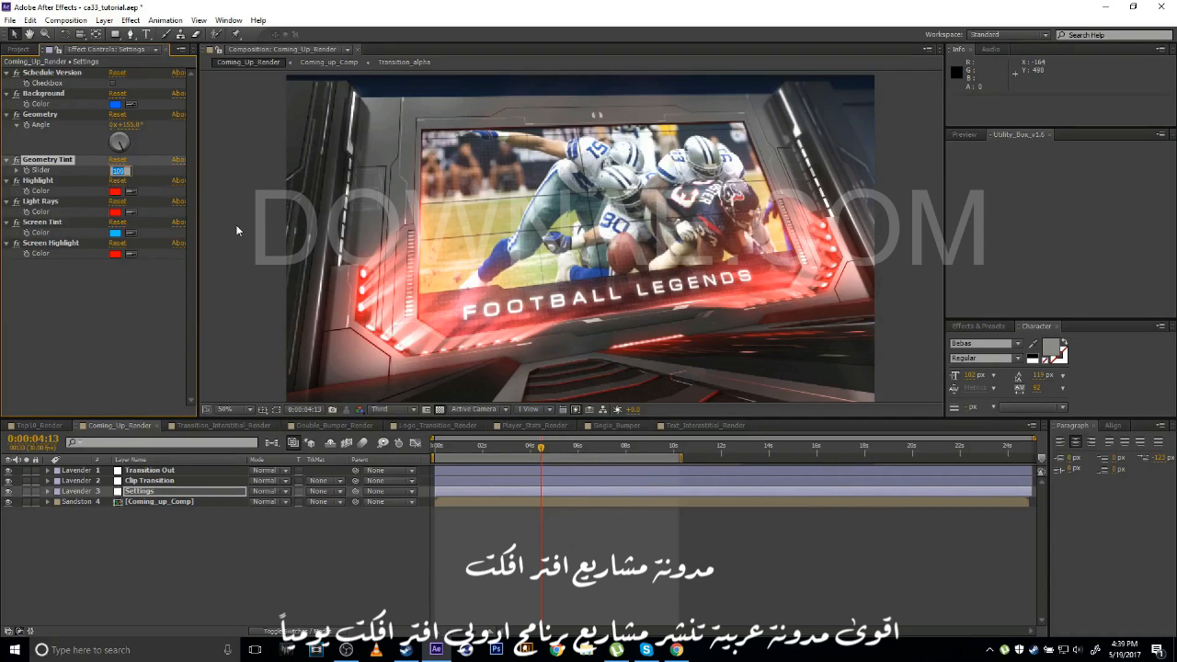
Return the Geometry Tint slider to 0 and the Geometry angle to 0°.
{"action": "left_click", "coordinate": [120, 175]}
{"action": "type", "text": "0"}
{"action": "key", "text": "Return"}
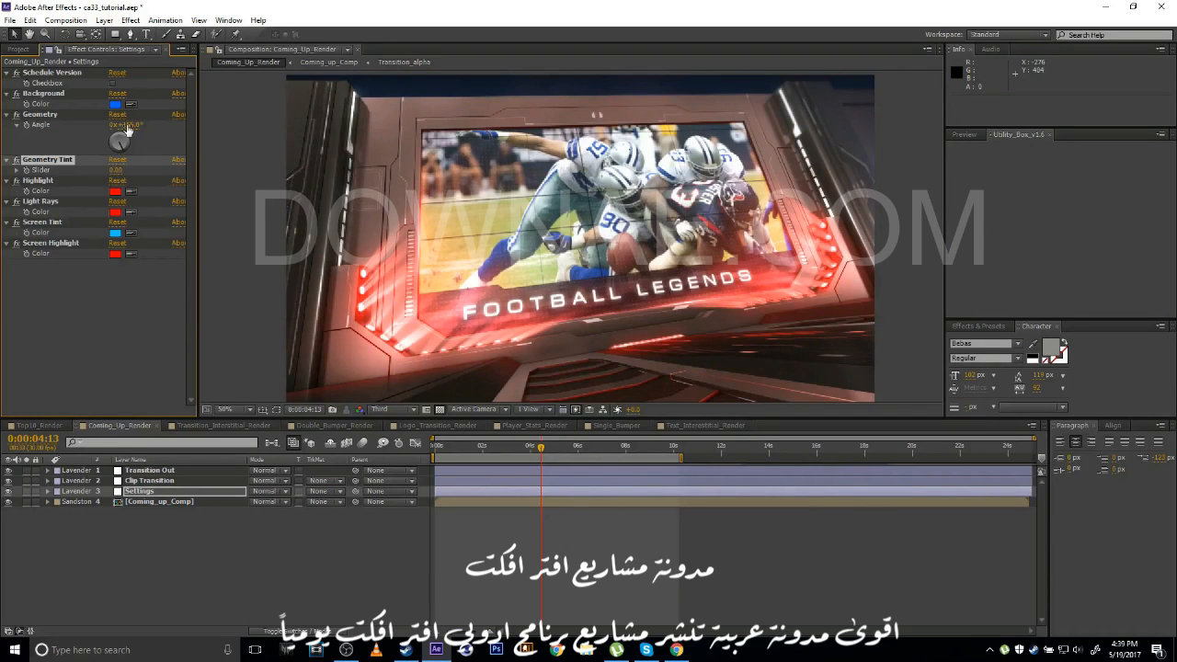
{"action": "type", "text": "0"}
{"action": "key", "text": "Return"}
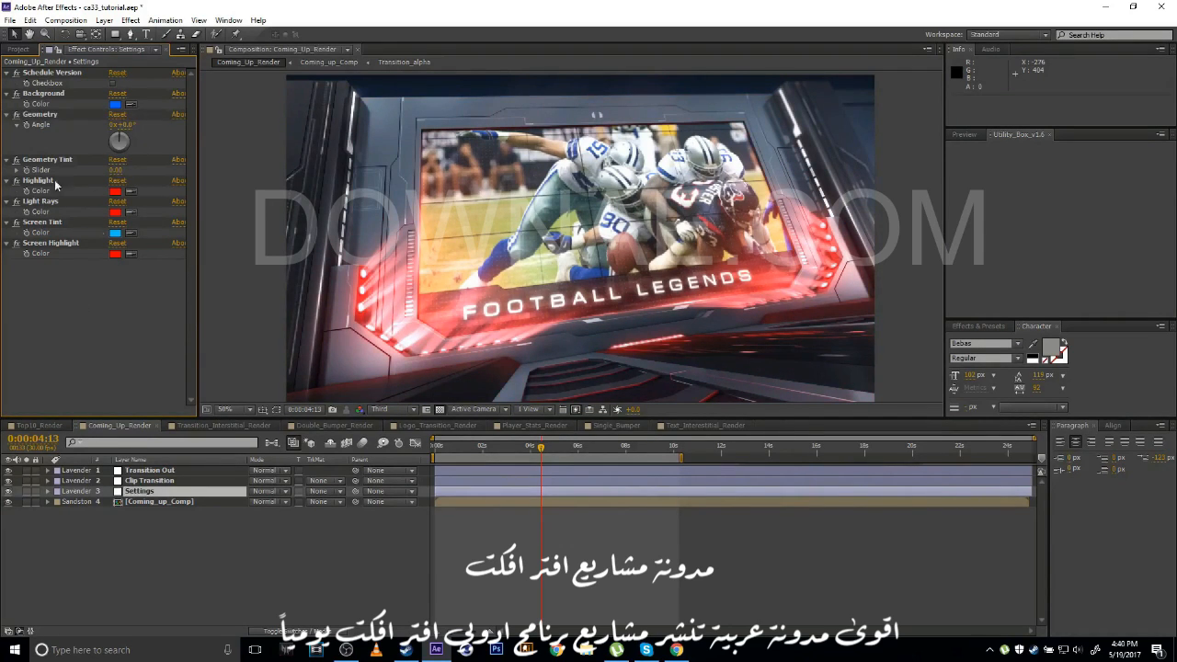
Change the Highlight colour of the Settings layer to blue 0084FF.
{"action": "left_click", "coordinate": [115, 192]}
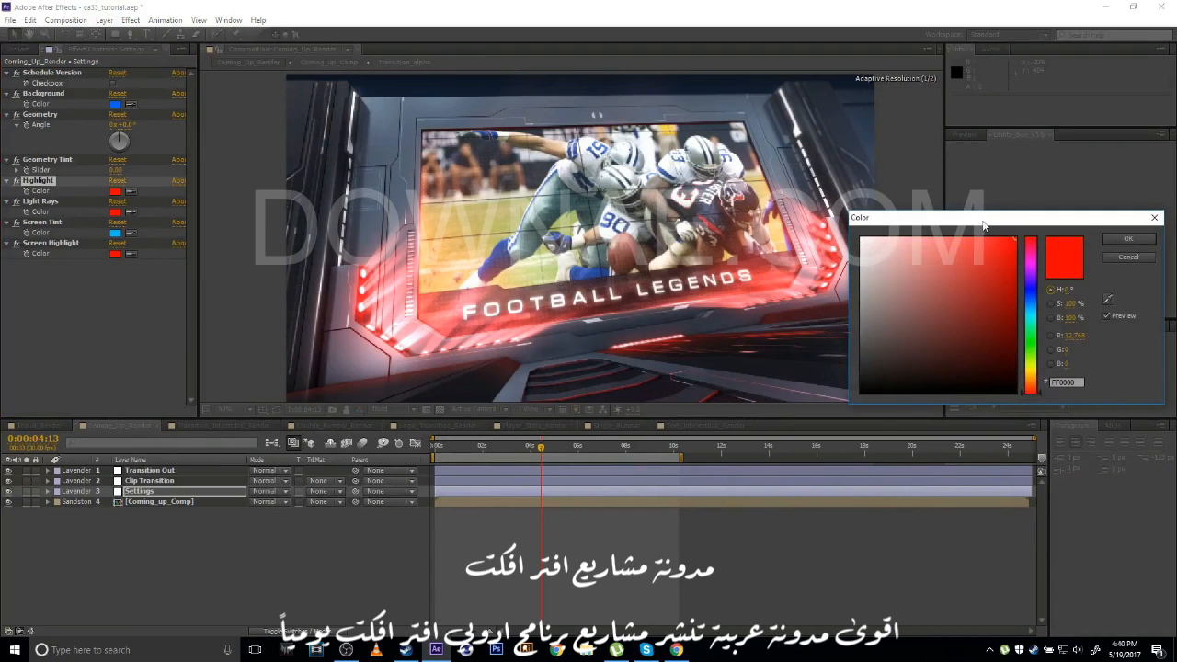
{"action": "left_click_drag", "start_coordinate": [984, 226], "coordinate": [902, 225]}
{"action": "left_click_drag", "start_coordinate": [949, 327], "coordinate": [947, 300]}
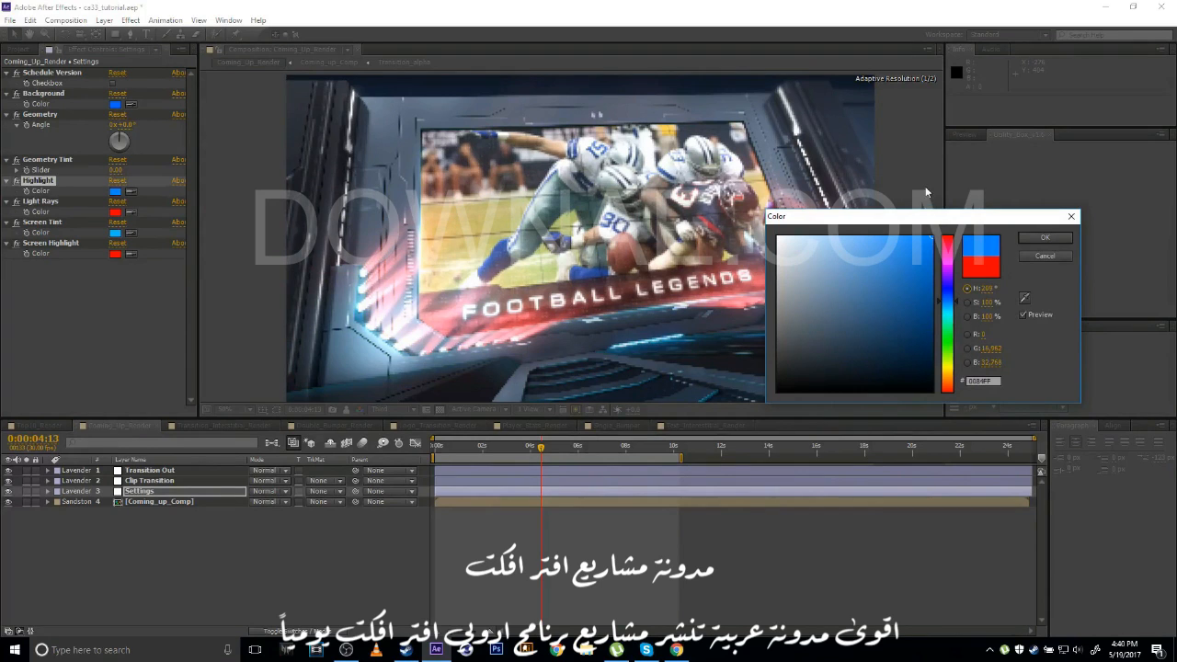
{"action": "left_click_drag", "start_coordinate": [851, 218], "coordinate": [920, 154]}
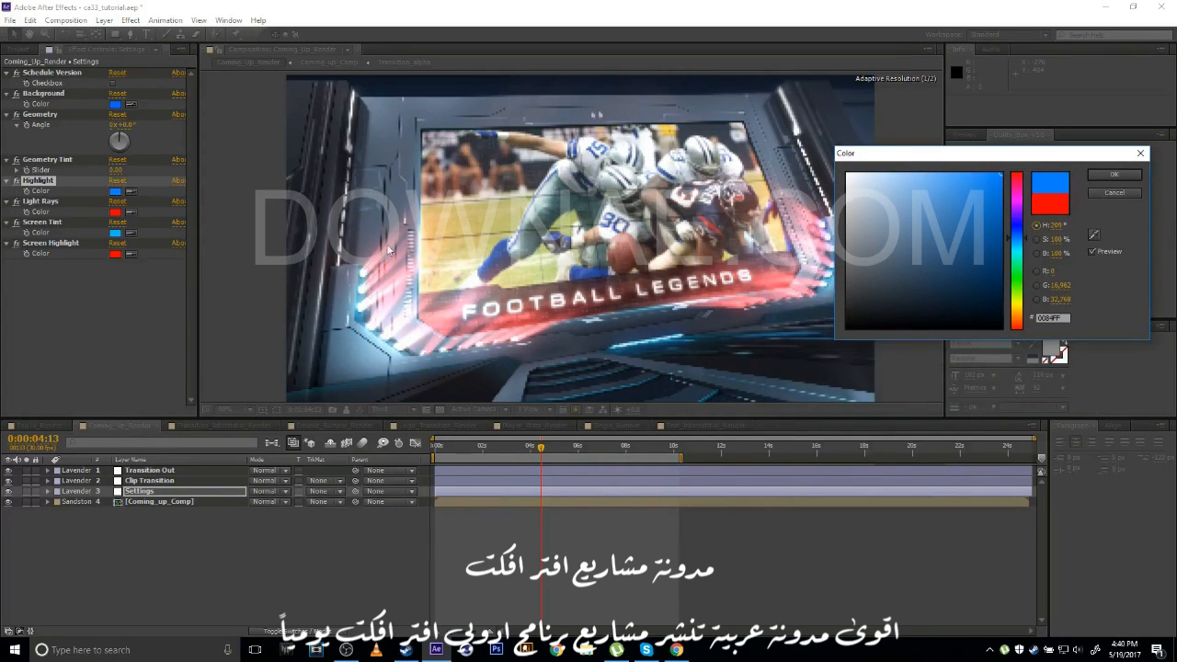
{"action": "left_click", "coordinate": [1114, 173]}
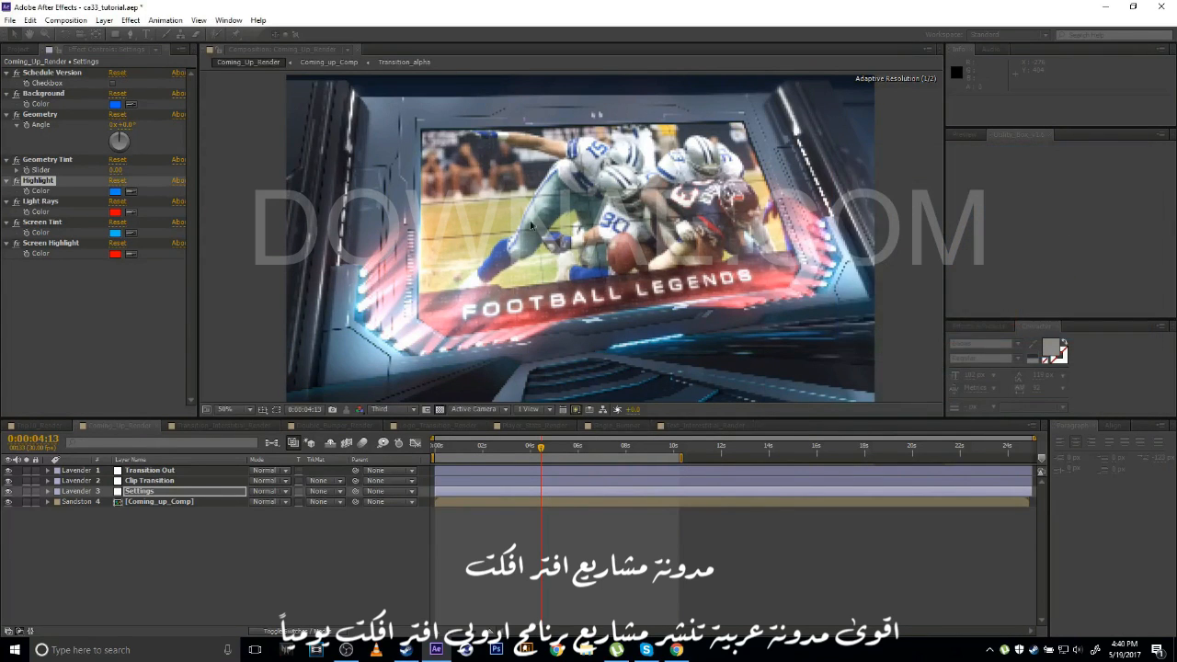
Change the Light Rays colour of the Settings layer to green 36FF00.
{"action": "left_click", "coordinate": [115, 213]}
{"action": "left_click_drag", "start_coordinate": [1017, 255], "coordinate": [1023, 287]}
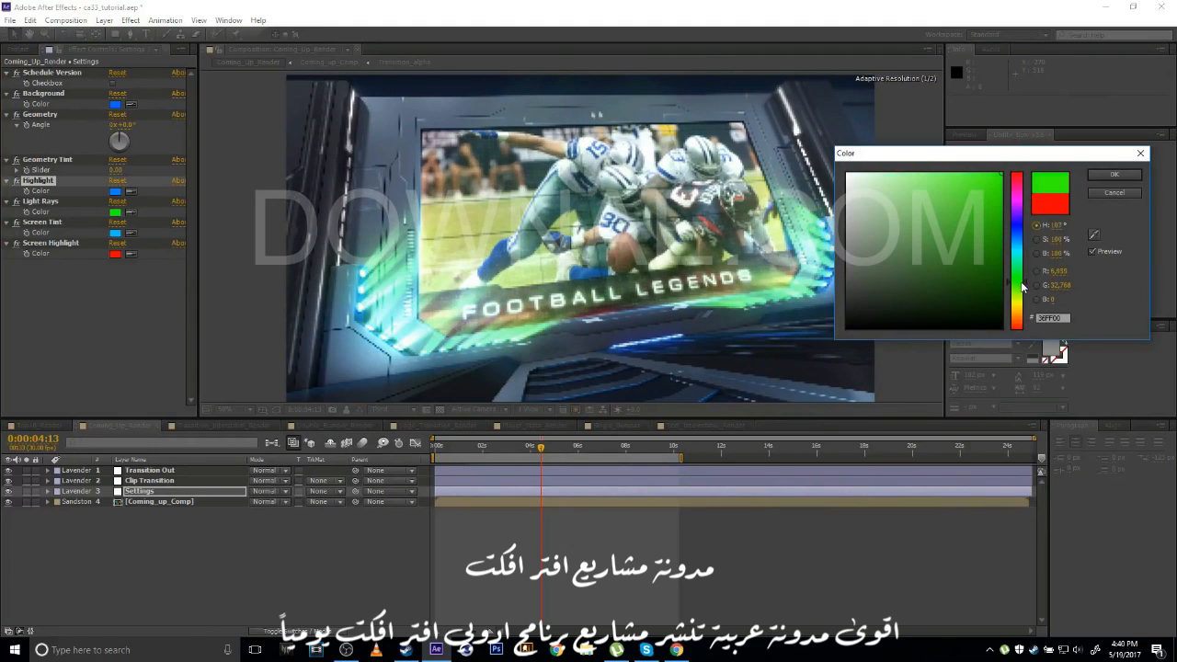
{"action": "left_click", "coordinate": [1114, 174]}
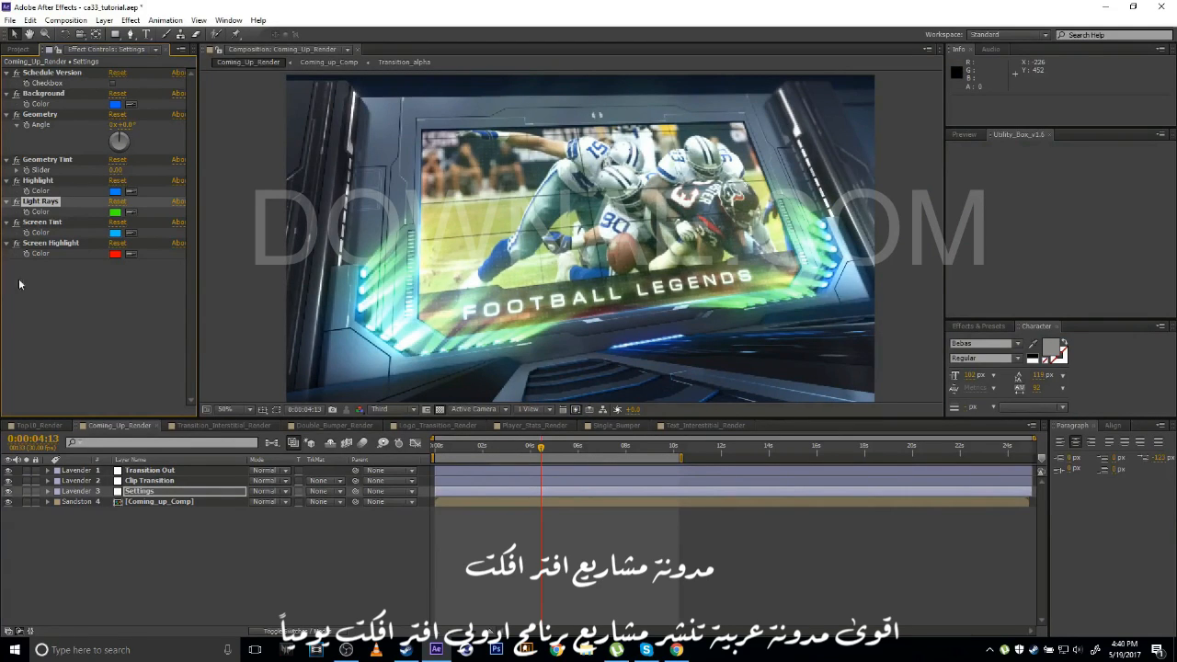
Change the Screen Tint colour to violet 5A00FF and preview the animation from 0:00:02:09.
{"action": "left_click", "coordinate": [115, 234]}
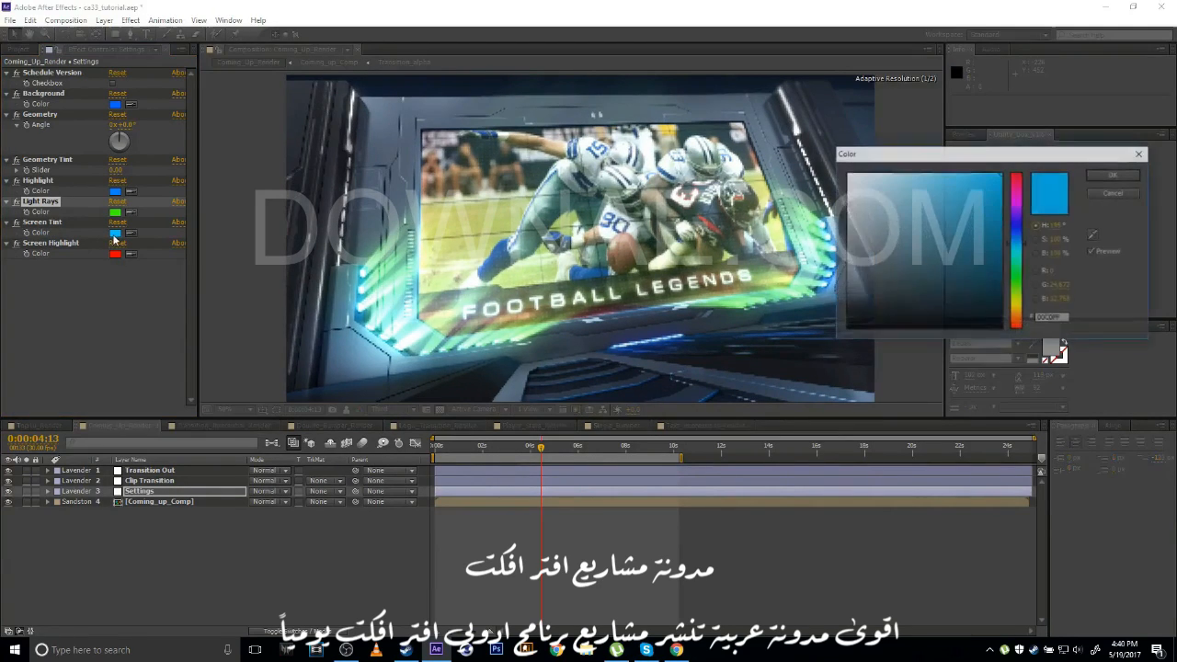
{"action": "left_click_drag", "start_coordinate": [1010, 258], "coordinate": [1017, 218]}
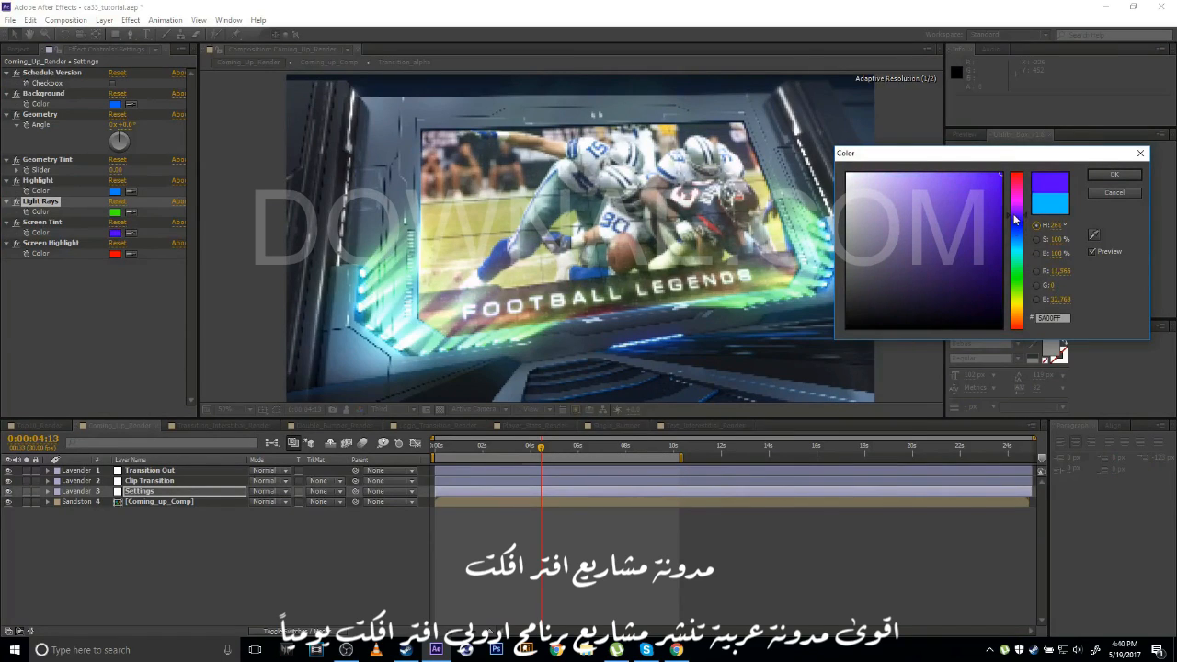
{"action": "left_click", "coordinate": [1114, 174]}
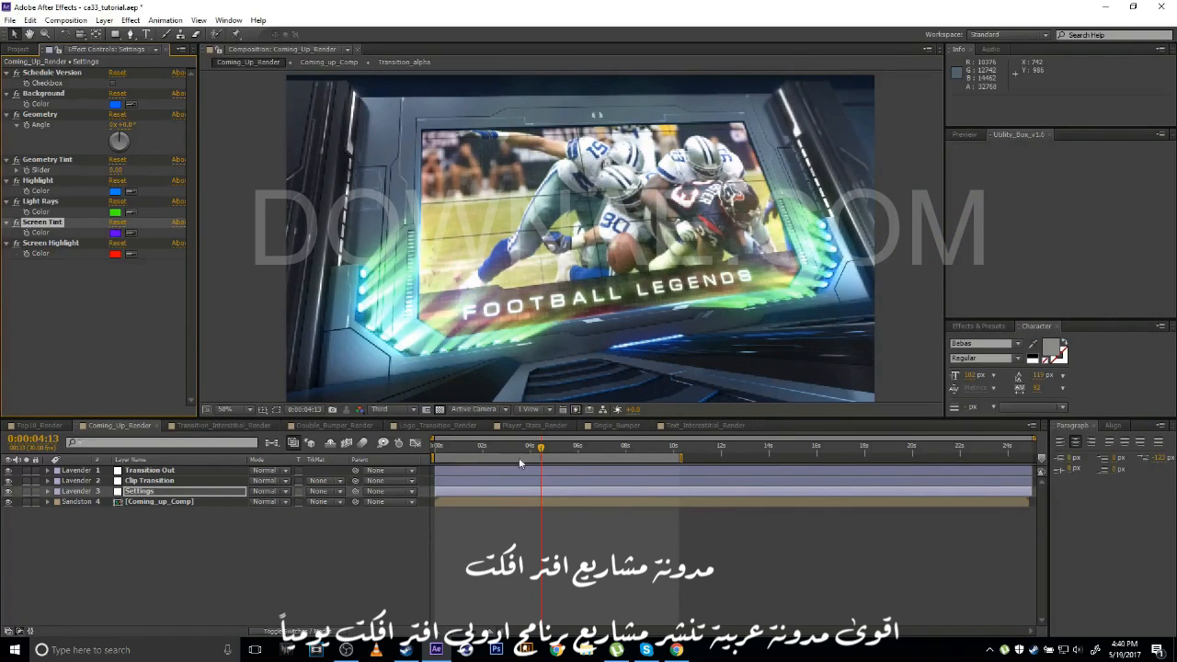
{"action": "left_click", "coordinate": [490, 448]}
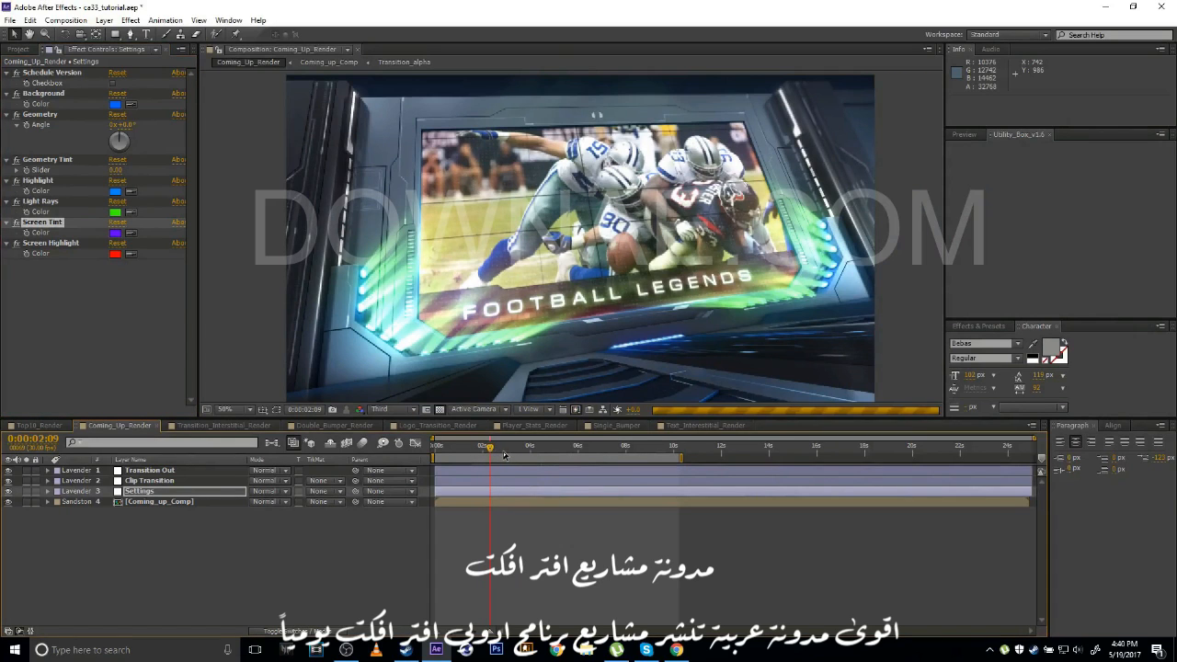
{"action": "key", "text": "space"}
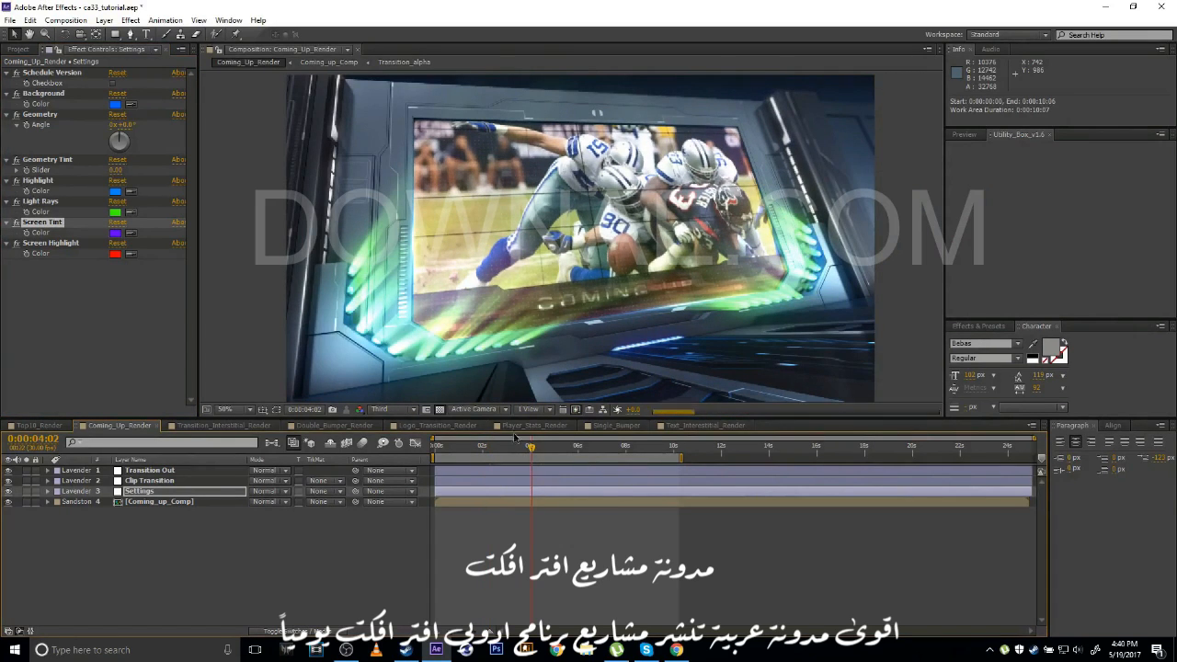
Try the Screen Highlight colour in green 00FF72 and undo the change.
{"action": "left_click", "coordinate": [115, 254]}
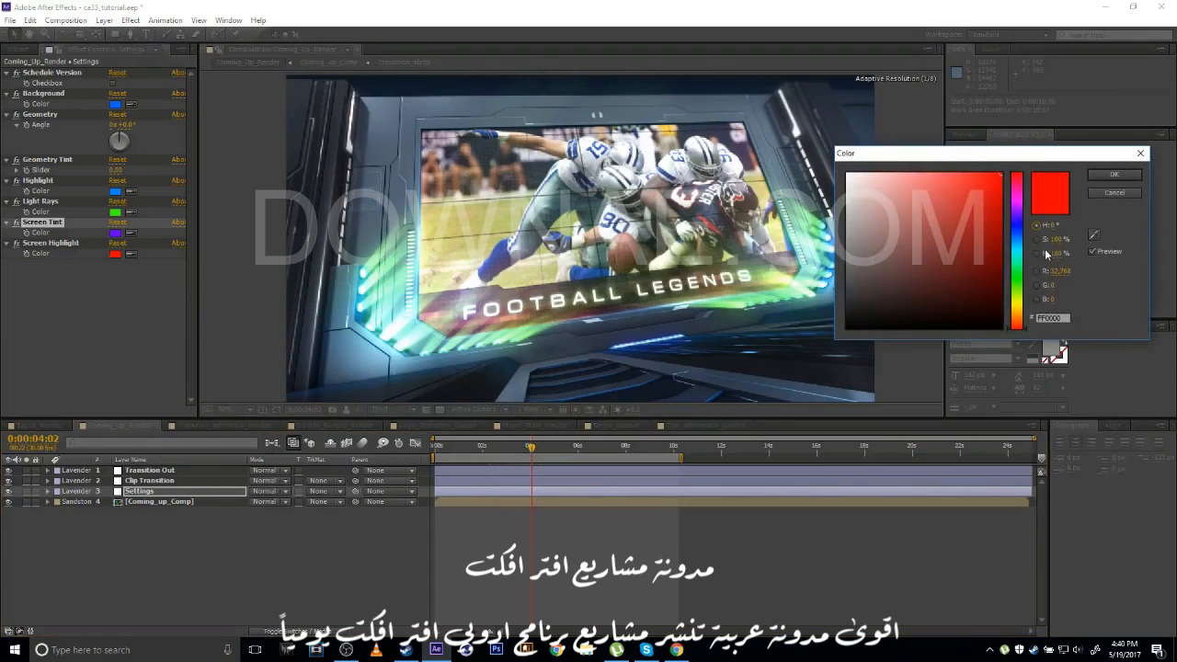
{"action": "left_click", "coordinate": [1016, 262]}
{"action": "mouse_move", "coordinate": [1016, 262]}
{"action": "left_mouse_down"}
{"action": "mouse_move", "coordinate": [1016, 221]}
{"action": "mouse_move", "coordinate": [1016, 275]}
{"action": "left_mouse_up"}
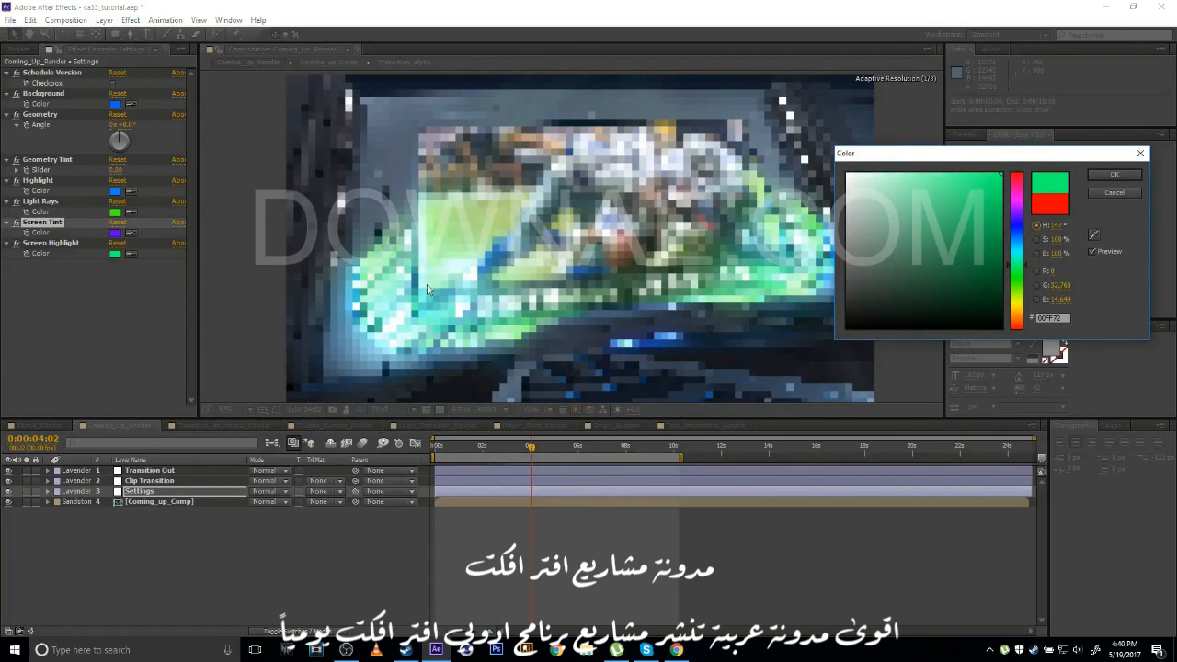
{"action": "left_click", "coordinate": [1114, 175]}
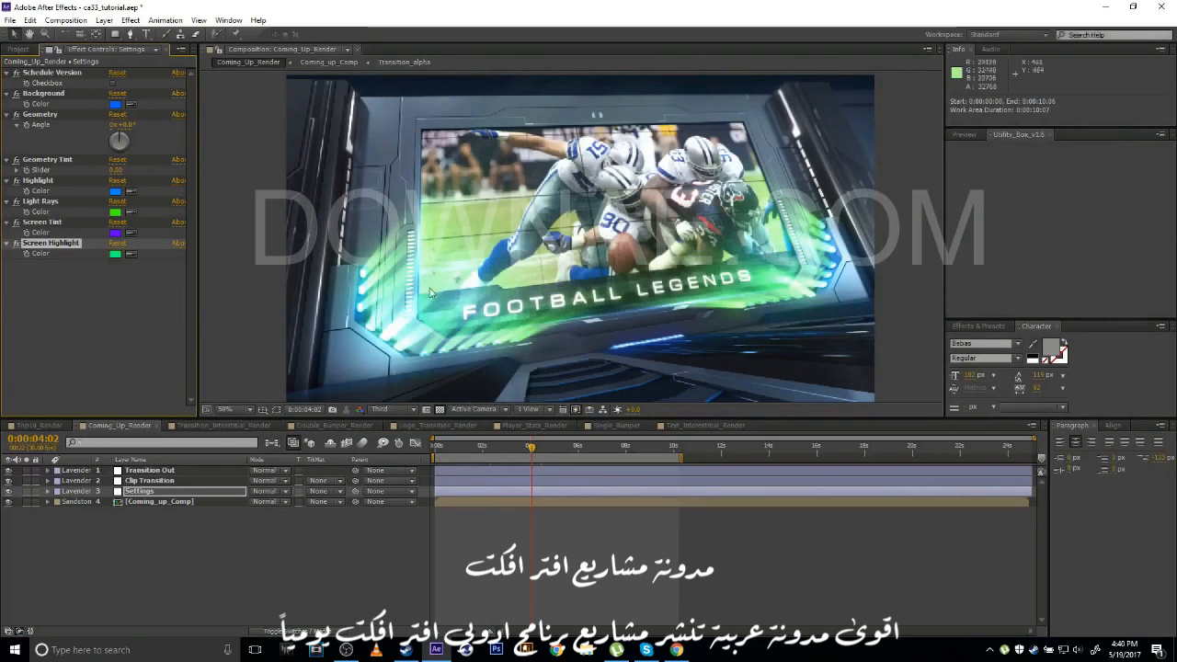
{"action": "key", "text": "ctrl+z"}
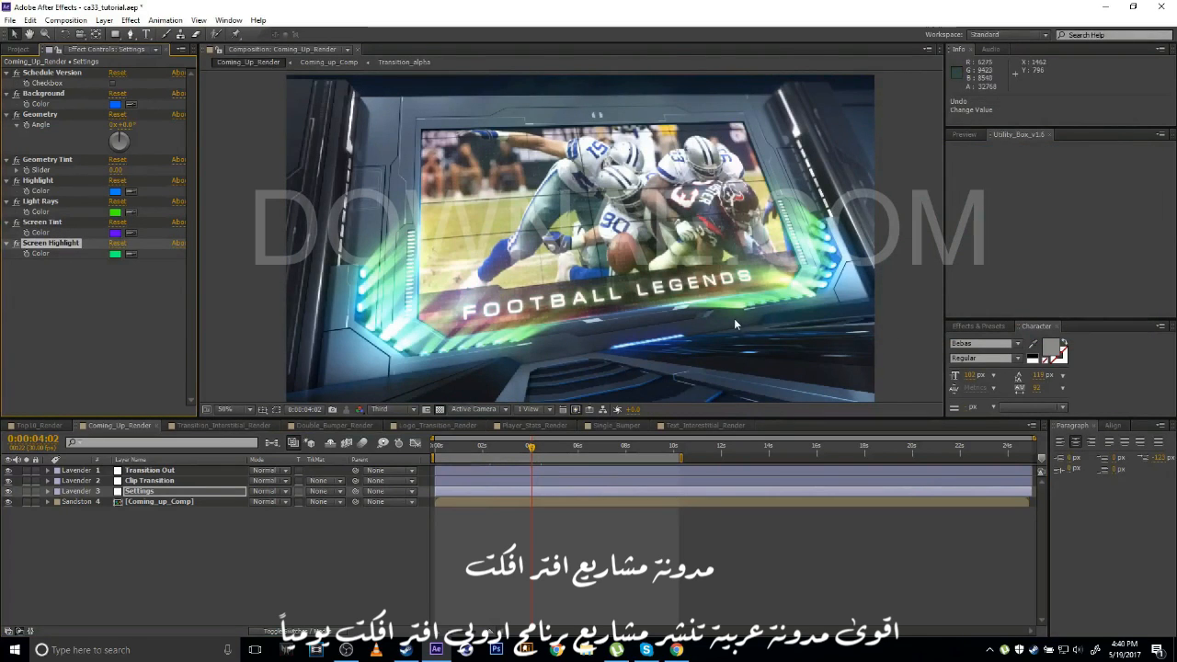
Restore the green 00FF72 Screen Highlight colour after comparing both versions, and enable the Settings layer's Schedule Version checkbox.
{"action": "key", "text": "ctrl+shift+z"}
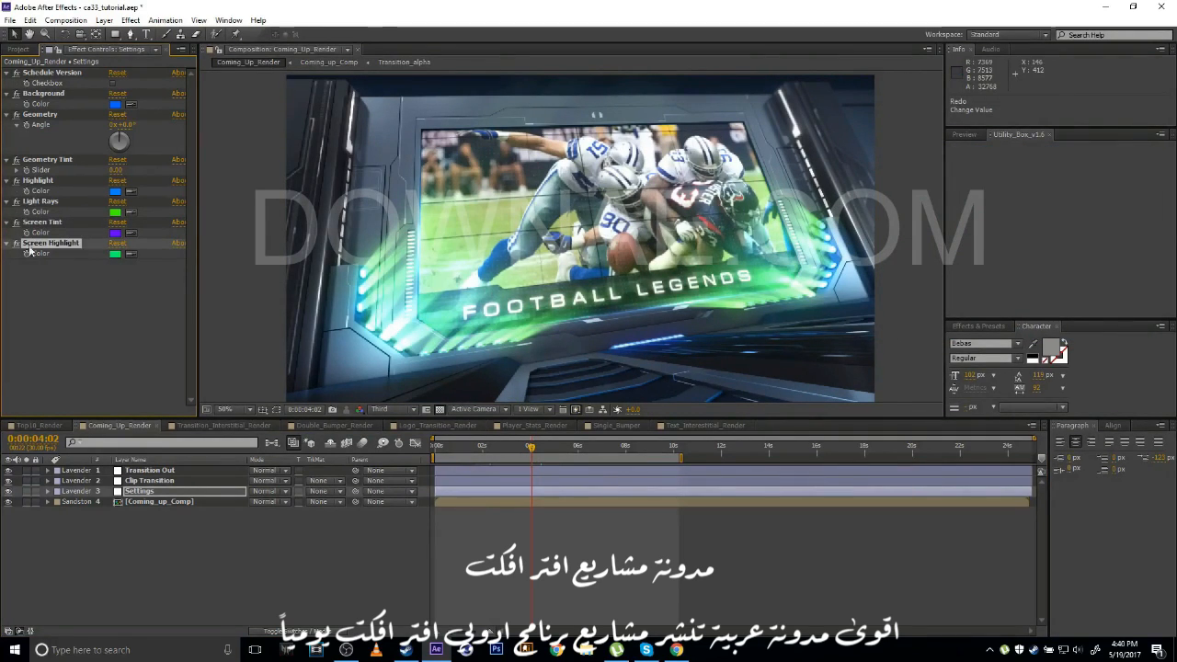
{"action": "key", "text": "ctrl+z"}
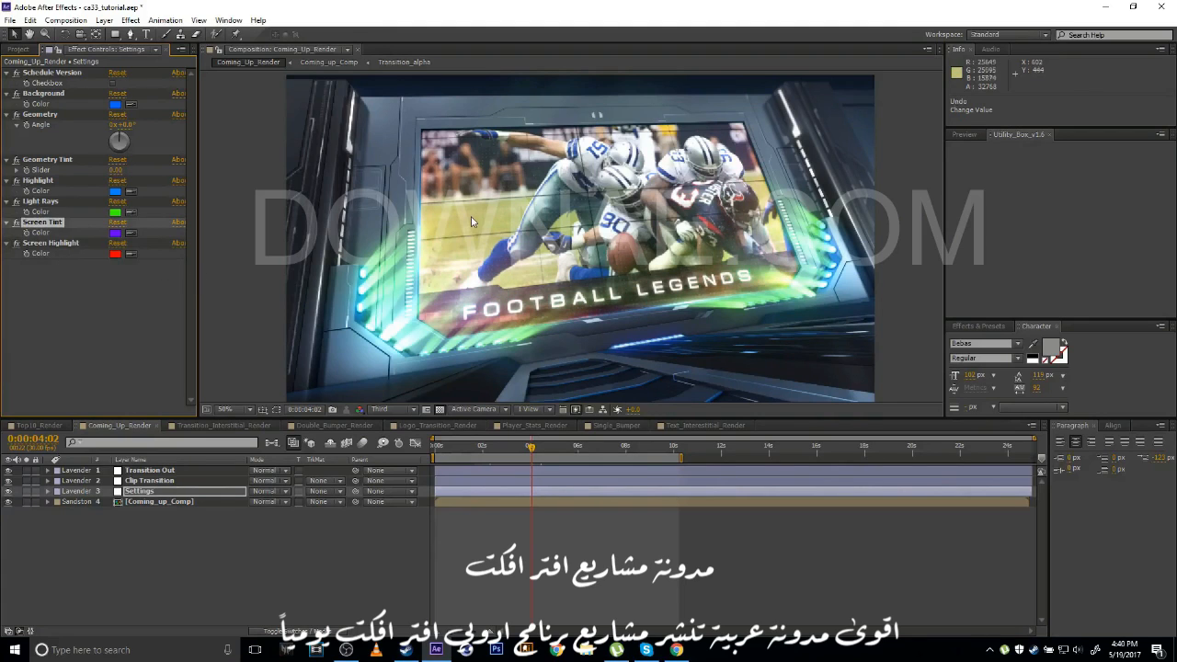
{"action": "key", "text": "ctrl+shift+z"}
{"action": "left_click", "coordinate": [618, 314]}
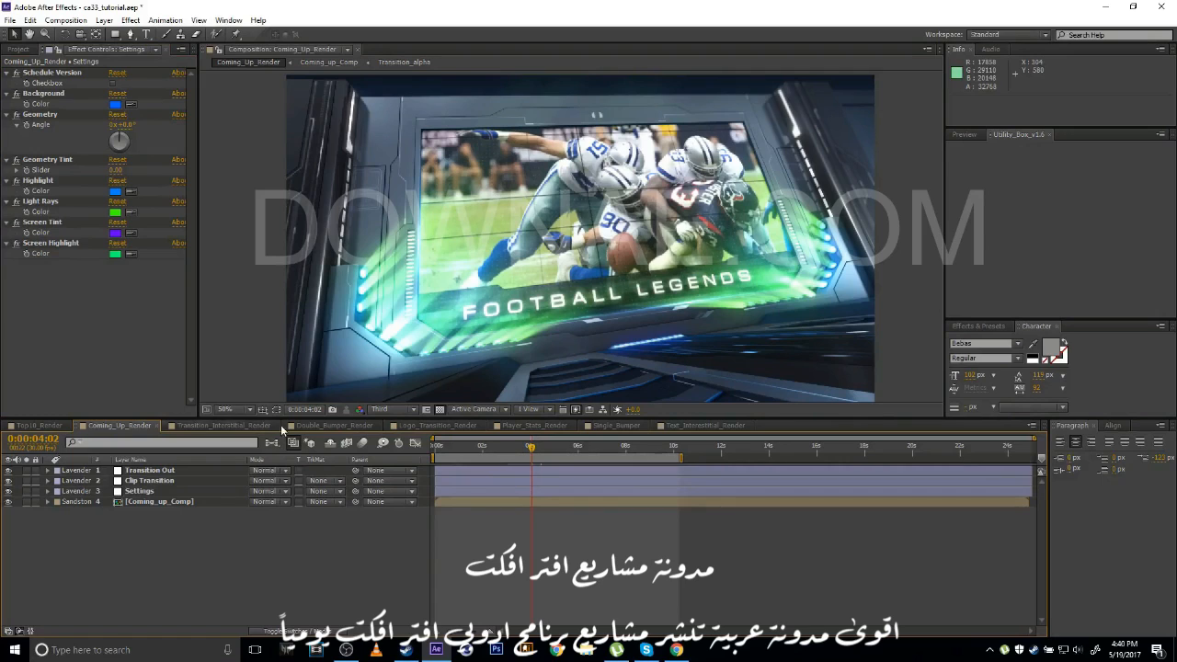
{"action": "left_click", "coordinate": [133, 493]}
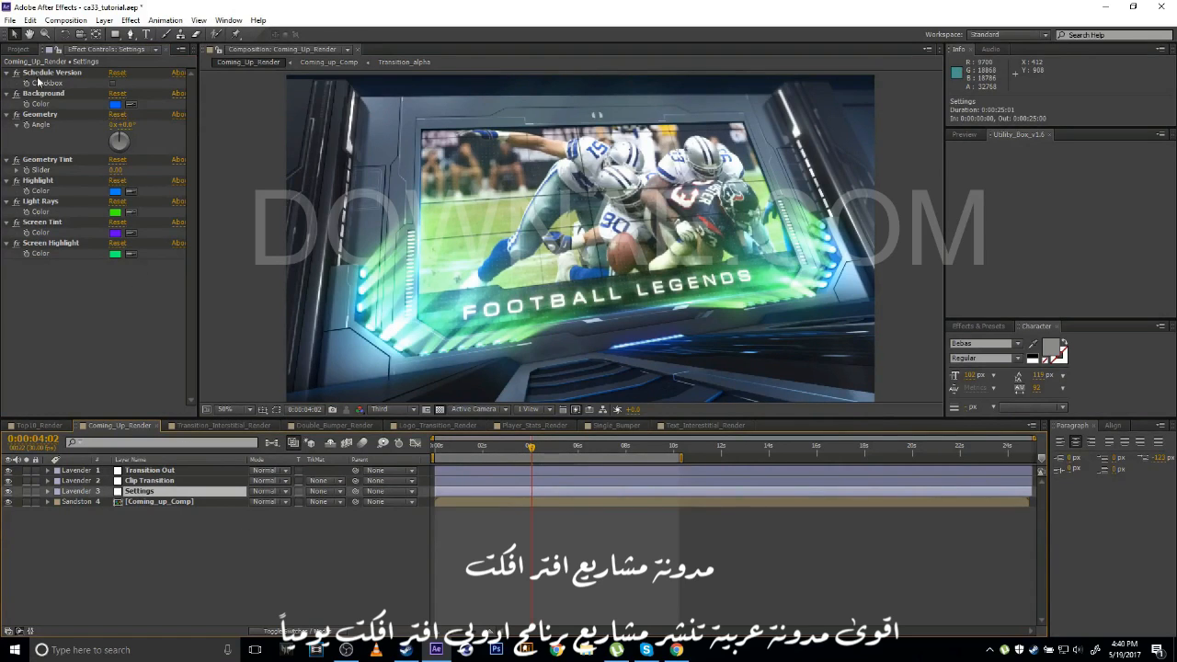
{"action": "left_click", "coordinate": [112, 83]}
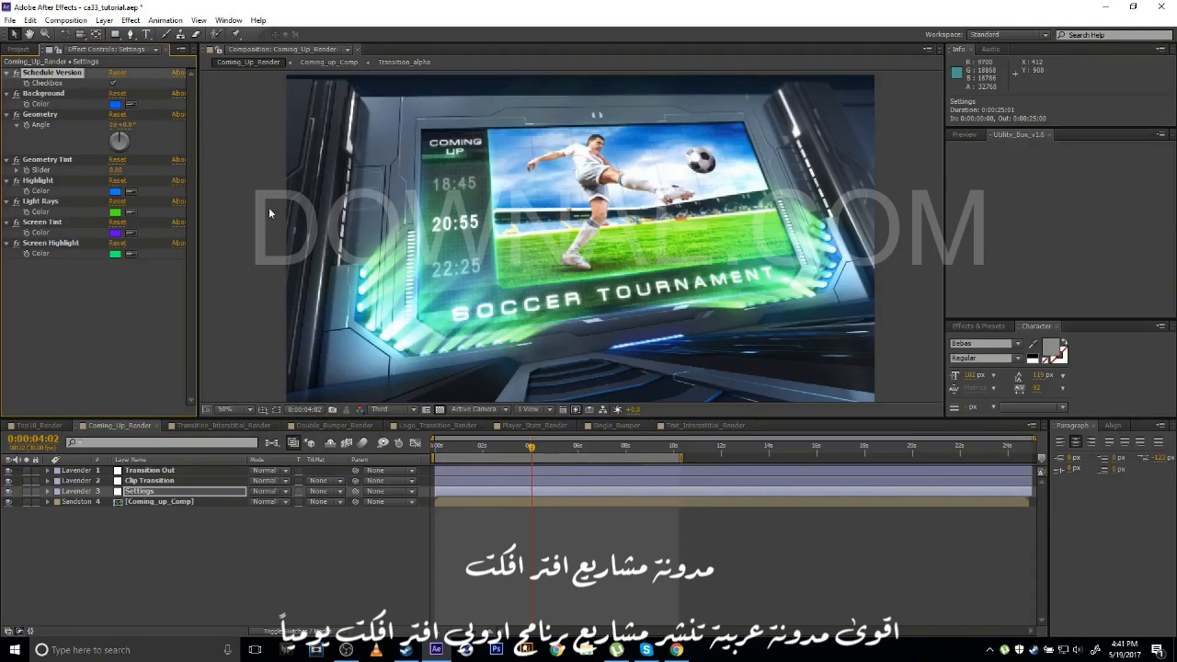
Reveal the Clip Transition layer's keyframes and check the Clip 2 transition at its keyframes and around 0:00:01:28.
{"action": "left_click", "coordinate": [145, 481]}
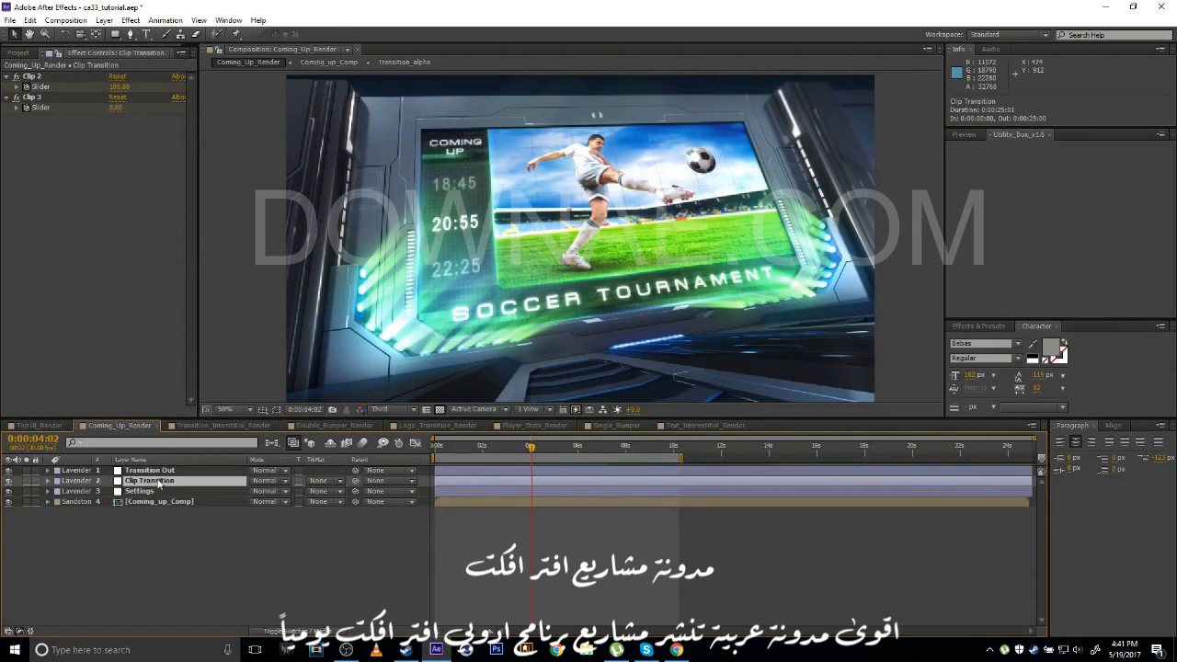
{"action": "key", "text": "u"}
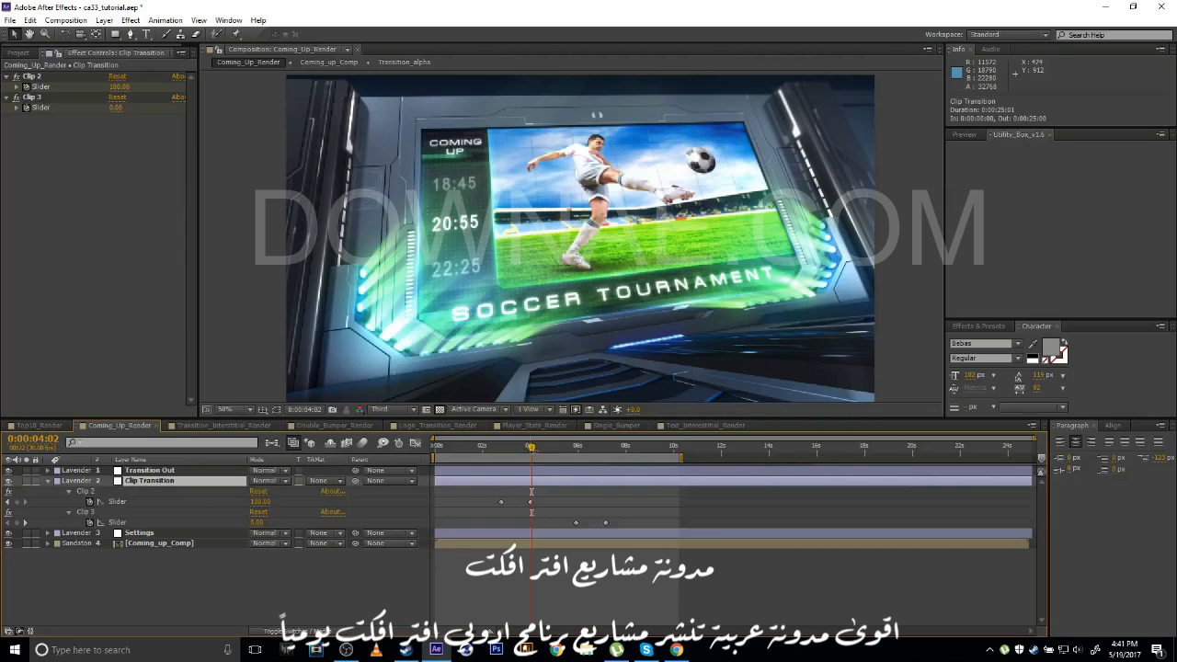
{"action": "left_click_drag", "start_coordinate": [462, 486], "coordinate": [610, 527]}
{"action": "left_click", "coordinate": [108, 488]}
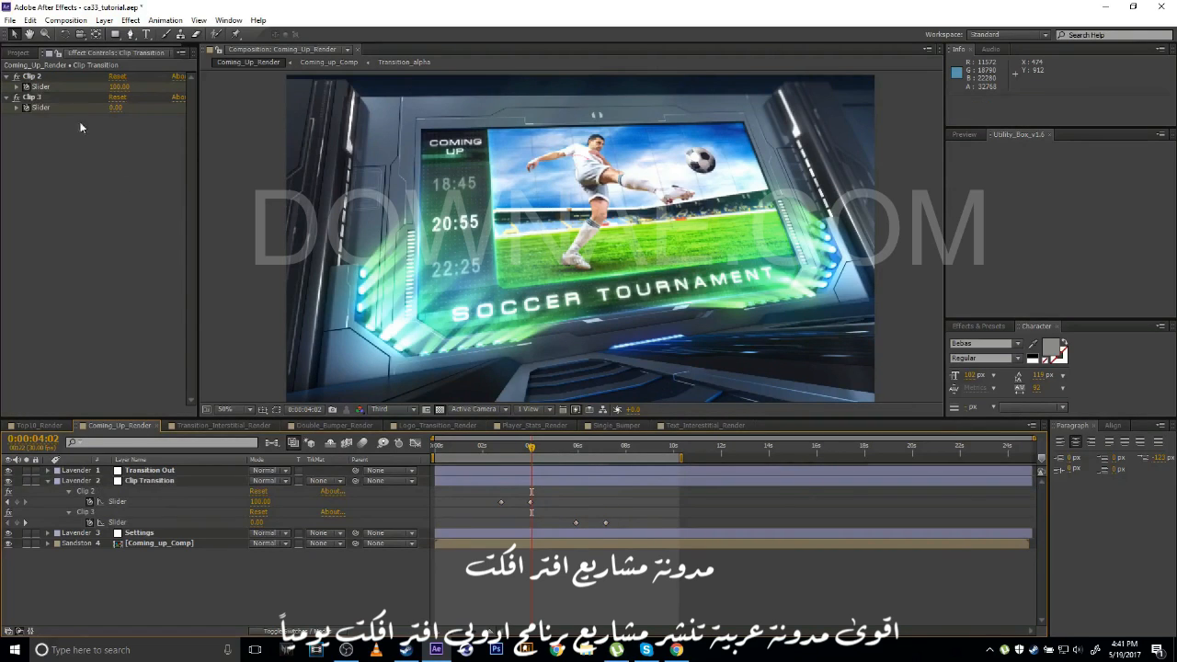
{"action": "left_click", "coordinate": [32, 78]}
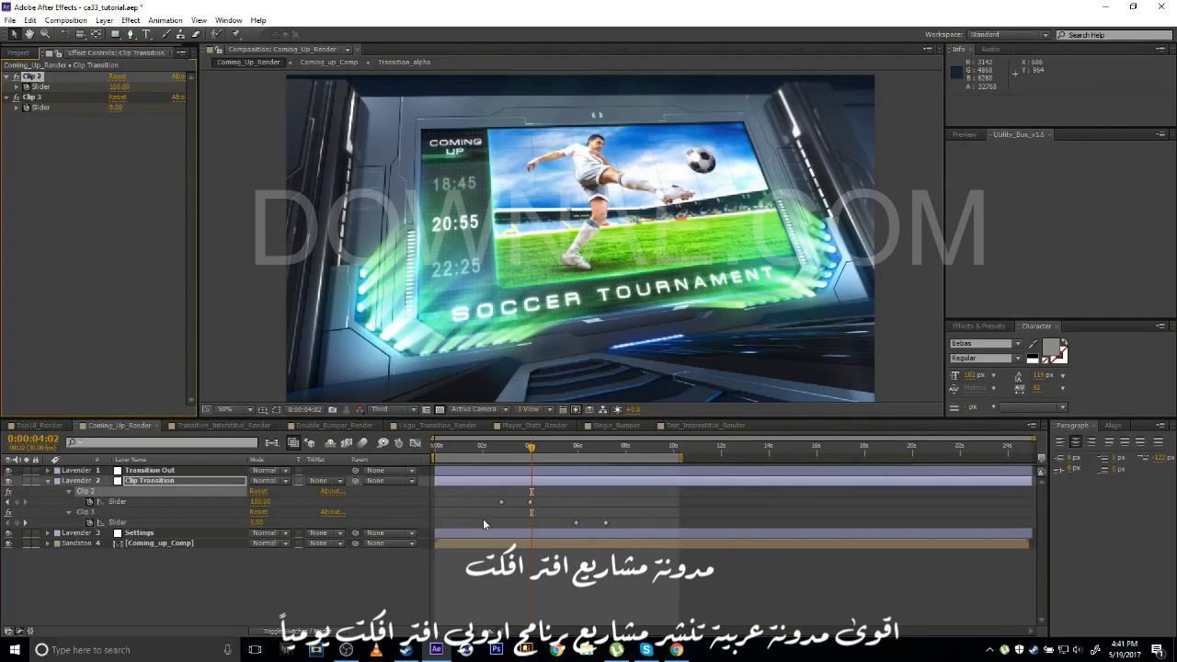
{"action": "left_click_drag", "start_coordinate": [483, 518], "coordinate": [543, 495]}
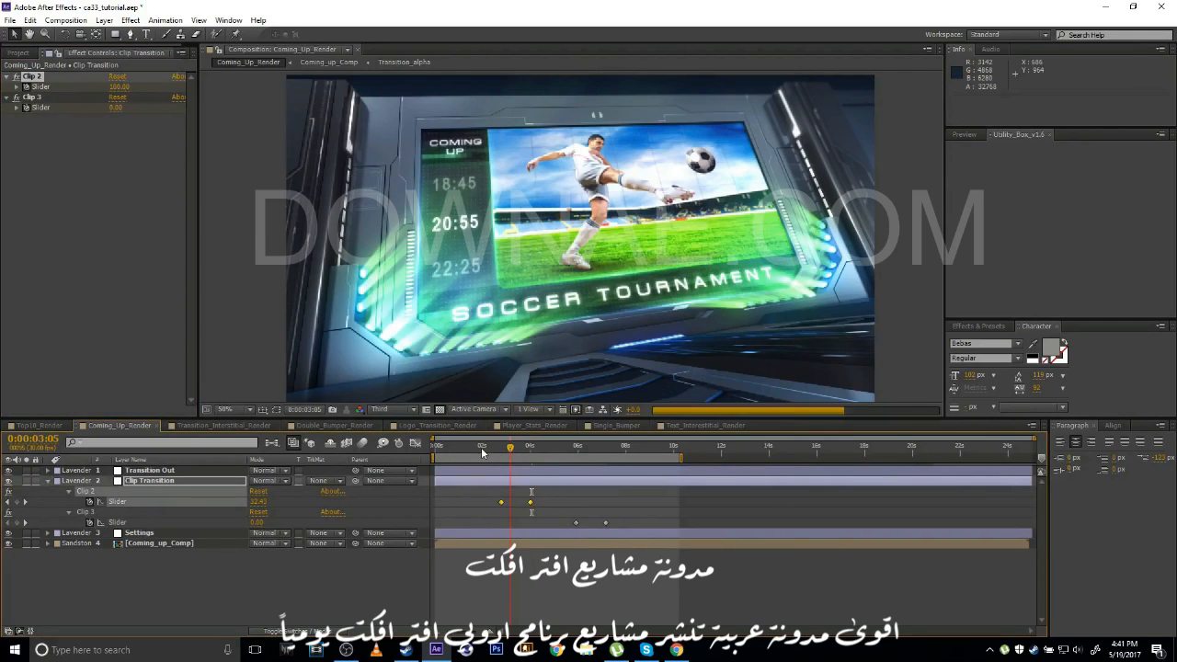
{"action": "left_click", "coordinate": [481, 448]}
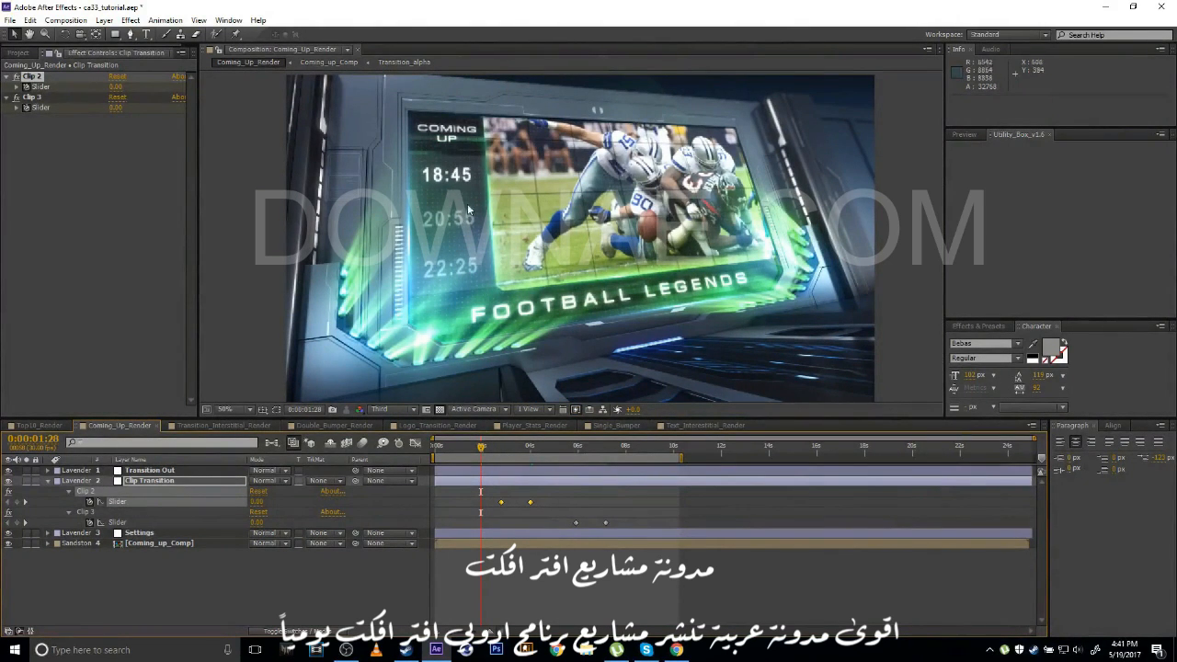
Move both Clip 2 slider keyframes about one second later, the second to 0:00:05:02, and preview the transition.
{"action": "left_click", "coordinate": [501, 448]}
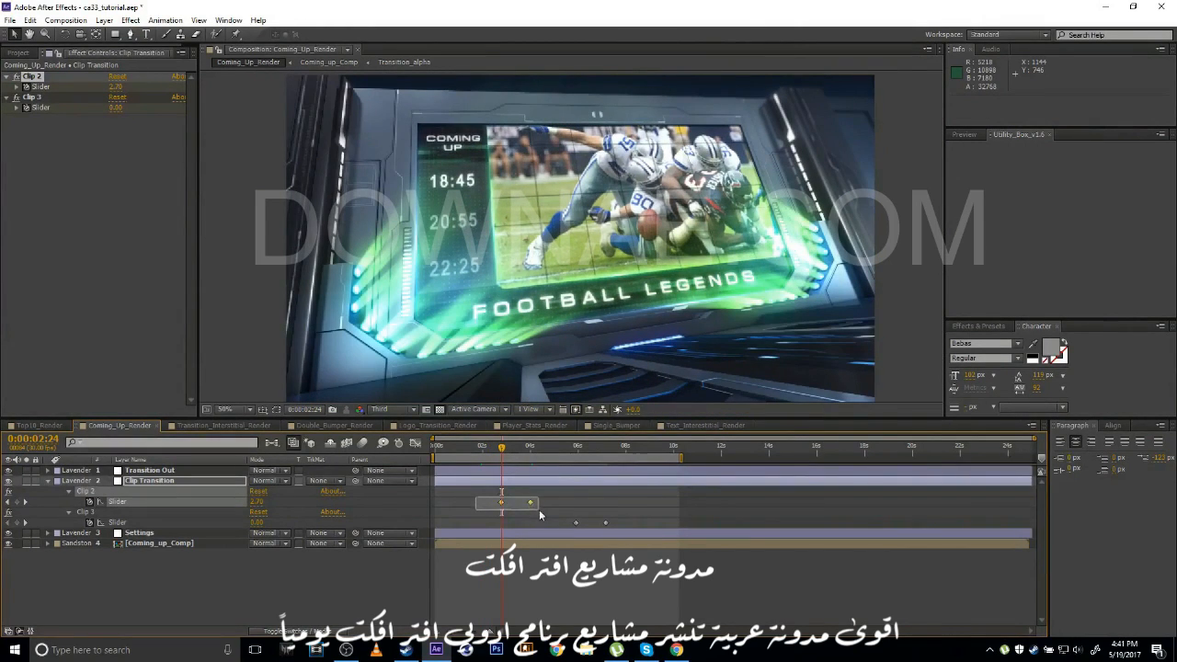
{"action": "left_click_drag", "start_coordinate": [531, 502], "coordinate": [554, 500]}
{"action": "left_click", "coordinate": [528, 448]}
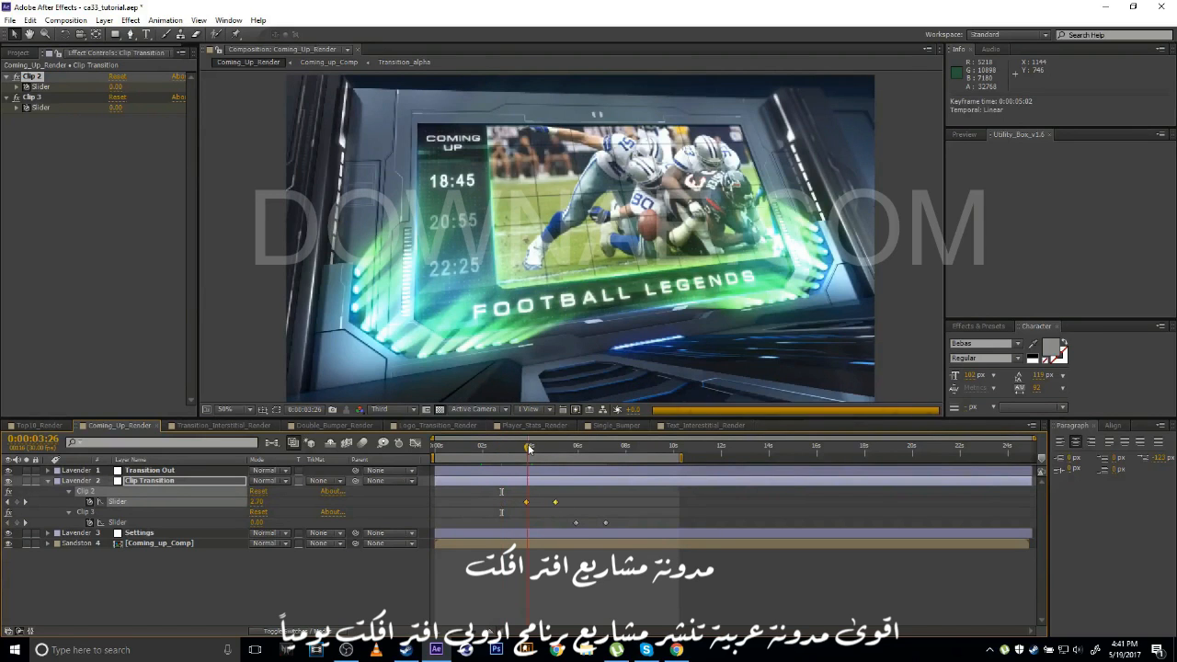
{"action": "left_click", "coordinate": [527, 523]}
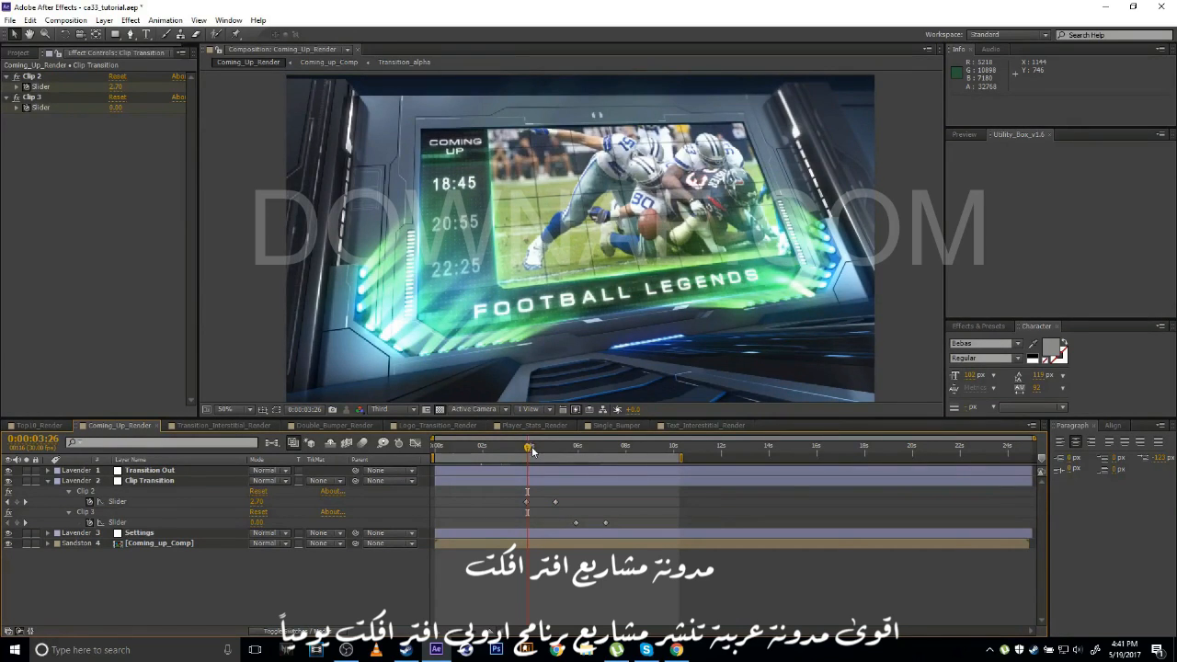
{"action": "left_click_drag", "start_coordinate": [531, 446], "coordinate": [558, 452]}
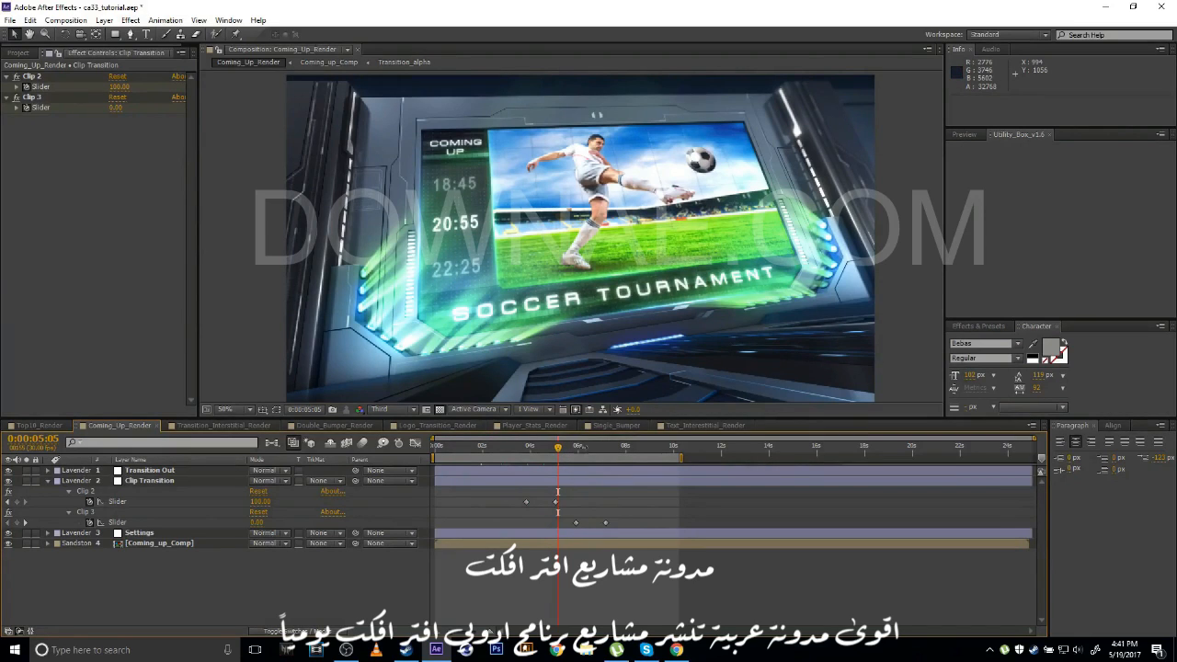
Check the Clip 3 transition, move both of its slider keyframes about 2.5 seconds later, and preview up to 0:00:09:27.
{"action": "left_click", "coordinate": [575, 451]}
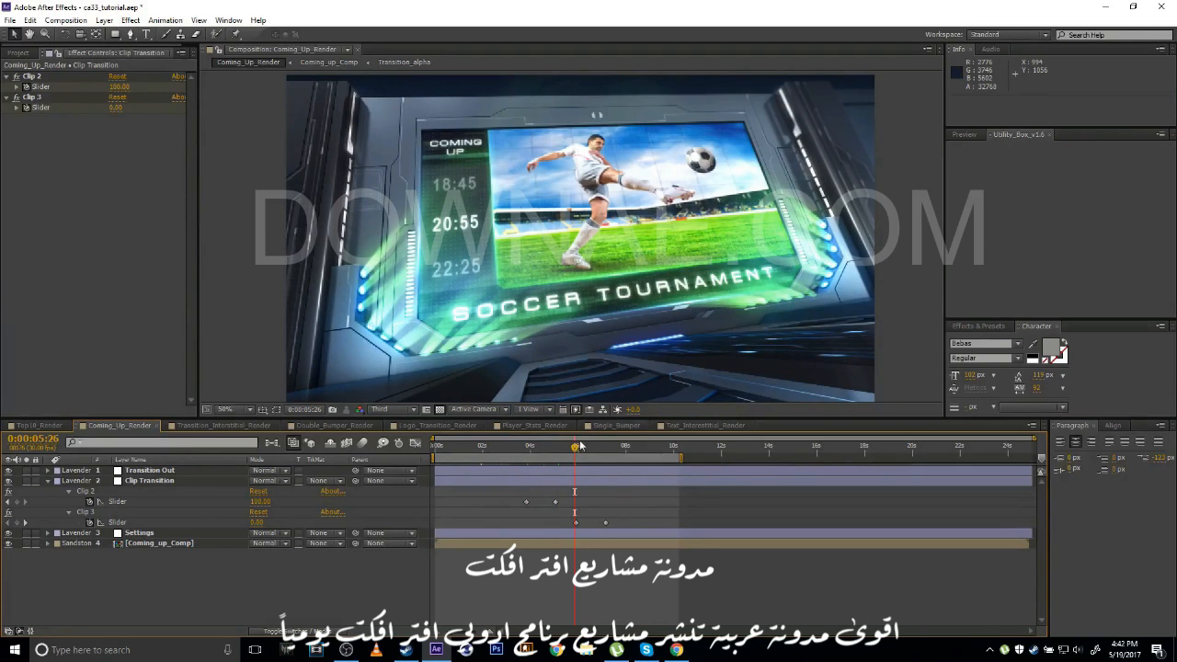
{"action": "left_click", "coordinate": [612, 452]}
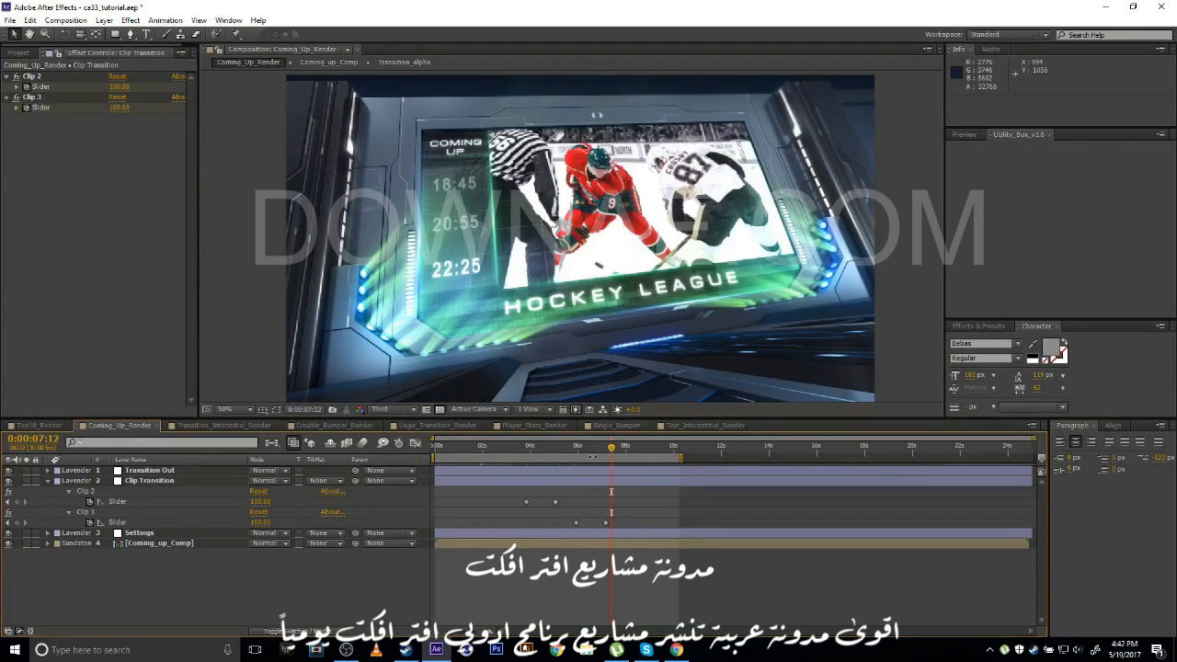
{"action": "left_click", "coordinate": [598, 452]}
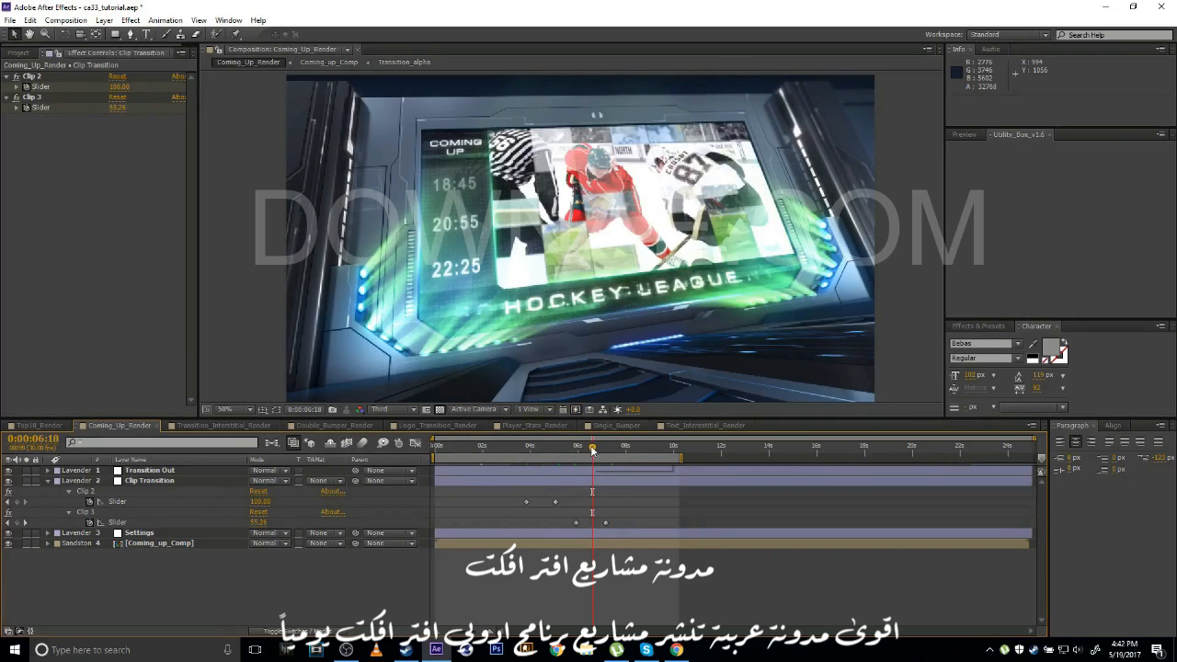
{"action": "left_click_drag", "start_coordinate": [601, 453], "coordinate": [622, 452]}
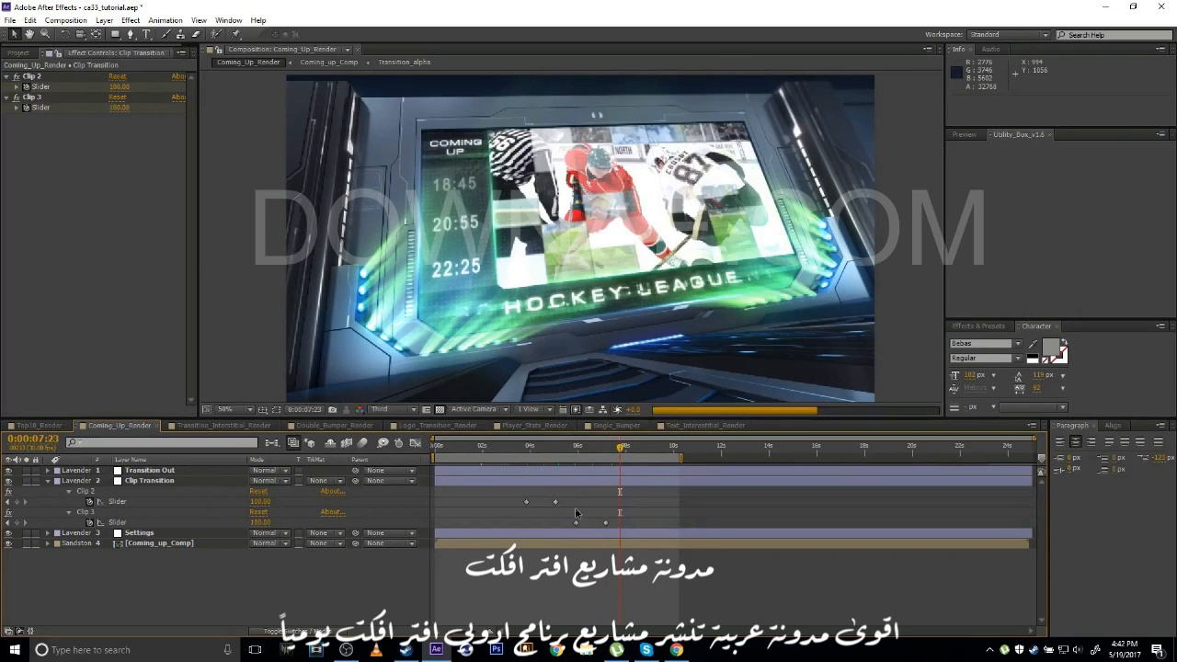
{"action": "left_click_drag", "start_coordinate": [567, 513], "coordinate": [668, 522]}
{"action": "left_click", "coordinate": [661, 509]}
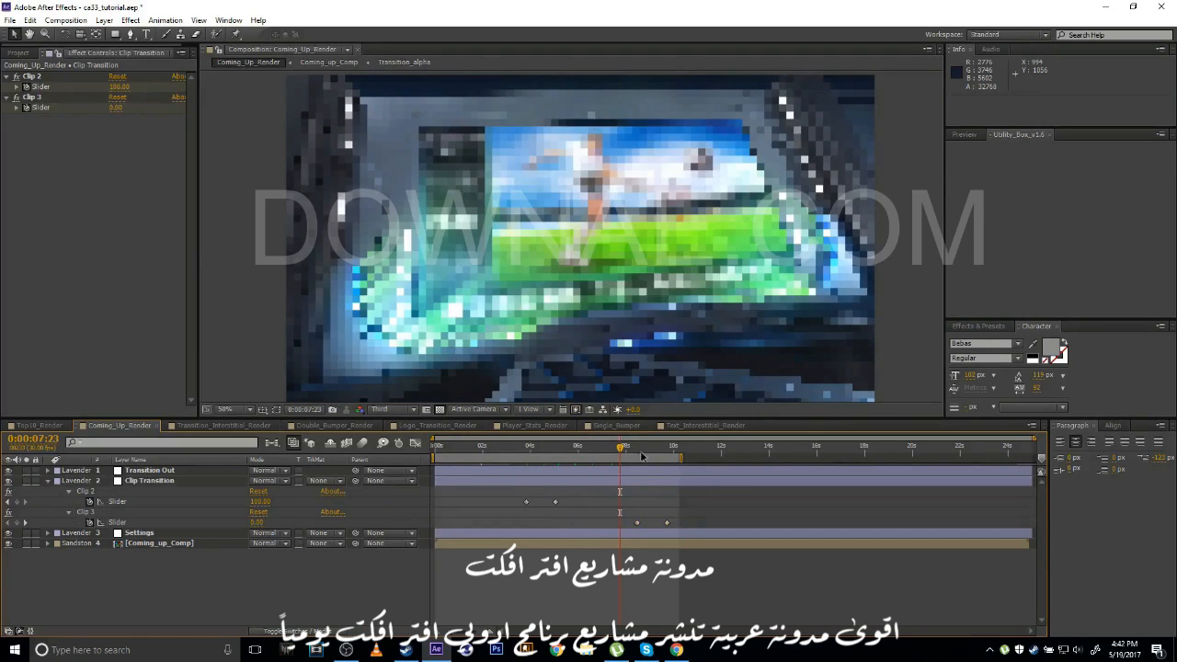
{"action": "left_click_drag", "start_coordinate": [637, 451], "coordinate": [672, 451]}
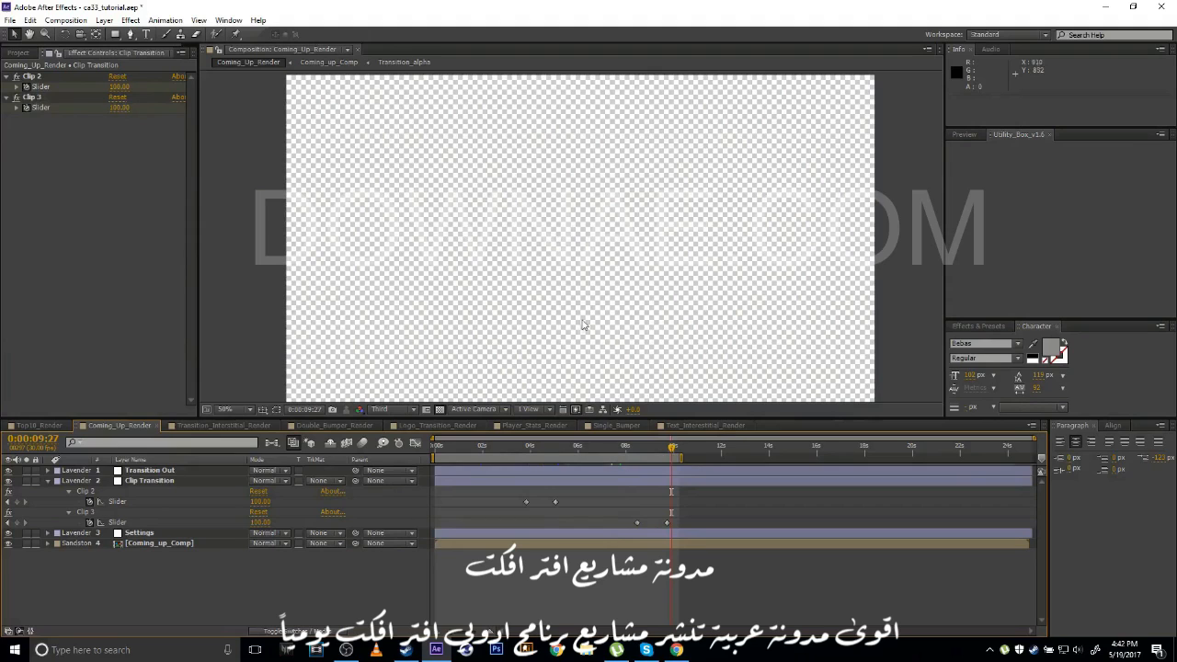
Reveal the Transition Out layer's keyframes and move both Transition Animation keyframes later, the first to 0:00:13:12.
{"action": "left_click", "coordinate": [152, 472]}
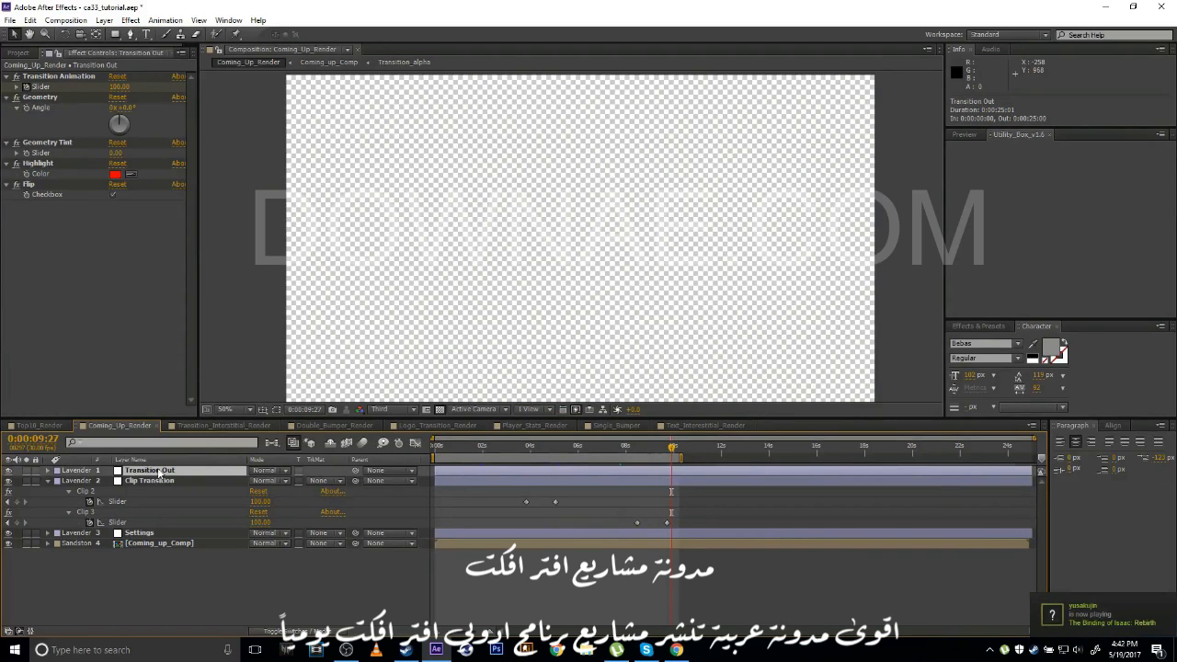
{"action": "key", "text": "u"}
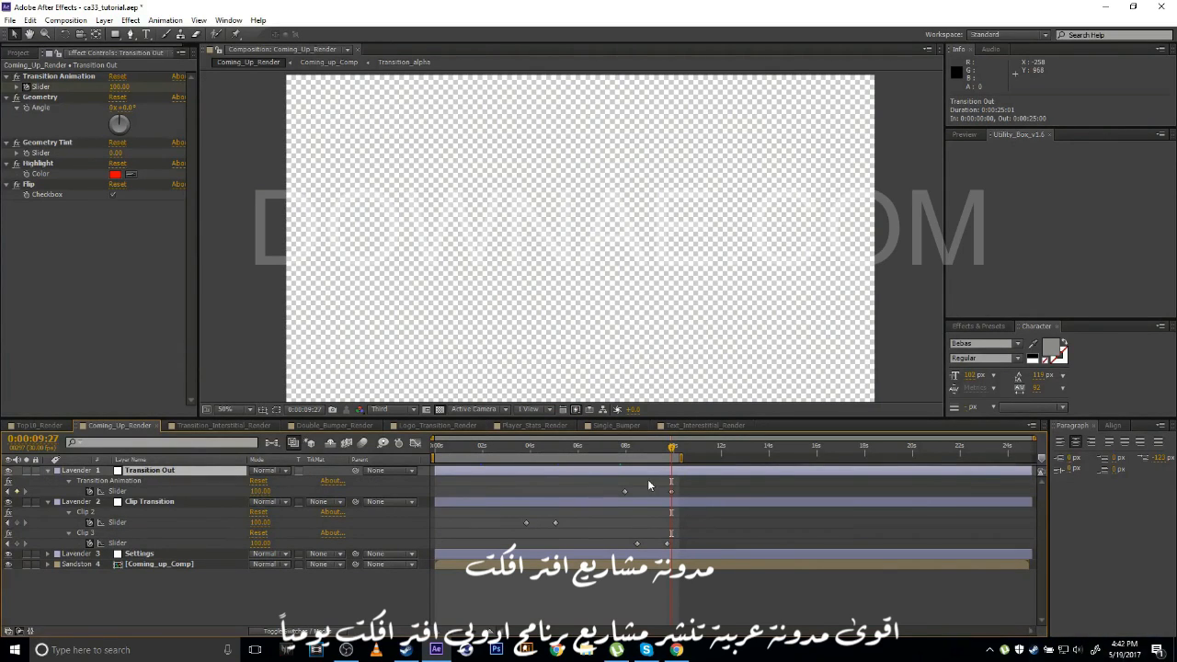
{"action": "left_click_drag", "start_coordinate": [608, 482], "coordinate": [691, 496]}
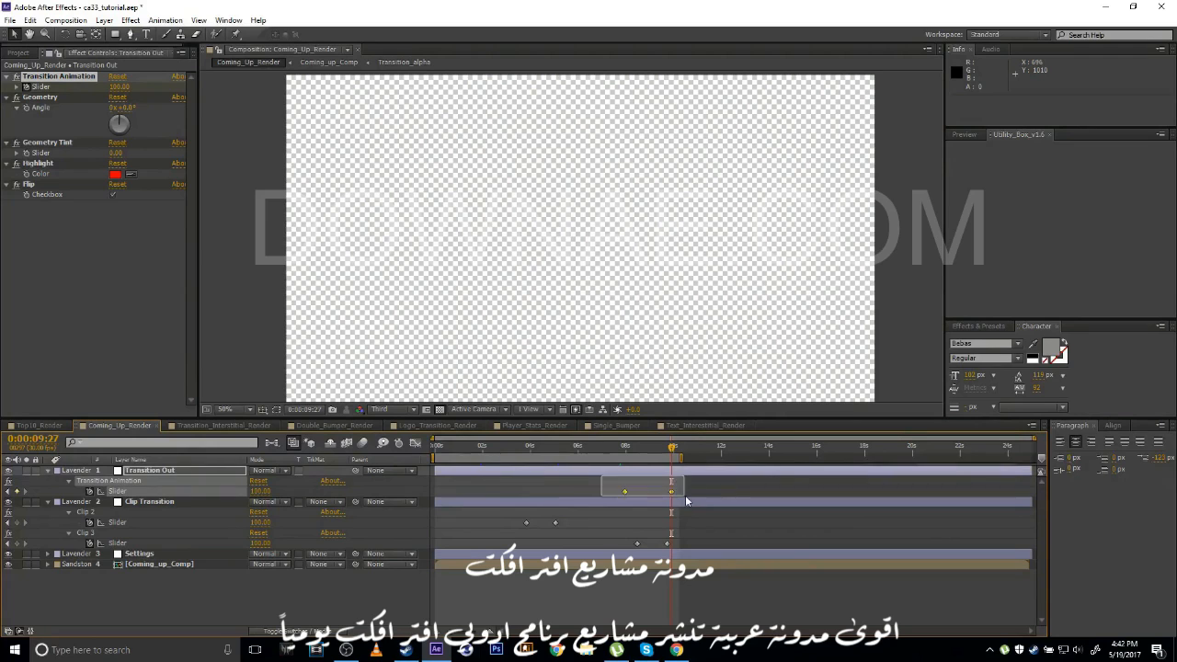
{"action": "left_click_drag", "start_coordinate": [626, 495], "coordinate": [755, 495]}
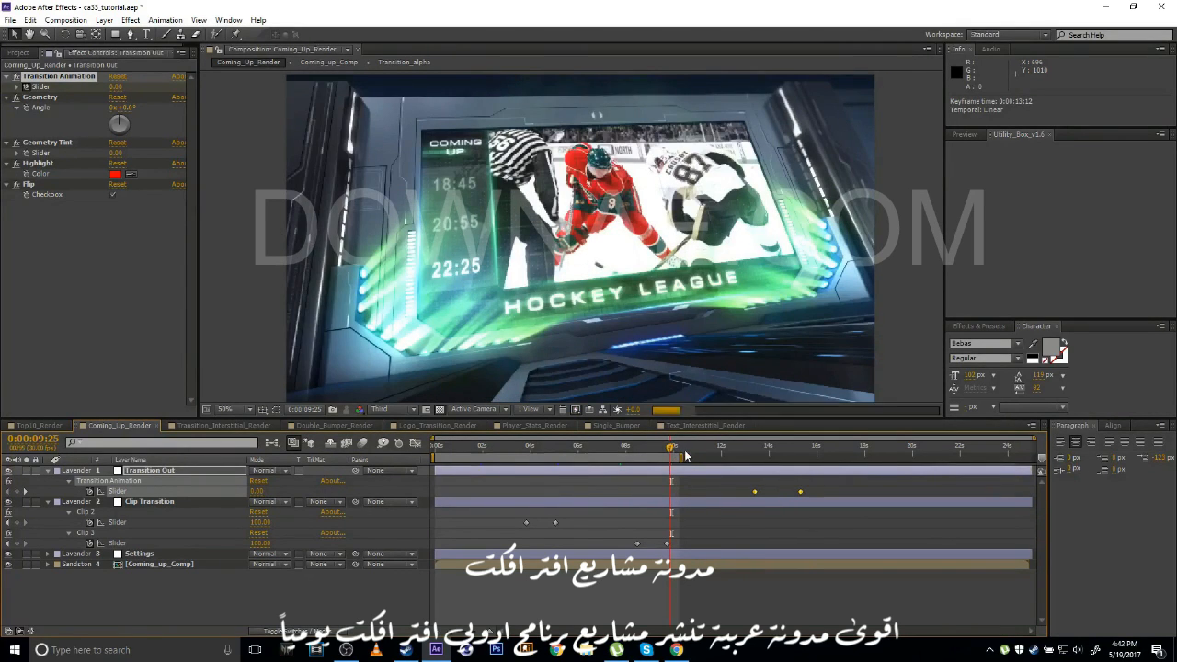
Scrub through the Clip 3 change and the closing transition, viewing the whole frame at 25% around 0:00:14:10.
{"action": "left_click_drag", "start_coordinate": [675, 457], "coordinate": [635, 453]}
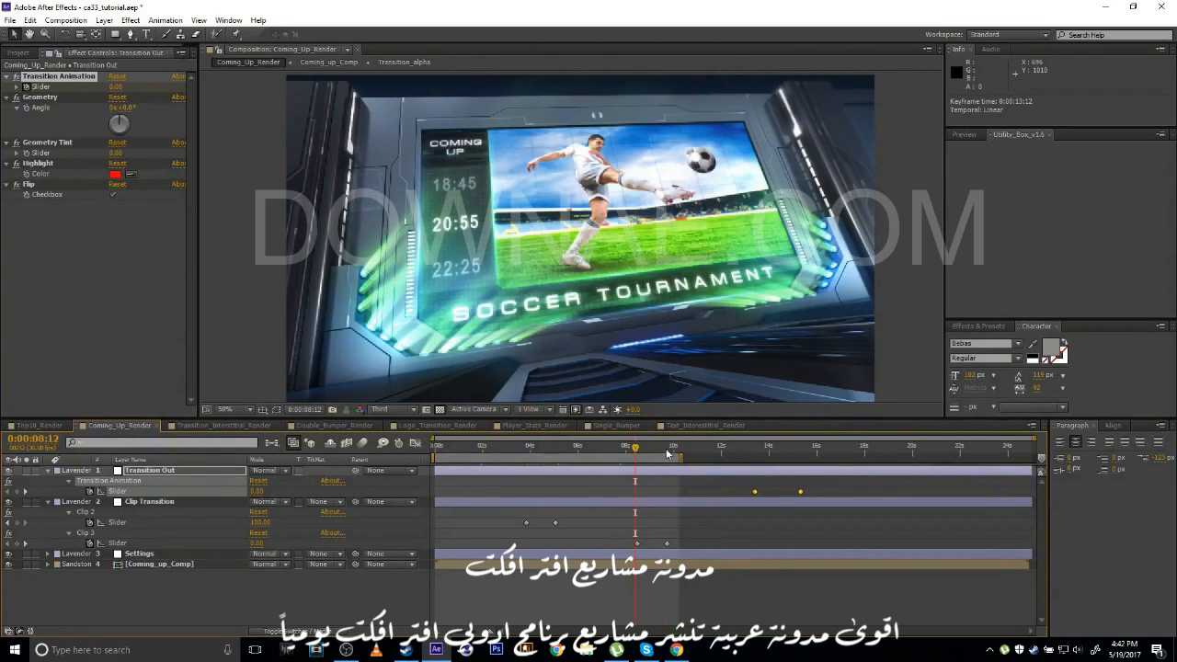
{"action": "left_click", "coordinate": [673, 452]}
{"action": "left_click_drag", "start_coordinate": [678, 457], "coordinate": [756, 462]}
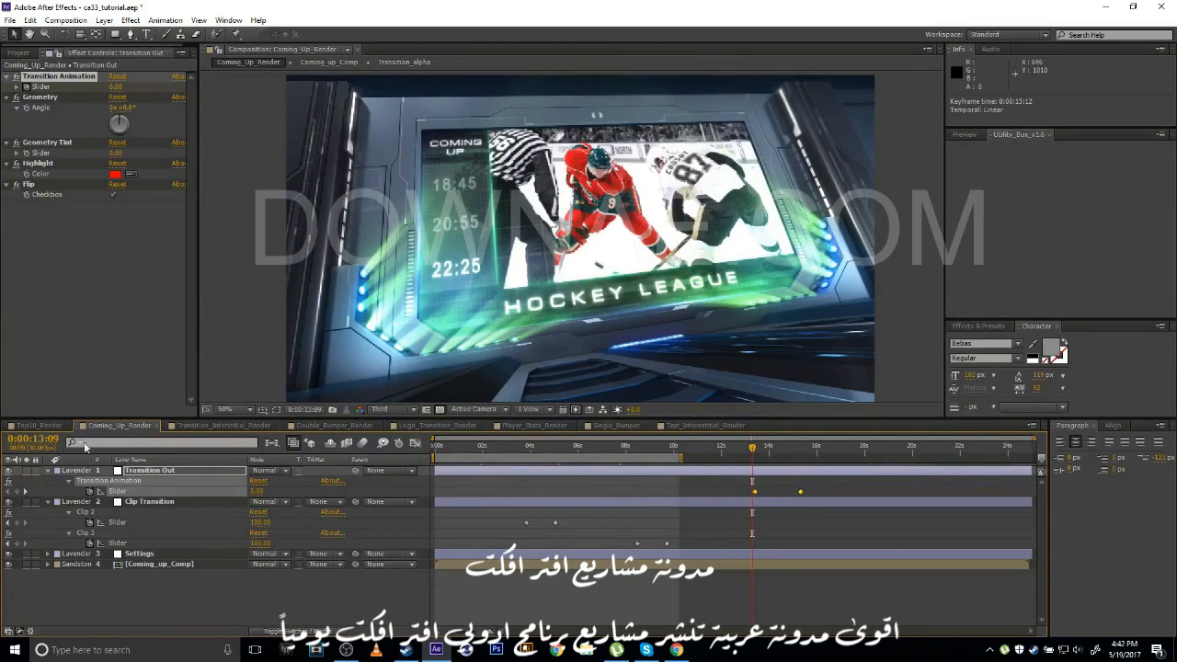
{"action": "mouse_move", "coordinate": [769, 450]}
{"action": "left_mouse_down"}
{"action": "mouse_move", "coordinate": [804, 457]}
{"action": "mouse_move", "coordinate": [777, 459]}
{"action": "left_mouse_up"}
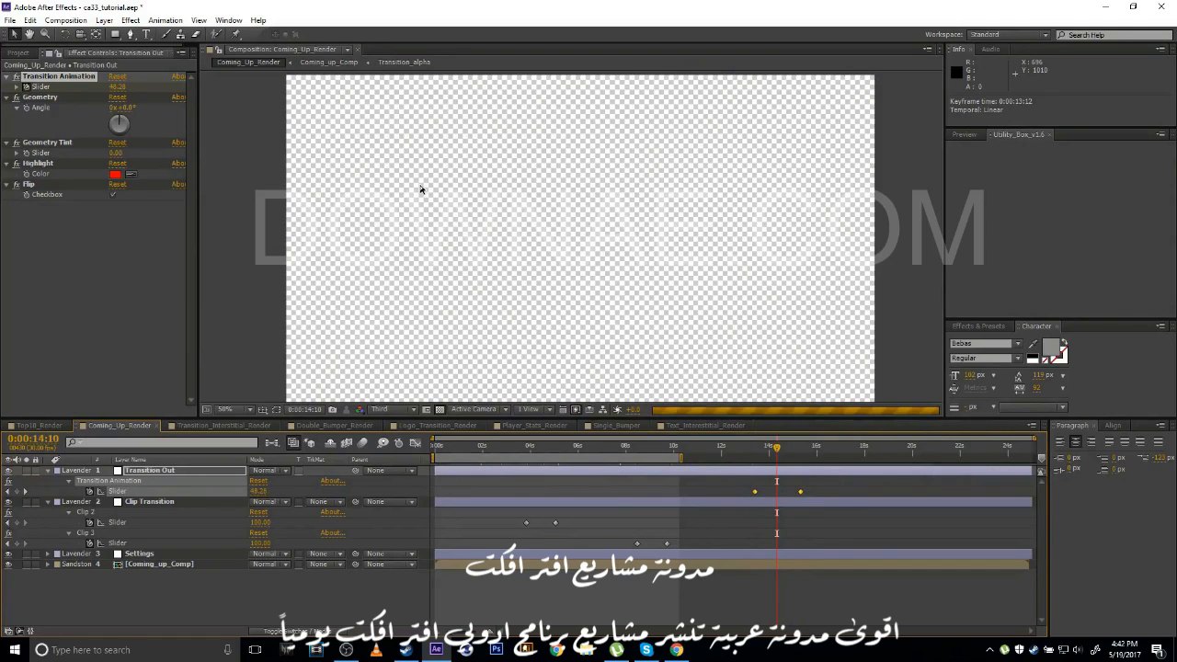
{"action": "key", "text": "comma"}
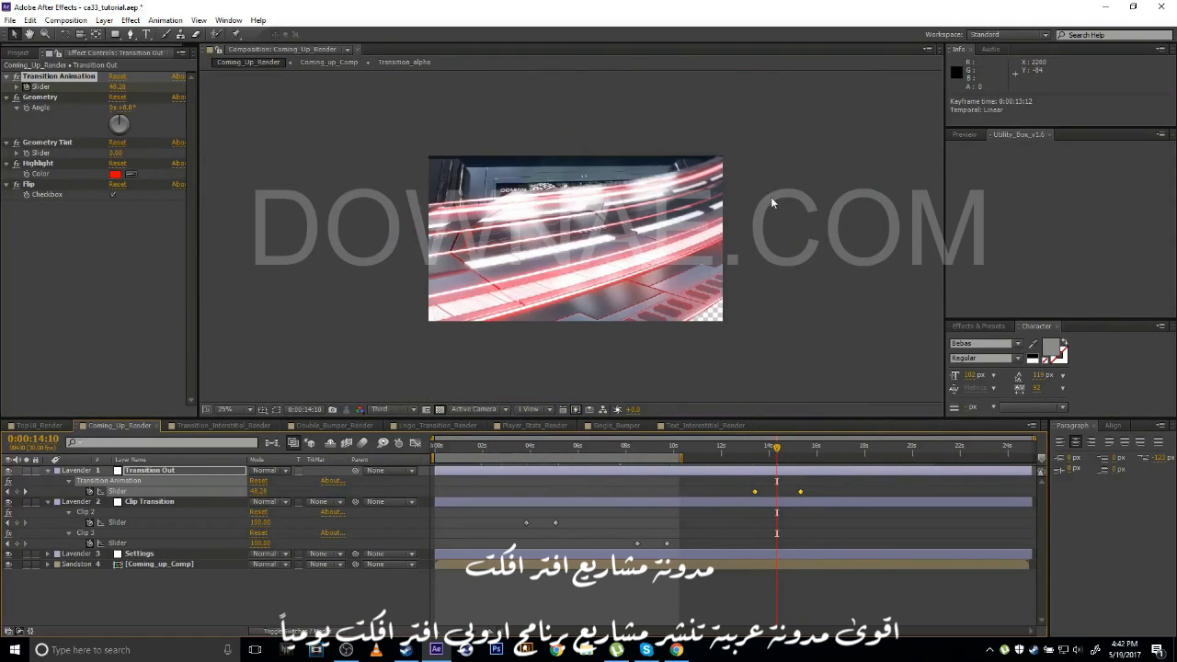
{"action": "left_click", "coordinate": [771, 434]}
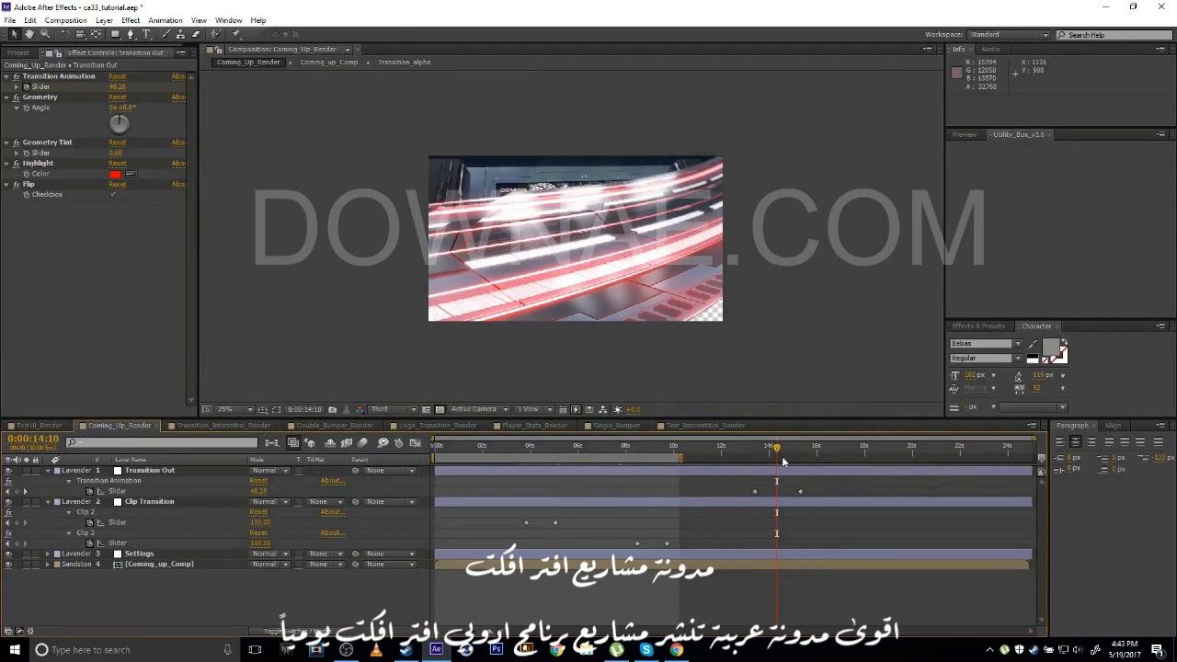
{"action": "left_click_drag", "start_coordinate": [762, 453], "coordinate": [743, 454]}
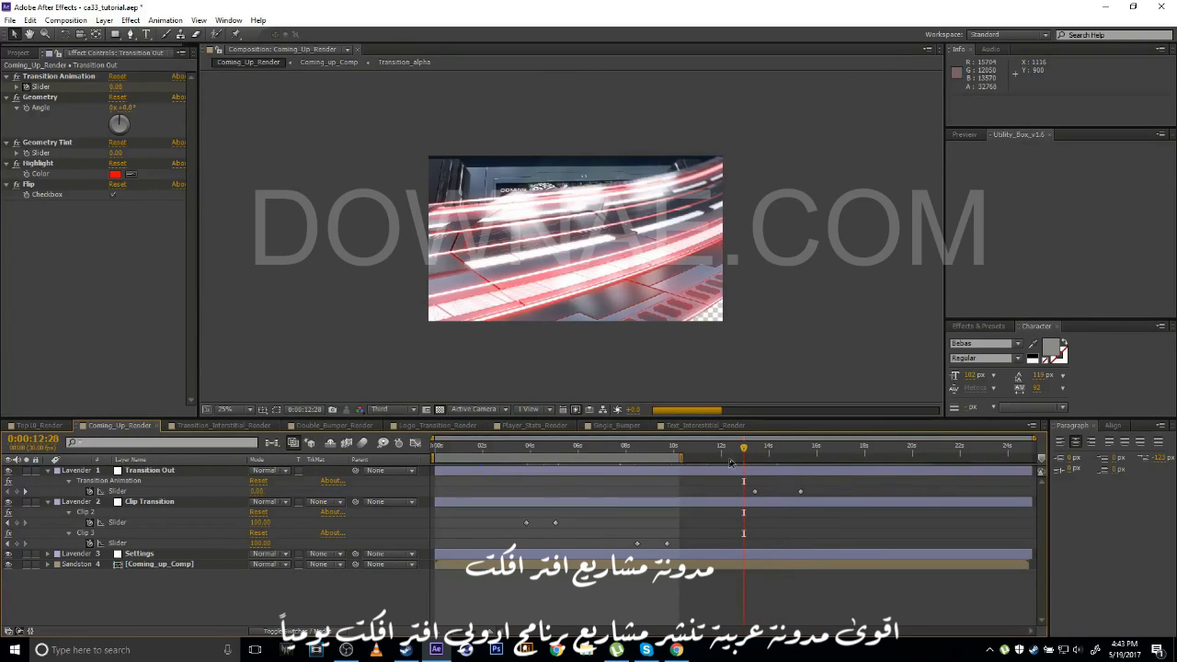
Delete both Transition Animation slider keyframes from the Transition Out layer and check the composition through 0:00:15:24.
{"action": "left_click_drag", "start_coordinate": [834, 484], "coordinate": [736, 508]}
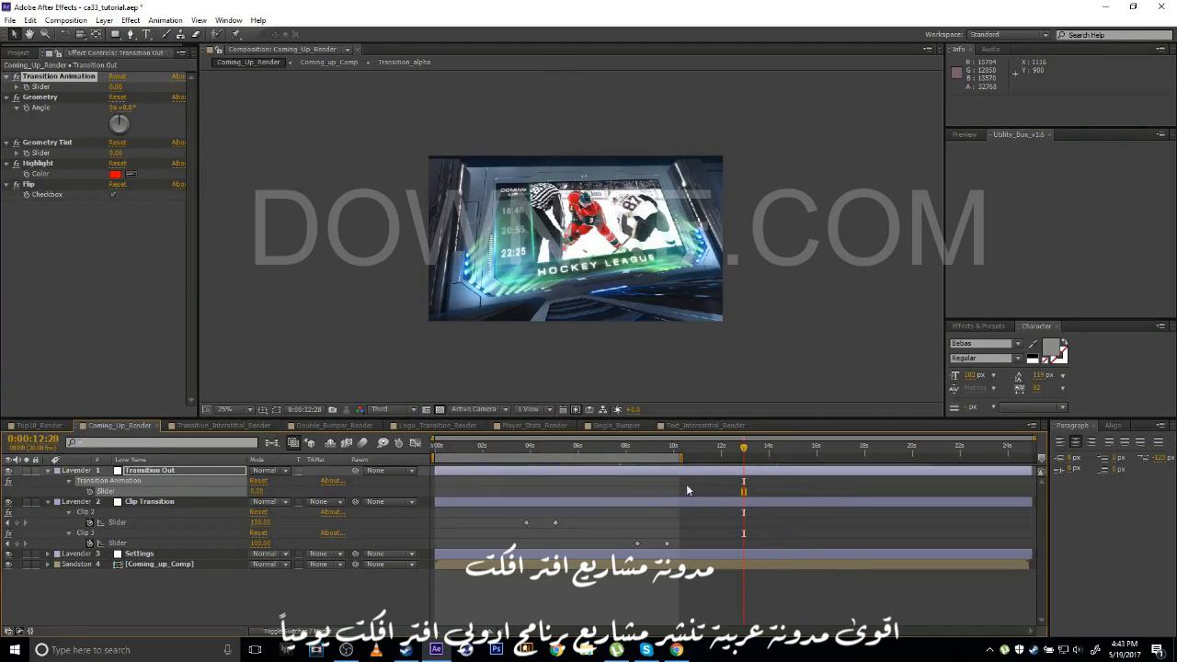
{"action": "key", "text": "Delete"}
{"action": "left_click", "coordinate": [144, 472]}
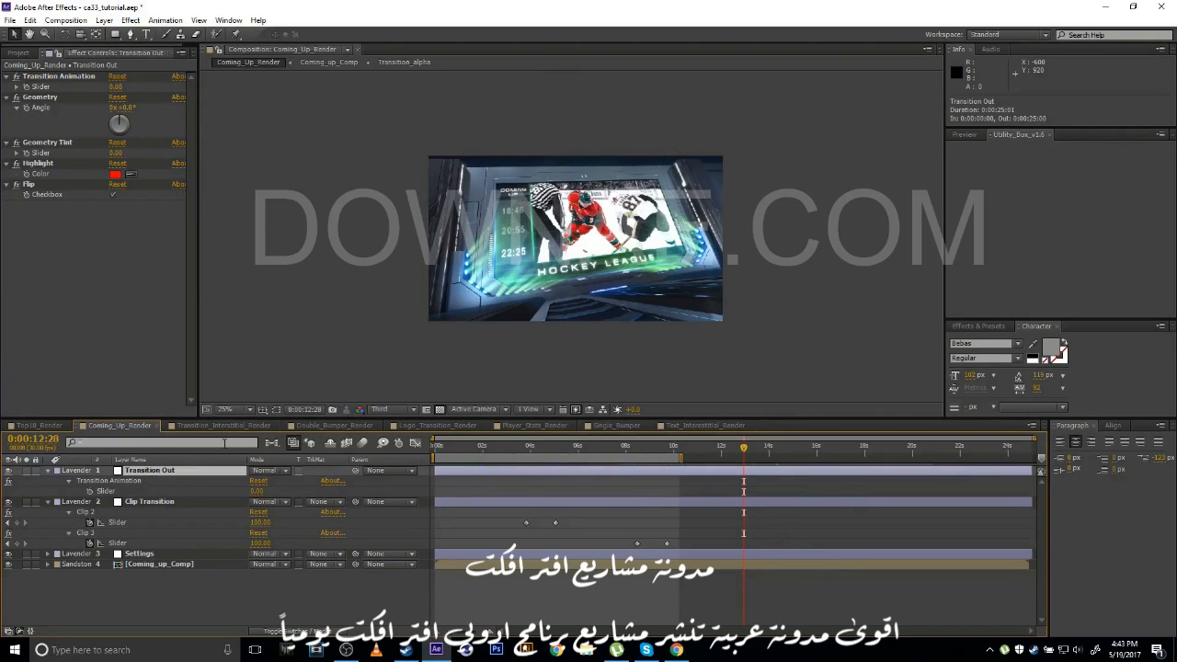
{"action": "left_click", "coordinate": [116, 90]}
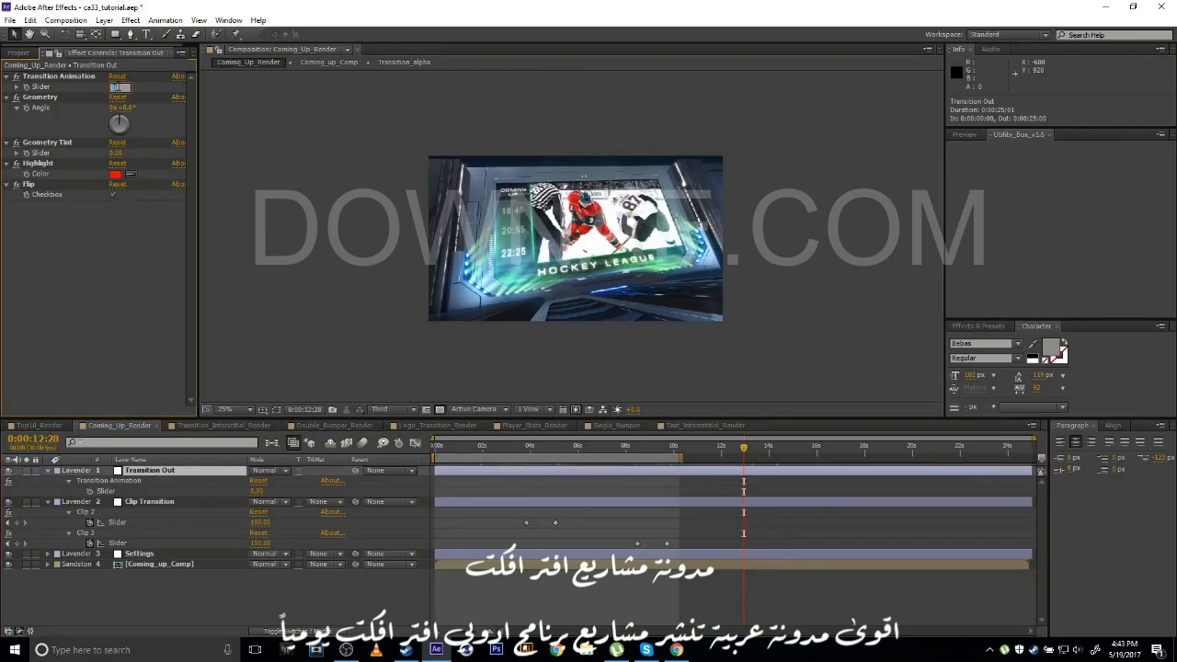
{"action": "left_click_drag", "start_coordinate": [743, 448], "coordinate": [812, 448]}
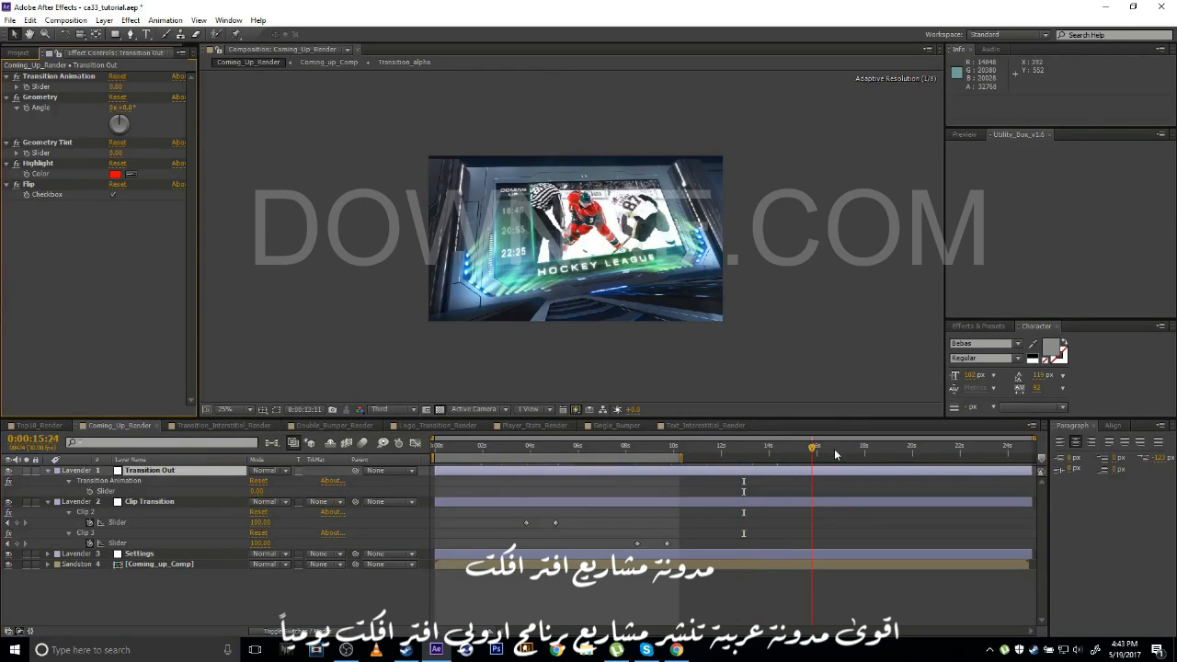
Check the end of the Coming_Up_Render composition through 0:00:24:19 and return to 0:00:09:27.
{"action": "left_click", "coordinate": [993, 448]}
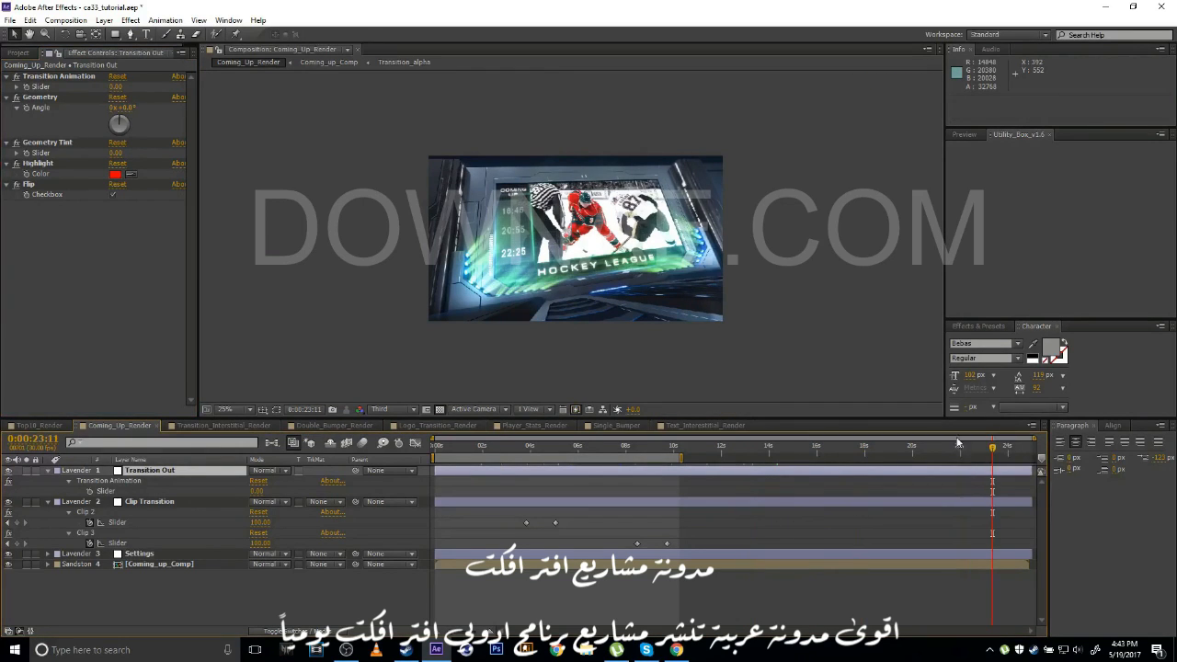
{"action": "left_click", "coordinate": [1022, 448]}
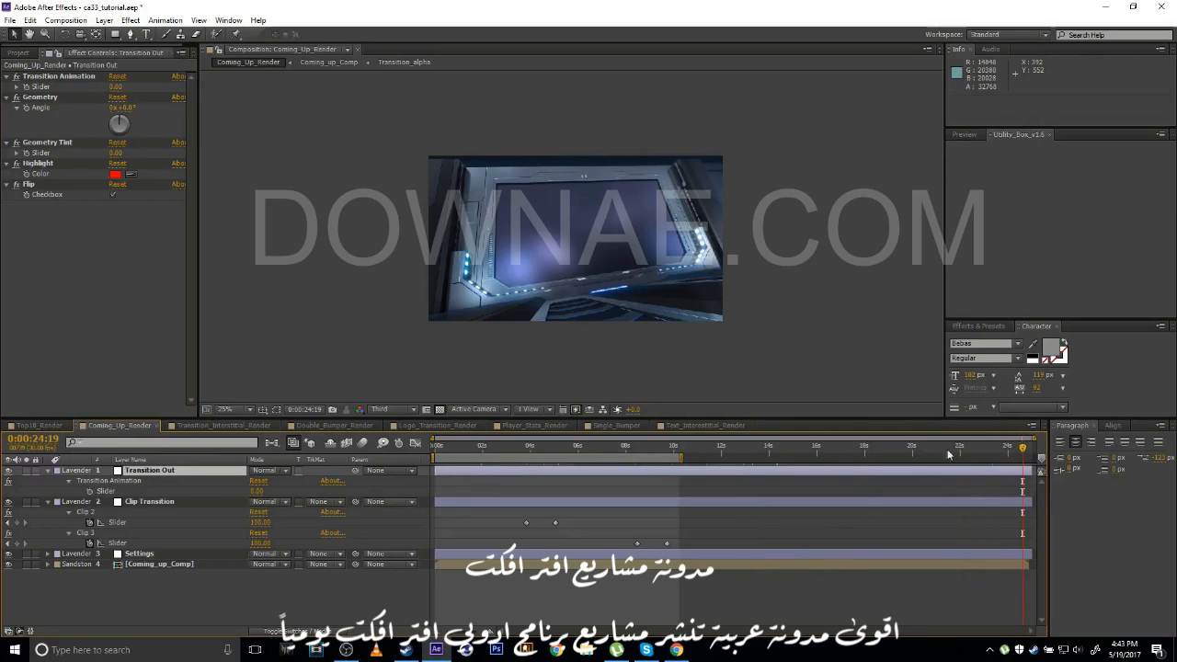
{"action": "left_click", "coordinate": [726, 448]}
{"action": "left_click", "coordinate": [673, 448]}
Restore the Transition Out layer's two slider keyframes at about 11.4 and 13.3 seconds and extend the work area to the composition's end.
{"action": "left_click_drag", "start_coordinate": [670, 491], "coordinate": [753, 493]}
{"action": "left_click", "coordinate": [751, 485]}
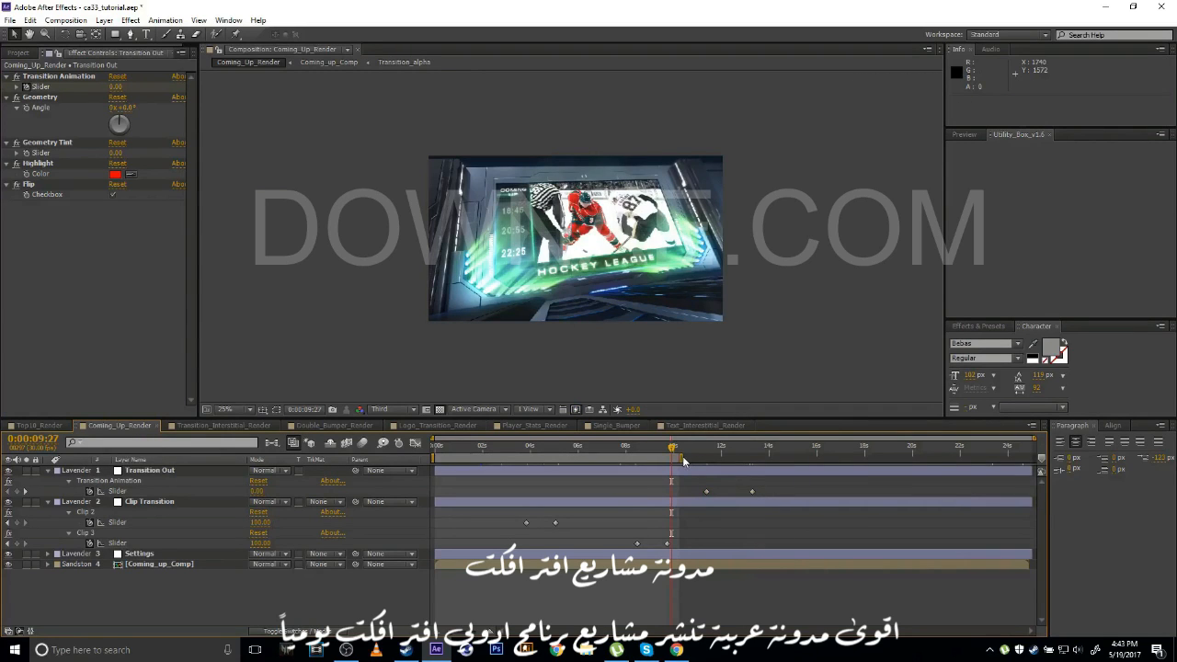
{"action": "left_click", "coordinate": [681, 457]}
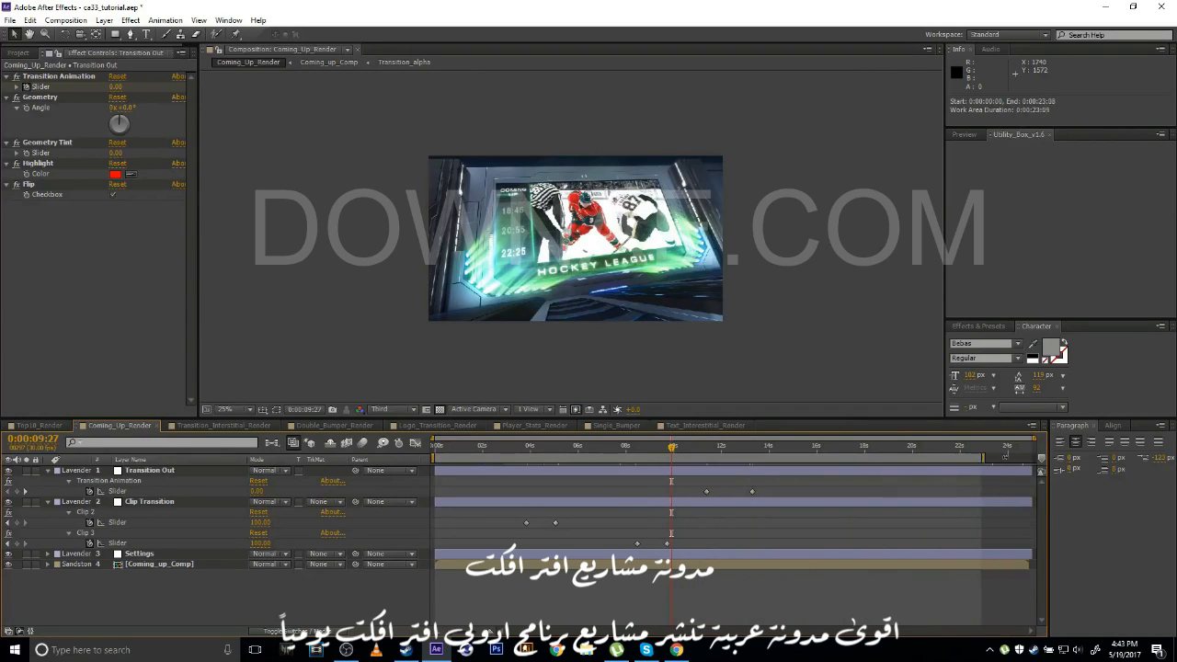
Turn off the Schedule Version checkbox on the Settings layer to use the simple version.
{"action": "left_click", "coordinate": [145, 554]}
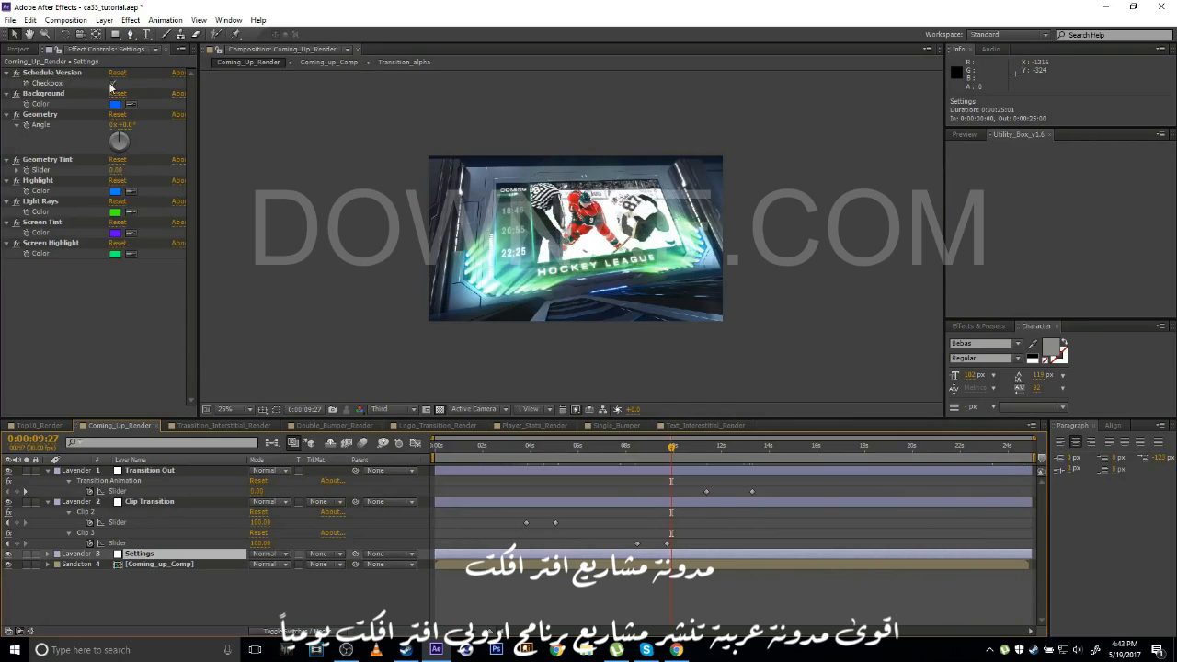
{"action": "left_click", "coordinate": [111, 84]}
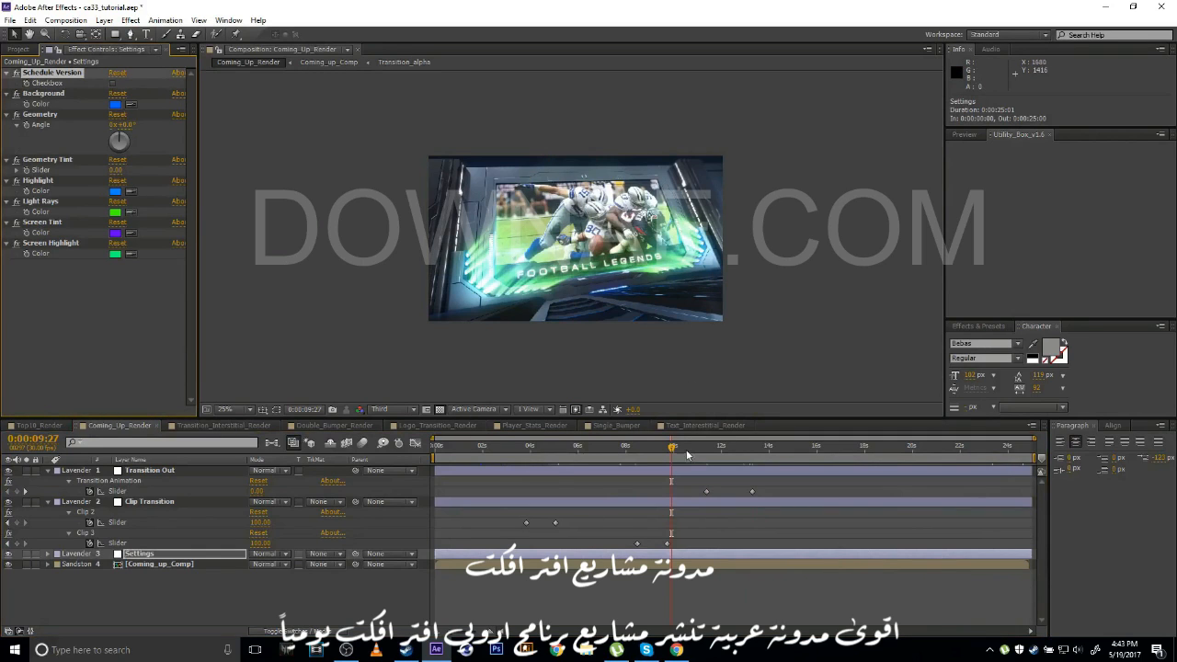
{"action": "left_click", "coordinate": [582, 588]}
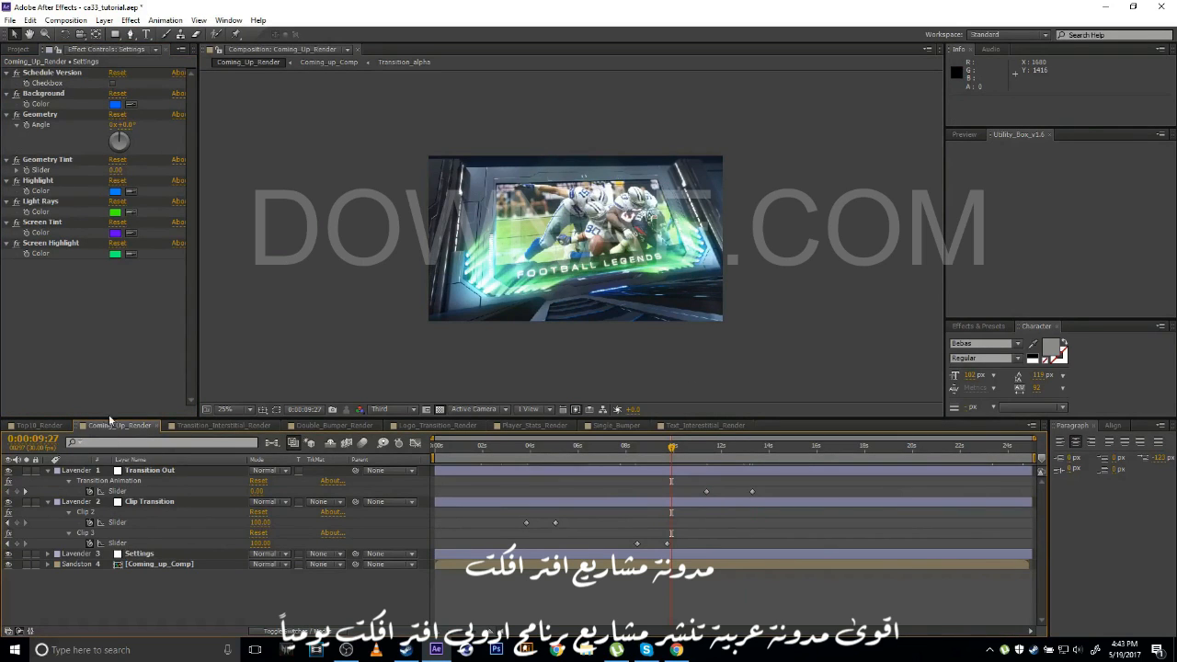
Open the three media holder compositions from the Media folder of Coming_Up's Schedule holders and view their images.
{"action": "left_click", "coordinate": [16, 50]}
{"action": "left_click", "coordinate": [18, 216]}
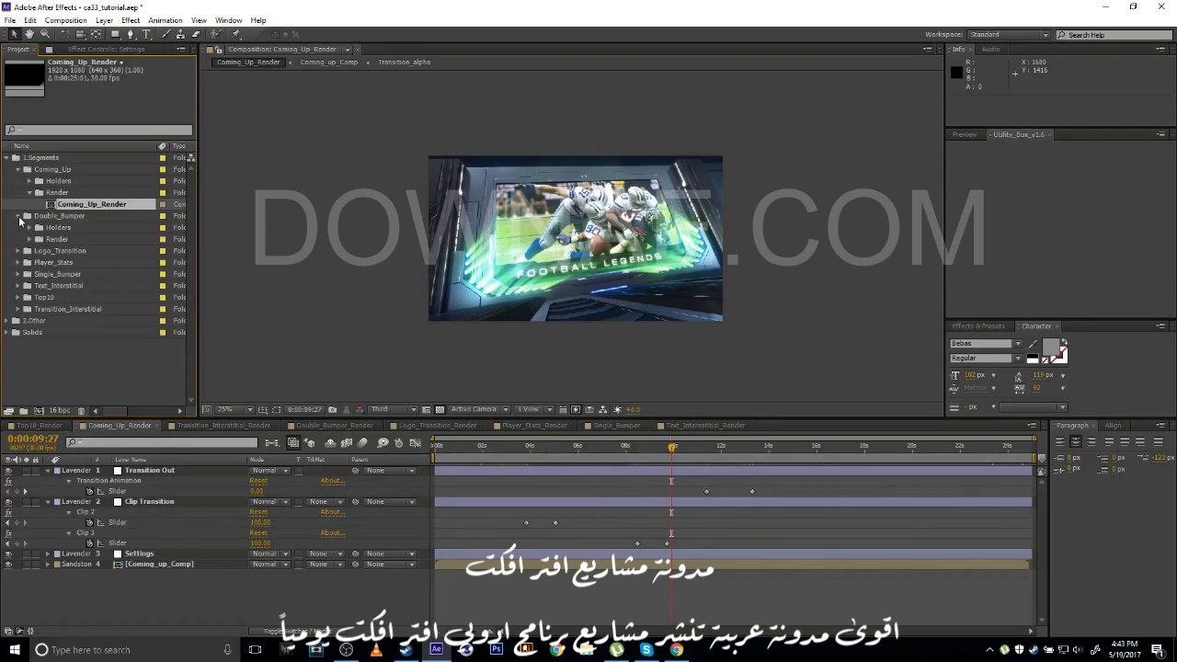
{"action": "left_click", "coordinate": [19, 216]}
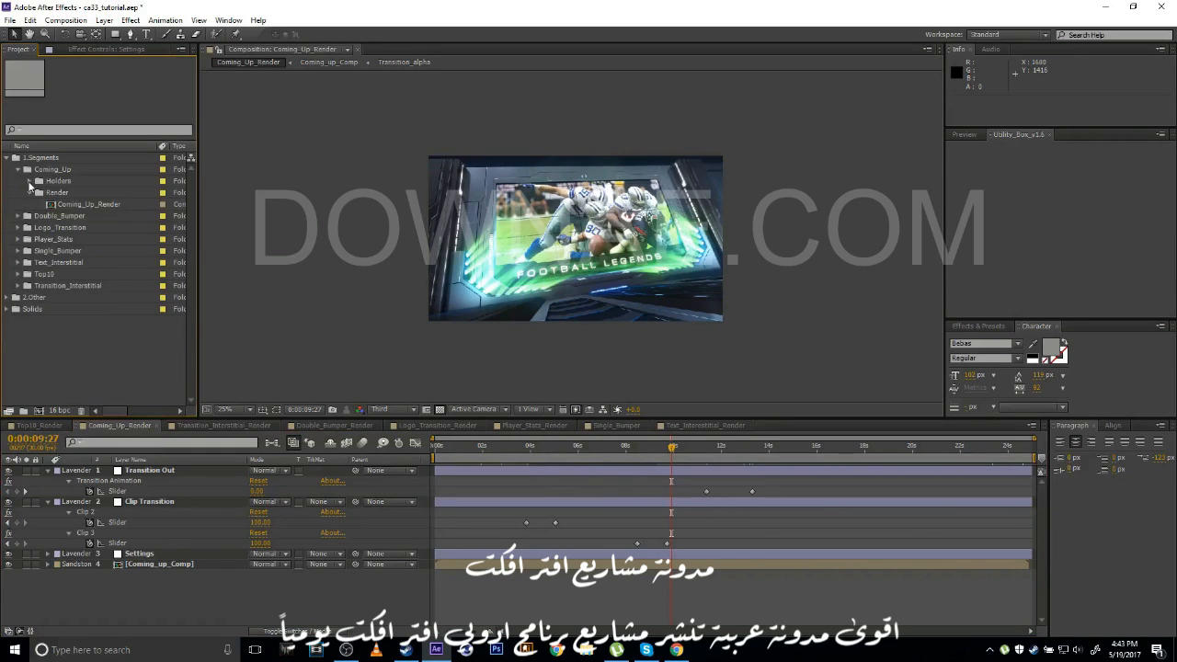
{"action": "left_click", "coordinate": [28, 181]}
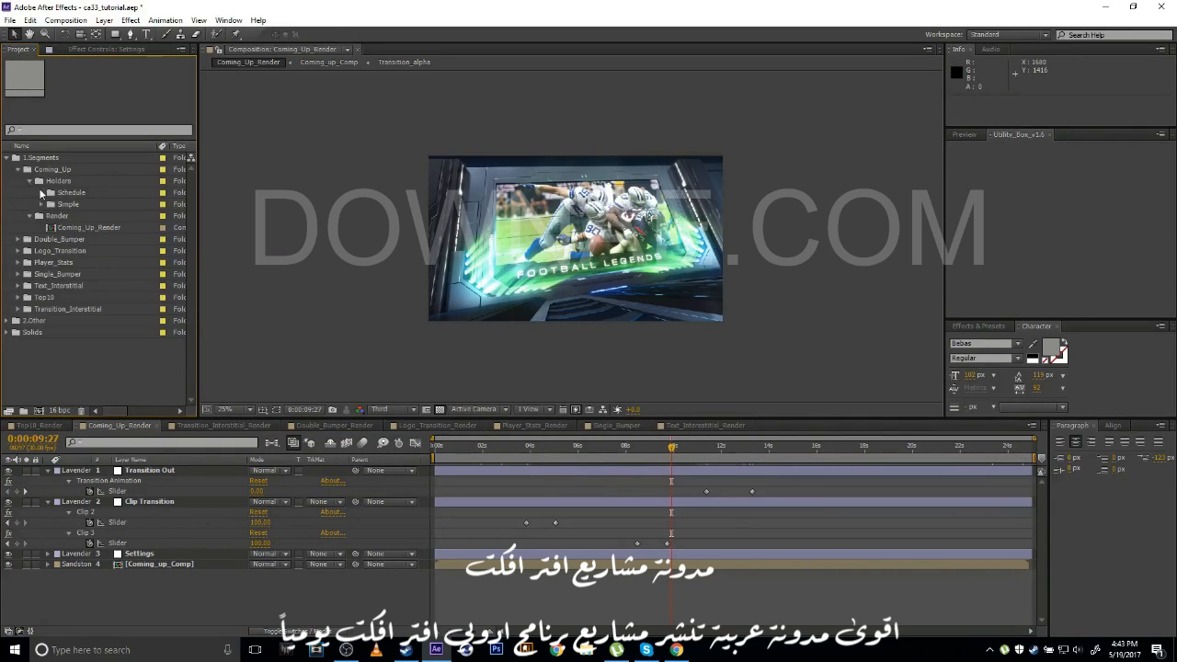
{"action": "left_click", "coordinate": [39, 193]}
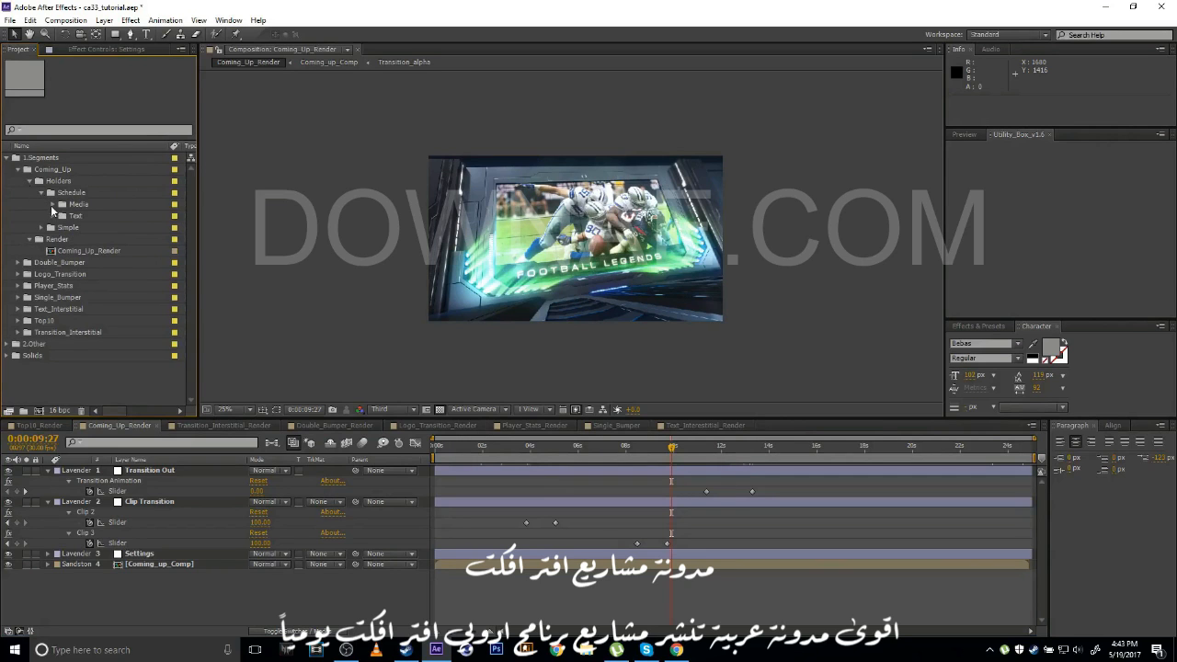
{"action": "left_click", "coordinate": [51, 204]}
{"action": "double_click", "coordinate": [109, 215]}
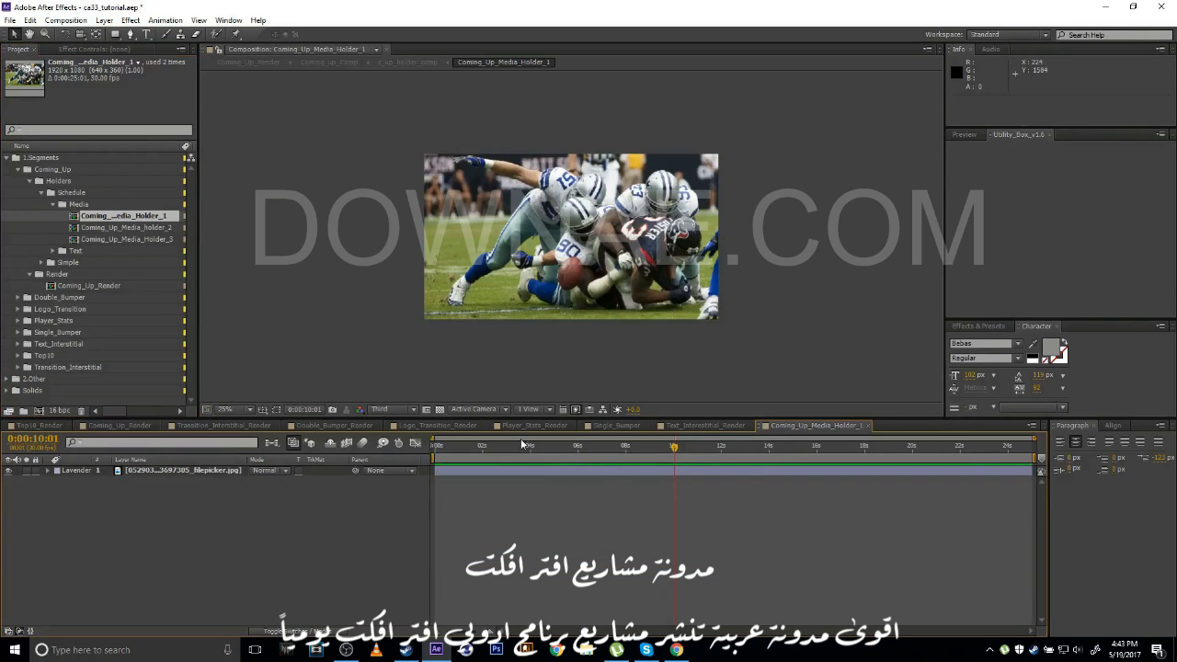
{"action": "left_click_drag", "start_coordinate": [630, 450], "coordinate": [551, 454]}
{"action": "double_click", "coordinate": [118, 227]}
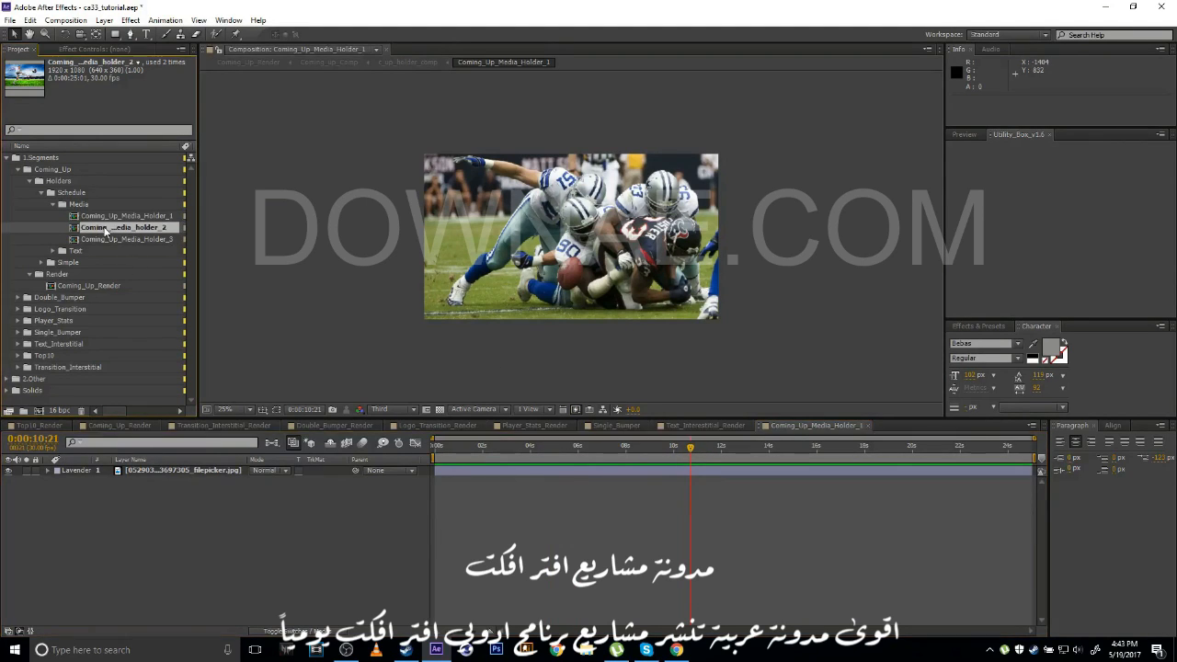
{"action": "double_click", "coordinate": [116, 239]}
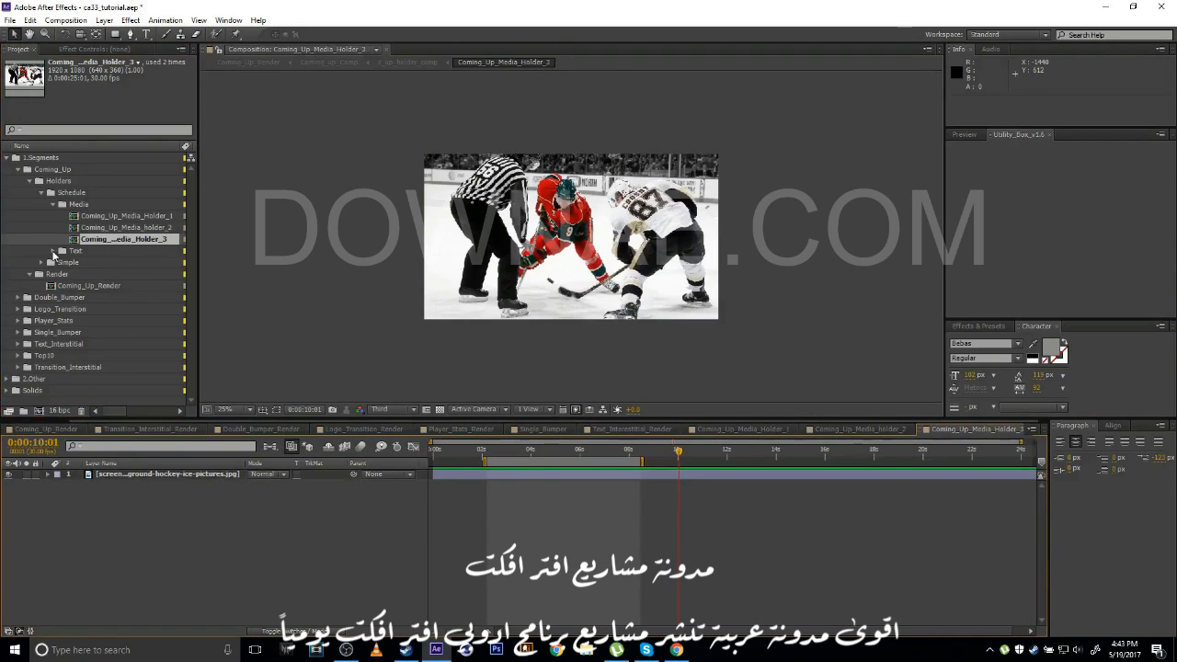
Look through the time and title compositions in the Schedule Text folder, opening Coming_up_Time_3 and Coming_Up_Title_2.
{"action": "left_click", "coordinate": [52, 251]}
{"action": "left_click", "coordinate": [119, 274]}
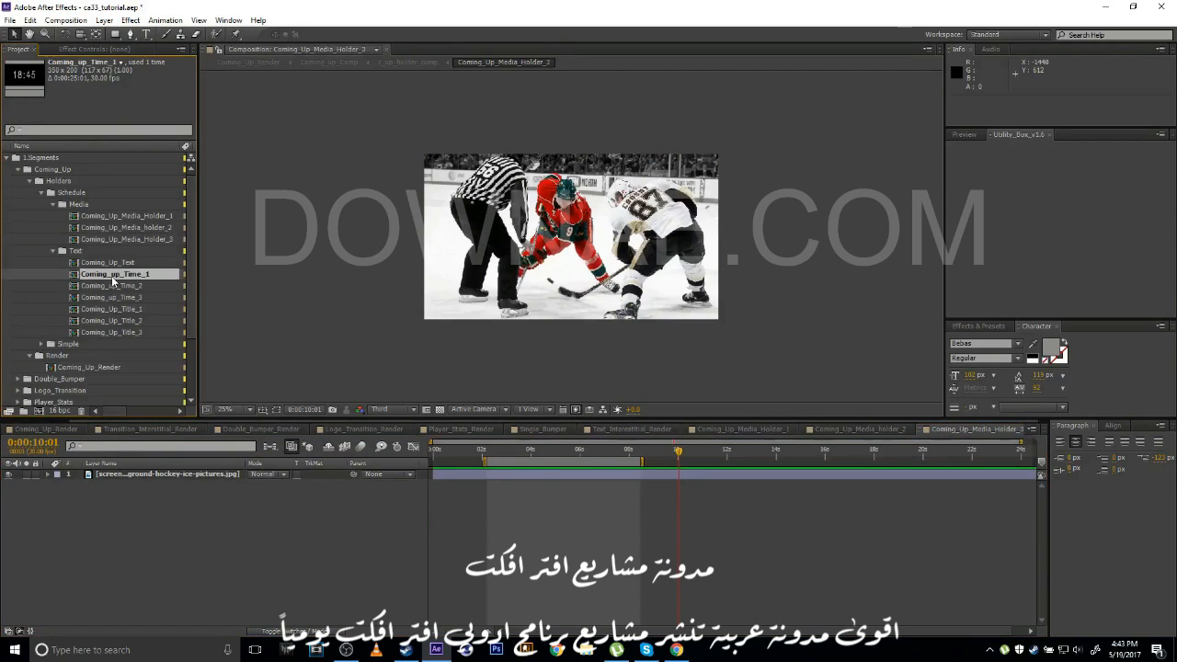
{"action": "key", "text": "Down"}
{"action": "key", "text": "Down"}
{"action": "key", "text": "Down"}
{"action": "key", "text": "Down"}
{"action": "key", "text": "Down"}
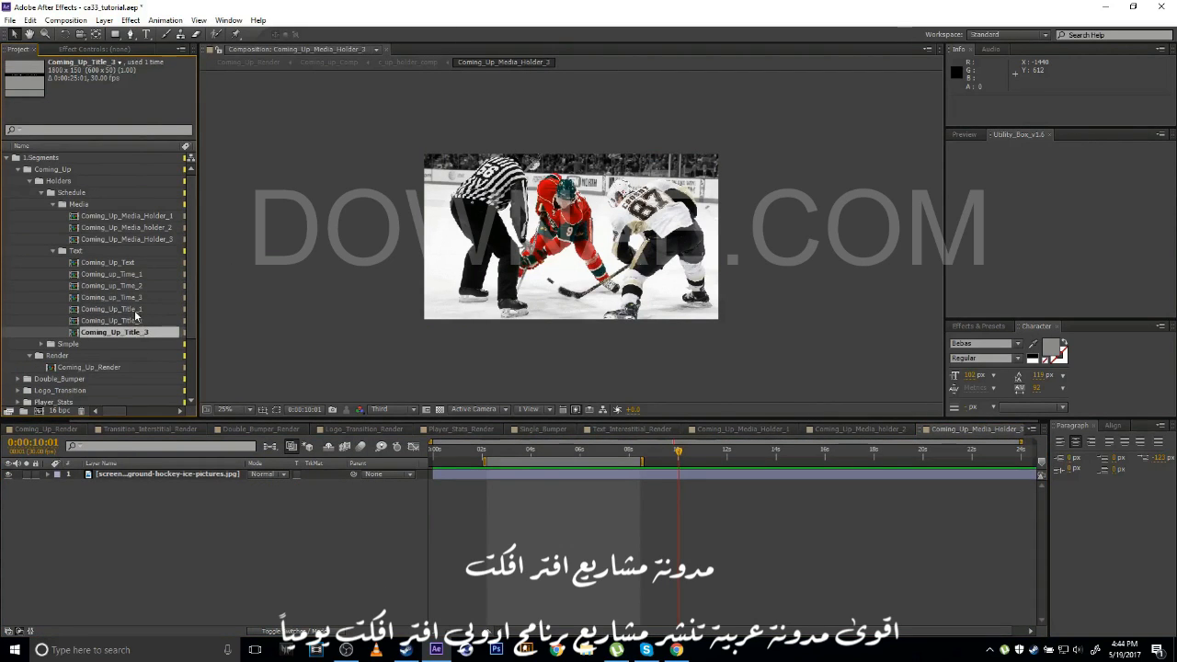
{"action": "double_click", "coordinate": [115, 297]}
{"action": "double_click", "coordinate": [105, 320]}
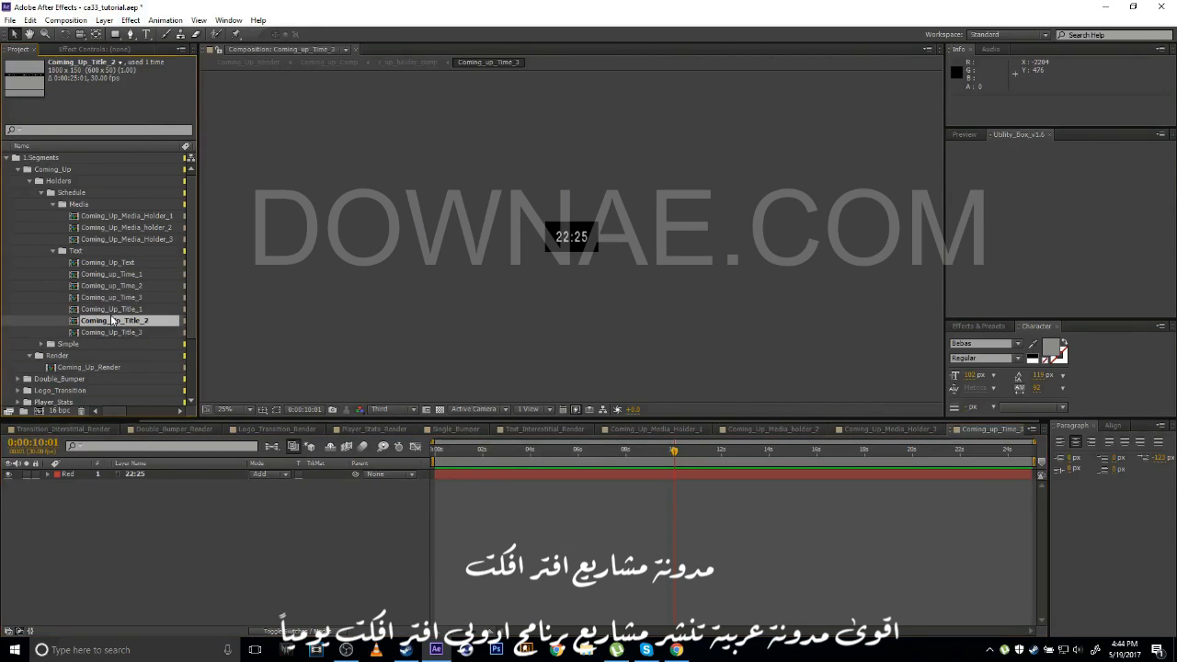
{"action": "left_click", "coordinate": [109, 264]}
{"action": "key", "text": "Down"}
{"action": "key", "text": "Down"}
{"action": "key", "text": "Down"}
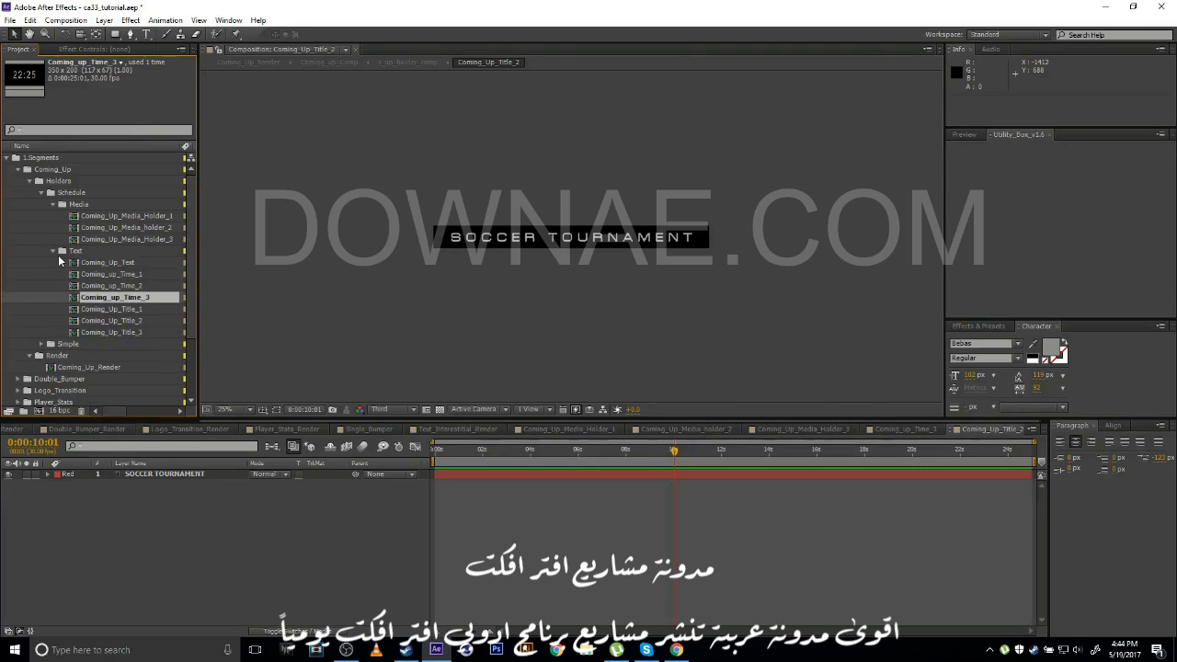
Collapse the Schedule folders and open Coming_Up_Media from the Simple holders, viewing it at 0:00:12:00.
{"action": "left_click", "coordinate": [53, 249]}
{"action": "left_click", "coordinate": [52, 204]}
{"action": "left_click", "coordinate": [41, 192]}
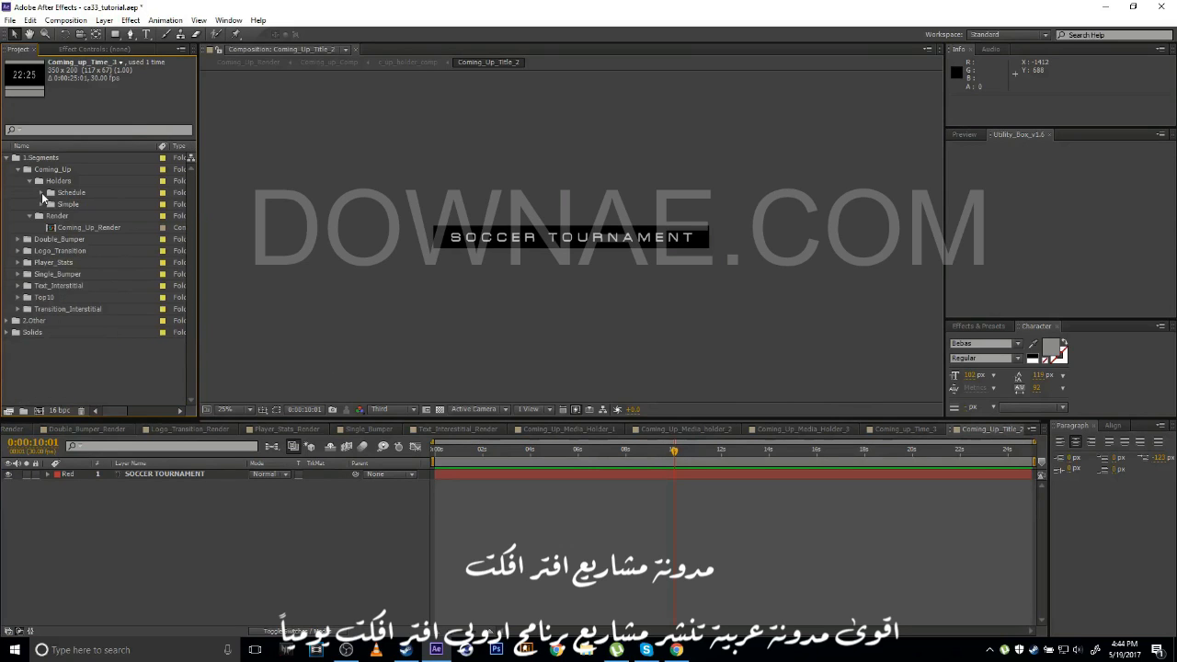
{"action": "left_click", "coordinate": [41, 203]}
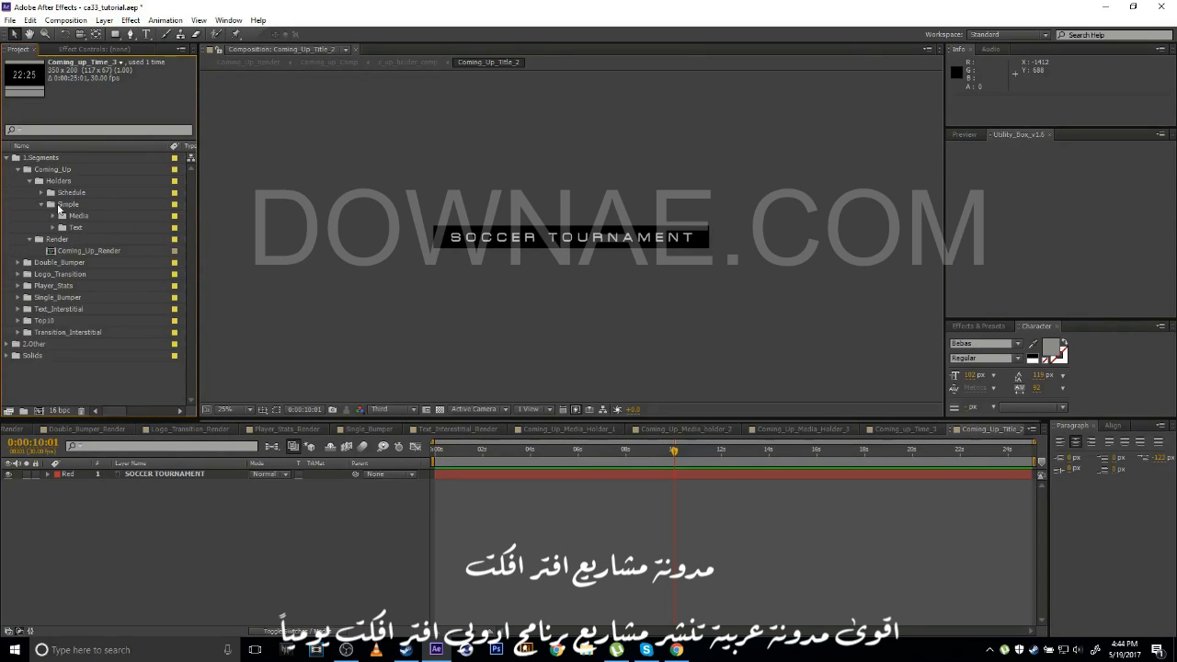
{"action": "left_click", "coordinate": [71, 206]}
{"action": "left_click", "coordinate": [54, 216]}
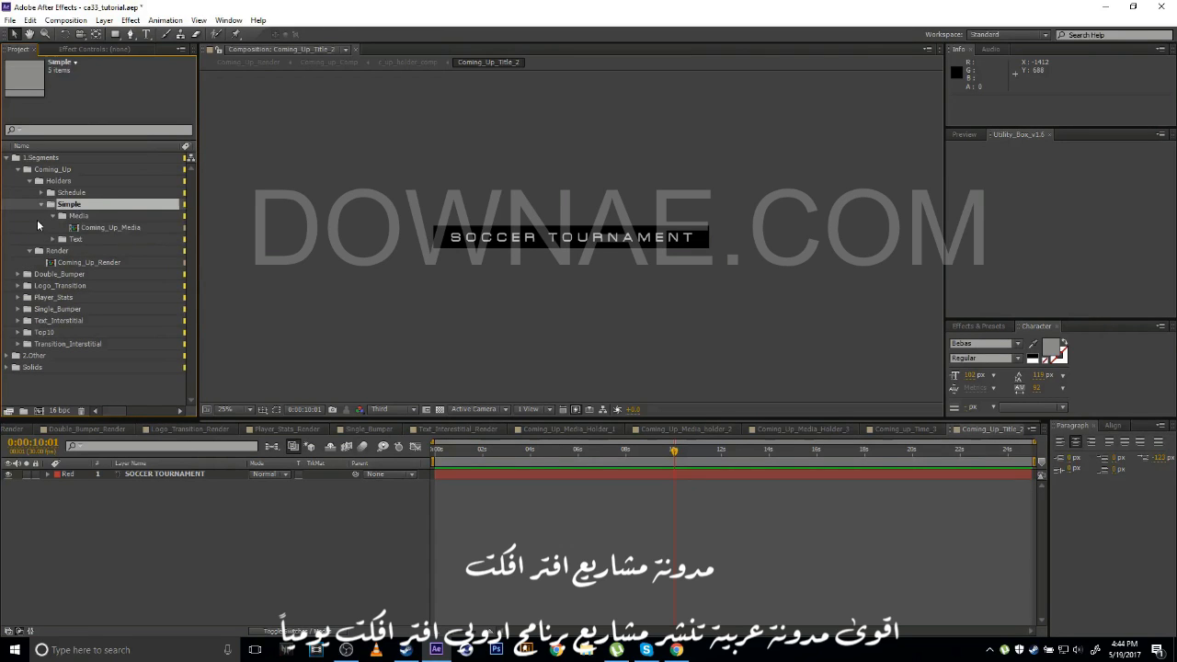
{"action": "double_click", "coordinate": [106, 227]}
{"action": "left_click_drag", "start_coordinate": [539, 450], "coordinate": [722, 452]}
{"action": "scroll", "coordinate": [598, 258], "scroll_direction": "up", "scroll_amount": 2}
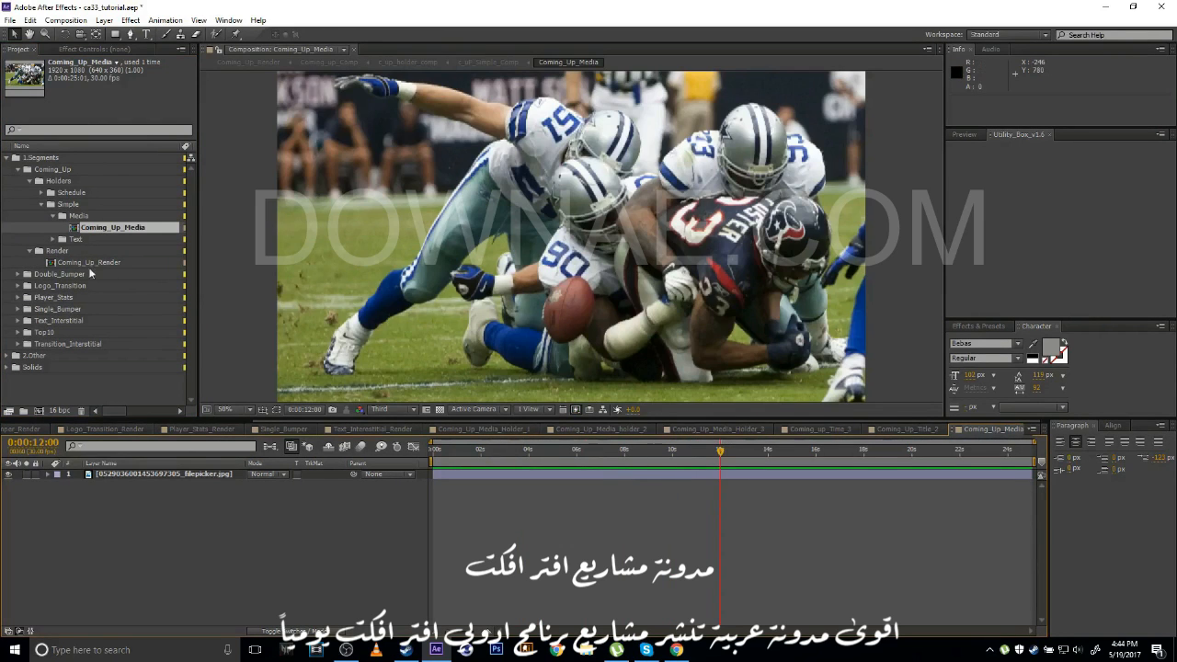
Open Coming_Up_Text_Simple_1 and Coming_Up_Text_Simple_2 from the Simple Text folder and view each text line.
{"action": "left_click", "coordinate": [53, 239]}
{"action": "double_click", "coordinate": [115, 251]}
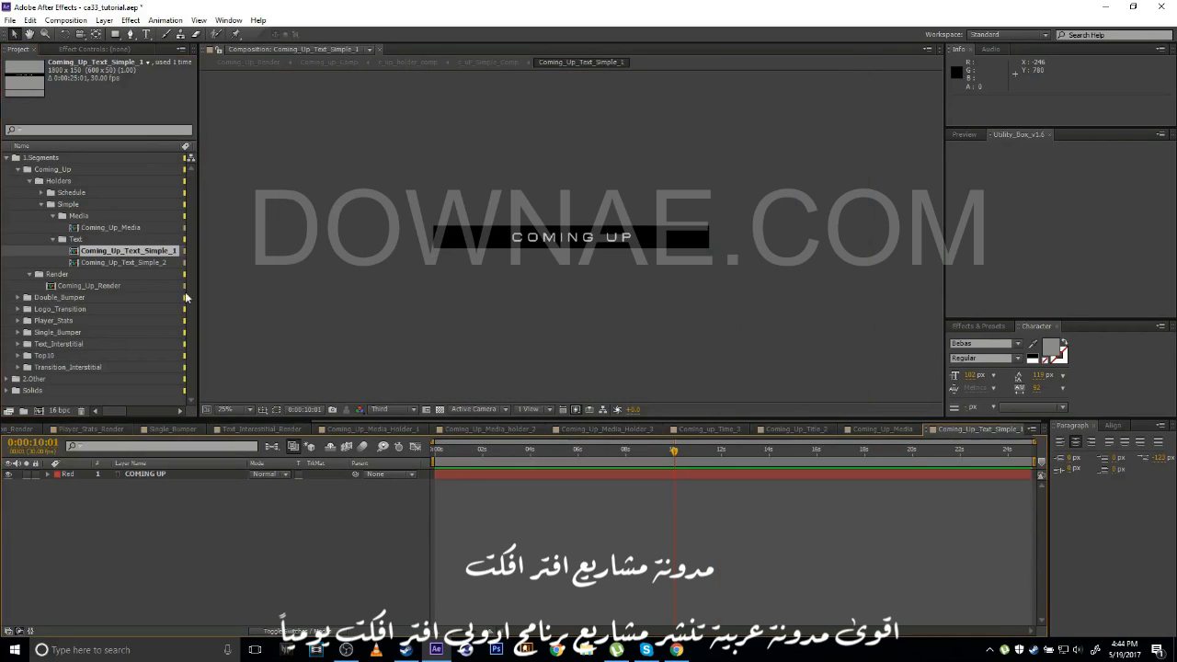
{"action": "left_click", "coordinate": [751, 449]}
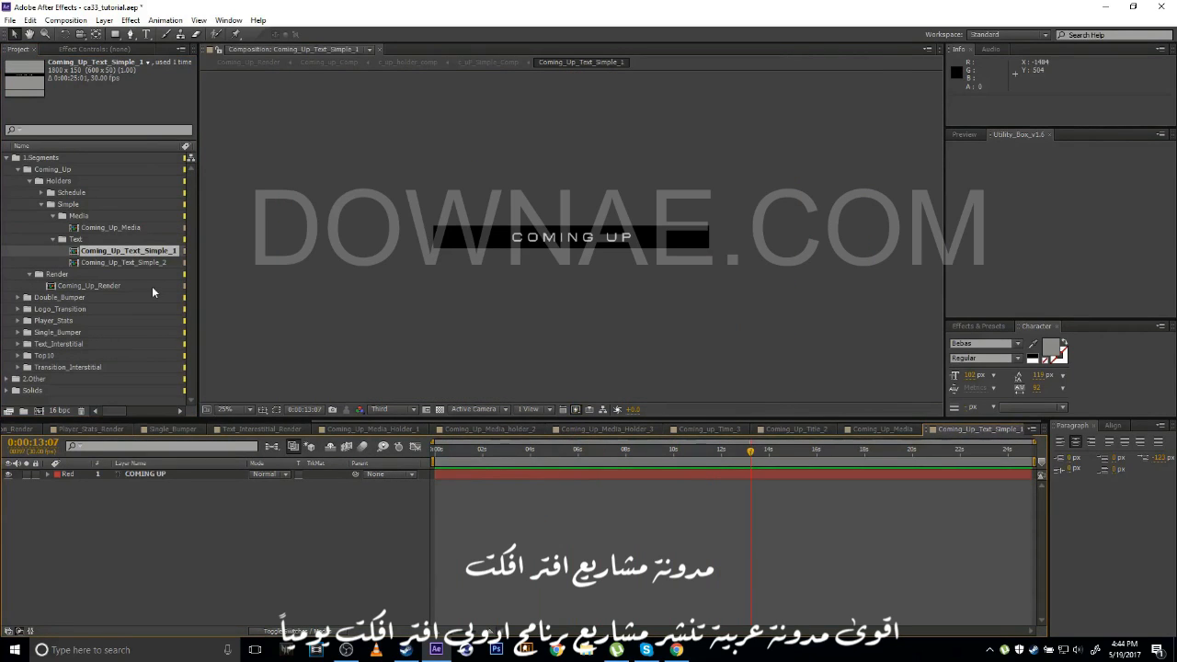
{"action": "left_click", "coordinate": [142, 264]}
{"action": "double_click", "coordinate": [143, 264]}
{"action": "left_click_drag", "start_coordinate": [647, 456], "coordinate": [697, 450]}
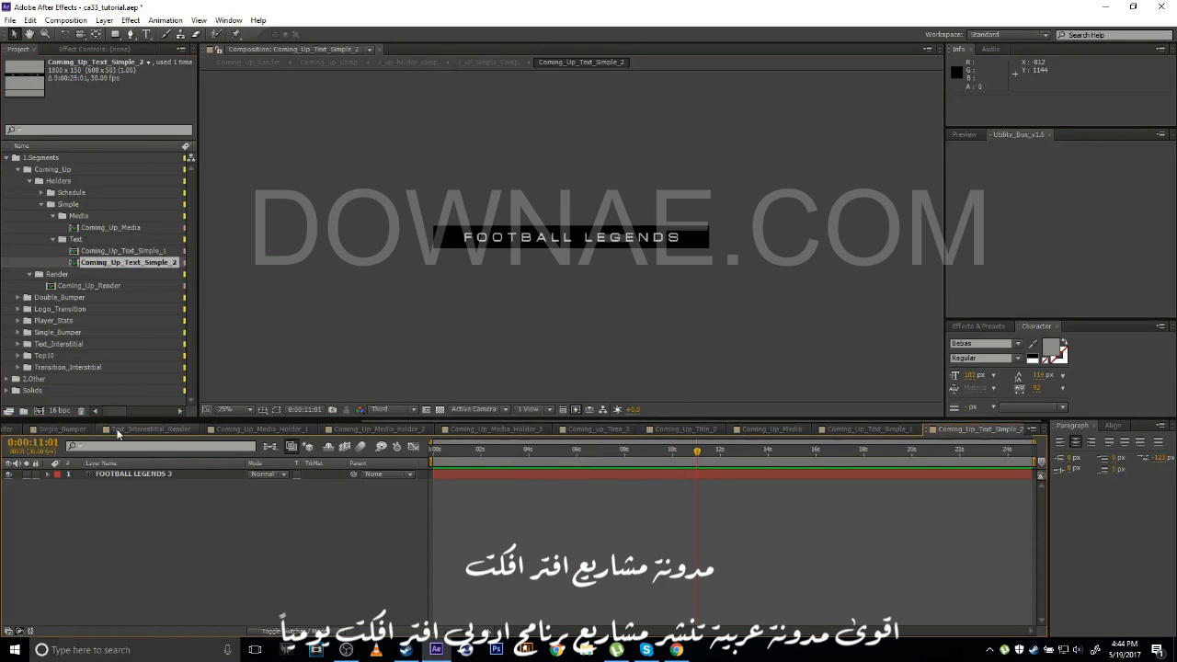
Close the opened holder compositions and collapse the Coming_Up Holders folder with its subfolders.
{"action": "left_click", "coordinate": [609, 431]}
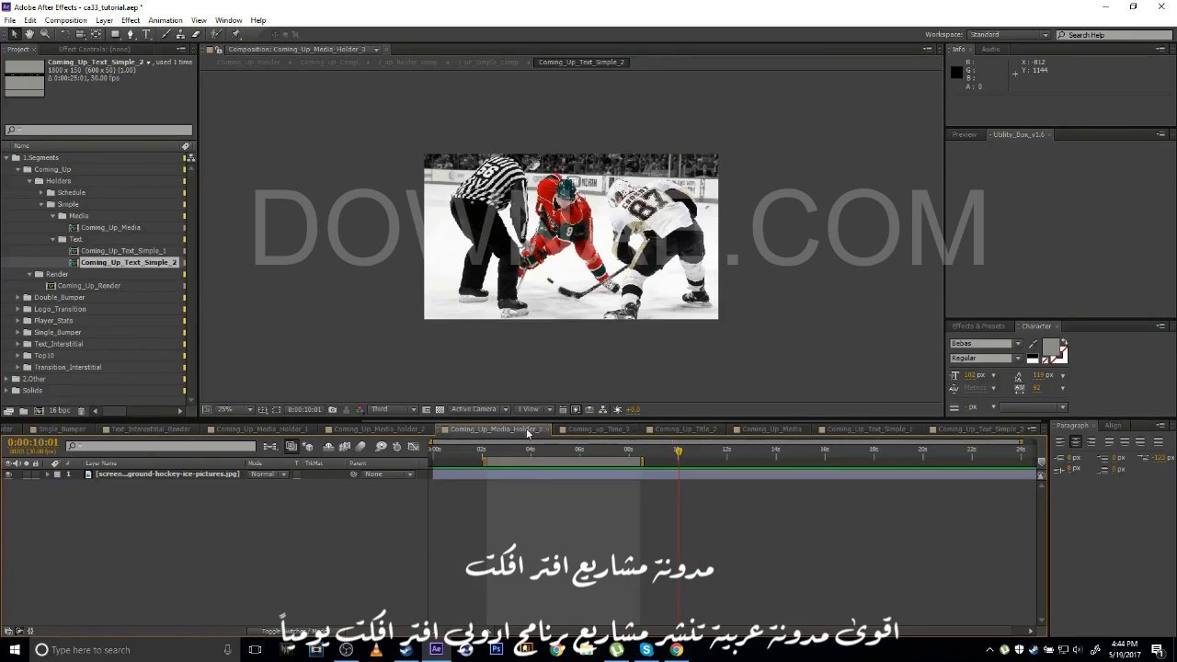
{"action": "left_click", "coordinate": [674, 430]}
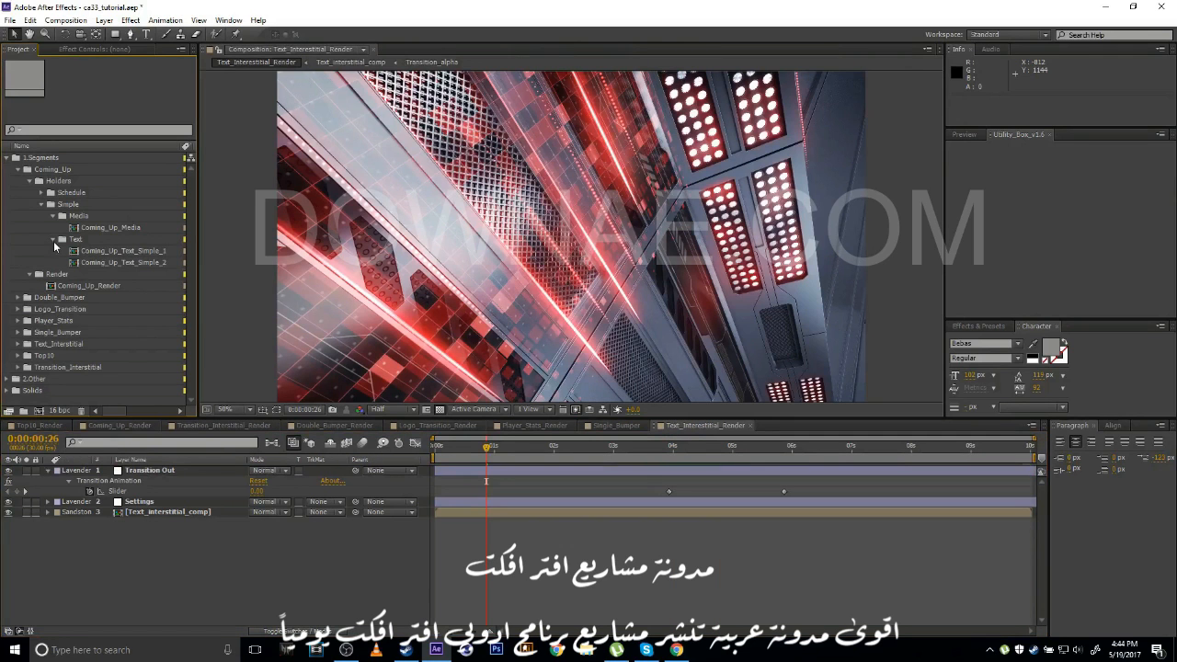
{"action": "left_click", "coordinate": [51, 239]}
{"action": "left_click", "coordinate": [51, 215]}
{"action": "left_click", "coordinate": [50, 204]}
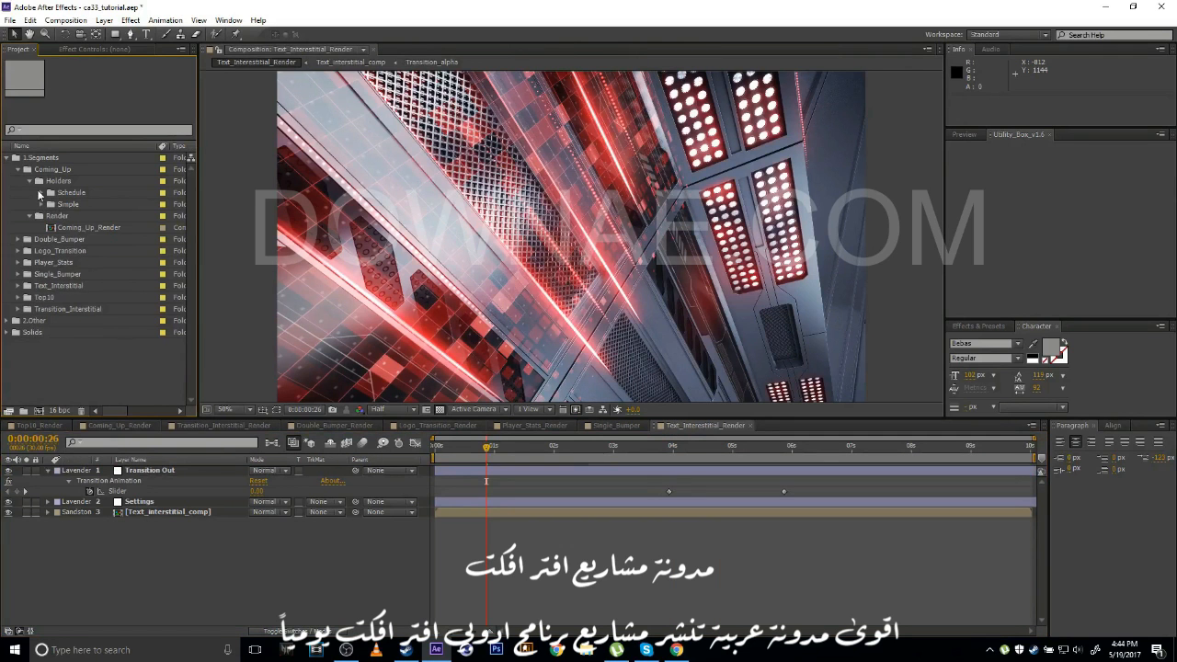
{"action": "left_click", "coordinate": [31, 181]}
Open Double_Bumper_Render from the Double_Bumper Render folder and view it at 0:00:04:07.
{"action": "left_click", "coordinate": [17, 216]}
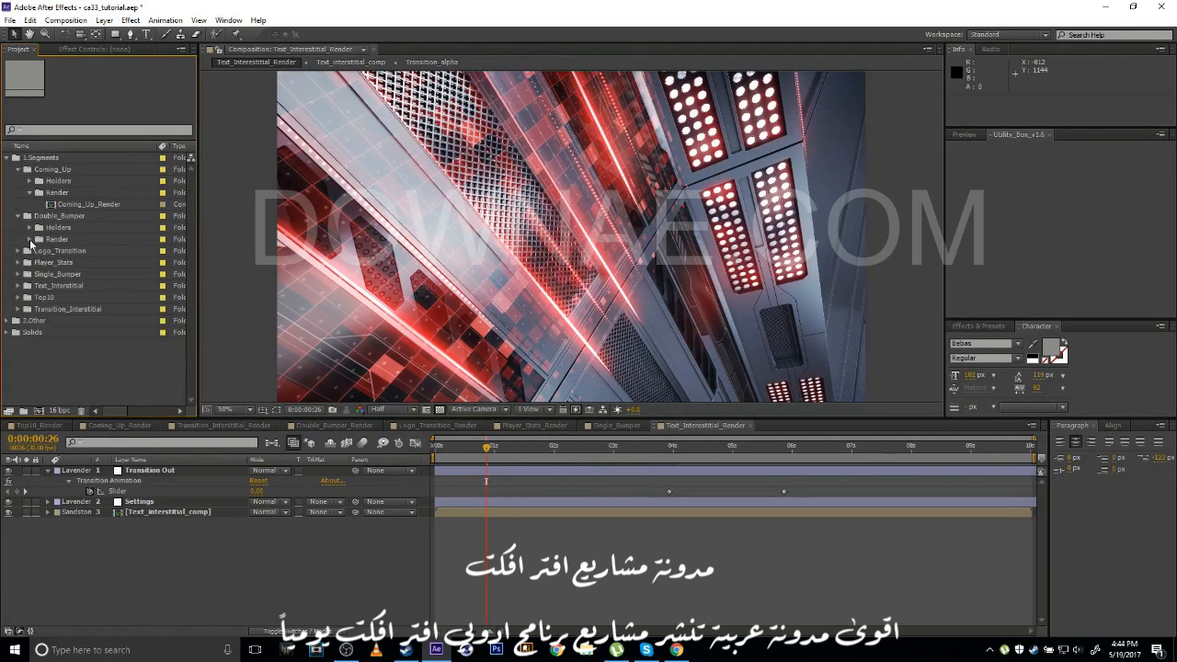
{"action": "left_click", "coordinate": [29, 239]}
{"action": "double_click", "coordinate": [88, 251]}
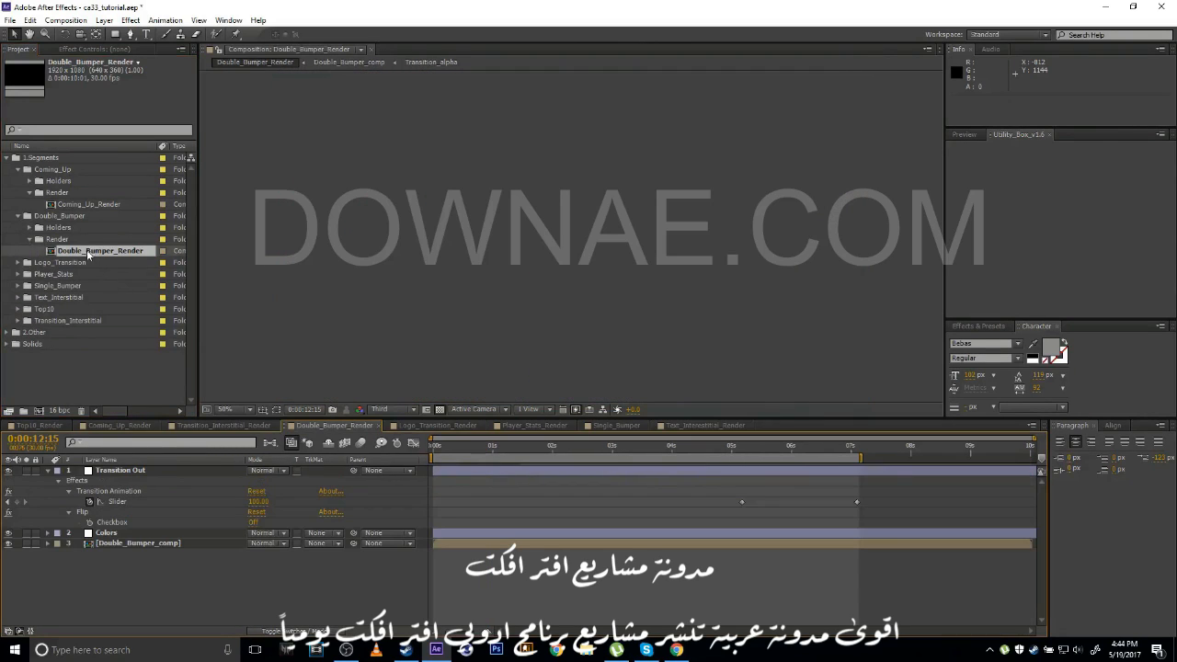
{"action": "left_click_drag", "start_coordinate": [631, 448], "coordinate": [686, 448]}
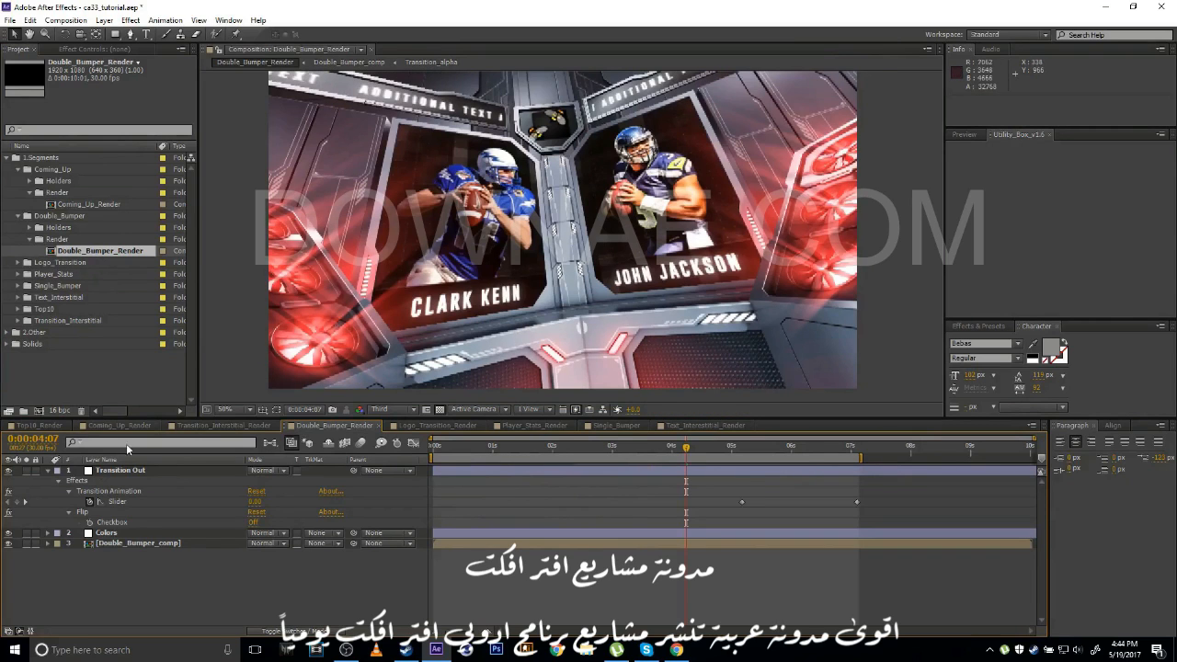
At 0:00:05:29, set the Transition Out layer's Geometry angle to about 125° and its Geometry Tint slider to 45.
{"action": "left_click", "coordinate": [138, 472]}
{"action": "left_click", "coordinate": [101, 50]}
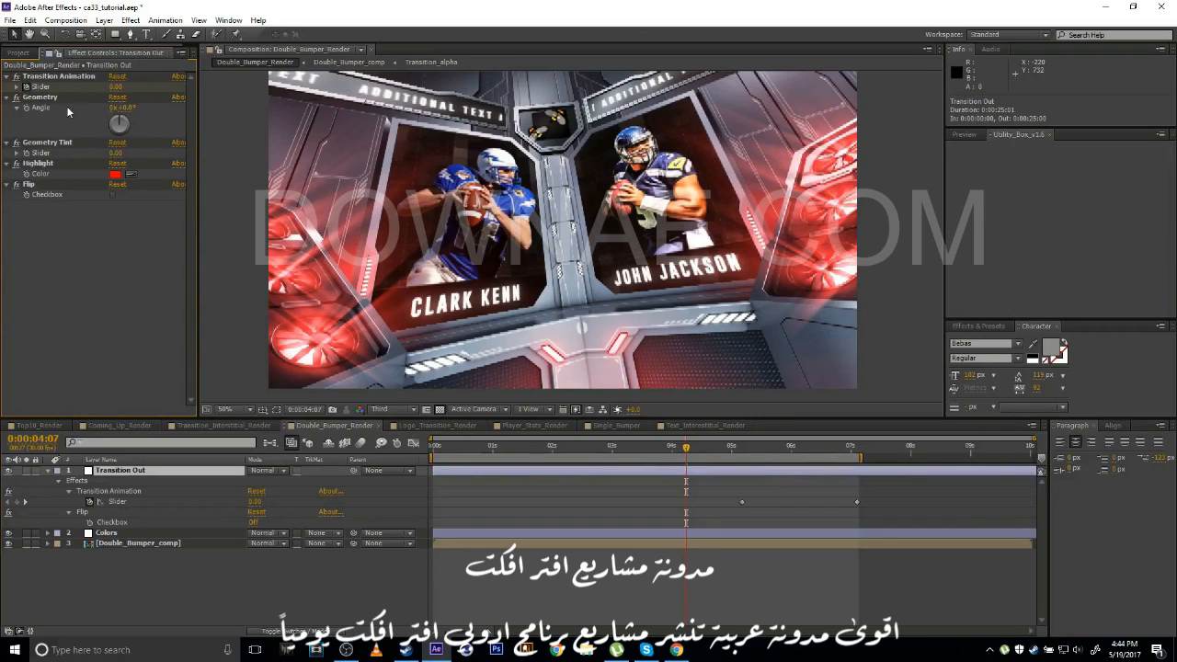
{"action": "key", "text": "space"}
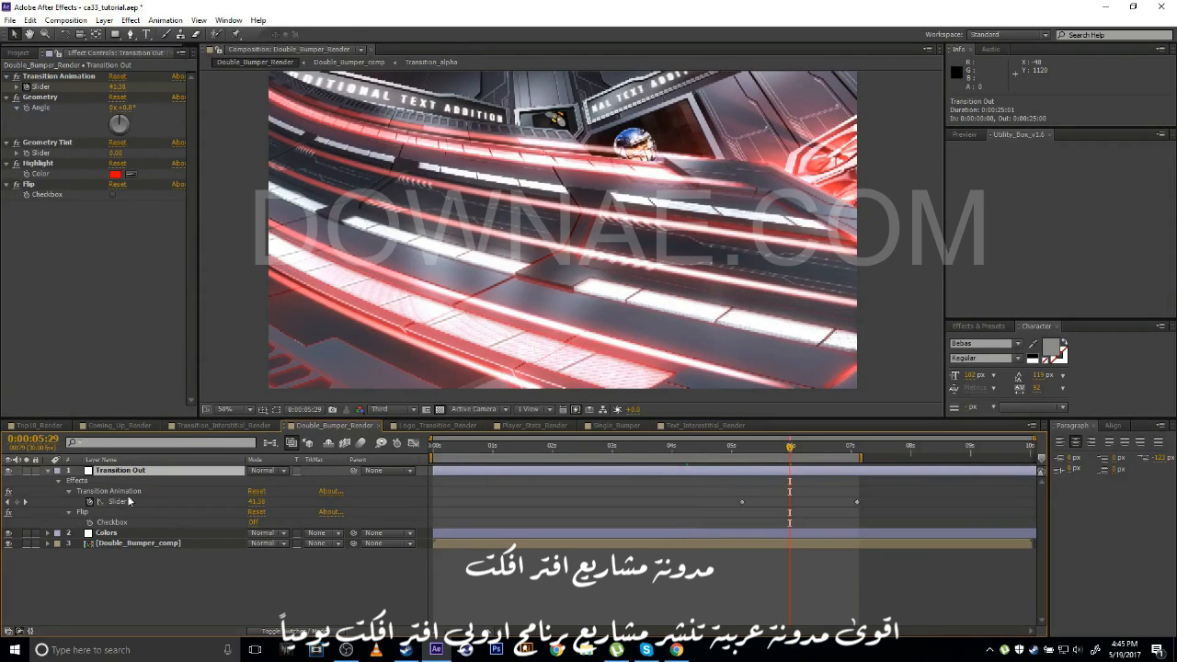
{"action": "left_click_drag", "start_coordinate": [129, 108], "coordinate": [217, 122]}
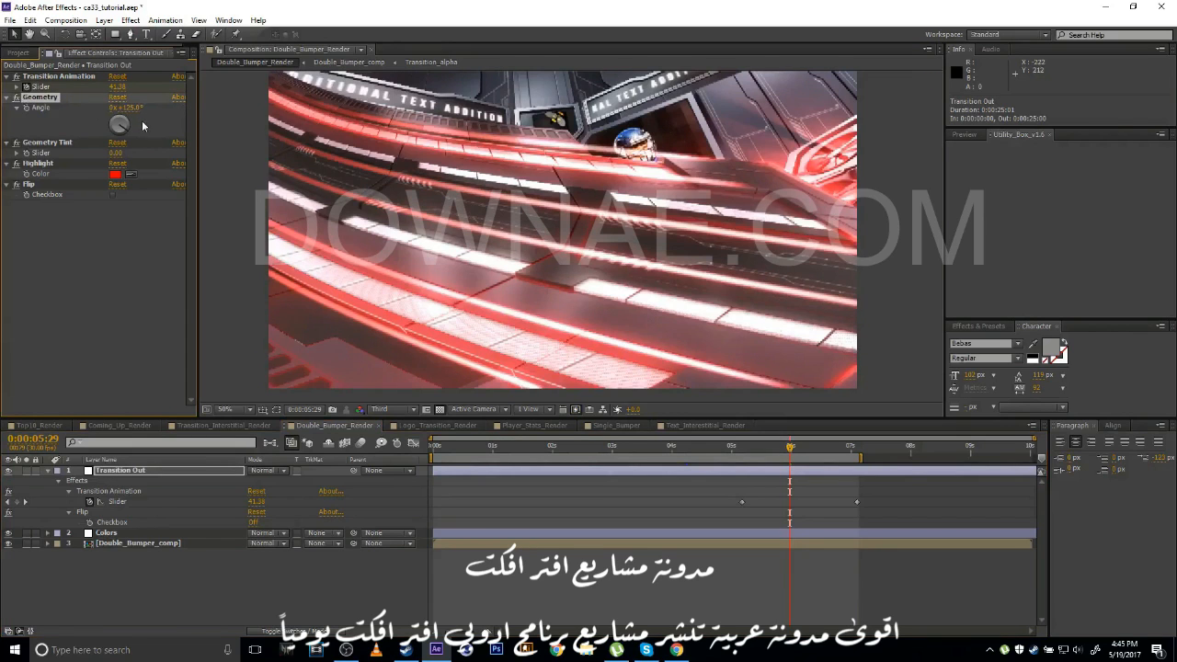
{"action": "left_click_drag", "start_coordinate": [116, 153], "coordinate": [52, 156]}
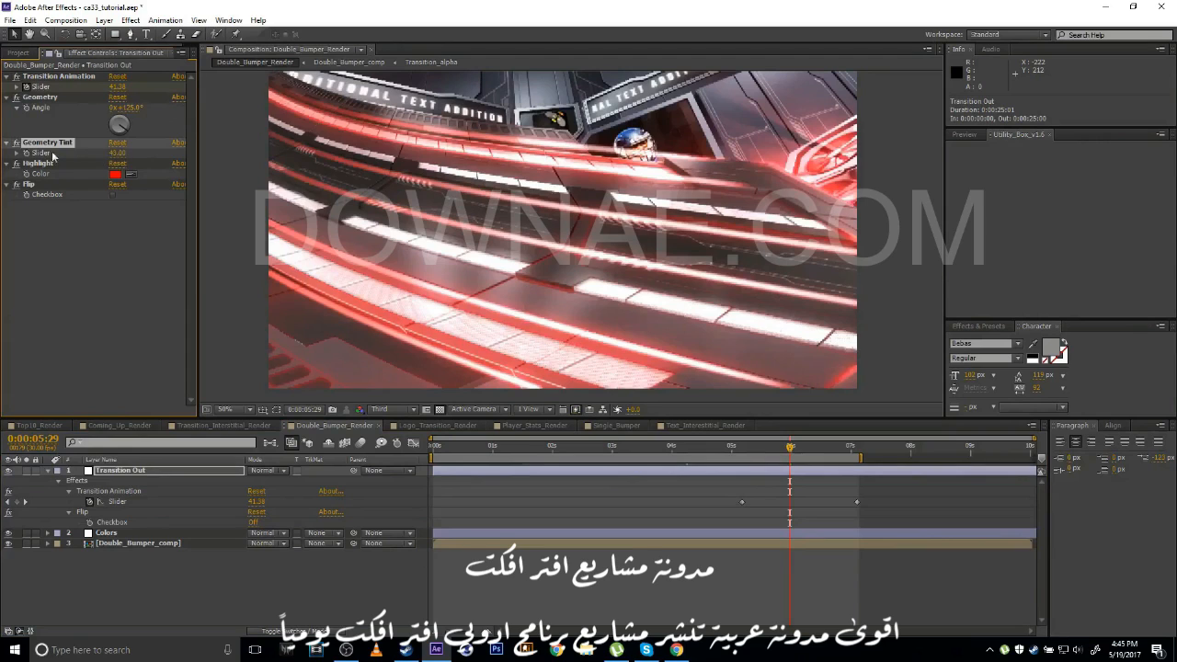
Set the Transition Out layer's Geometry Tint slider and Geometry angle back to 0.
{"action": "left_click", "coordinate": [118, 153]}
{"action": "key", "text": "Return"}
{"action": "key", "text": "ctrl+z"}
{"action": "key", "text": "ctrl+z"}
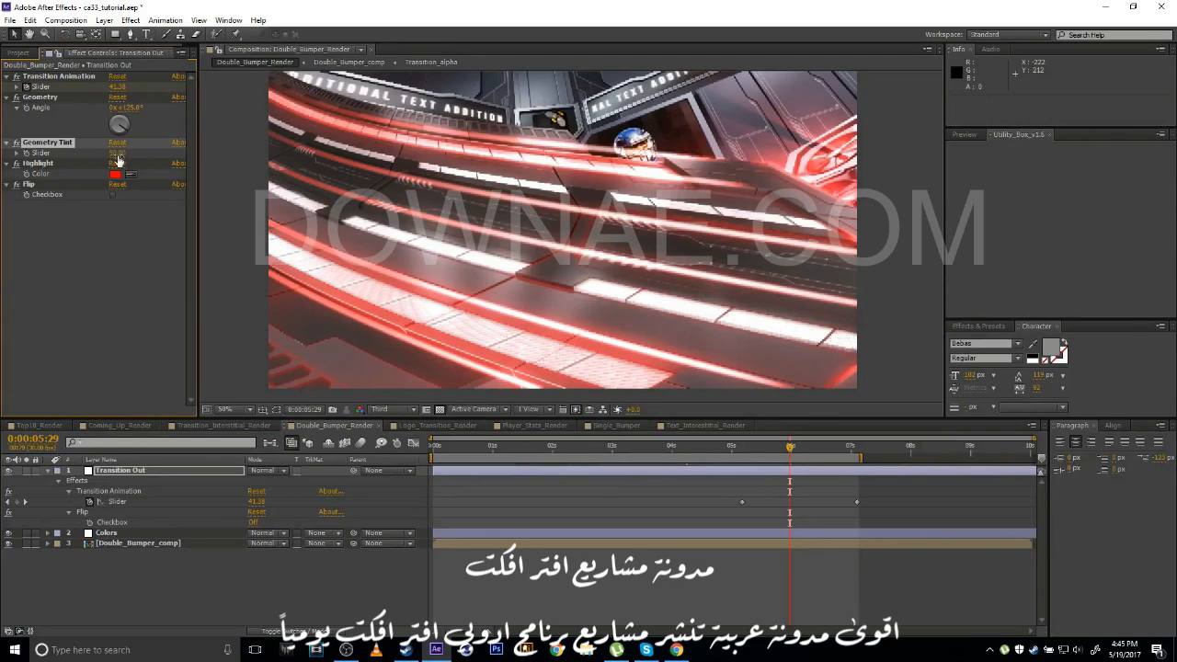
{"action": "left_click", "coordinate": [131, 109]}
{"action": "key", "text": "Return"}
Change the Transition Out layer's Highlight colour to teal green and check its Flip option, leaving it off.
{"action": "left_click", "coordinate": [115, 174]}
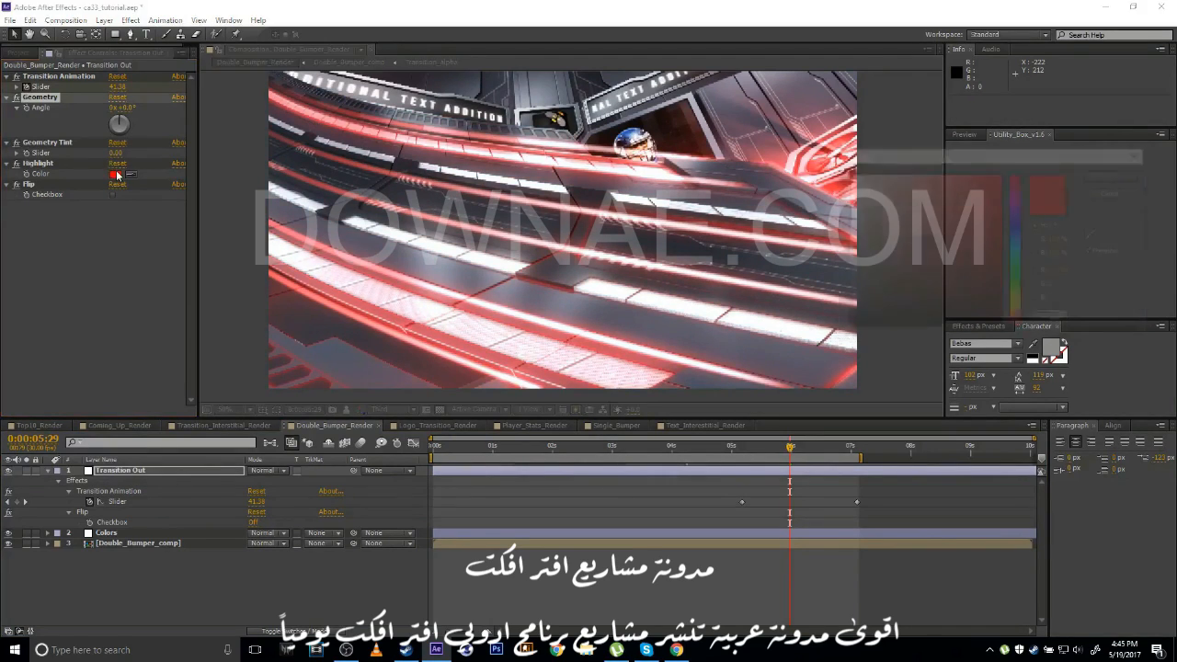
{"action": "mouse_move", "coordinate": [1025, 257]}
{"action": "left_mouse_down"}
{"action": "mouse_move", "coordinate": [1025, 293]}
{"action": "mouse_move", "coordinate": [1024, 257]}
{"action": "mouse_move", "coordinate": [1025, 286]}
{"action": "mouse_move", "coordinate": [1025, 267]}
{"action": "left_mouse_up"}
{"action": "left_click", "coordinate": [1108, 175]}
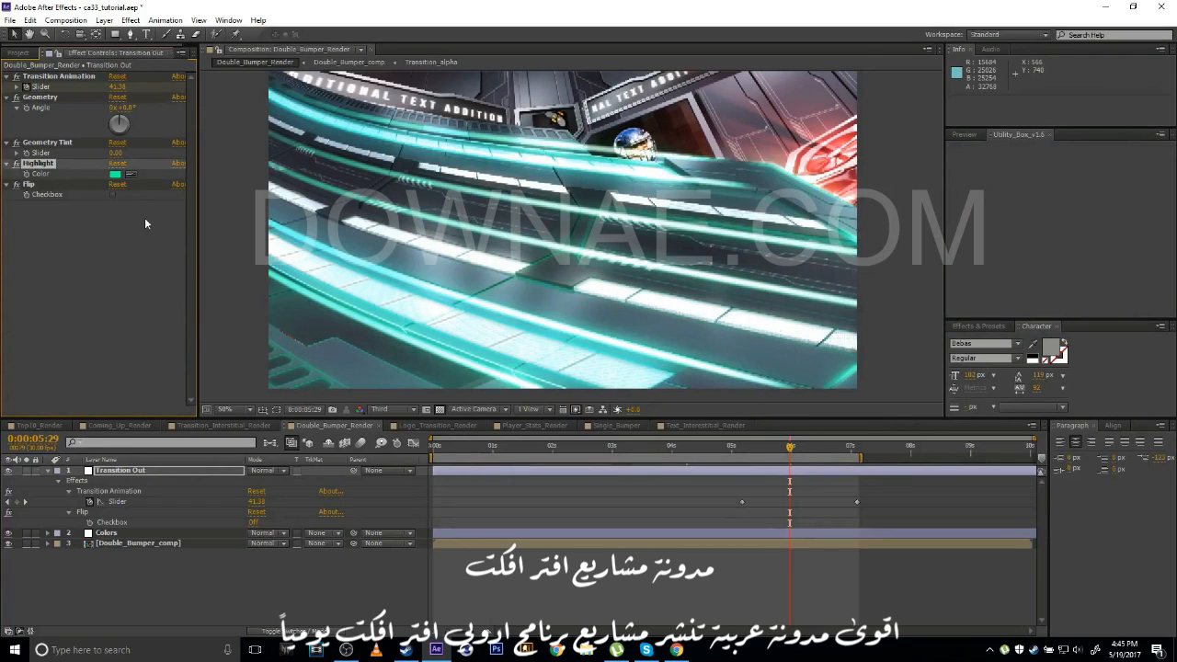
{"action": "left_click", "coordinate": [111, 194]}
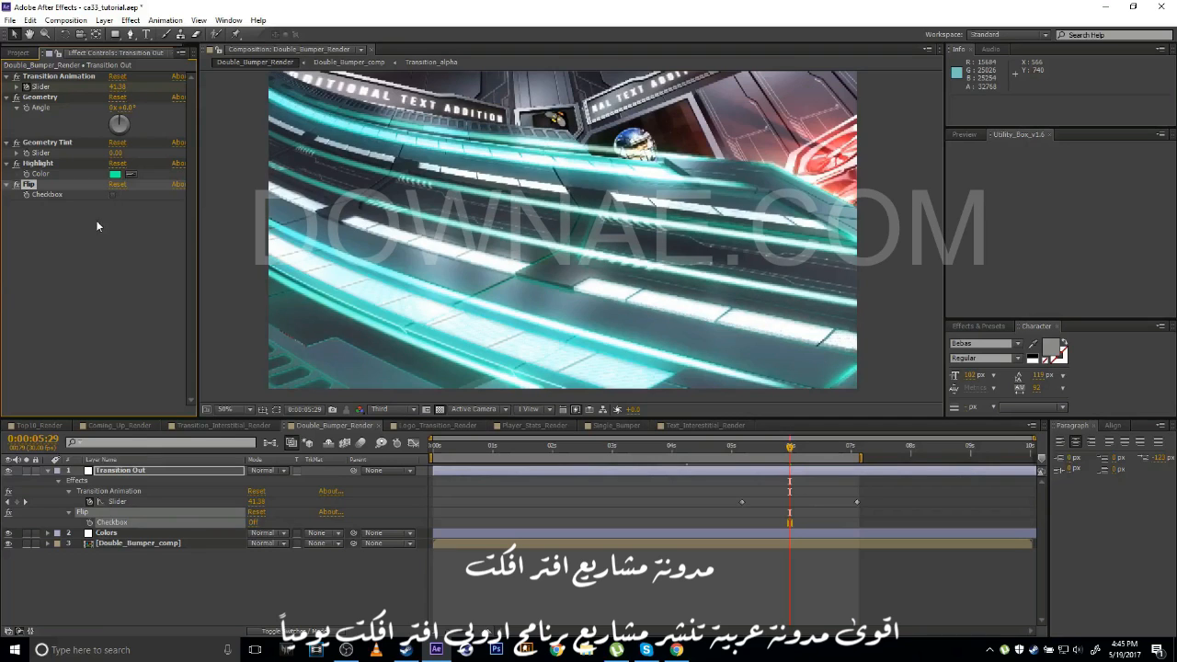
{"action": "left_click", "coordinate": [95, 220]}
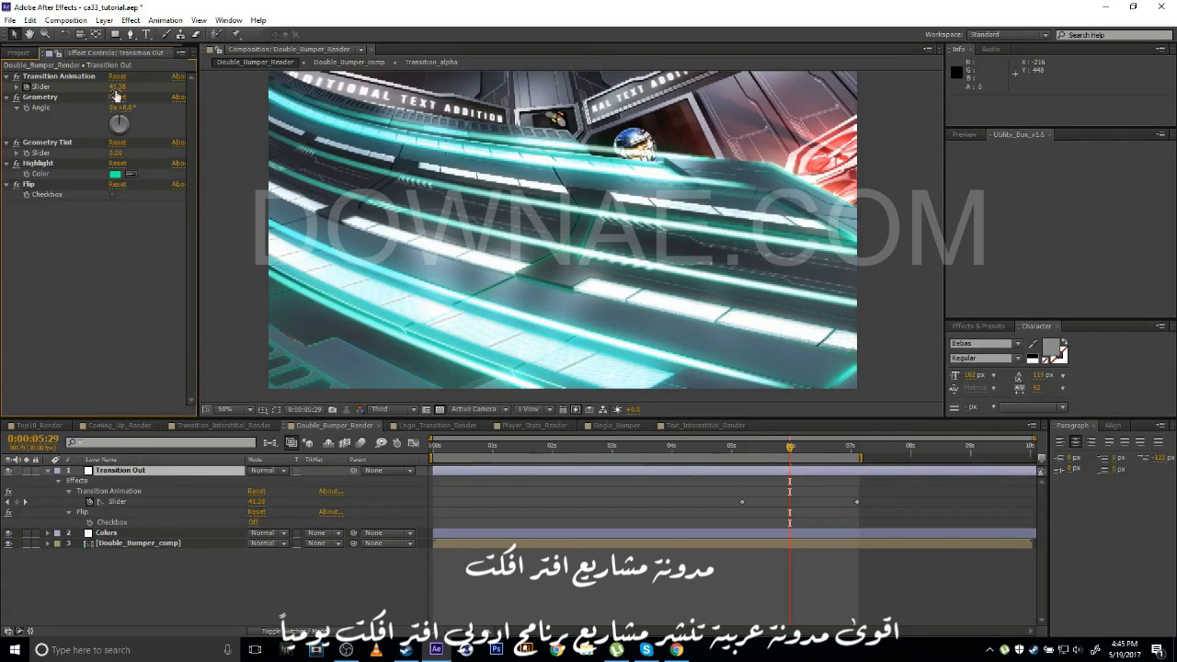
At 0:00:05:05, remove the Transition Animation slider's keyframes and collapse the Transition Out layer.
{"action": "left_click", "coordinate": [742, 451]}
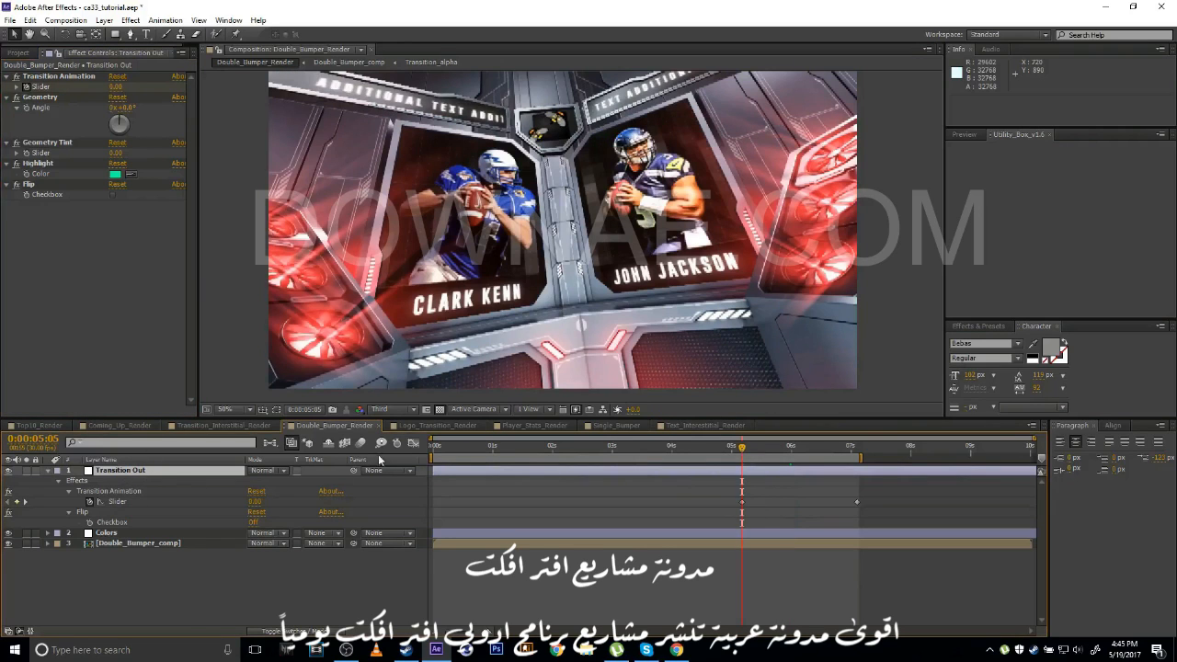
{"action": "left_click", "coordinate": [90, 502]}
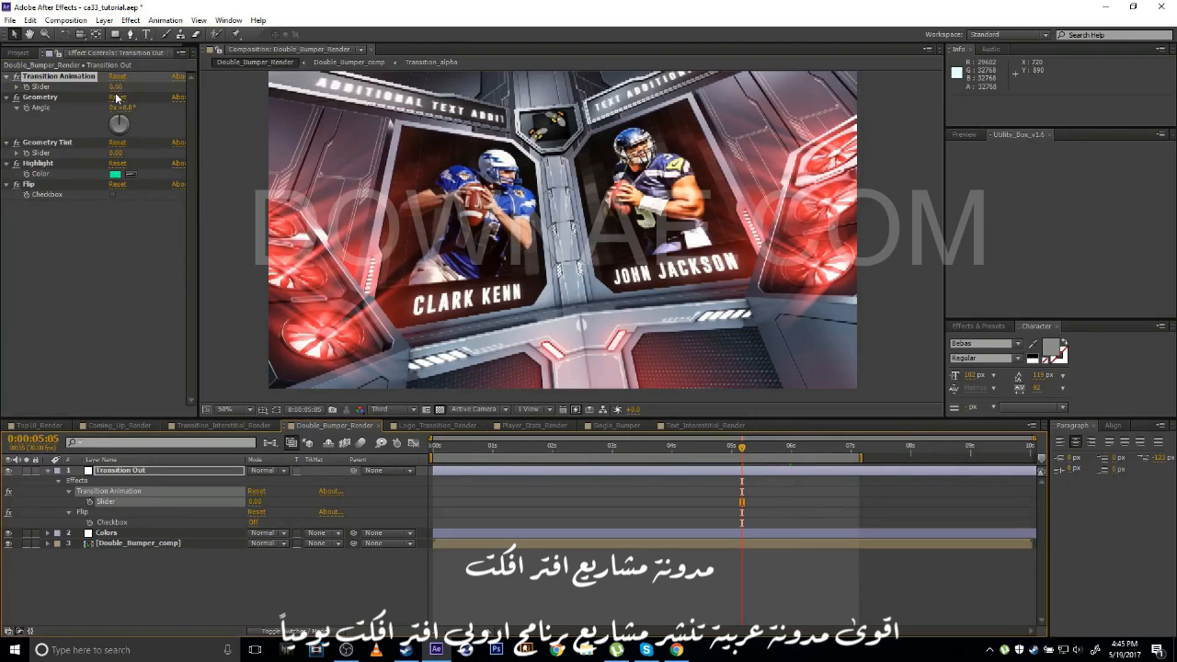
{"action": "left_click", "coordinate": [46, 469]}
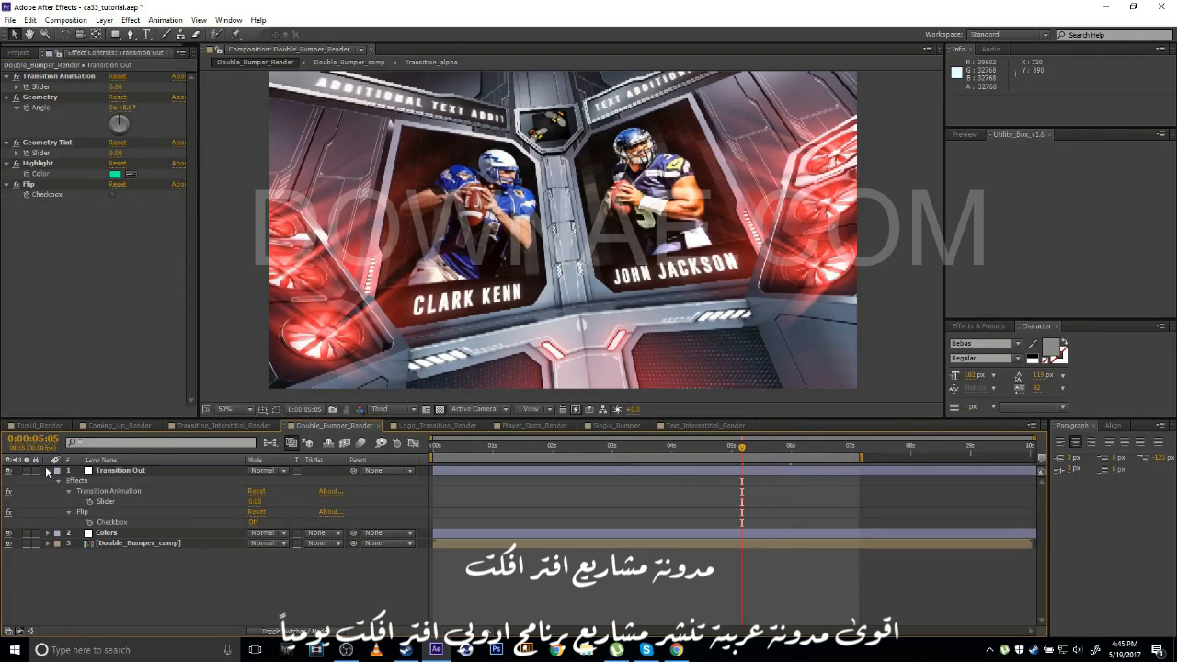
{"action": "left_click", "coordinate": [49, 471]}
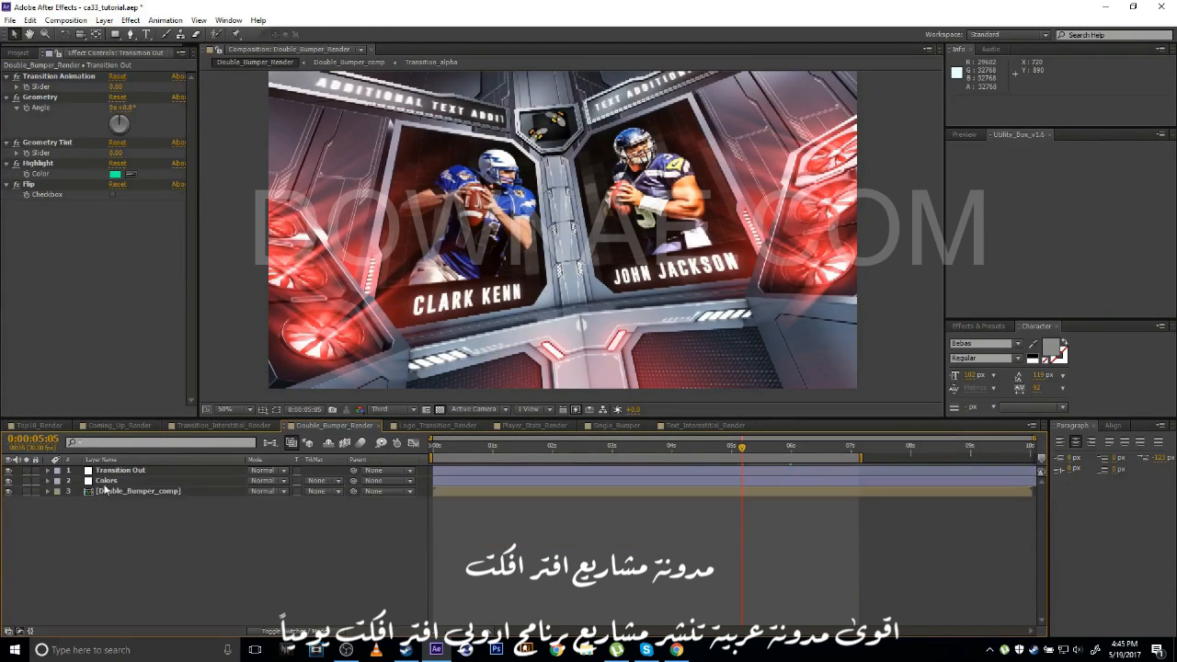
Set the Colors layer's Highlight colour to blue #007EFF and its Light Rays colour to green.
{"action": "left_click", "coordinate": [105, 482]}
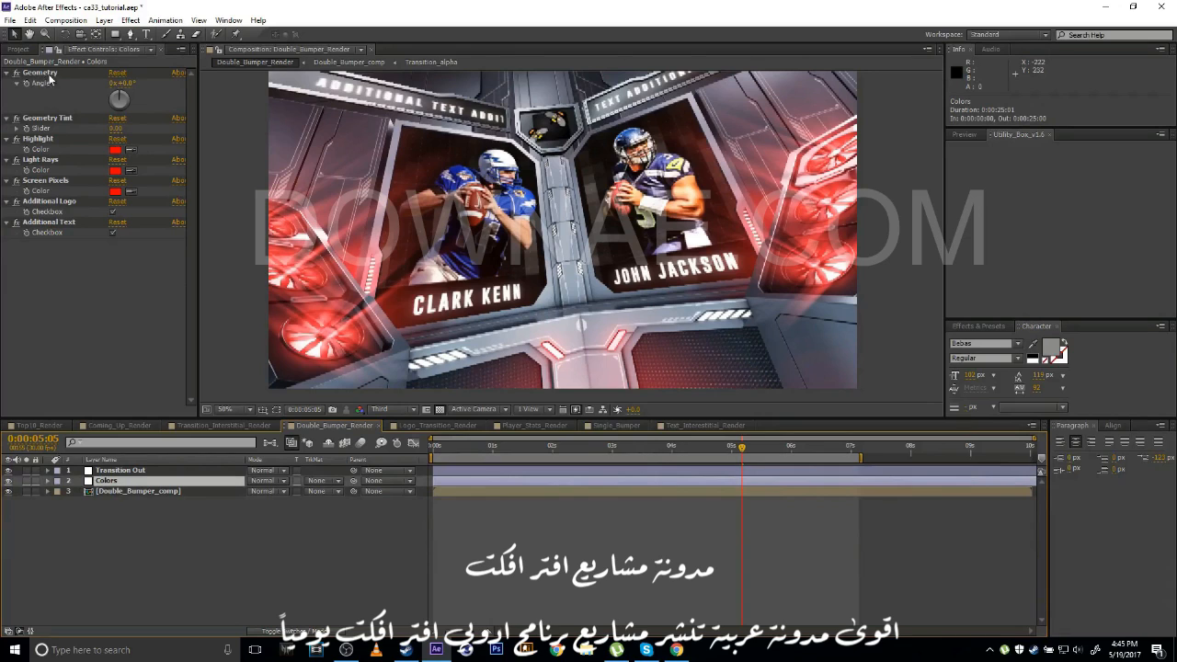
{"action": "left_click", "coordinate": [114, 150]}
{"action": "mouse_move", "coordinate": [1028, 262]}
{"action": "left_mouse_down"}
{"action": "mouse_move", "coordinate": [1025, 286]}
{"action": "mouse_move", "coordinate": [1018, 244]}
{"action": "left_mouse_up"}
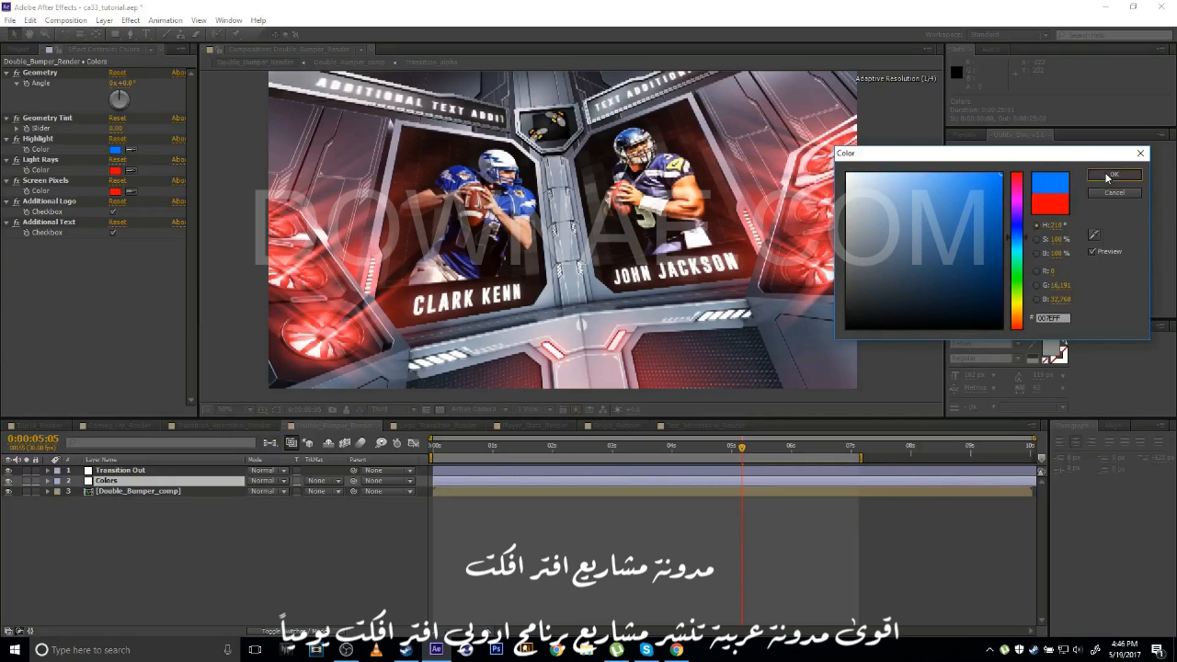
{"action": "left_click", "coordinate": [1114, 174]}
{"action": "left_click", "coordinate": [115, 170]}
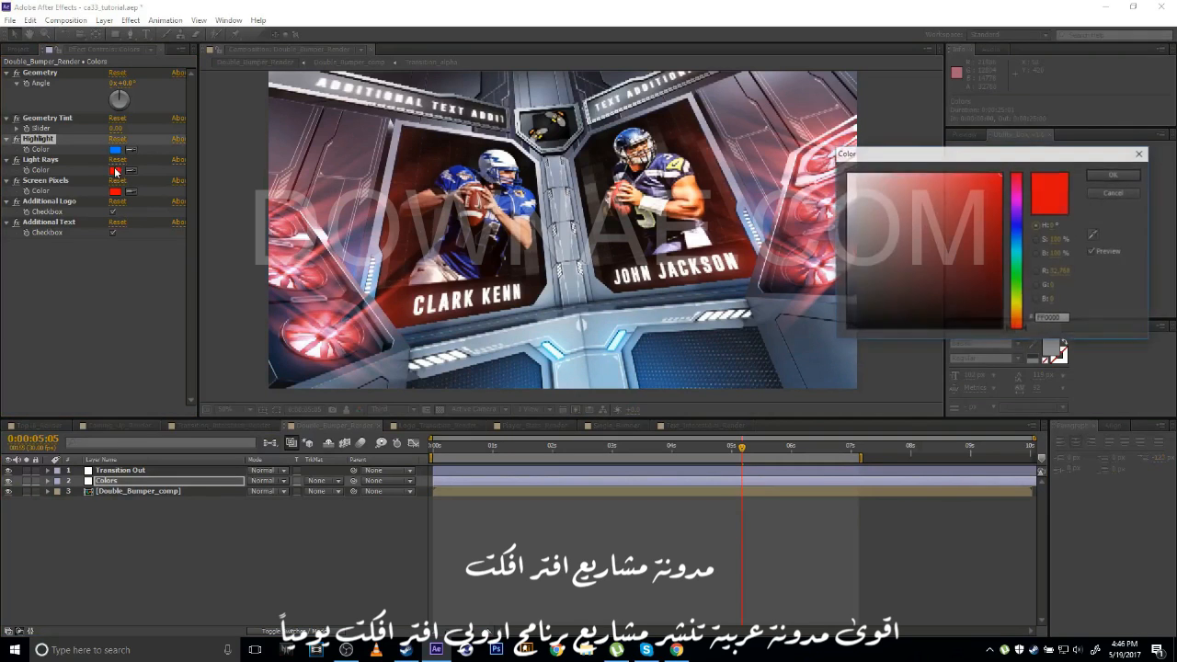
{"action": "left_click_drag", "start_coordinate": [1016, 257], "coordinate": [1016, 286]}
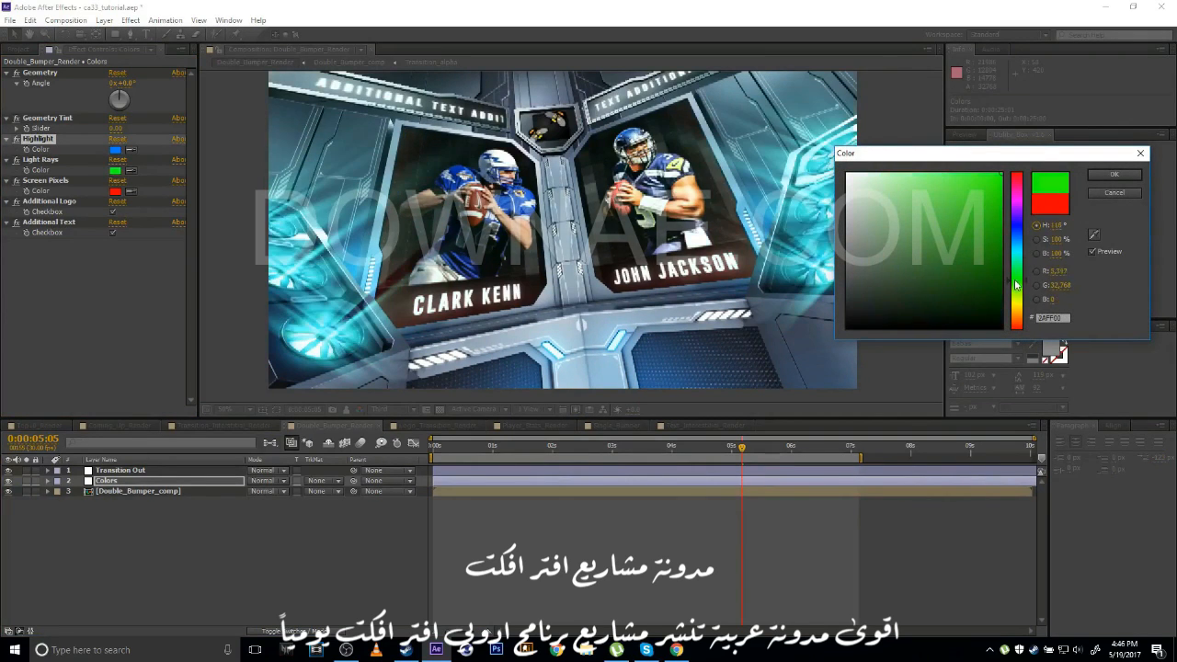
{"action": "left_click", "coordinate": [1108, 177]}
Set the Colors layer's Screen Pixels colour to green and view the screens at 0:00:02:03.
{"action": "left_click", "coordinate": [115, 191]}
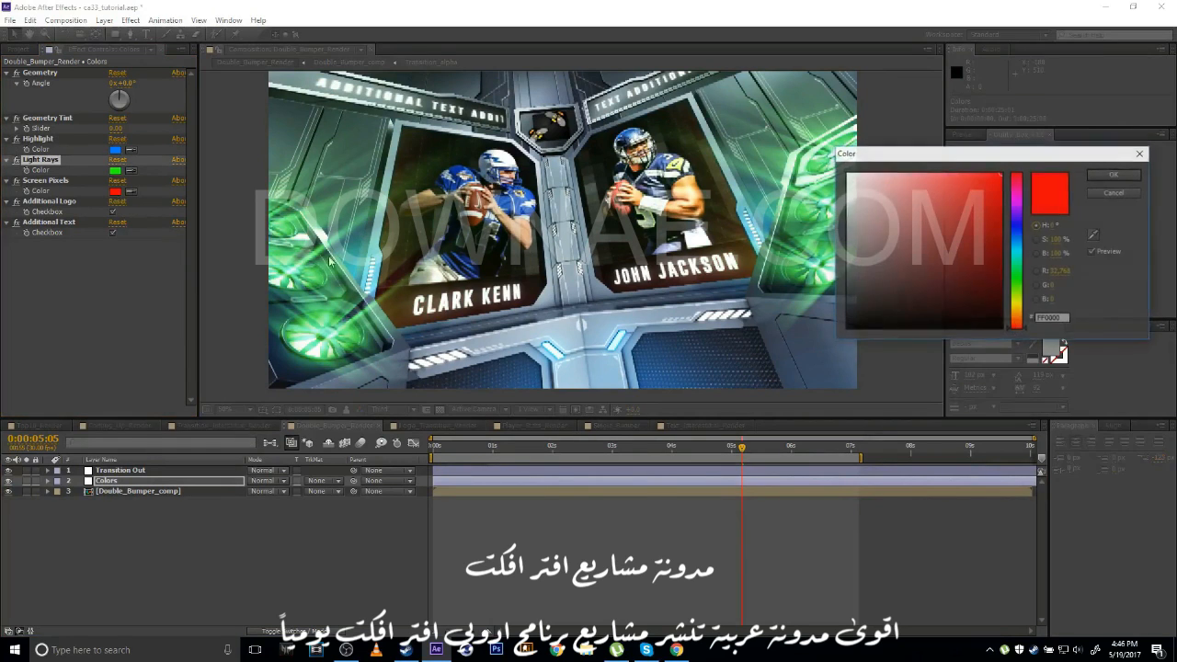
{"action": "left_click_drag", "start_coordinate": [1017, 269], "coordinate": [1017, 285]}
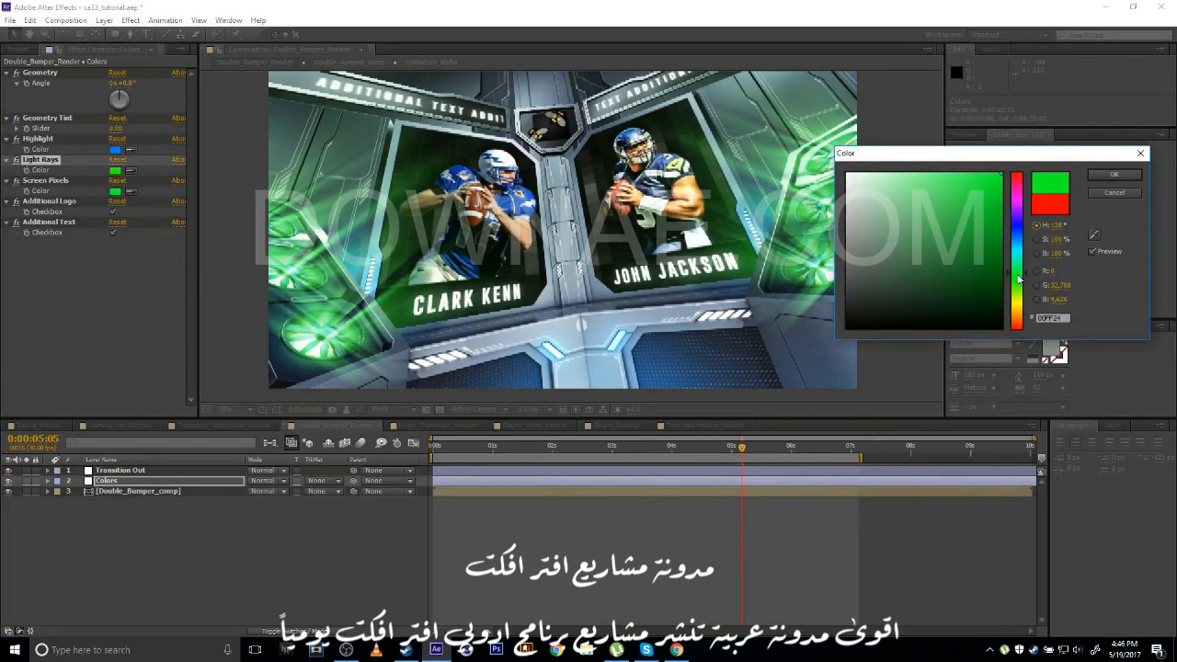
{"action": "left_click", "coordinate": [1114, 175]}
{"action": "left_click", "coordinate": [572, 449]}
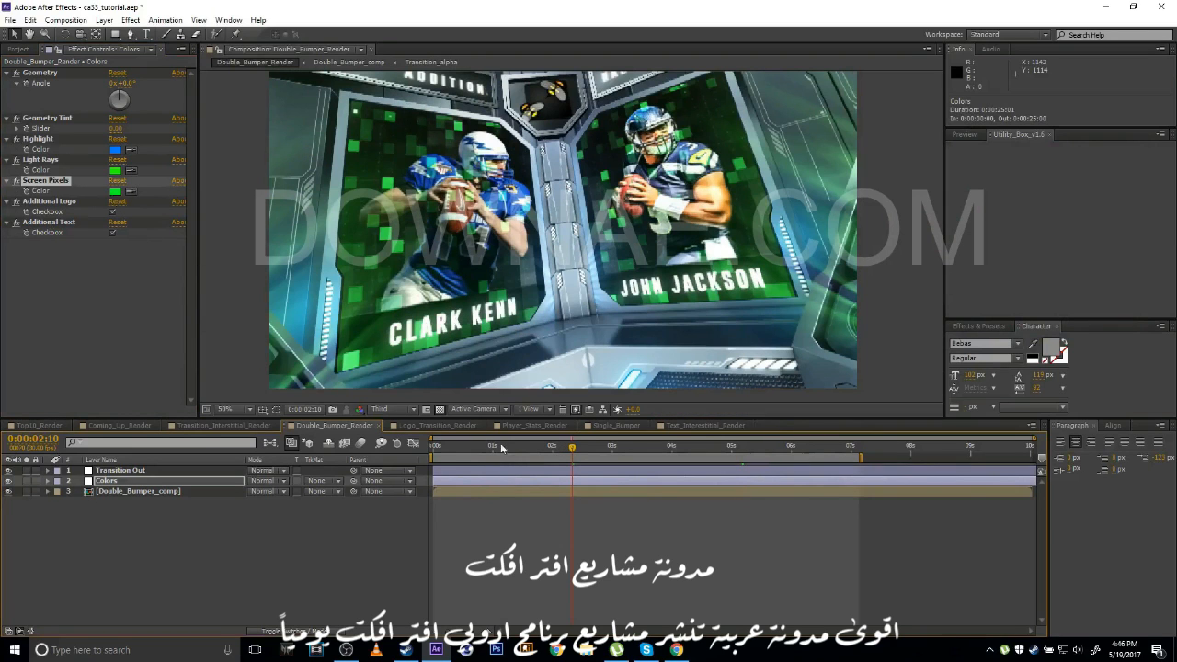
{"action": "left_click", "coordinate": [558, 449]}
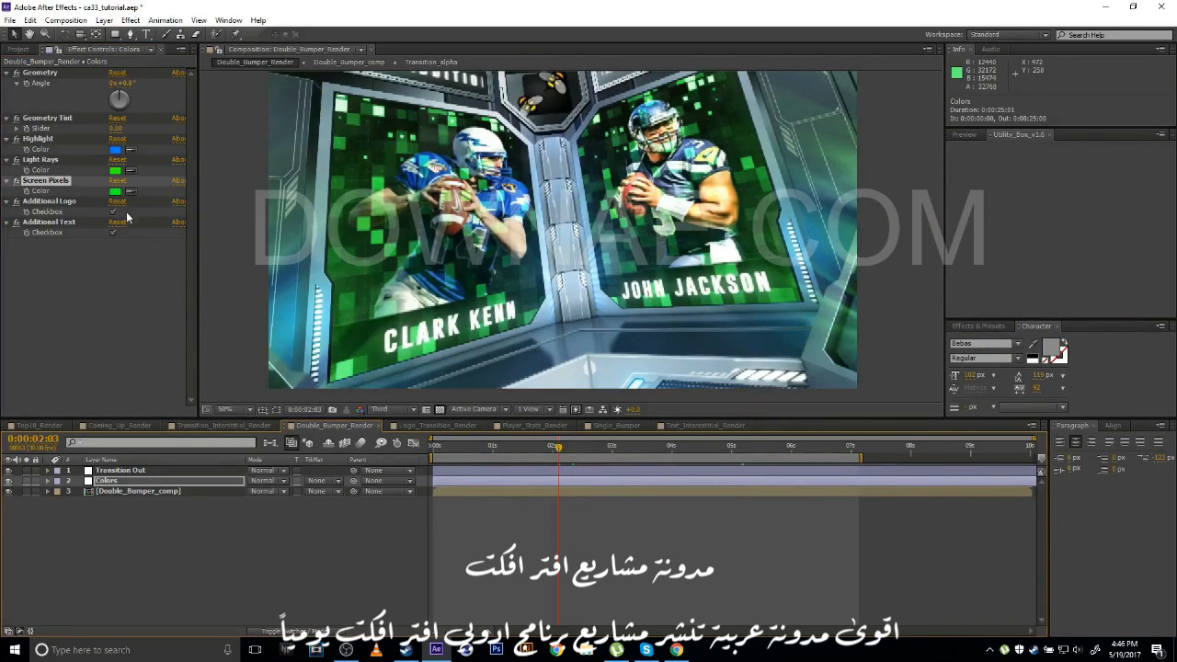
Change the Colors layer's Screen Pixels colour to light blue and view the composition at 0:00:04:28.
{"action": "left_click", "coordinate": [115, 192]}
{"action": "left_click_drag", "start_coordinate": [1017, 204], "coordinate": [1017, 242]}
{"action": "left_click", "coordinate": [1113, 174]}
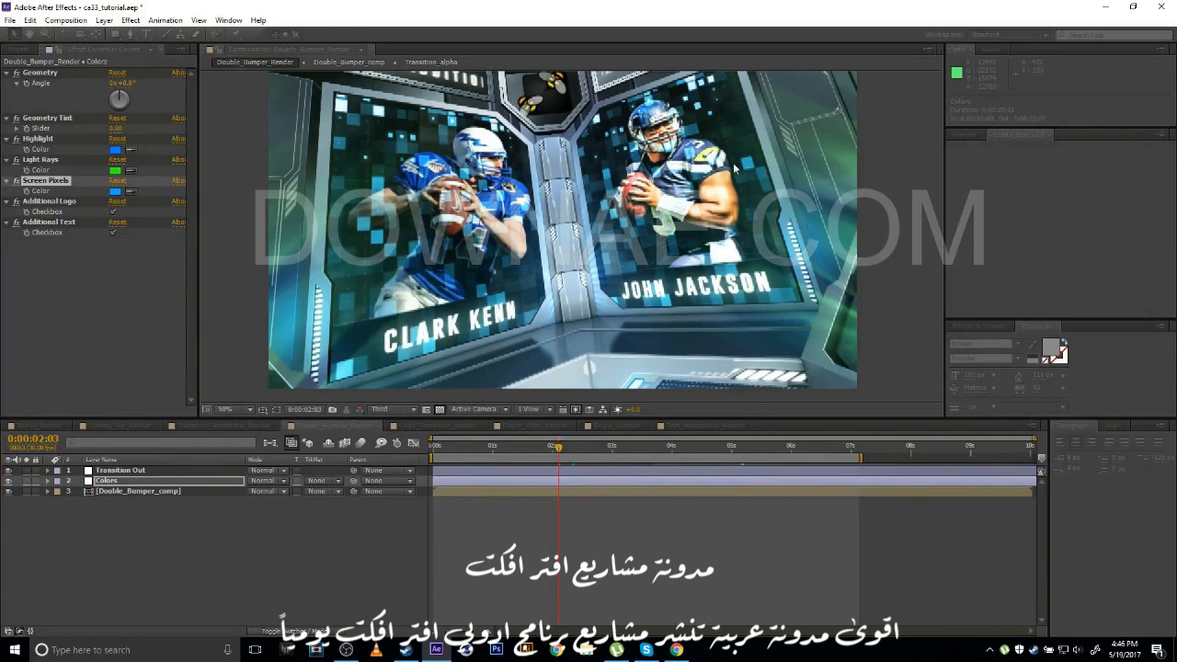
{"action": "left_click", "coordinate": [699, 448]}
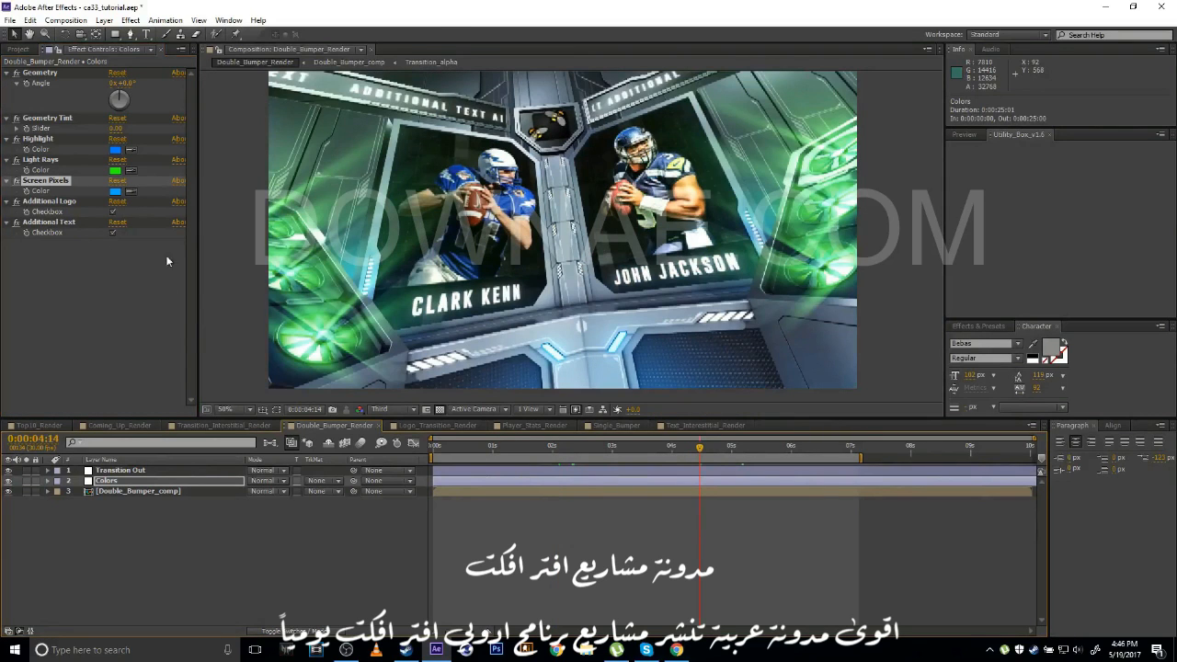
{"action": "left_click", "coordinate": [729, 448]}
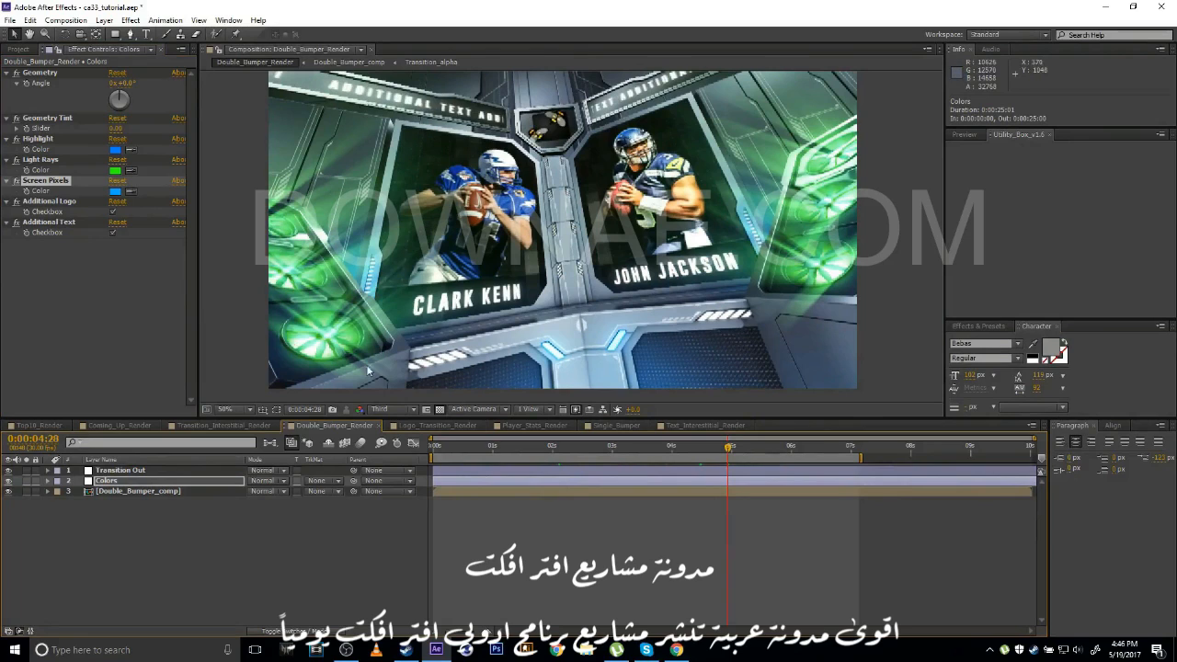
Turn off the Additional Text and Additional Logo checkboxes of the Colors layer.
{"action": "left_click", "coordinate": [50, 200]}
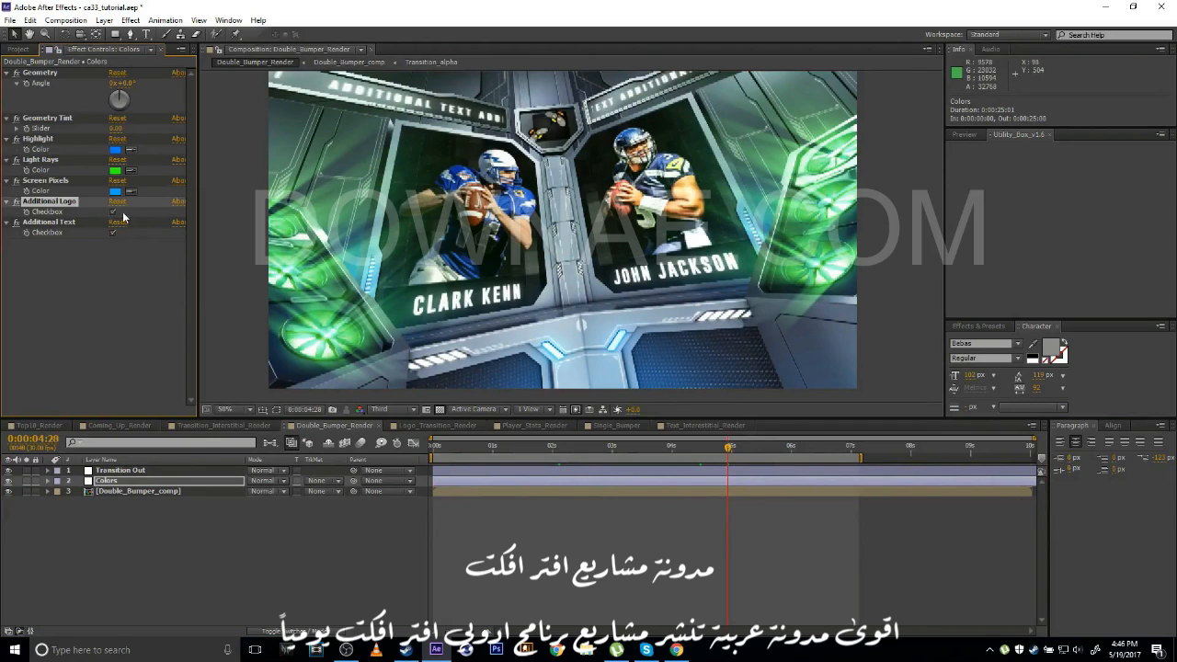
{"action": "left_click", "coordinate": [55, 225]}
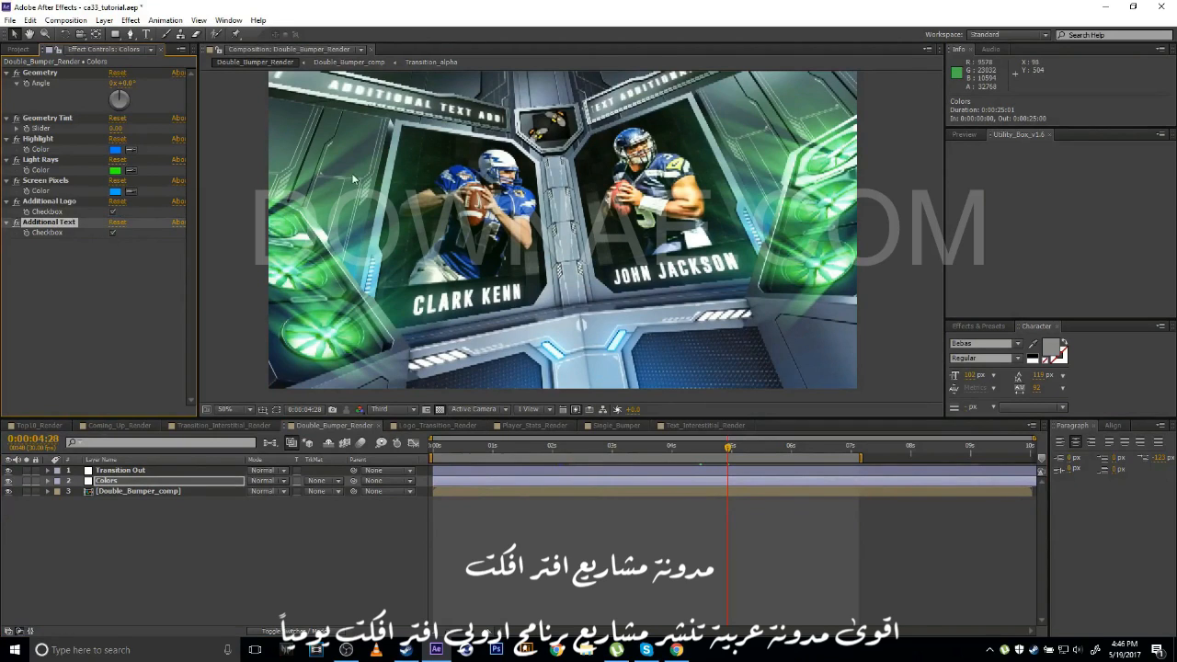
{"action": "left_click", "coordinate": [112, 233]}
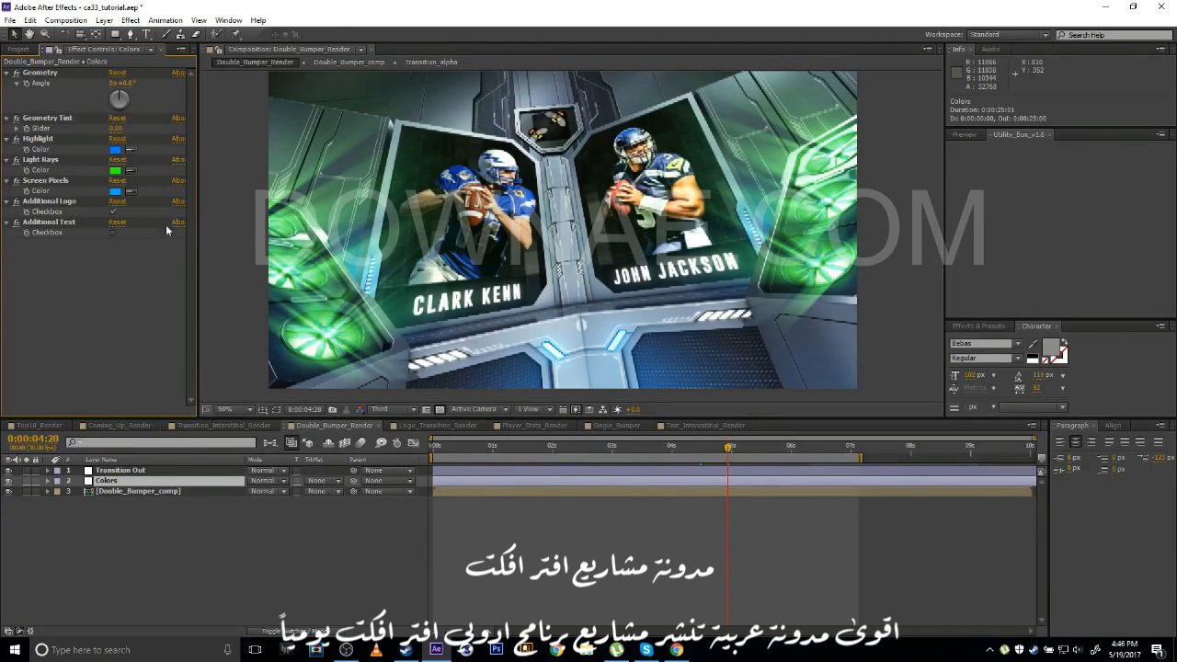
{"action": "left_click", "coordinate": [113, 212]}
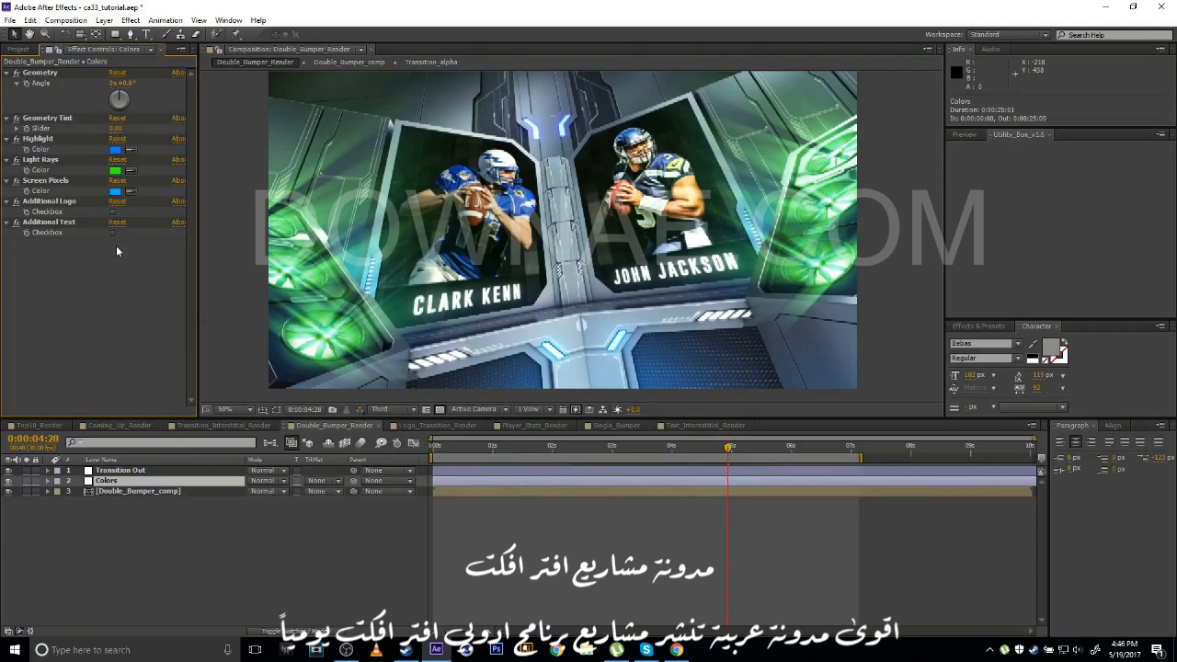
Try the scene with only Additional Text and with only Additional Logo enabled, ending with both disabled.
{"action": "left_click", "coordinate": [112, 213]}
{"action": "left_click", "coordinate": [114, 232]}
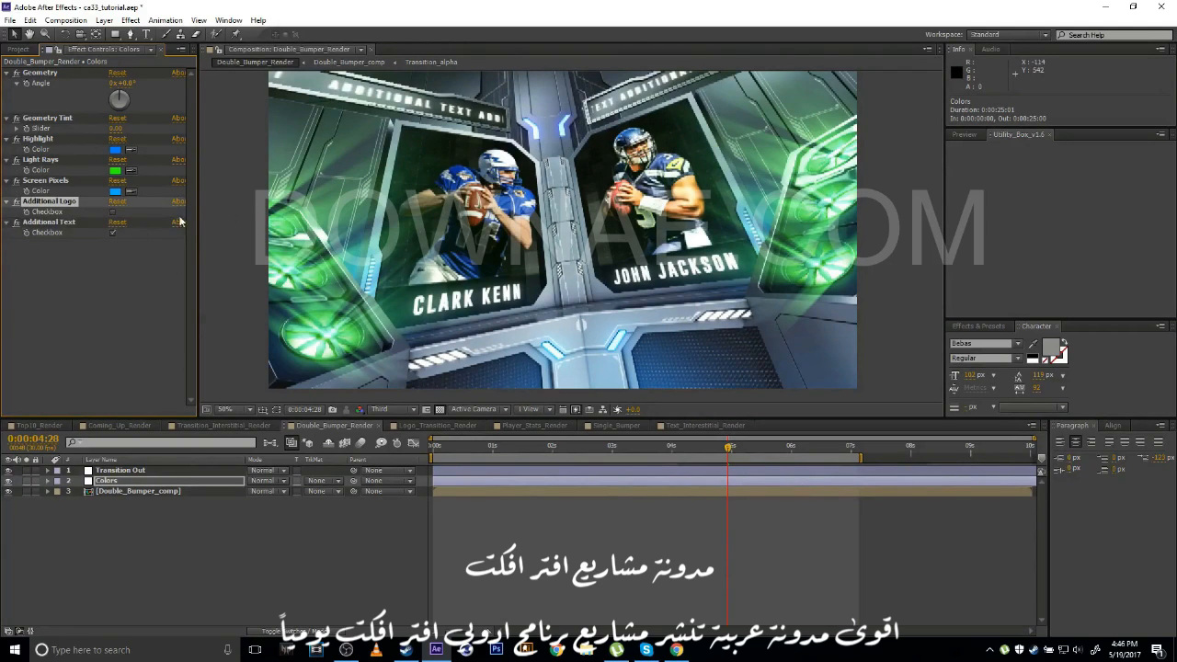
{"action": "left_click", "coordinate": [112, 212]}
{"action": "left_click", "coordinate": [113, 233]}
{"action": "left_click", "coordinate": [112, 212]}
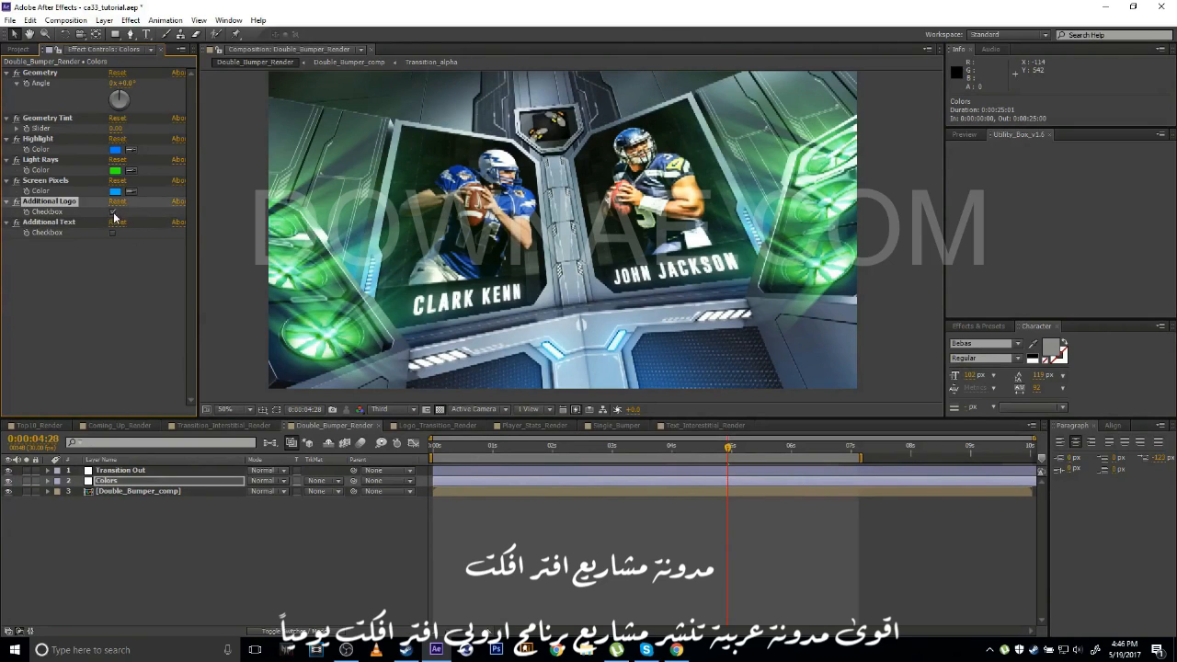
{"action": "left_click", "coordinate": [112, 212]}
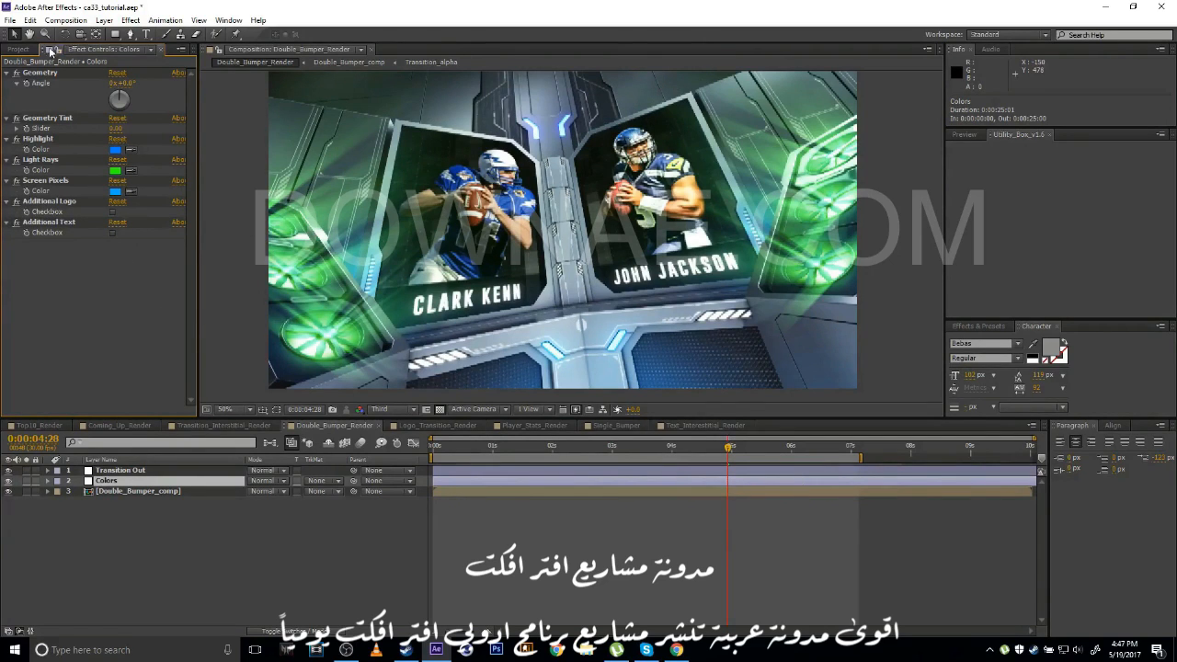
Look through the Double_Bumper Holders folder, viewing DB_Logo_holder, DB_Media_Holder_Left and DB_Media_Holder_Right in Media.
{"action": "left_click", "coordinate": [26, 49]}
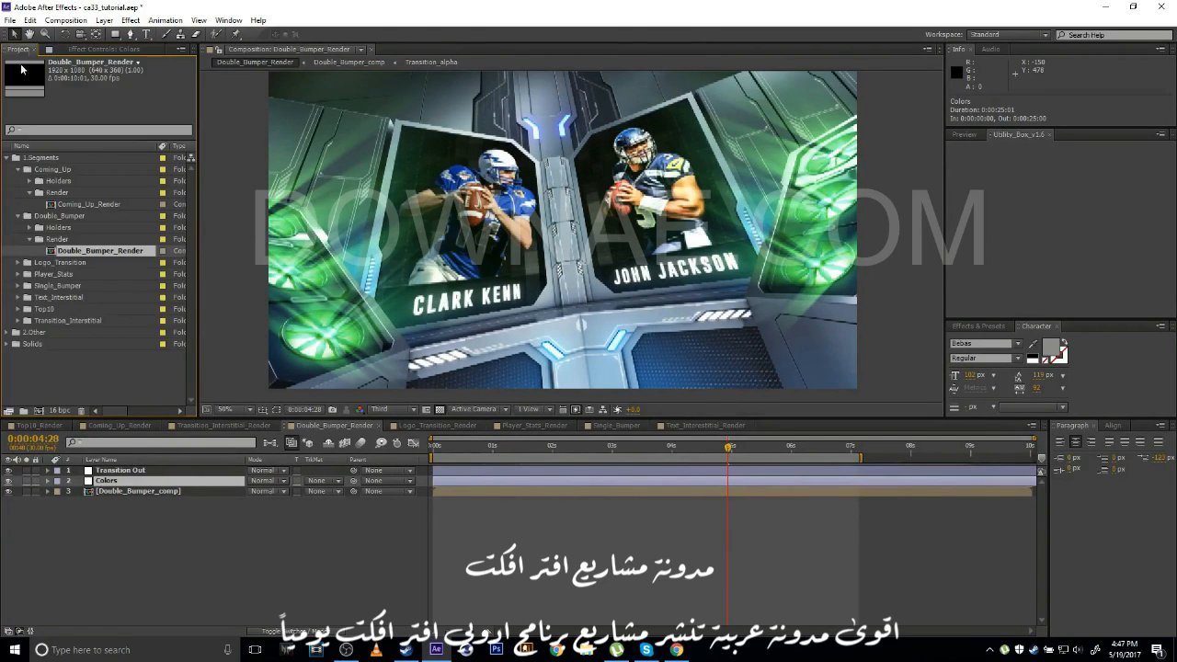
{"action": "left_click", "coordinate": [28, 228]}
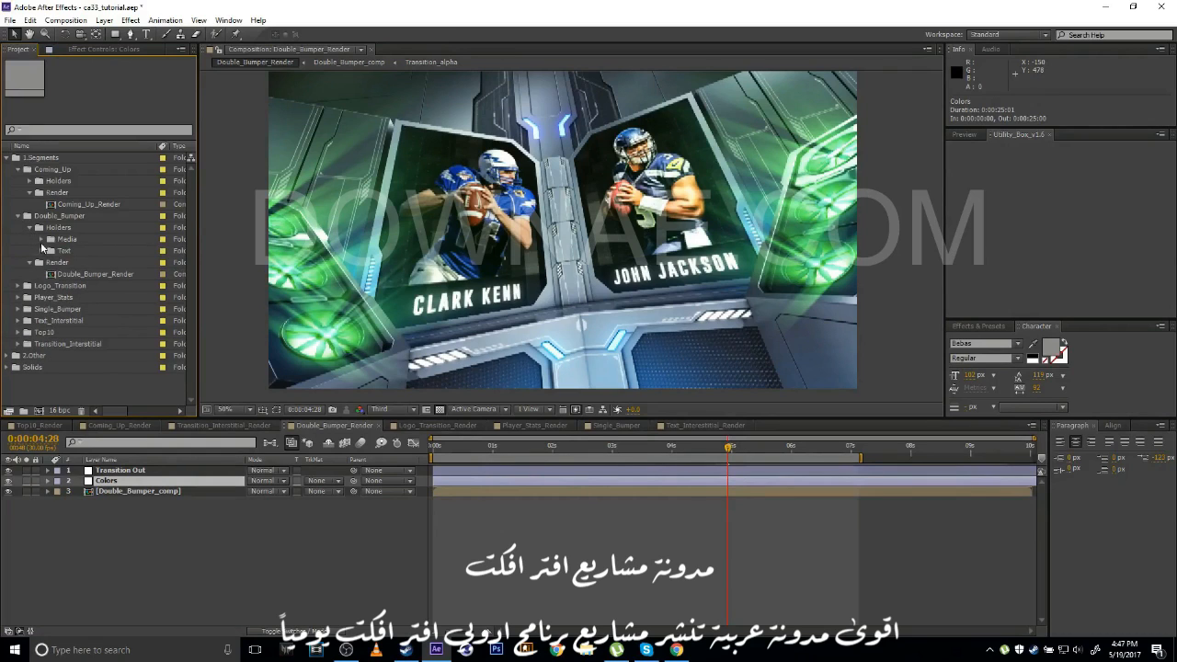
{"action": "left_click", "coordinate": [41, 239]}
{"action": "left_click", "coordinate": [106, 252]}
{"action": "left_click", "coordinate": [117, 264]}
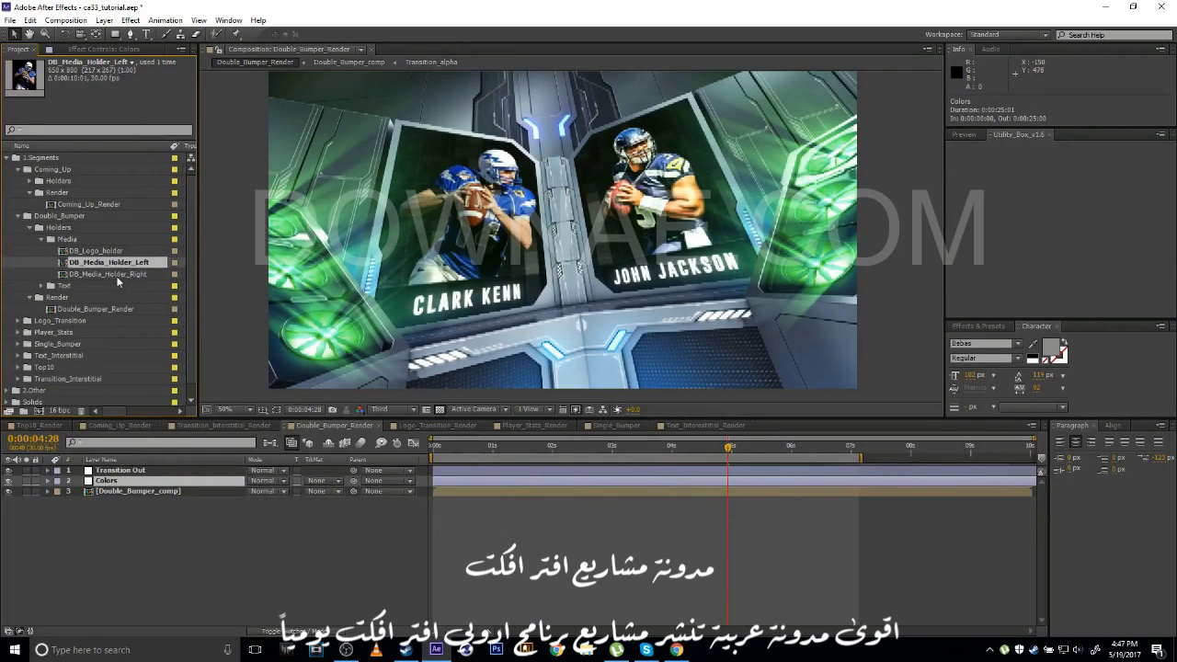
{"action": "left_click", "coordinate": [116, 274]}
{"action": "left_click", "coordinate": [41, 289]}
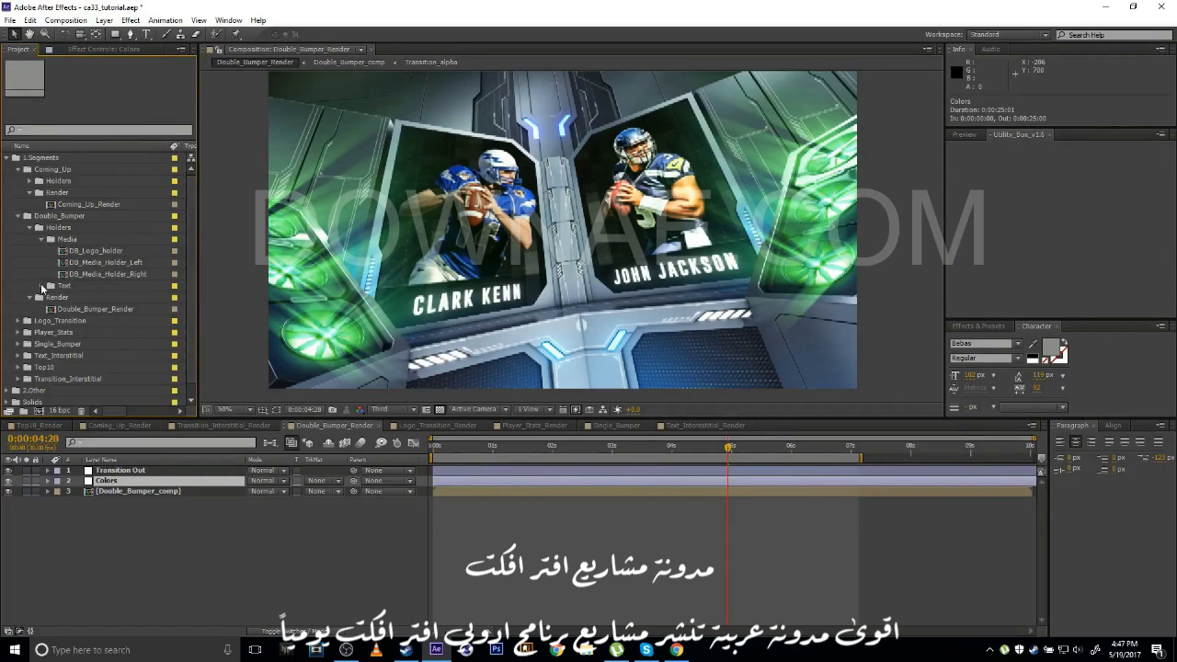
Collapse the Double_Bumper folder together with its Holders and Media subfolders.
{"action": "left_click", "coordinate": [41, 239]}
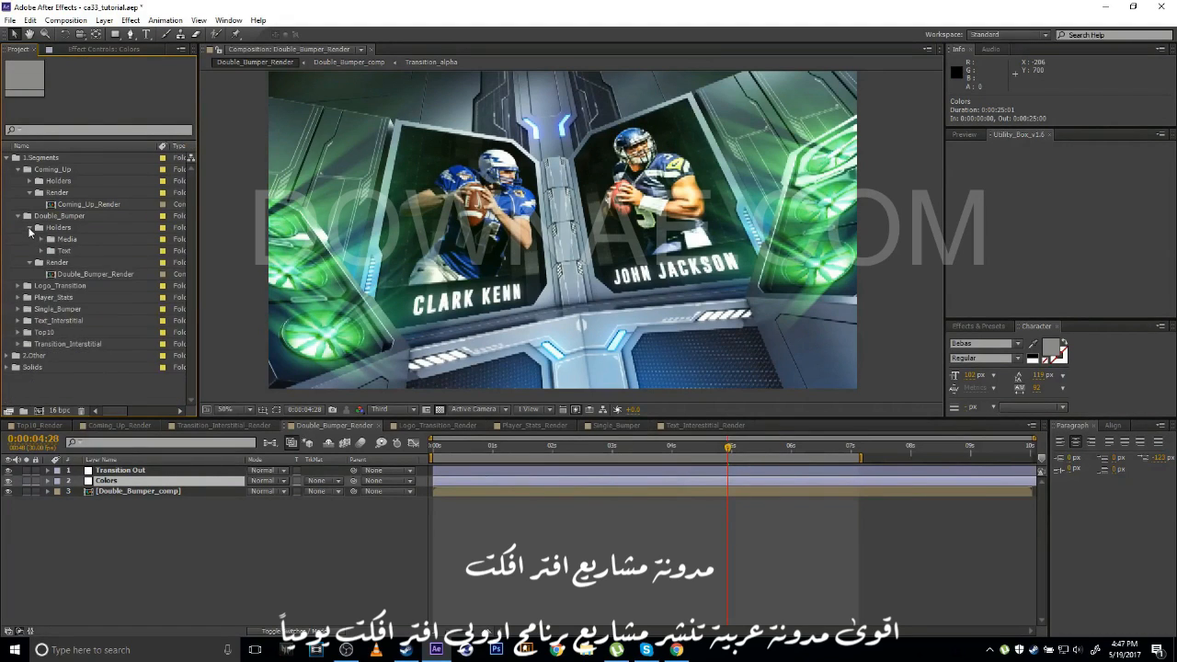
{"action": "left_click", "coordinate": [29, 227]}
{"action": "left_click", "coordinate": [17, 215]}
Open Logo_Transition_Render from the Logo_Transition Render folder at 25% zoom and show its Colors layer's effect settings.
{"action": "left_click", "coordinate": [18, 227]}
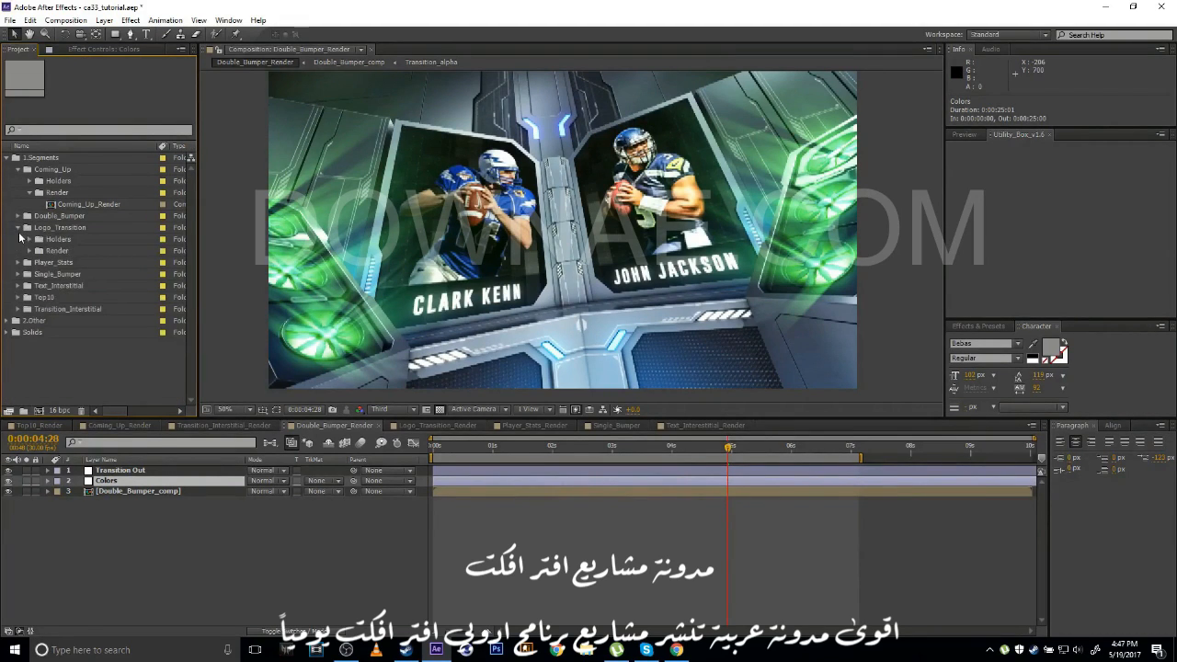
{"action": "left_click", "coordinate": [29, 250]}
{"action": "double_click", "coordinate": [91, 262]}
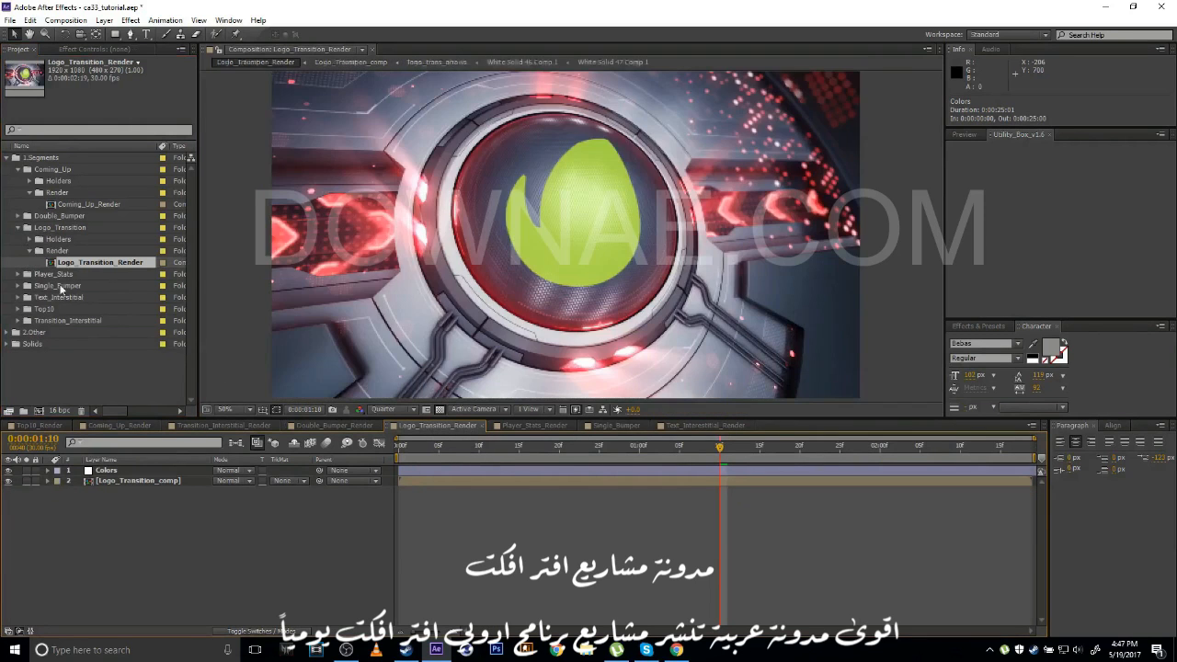
{"action": "key", "text": "comma"}
{"action": "left_click", "coordinate": [129, 469]}
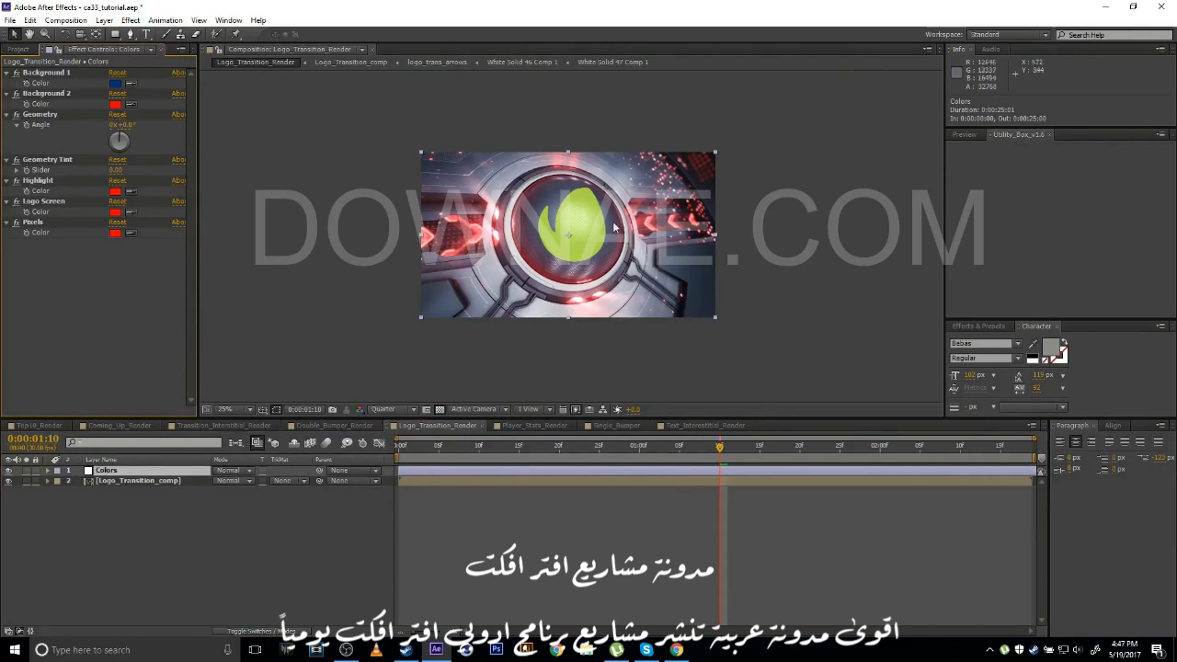
Try green for Background 1 and turquoise for Background 2 on the Colors layer at 0:00:00:18.
{"action": "left_click", "coordinate": [545, 451]}
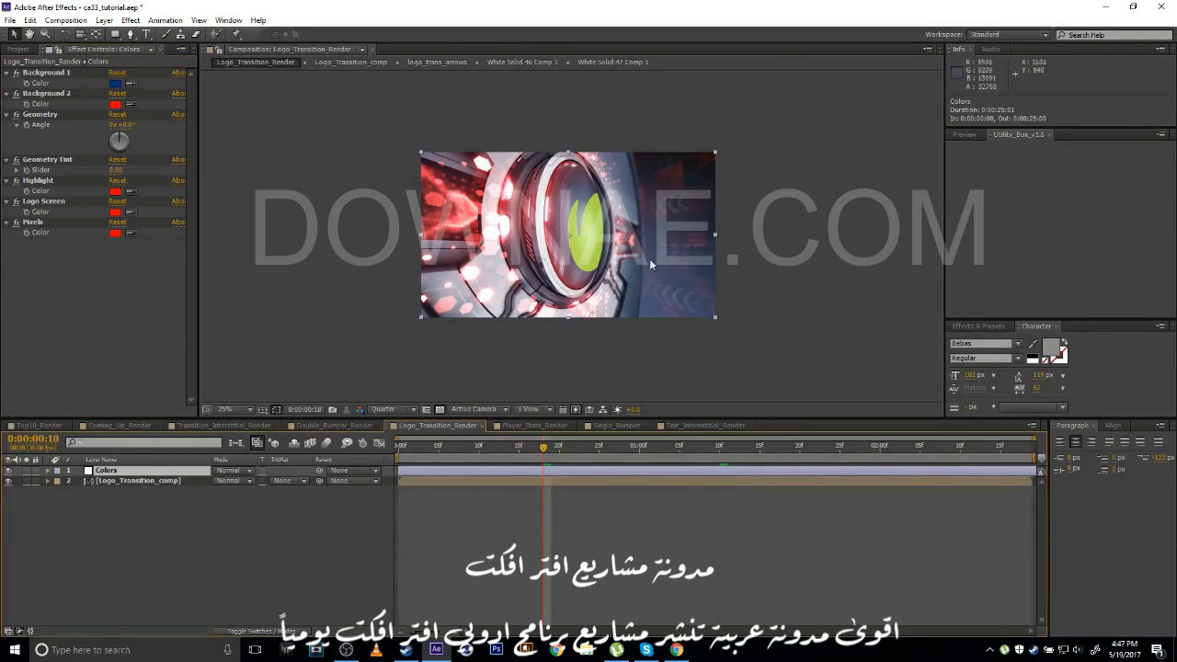
{"action": "left_click", "coordinate": [115, 83]}
{"action": "left_click_drag", "start_coordinate": [1016, 273], "coordinate": [1023, 294]}
{"action": "left_click", "coordinate": [1110, 177]}
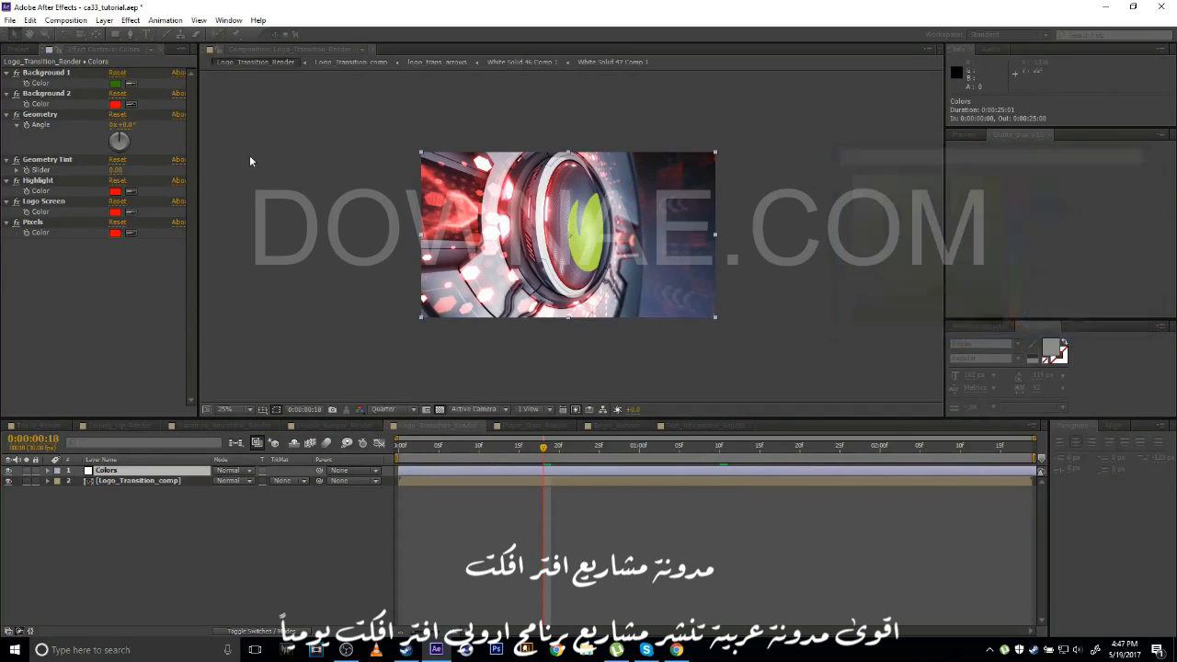
{"action": "left_click", "coordinate": [115, 104]}
{"action": "mouse_move", "coordinate": [1019, 268]}
{"action": "left_mouse_down"}
{"action": "mouse_move", "coordinate": [1019, 293]}
{"action": "mouse_move", "coordinate": [1018, 248]}
{"action": "left_mouse_up"}
{"action": "left_click", "coordinate": [1115, 193]}
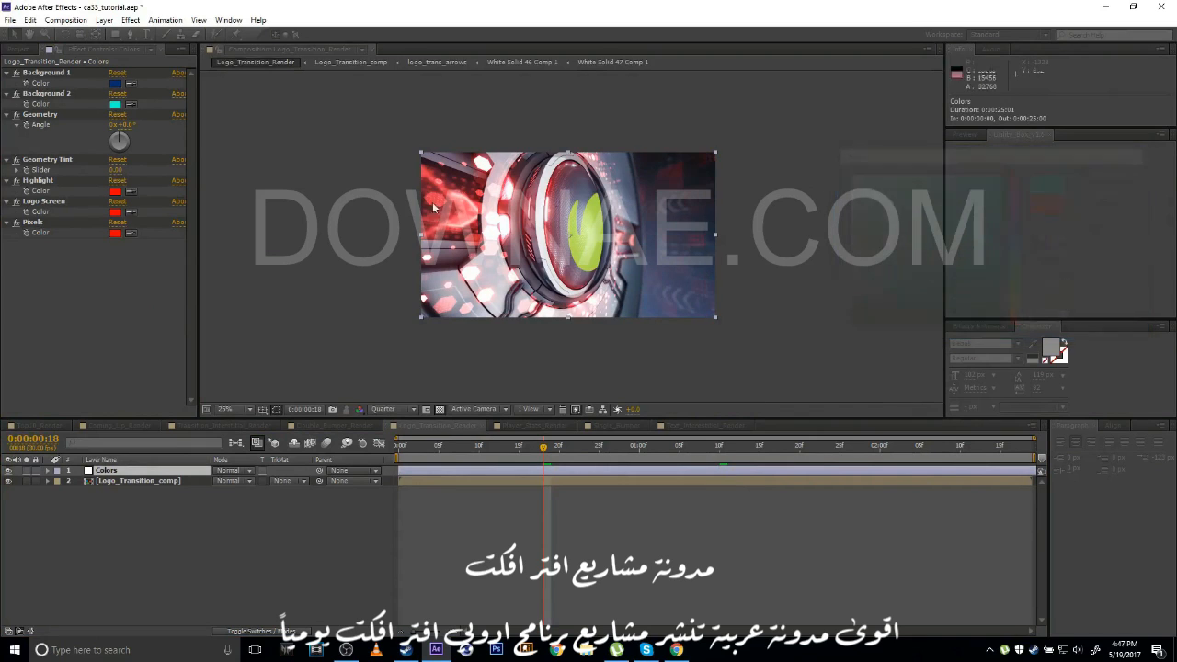
Review the Geometry and Geometry Tint effects at 0:00:01:01 and try a different Highlight color.
{"action": "left_click_drag", "start_coordinate": [559, 447], "coordinate": [649, 448]}
{"action": "left_click", "coordinate": [53, 115]}
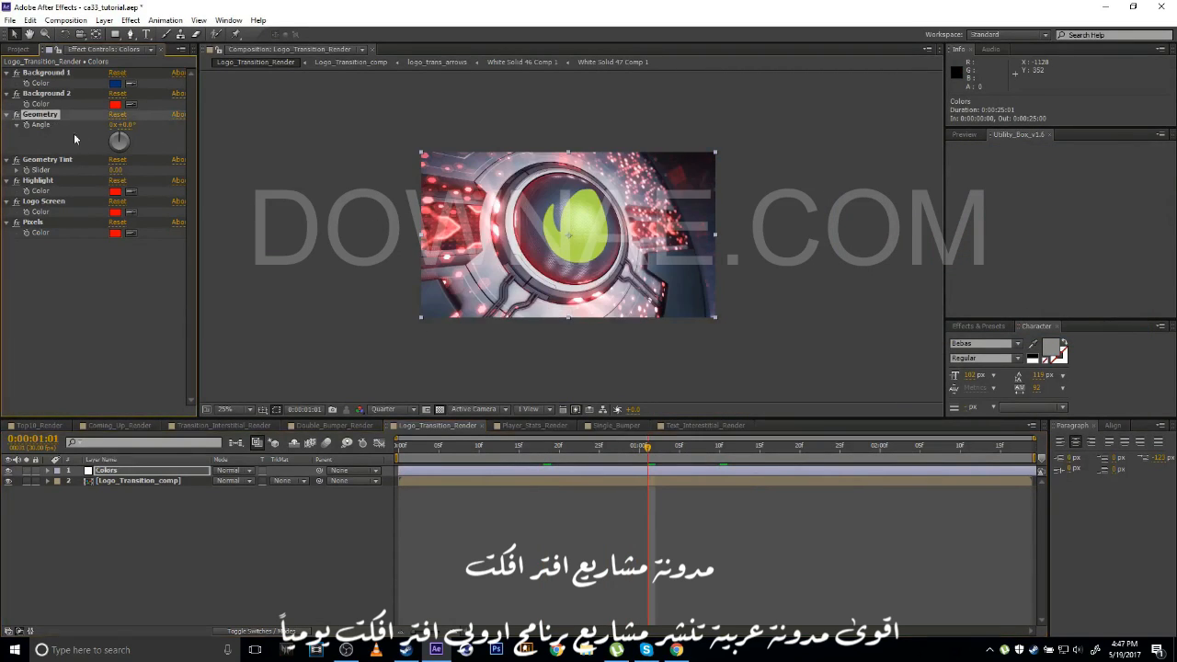
{"action": "left_click", "coordinate": [56, 160]}
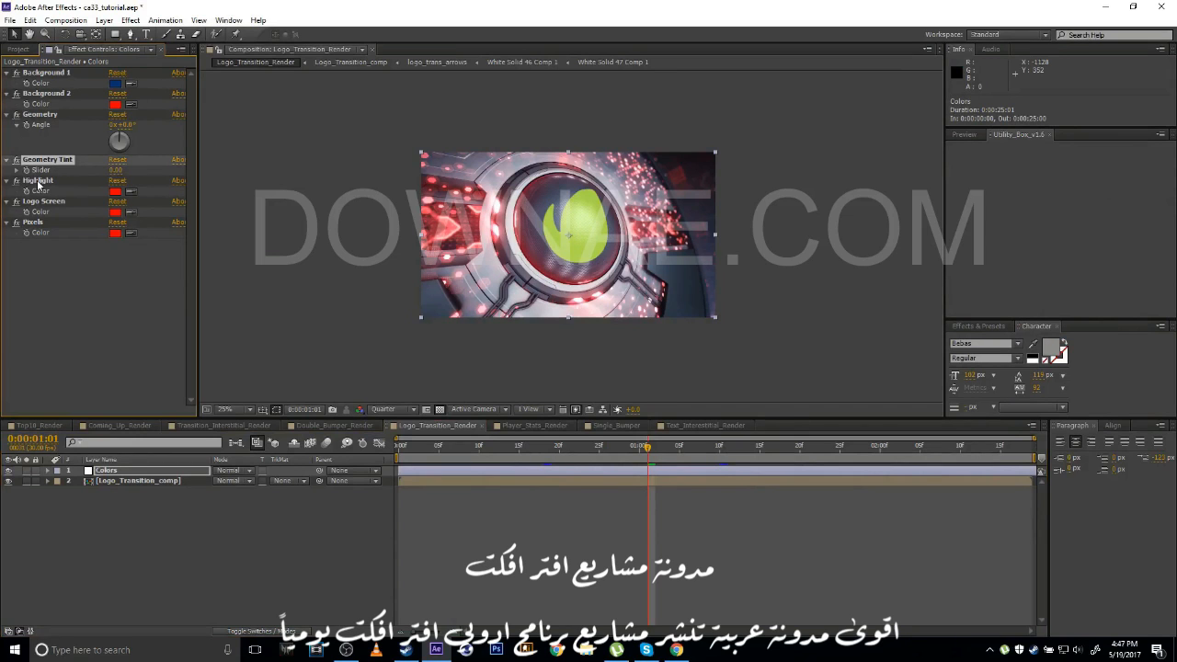
{"action": "left_click", "coordinate": [38, 181]}
{"action": "left_click", "coordinate": [114, 190]}
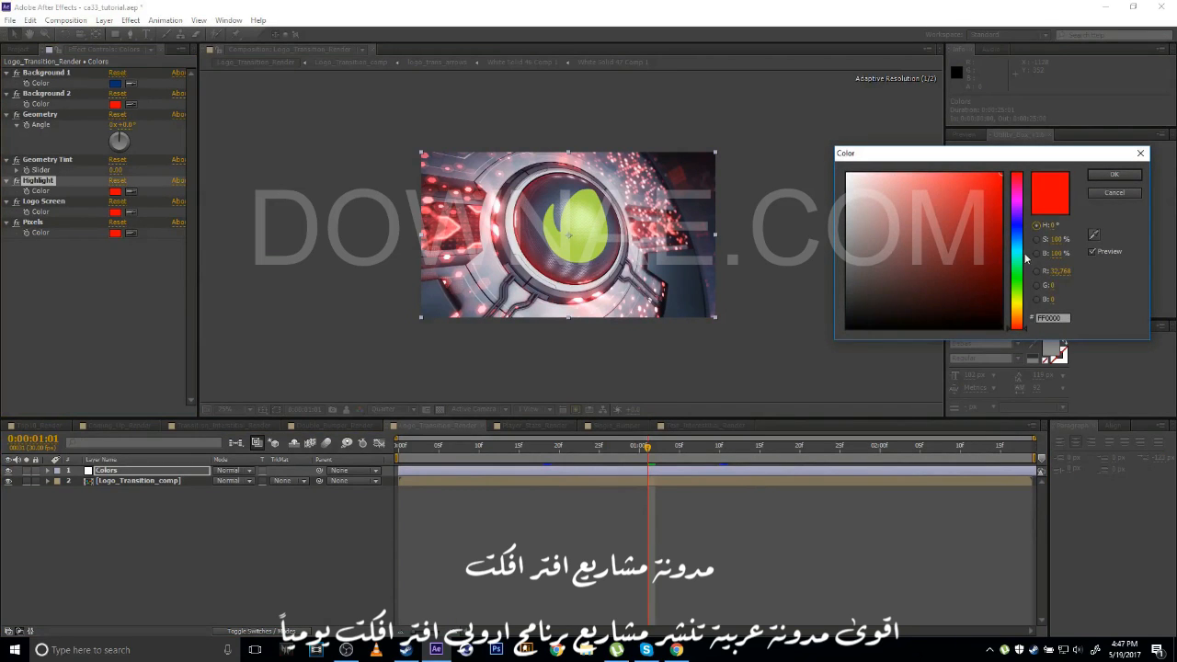
{"action": "left_click_drag", "start_coordinate": [1016, 299], "coordinate": [1021, 197]}
{"action": "left_click", "coordinate": [1114, 192]}
Try magenta FF00F0 for the Logo Screen color and a different hue for the Pixels color.
{"action": "left_click", "coordinate": [115, 212]}
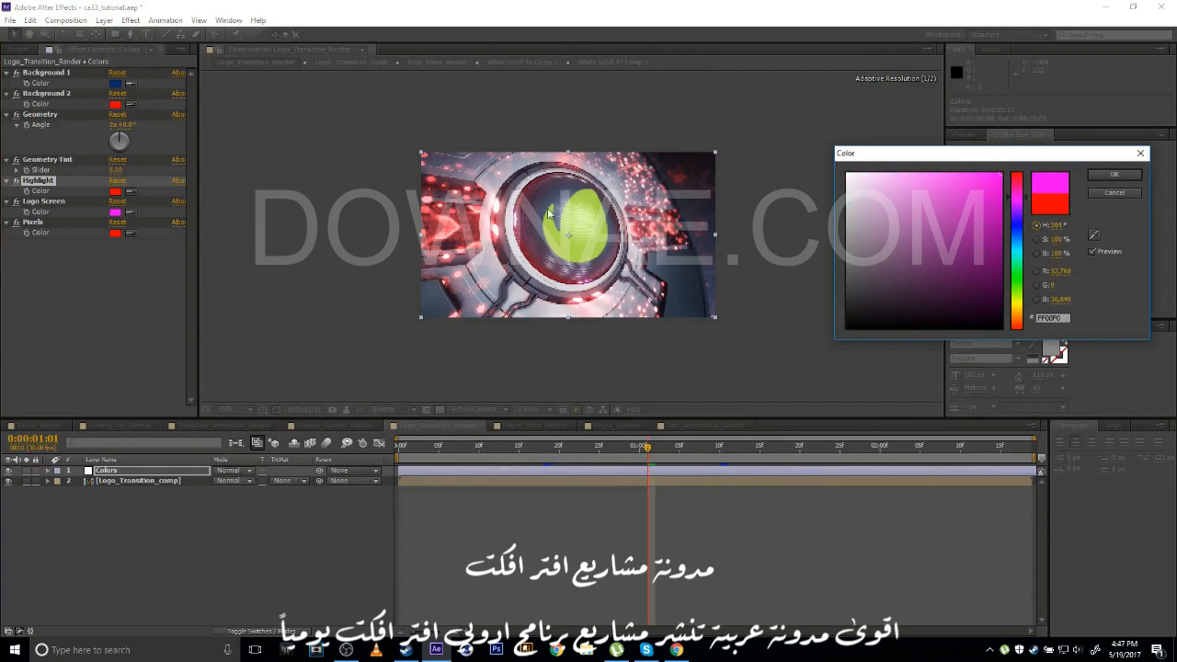
{"action": "left_click", "coordinate": [1126, 189]}
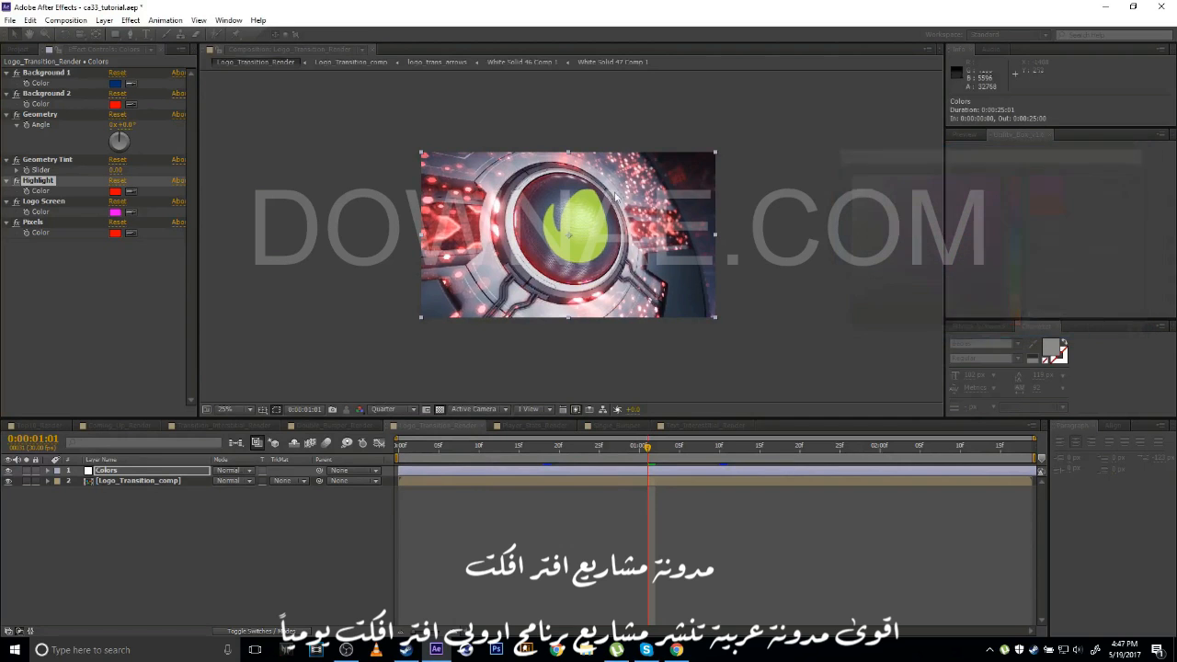
{"action": "key", "text": "period"}
{"action": "left_click", "coordinate": [115, 233]}
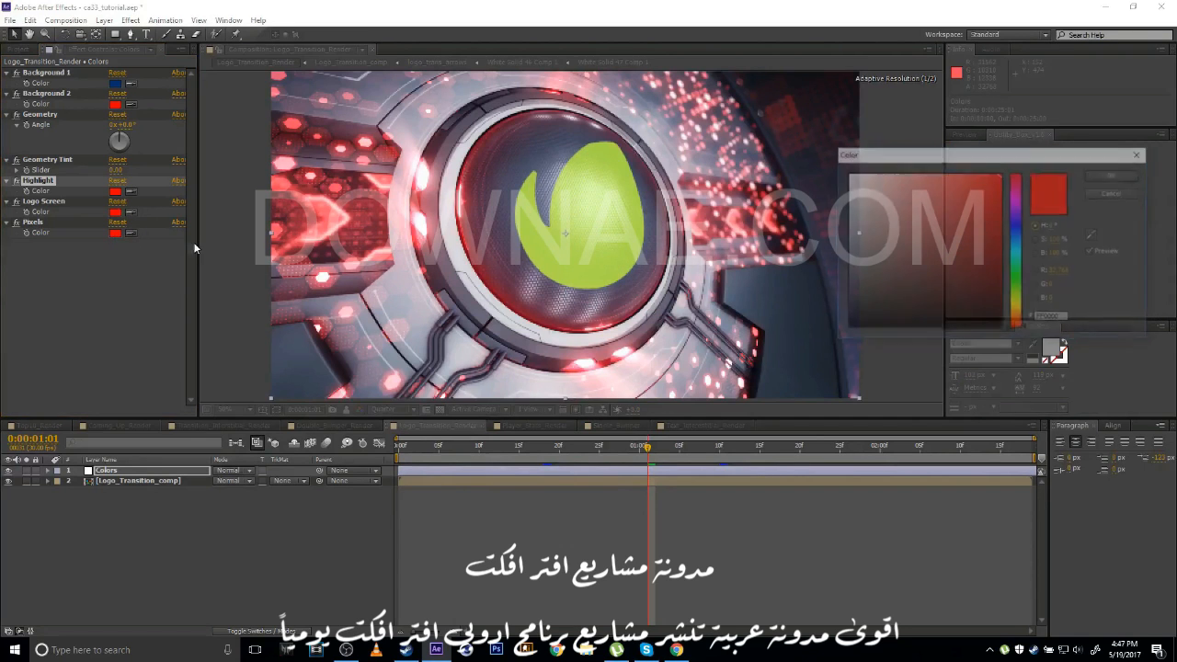
{"action": "mouse_move", "coordinate": [1015, 268]}
{"action": "left_mouse_down"}
{"action": "mouse_move", "coordinate": [1020, 293]}
{"action": "mouse_move", "coordinate": [1027, 251]}
{"action": "left_mouse_up"}
{"action": "left_click", "coordinate": [1116, 193]}
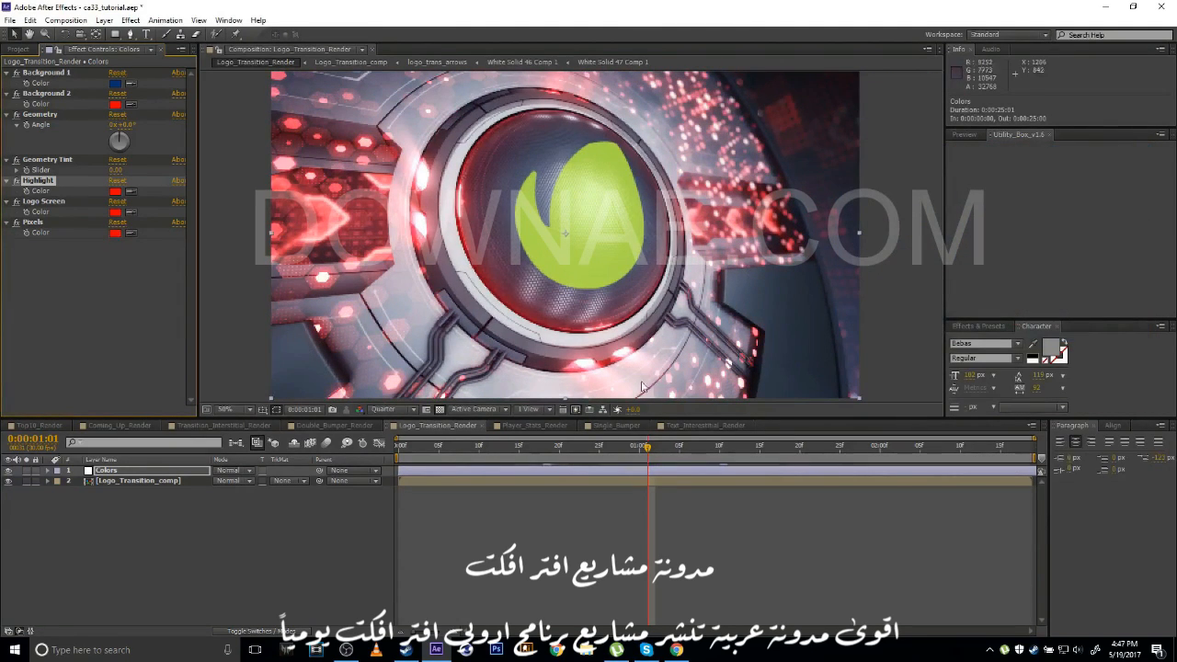
View Logo_Transition_Holder from the Media folder inside Logo_Transition's Holders at 25% zoom.
{"action": "left_click", "coordinate": [13, 50]}
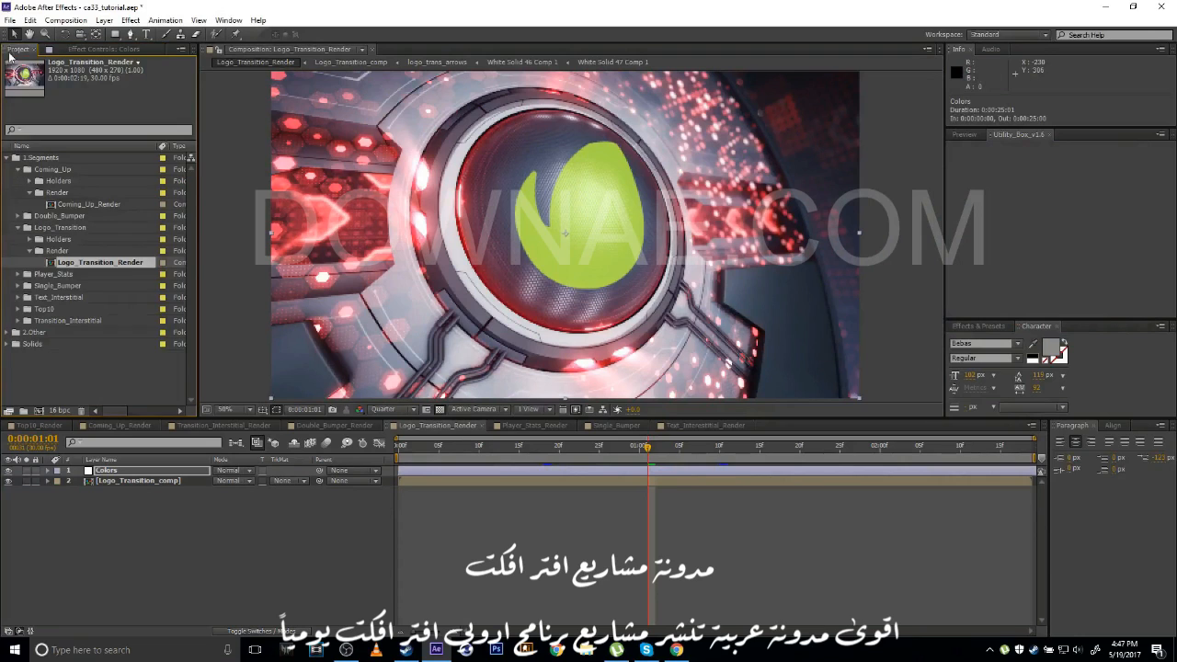
{"action": "left_click", "coordinate": [29, 240]}
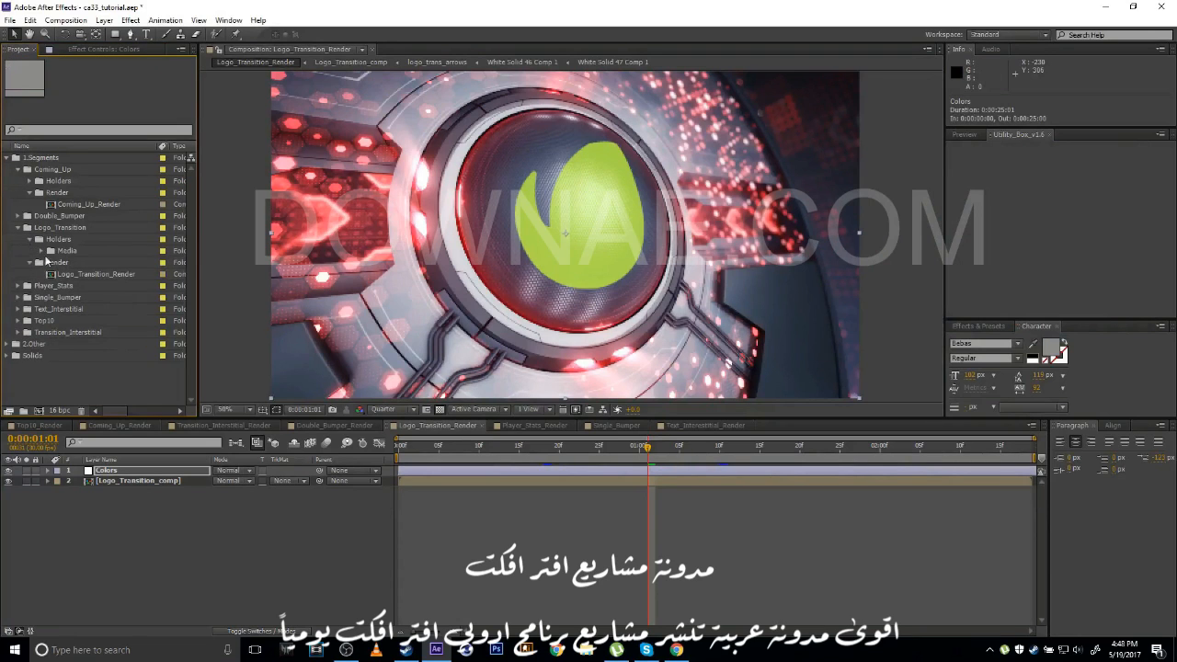
{"action": "left_click", "coordinate": [41, 250]}
{"action": "double_click", "coordinate": [99, 262]}
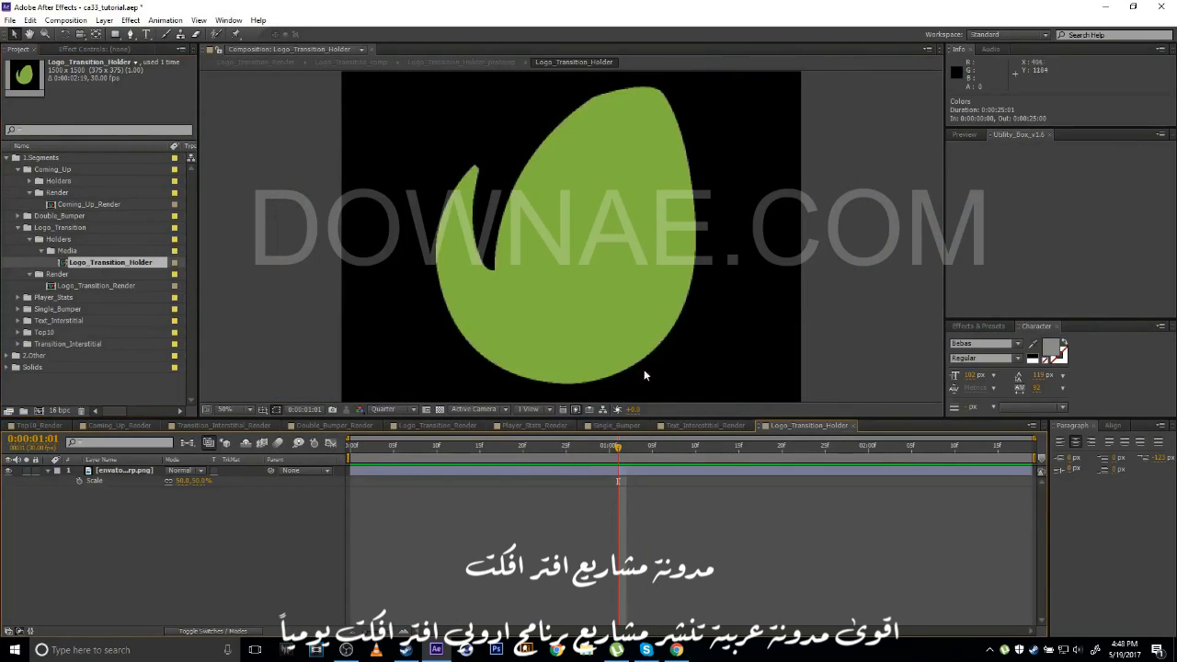
{"action": "key", "text": "comma"}
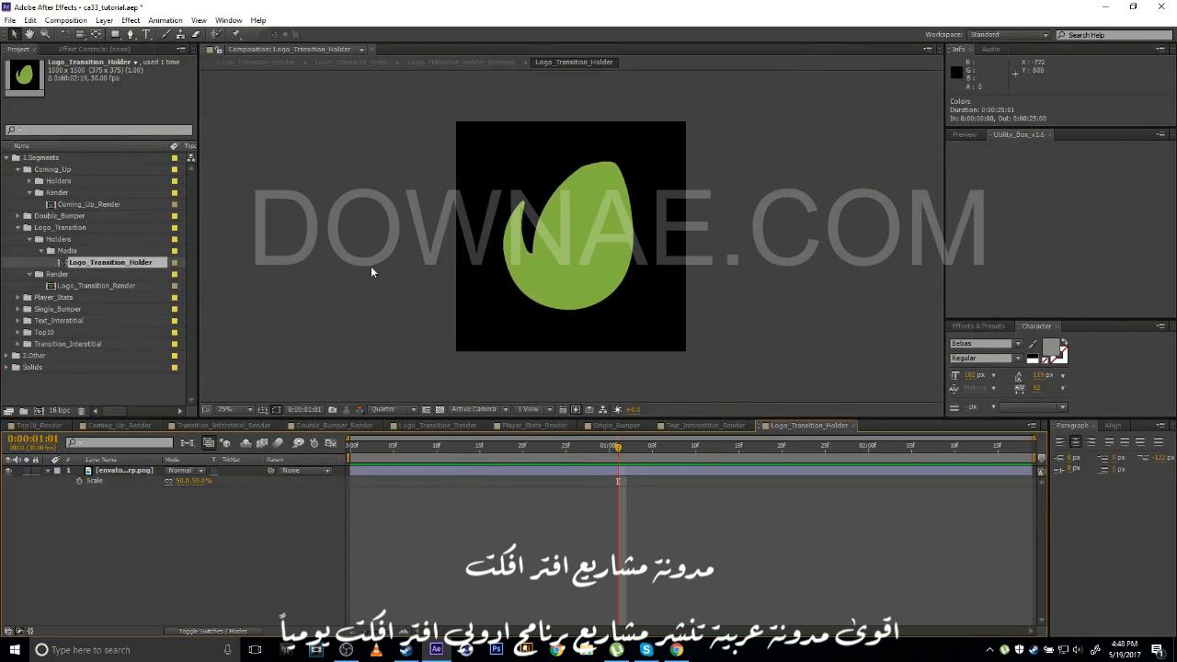
Collapse the Logo_Transition folder and open Player_Stats_Render from the Player_Stats Render folder.
{"action": "left_click", "coordinate": [17, 227]}
{"action": "left_click", "coordinate": [12, 239]}
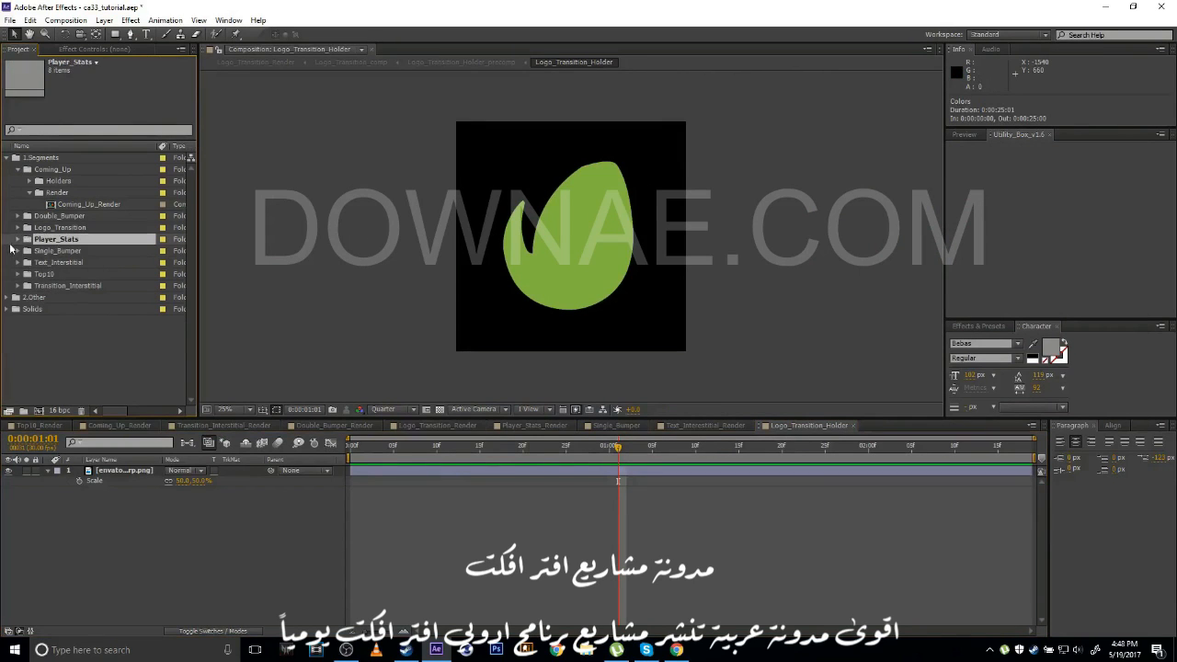
{"action": "left_click", "coordinate": [16, 239]}
{"action": "left_click", "coordinate": [29, 263]}
{"action": "double_click", "coordinate": [92, 274]}
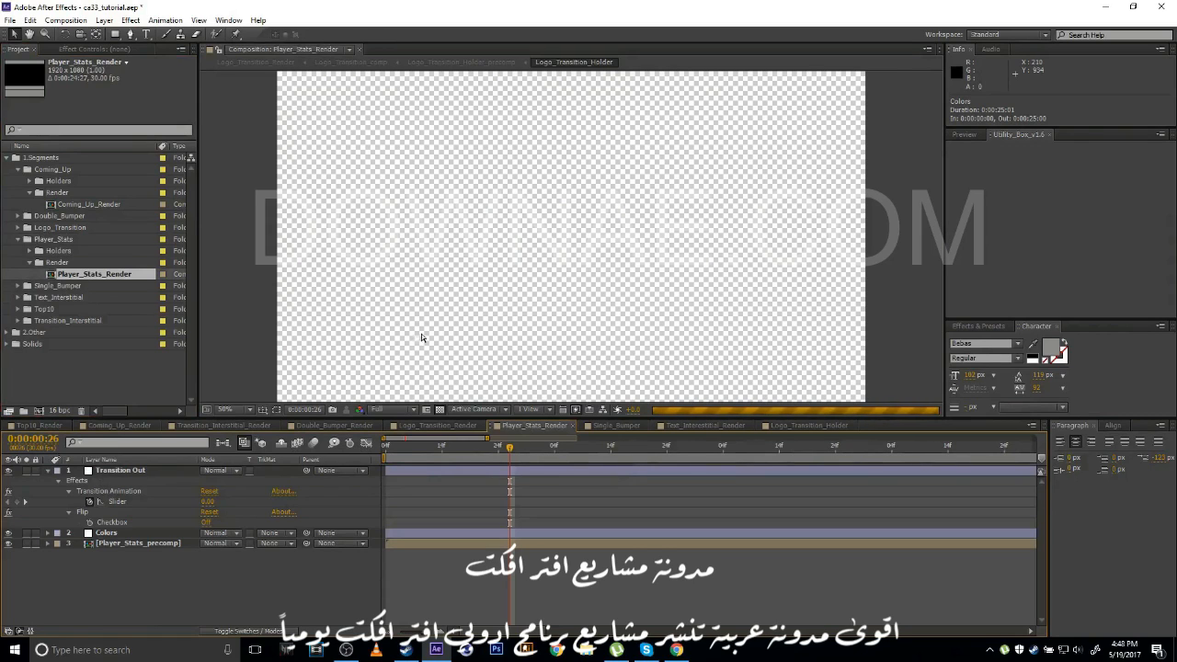
Set the preview resolution to Third and show Player_Stats_Render at 0:00:03:03 with the timeline zoomed out.
{"action": "left_click", "coordinate": [389, 409]}
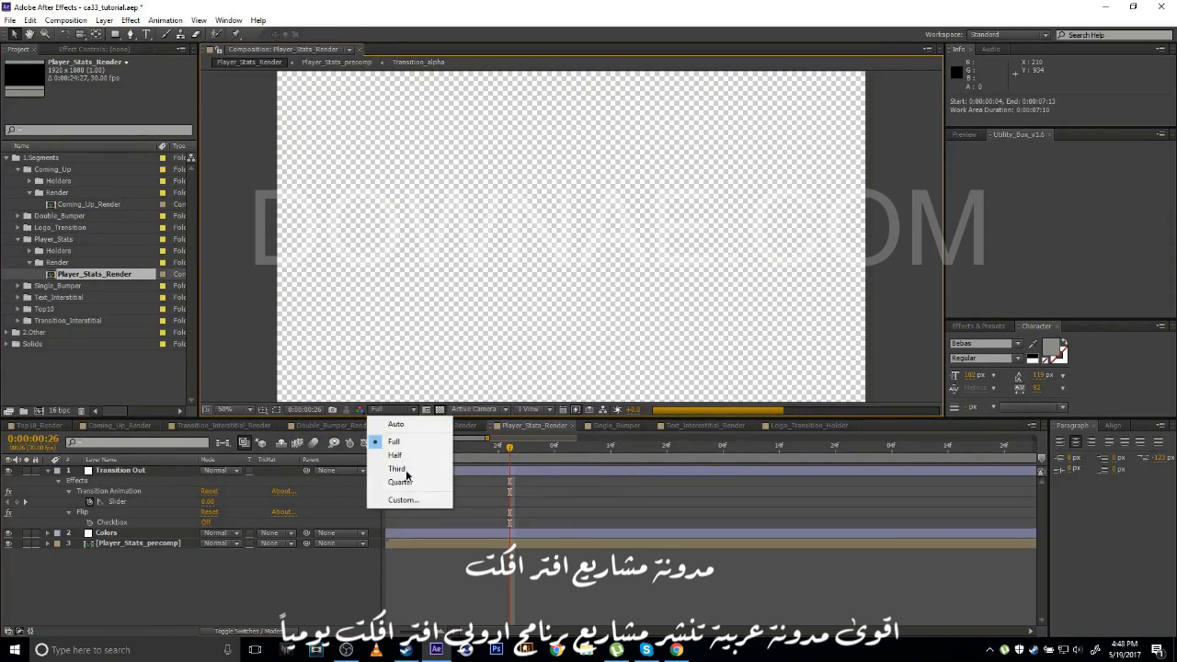
{"action": "left_click", "coordinate": [403, 469]}
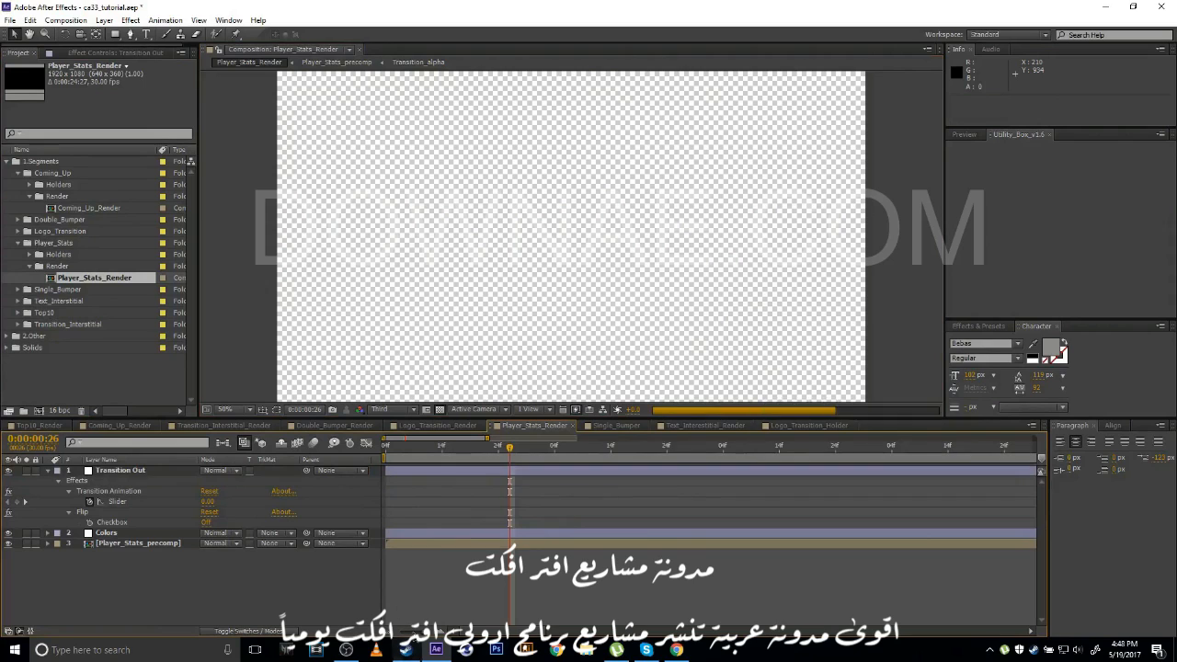
{"action": "left_click", "coordinate": [403, 631]}
{"action": "left_click", "coordinate": [469, 446]}
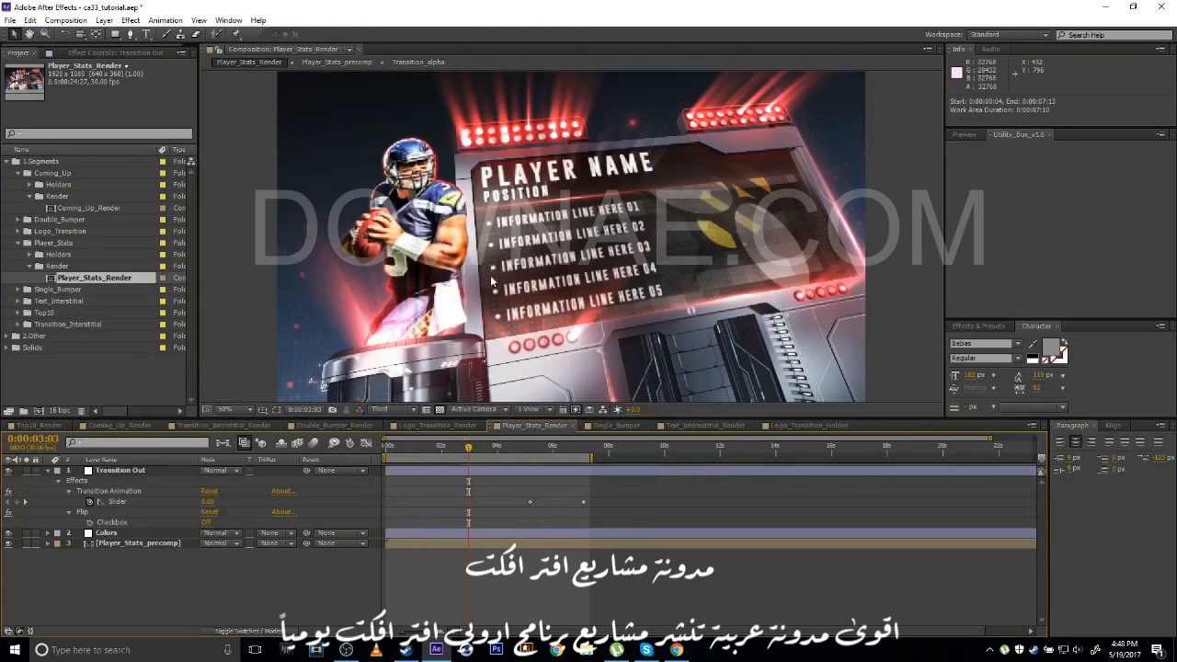
Examine the Transition Out layer's effect settings and its Transition Animation slider keyframes.
{"action": "left_click", "coordinate": [129, 473]}
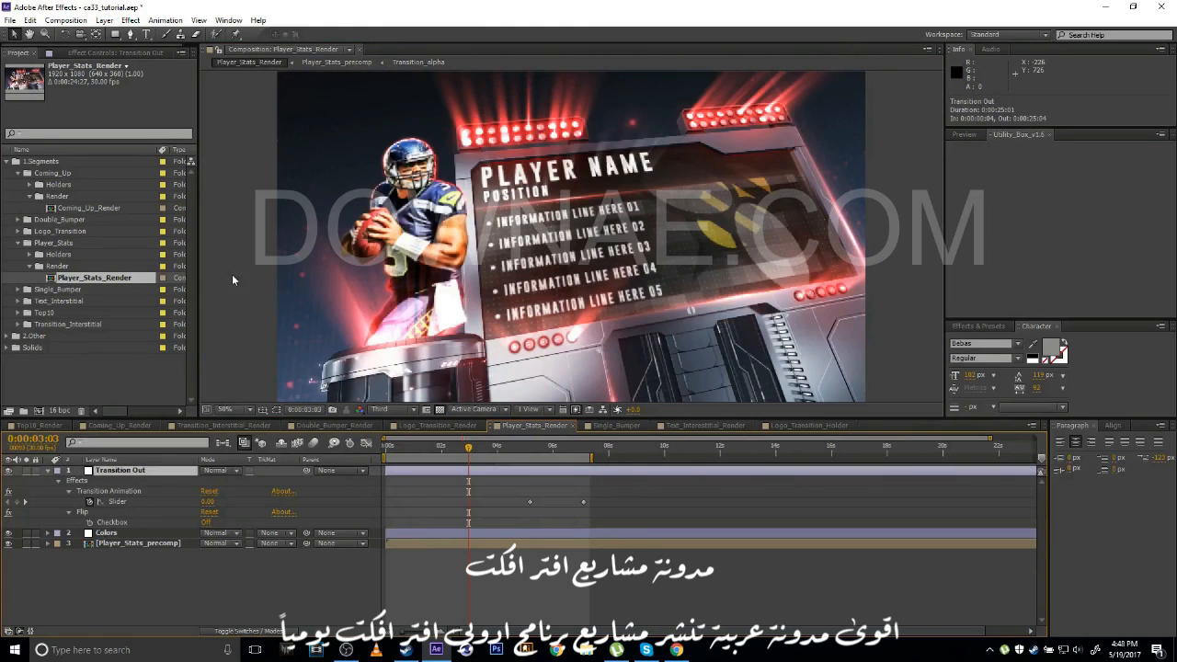
{"action": "left_click", "coordinate": [89, 51]}
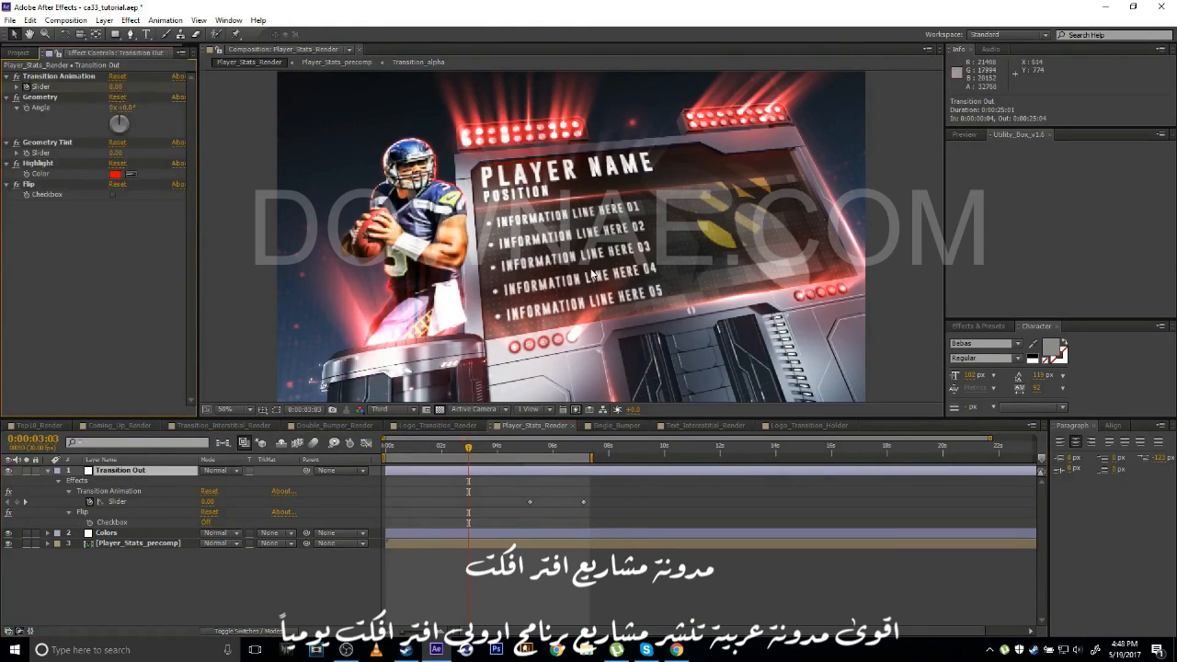
{"action": "left_click_drag", "start_coordinate": [522, 493], "coordinate": [600, 504]}
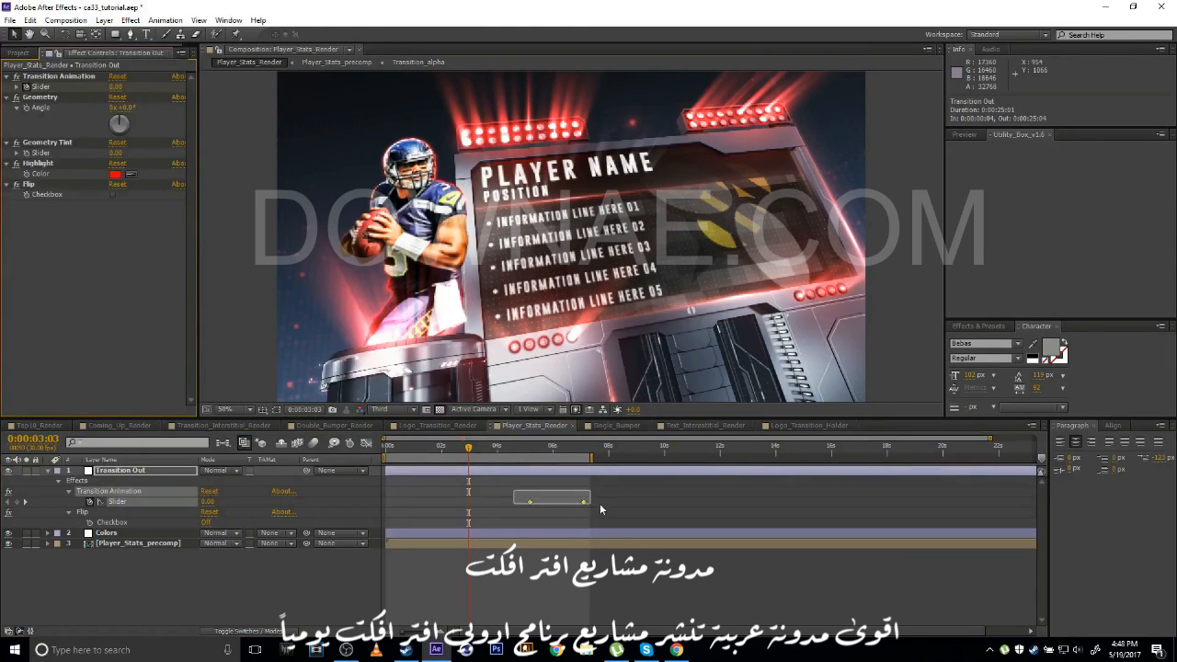
{"action": "left_click", "coordinate": [536, 482]}
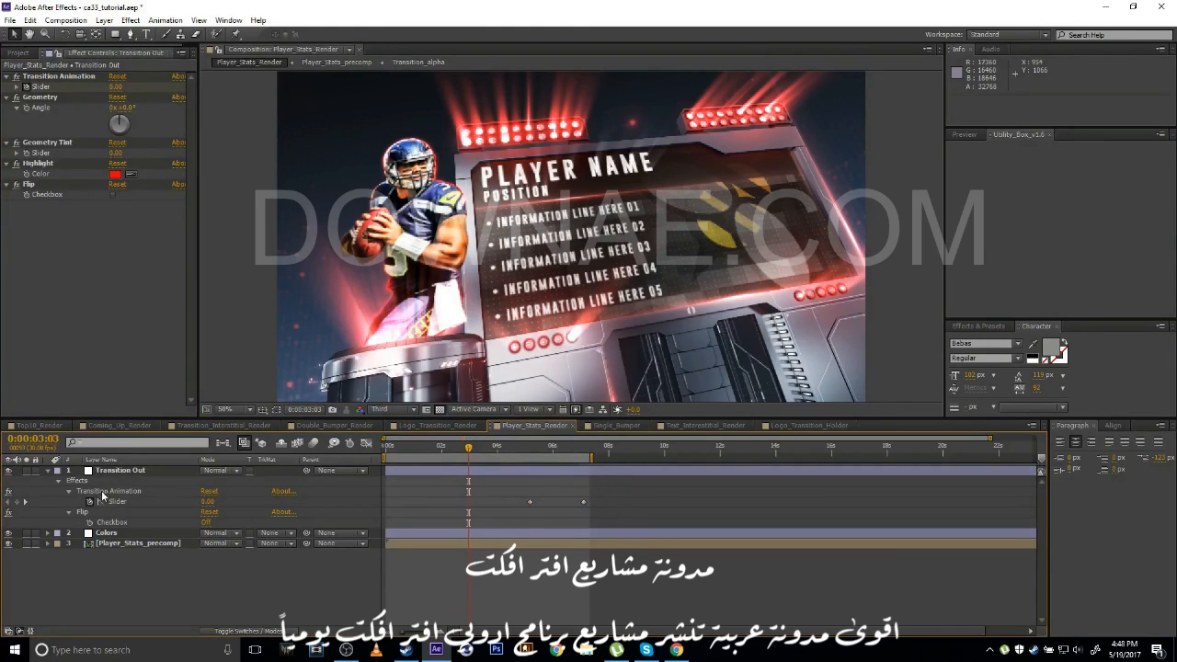
On the Colors layer, test a green tone for Background 1 and set Background 2 to cyan.
{"action": "left_click", "coordinate": [106, 534]}
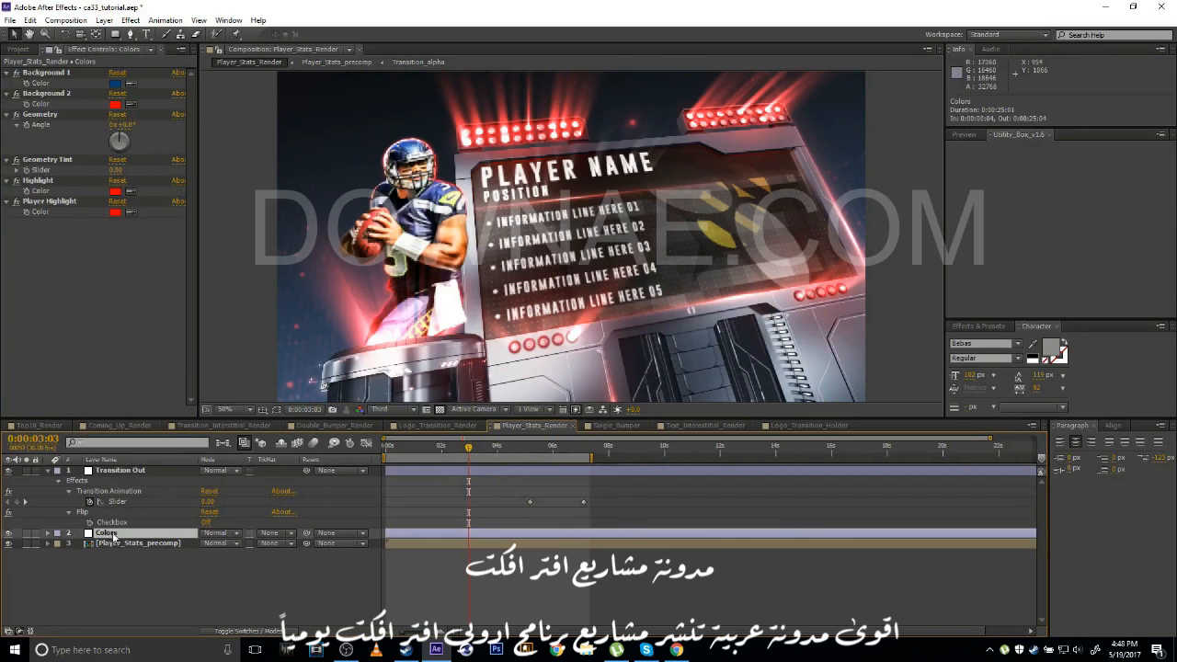
{"action": "left_click", "coordinate": [115, 83]}
{"action": "left_click_drag", "start_coordinate": [1014, 266], "coordinate": [1018, 287]}
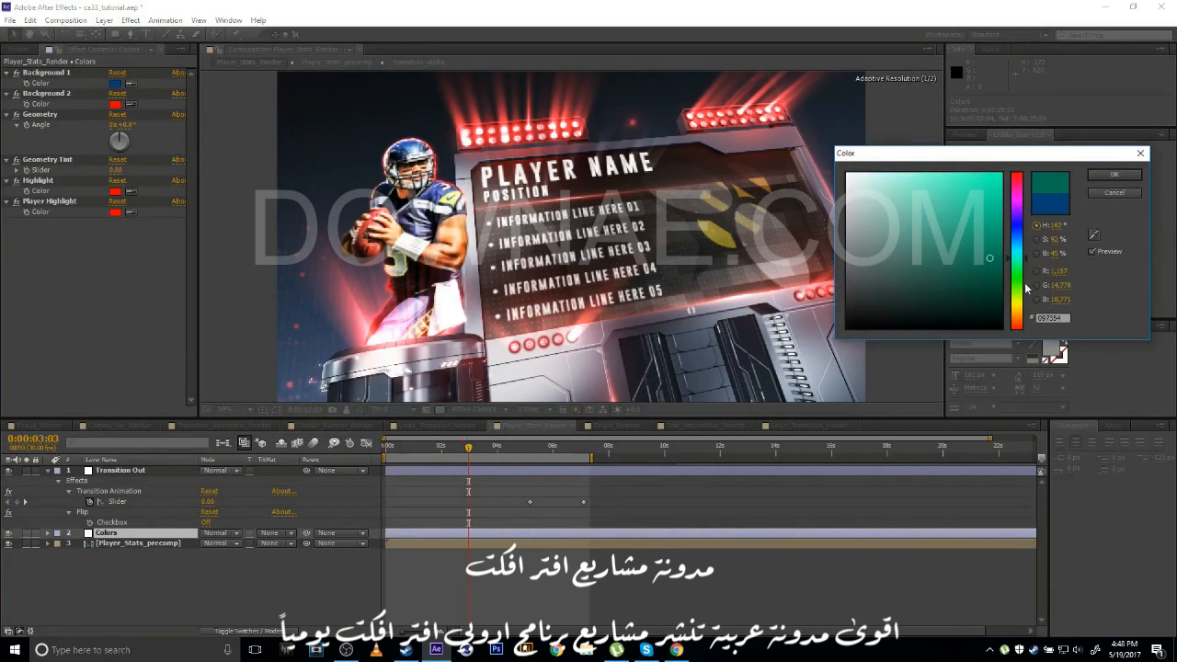
{"action": "left_click", "coordinate": [1114, 174]}
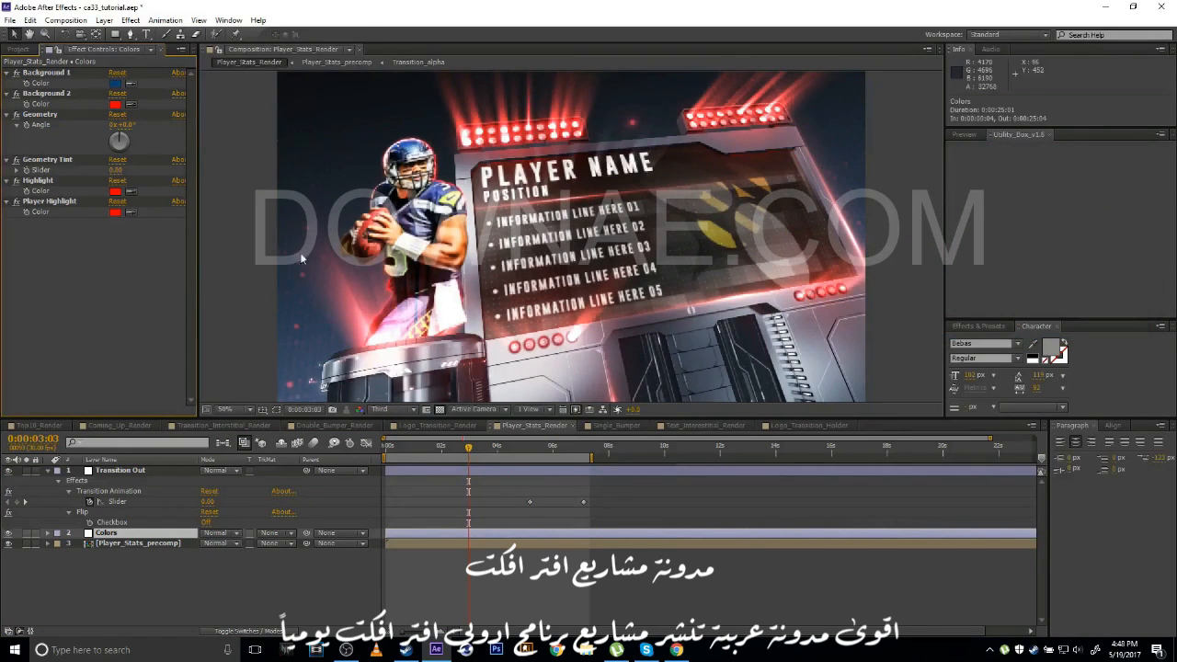
{"action": "left_click", "coordinate": [115, 104]}
{"action": "mouse_move", "coordinate": [1014, 245]}
{"action": "left_mouse_down"}
{"action": "mouse_move", "coordinate": [1017, 288]}
{"action": "mouse_move", "coordinate": [1017, 250]}
{"action": "left_mouse_up"}
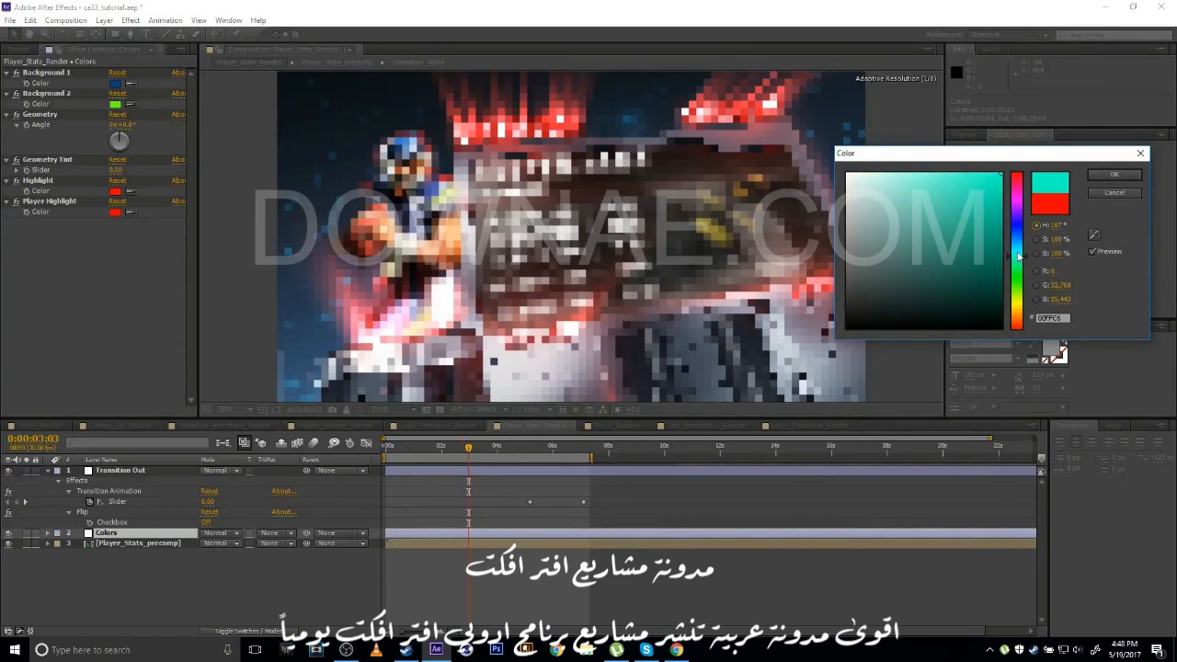
{"action": "left_click", "coordinate": [1114, 175]}
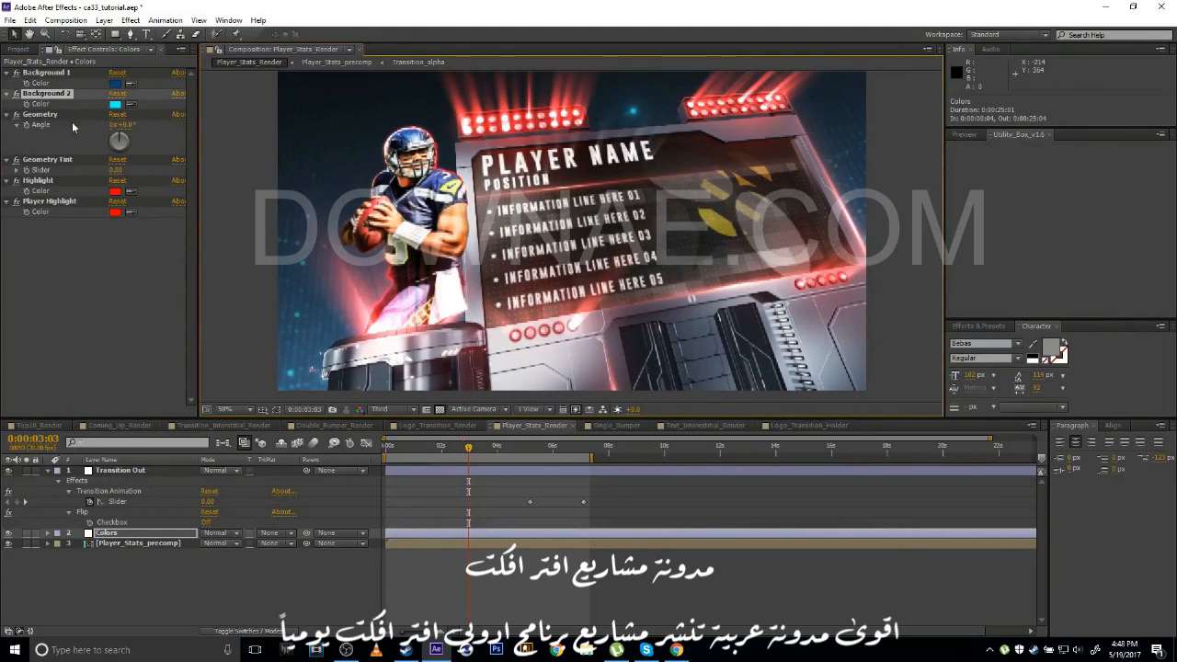
Go through the Geometry and Geometry Tint effects and set the Highlight color to blue.
{"action": "left_click", "coordinate": [48, 115]}
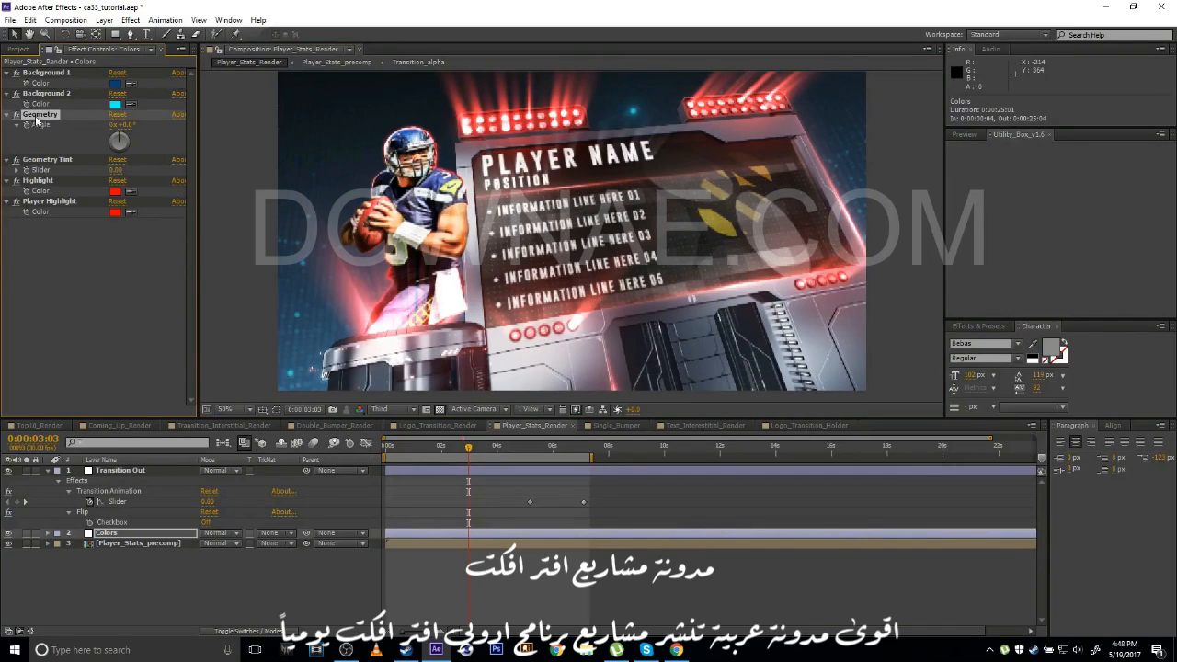
{"action": "left_click", "coordinate": [46, 160]}
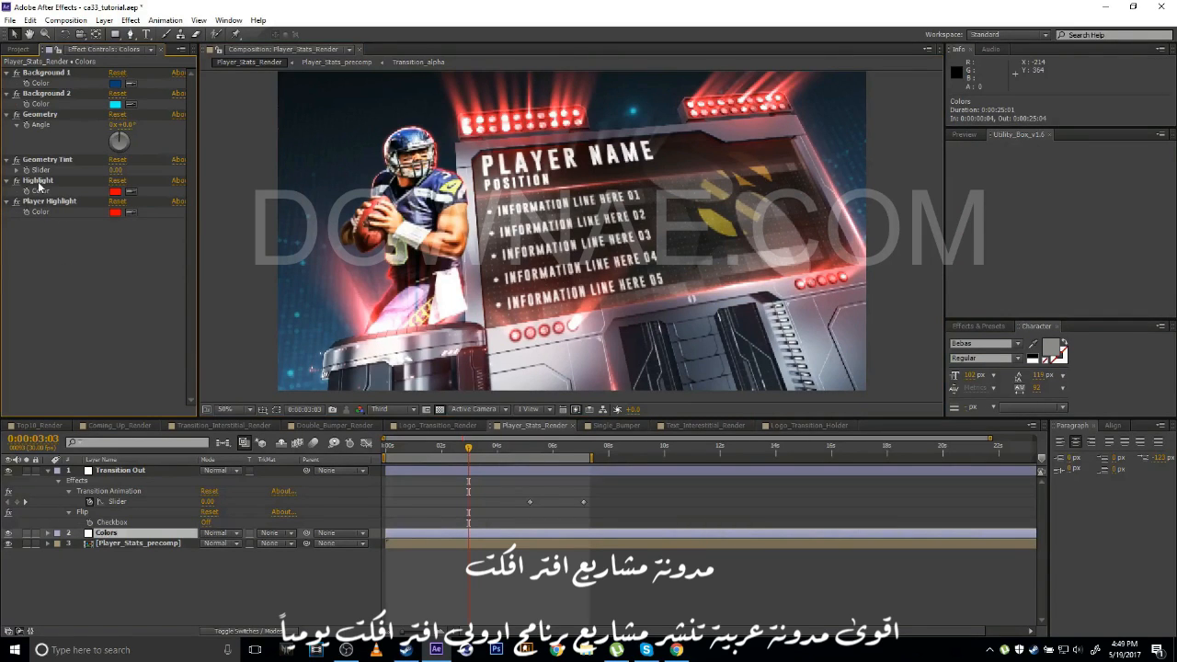
{"action": "left_click", "coordinate": [37, 181]}
{"action": "left_click", "coordinate": [115, 190]}
{"action": "left_click_drag", "start_coordinate": [1009, 251], "coordinate": [1039, 230]}
{"action": "left_click", "coordinate": [1113, 174]}
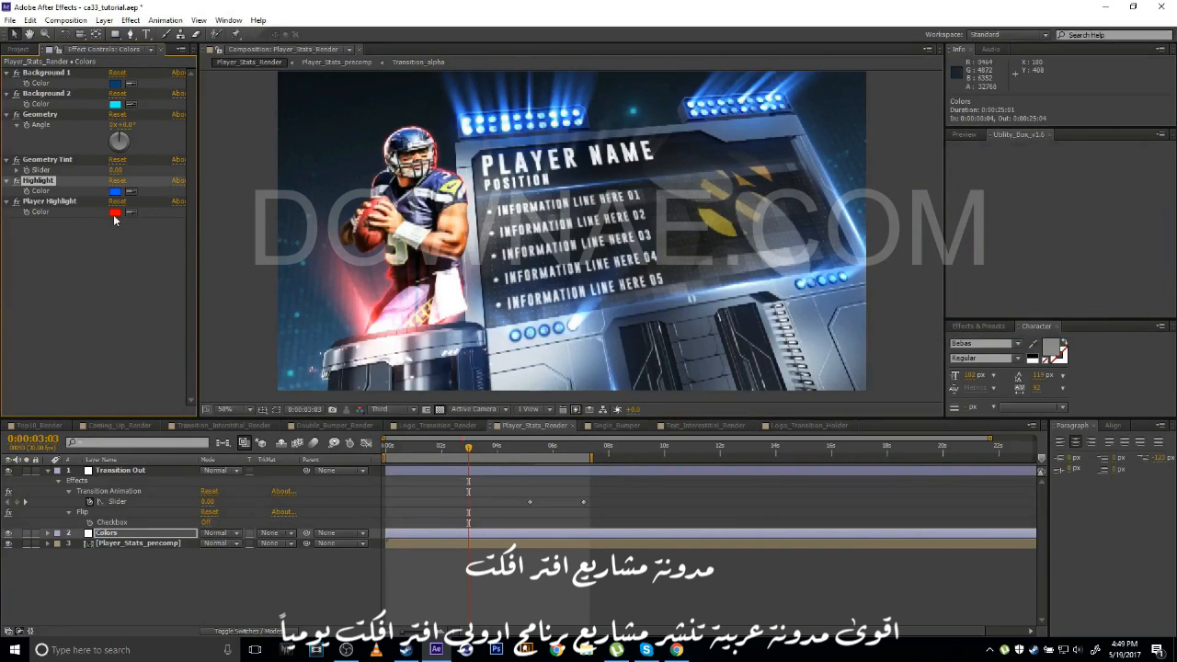
Set the Player Highlight color to green.
{"action": "left_click", "coordinate": [115, 215]}
{"action": "left_click_drag", "start_coordinate": [1018, 255], "coordinate": [1019, 290]}
{"action": "left_click", "coordinate": [1098, 178]}
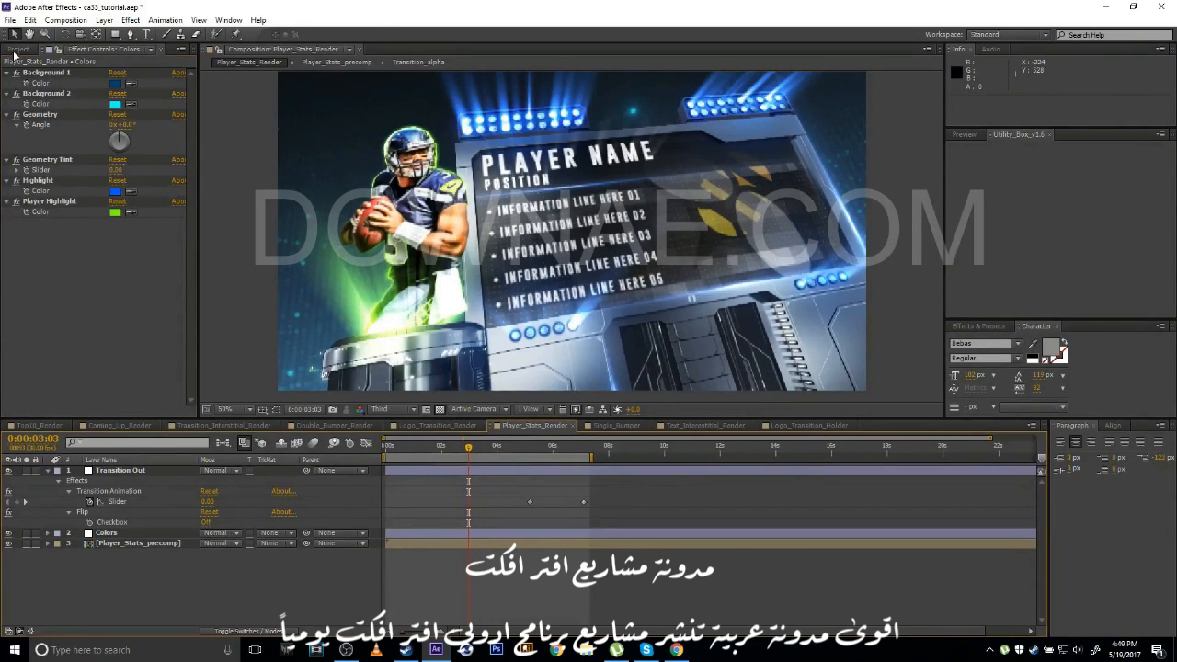
Expand Player_Stats' Holders folder with its Media and Text subfolders and select Player_Holder.
{"action": "left_click", "coordinate": [17, 48]}
{"action": "left_click", "coordinate": [28, 251]}
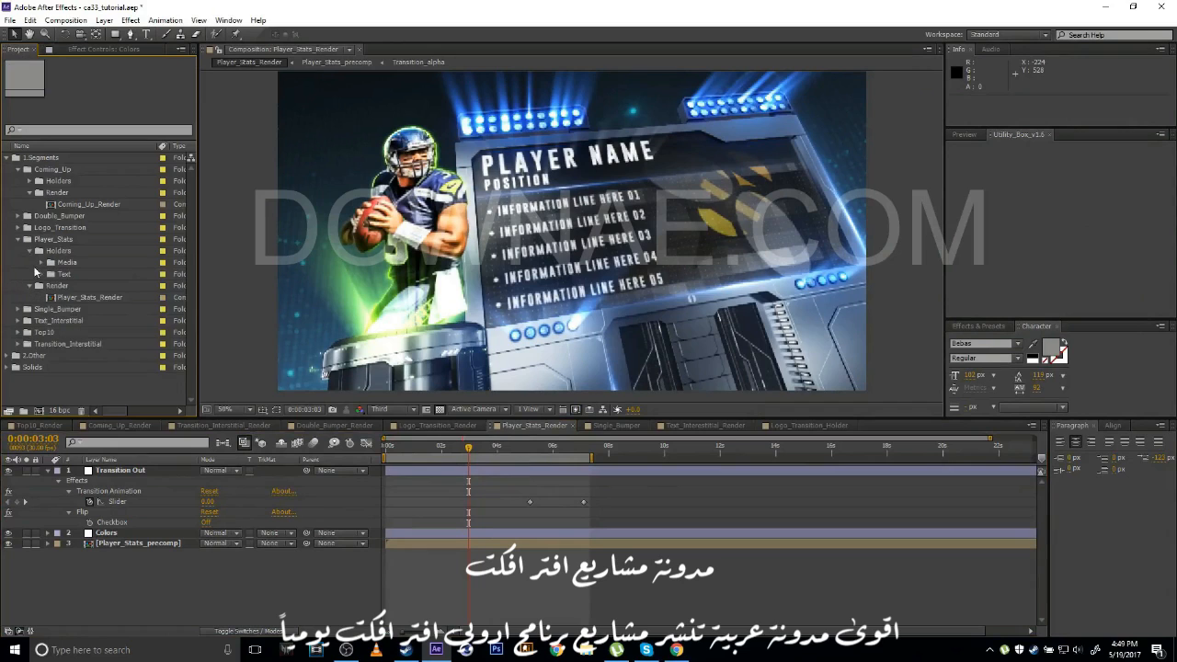
{"action": "left_click", "coordinate": [41, 263]}
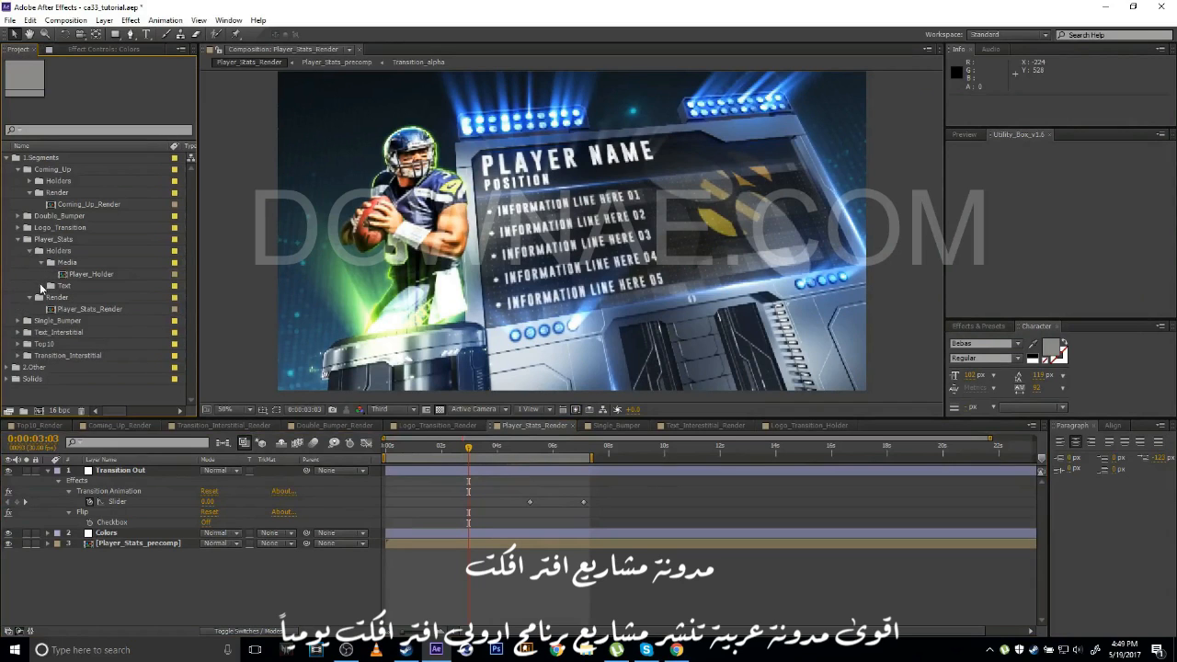
{"action": "left_click", "coordinate": [40, 286]}
{"action": "left_click", "coordinate": [79, 276]}
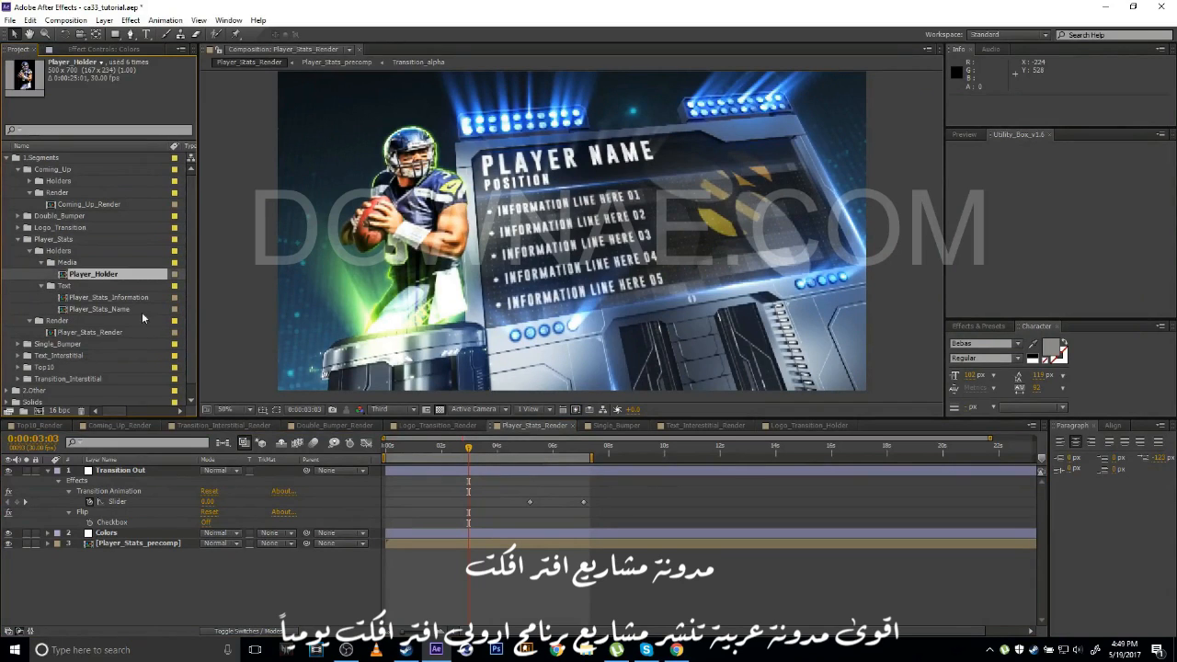
Open the Player_Stats_Information text composition and set its preview resolution to Full.
{"action": "left_click", "coordinate": [102, 300]}
{"action": "left_click", "coordinate": [113, 312]}
{"action": "left_click", "coordinate": [42, 312]}
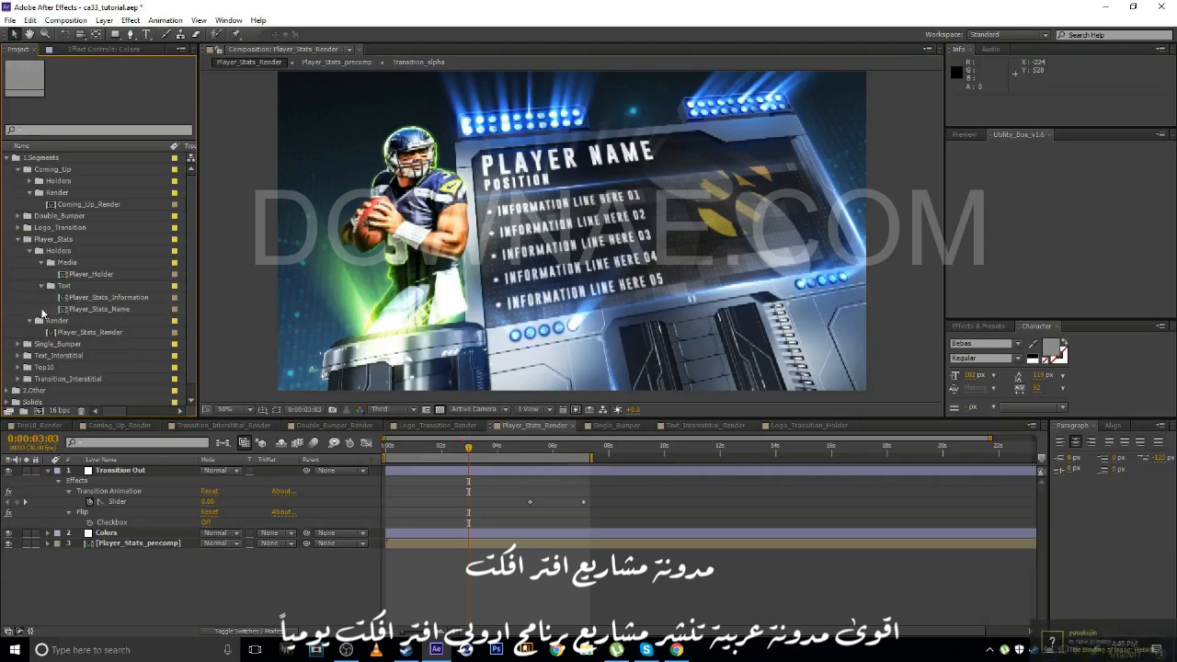
{"action": "left_click", "coordinate": [114, 298]}
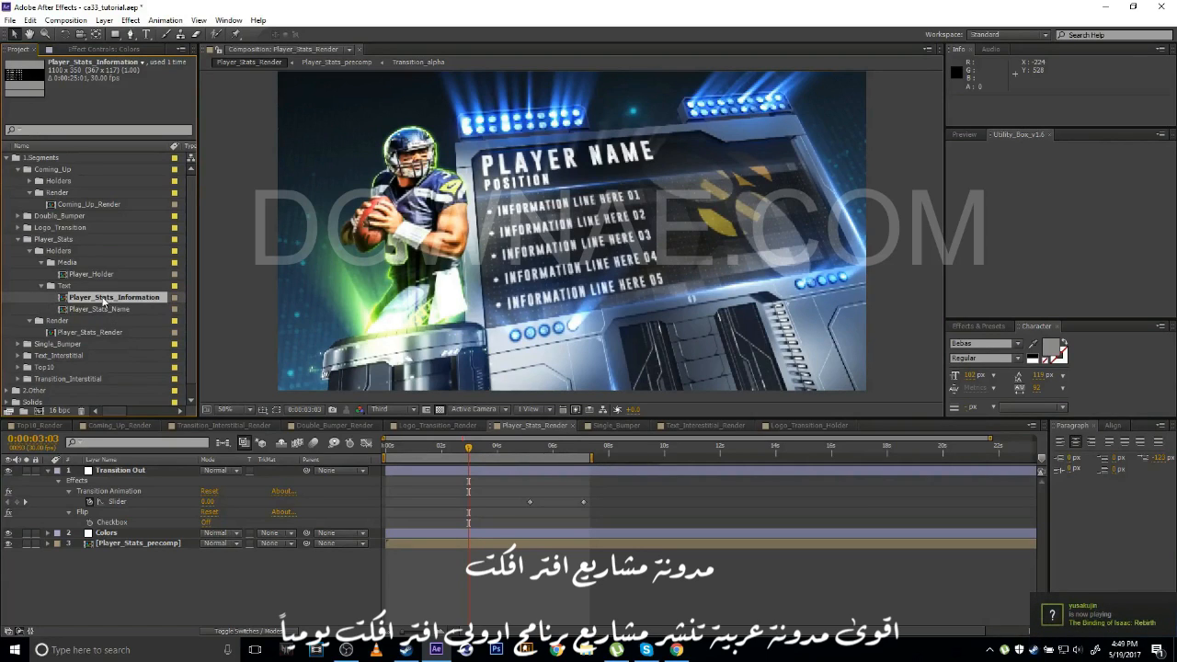
{"action": "double_click", "coordinate": [104, 299]}
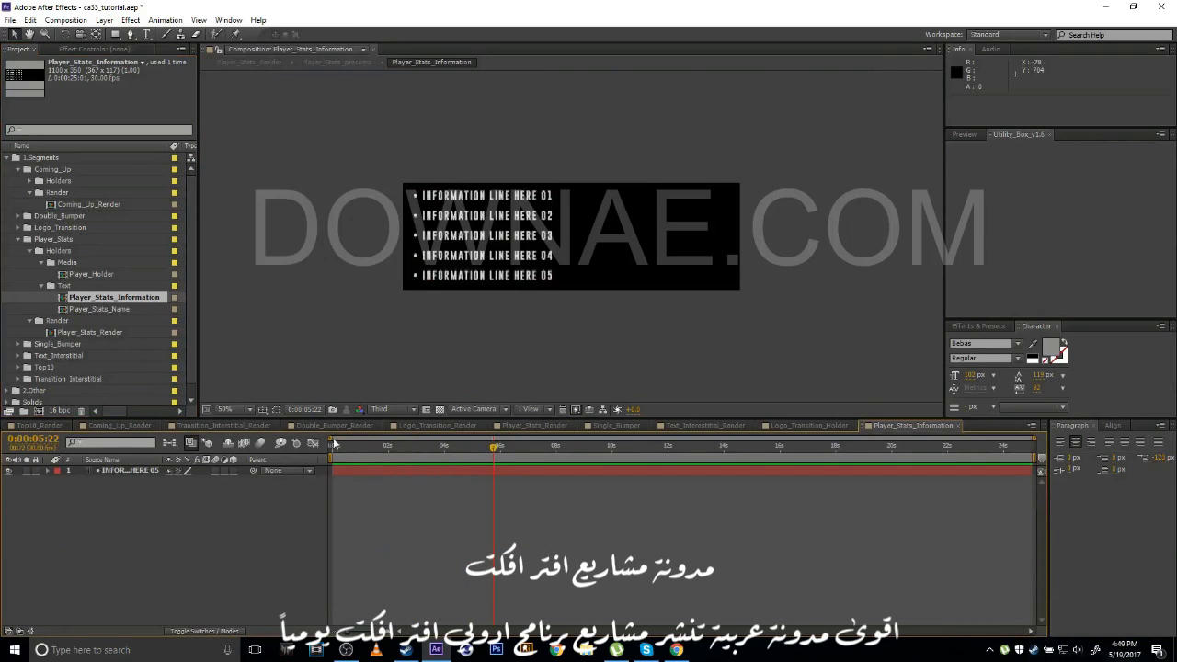
{"action": "left_click", "coordinate": [394, 409]}
{"action": "left_click", "coordinate": [391, 417]}
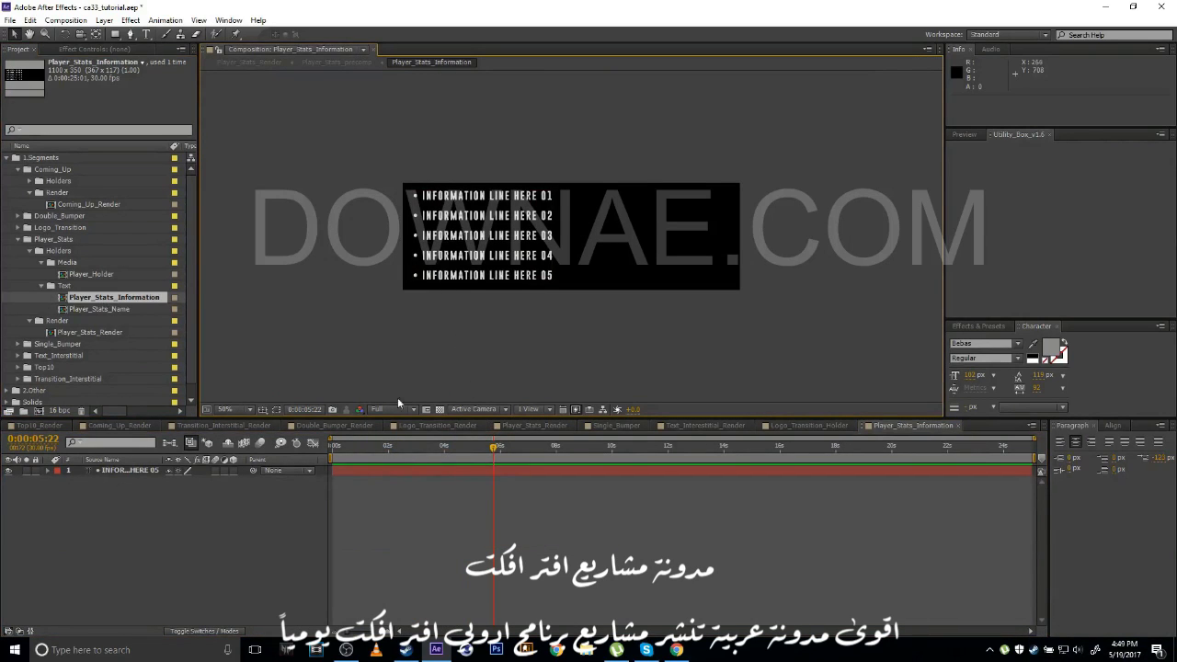
Open Player_Stats_Name at Full preview resolution and highlight its POSITION and PLAYER NAME text layers, leaving both deselected.
{"action": "double_click", "coordinate": [97, 309]}
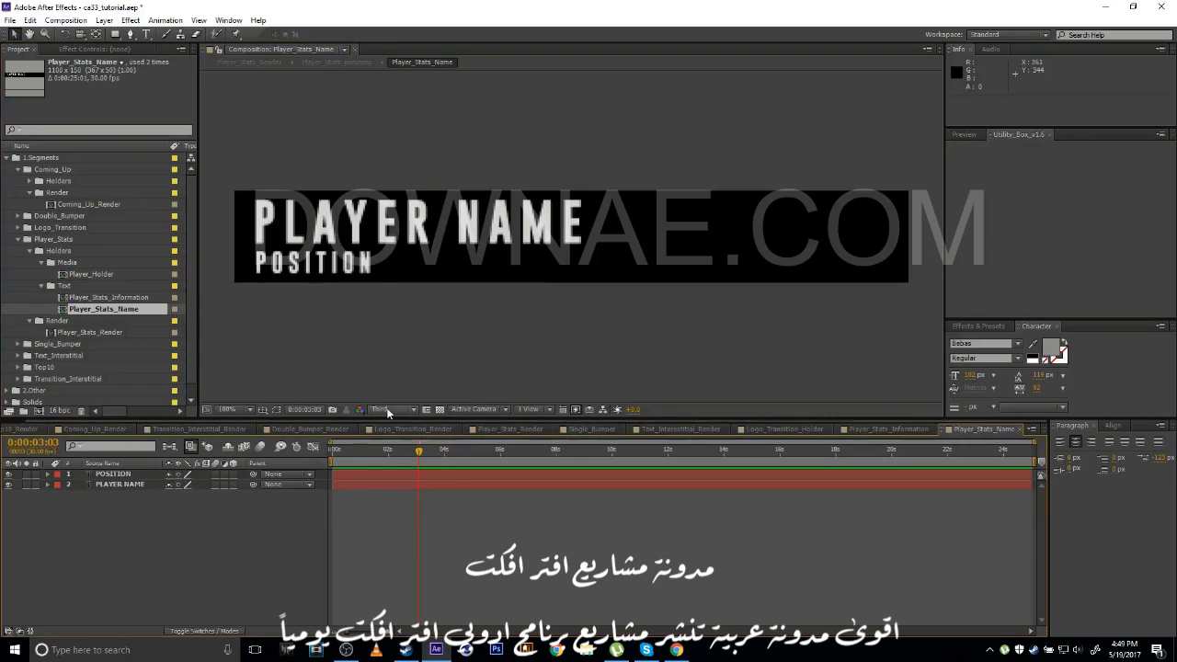
{"action": "left_click", "coordinate": [387, 411]}
{"action": "left_click", "coordinate": [395, 436]}
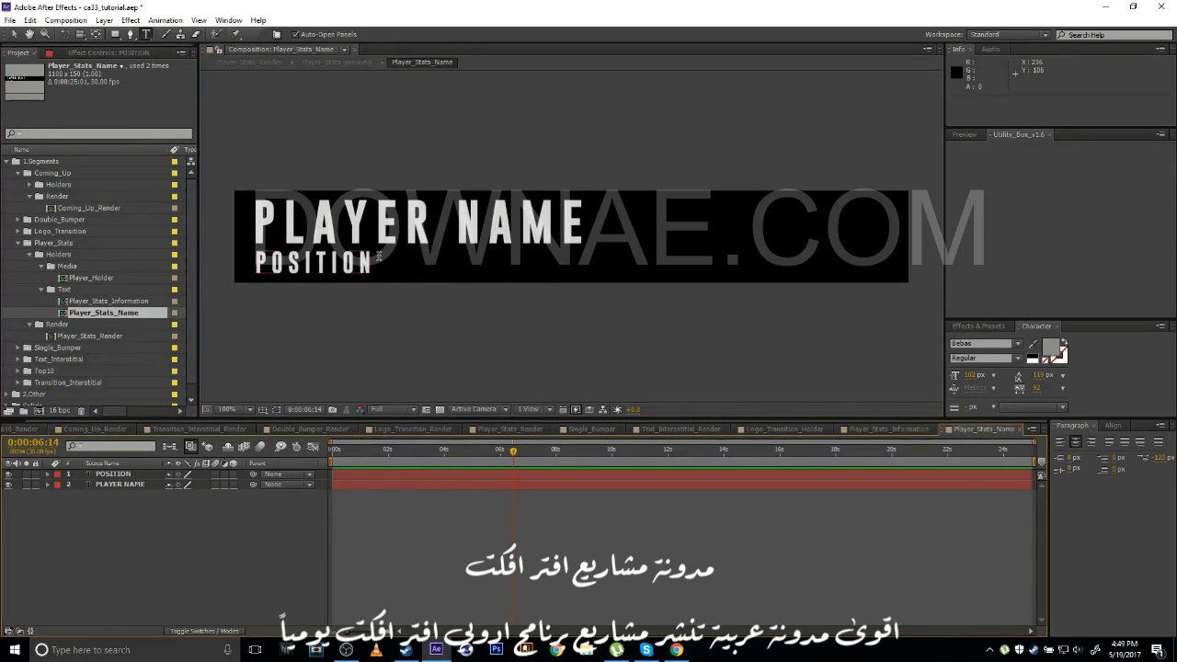
{"action": "left_click_drag", "start_coordinate": [143, 524], "coordinate": [100, 467]}
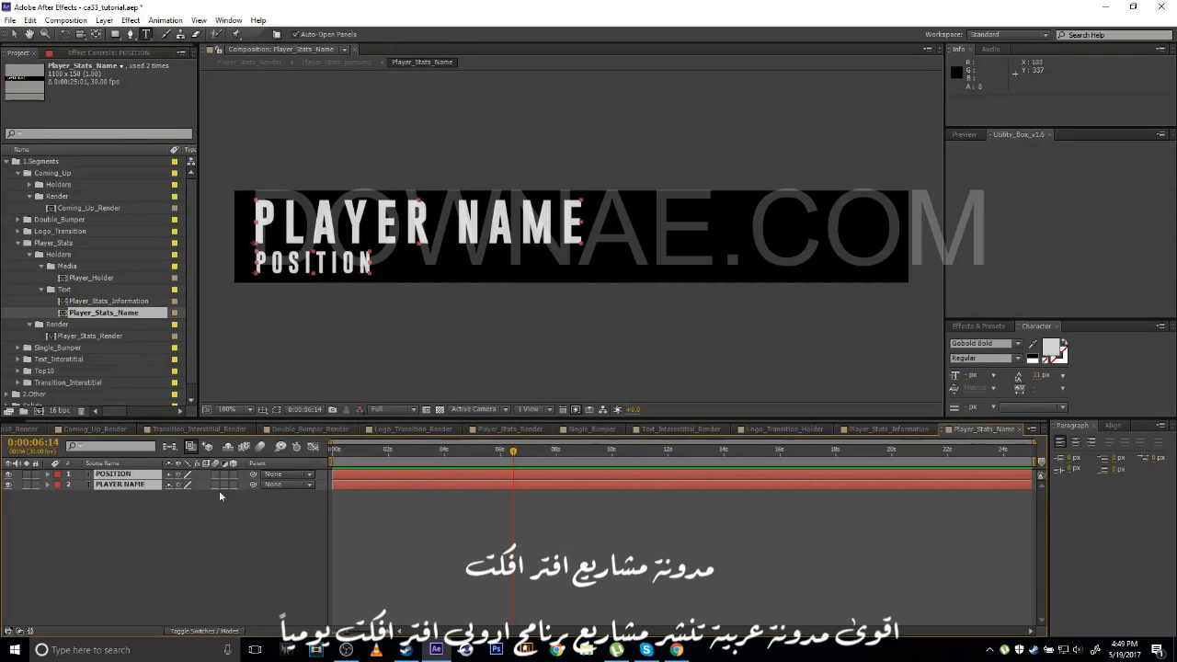
{"action": "left_click", "coordinate": [465, 524]}
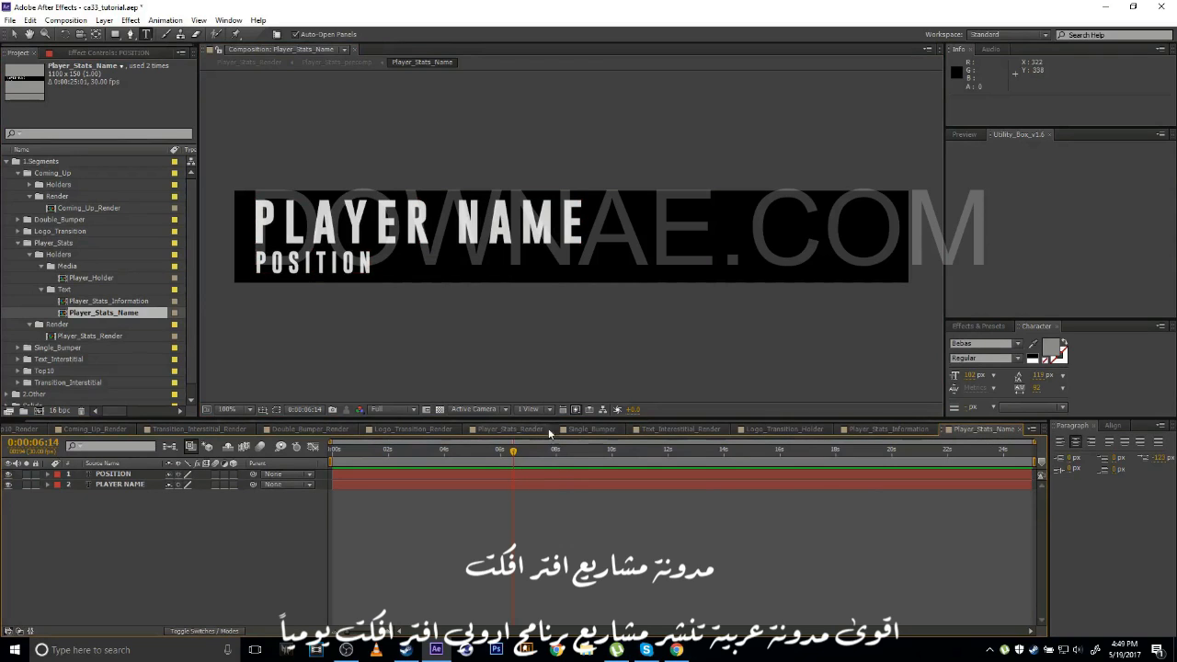
Open the Player_Holder media composition and set its preview resolution to Full.
{"action": "left_click", "coordinate": [85, 280]}
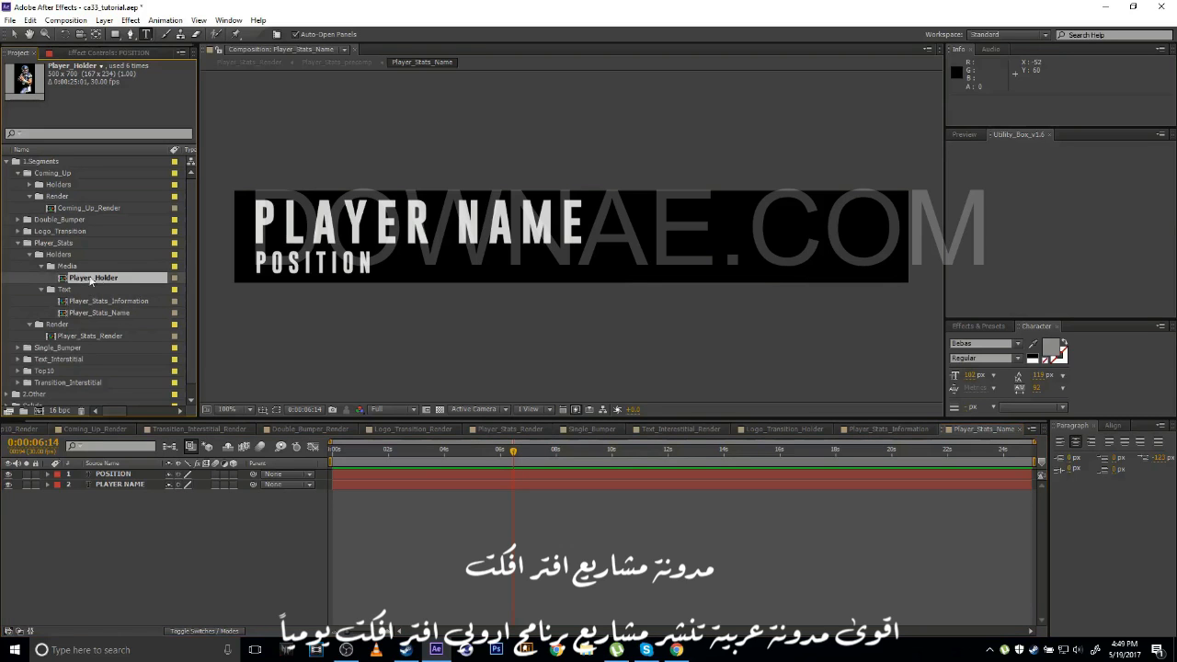
{"action": "double_click", "coordinate": [99, 278]}
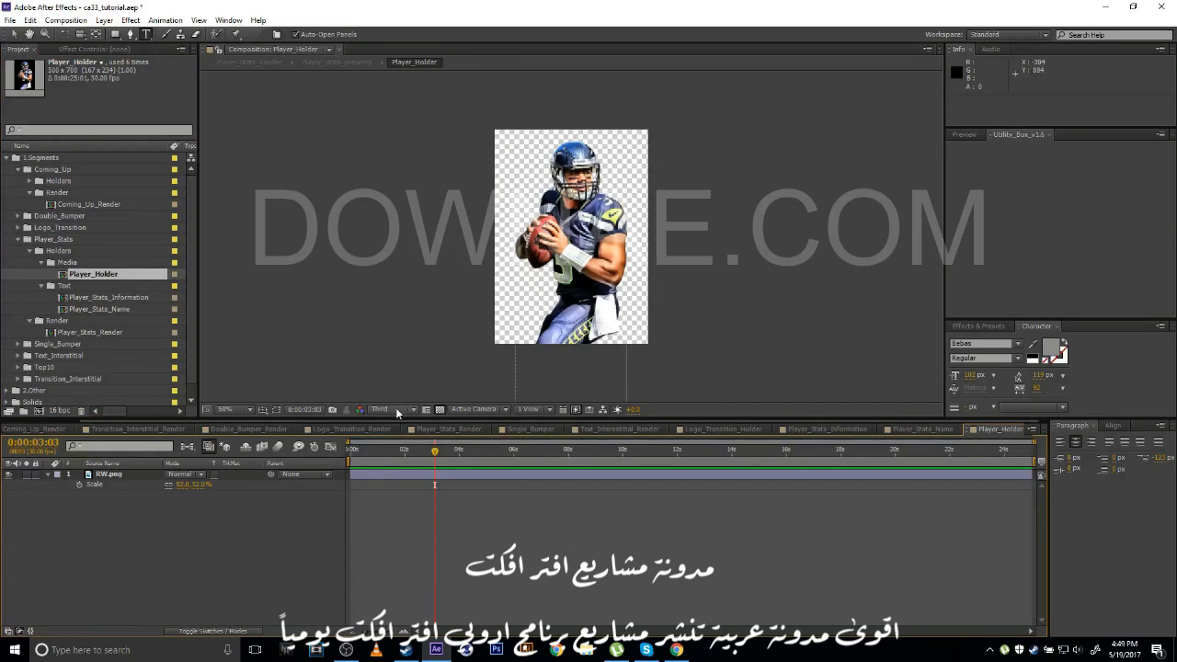
{"action": "left_click", "coordinate": [395, 408]}
{"action": "left_click", "coordinate": [392, 443]}
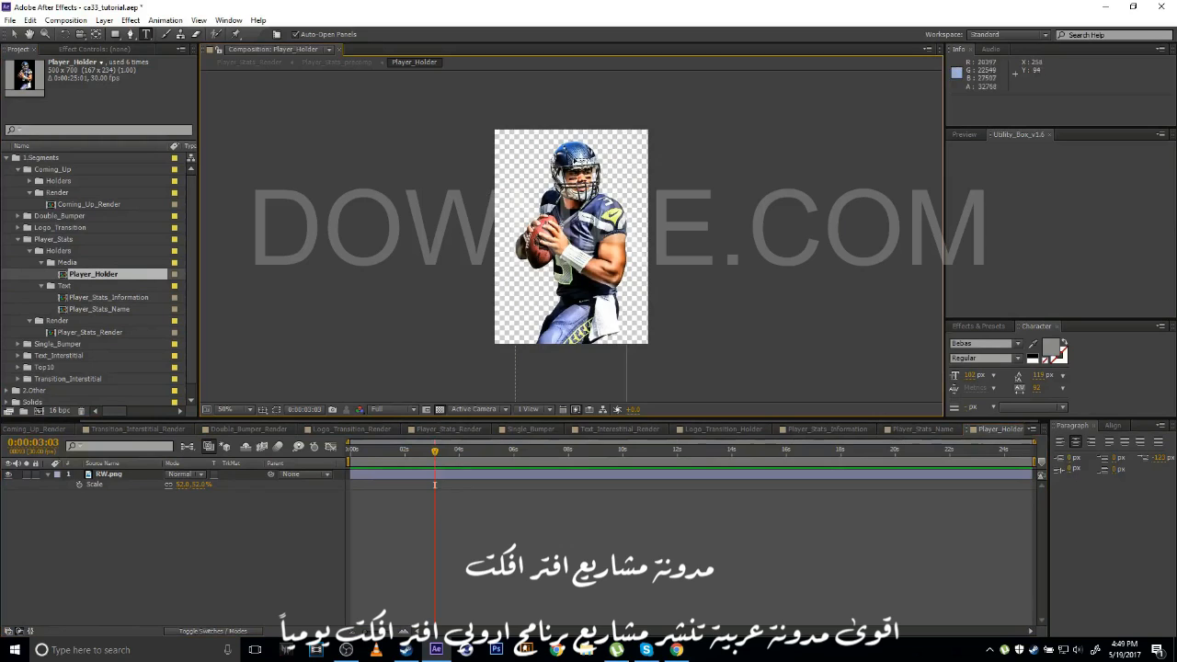
With the Pen tool, draw an open mask path on RW.png along the player's shoulder from the helmet to the upper sleeve.
{"action": "left_click", "coordinate": [397, 475]}
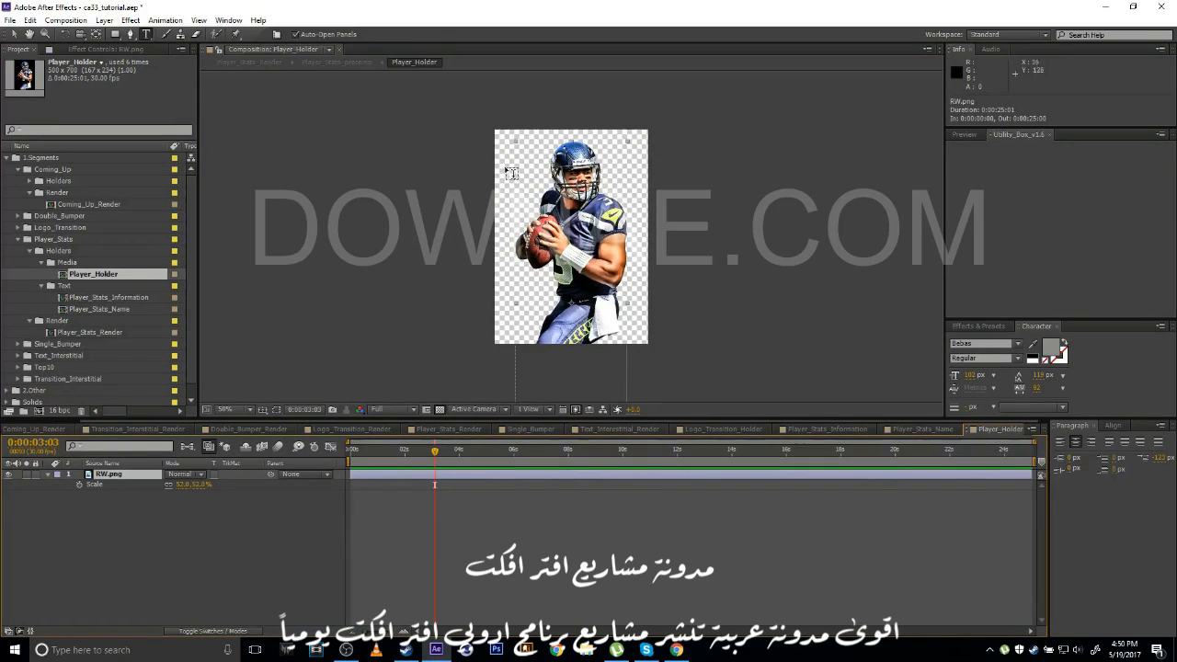
{"action": "key", "text": "period"}
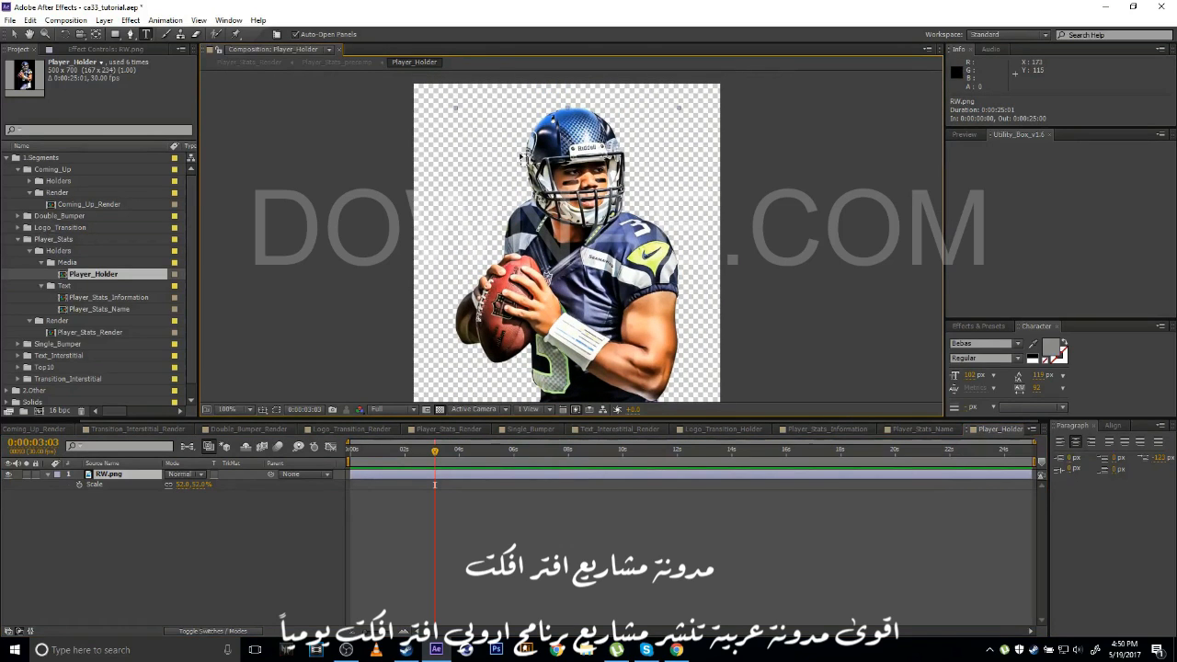
{"action": "left_click", "coordinate": [131, 36]}
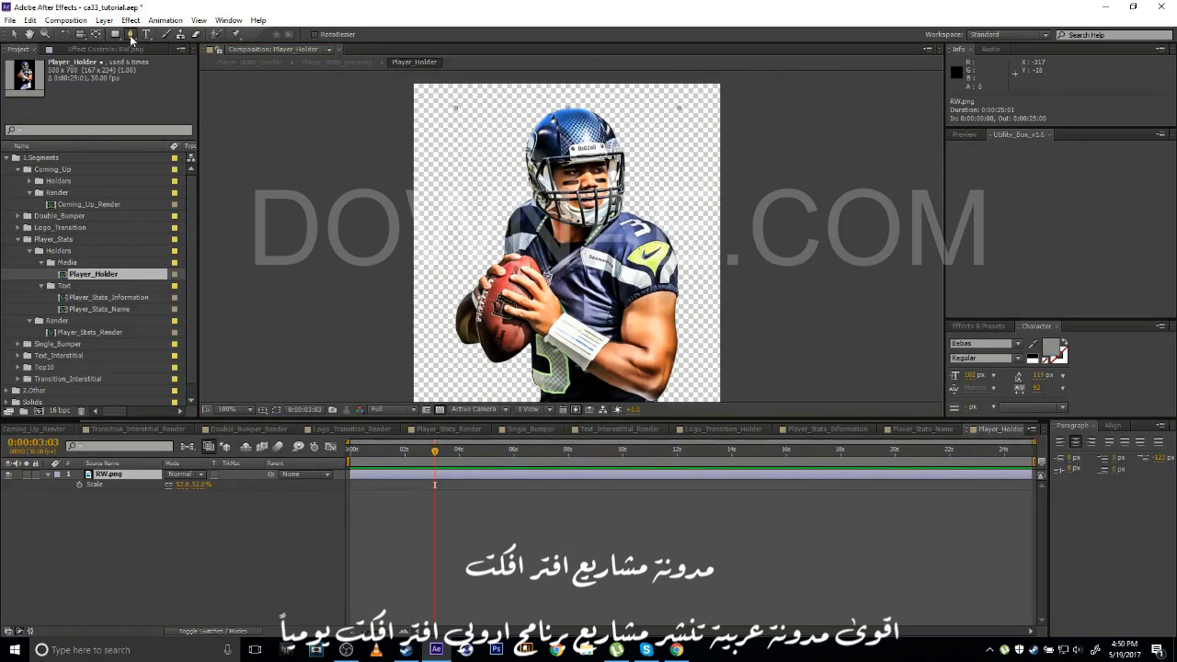
{"action": "scroll", "coordinate": [588, 207], "scroll_direction": "up", "scroll_amount": 3}
{"action": "left_click", "coordinate": [590, 232]}
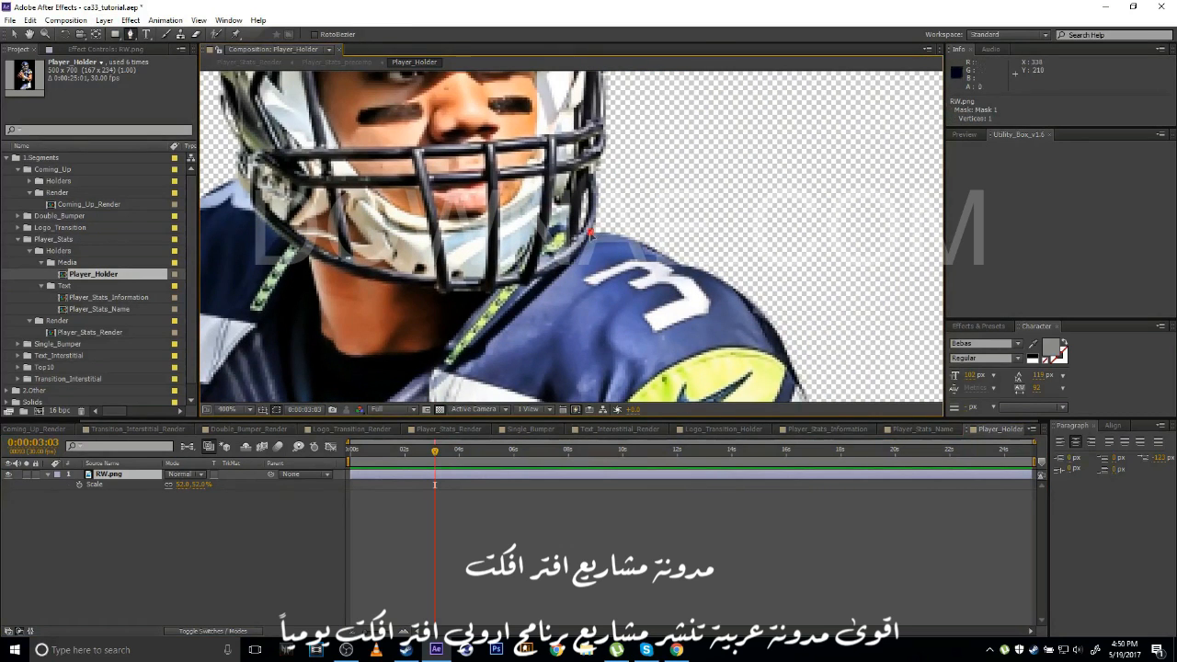
{"action": "left_click", "coordinate": [637, 245]}
{"action": "left_click", "coordinate": [667, 261]}
{"action": "left_click", "coordinate": [686, 270]}
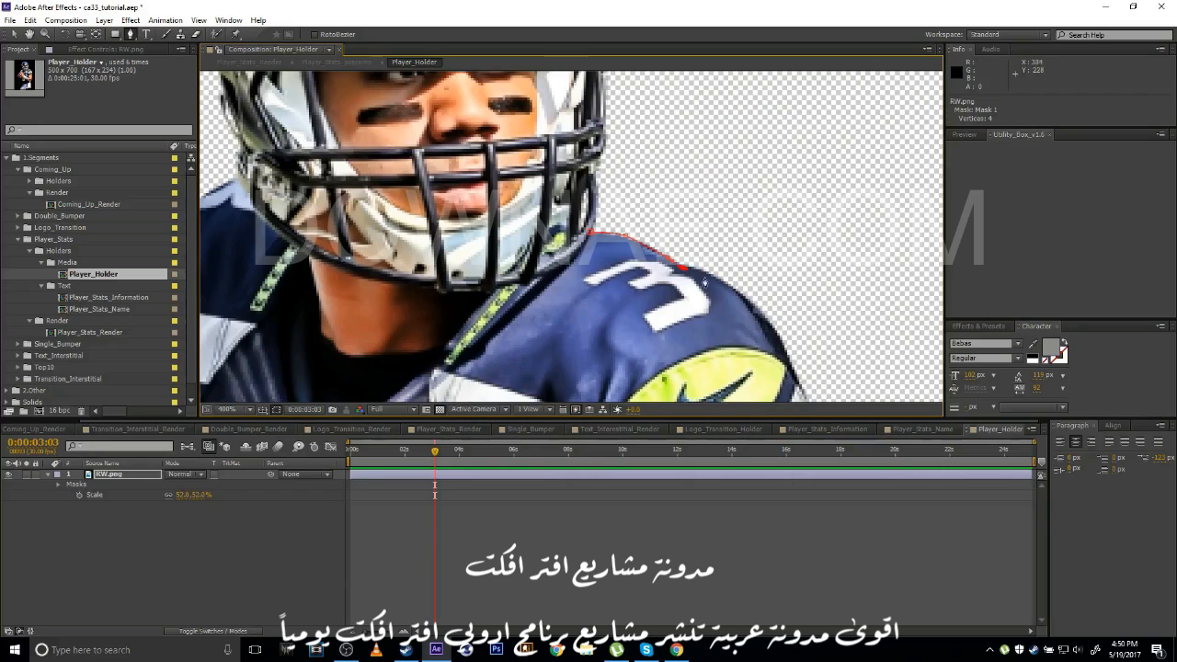
{"action": "scroll", "coordinate": [760, 315], "scroll_direction": "down", "scroll_amount": 1}
{"action": "left_click_drag", "start_coordinate": [707, 308], "coordinate": [684, 273]}
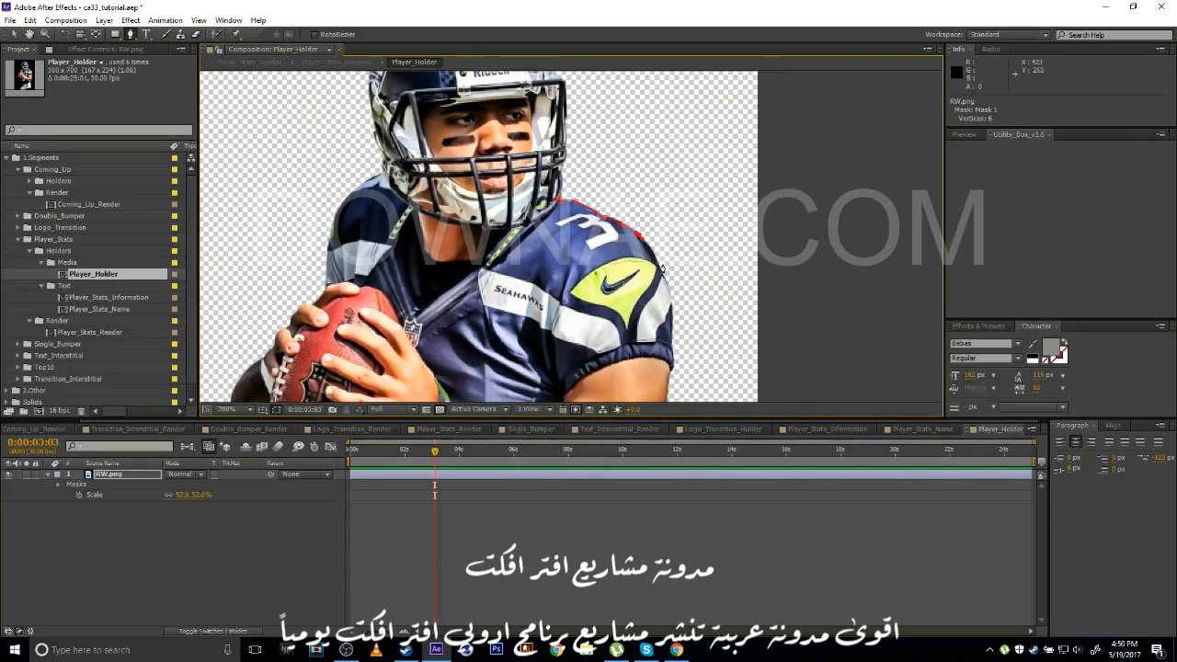
{"action": "left_click", "coordinate": [655, 267]}
{"action": "left_click", "coordinate": [661, 276]}
{"action": "scroll", "coordinate": [495, 220], "scroll_direction": "down", "scroll_amount": 1}
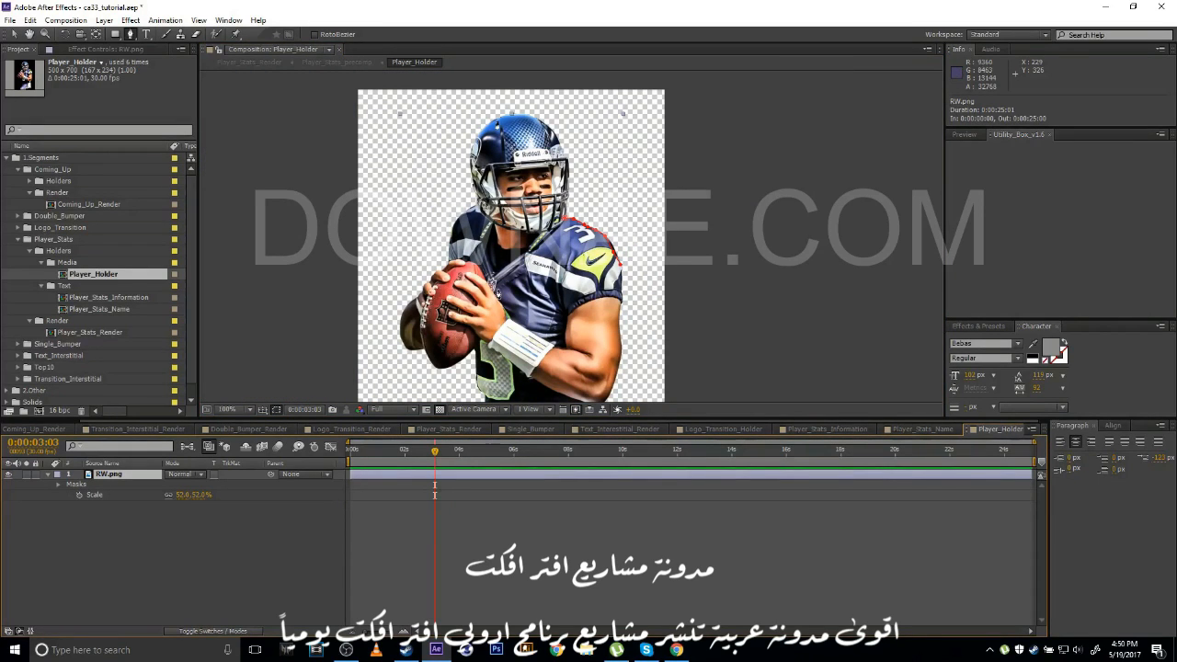
{"action": "scroll", "coordinate": [497, 291], "scroll_direction": "down", "scroll_amount": 1}
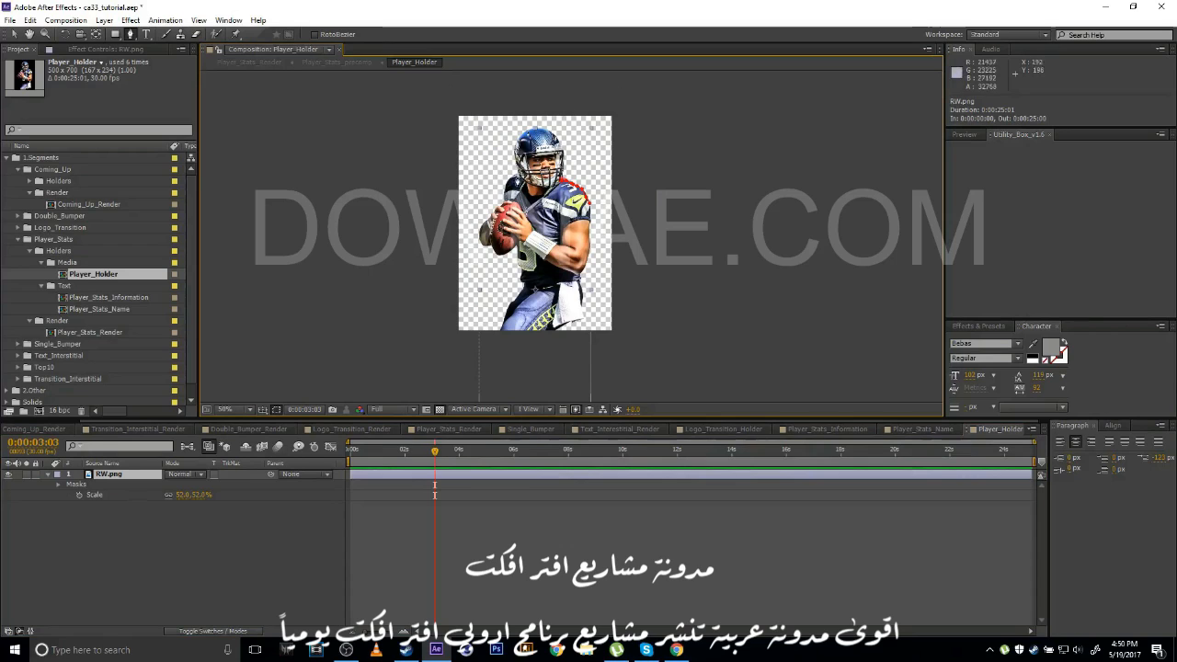
Expand the Single_Bumper folder and its Render subfolder, and open the Single_Bumper composition.
{"action": "left_click", "coordinate": [29, 315]}
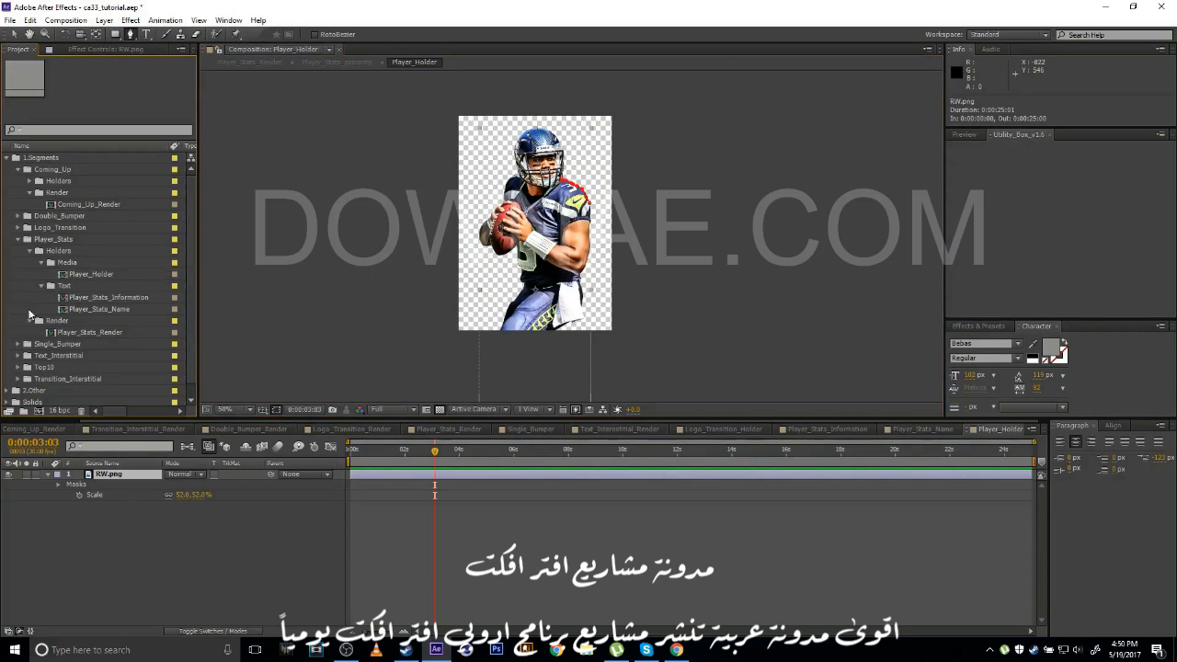
{"action": "left_click", "coordinate": [18, 344]}
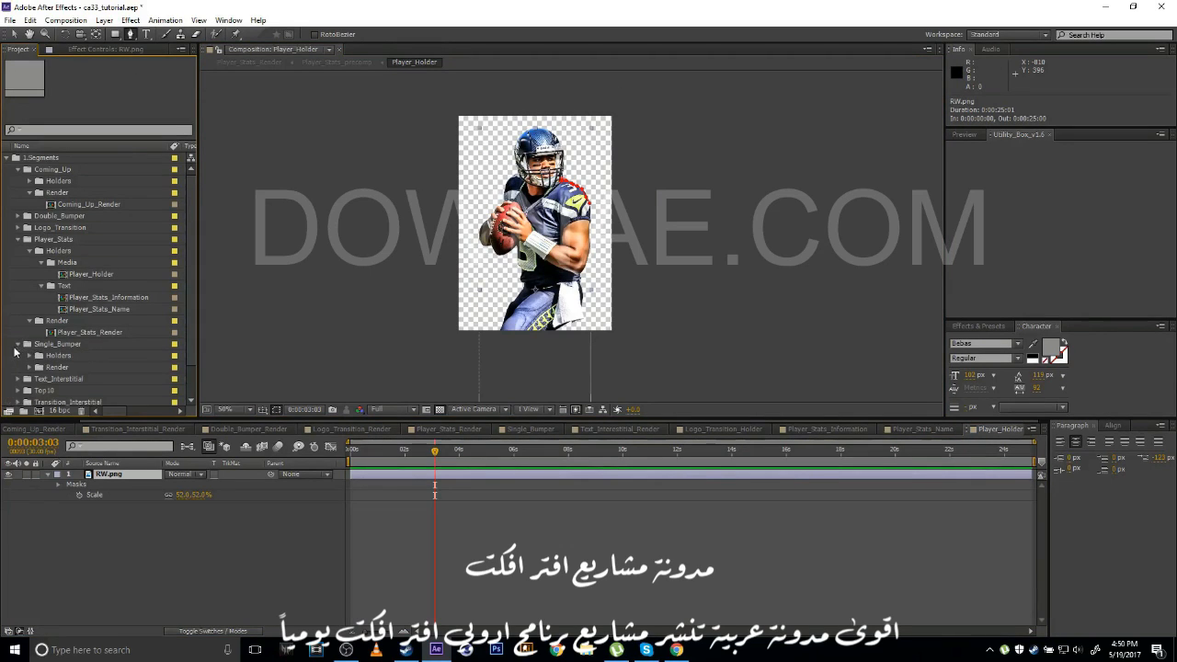
{"action": "scroll", "coordinate": [109, 262], "scroll_direction": "down", "scroll_amount": 3}
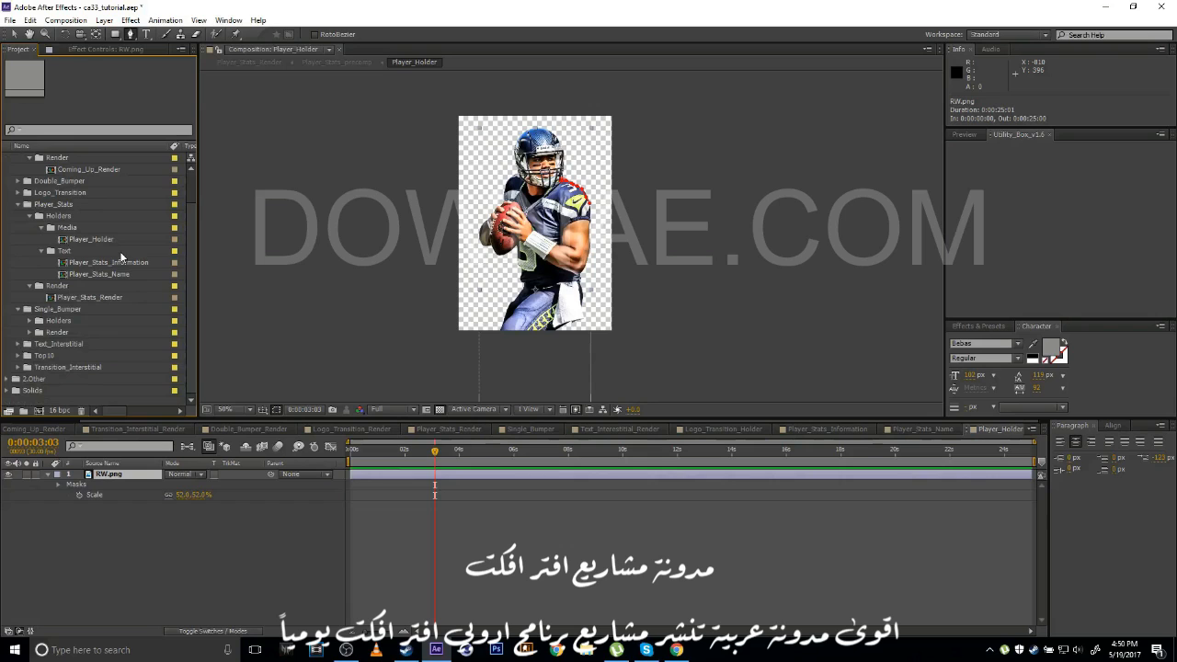
{"action": "left_click", "coordinate": [30, 333]}
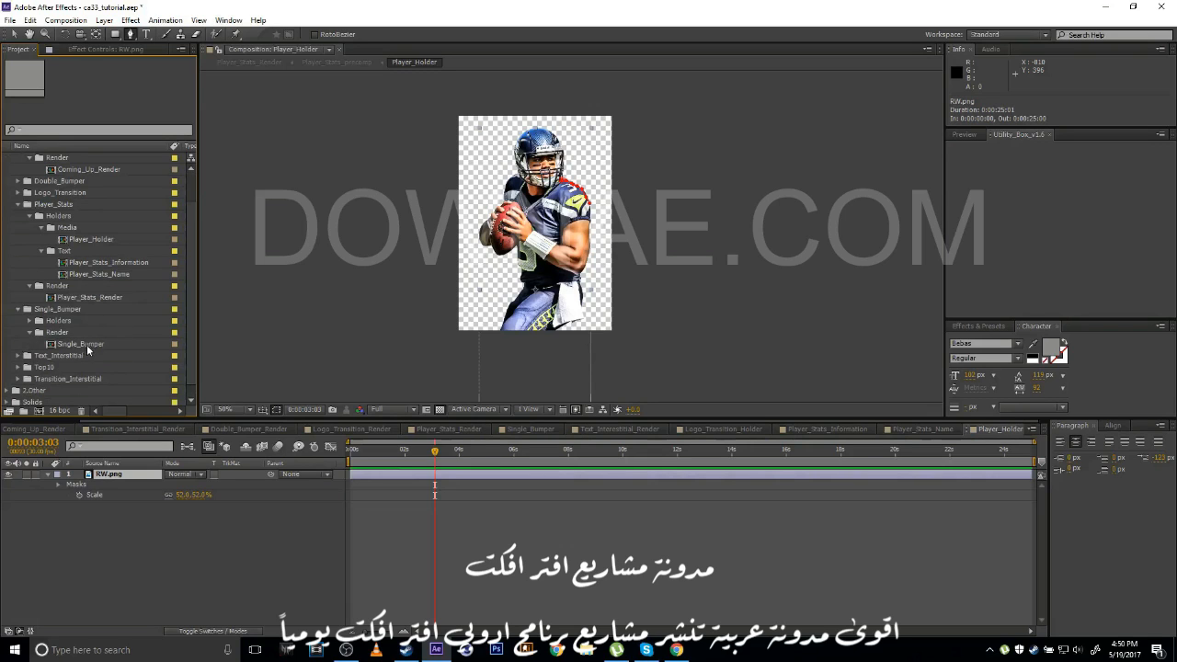
{"action": "left_click", "coordinate": [85, 344]}
{"action": "double_click", "coordinate": [101, 346]}
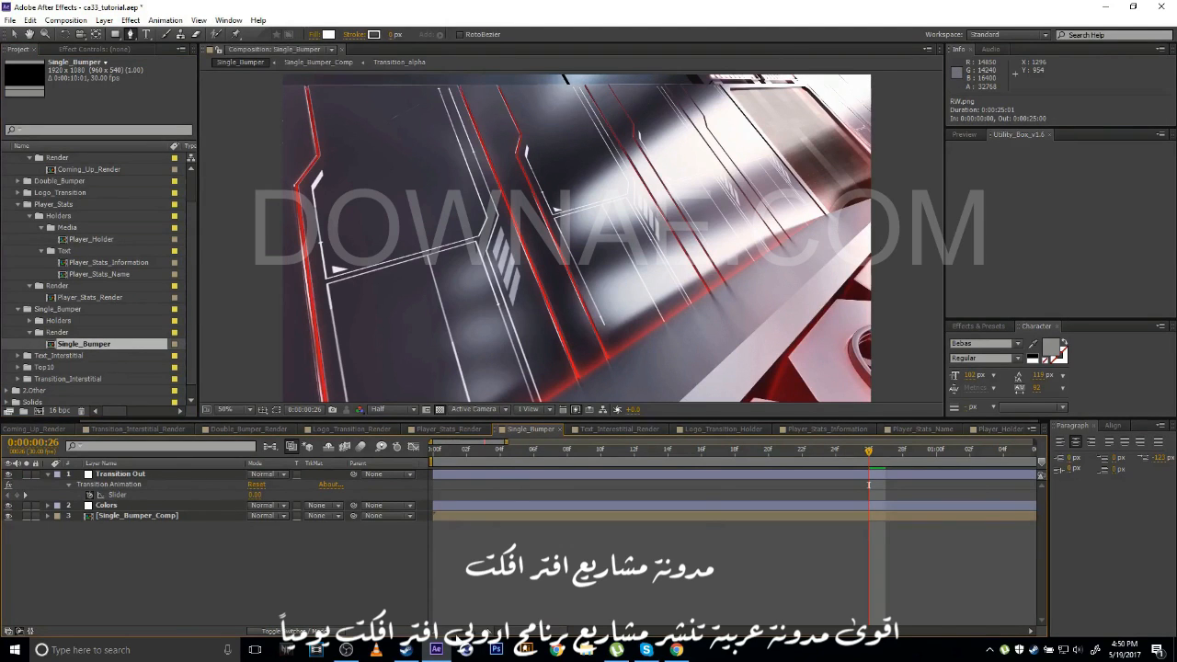
Show Single_Bumper's full time range, move to 0:00:02:28 and display the Transition Out layer's effects.
{"action": "key", "text": ";"}
{"action": "left_click", "coordinate": [608, 447]}
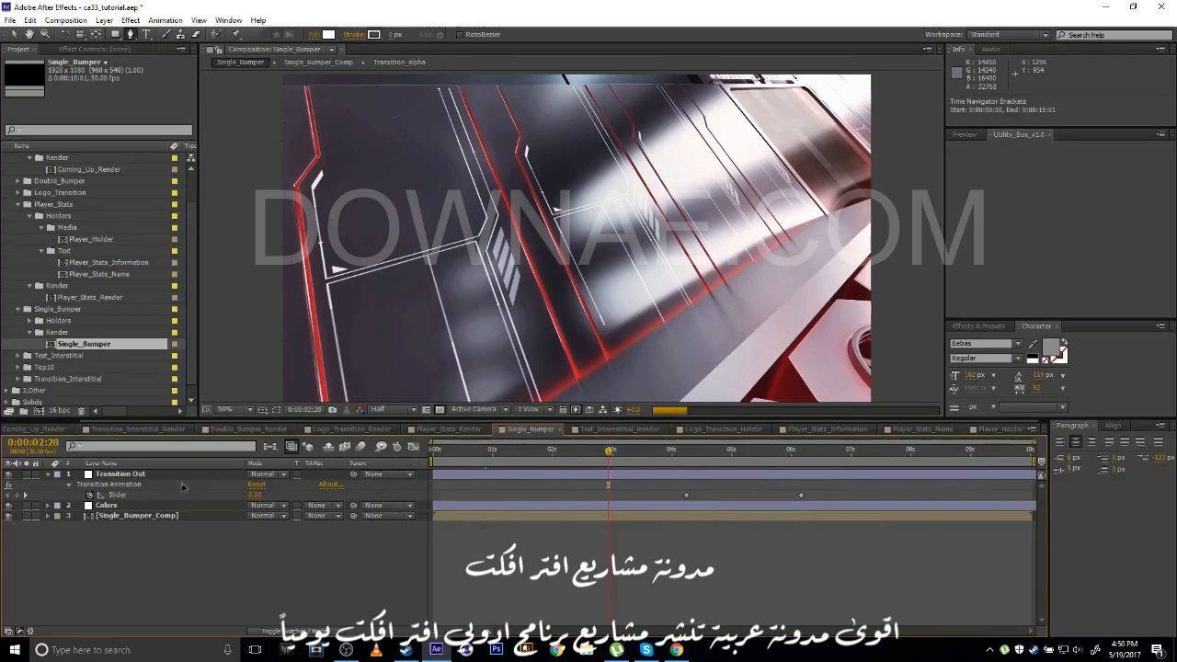
{"action": "left_click", "coordinate": [156, 476]}
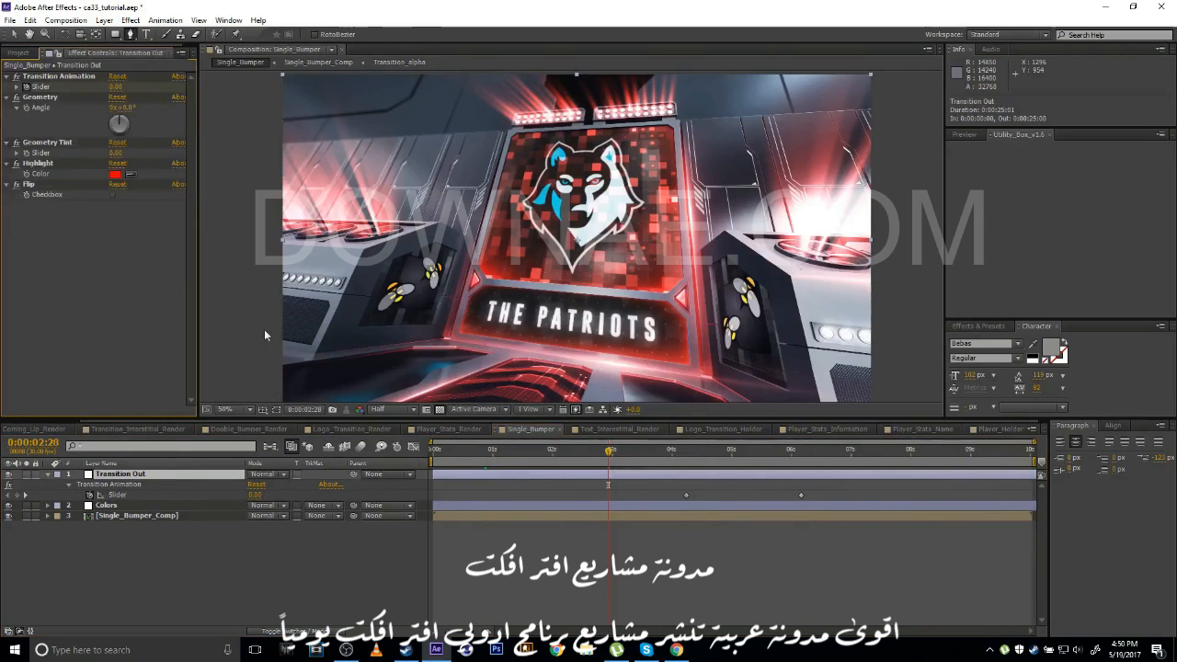
On Single_Bumper's Colors layer, set the Highlight color to green.
{"action": "left_click", "coordinate": [112, 506]}
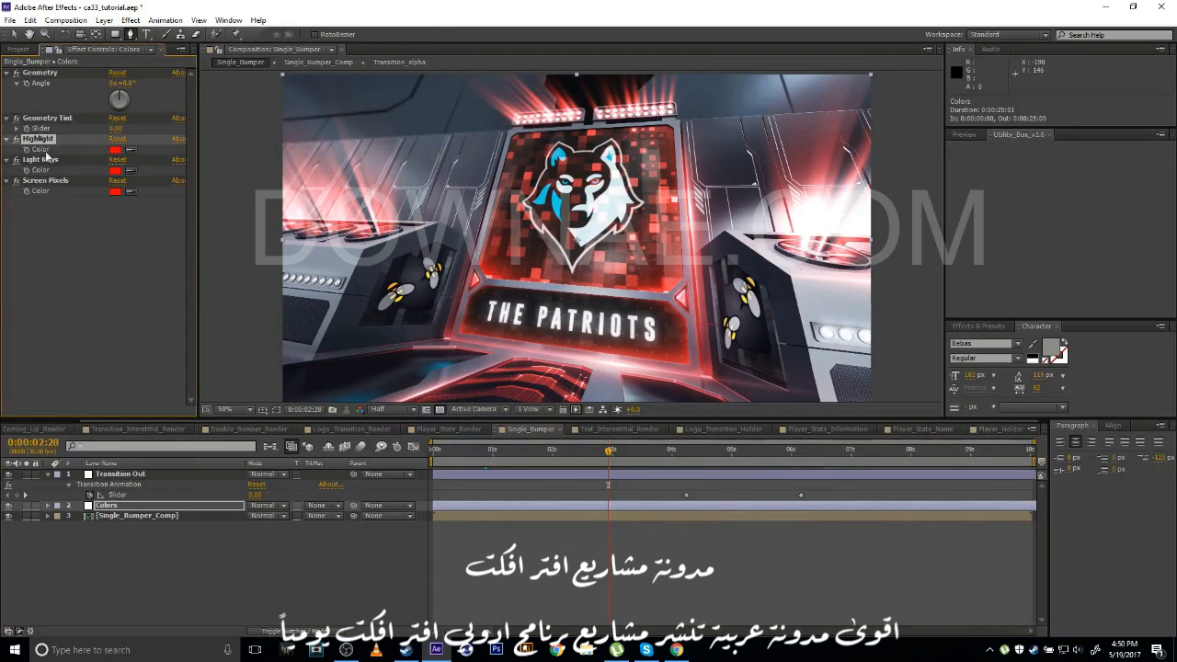
{"action": "left_click", "coordinate": [115, 149]}
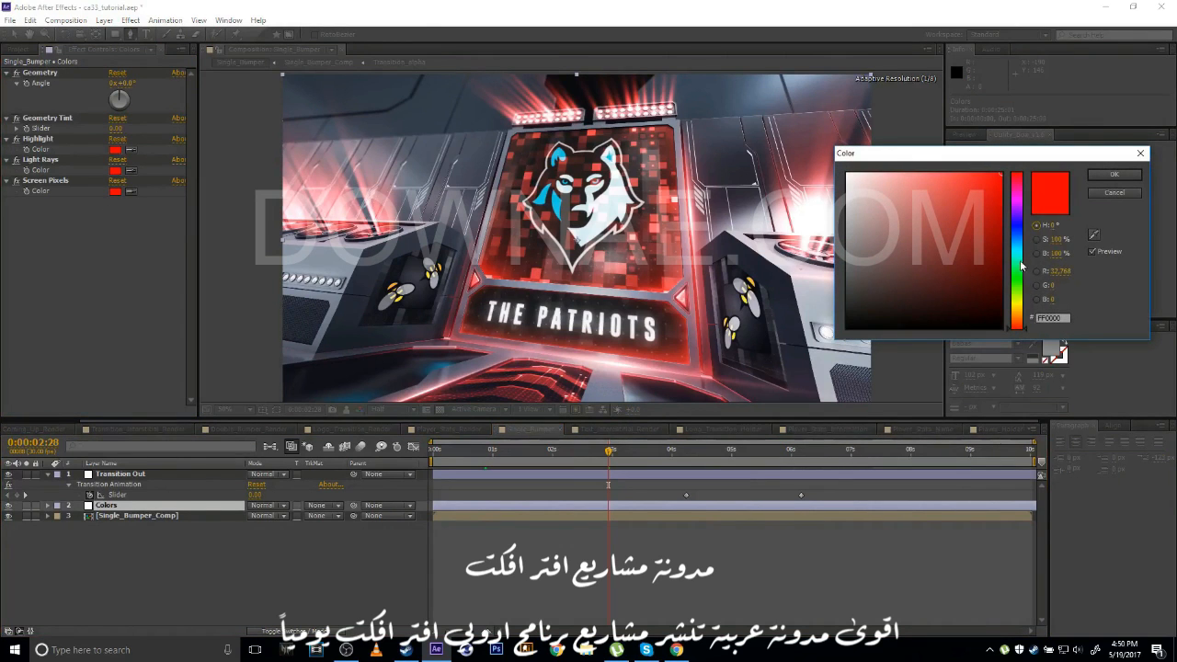
{"action": "left_click_drag", "start_coordinate": [1022, 267], "coordinate": [1022, 280]}
{"action": "left_click", "coordinate": [1111, 174]}
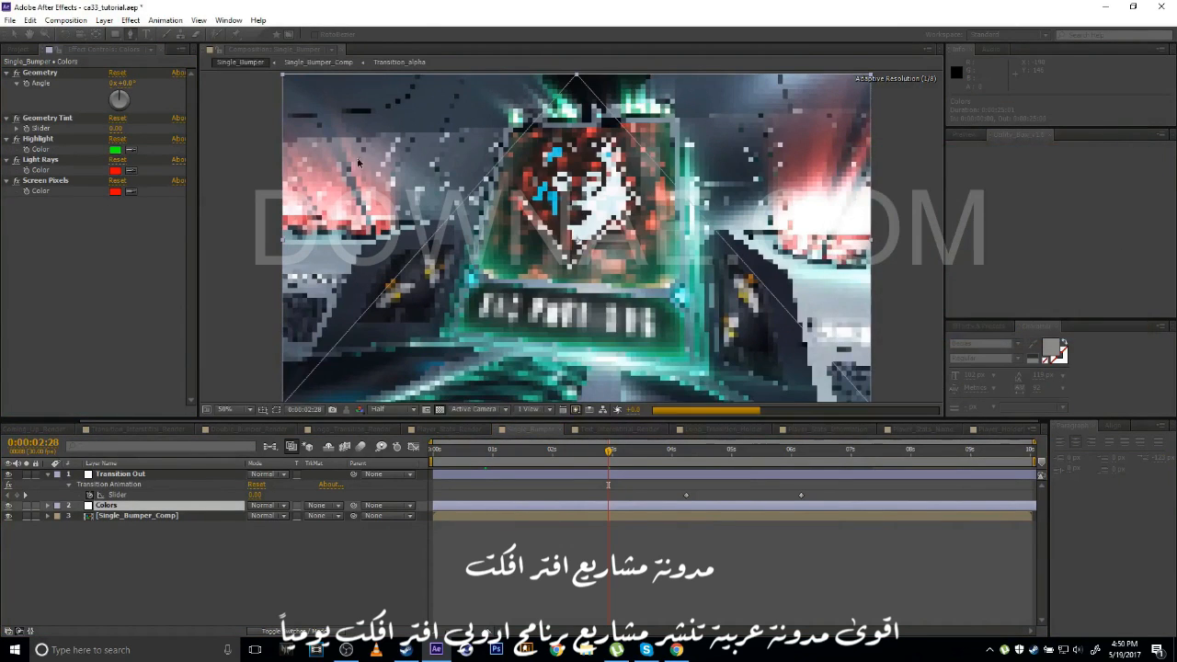
Set the Light Rays color to blue 008AFF on the Colors layer.
{"action": "left_click", "coordinate": [115, 171]}
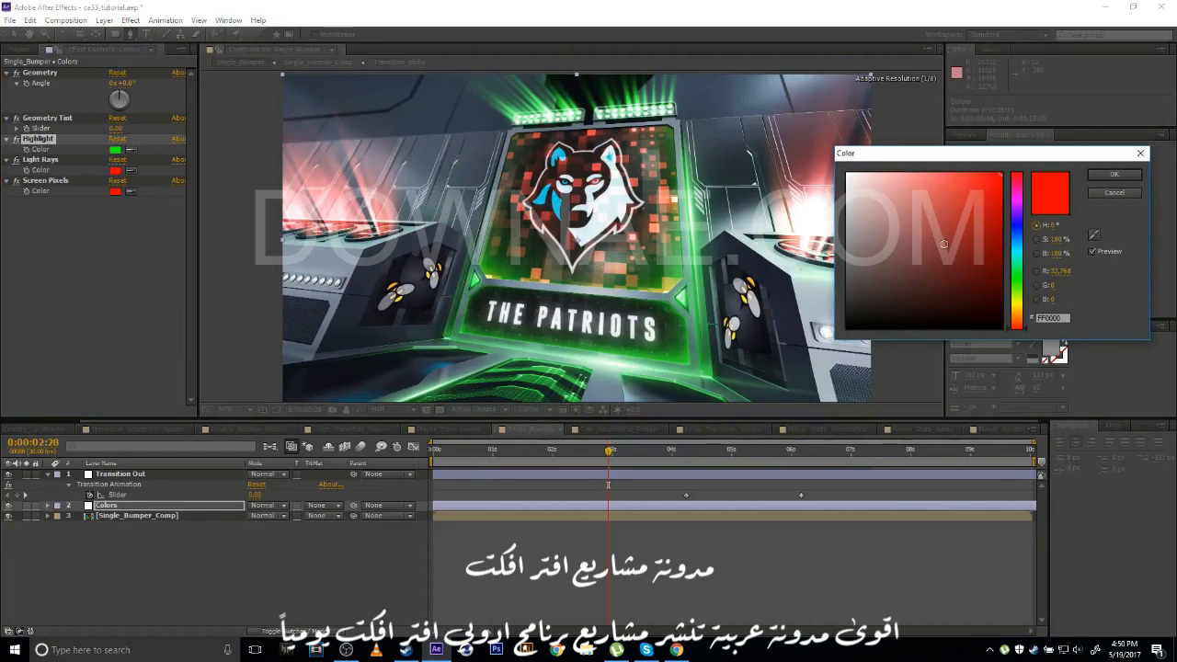
{"action": "left_click_drag", "start_coordinate": [1016, 278], "coordinate": [1019, 216]}
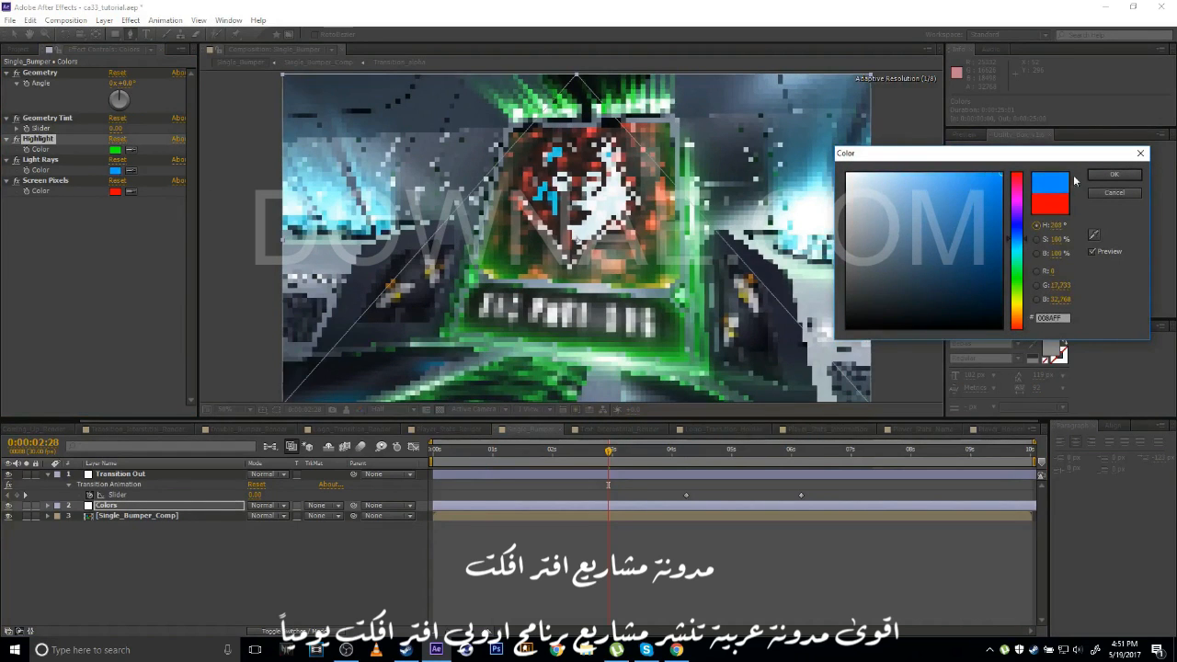
{"action": "left_click", "coordinate": [1113, 174]}
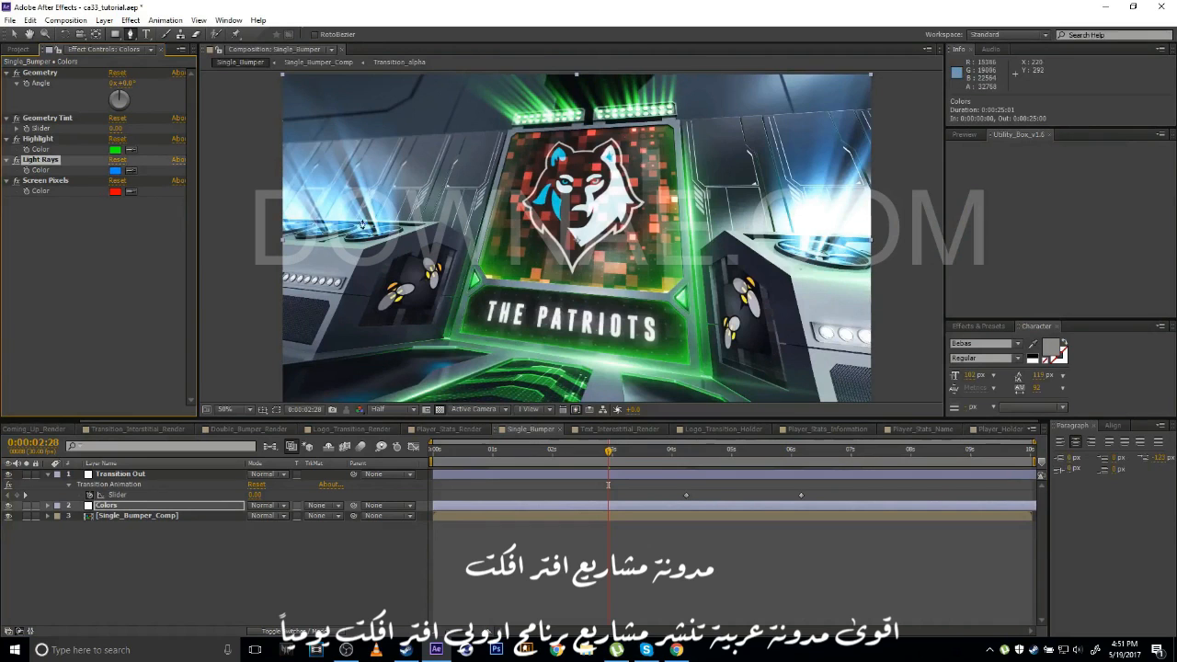
Set the Screen Pixels color to blue and return to the project's item list.
{"action": "left_click", "coordinate": [116, 192]}
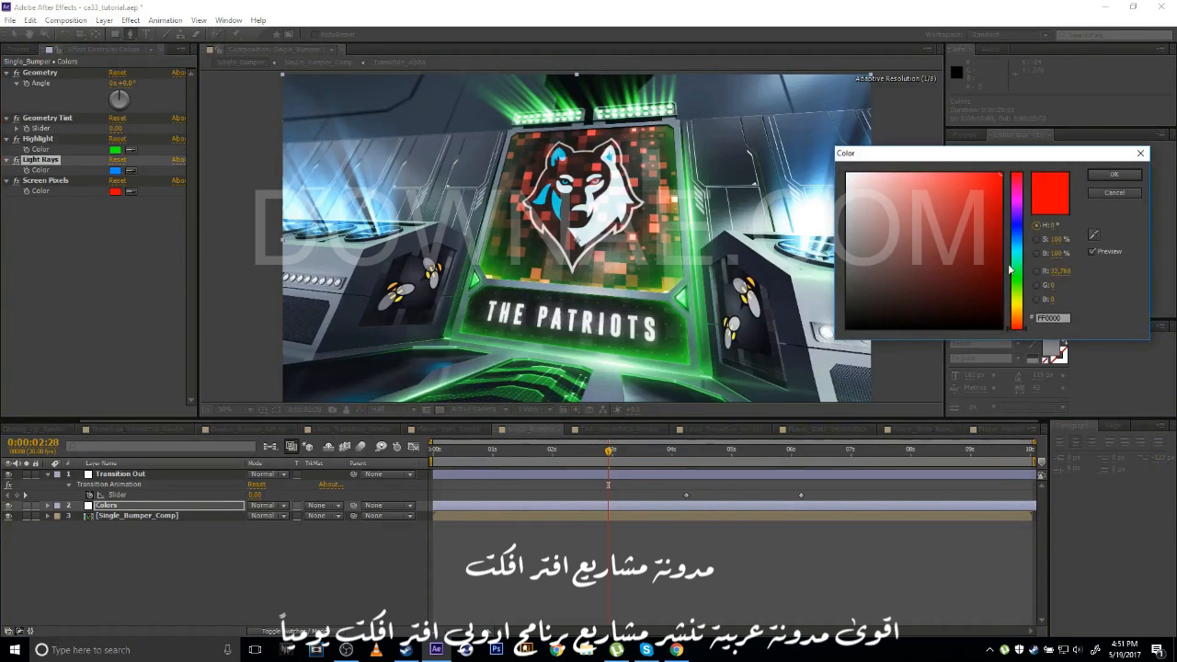
{"action": "left_click_drag", "start_coordinate": [1015, 269], "coordinate": [1018, 217]}
{"action": "left_click", "coordinate": [1113, 174]}
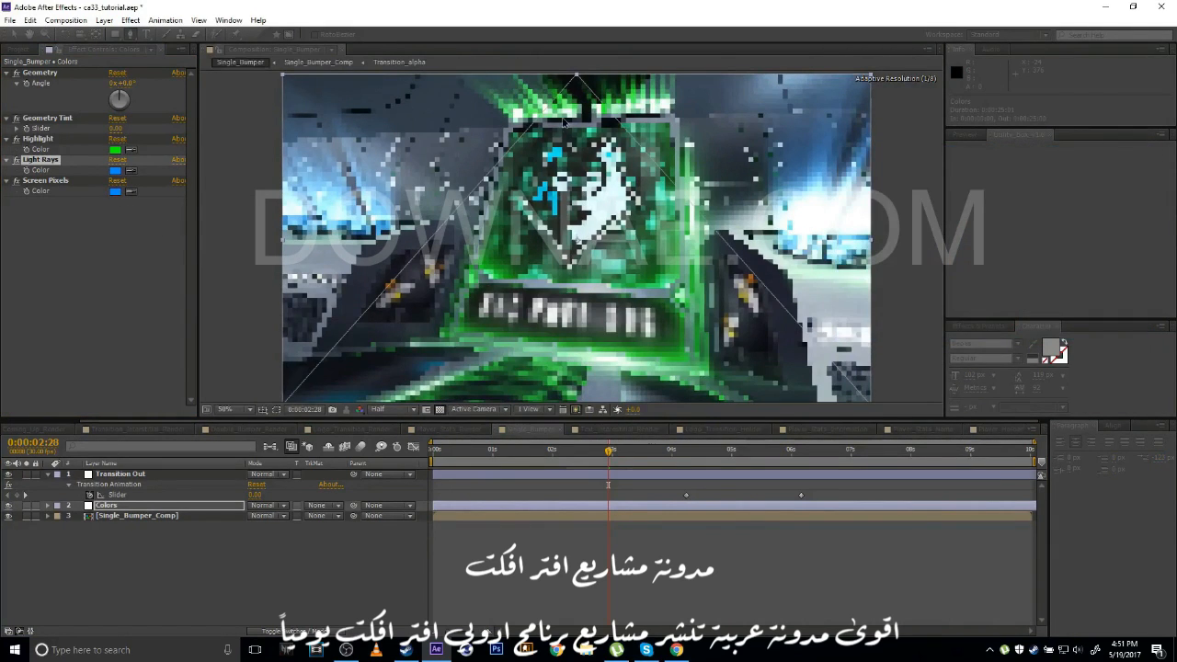
{"action": "left_click", "coordinate": [17, 49]}
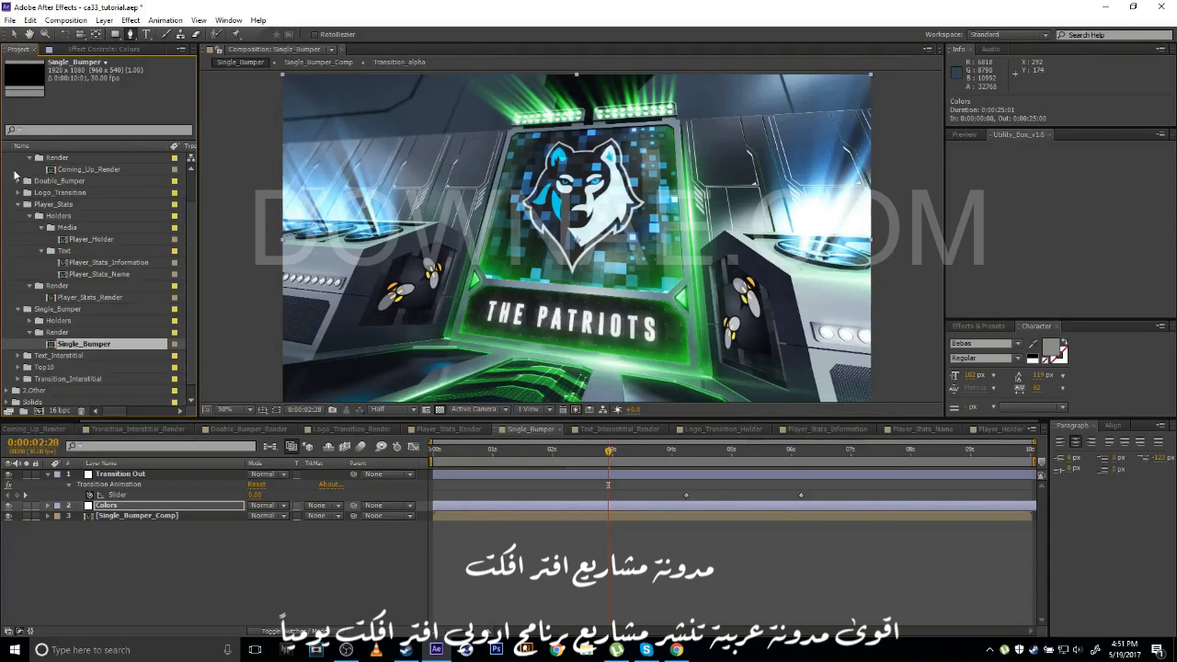
Open the Text_Interestitial_Render composition from the Text_Interstitial folder and move the playhead to 0:00:03:20.
{"action": "scroll", "coordinate": [25, 295], "scroll_direction": "down", "scroll_amount": 1}
{"action": "left_click", "coordinate": [18, 344]}
{"action": "scroll", "coordinate": [40, 346], "scroll_direction": "down", "scroll_amount": 2}
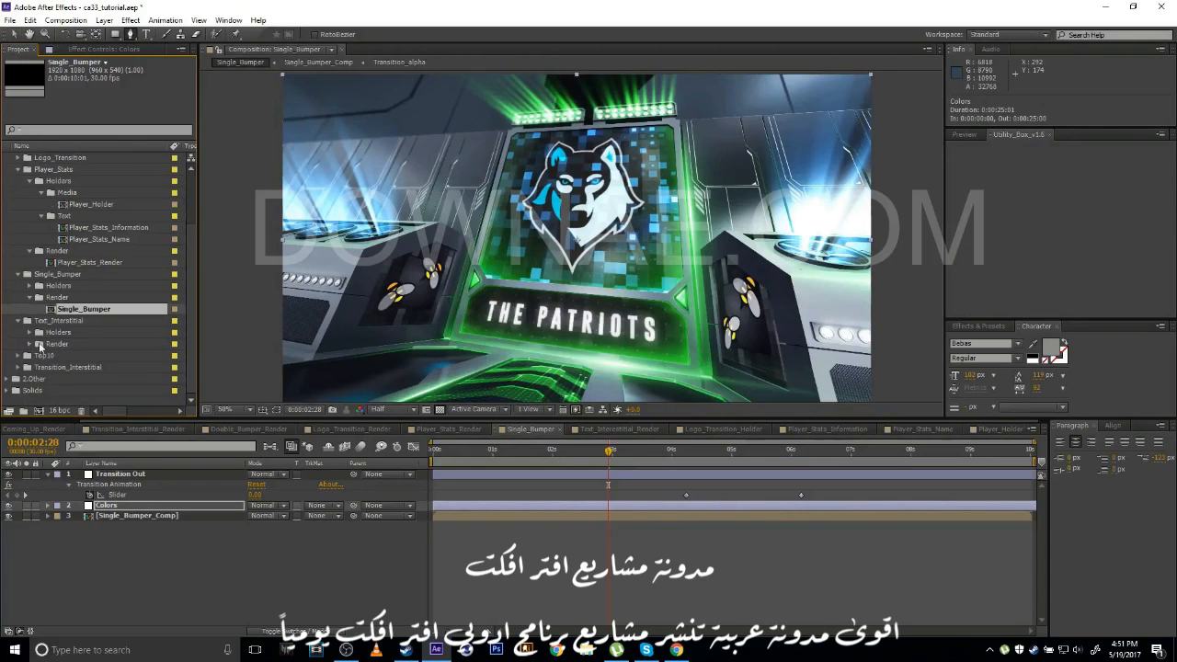
{"action": "left_click", "coordinate": [29, 344]}
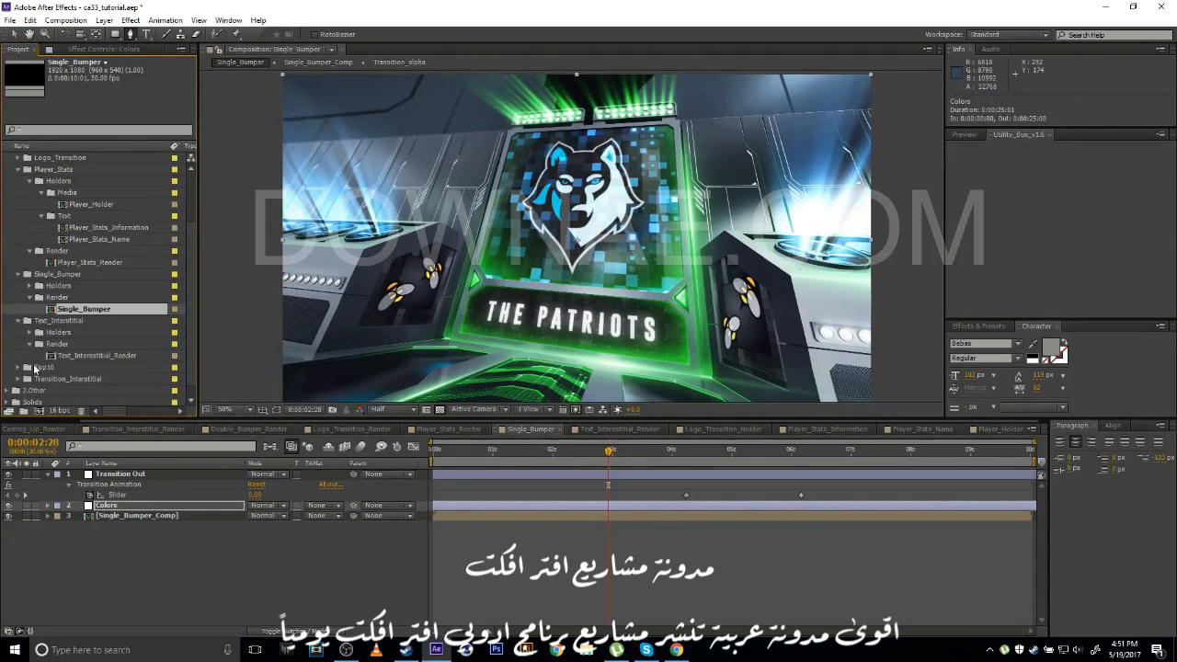
{"action": "double_click", "coordinate": [92, 356]}
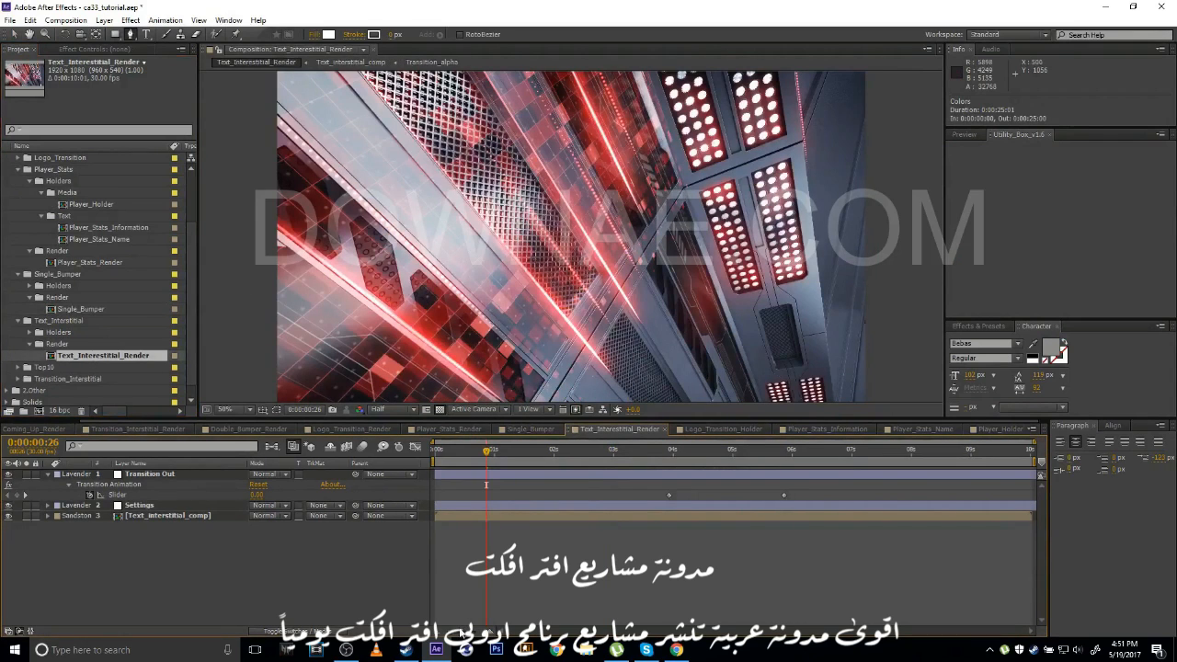
{"action": "left_click", "coordinate": [652, 450]}
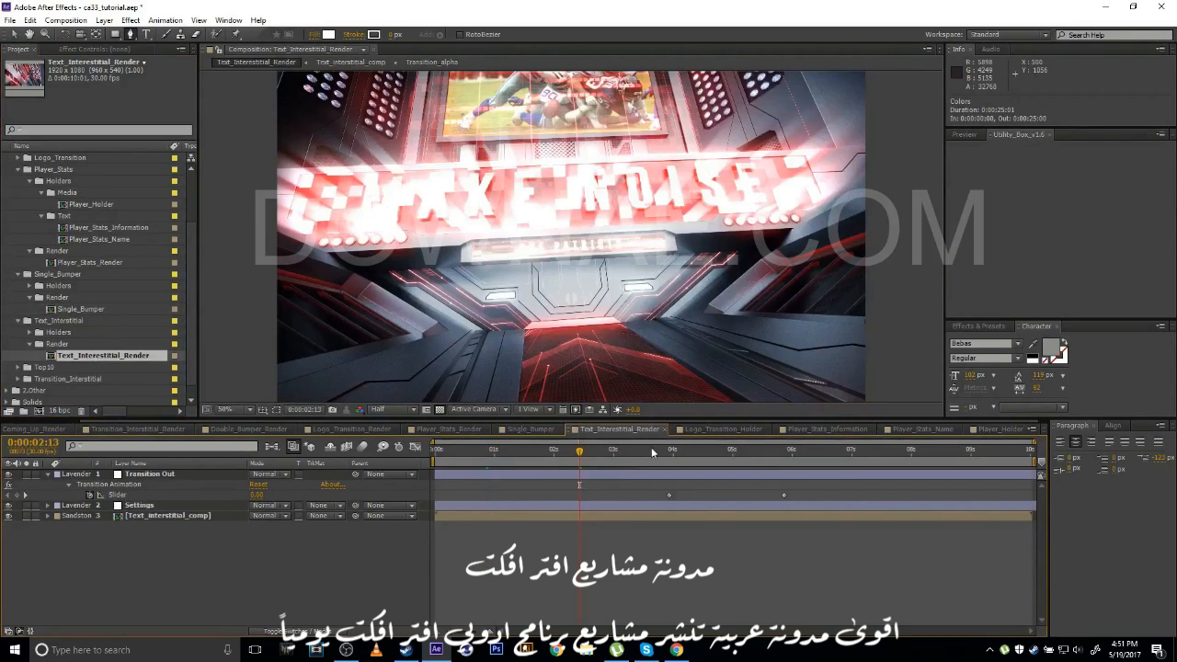
Check the Transition Out layer's effects, and set the Highlight color to green 00FF60 on the Settings layer.
{"action": "left_click", "coordinate": [150, 473]}
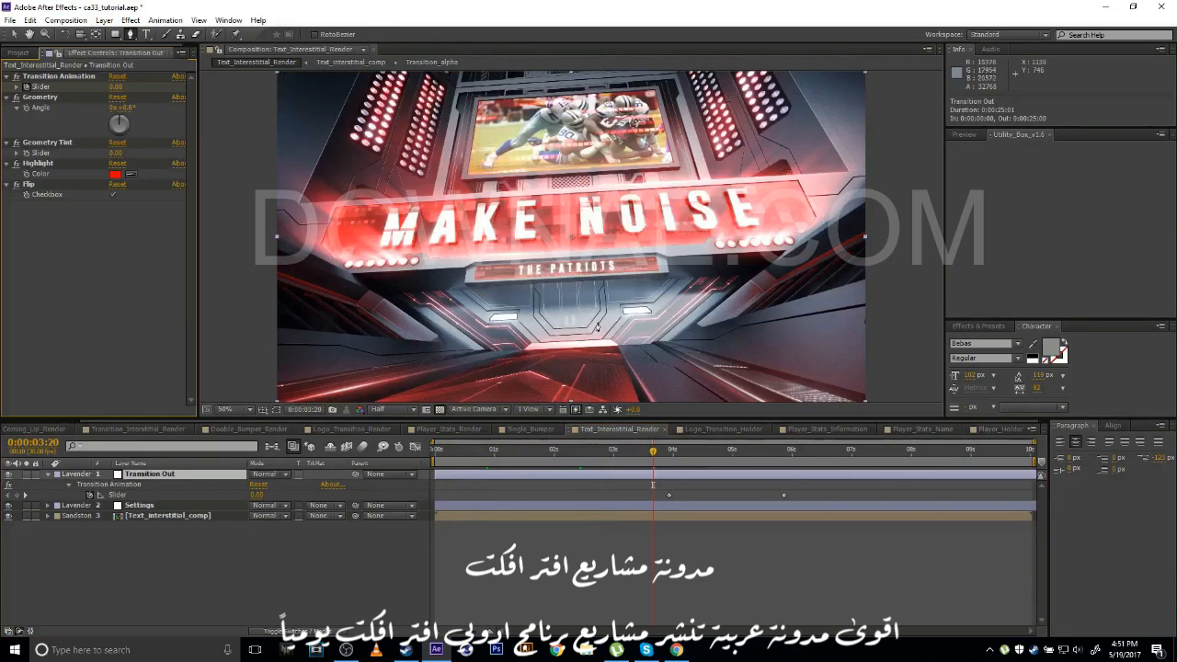
{"action": "left_click", "coordinate": [154, 506]}
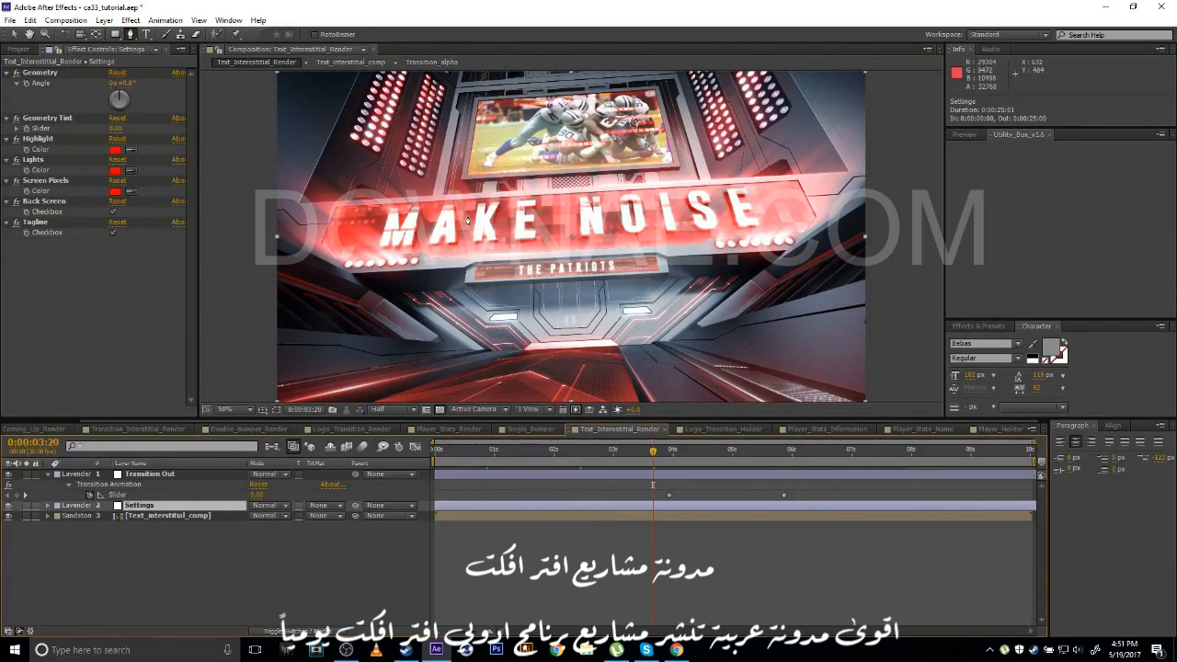
{"action": "left_click", "coordinate": [115, 150]}
{"action": "left_click", "coordinate": [1018, 271]}
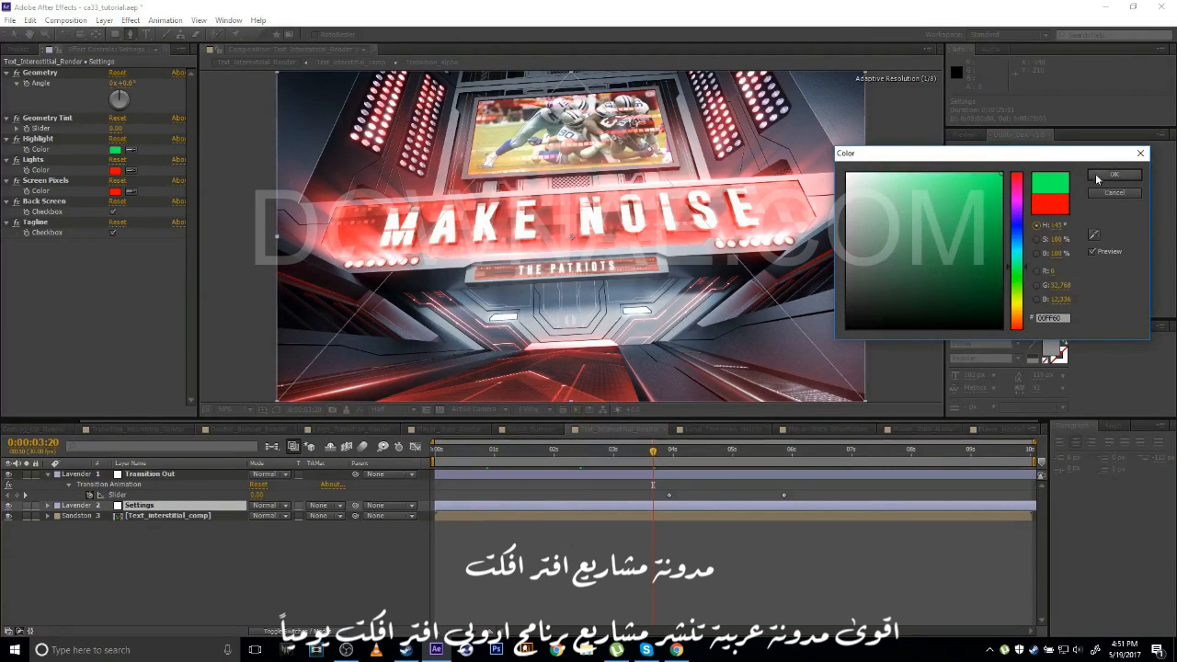
{"action": "left_click", "coordinate": [1113, 173]}
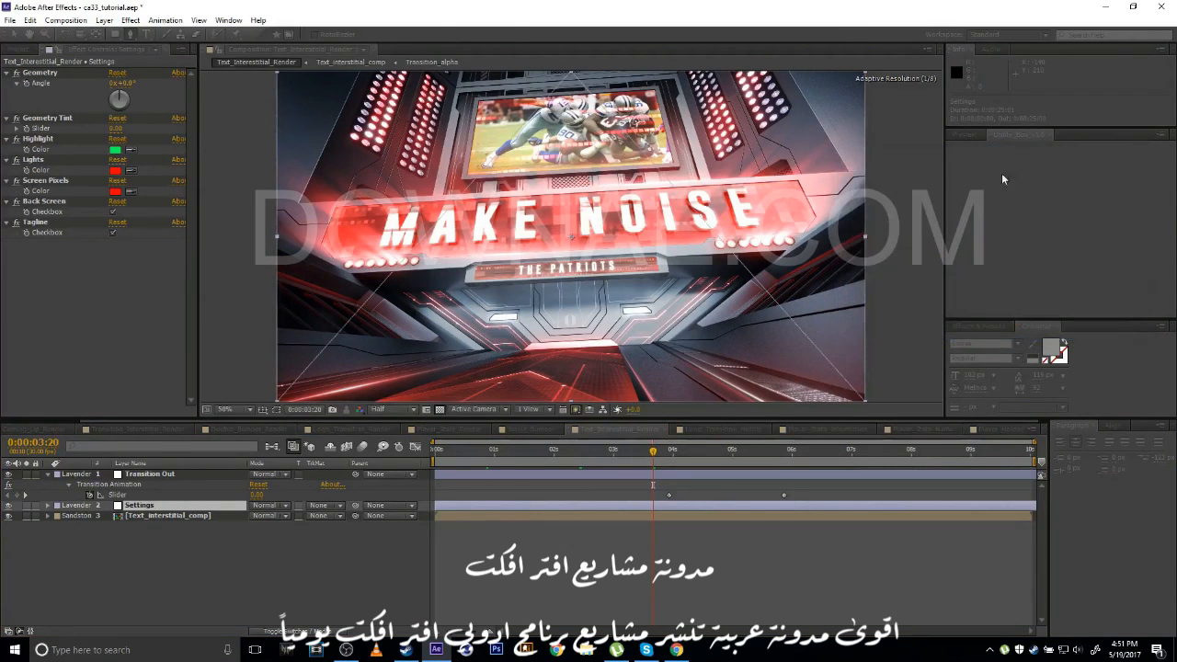
On the Settings layer, set the Lights color to blue and the Screen Pixels color to green 00FF0C.
{"action": "left_click", "coordinate": [115, 171]}
{"action": "left_click", "coordinate": [1017, 259]}
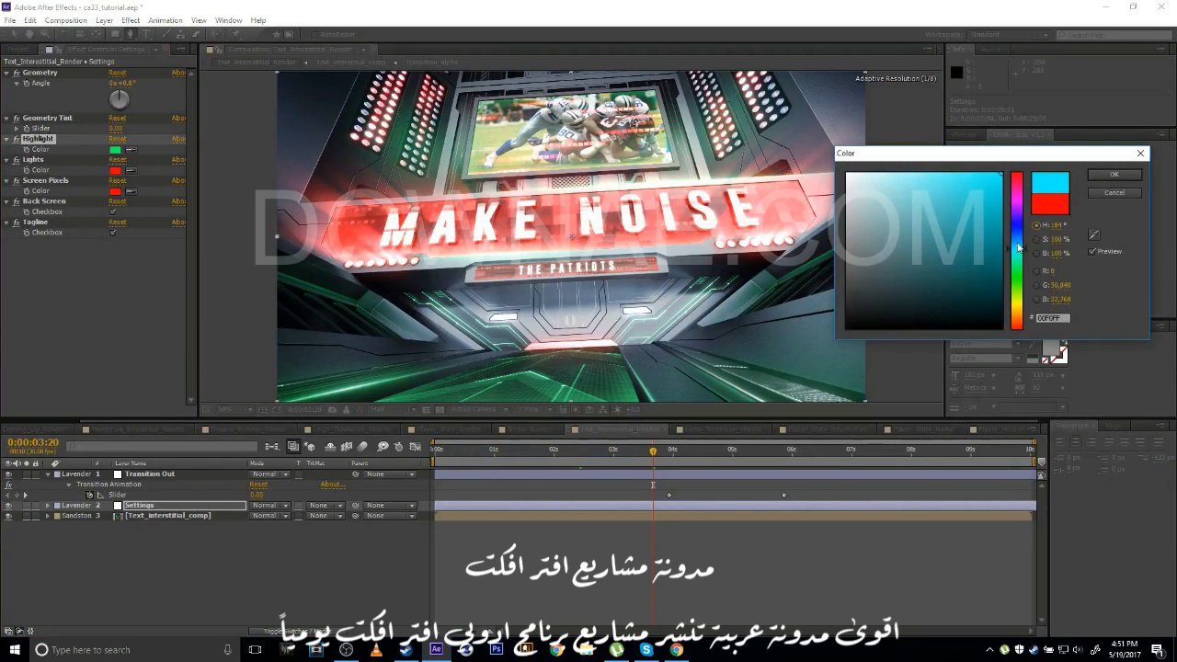
{"action": "left_click", "coordinate": [1113, 174]}
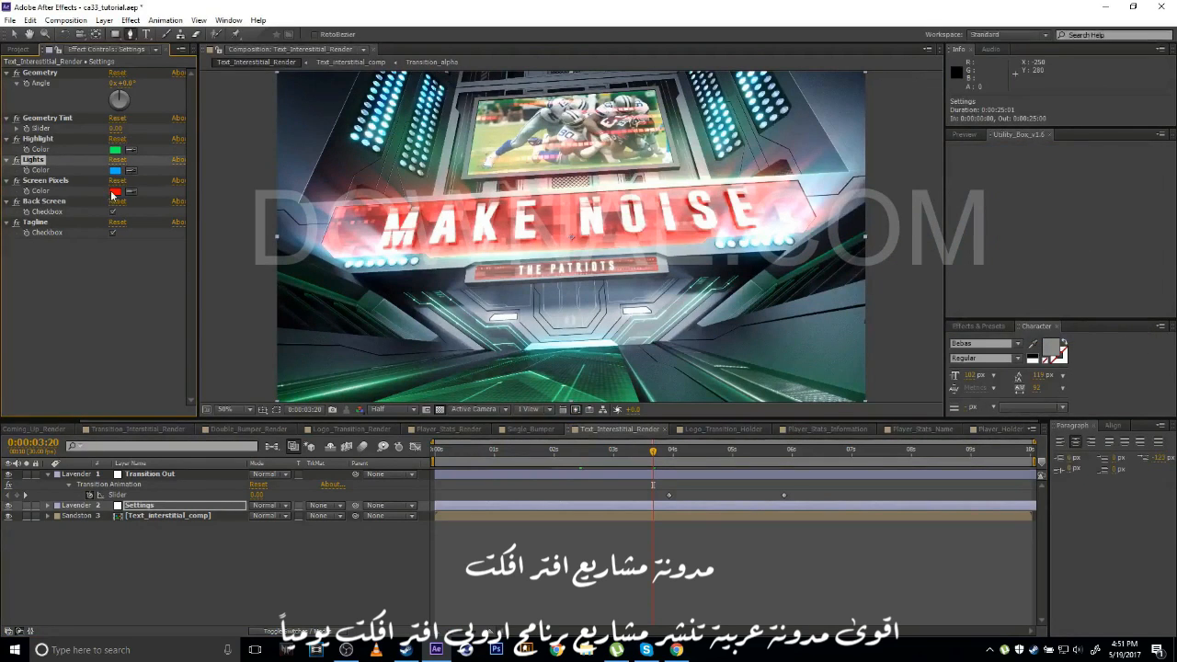
{"action": "left_click", "coordinate": [115, 191]}
{"action": "left_click", "coordinate": [1017, 281]}
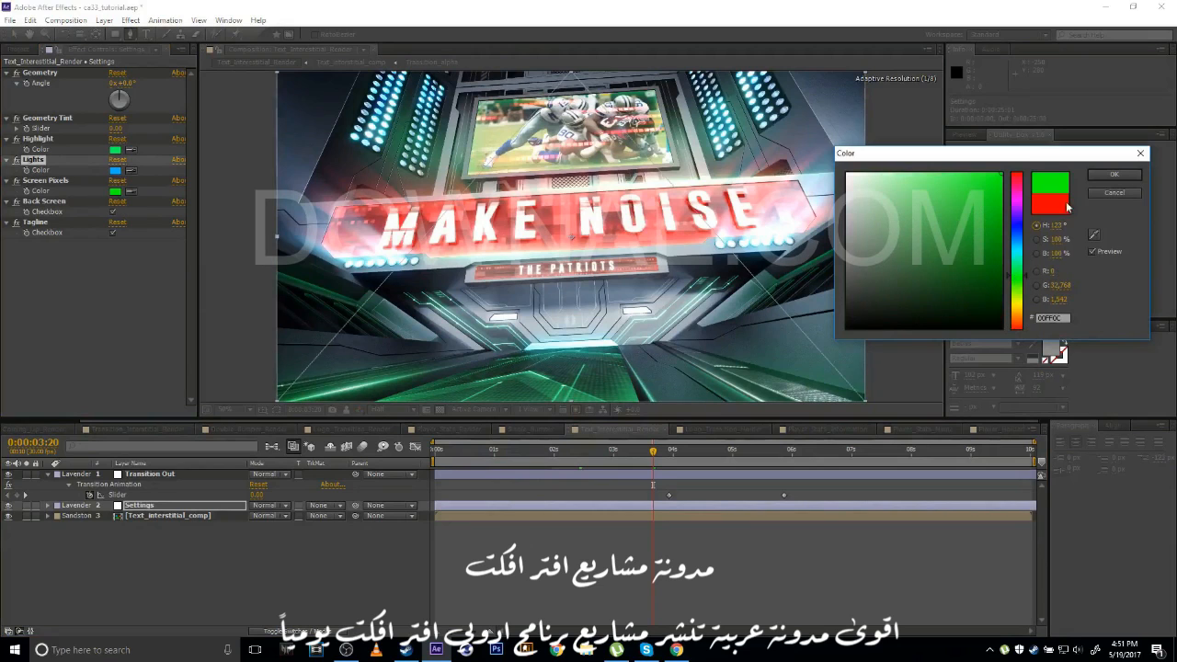
{"action": "left_click", "coordinate": [1114, 175]}
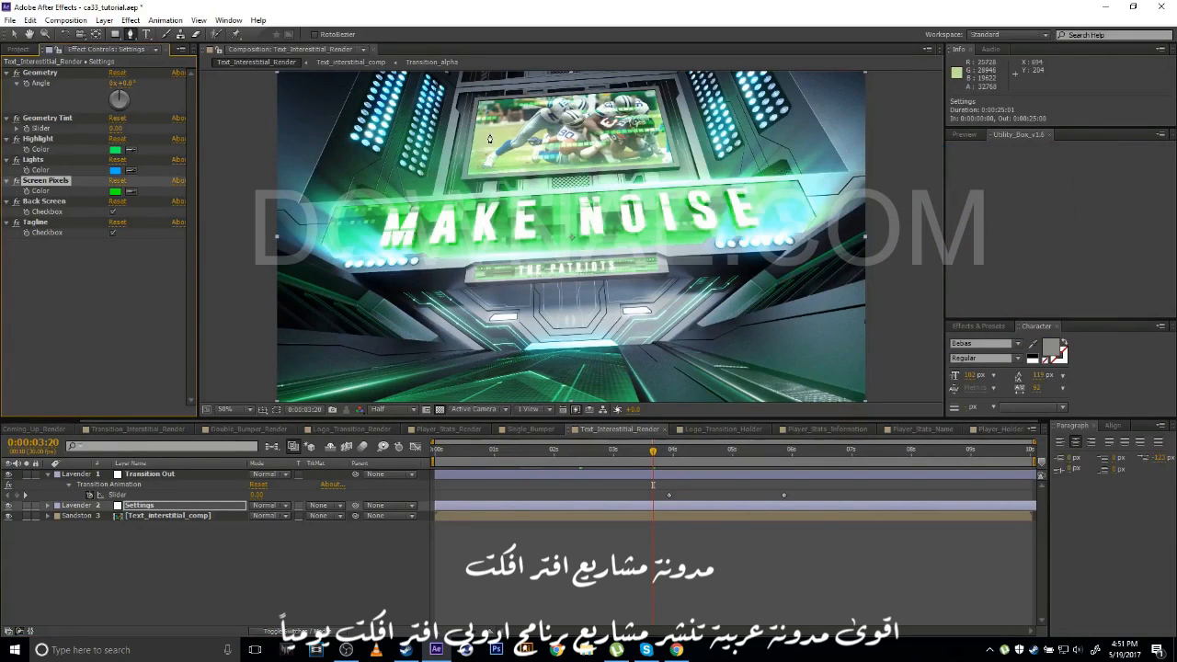
Switch off the Settings layer's Back Screen and Tagline options to preview the scene without them, and switch both back on.
{"action": "left_click", "coordinate": [51, 202]}
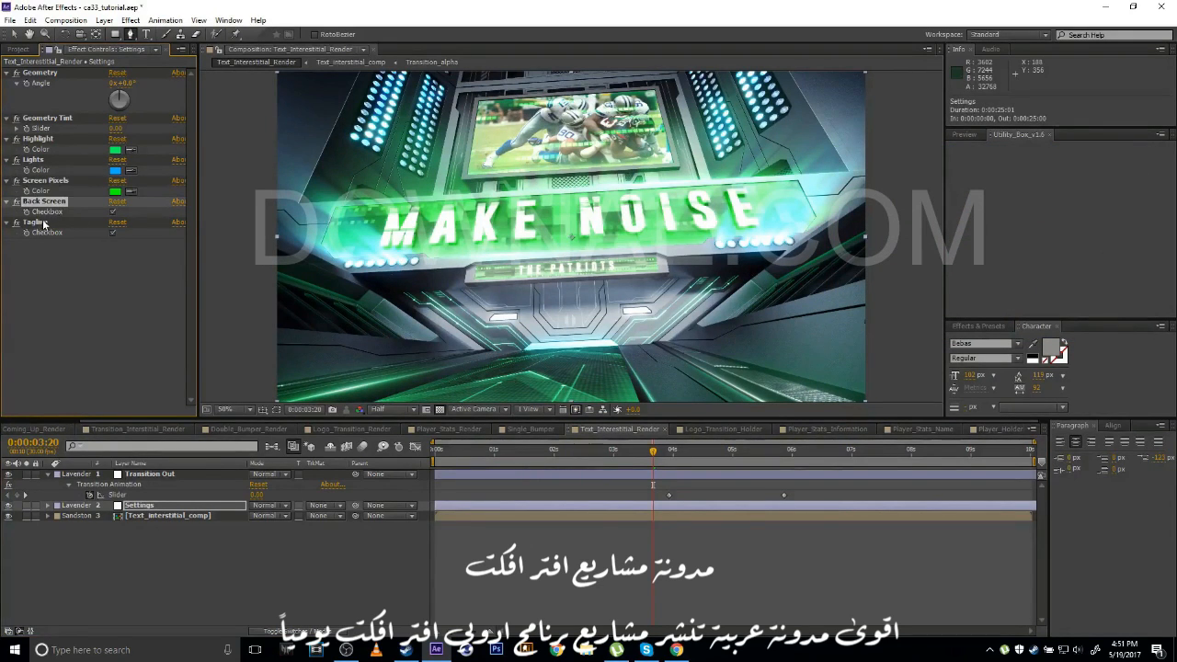
{"action": "left_click", "coordinate": [37, 222]}
{"action": "left_click", "coordinate": [48, 202]}
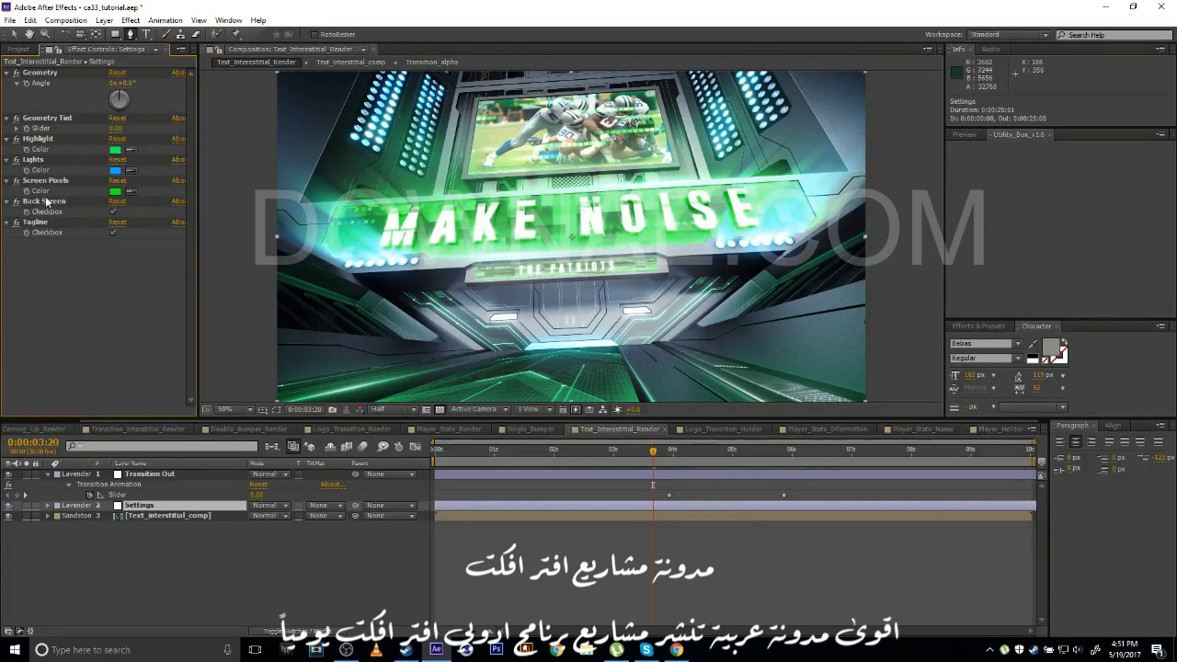
{"action": "left_click", "coordinate": [44, 225]}
{"action": "left_click", "coordinate": [59, 274]}
{"action": "left_click", "coordinate": [55, 203]}
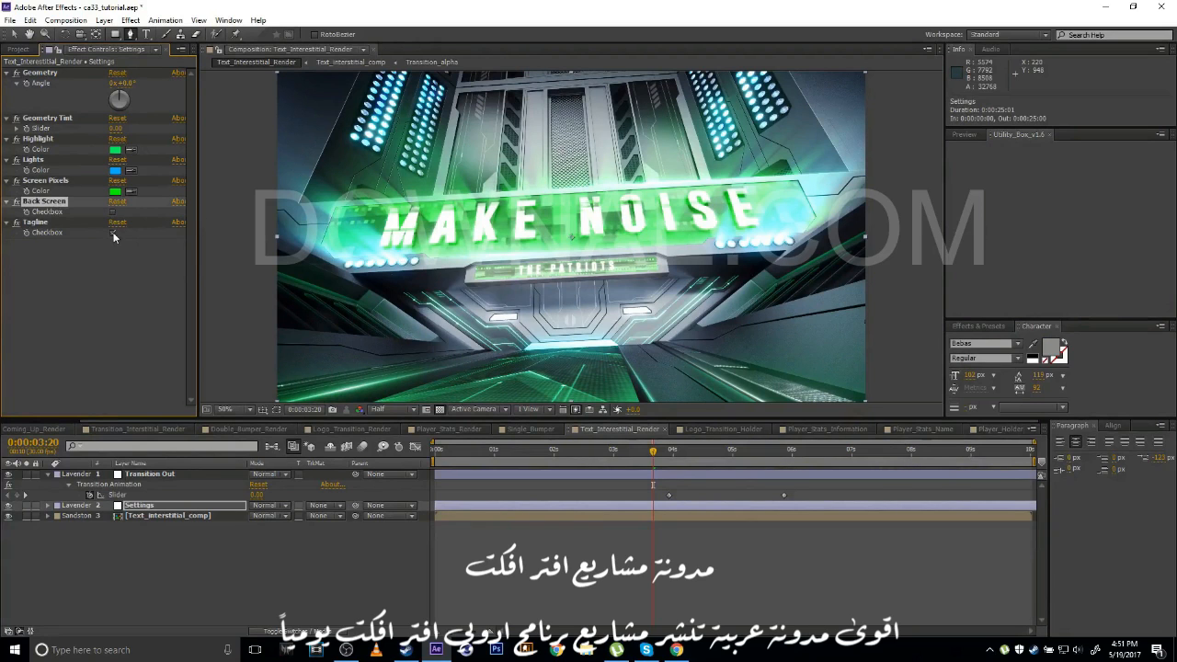
{"action": "left_click", "coordinate": [112, 233]}
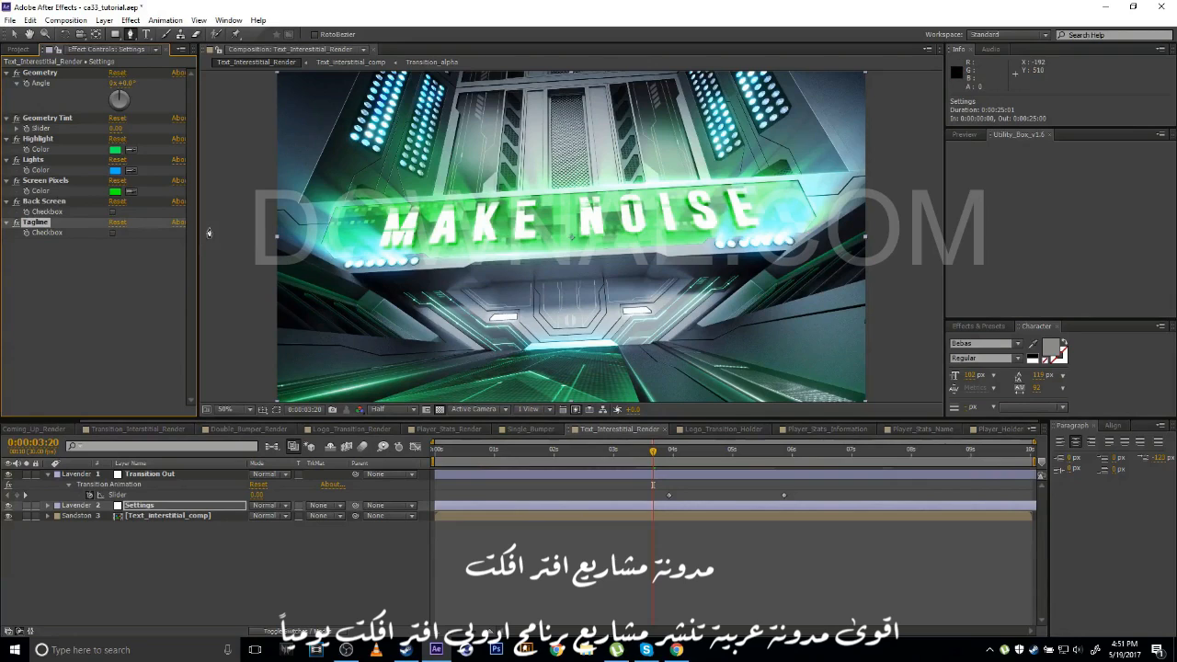
{"action": "left_click", "coordinate": [111, 233]}
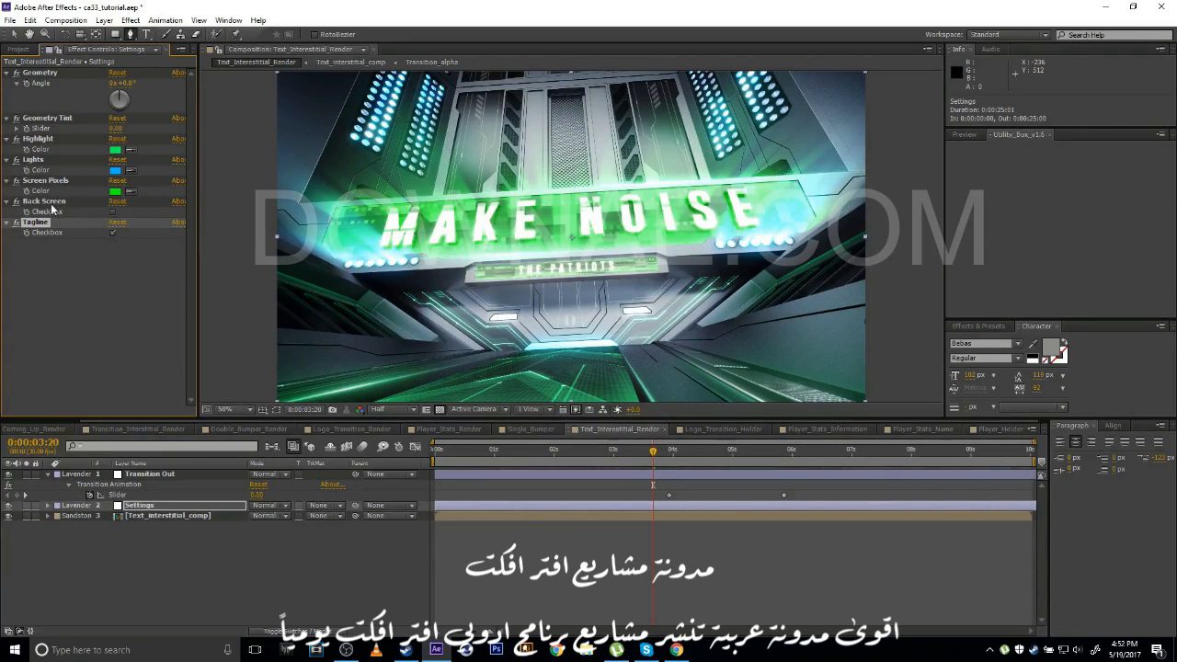
{"action": "left_click", "coordinate": [112, 212]}
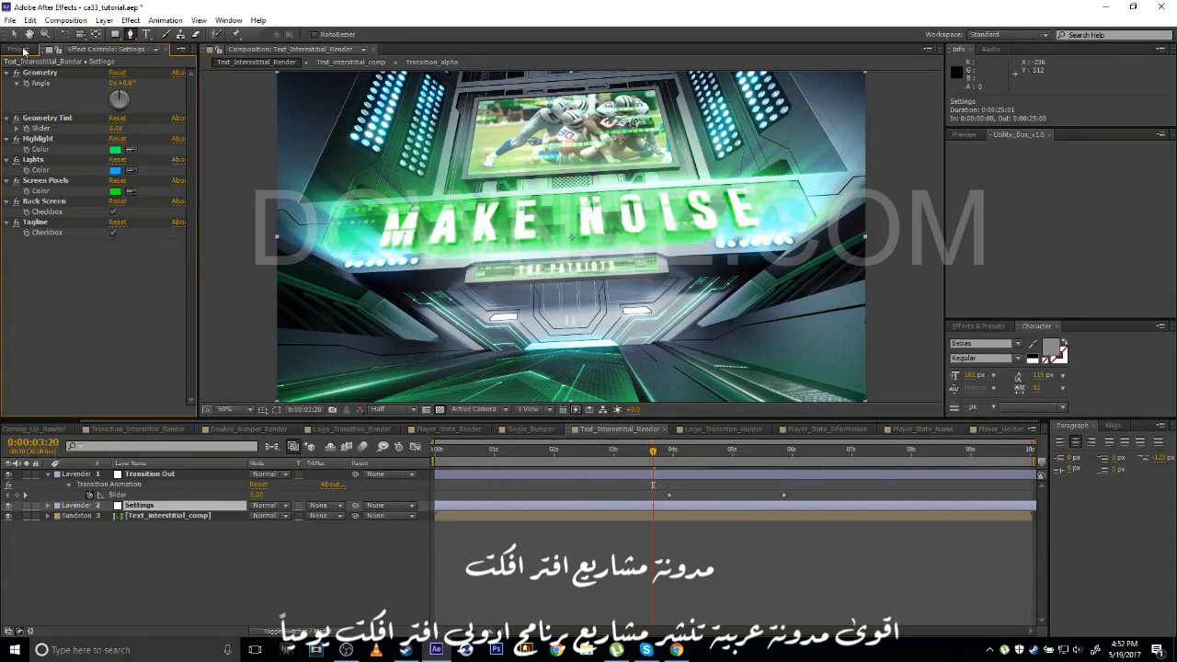
Examine Text_Interstitial's media holder and its tagline and text holders in the project's item list.
{"action": "left_click", "coordinate": [17, 49]}
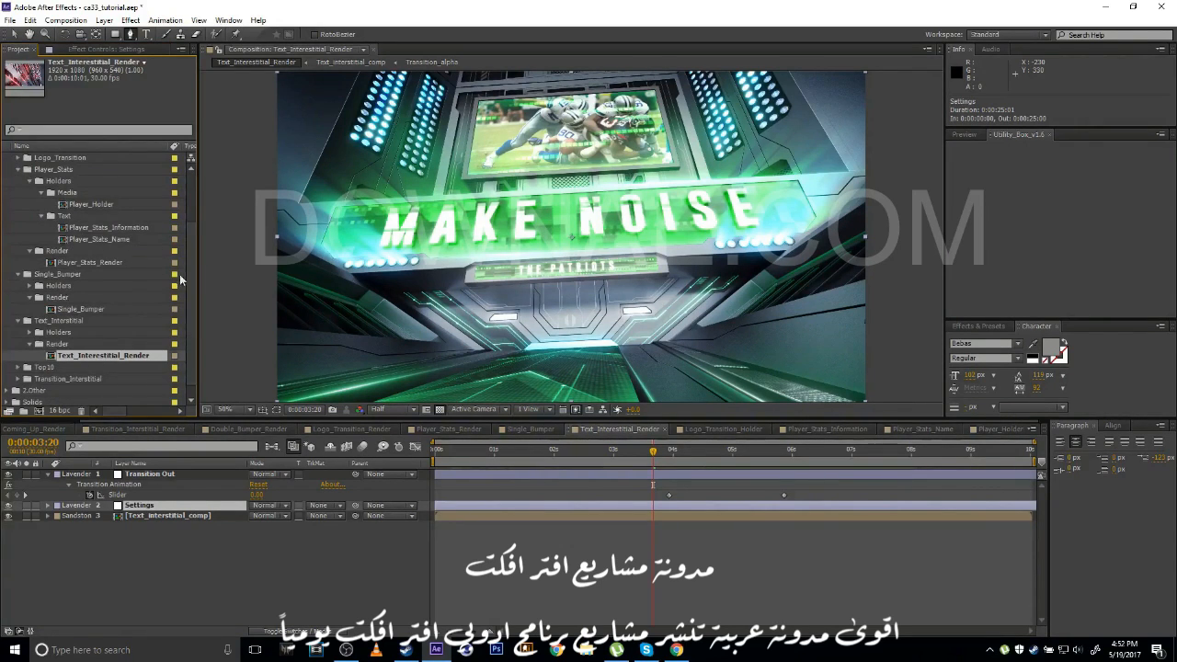
{"action": "left_click", "coordinate": [30, 332]}
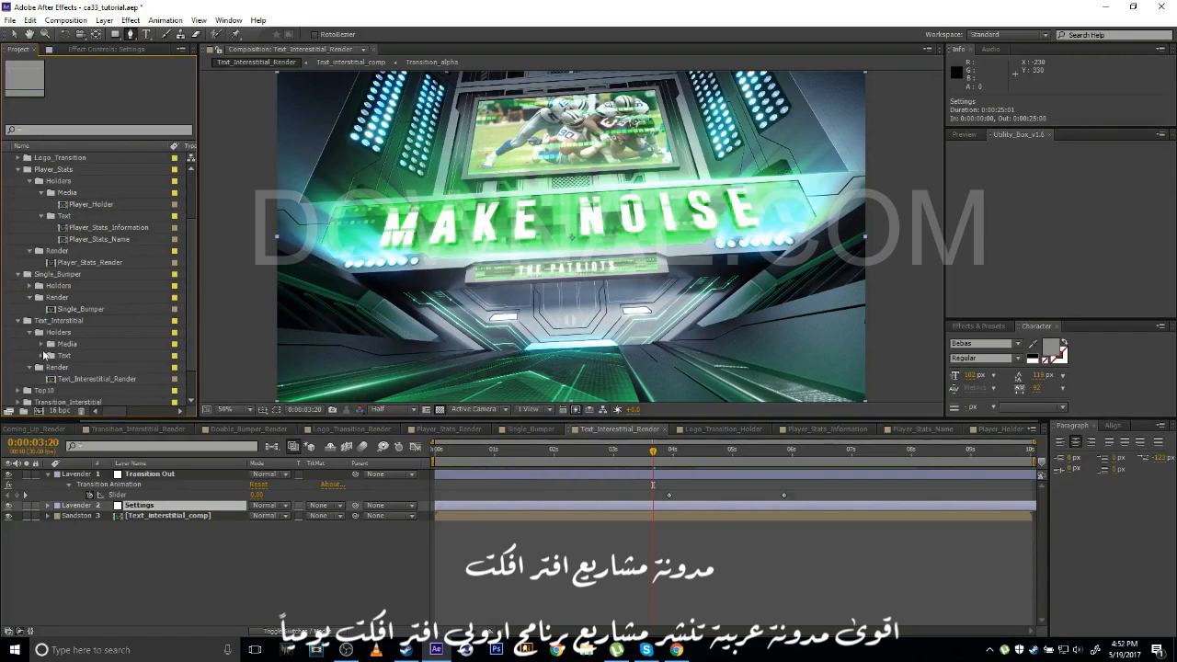
{"action": "left_click", "coordinate": [41, 343]}
{"action": "scroll", "coordinate": [41, 347], "scroll_direction": "down", "scroll_amount": 1}
{"action": "left_click", "coordinate": [36, 332]}
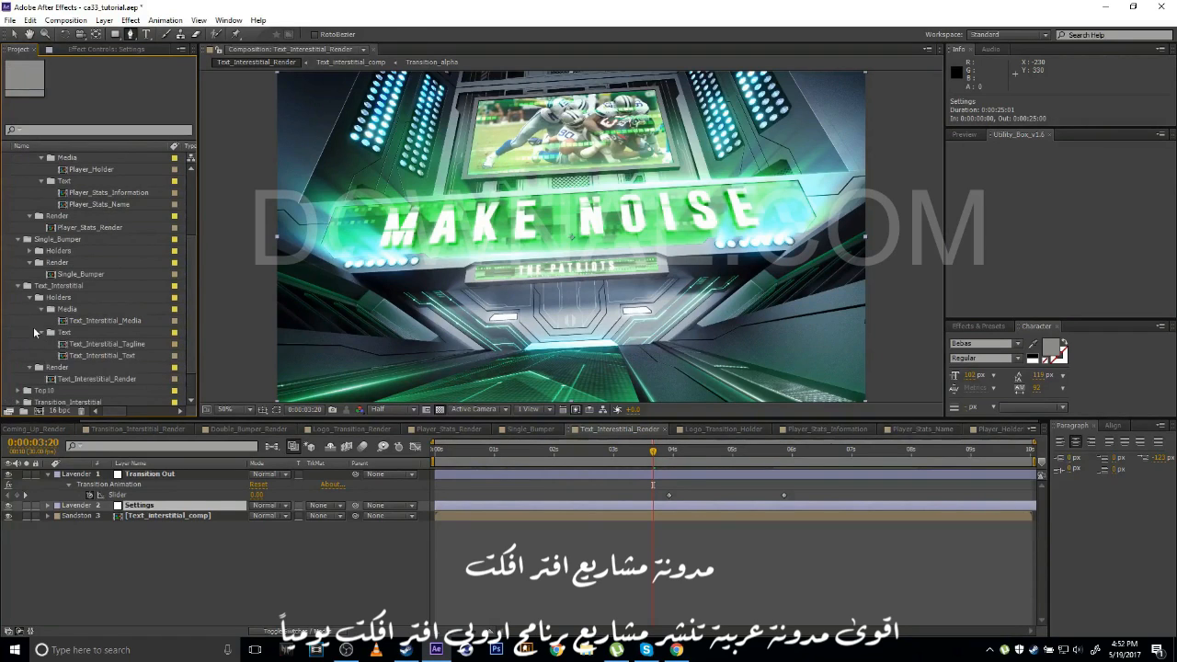
{"action": "left_click", "coordinate": [110, 321]}
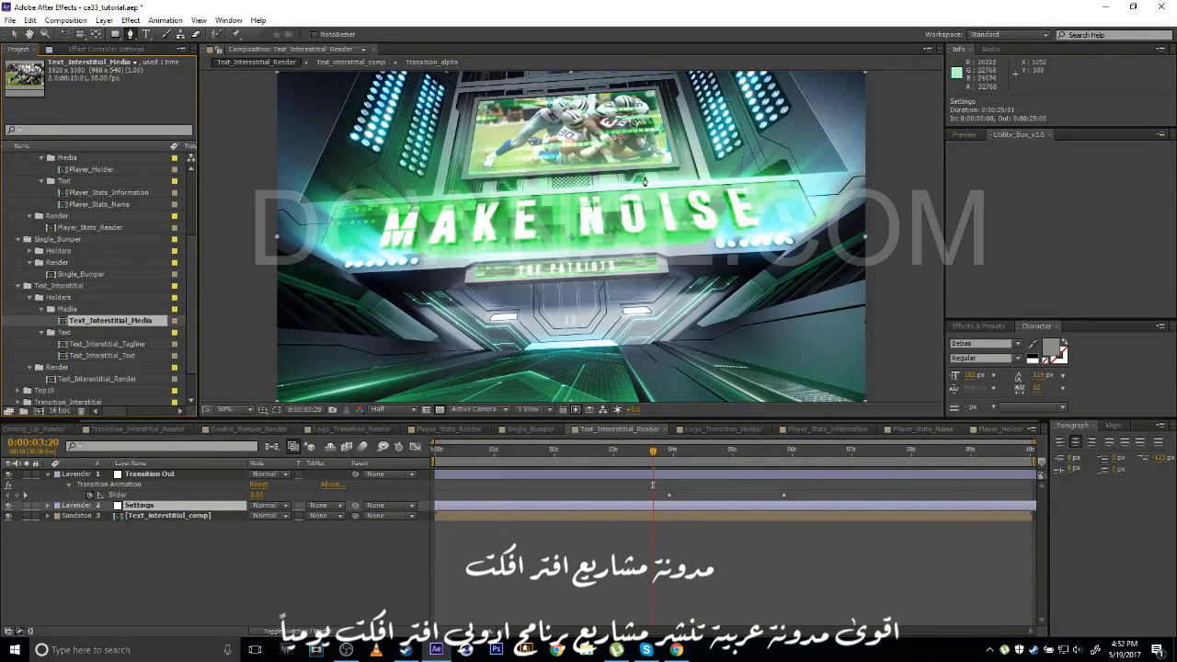
{"action": "left_click", "coordinate": [37, 323]}
{"action": "left_click", "coordinate": [66, 311]}
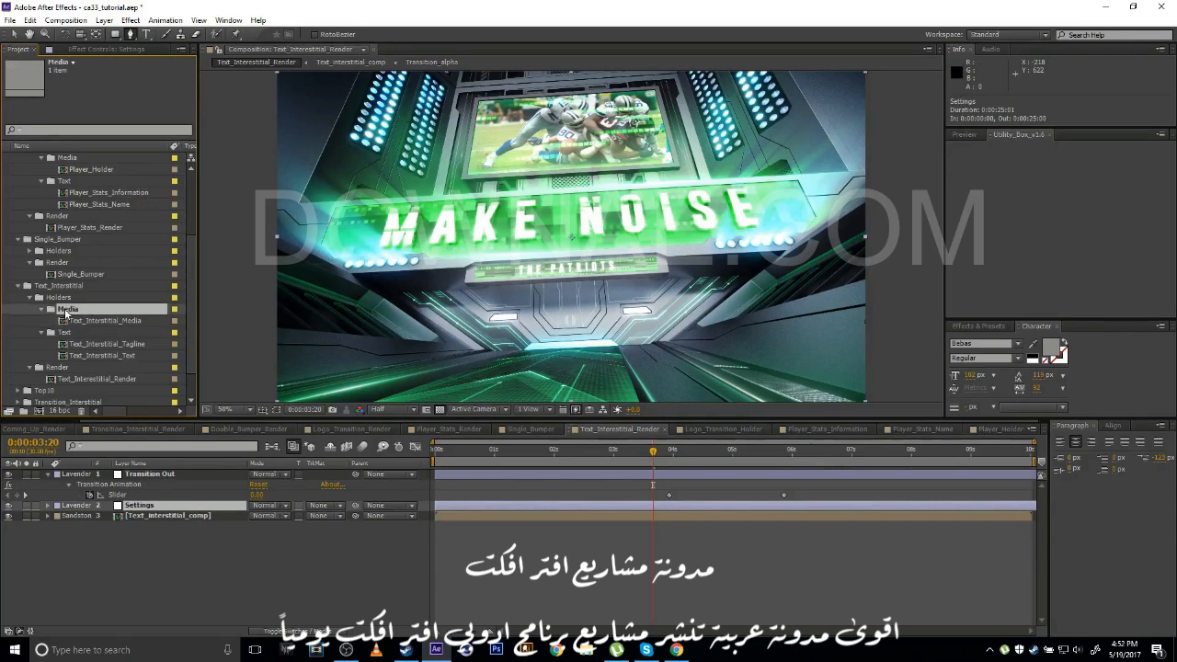
{"action": "left_click", "coordinate": [101, 321]}
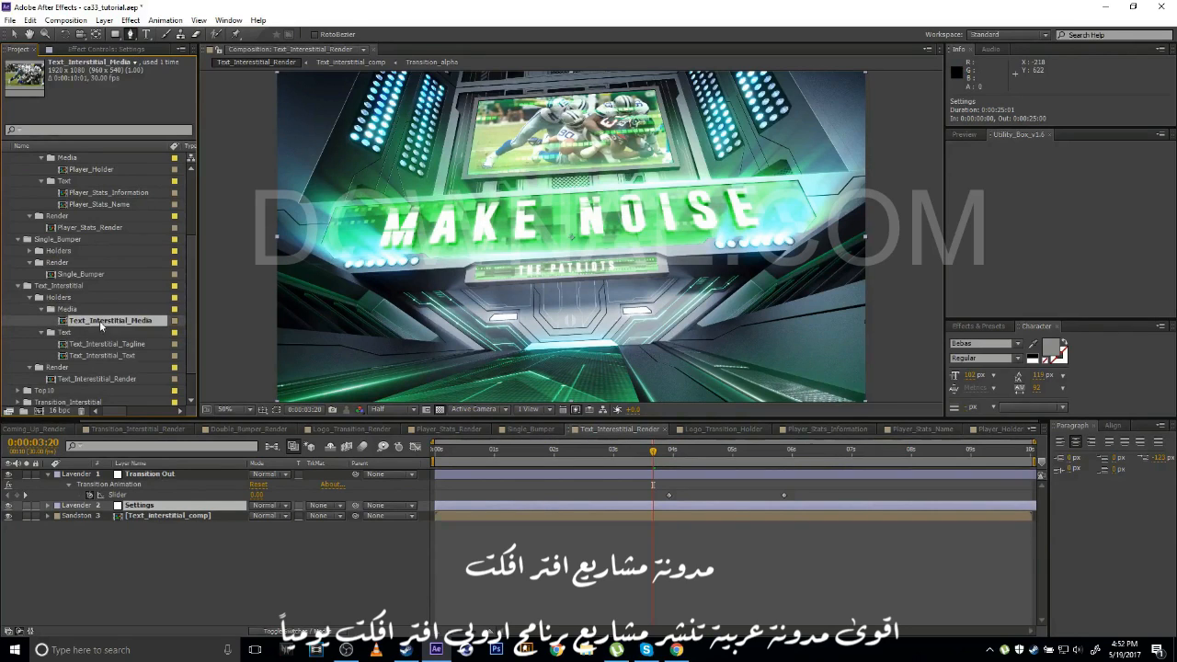
Collapse the Text_Interstitial folders and open the Top10_Render composition from Top10's Render folder.
{"action": "left_click", "coordinate": [66, 313]}
{"action": "left_click", "coordinate": [42, 310]}
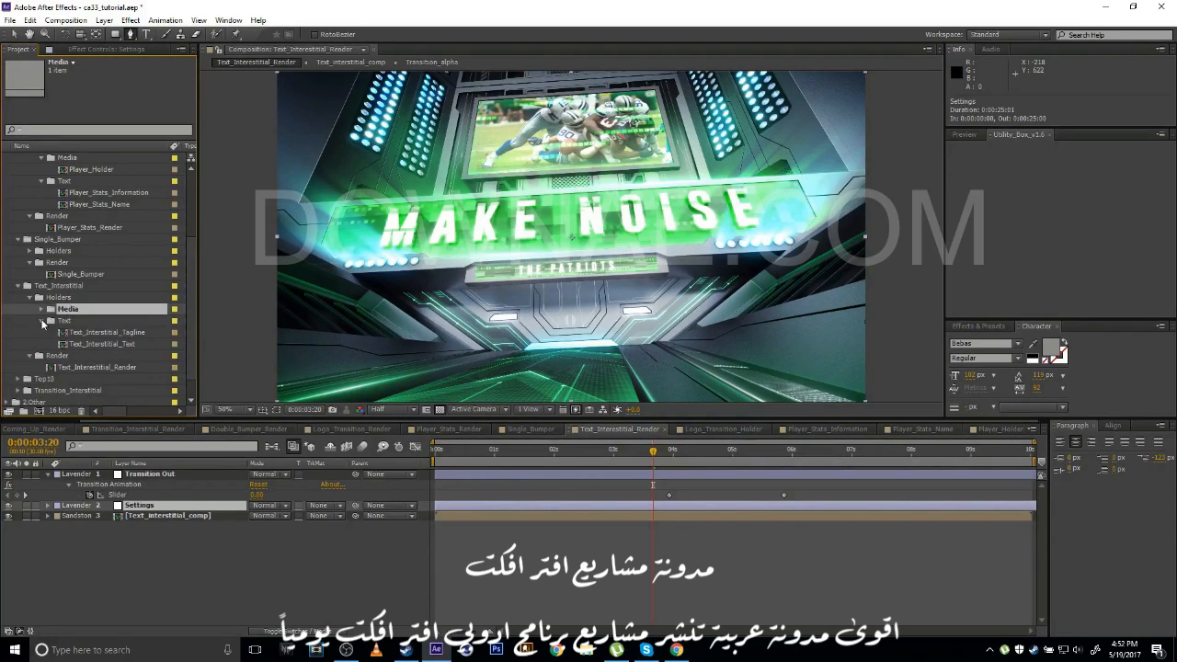
{"action": "left_click", "coordinate": [42, 321]}
{"action": "left_click", "coordinate": [18, 298]}
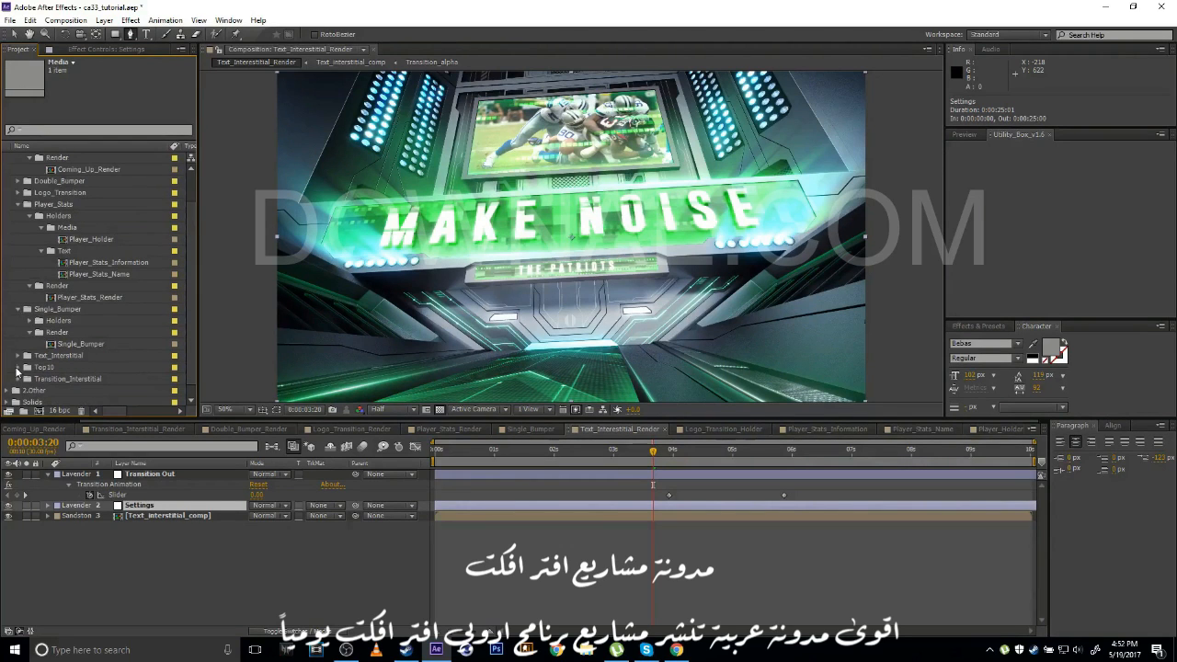
{"action": "left_click", "coordinate": [17, 368]}
{"action": "left_click", "coordinate": [29, 356]}
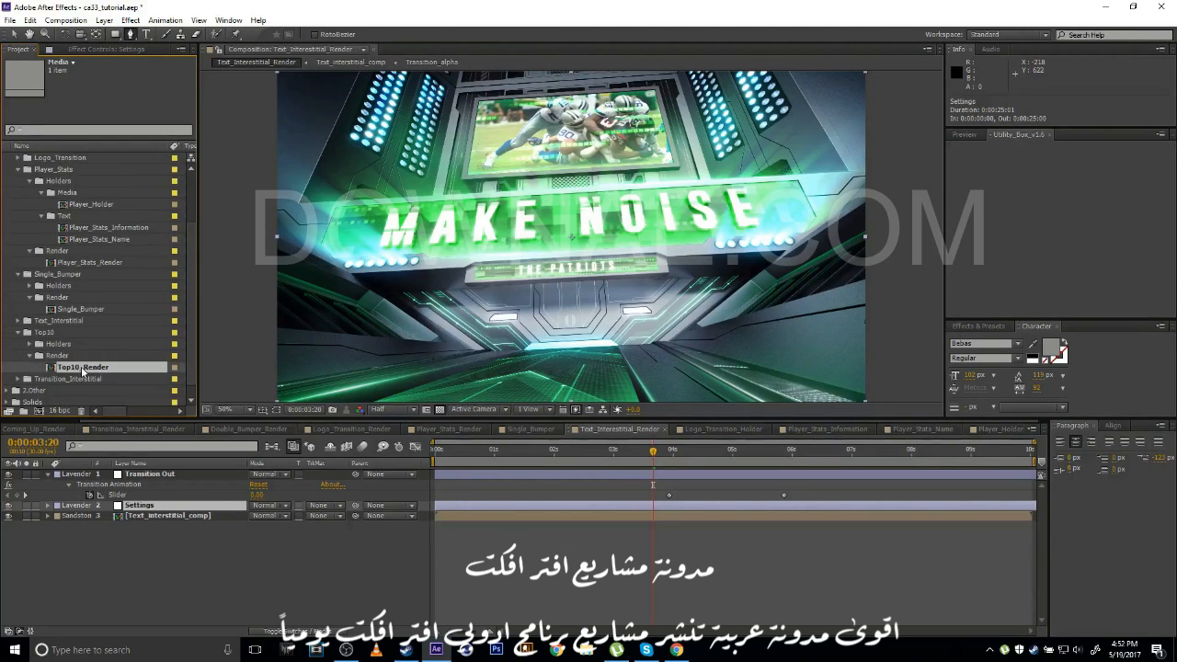
{"action": "double_click", "coordinate": [82, 367]}
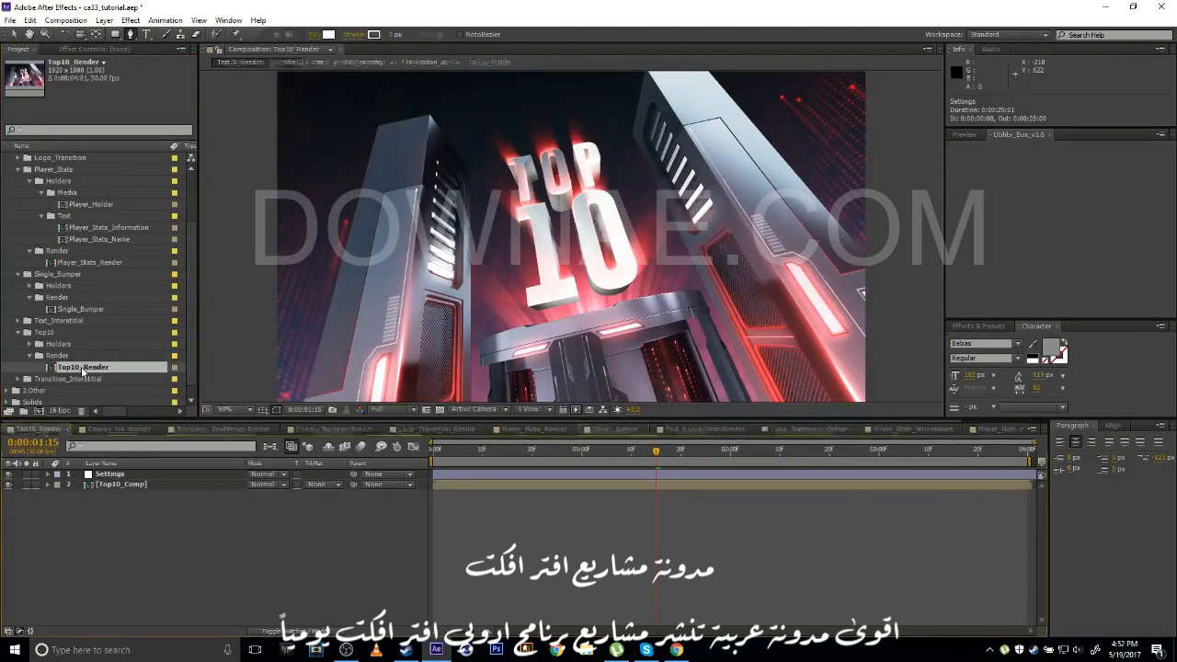
Move to 0:00:01:12 in Top10_Render and examine the Settings layer's background, geometry, highlight and logo/number controls.
{"action": "left_click", "coordinate": [138, 473]}
{"action": "left_click", "coordinate": [71, 52]}
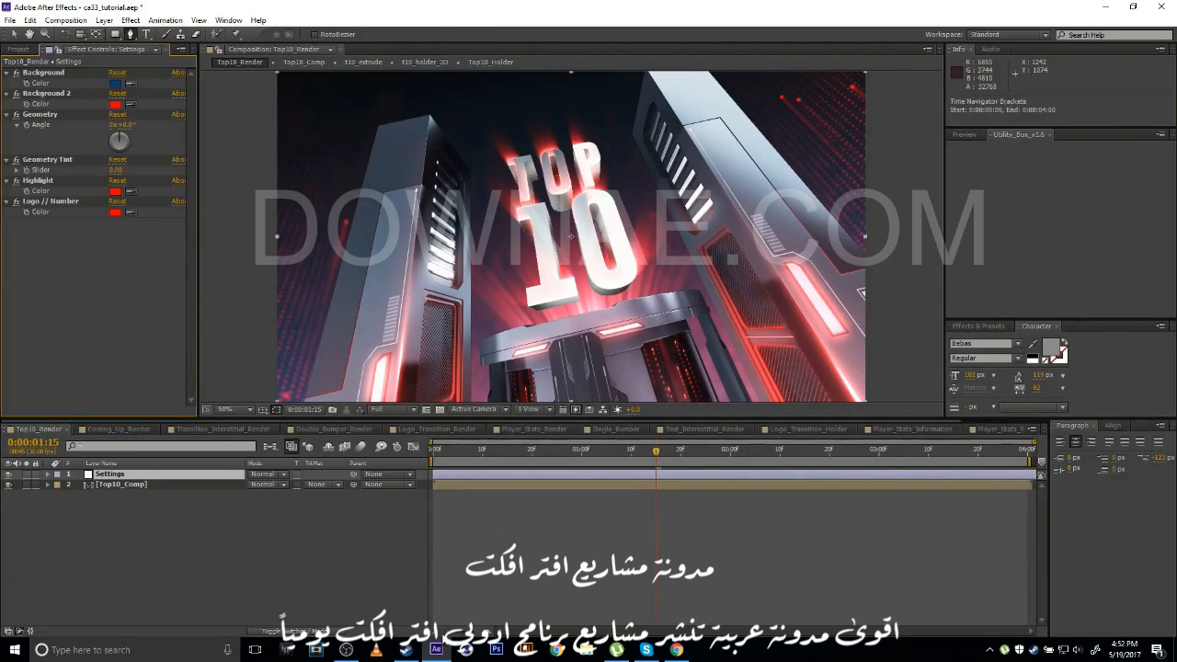
{"action": "left_click_drag", "start_coordinate": [656, 450], "coordinate": [641, 469]}
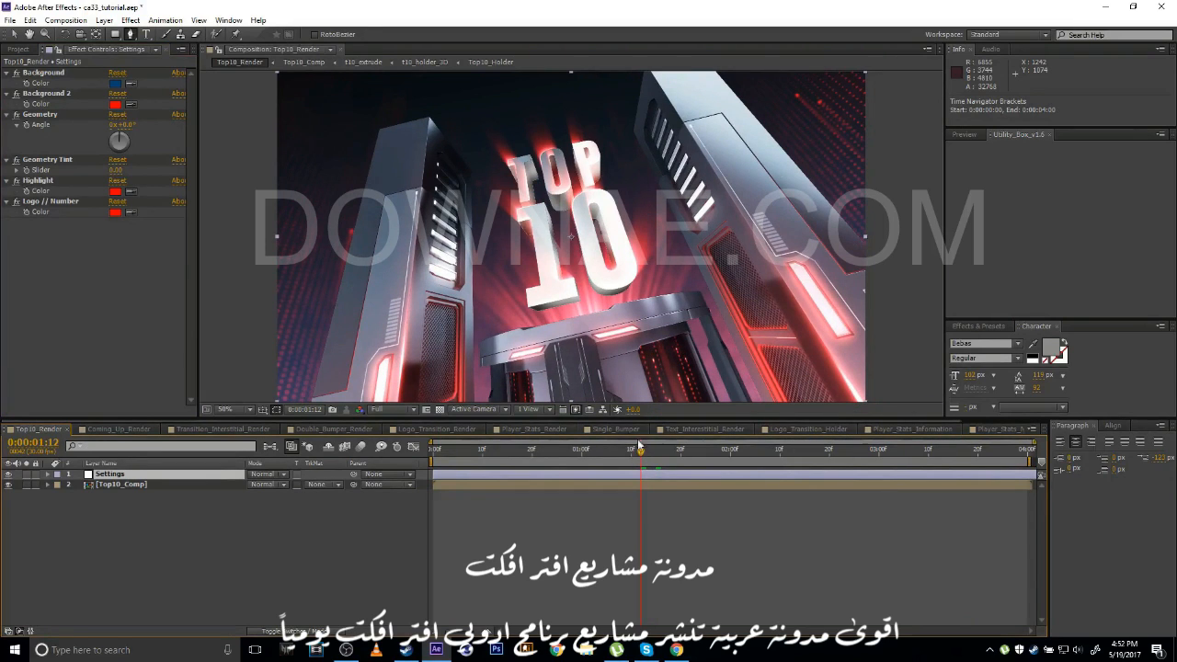
{"action": "left_click", "coordinate": [46, 73]}
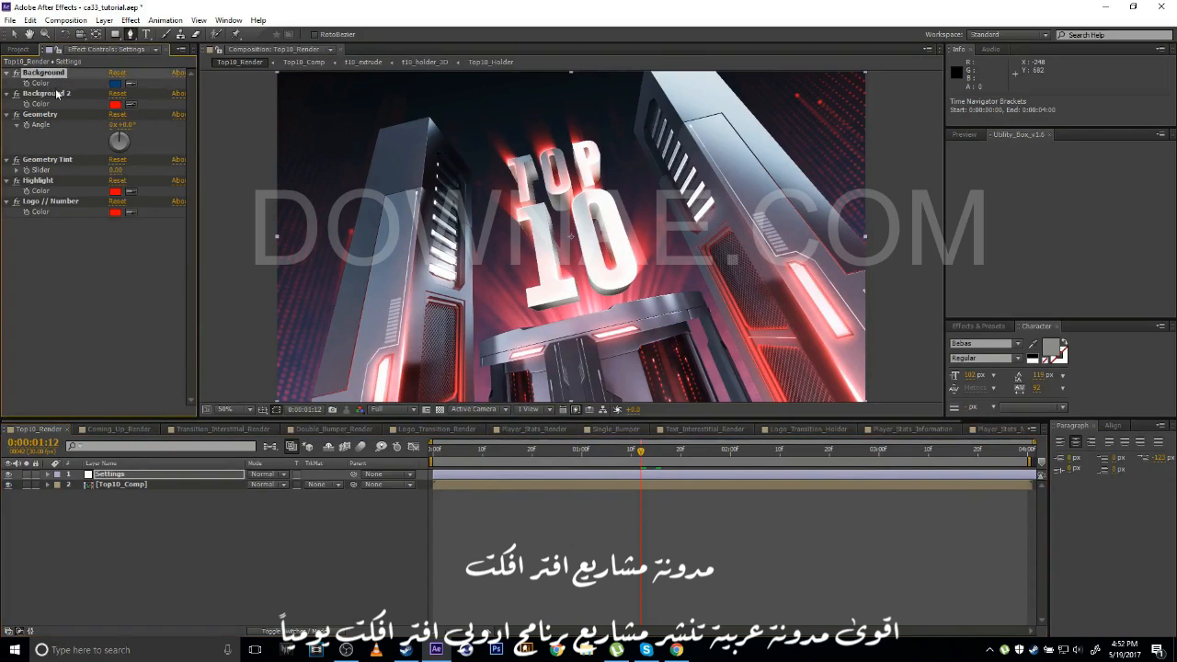
{"action": "left_click", "coordinate": [59, 94]}
{"action": "left_click", "coordinate": [51, 115]}
{"action": "left_click", "coordinate": [60, 161]}
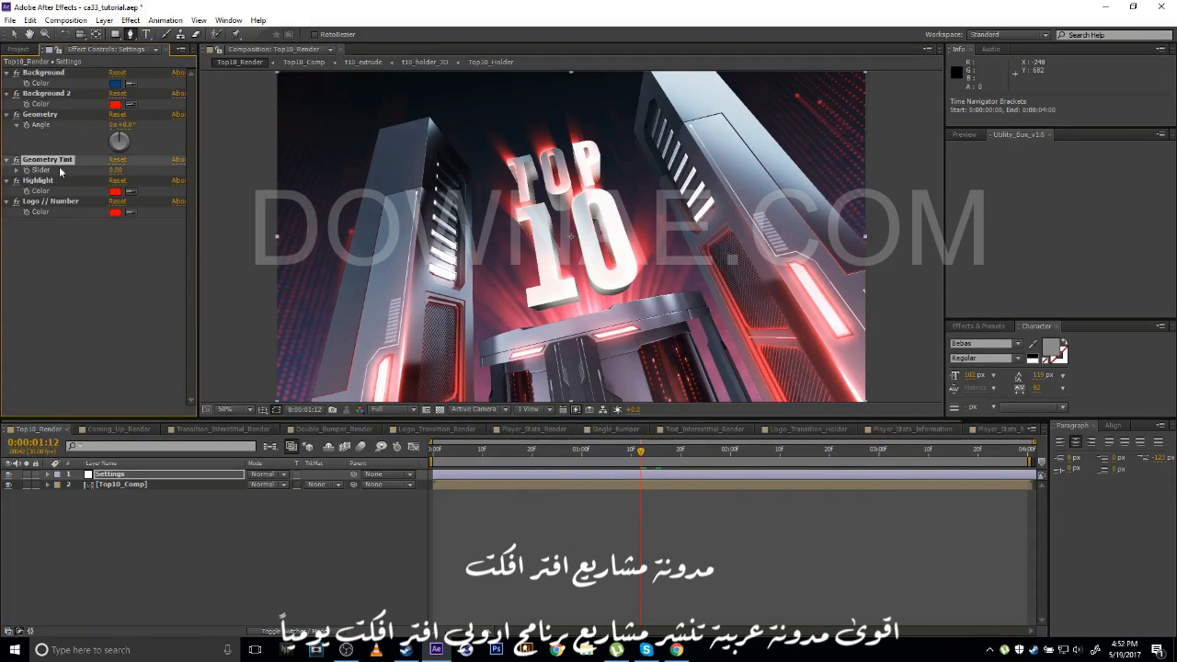
{"action": "left_click", "coordinate": [53, 182]}
{"action": "left_click", "coordinate": [60, 203]}
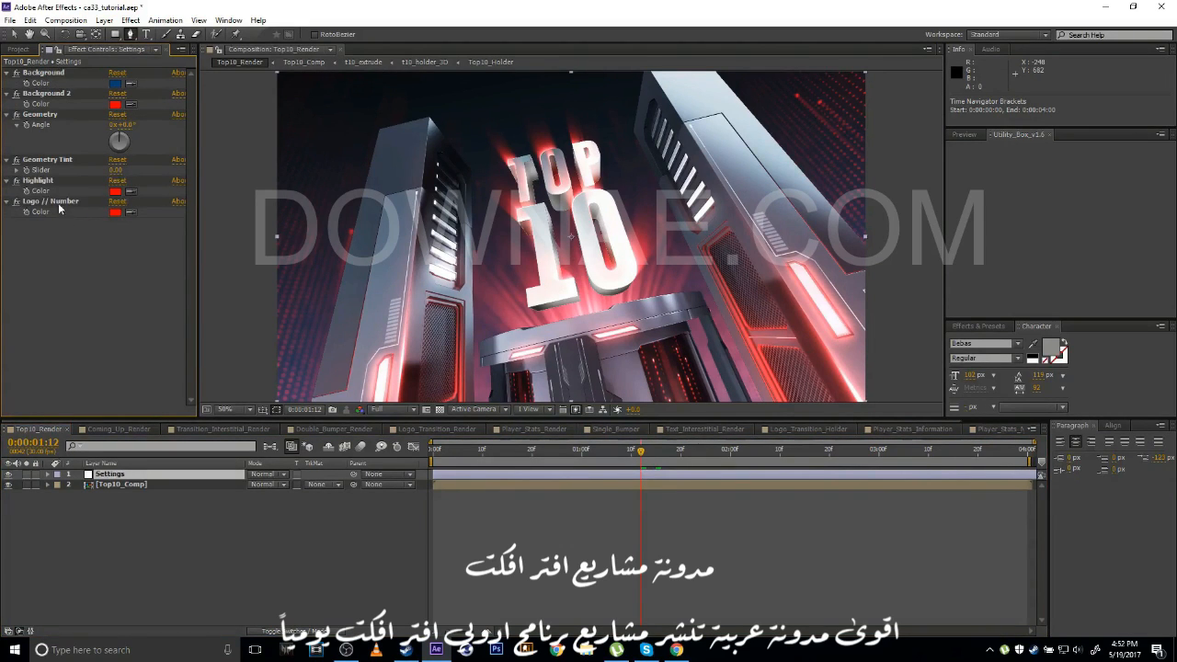
Set the Logo // Number color to blue on Top10_Render's Settings layer and return to the project's item list.
{"action": "left_click", "coordinate": [115, 213]}
{"action": "left_click_drag", "start_coordinate": [1019, 260], "coordinate": [1018, 224]}
{"action": "left_click", "coordinate": [1108, 175]}
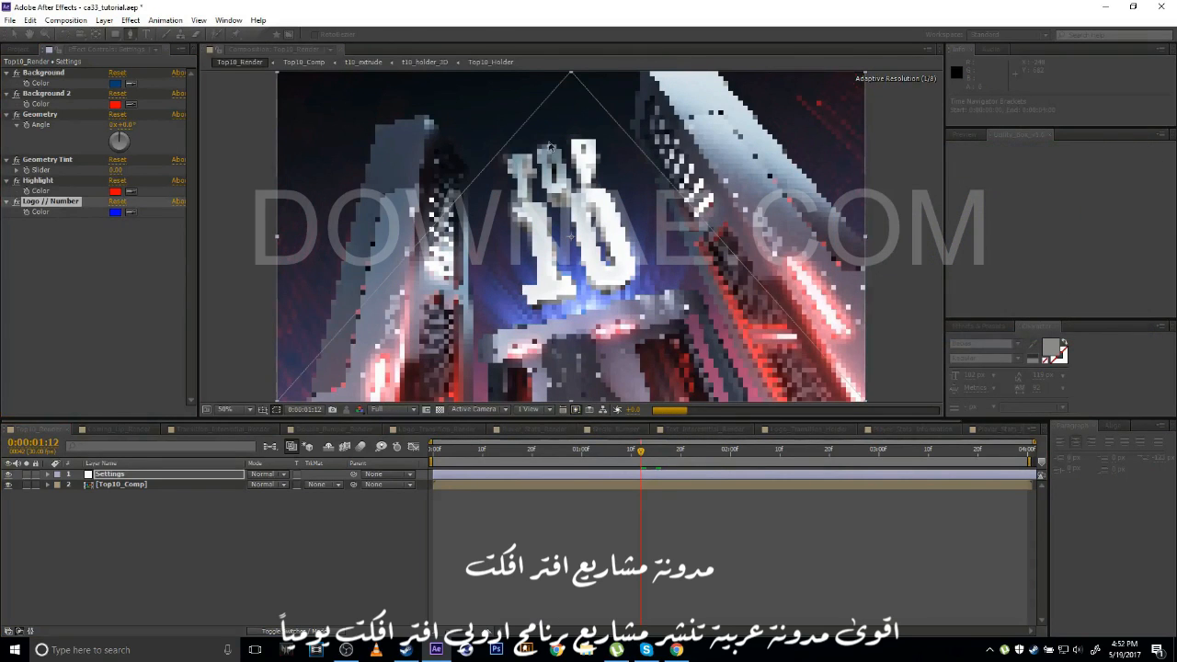
{"action": "left_click", "coordinate": [18, 50]}
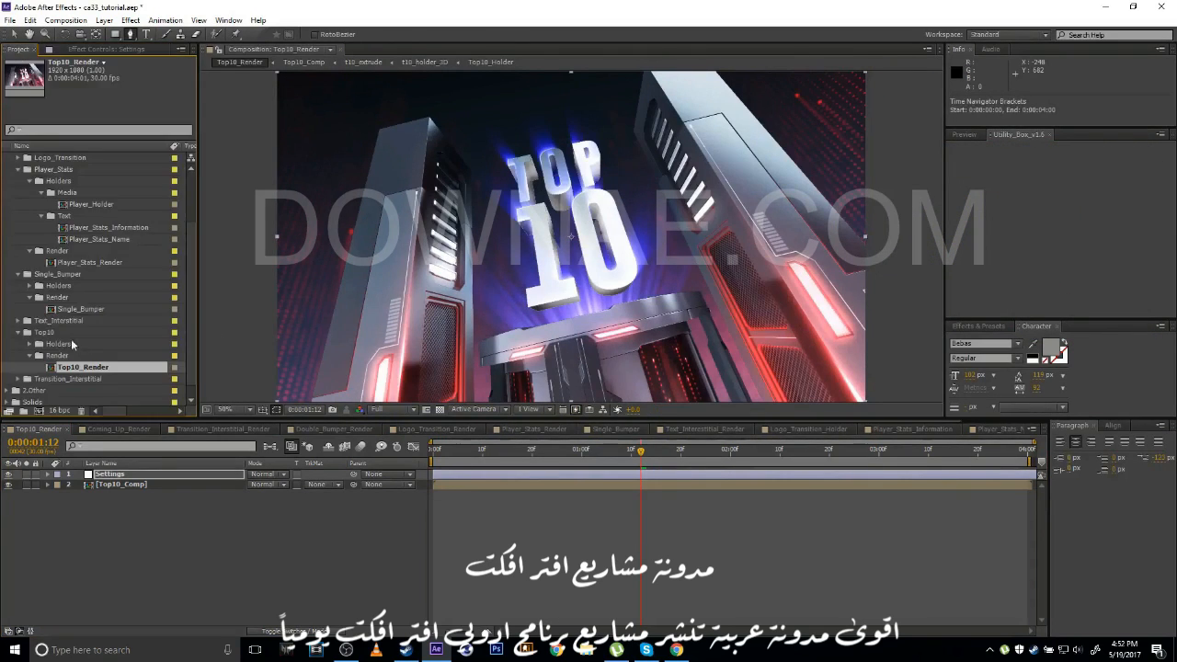
Open the Top10_Holder composition from Top10's media holders and examine its image and text layers.
{"action": "left_click", "coordinate": [29, 344]}
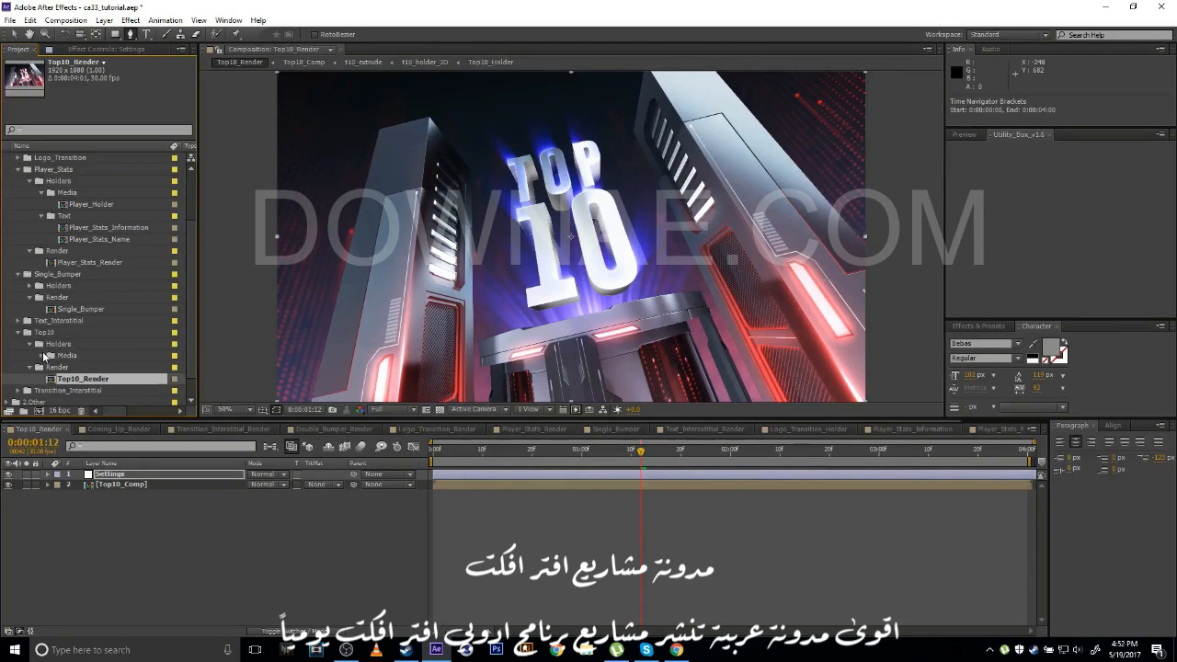
{"action": "left_click", "coordinate": [41, 355]}
{"action": "double_click", "coordinate": [85, 367]}
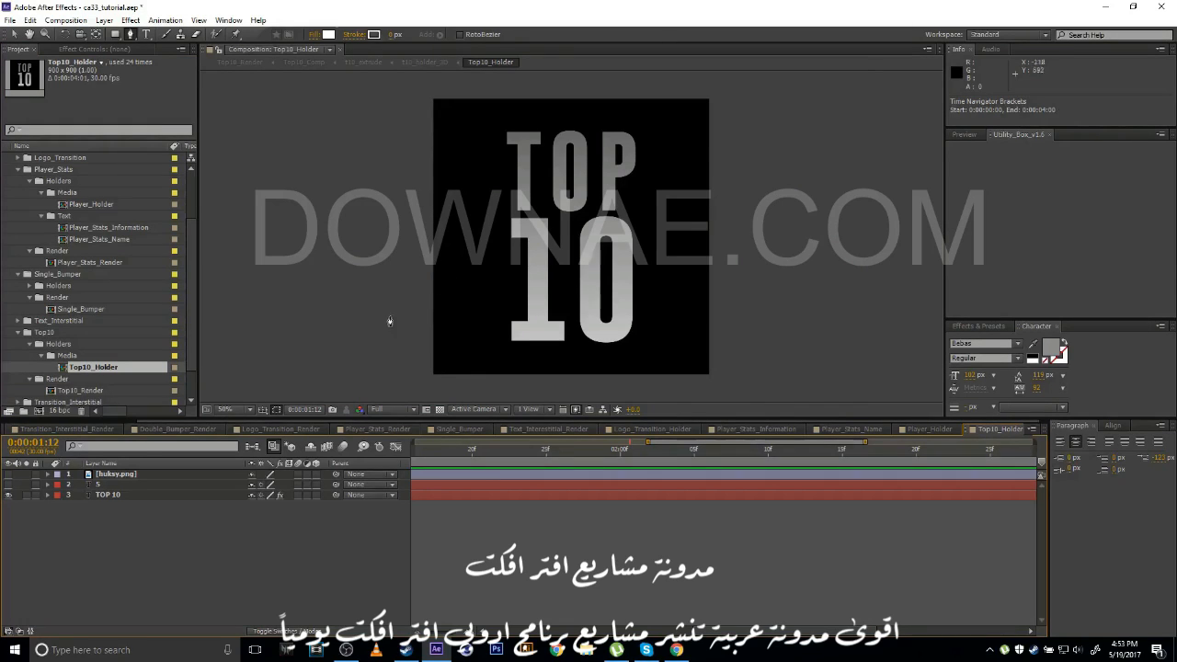
{"action": "left_click", "coordinate": [116, 484]}
{"action": "left_click", "coordinate": [116, 474]}
{"action": "left_click", "coordinate": [121, 517]}
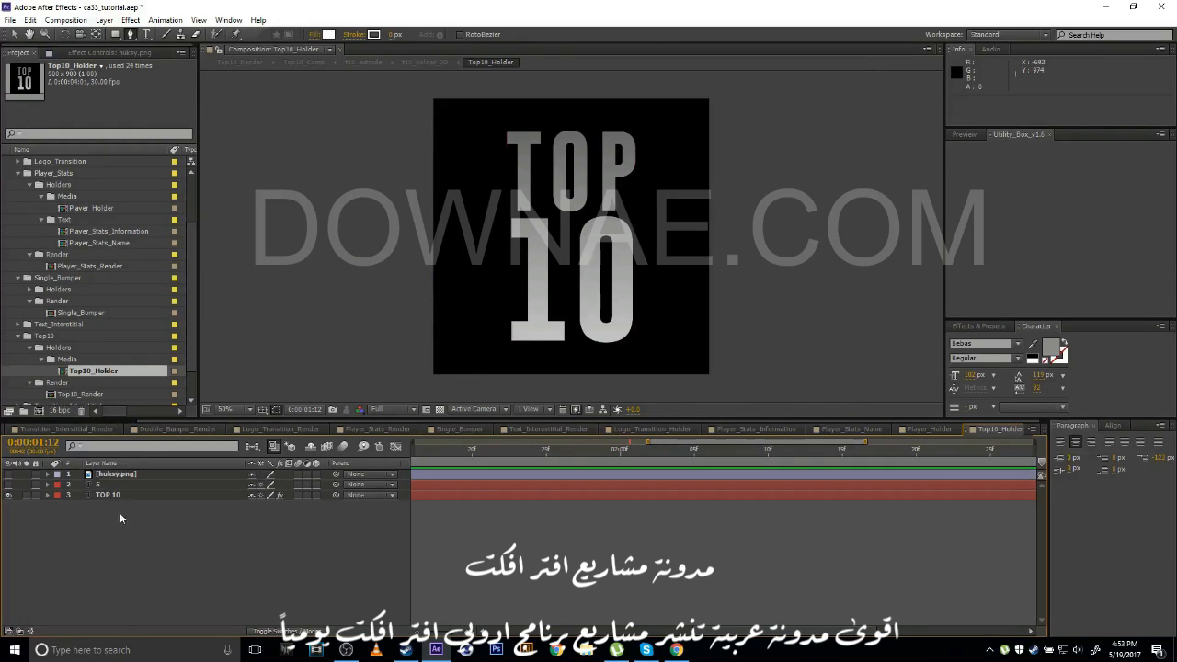
Show the 5 text layer instead of TOP 10 in Top10_Holder and check it in Top10_Render.
{"action": "left_click", "coordinate": [8, 494]}
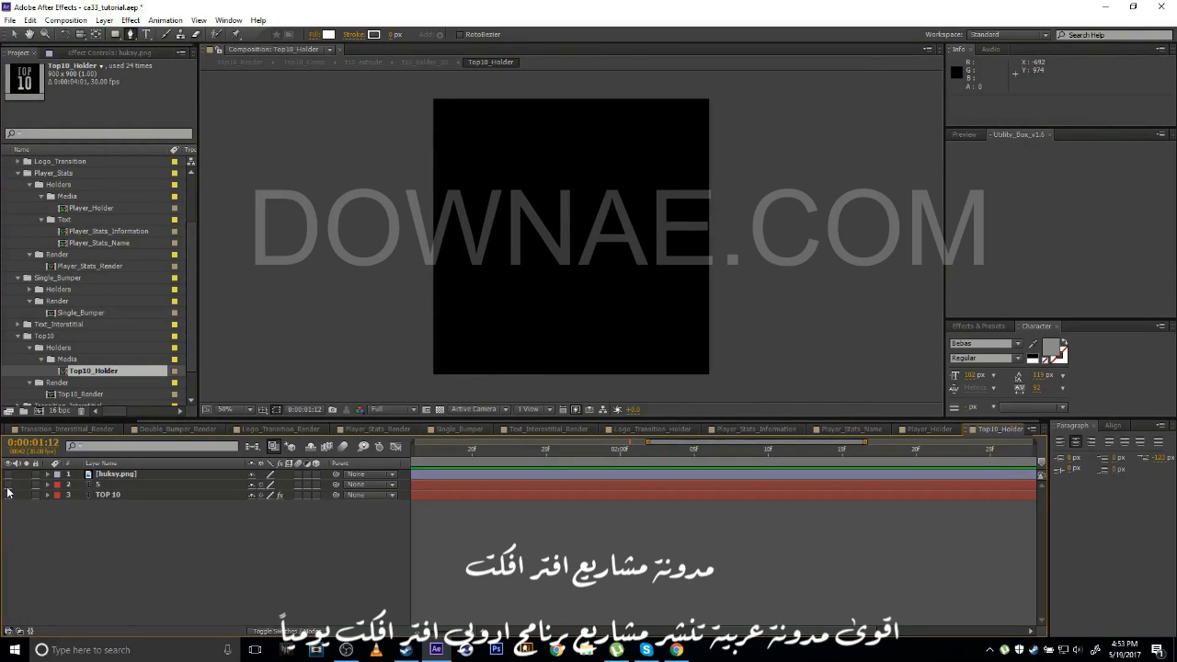
{"action": "left_click", "coordinate": [9, 484]}
{"action": "left_click", "coordinate": [94, 486]}
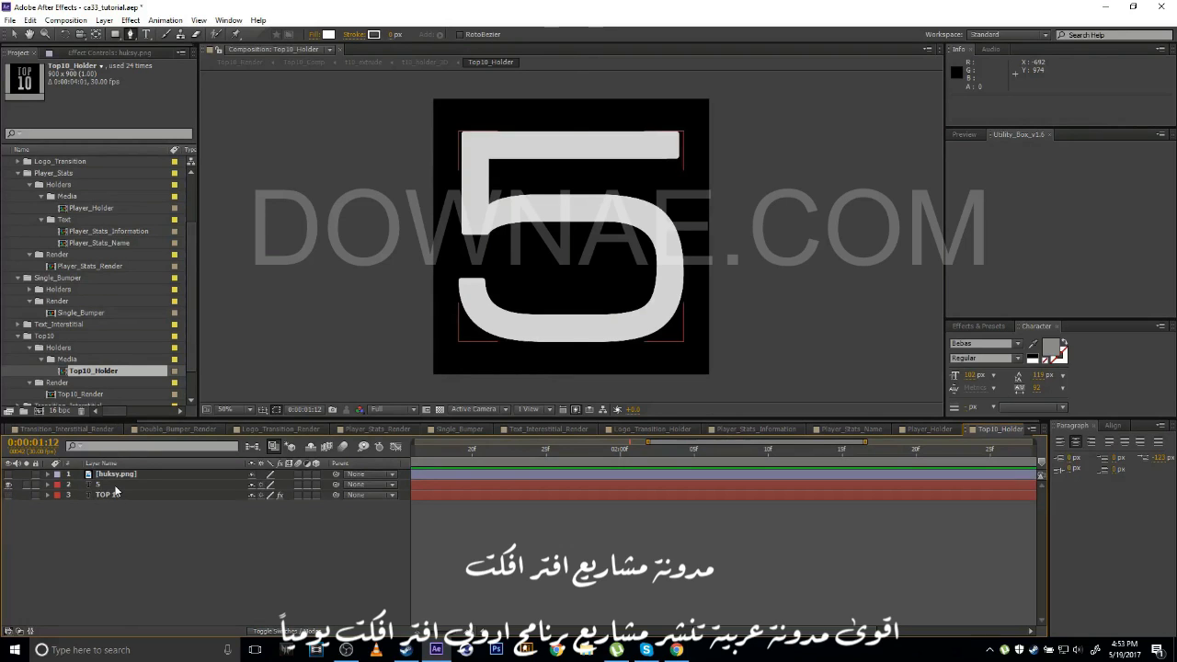
{"action": "left_click", "coordinate": [115, 487]}
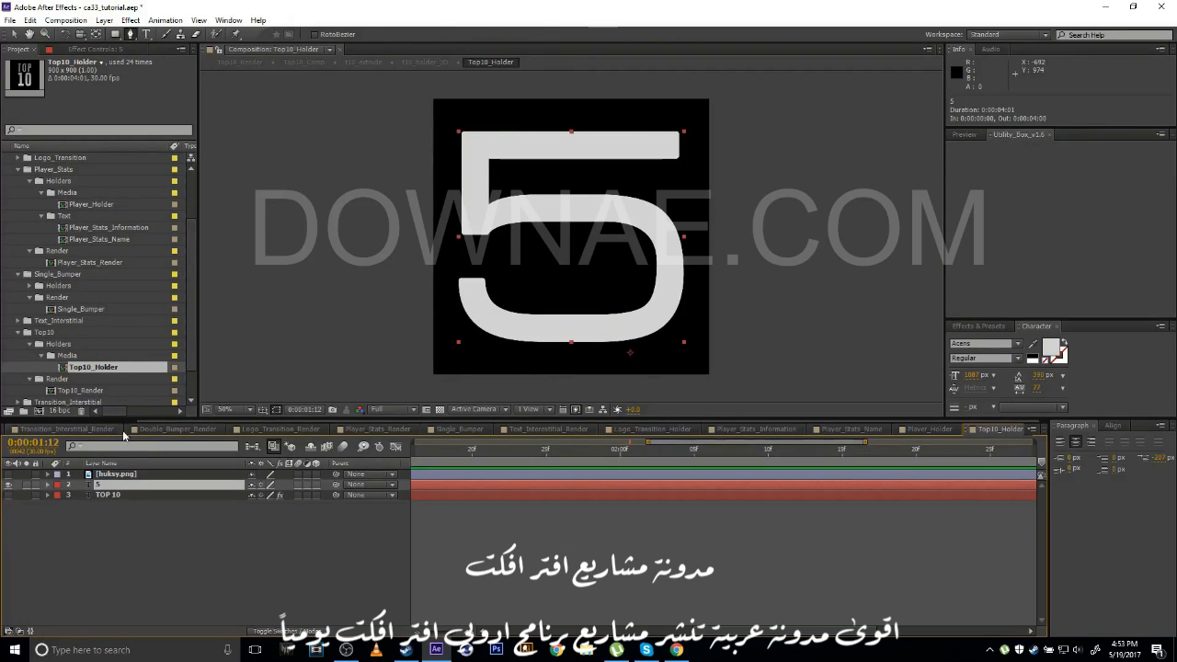
{"action": "double_click", "coordinate": [81, 392]}
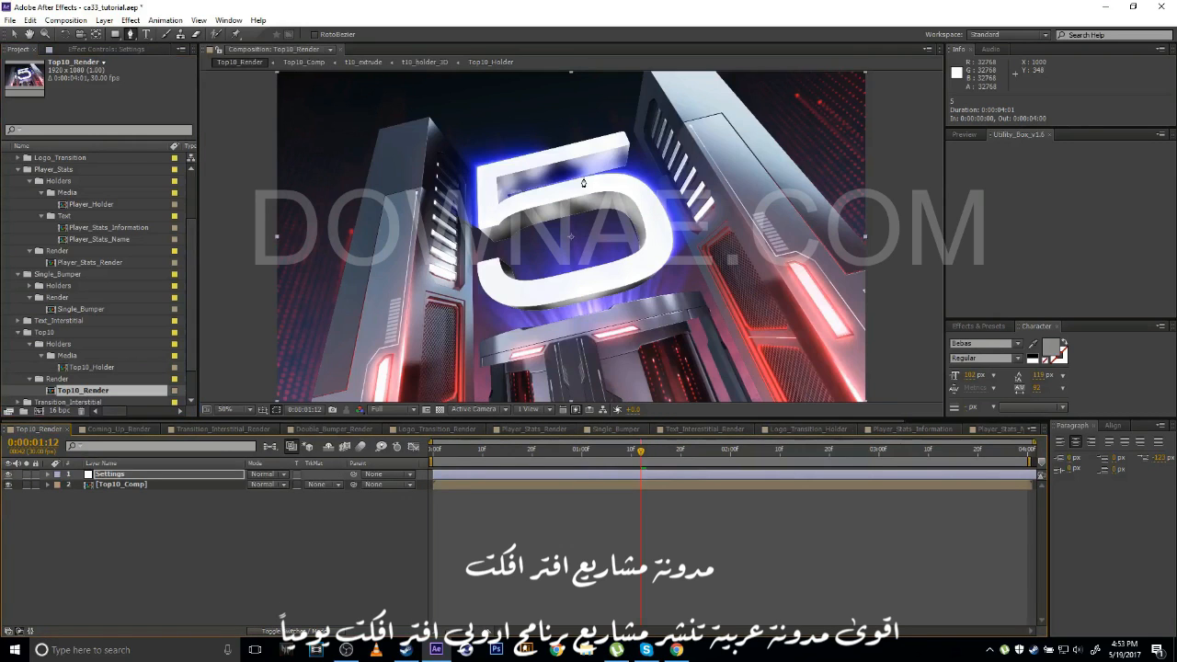
Set the 5 text layer's font to BankGothic in Top10_Holder and recentre the numeral in the frame.
{"action": "double_click", "coordinate": [99, 367]}
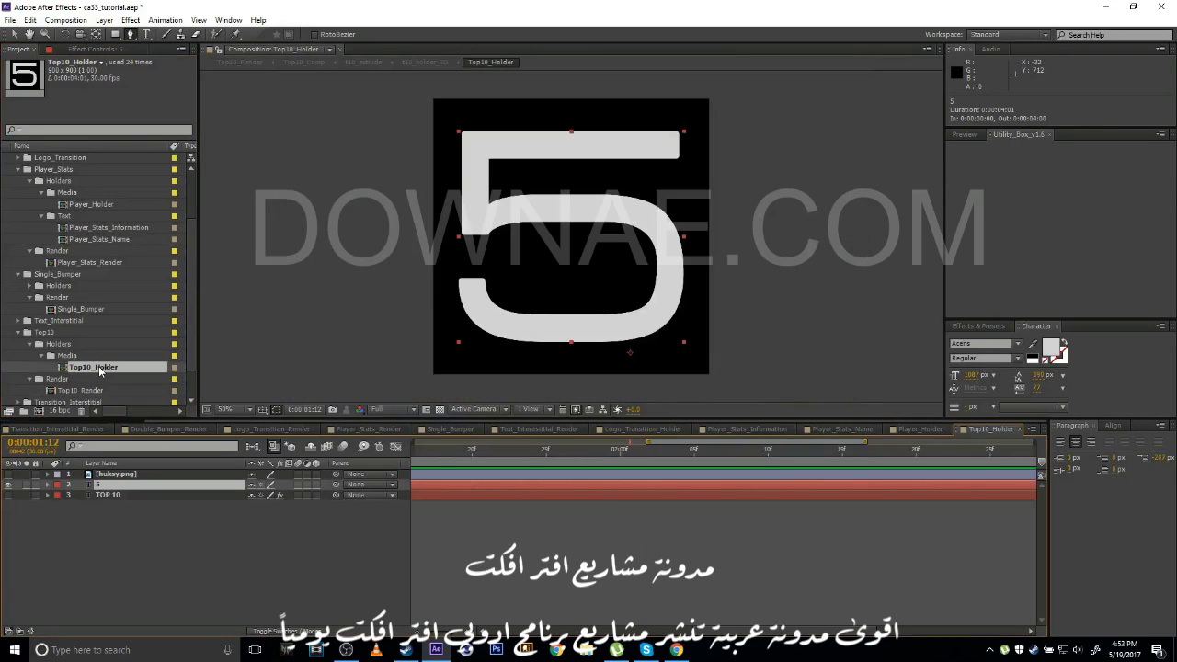
{"action": "double_click", "coordinate": [148, 488]}
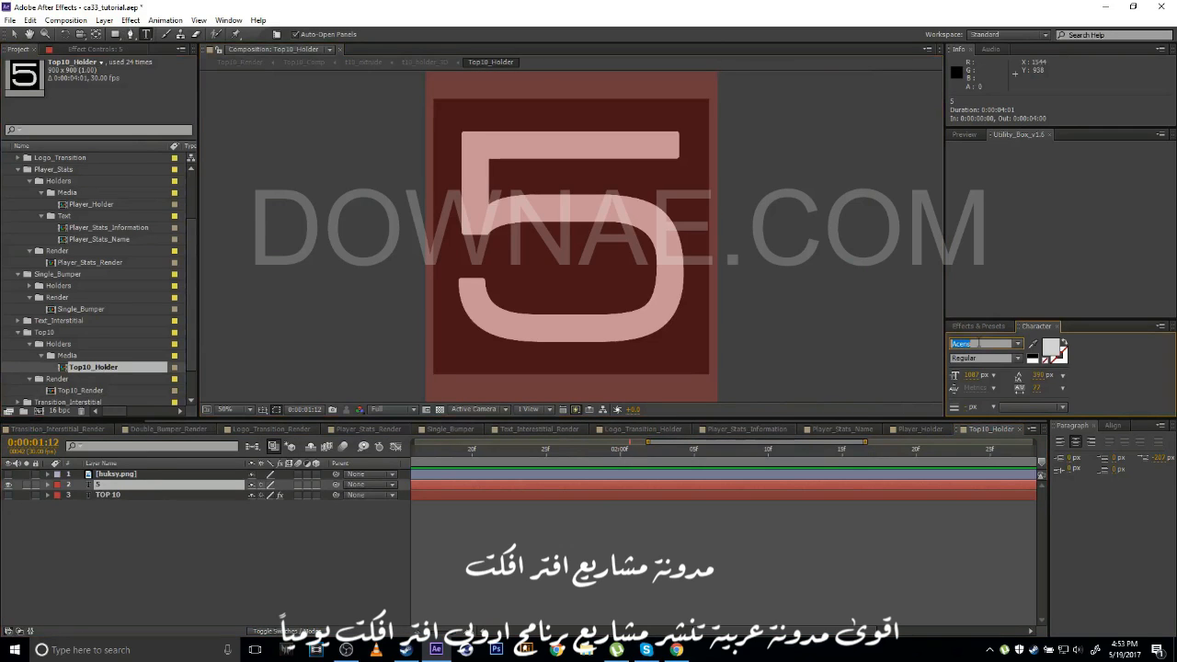
{"action": "type", "text": "BankGothic"}
{"action": "left_click", "coordinate": [569, 529]}
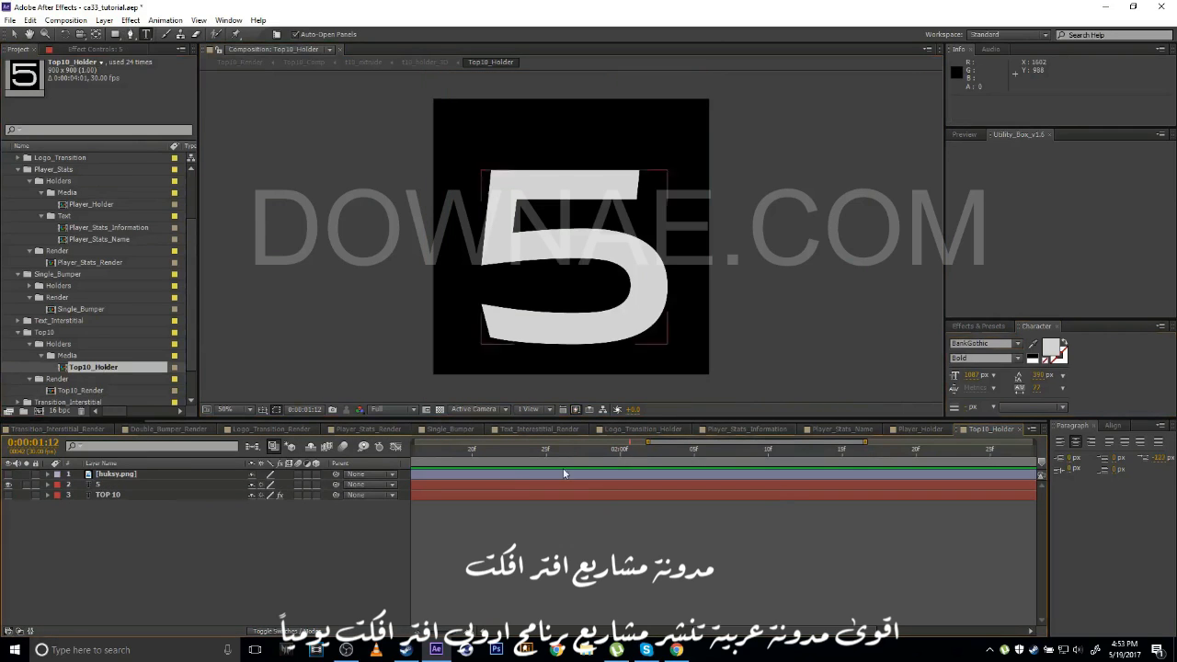
{"action": "key", "text": "v"}
{"action": "mouse_move", "coordinate": [580, 266]}
{"action": "left_mouse_down"}
{"action": "mouse_move", "coordinate": [582, 239]}
{"action": "mouse_move", "coordinate": [575, 250]}
{"action": "left_mouse_up"}
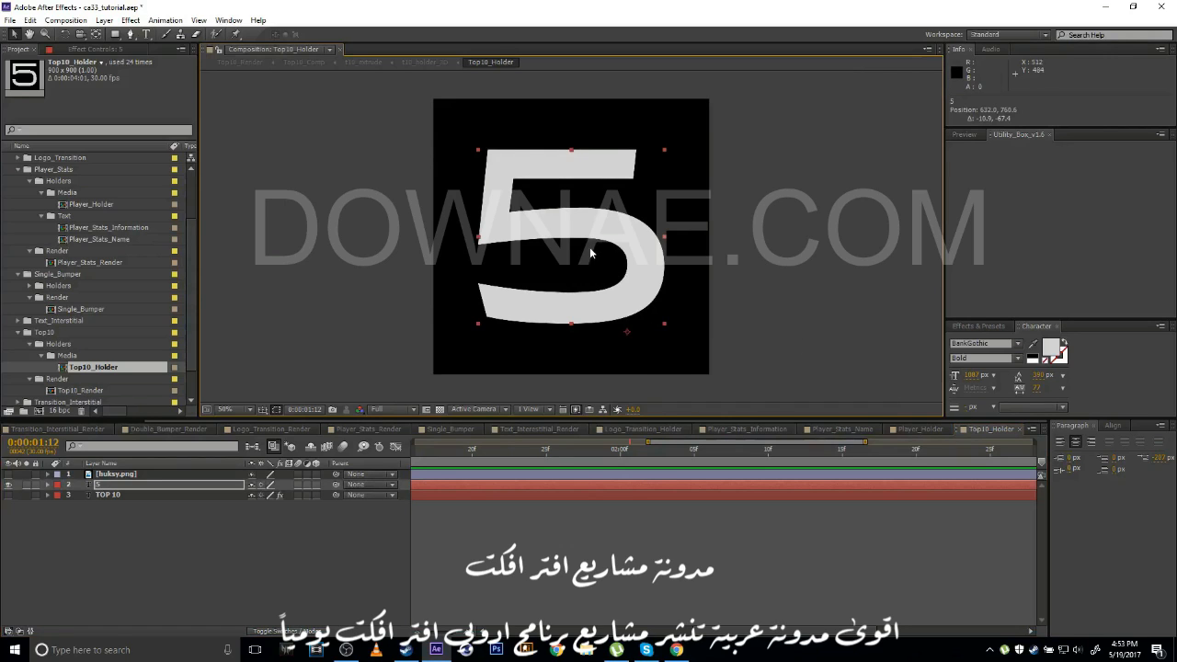
Turn on the title/action safe guides for Top10_Holder and check the restyled numeral in Top10_Render.
{"action": "left_click", "coordinate": [263, 409]}
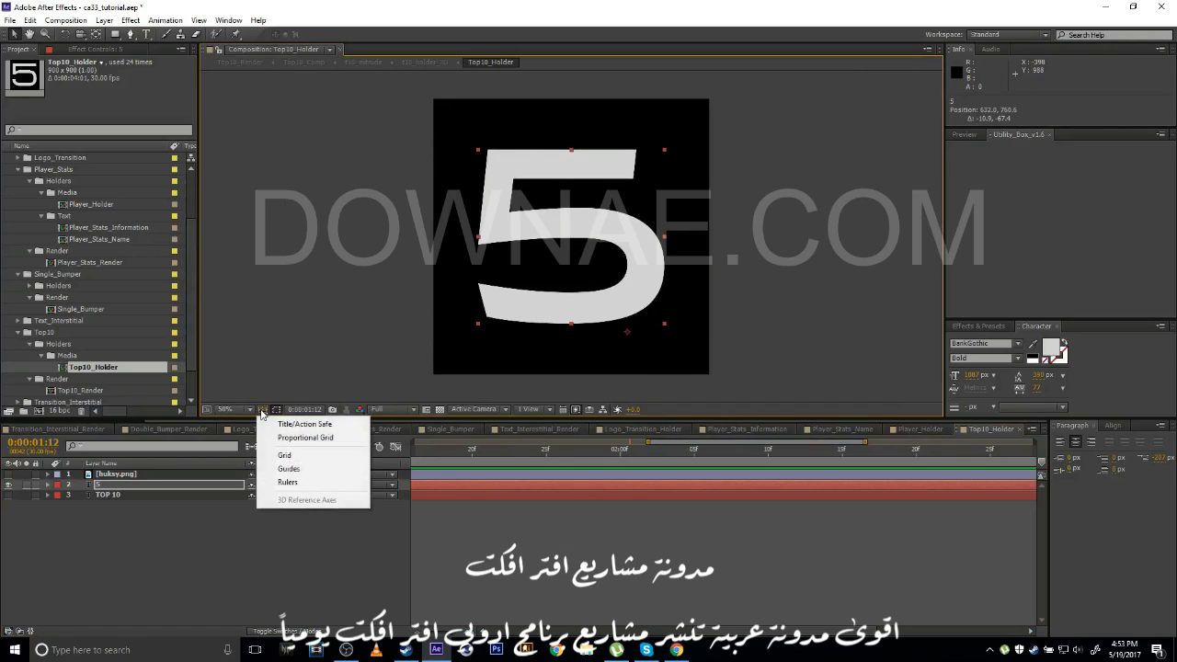
{"action": "left_click", "coordinate": [307, 427]}
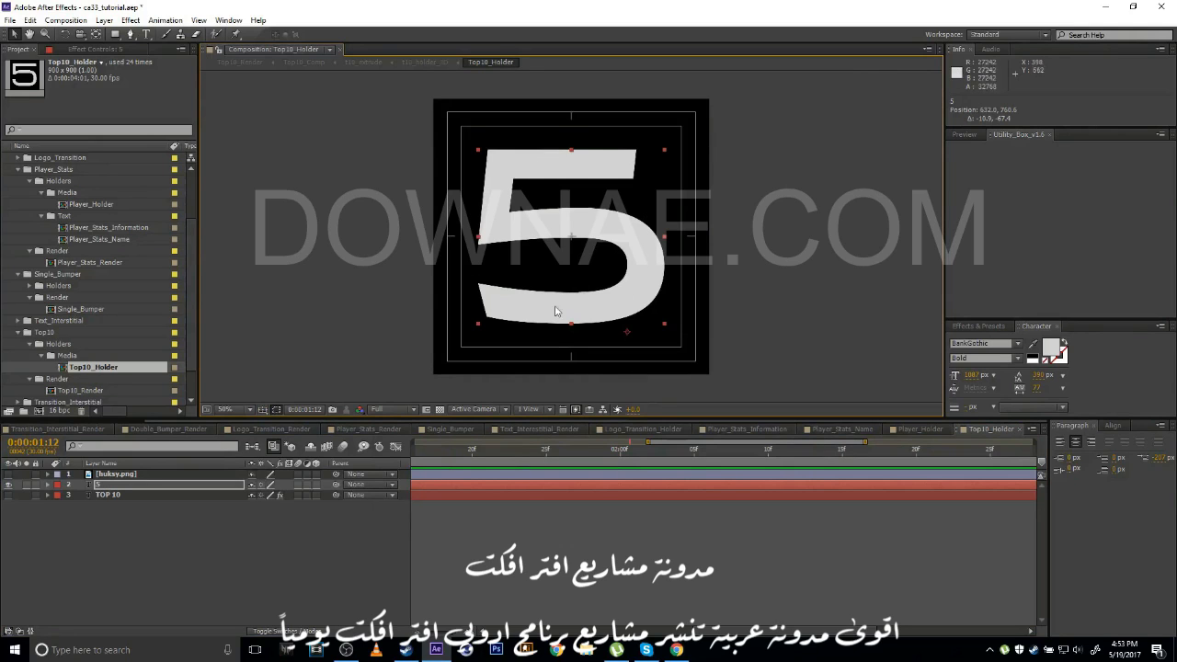
{"action": "left_click", "coordinate": [92, 391]}
{"action": "double_click", "coordinate": [91, 391]}
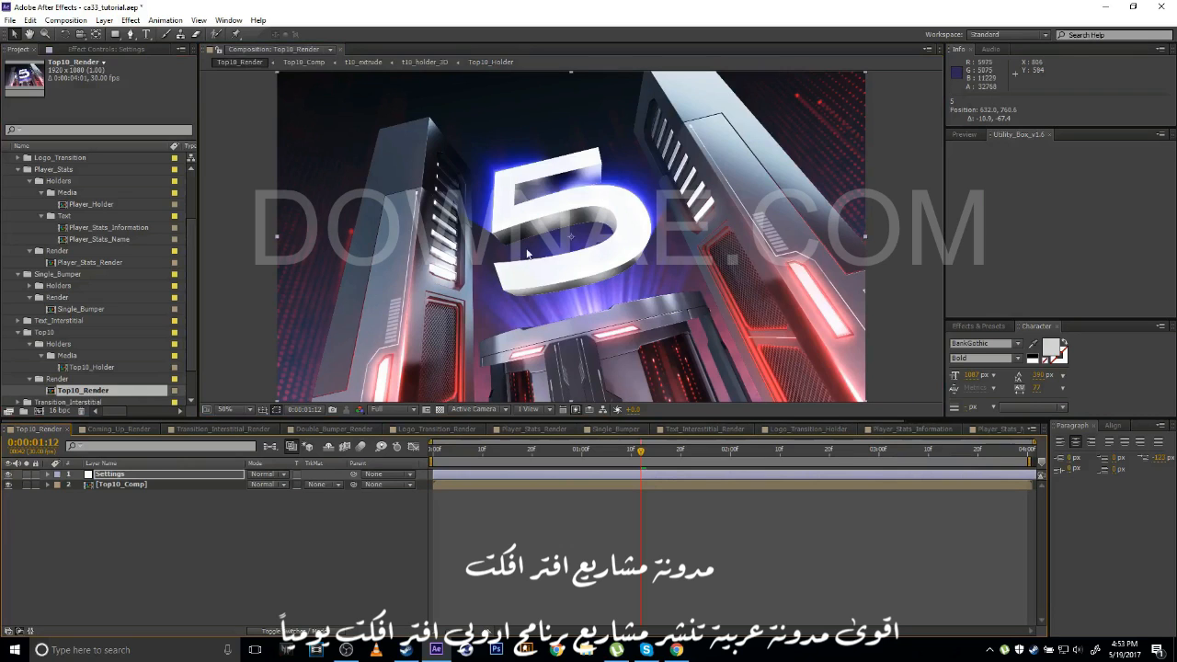
Show the huksy.png logo instead of the 5 in Top10_Holder and check it in Top10_Render.
{"action": "double_click", "coordinate": [86, 368]}
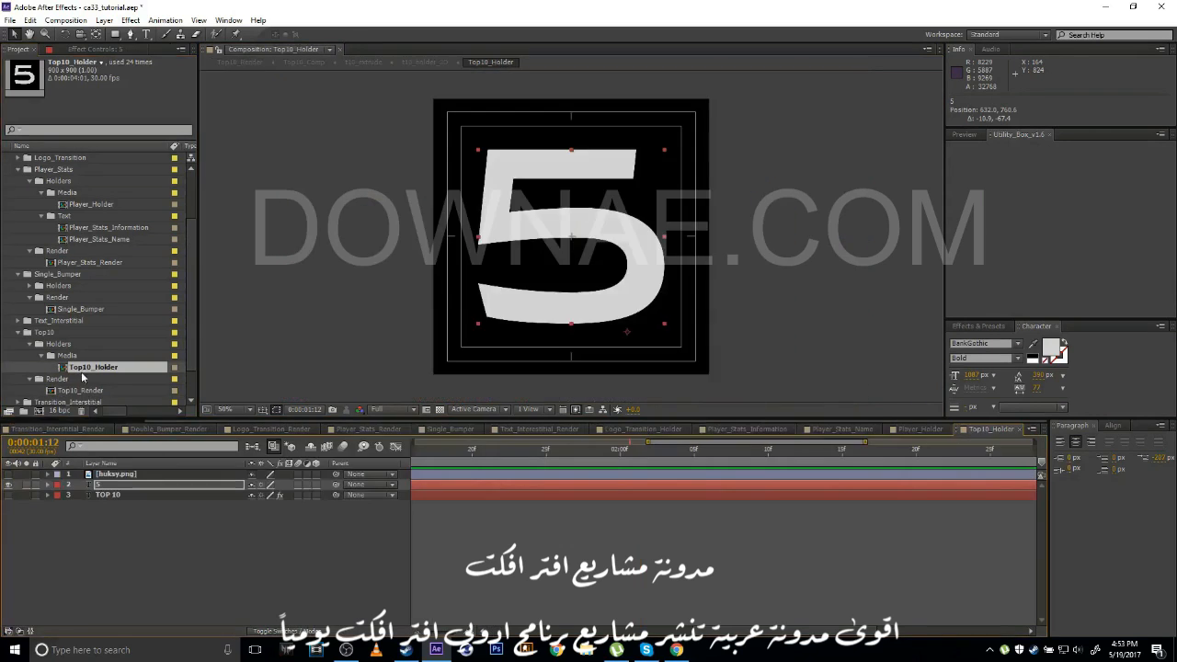
{"action": "left_click", "coordinate": [9, 475]}
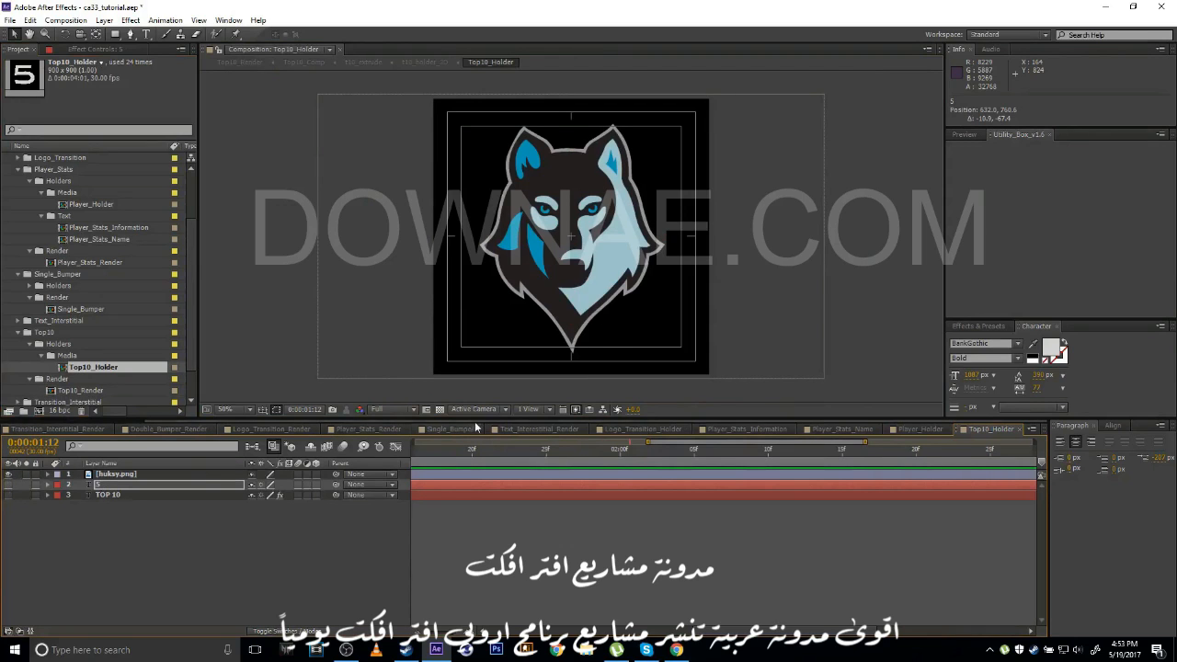
{"action": "left_click", "coordinate": [445, 409]}
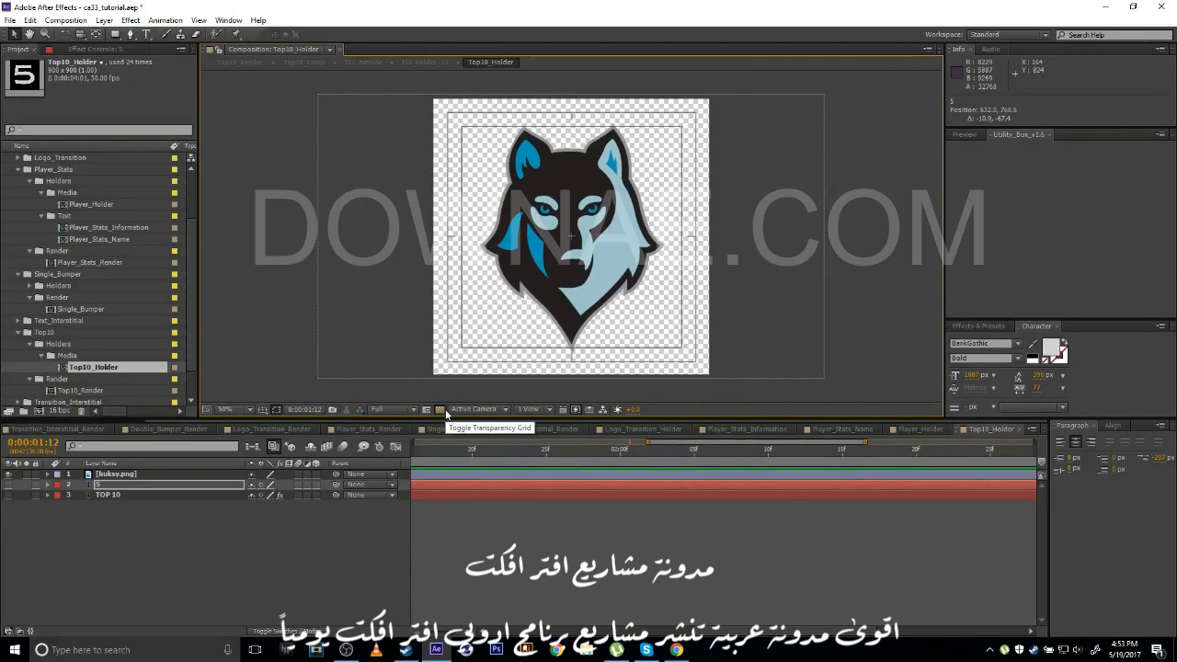
{"action": "left_click", "coordinate": [445, 409]}
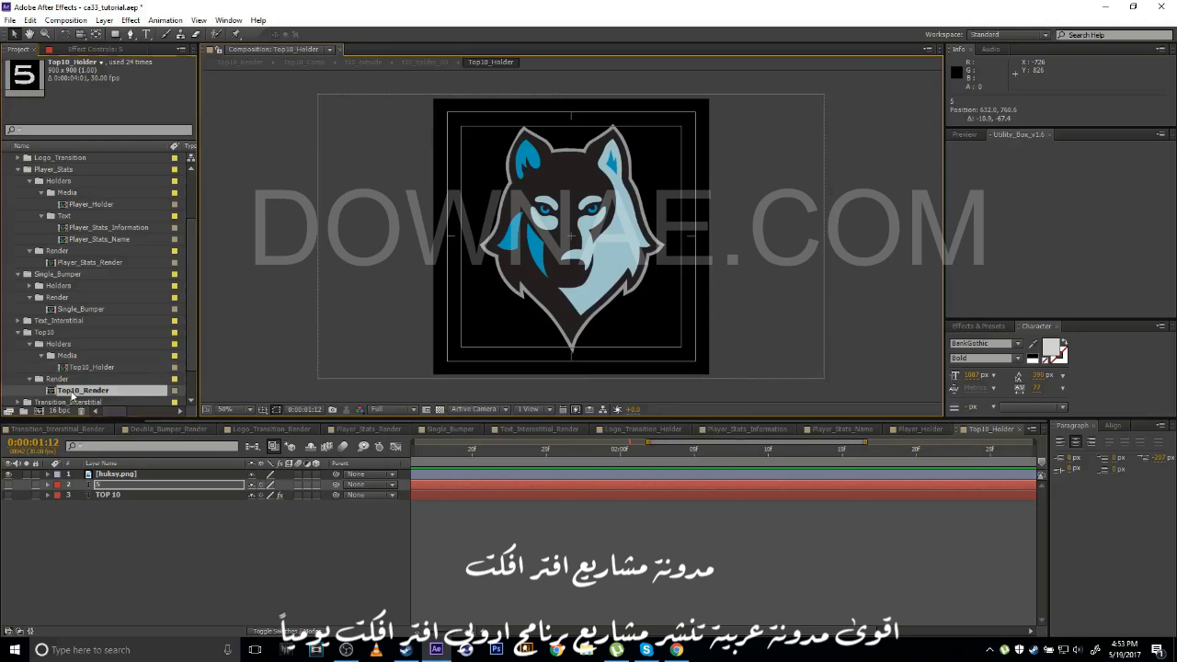
{"action": "double_click", "coordinate": [74, 391]}
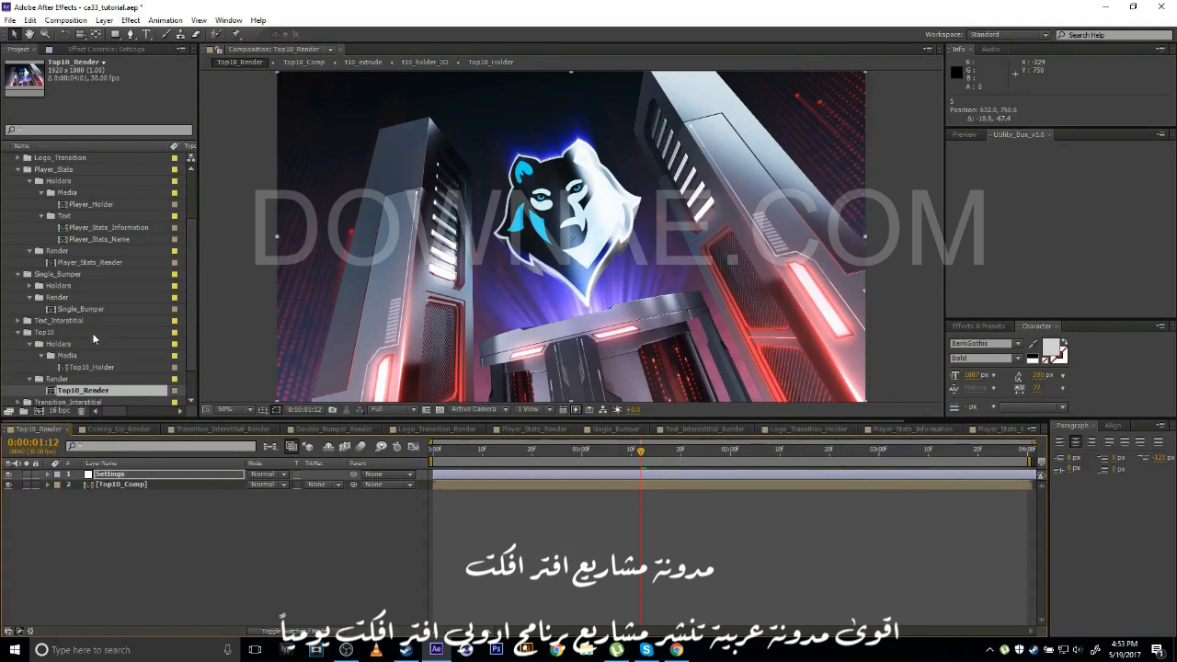
Open the Transition_Interstitial_Render composition from Transition_Interstitial's Render folder.
{"action": "scroll", "coordinate": [89, 322], "scroll_direction": "down", "scroll_amount": 1}
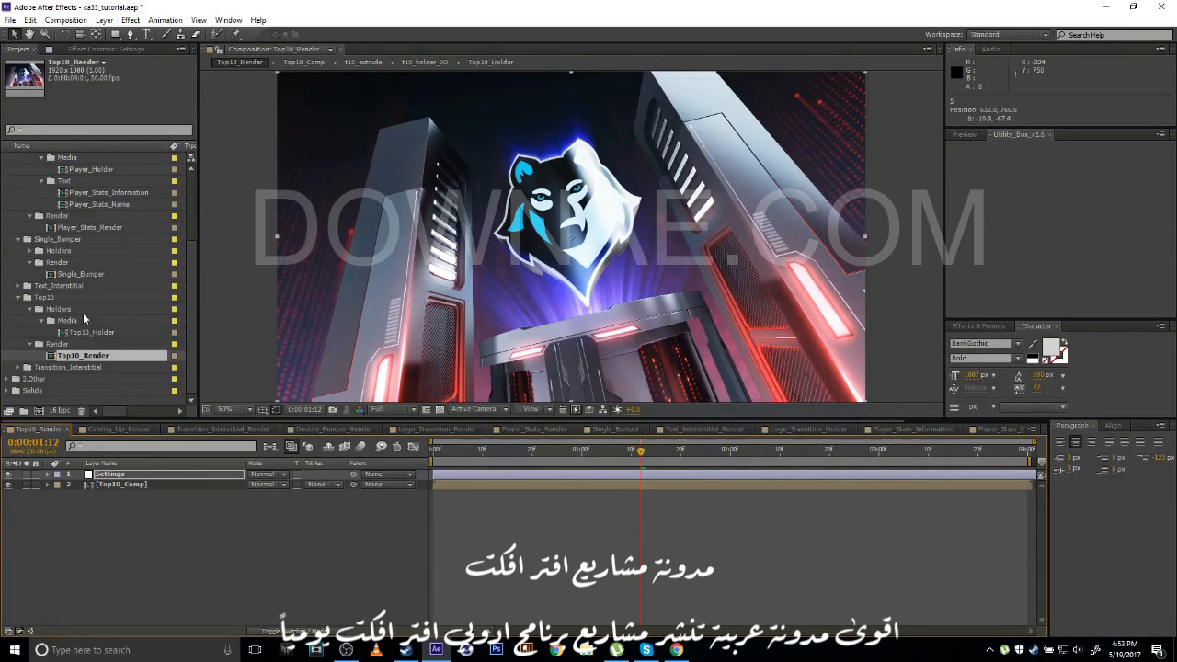
{"action": "left_click", "coordinate": [18, 367]}
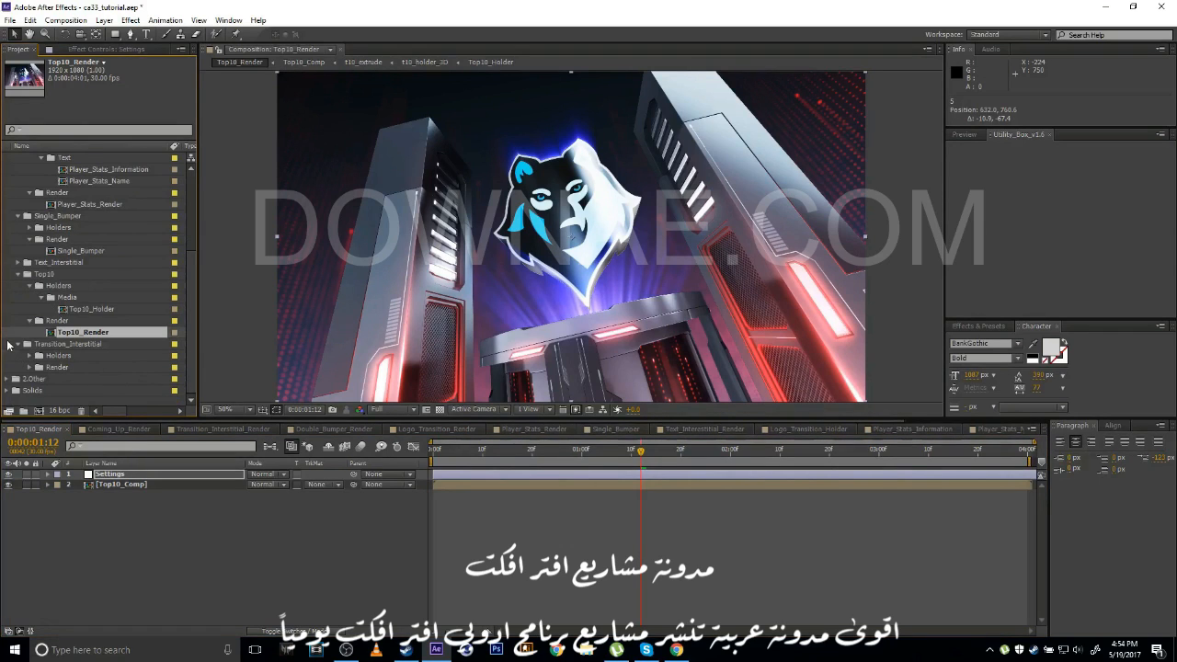
{"action": "left_click", "coordinate": [28, 367]}
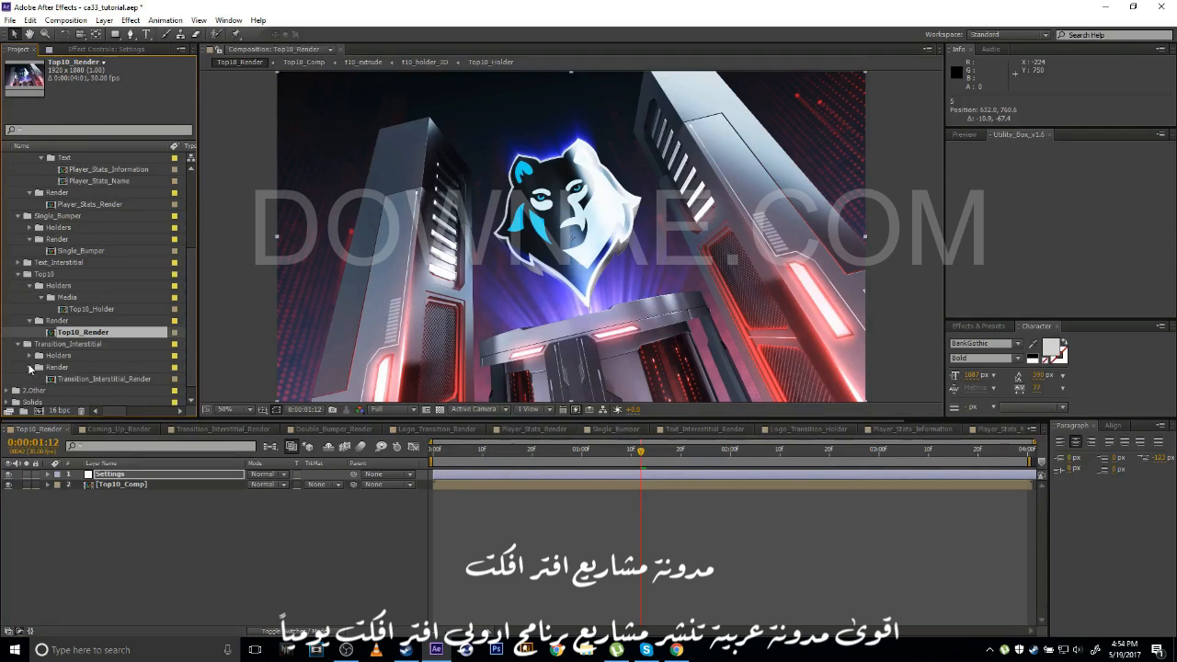
{"action": "double_click", "coordinate": [110, 379]}
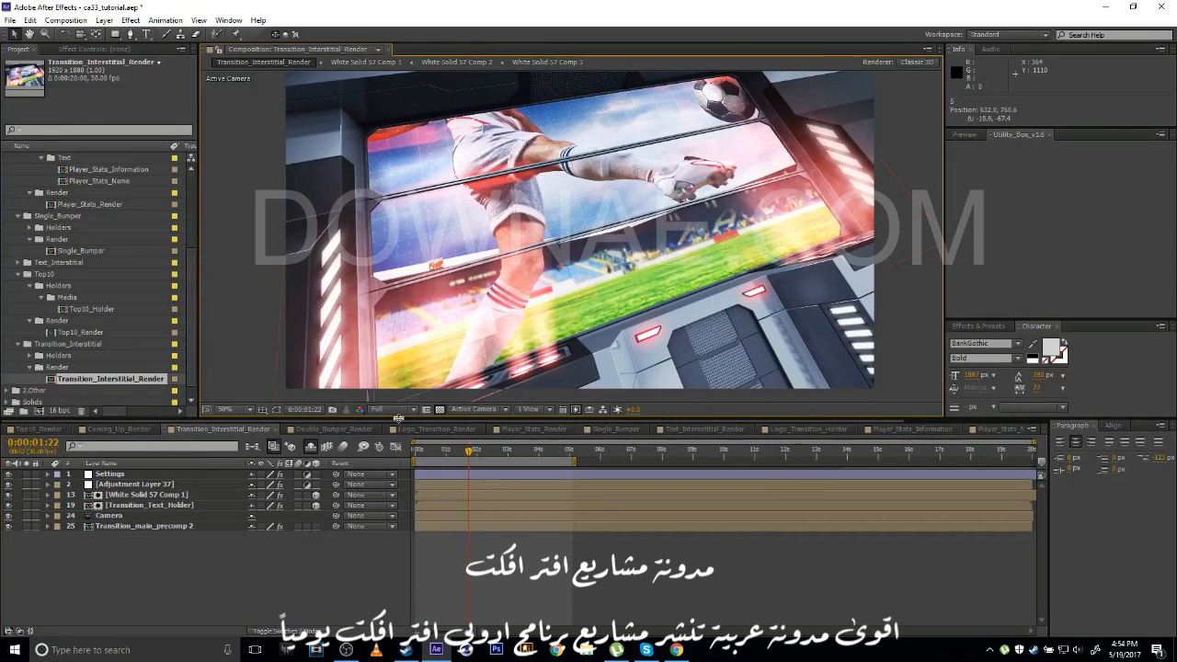
Lower Transition_Interstitial_Render's preview resolution to Third and move to 0:00:02:13.
{"action": "left_click_drag", "start_coordinate": [402, 418], "coordinate": [401, 424]}
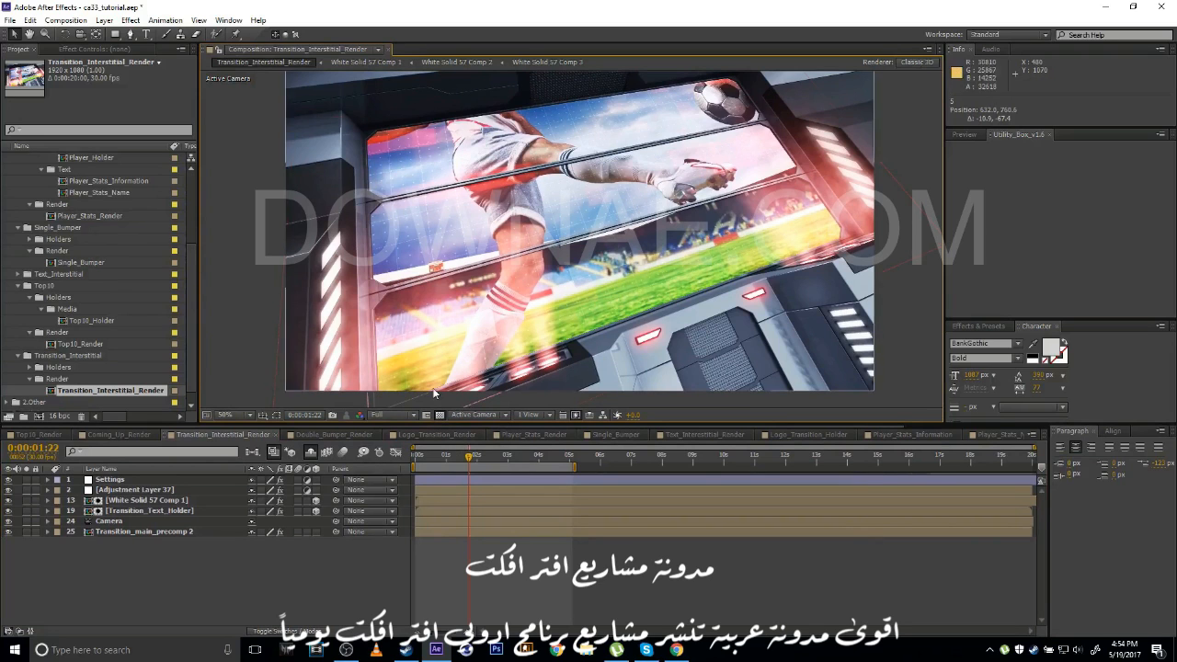
{"action": "left_click_drag", "start_coordinate": [462, 467], "coordinate": [560, 462]}
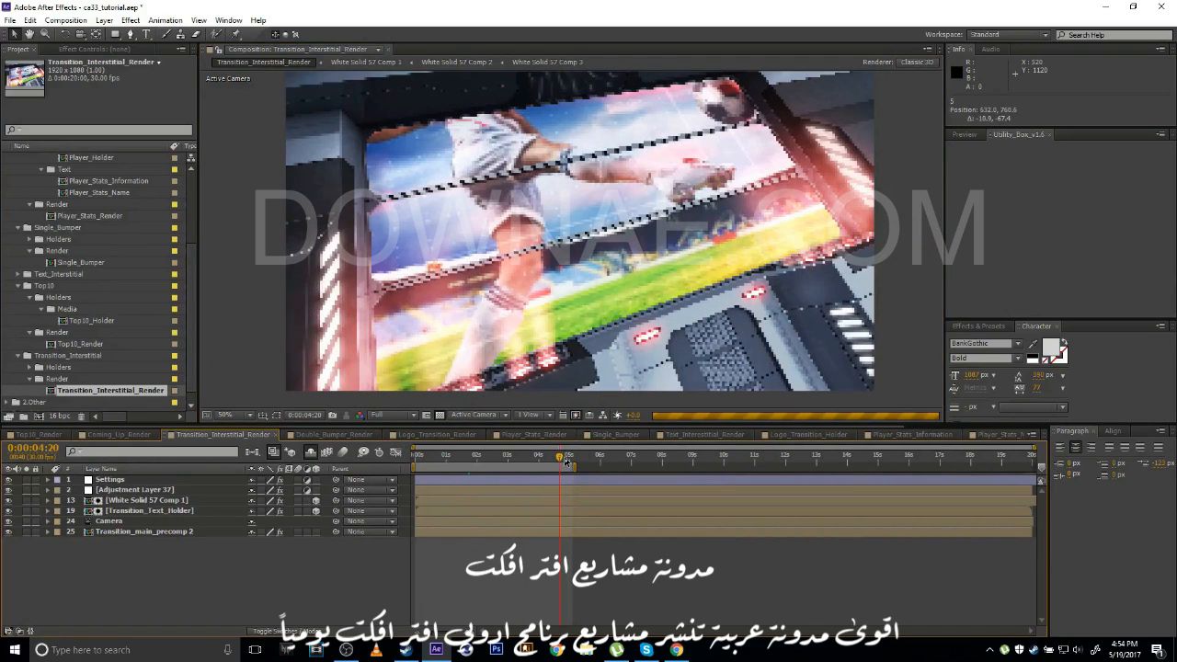
{"action": "left_click", "coordinate": [385, 415]}
{"action": "left_click", "coordinate": [401, 475]}
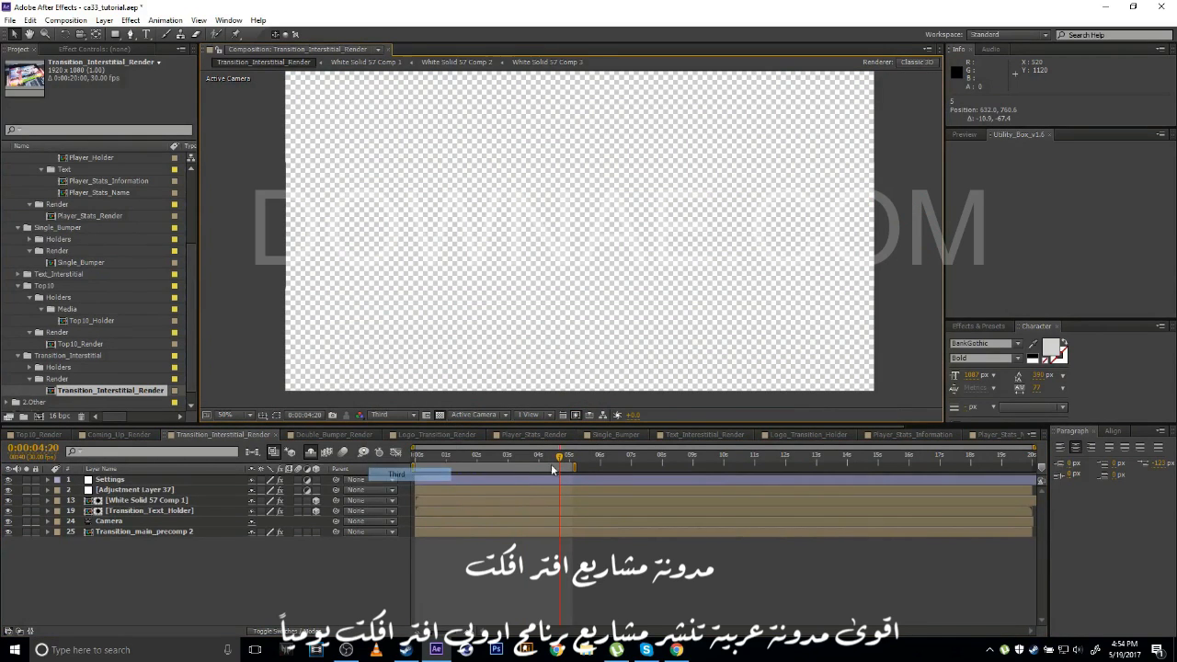
{"action": "left_click_drag", "start_coordinate": [554, 463], "coordinate": [525, 460]}
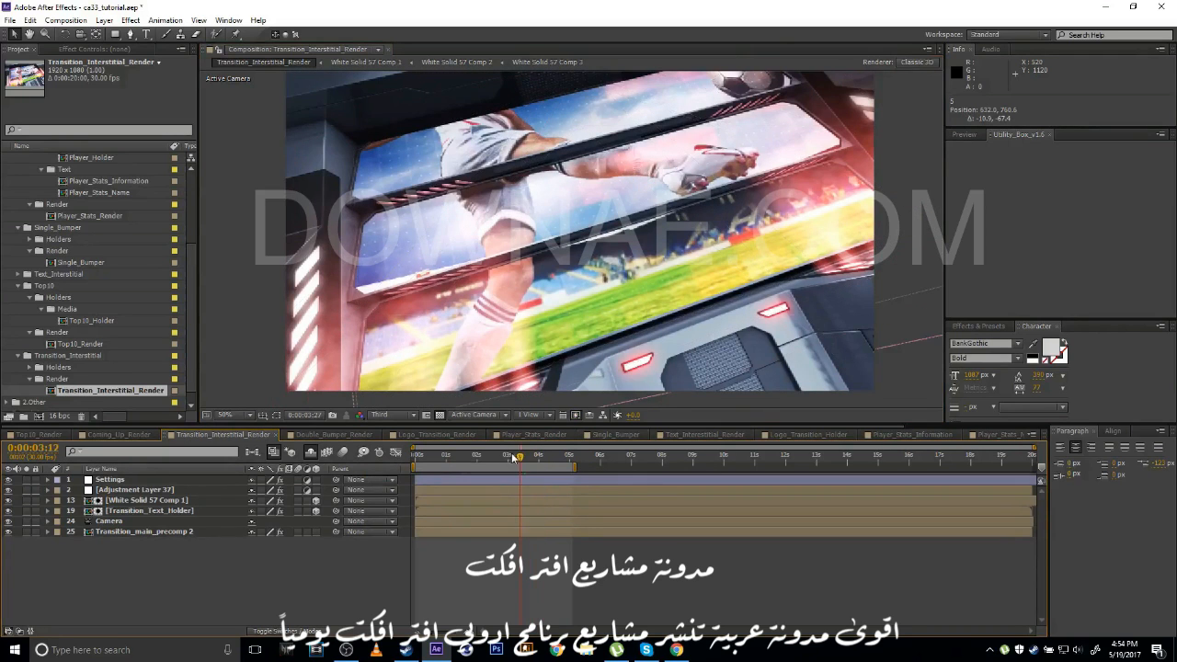
{"action": "left_click_drag", "start_coordinate": [526, 460], "coordinate": [490, 466]}
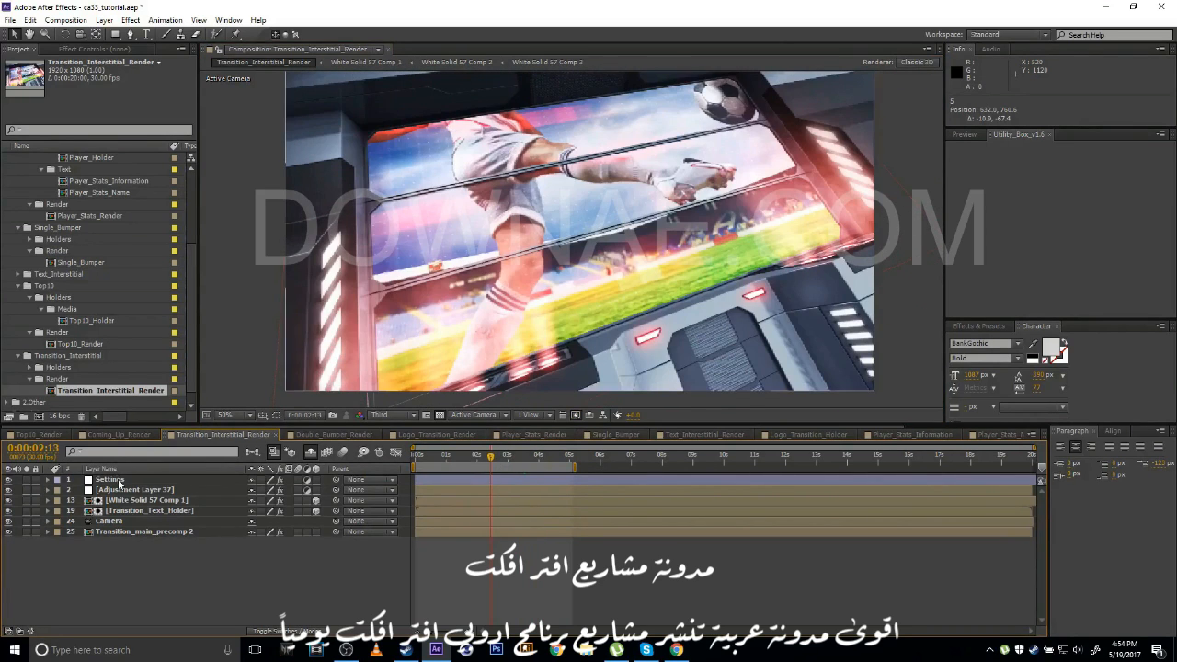
Show the Settings layer's effect controls in Transition_Interstitial_Render and examine the Geometry and Geometry Tint controls.
{"action": "left_click", "coordinate": [118, 480]}
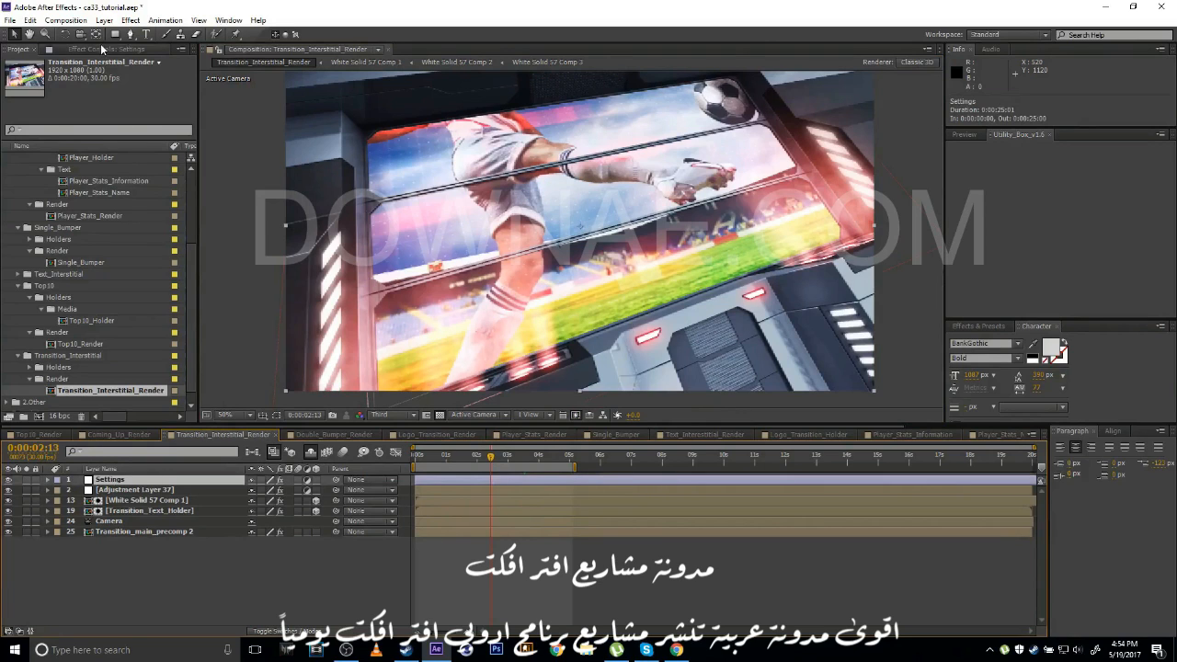
{"action": "left_click", "coordinate": [101, 48]}
{"action": "left_click", "coordinate": [39, 74]}
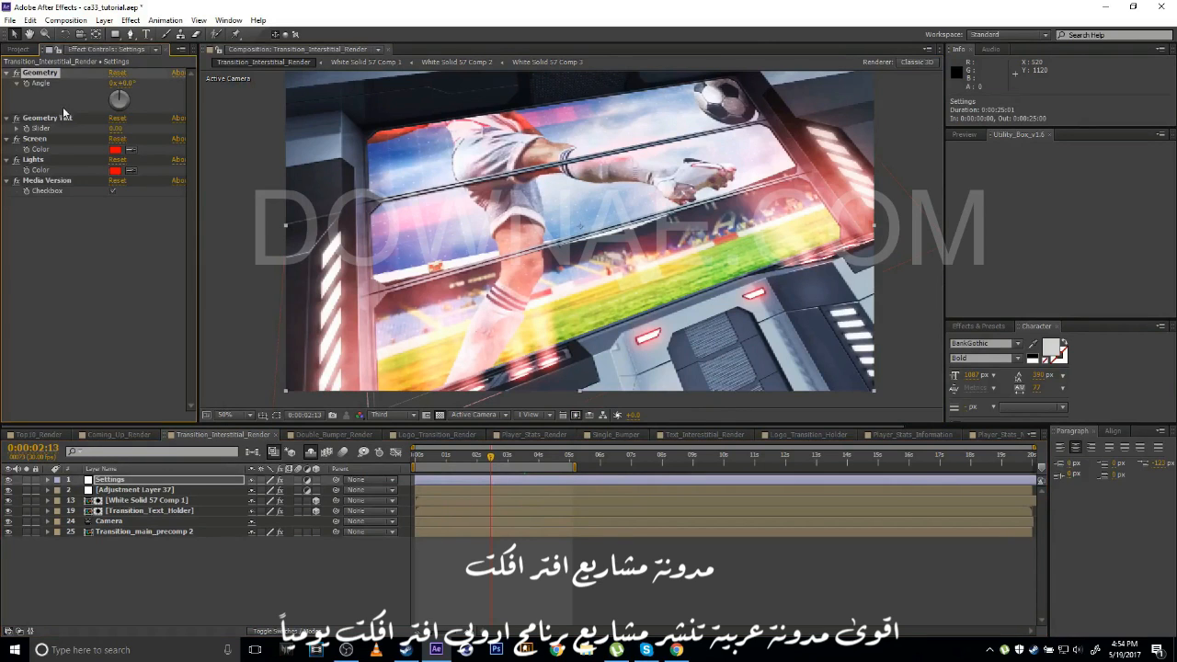
{"action": "left_click", "coordinate": [54, 117]}
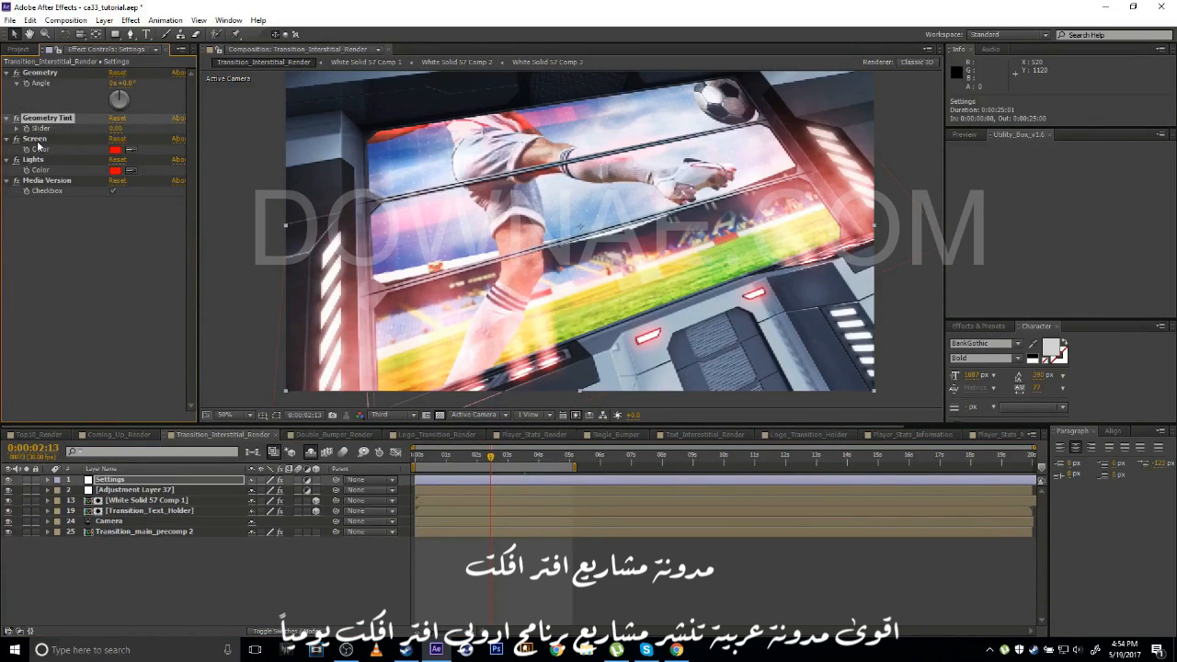
{"action": "left_click", "coordinate": [83, 195]}
Set the Screen color to green on Transition_Interstitial_Render's Settings layer and select the Media Version control.
{"action": "left_click", "coordinate": [115, 150]}
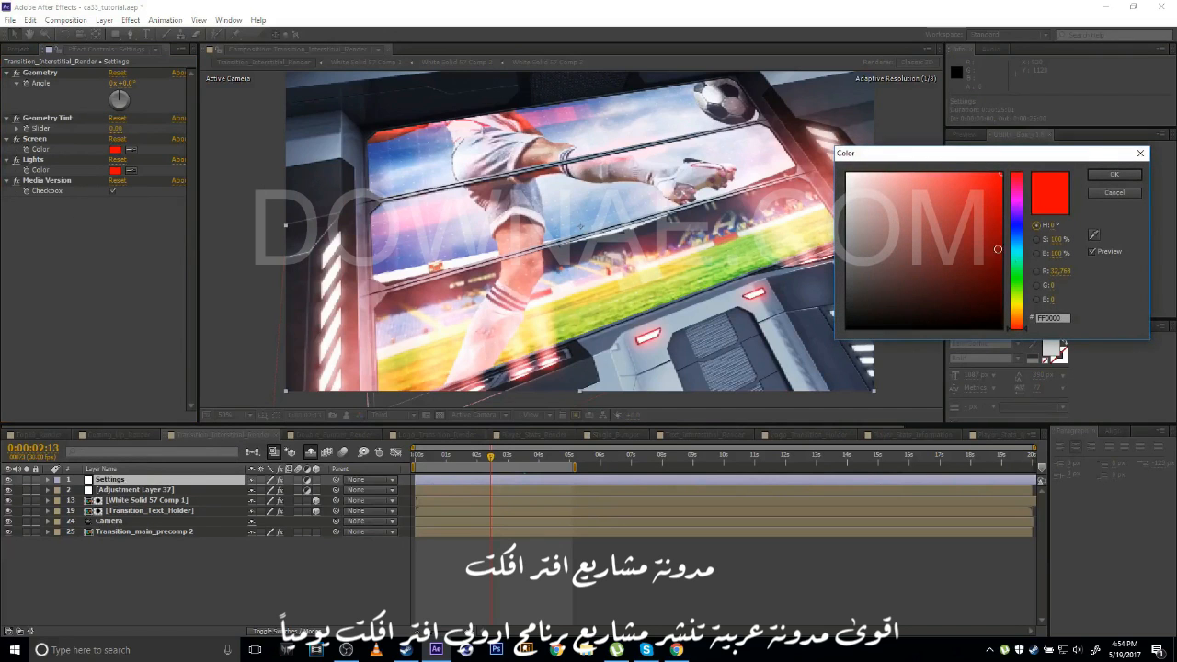
{"action": "left_click", "coordinate": [1018, 262]}
{"action": "left_click", "coordinate": [1114, 174]}
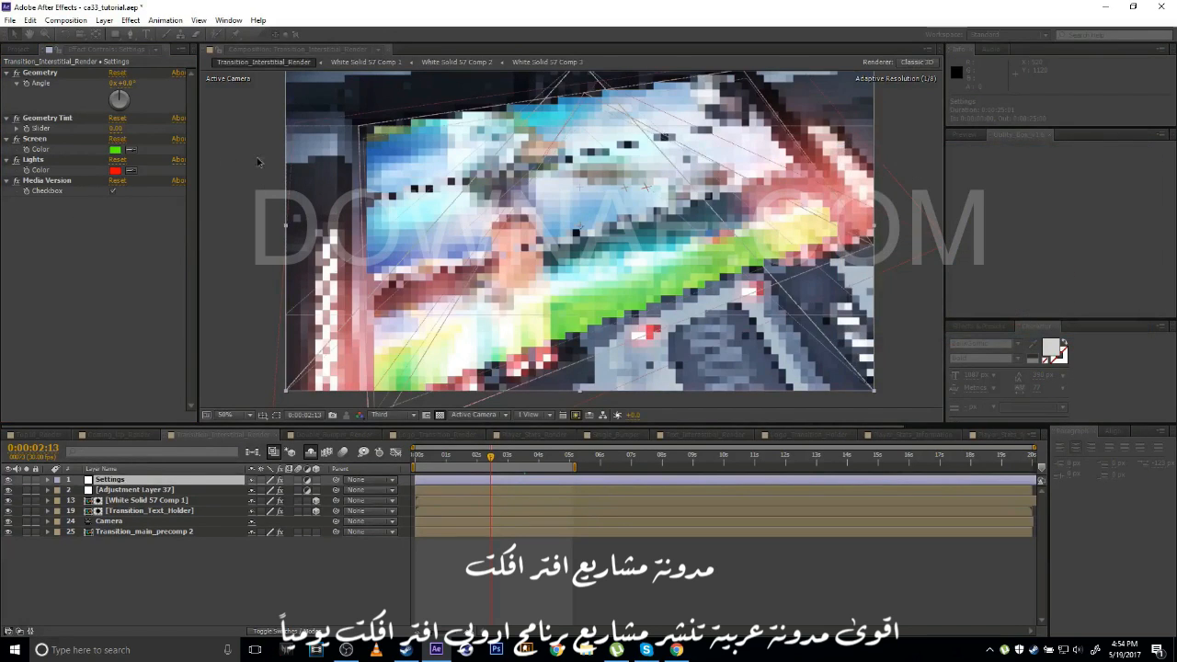
{"action": "left_click_drag", "start_coordinate": [1018, 251], "coordinate": [1018, 227]}
{"action": "left_click", "coordinate": [1109, 193]}
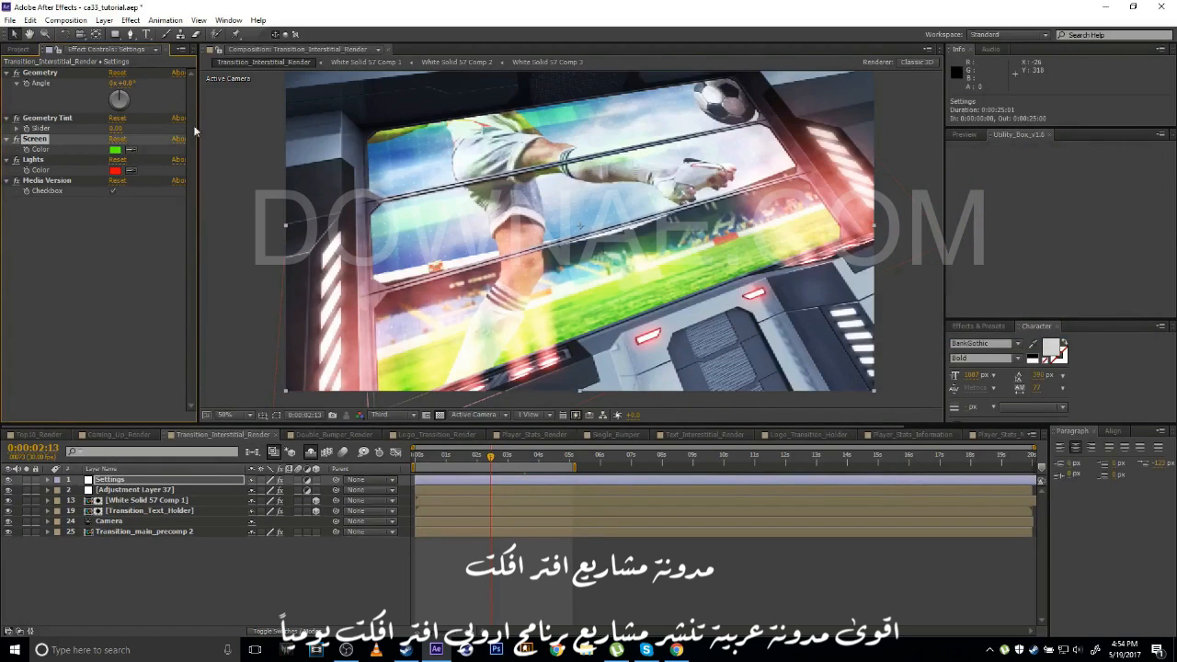
{"action": "left_click", "coordinate": [56, 180]}
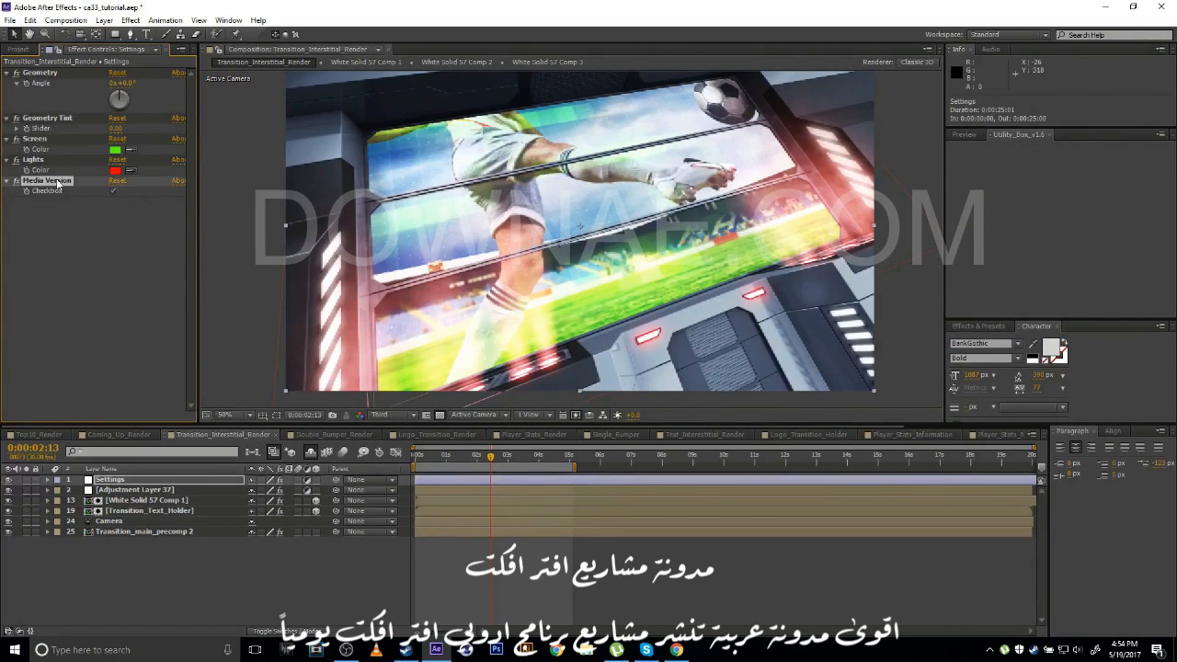
Turn off Media Version on Transition_Interstitial_Render's Settings layer and slightly enlarge the timeline area.
{"action": "left_click", "coordinate": [112, 190]}
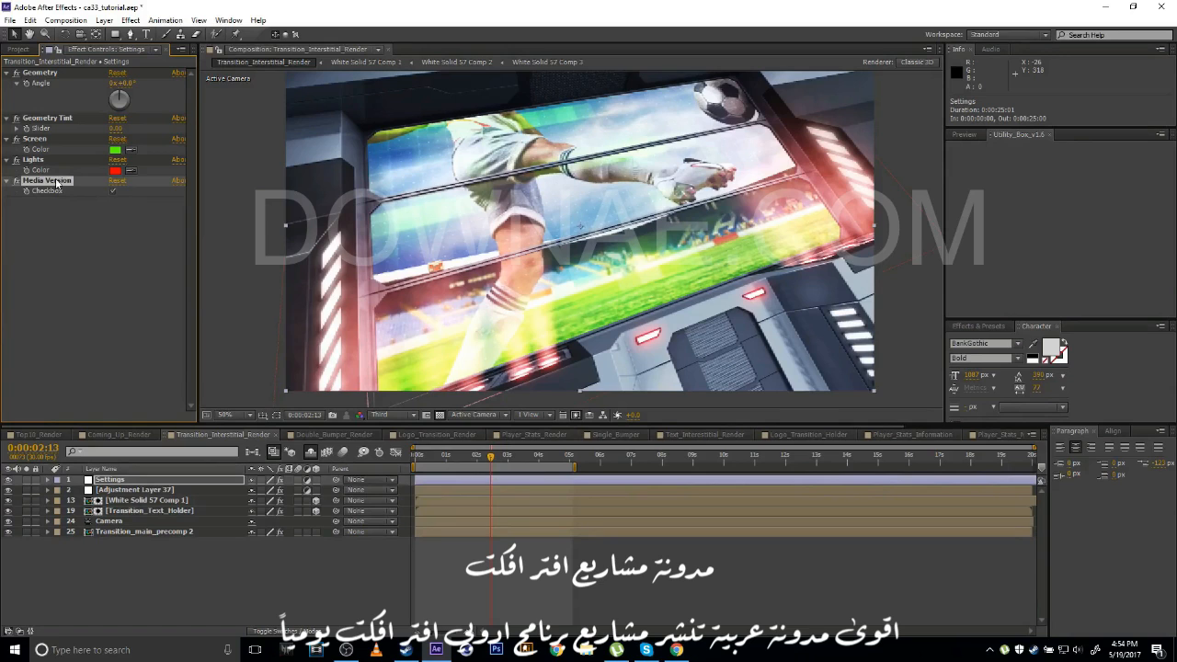
{"action": "left_click", "coordinate": [111, 191]}
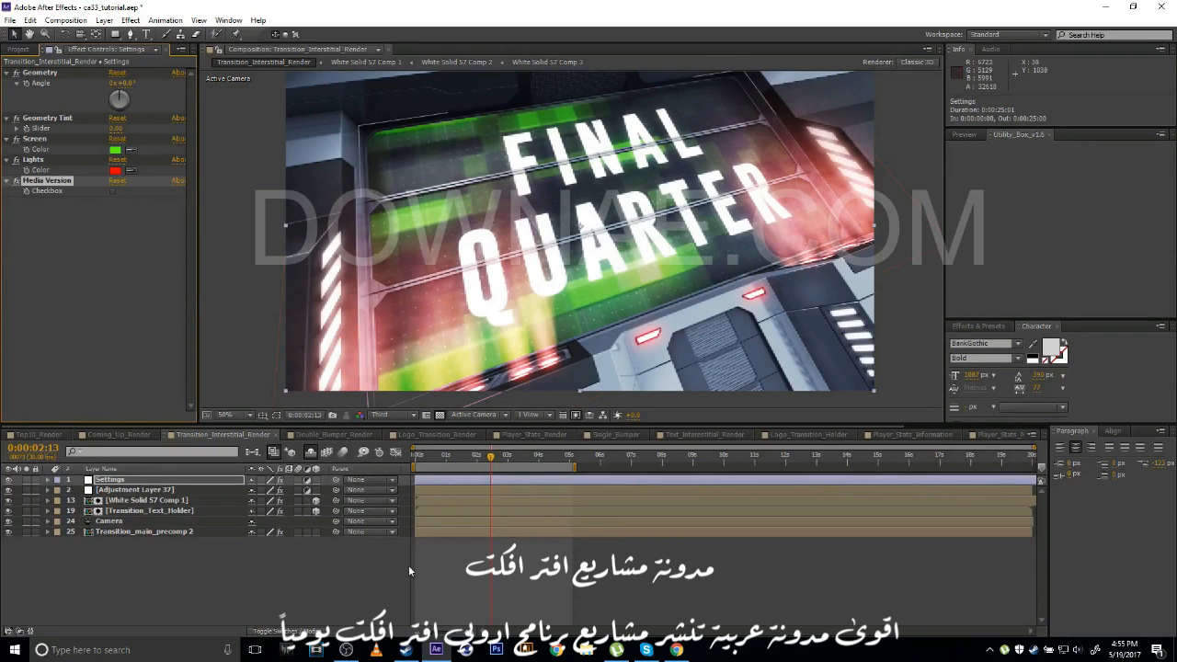
{"action": "left_click", "coordinate": [450, 596]}
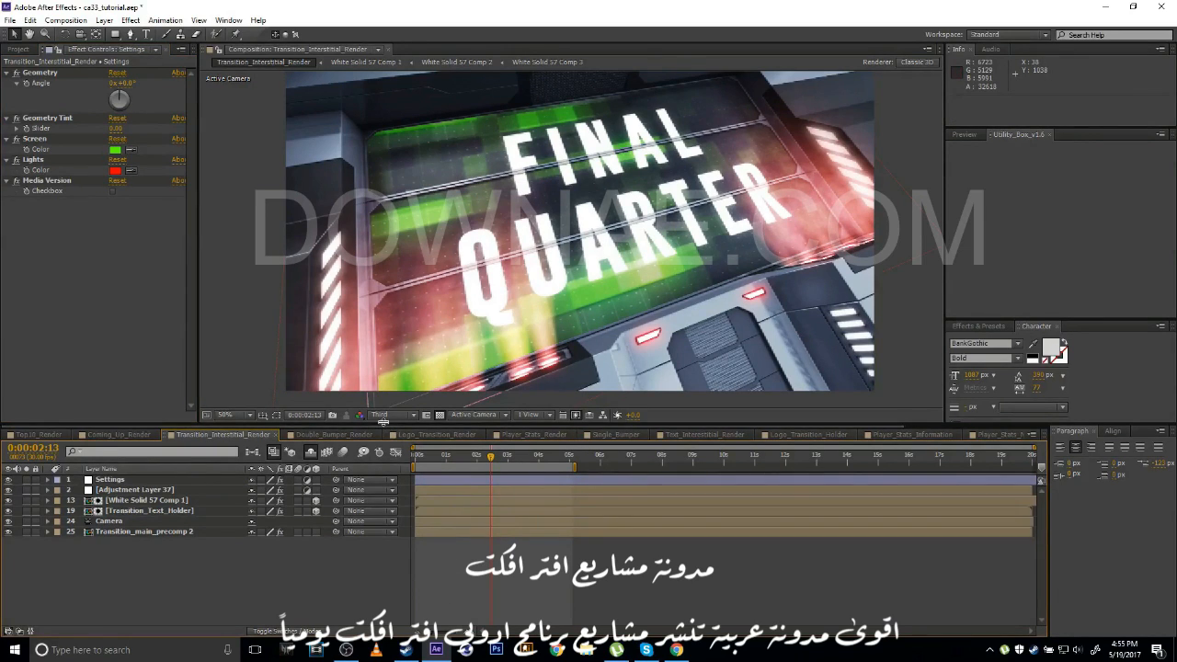
{"action": "left_click_drag", "start_coordinate": [383, 421], "coordinate": [382, 413]}
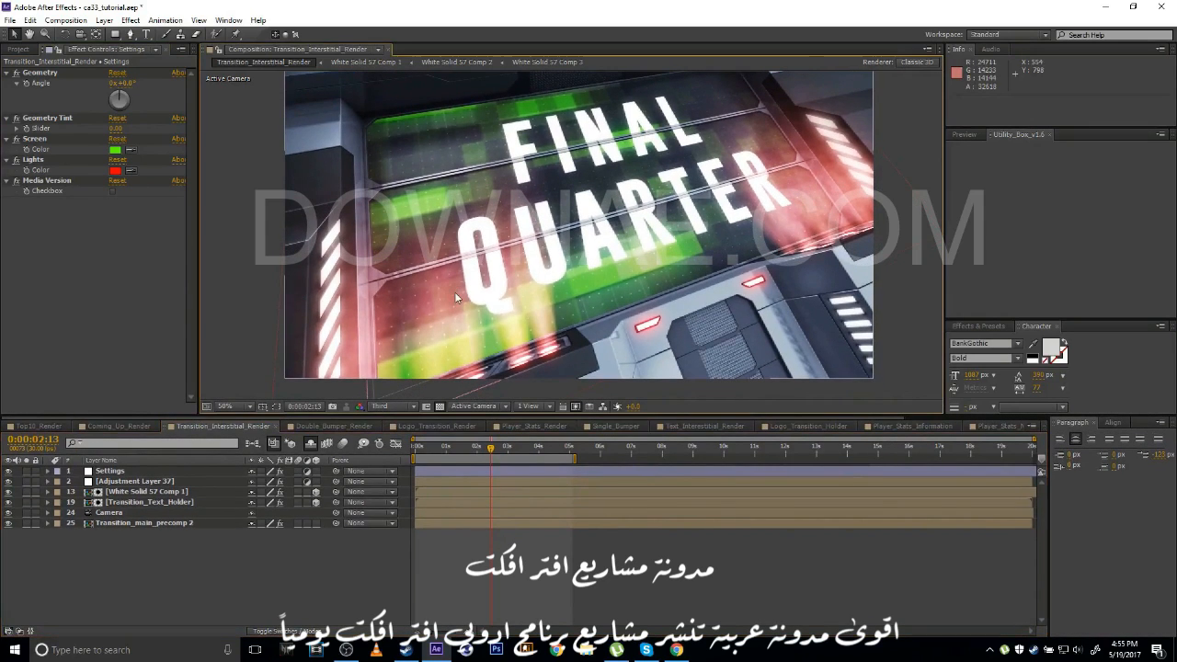
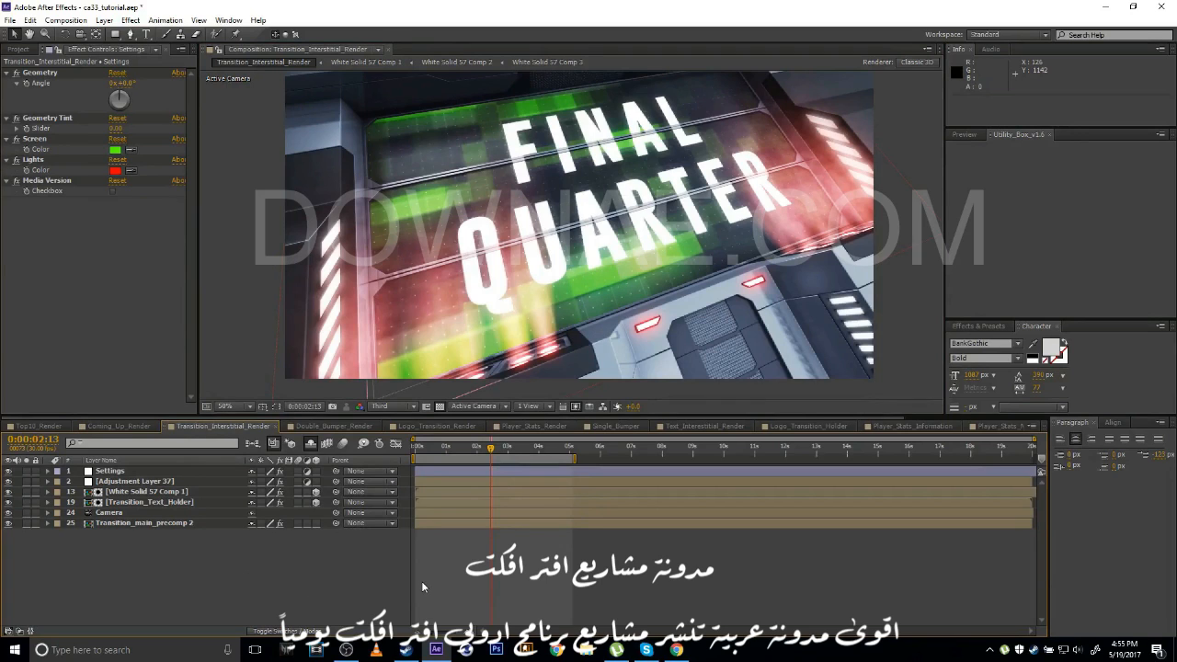
Select all layers of Transition_Interstitial_Render and reveal their animated properties.
{"action": "left_click_drag", "start_coordinate": [201, 573], "coordinate": [110, 467]}
{"action": "key", "text": "u"}
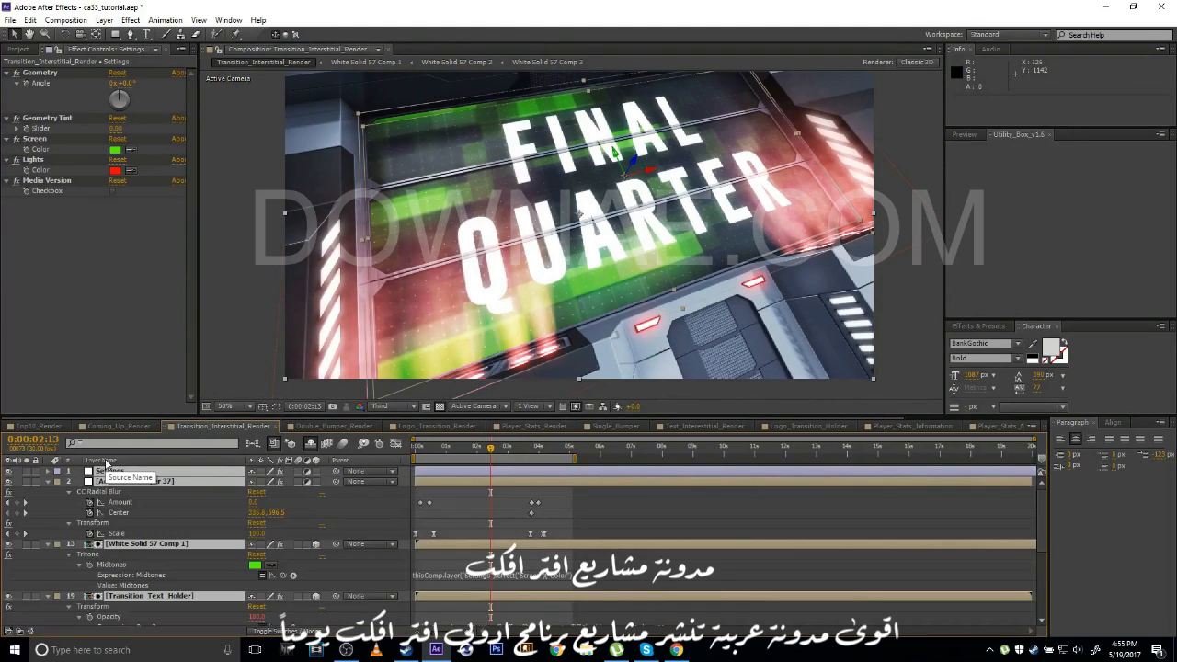
{"action": "scroll", "coordinate": [538, 546], "scroll_direction": "down", "scroll_amount": 5}
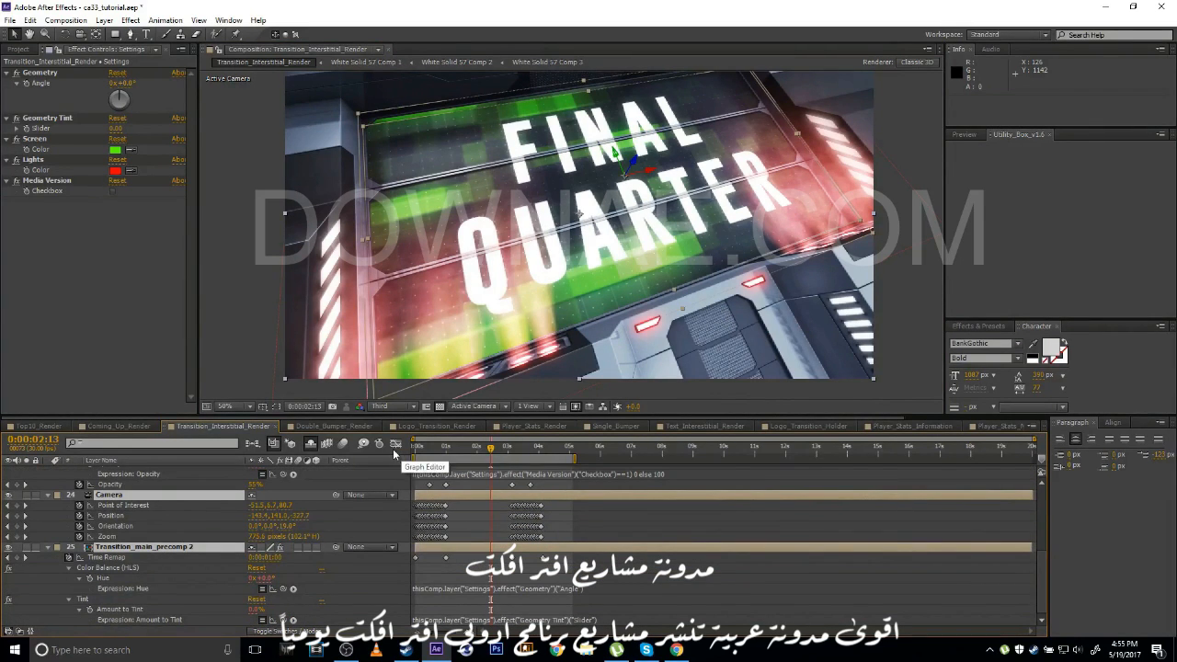
Examine the opening keyframes from the start to 0:00:01:01 and the closing keyframes across Transition_Interstitial_Render's layers.
{"action": "left_click", "coordinate": [412, 453]}
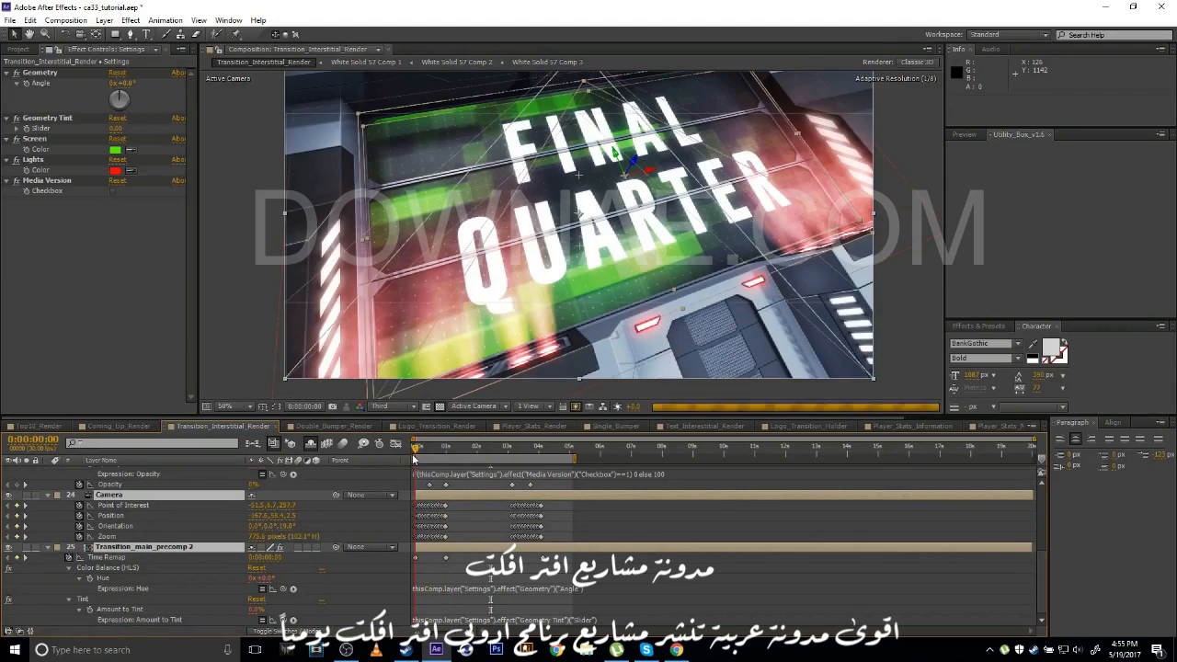
{"action": "left_click_drag", "start_coordinate": [412, 454], "coordinate": [449, 464]}
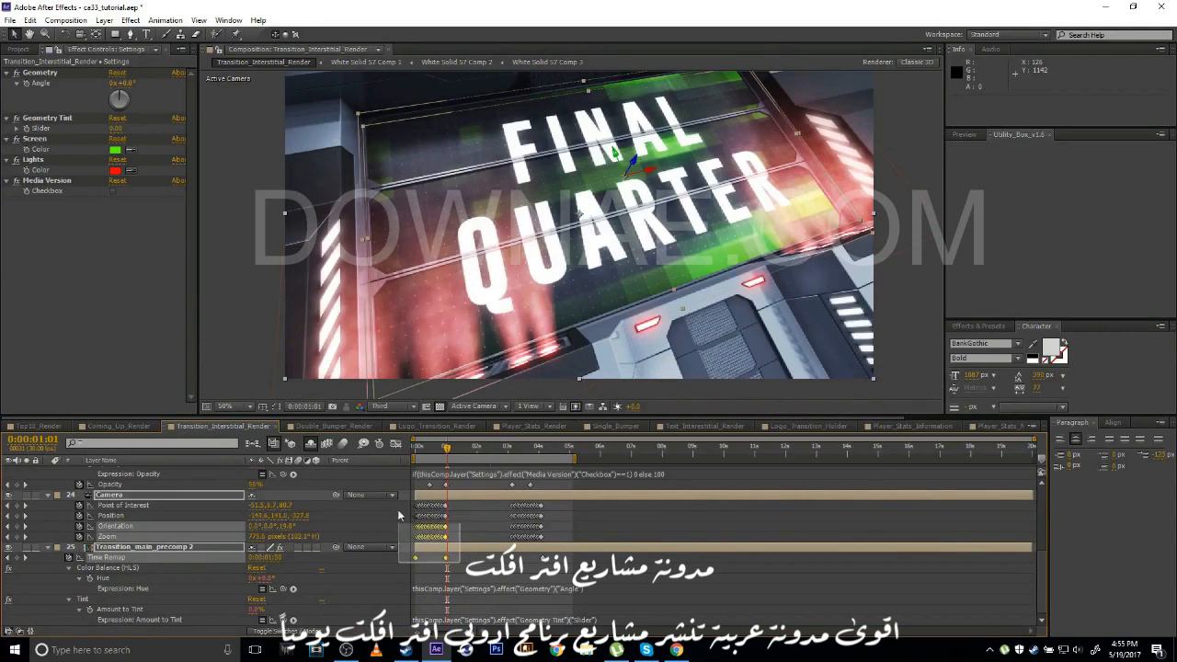
{"action": "scroll", "coordinate": [389, 471], "scroll_direction": "up", "scroll_amount": 6}
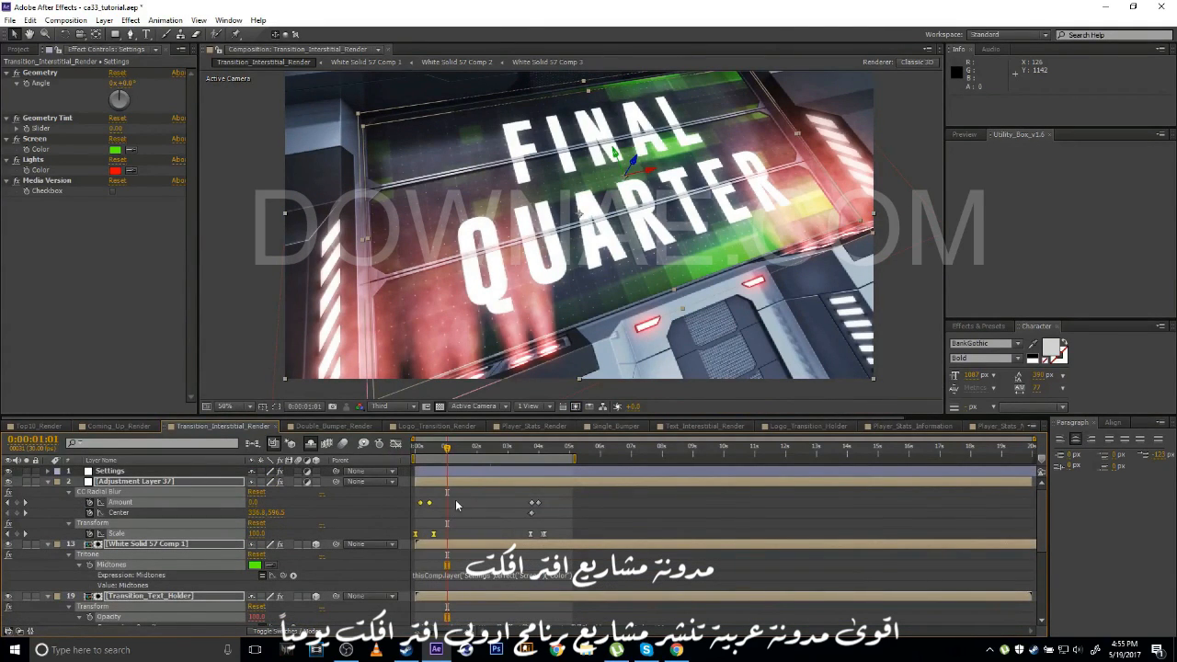
{"action": "scroll", "coordinate": [460, 505], "scroll_direction": "down", "scroll_amount": 5}
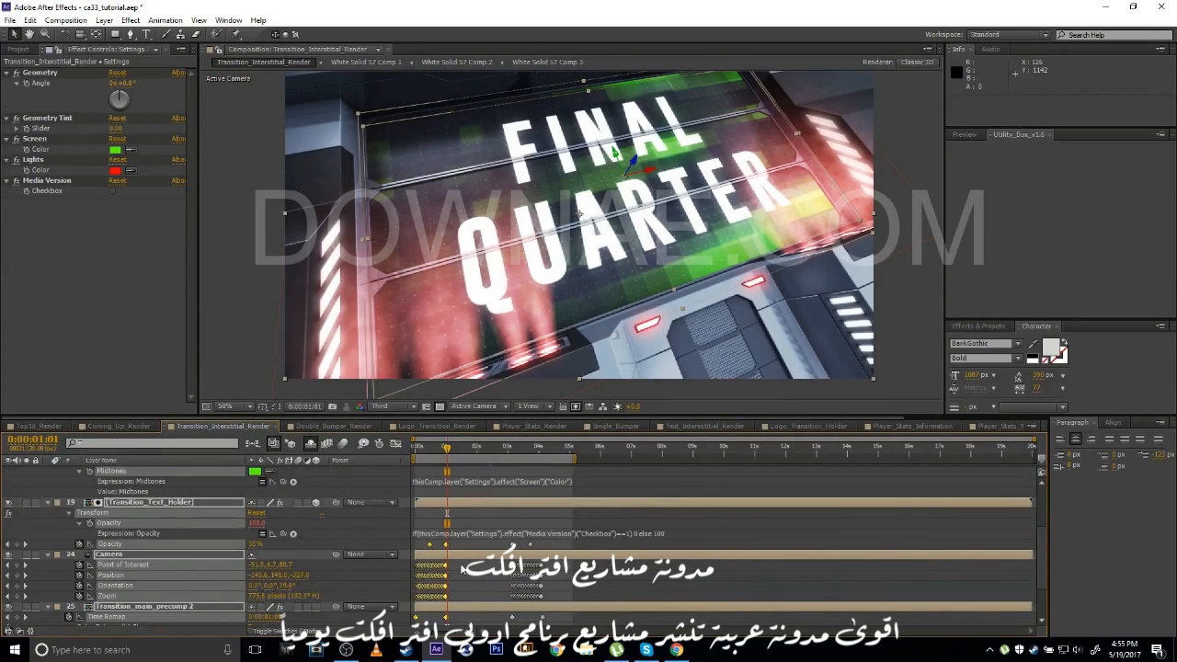
{"action": "scroll", "coordinate": [488, 565], "scroll_direction": "down", "scroll_amount": 2}
{"action": "left_click_drag", "start_coordinate": [578, 570], "coordinate": [506, 477]}
{"action": "scroll", "coordinate": [505, 519], "scroll_direction": "up", "scroll_amount": 2}
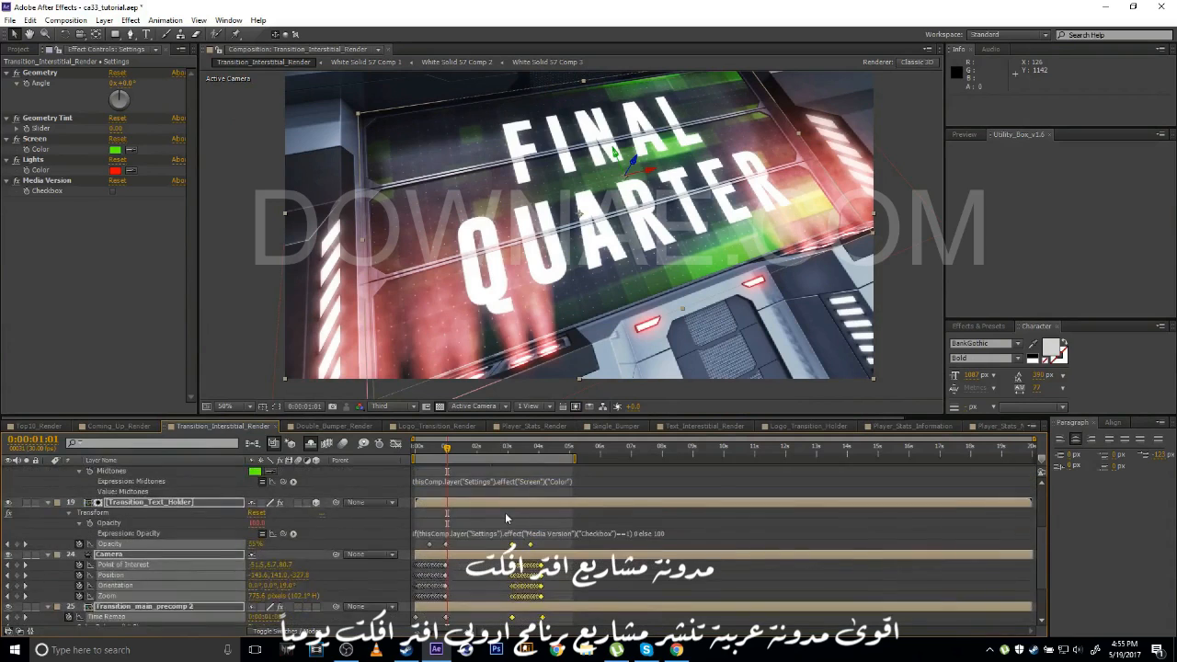
{"action": "scroll", "coordinate": [505, 518], "scroll_direction": "down", "scroll_amount": 2}
Select the closing animation's keyframes on all layers from 0:00:02:29 onward and shift them so they start at about 0:00:10:00.
{"action": "left_click_drag", "start_coordinate": [448, 449], "coordinate": [507, 449]}
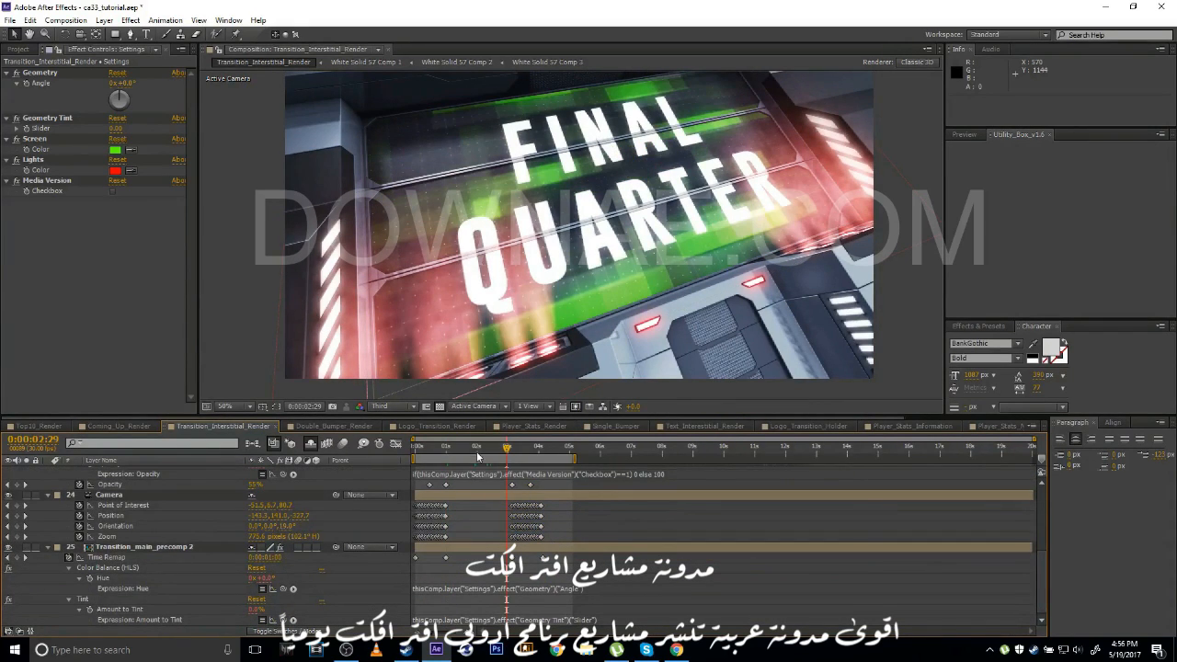
{"action": "left_click_drag", "start_coordinate": [621, 577], "coordinate": [493, 466]}
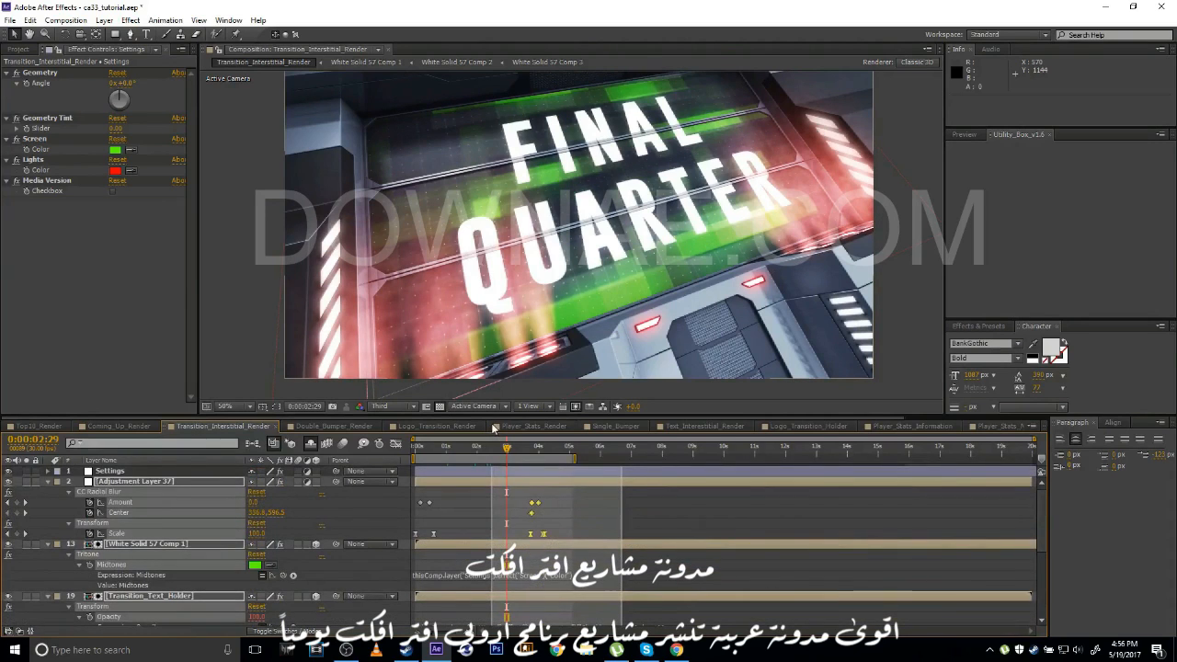
{"action": "scroll", "coordinate": [521, 537], "scroll_direction": "down", "scroll_amount": 5}
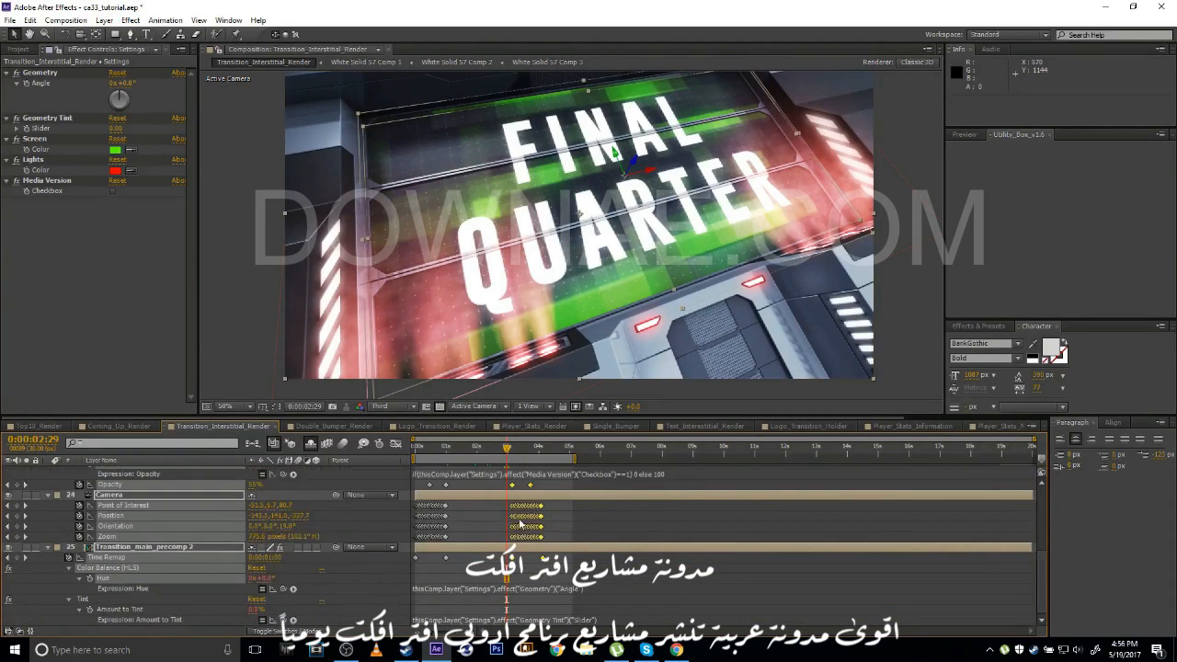
{"action": "left_click_drag", "start_coordinate": [538, 450], "coordinate": [725, 460]}
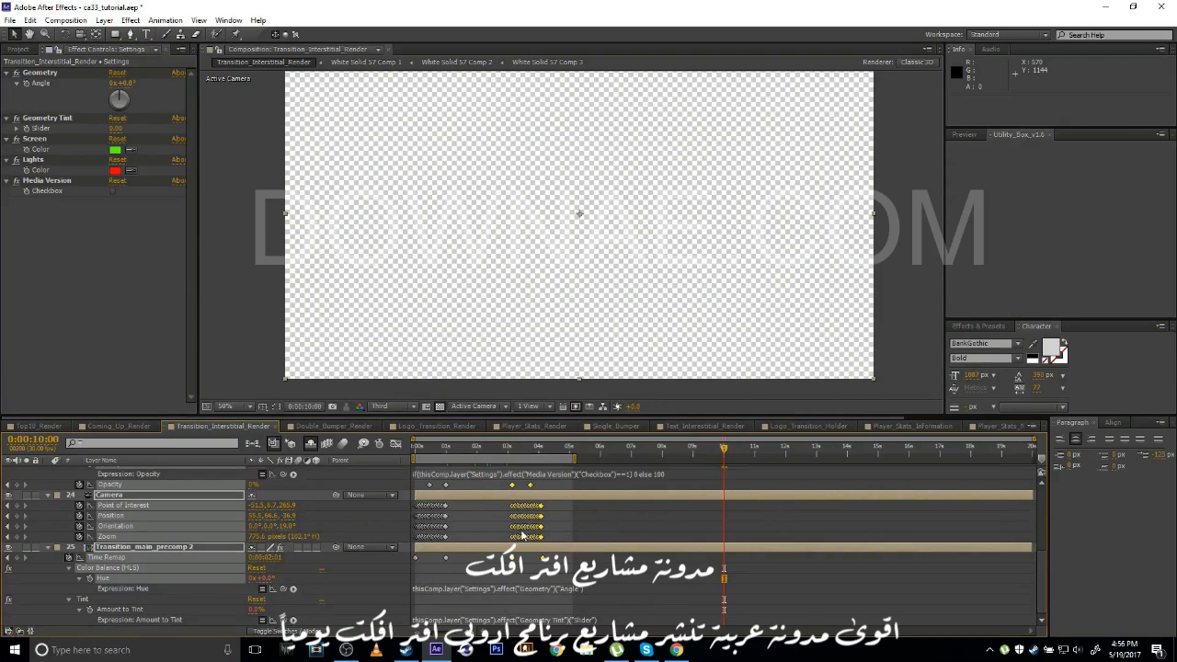
{"action": "left_click_drag", "start_coordinate": [530, 558], "coordinate": [724, 560]}
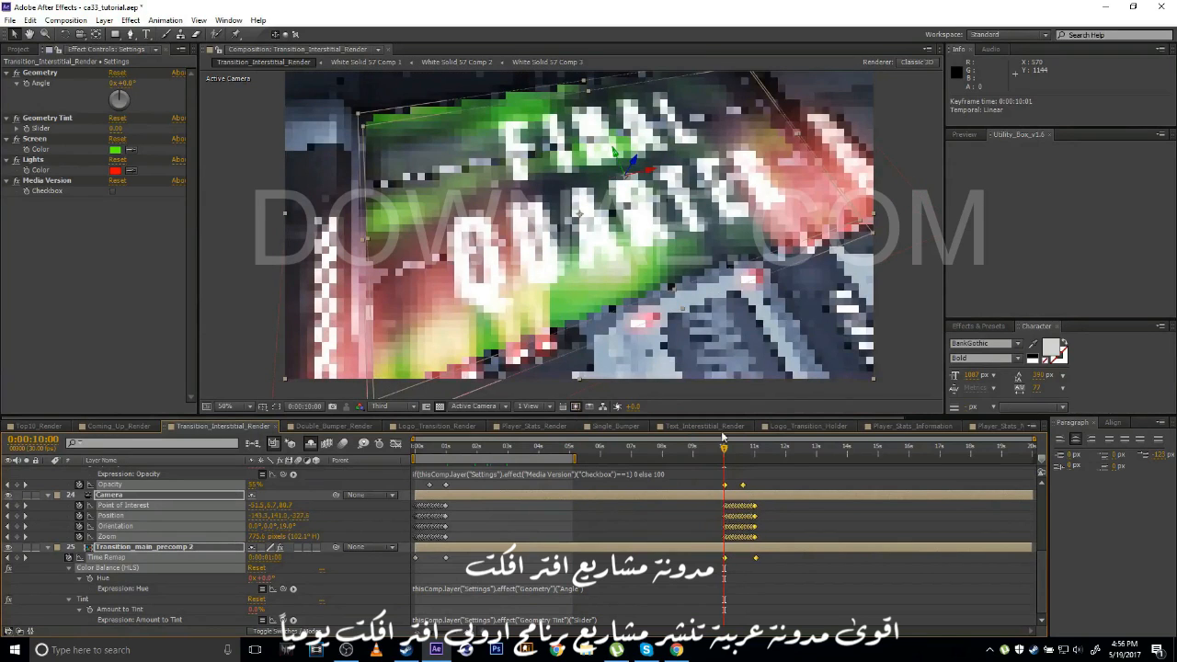
Extend Transition_Interstitial_Render's work area to end at 0:00:11:28 and review the shifted closing keyframes.
{"action": "left_click_drag", "start_coordinate": [603, 458], "coordinate": [762, 452]}
{"action": "left_click_drag", "start_coordinate": [1044, 591], "coordinate": [1046, 512]}
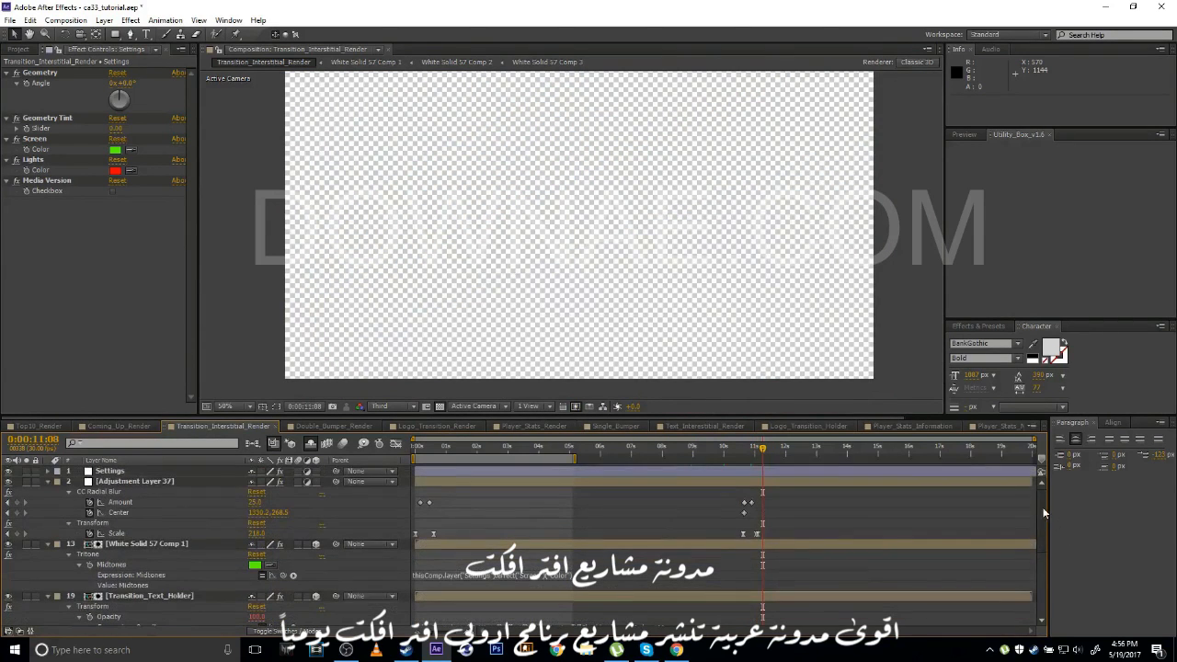
{"action": "left_click_drag", "start_coordinate": [576, 459], "coordinate": [788, 471]}
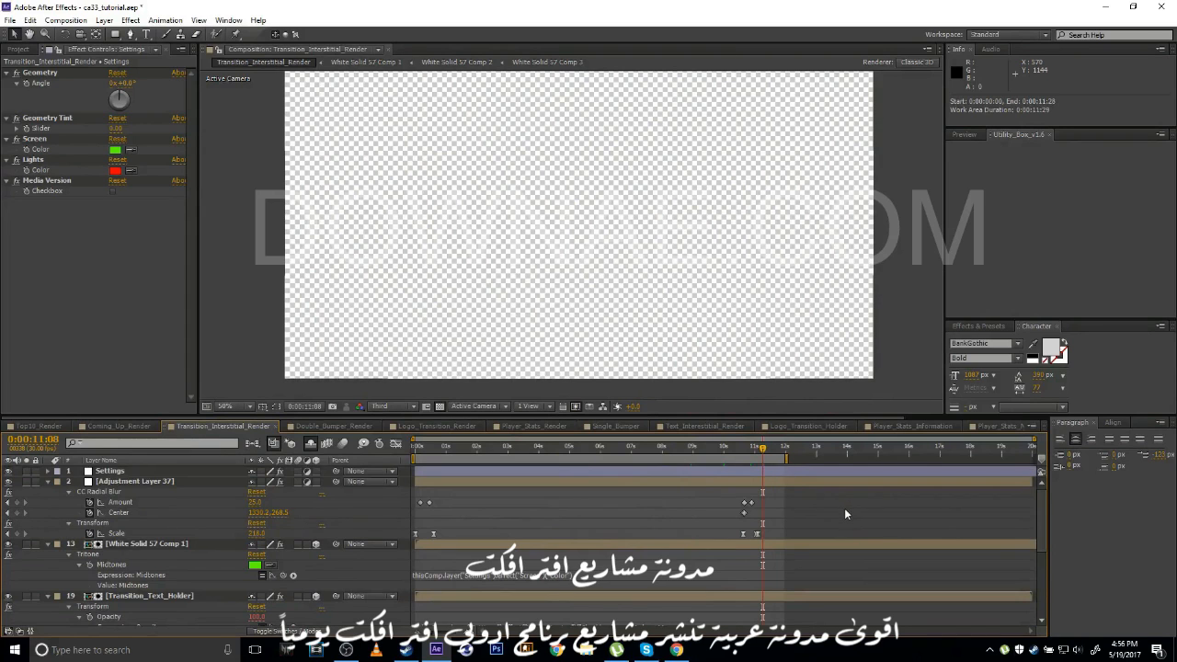
{"action": "scroll", "coordinate": [844, 507], "scroll_direction": "down", "scroll_amount": 10}
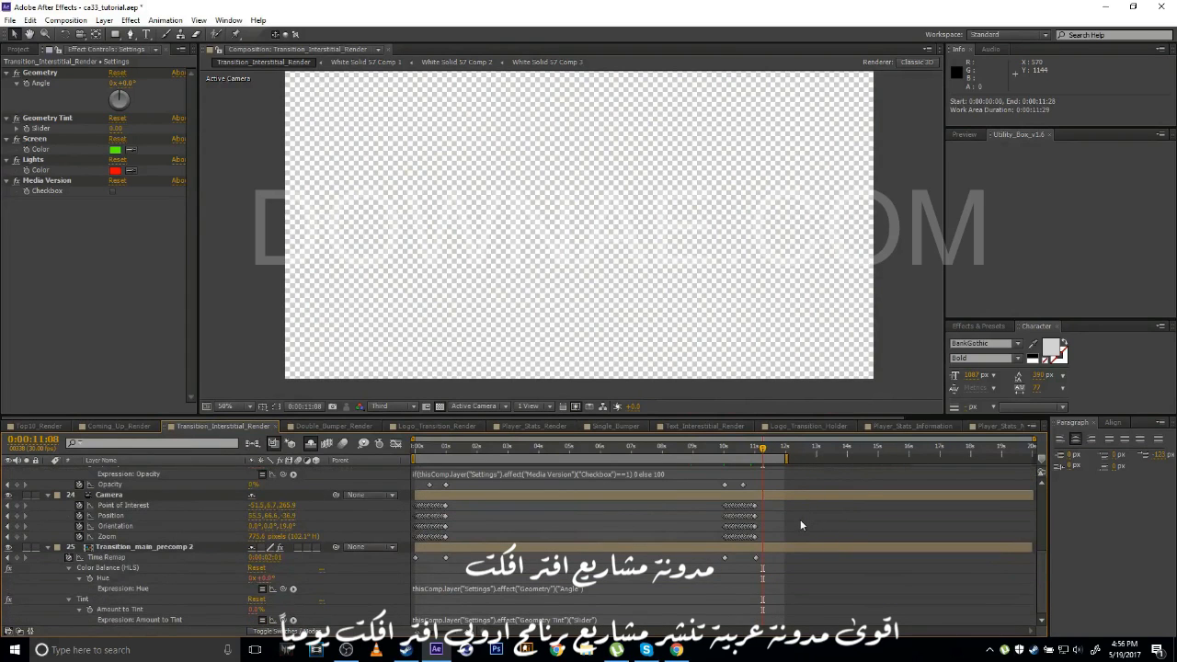
{"action": "scroll", "coordinate": [800, 520], "scroll_direction": "up", "scroll_amount": 10}
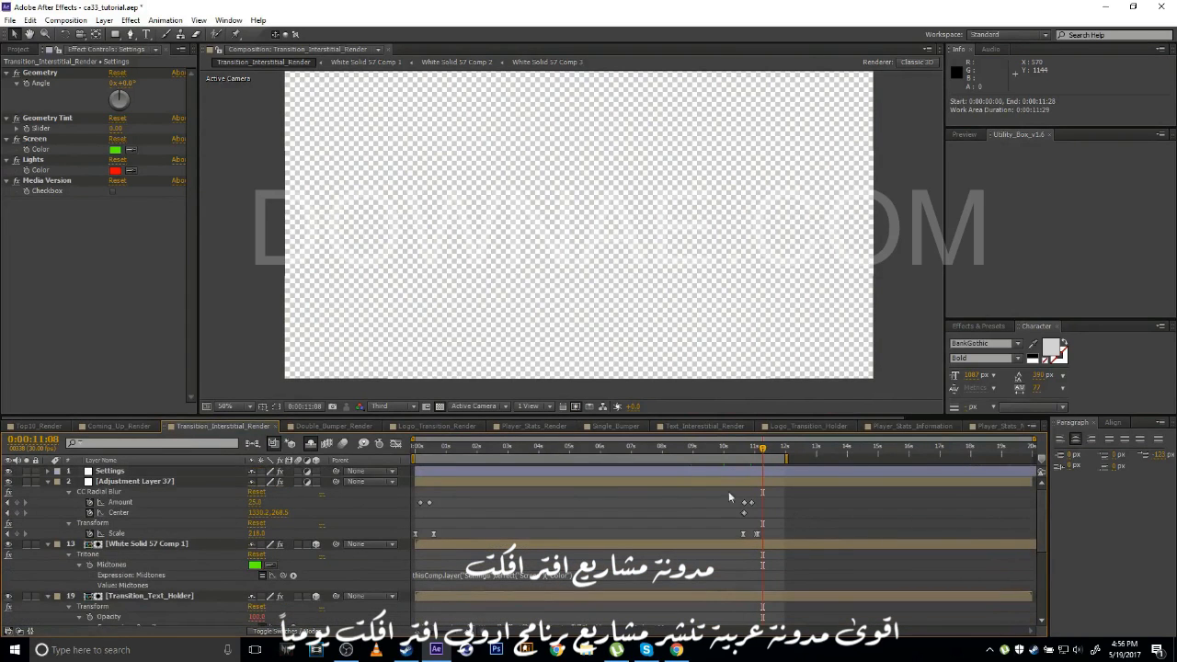
{"action": "left_click_drag", "start_coordinate": [705, 447], "coordinate": [554, 447]}
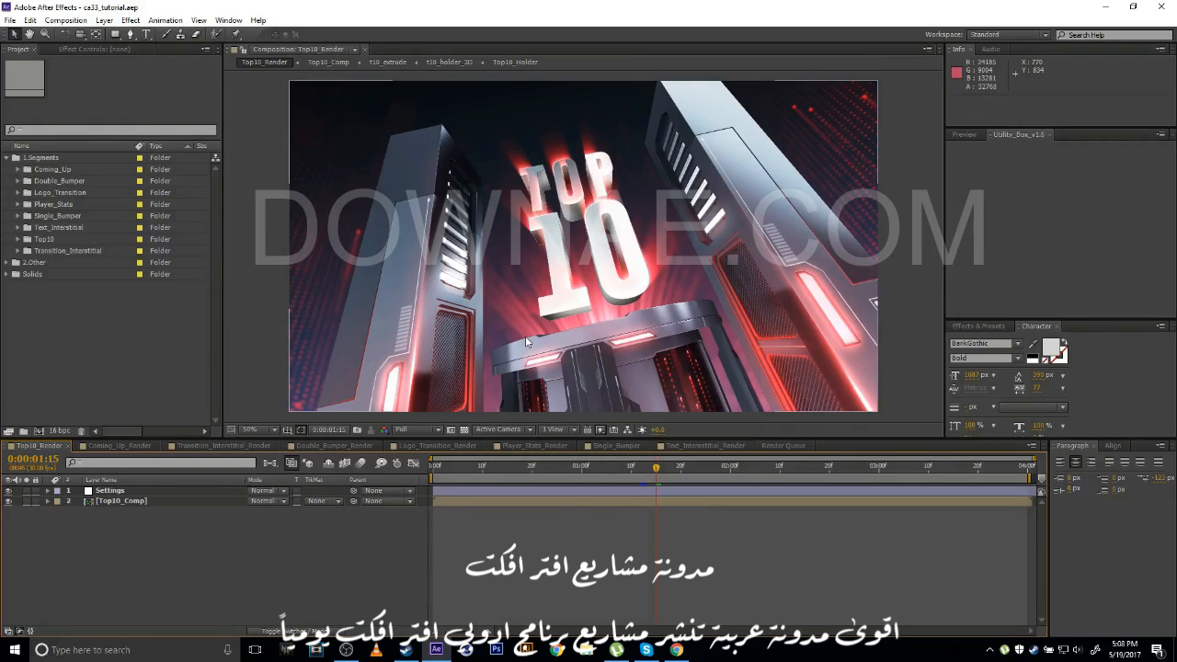
Lower Top10_Render's preview resolution to Third, check the opening frames against the transparency grid, and move to 0:00:00:11.
{"action": "left_click", "coordinate": [413, 429]}
{"action": "left_click", "coordinate": [422, 490]}
{"action": "key", "text": "space"}
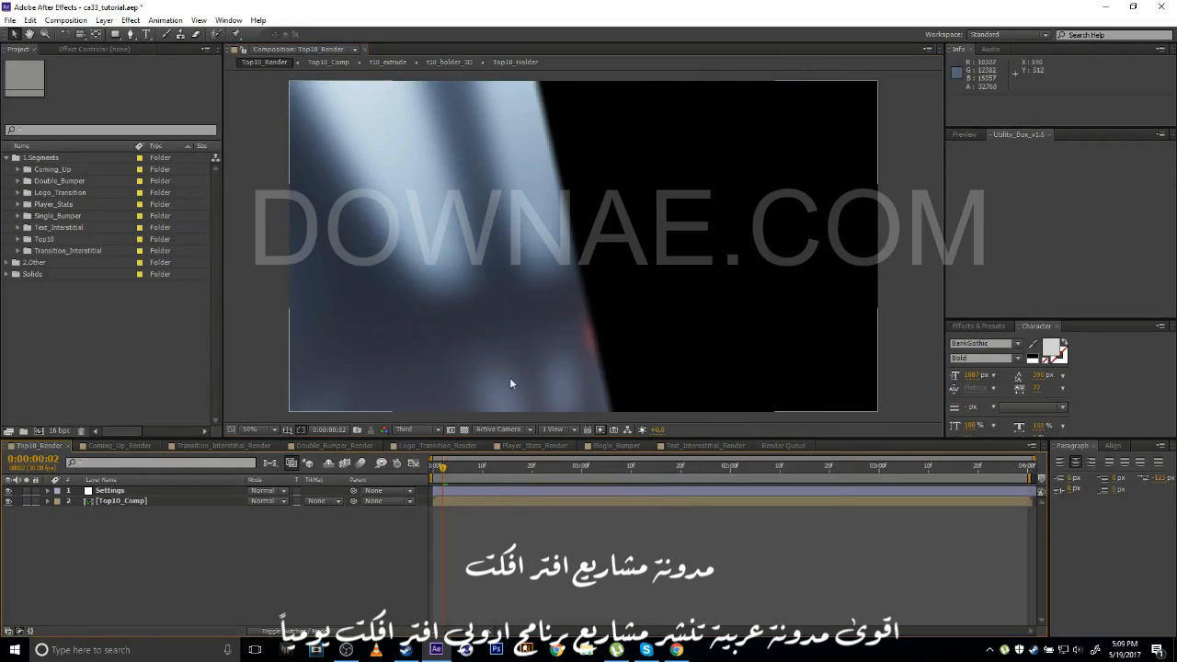
{"action": "left_click", "coordinate": [465, 430]}
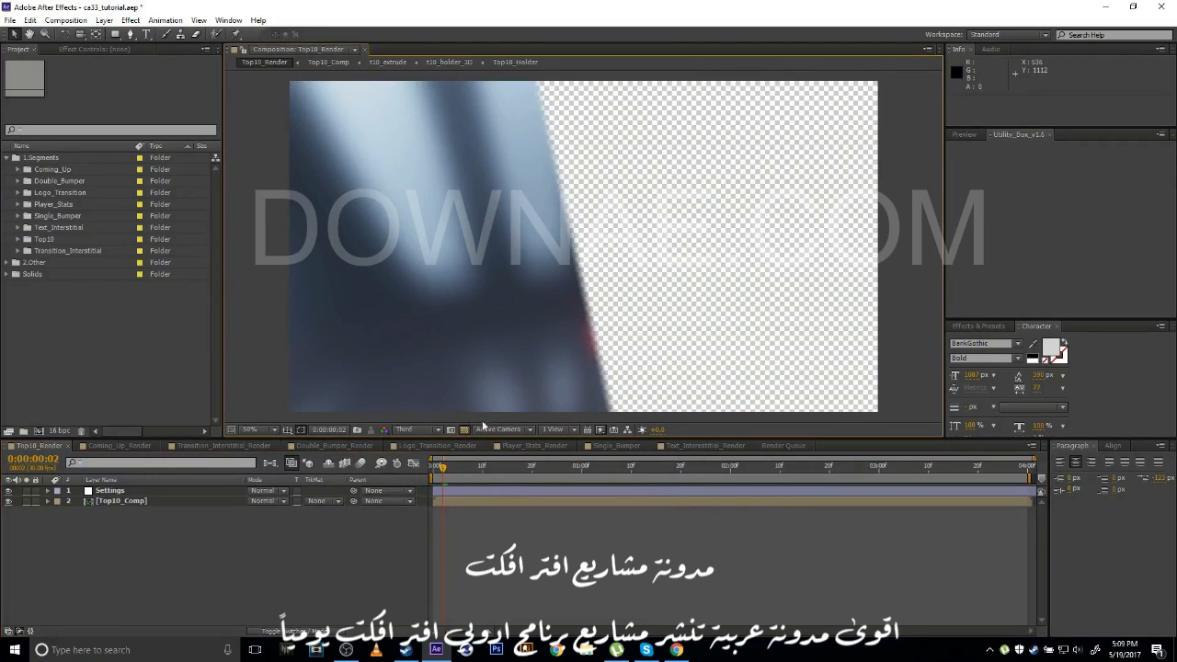
{"action": "left_click", "coordinate": [464, 429]}
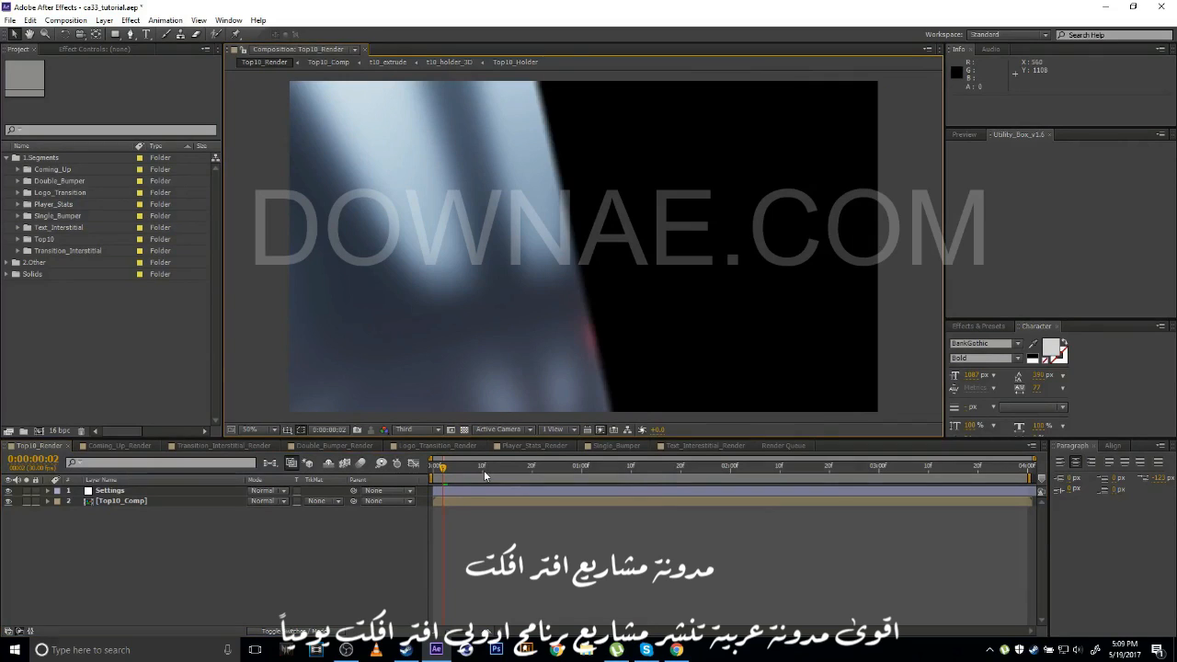
{"action": "left_click", "coordinate": [488, 467]}
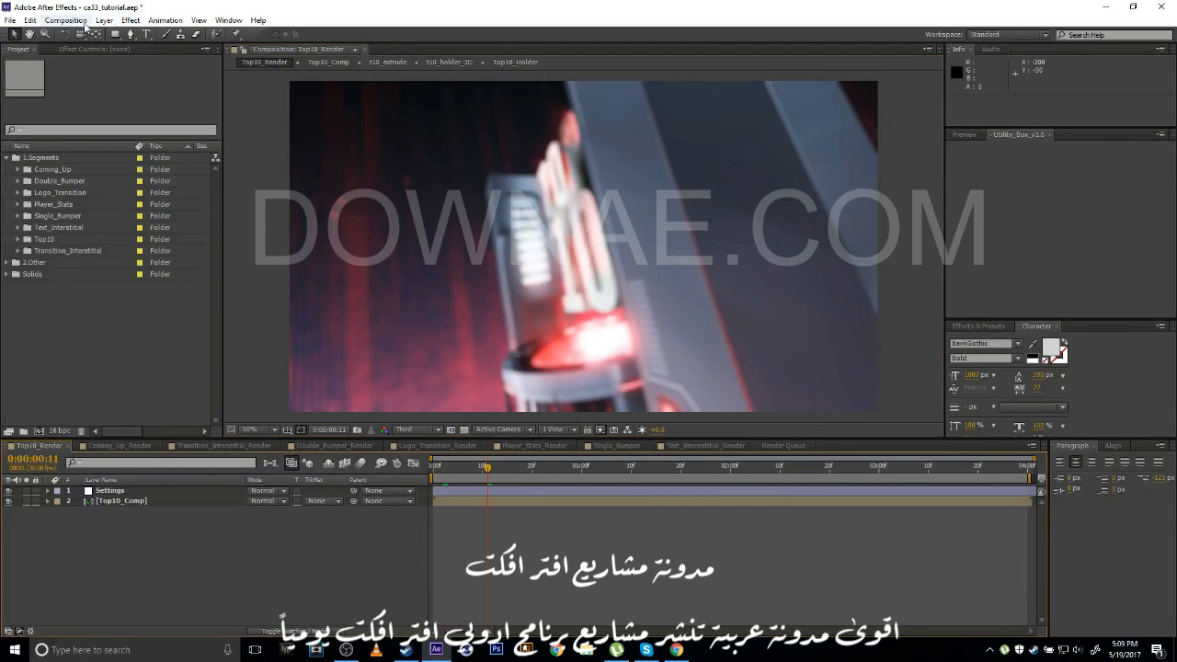
Queue Top10_Render as a pre-render and open its output module settings.
{"action": "left_click", "coordinate": [65, 20]}
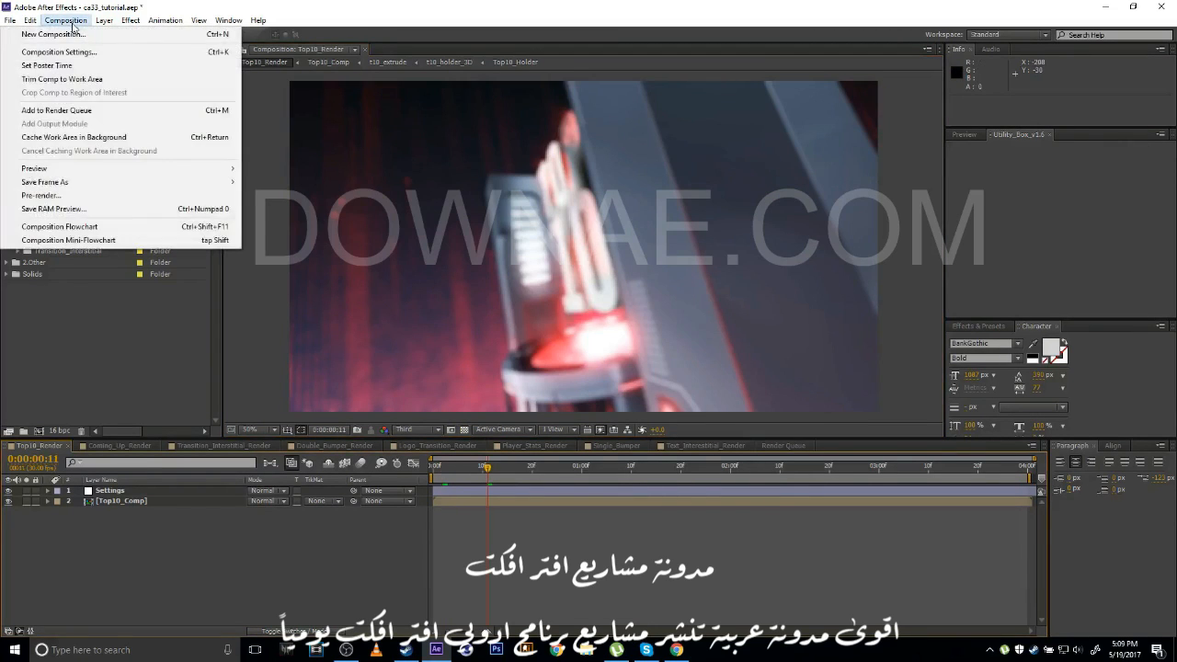
{"action": "left_click", "coordinate": [69, 195]}
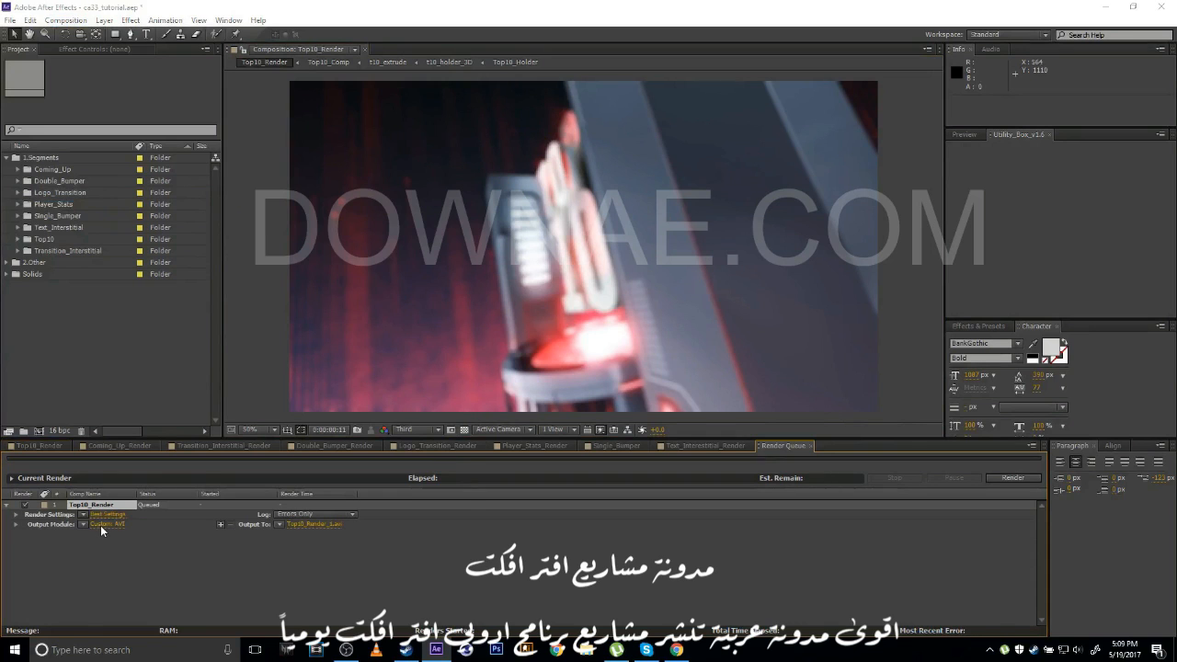
{"action": "left_click", "coordinate": [100, 525]}
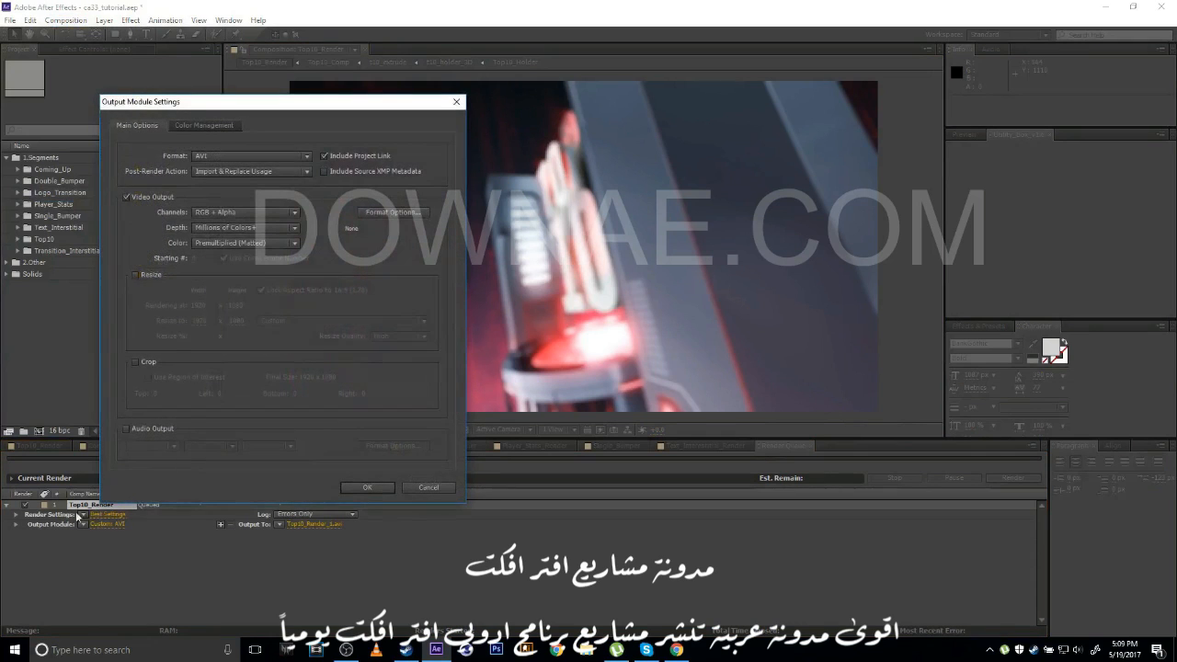
Keep AVI as the output format and choose RGB + Alpha for the video channels.
{"action": "left_click", "coordinate": [220, 156]}
{"action": "left_click", "coordinate": [227, 154]}
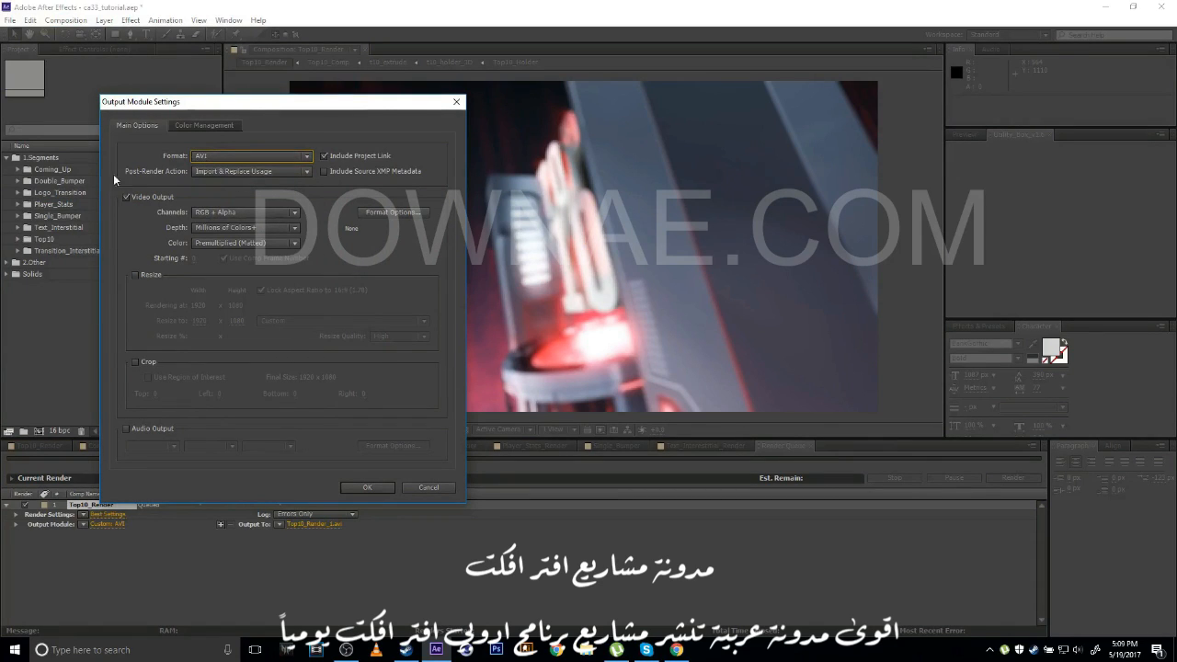
{"action": "left_click", "coordinate": [216, 215]}
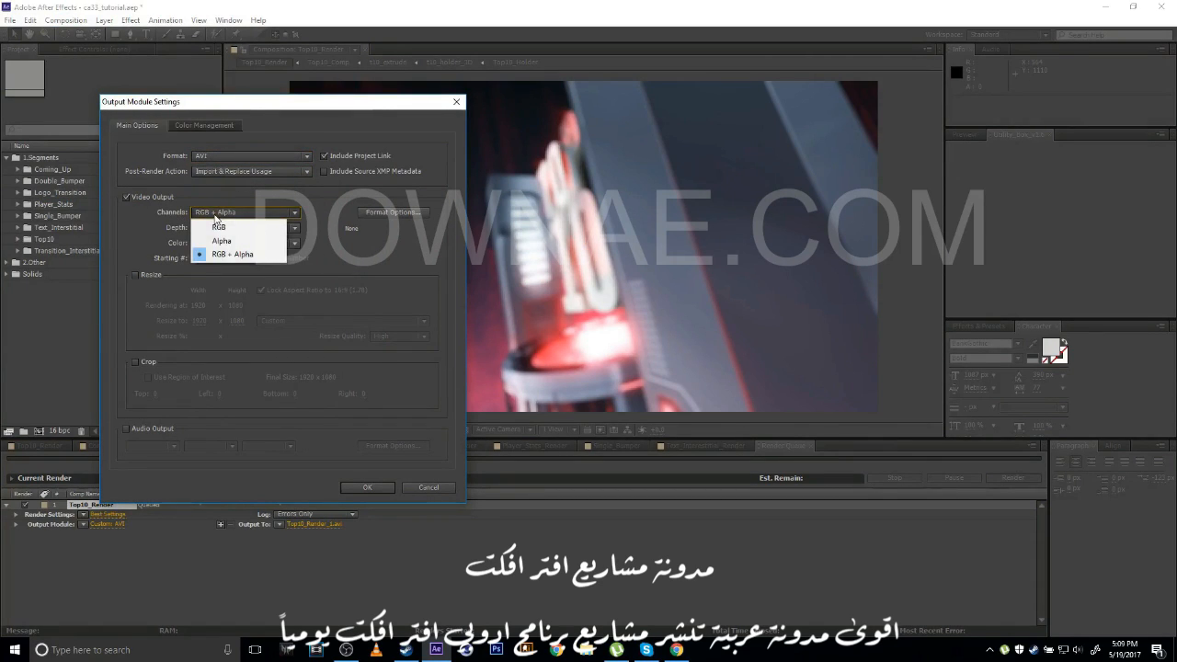
{"action": "left_click", "coordinate": [246, 252]}
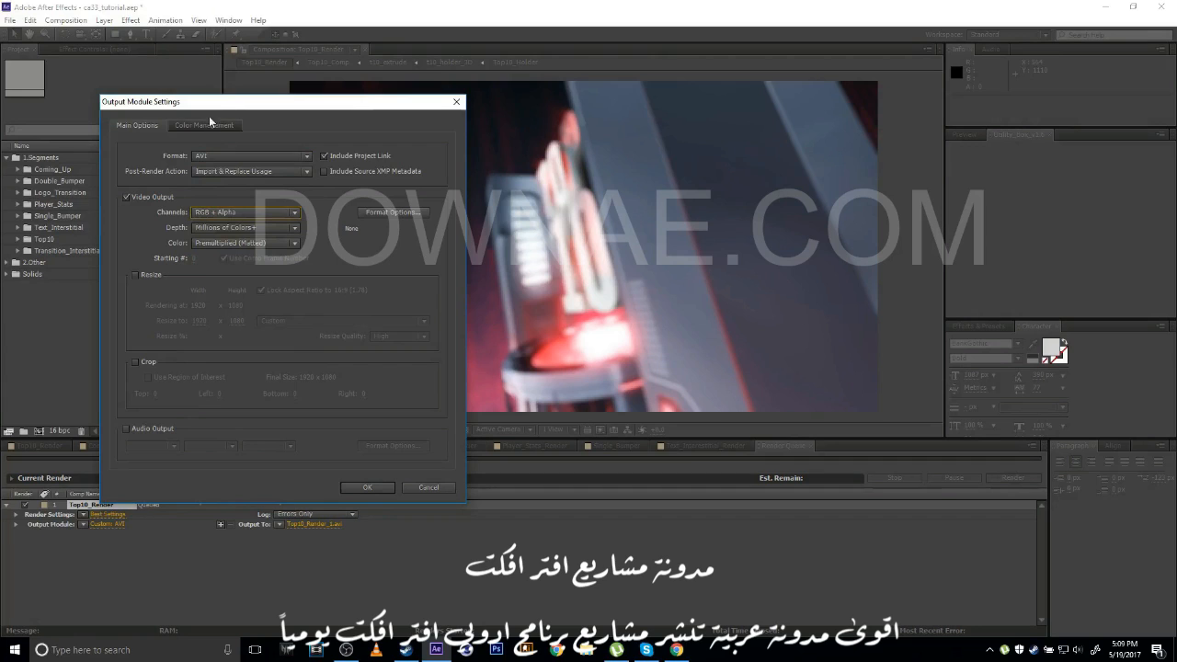
Accept the output module settings with AVI format and RGB + Alpha channels.
{"action": "left_click_drag", "start_coordinate": [202, 104], "coordinate": [154, 141]}
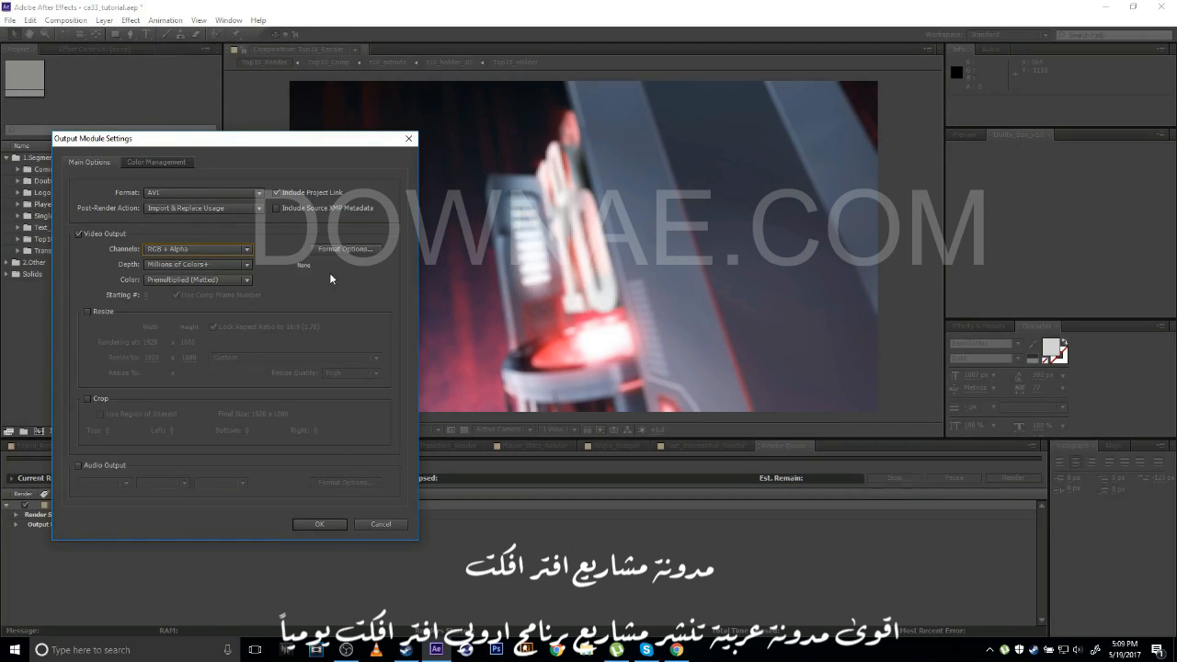
{"action": "left_click", "coordinate": [317, 525]}
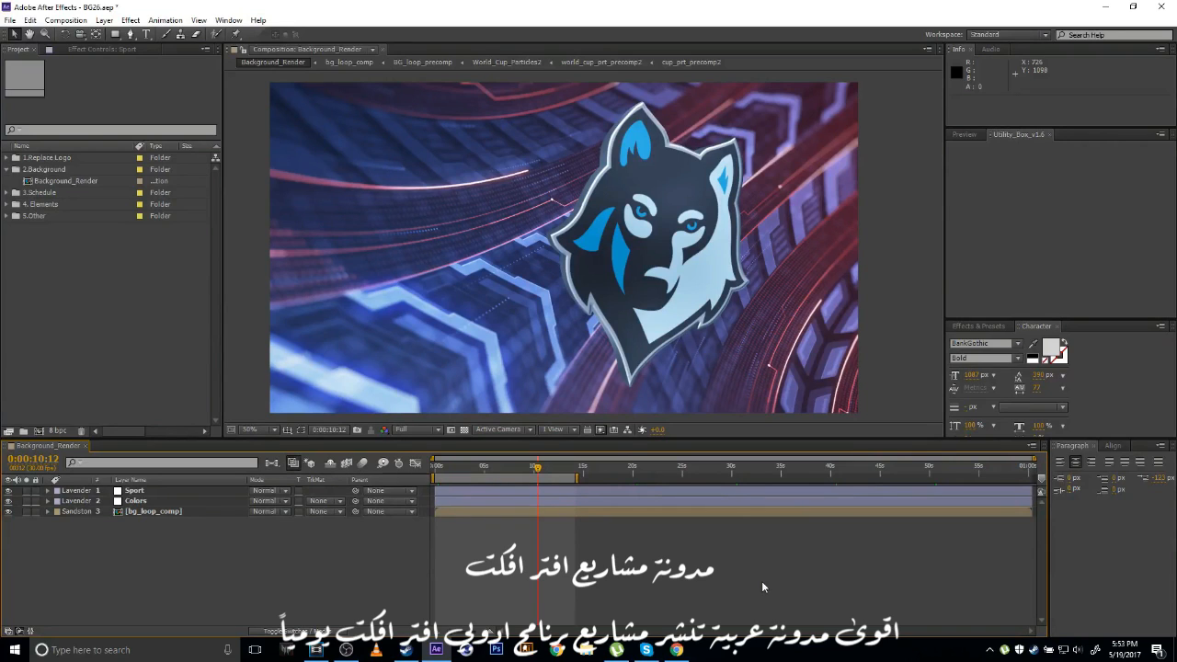
Open the Background_Render composition and examine its Colors and Sport layers, including the Sport layer's effect controls.
{"action": "left_click", "coordinate": [57, 182]}
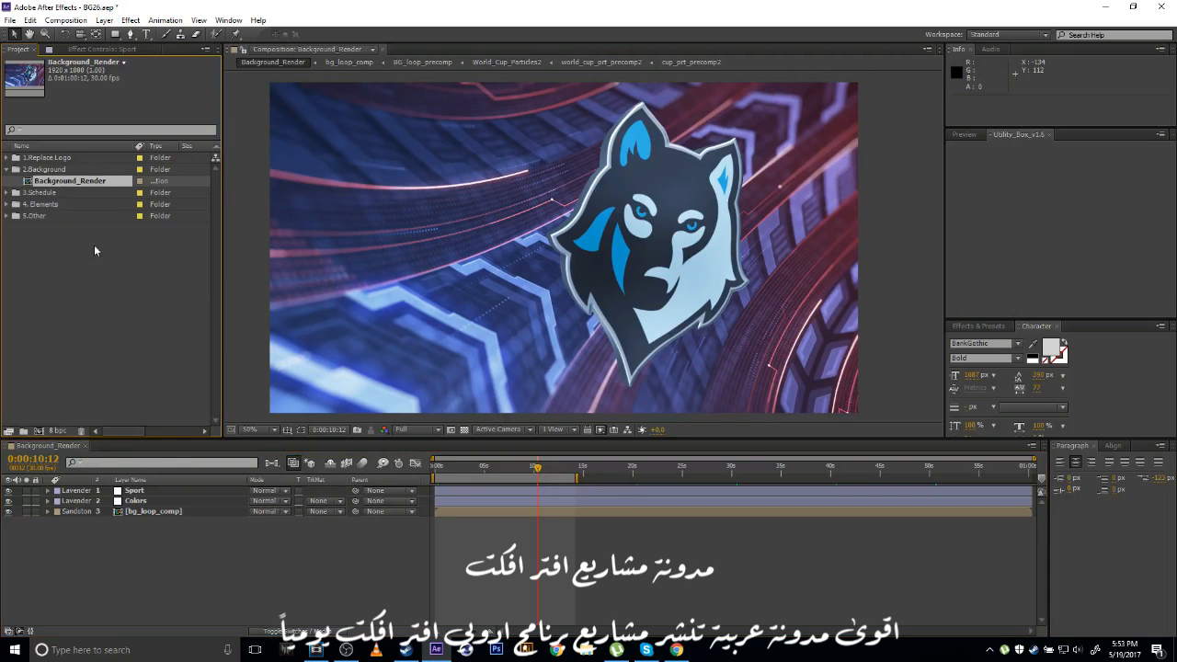
{"action": "left_click", "coordinate": [41, 171]}
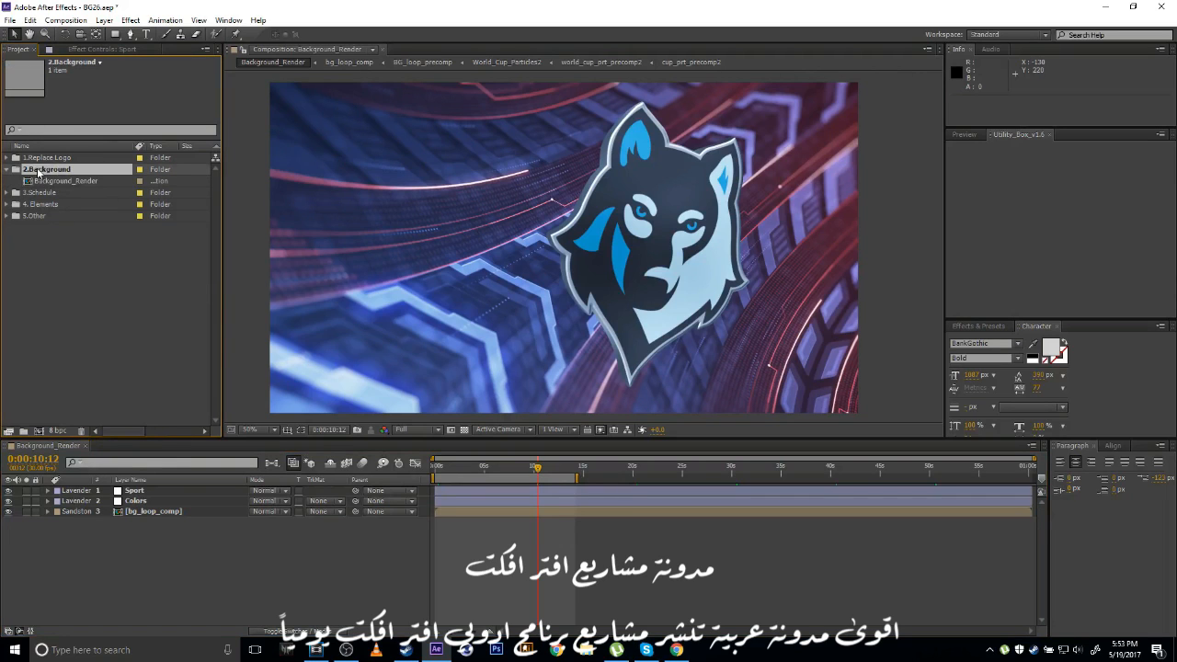
{"action": "left_click", "coordinate": [59, 183]}
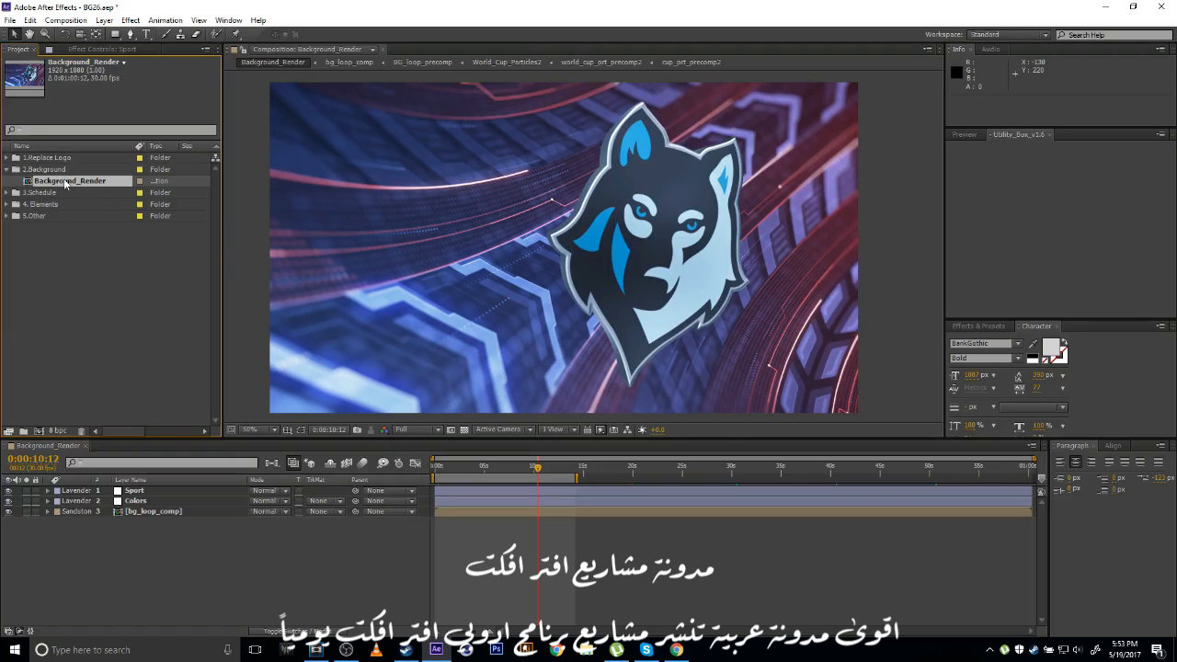
{"action": "double_click", "coordinate": [65, 184]}
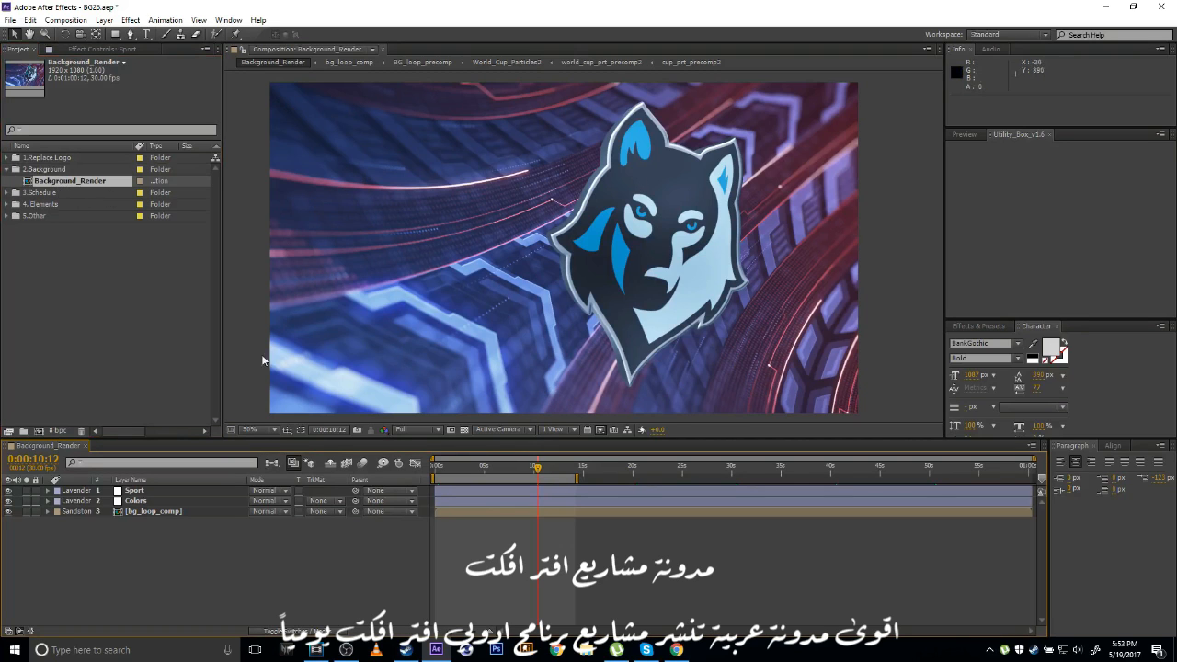
{"action": "left_click", "coordinate": [148, 499]}
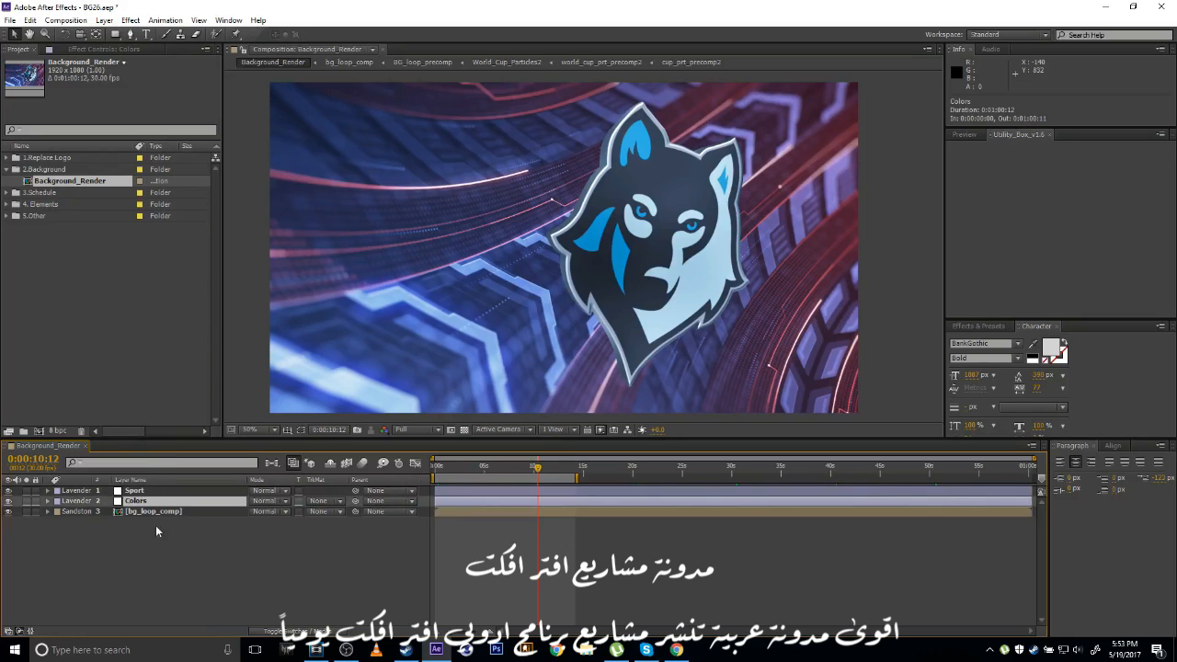
{"action": "left_click", "coordinate": [156, 525]}
{"action": "left_click", "coordinate": [158, 490]}
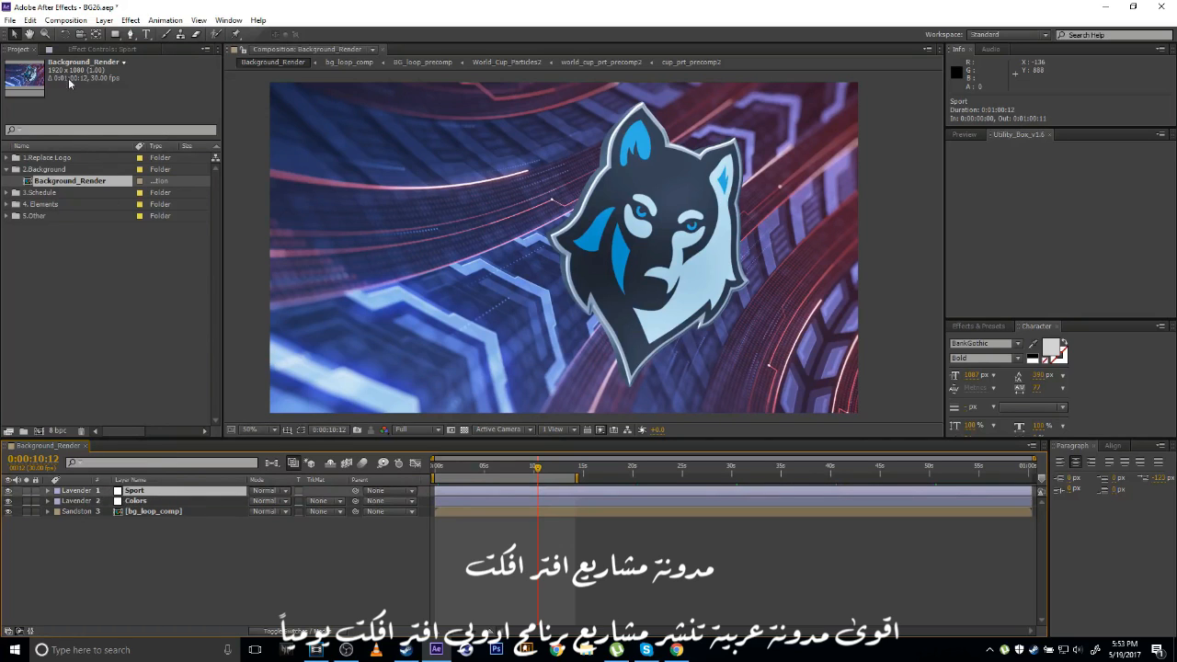
{"action": "left_click", "coordinate": [101, 49]}
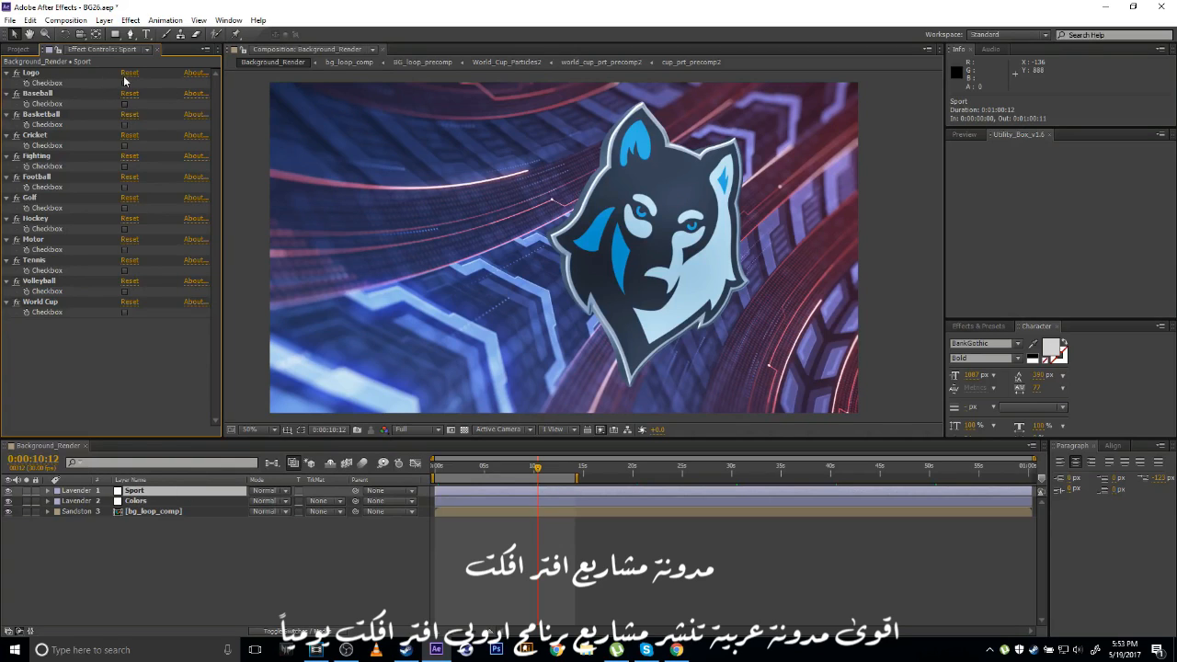
Hide the wolf logo in Logo_Holder so videohive.png is used, and preview Background_Render at 0:00:07:22.
{"action": "left_click", "coordinate": [16, 49]}
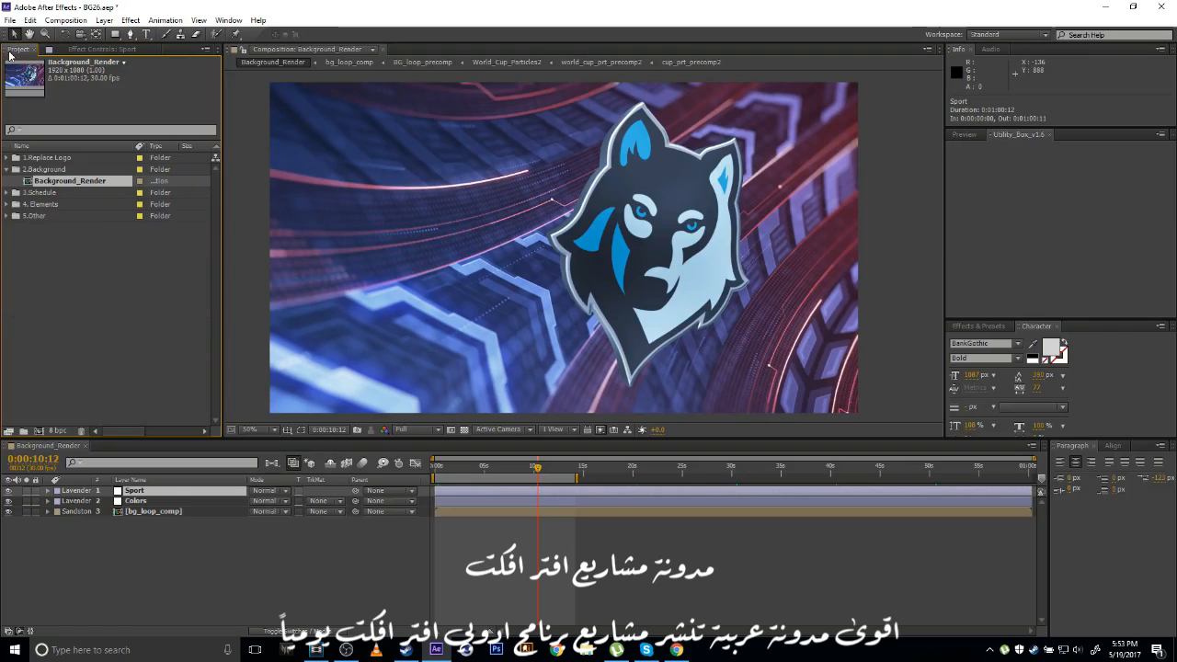
{"action": "left_click", "coordinate": [7, 158]}
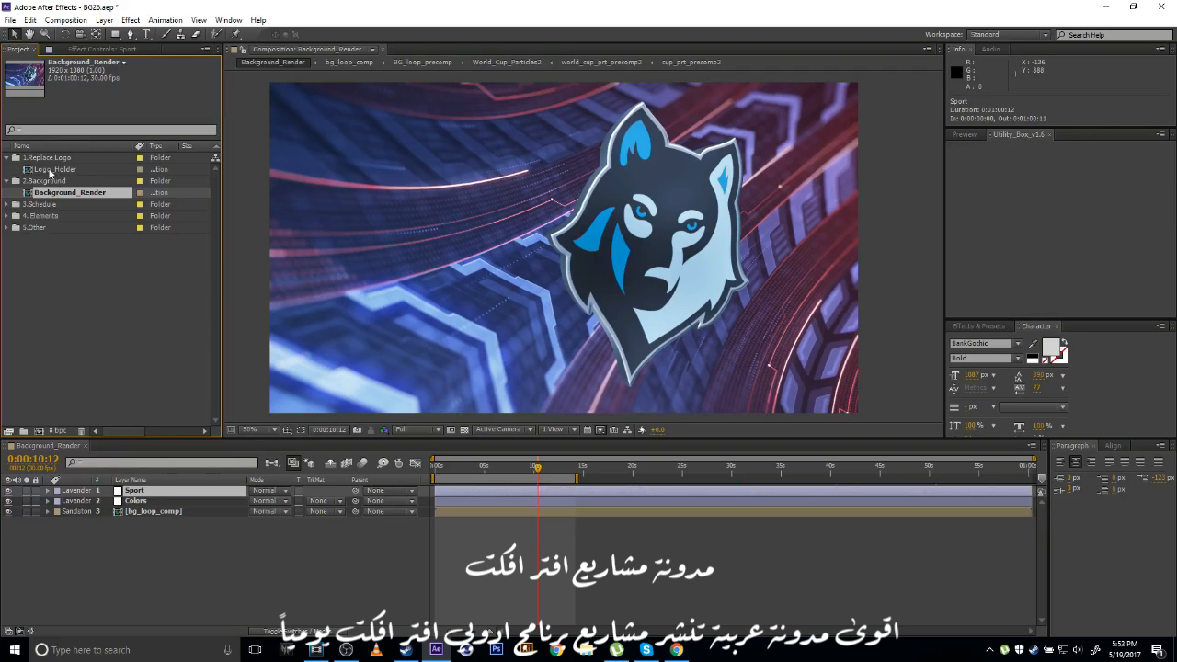
{"action": "double_click", "coordinate": [72, 170]}
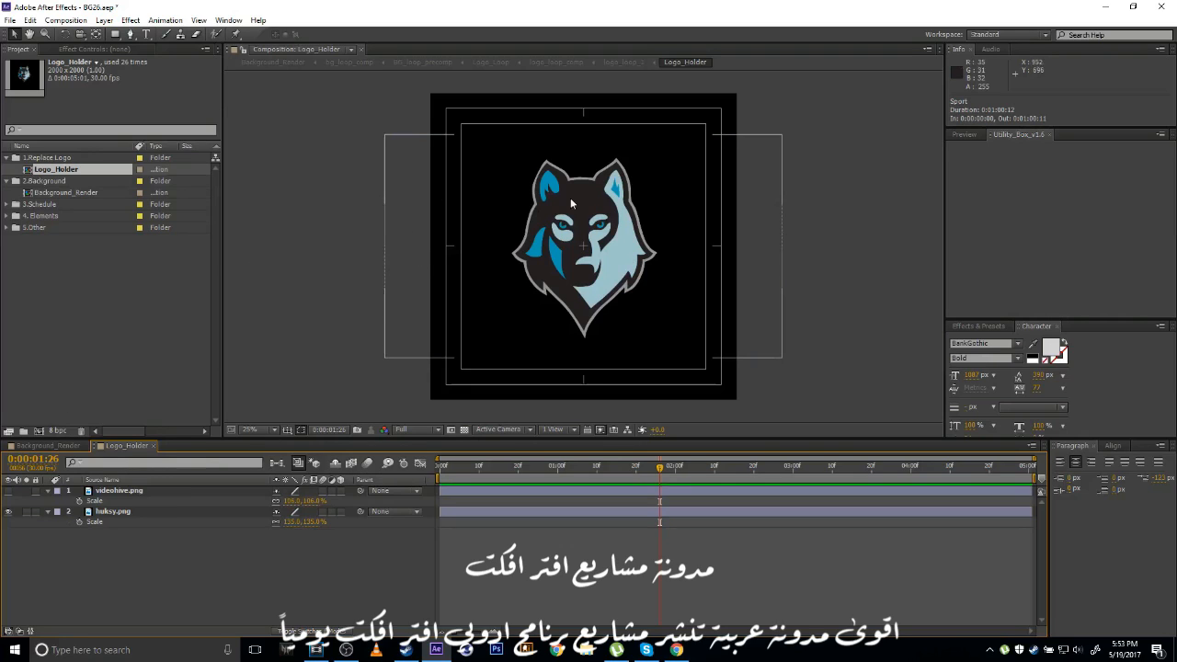
{"action": "left_click", "coordinate": [8, 511]}
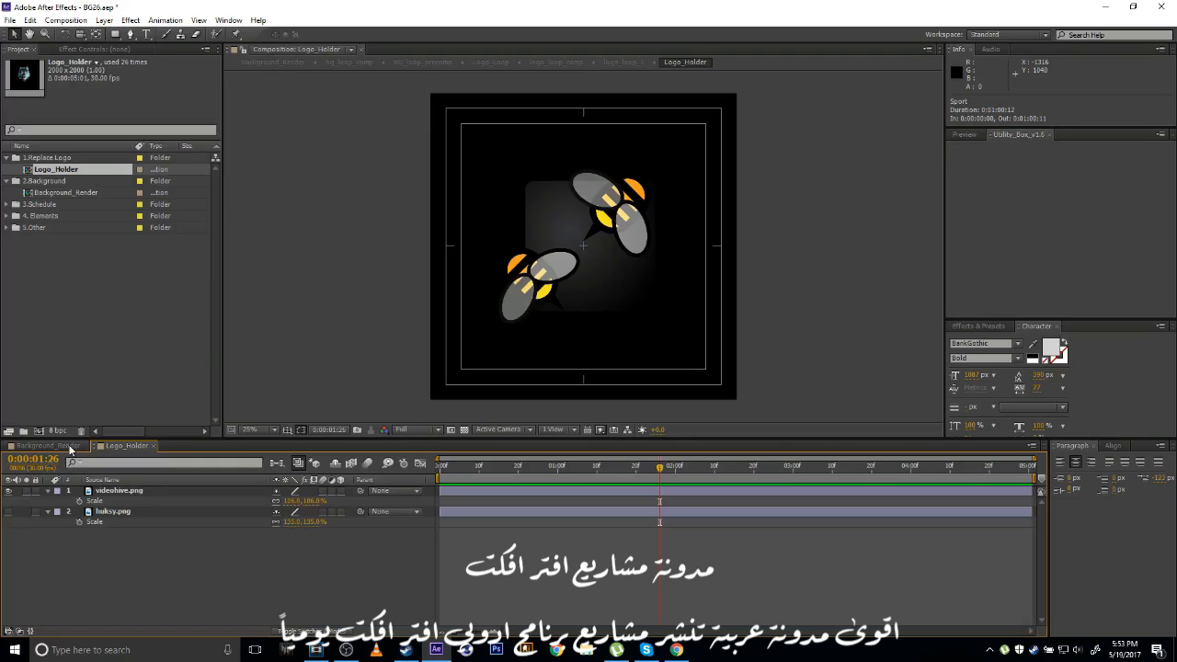
{"action": "left_click", "coordinate": [69, 447]}
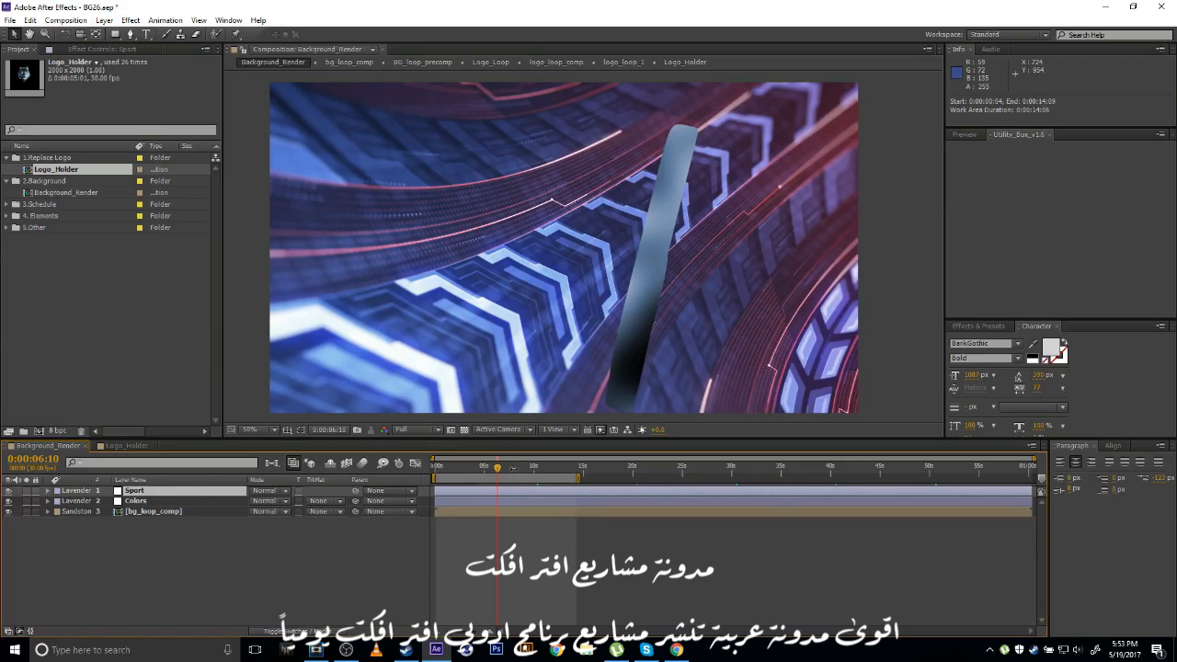
{"action": "left_click", "coordinate": [512, 471]}
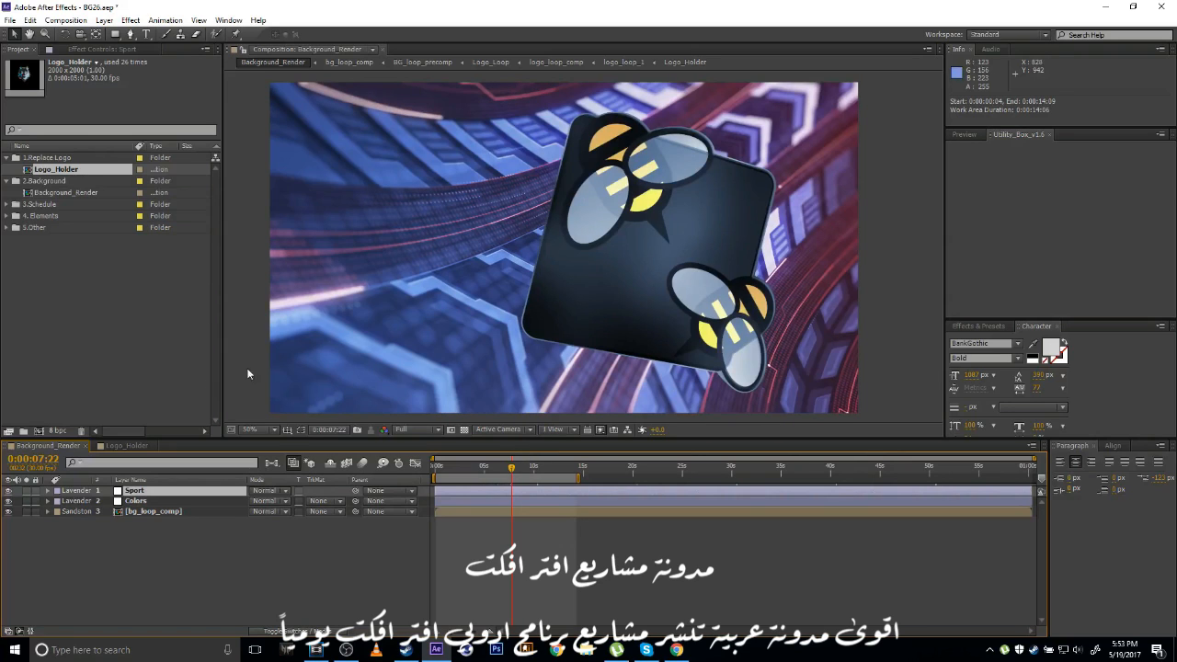
Turn off the Logo checkbox in the Sport layer's effect controls.
{"action": "left_click", "coordinate": [152, 492]}
{"action": "left_click", "coordinate": [81, 50]}
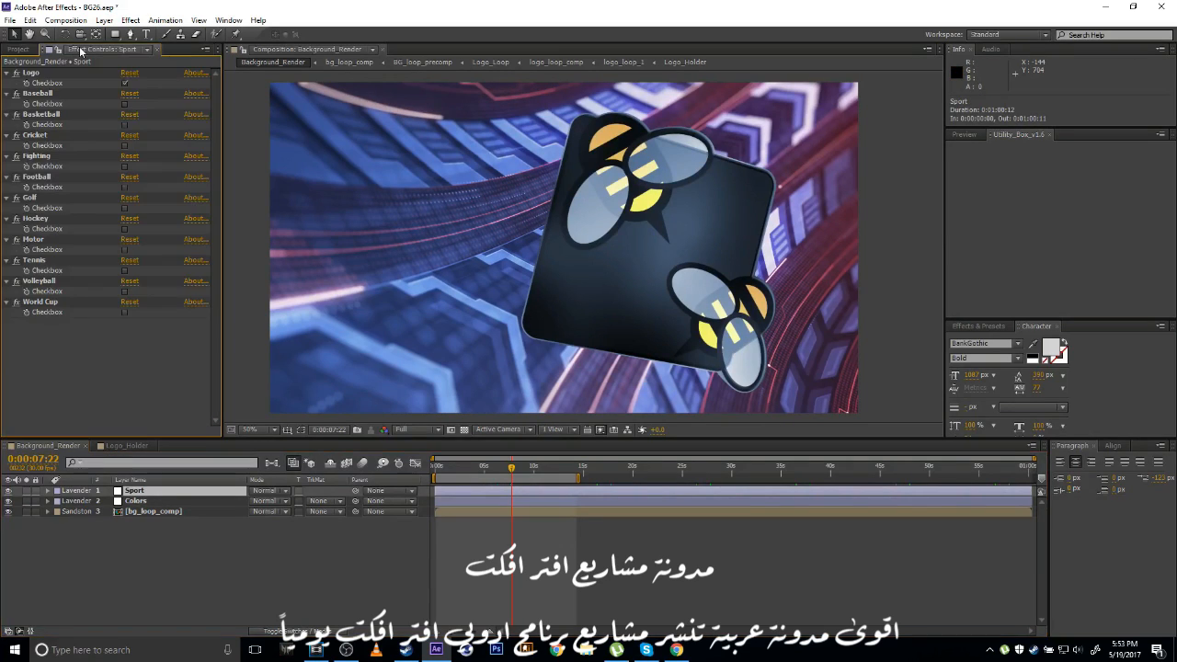
{"action": "left_click", "coordinate": [125, 84]}
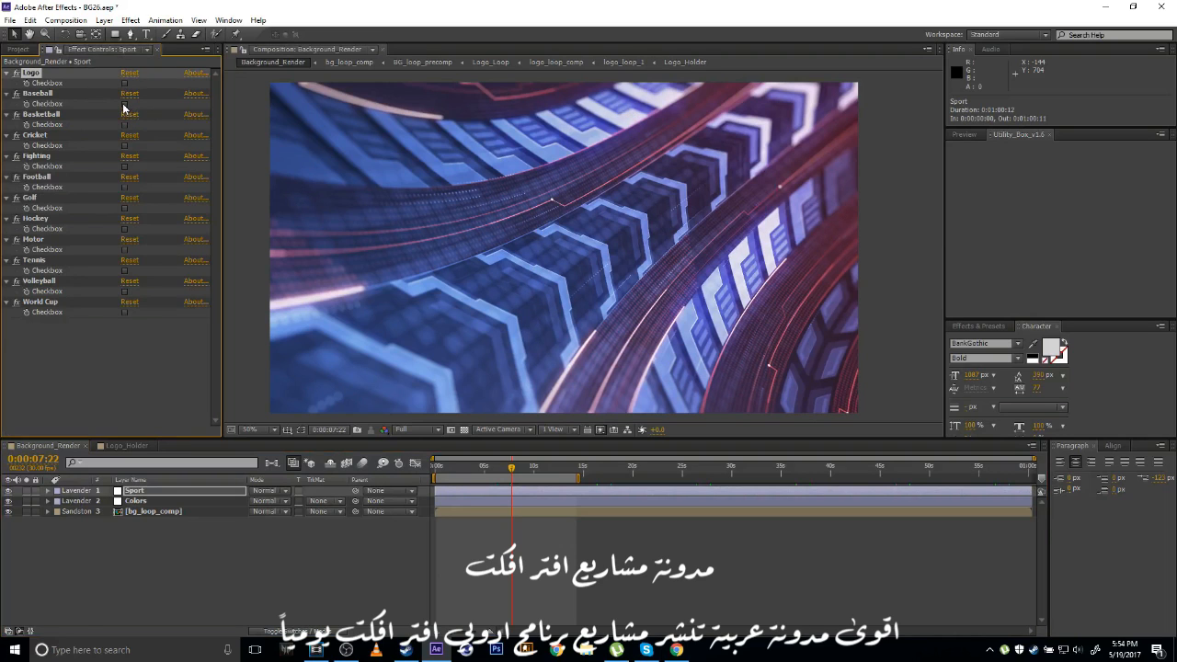
Try the Baseball, Basketball and Cricket checkboxes one at a time, turning each off again.
{"action": "left_click", "coordinate": [124, 104]}
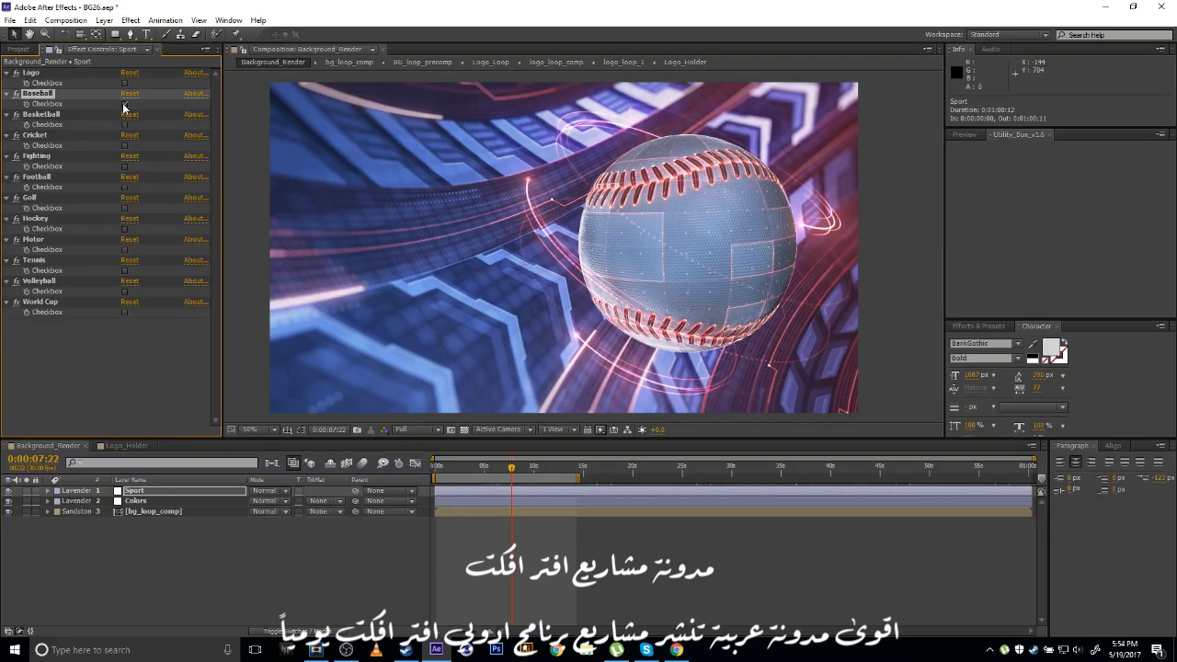
{"action": "left_click", "coordinate": [124, 105]}
{"action": "left_click", "coordinate": [125, 125]}
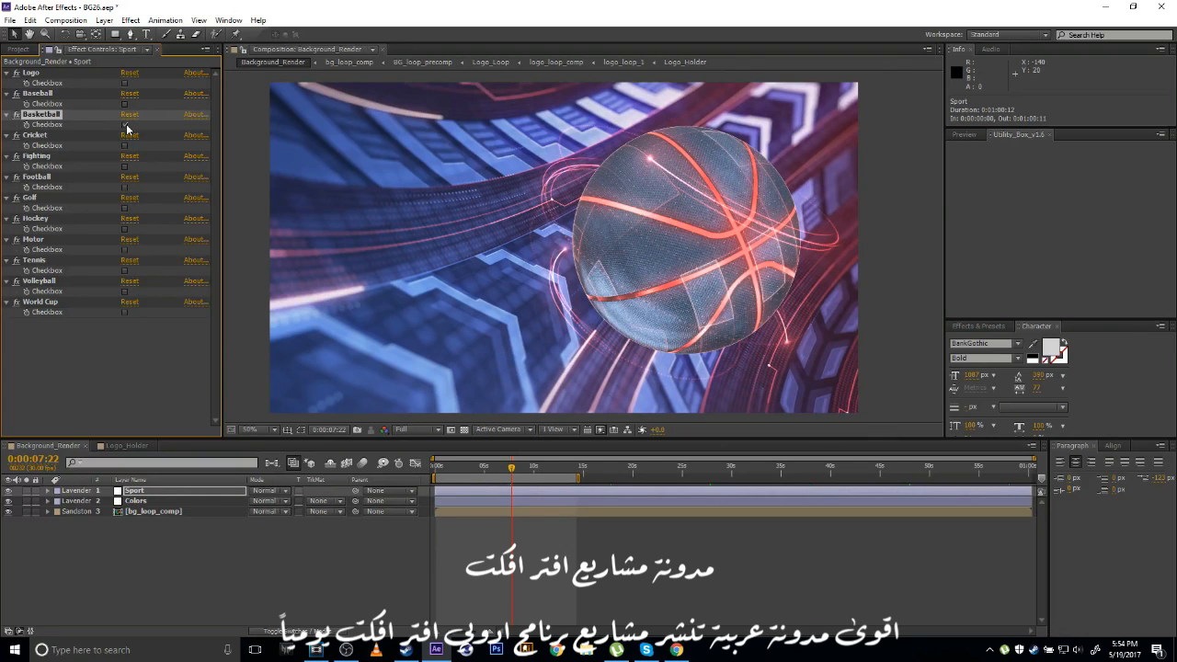
{"action": "left_click", "coordinate": [125, 125]}
{"action": "left_click", "coordinate": [125, 146]}
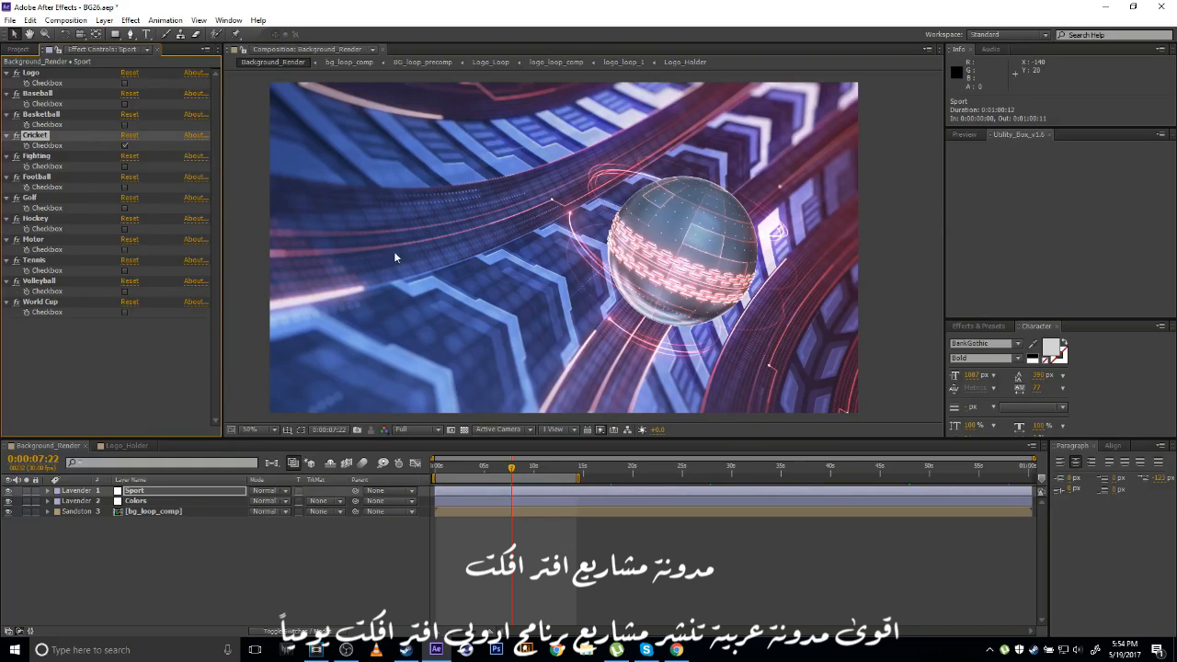
{"action": "left_click", "coordinate": [125, 146]}
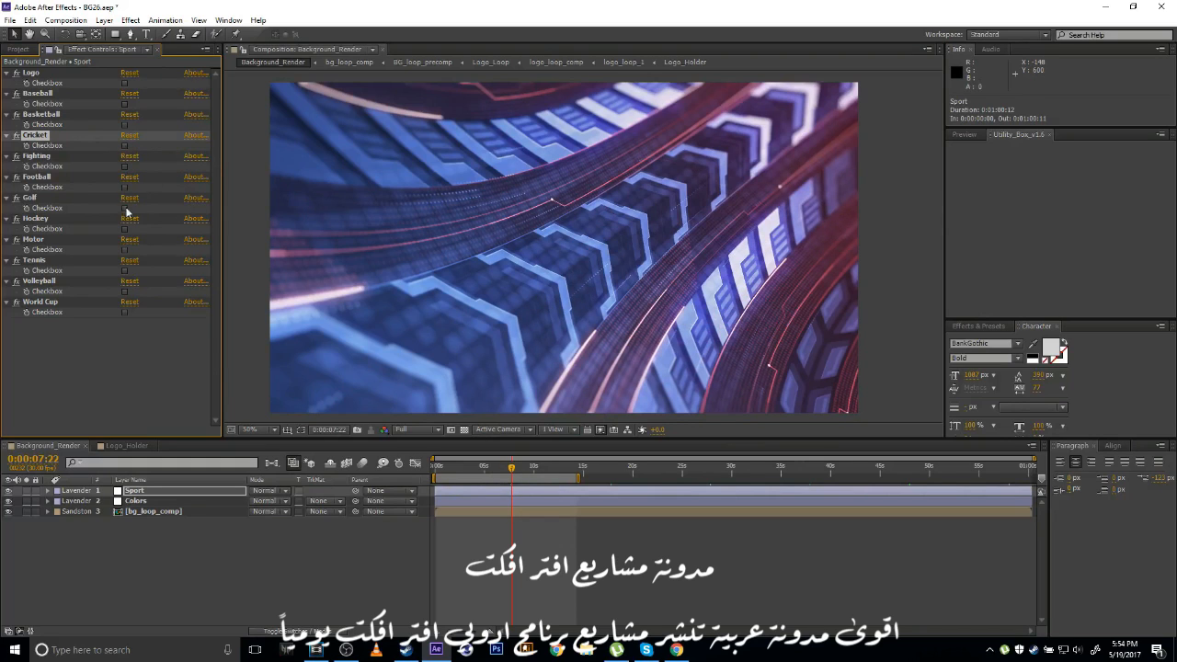
Enable the Motor checkbox on the Sport layer.
{"action": "left_click", "coordinate": [124, 249]}
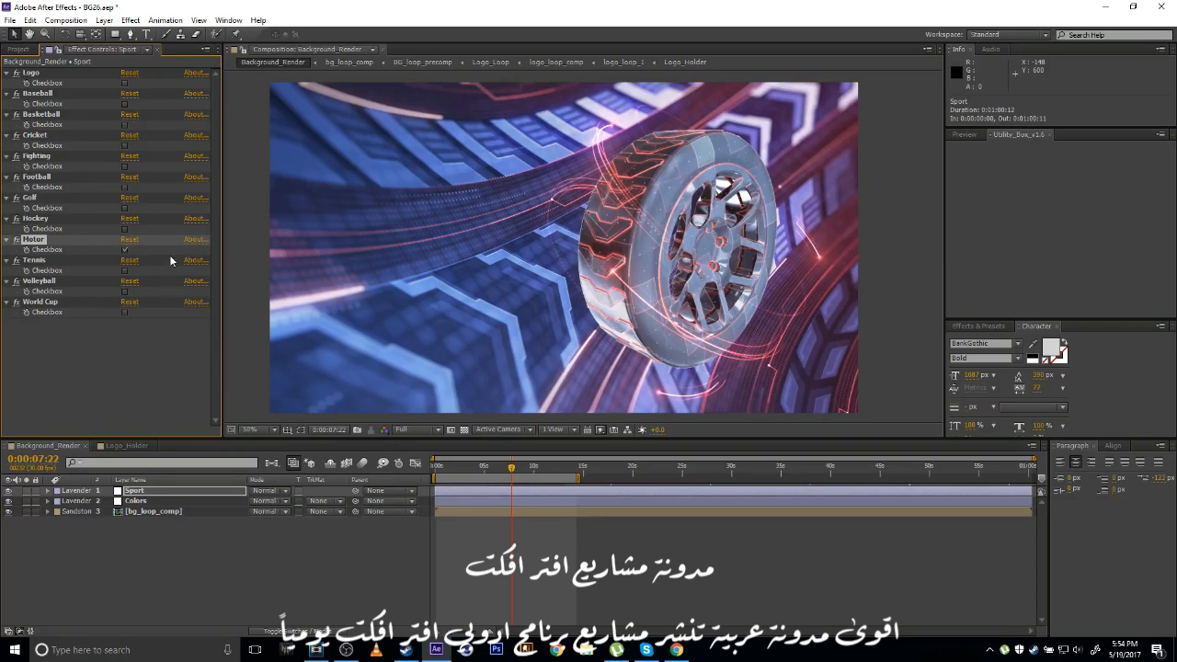
Set Background Color 1 on the Colors layer to green 3B8126.
{"action": "left_click", "coordinate": [147, 502]}
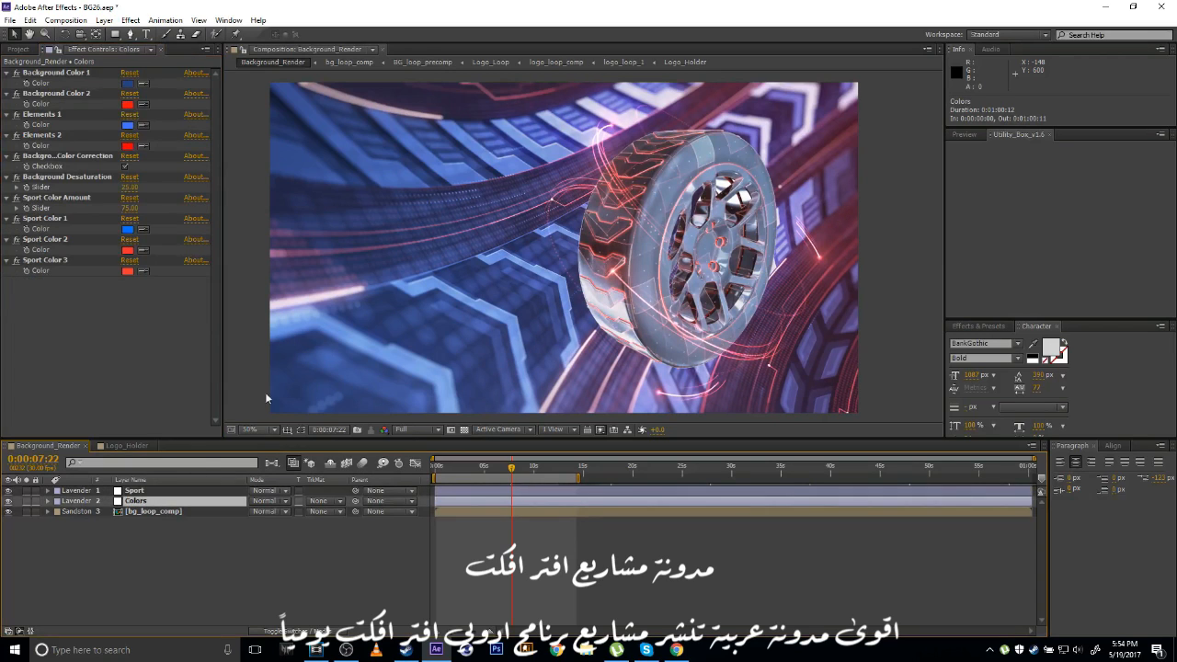
{"action": "left_click", "coordinate": [127, 83]}
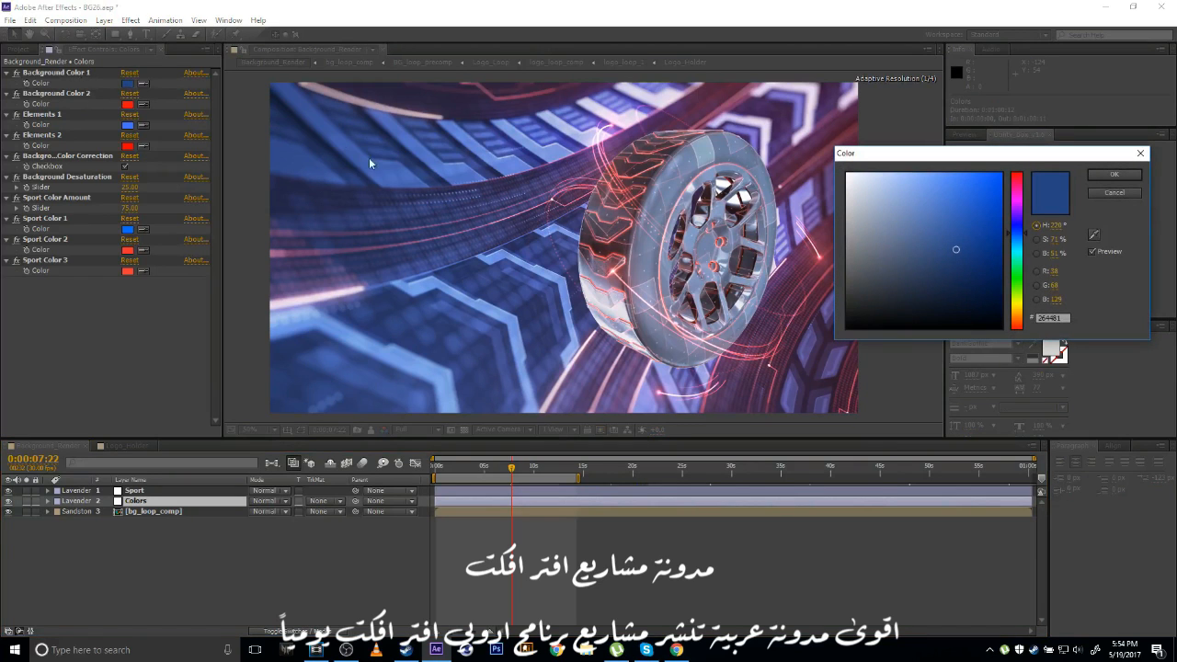
{"action": "left_click", "coordinate": [1017, 276]}
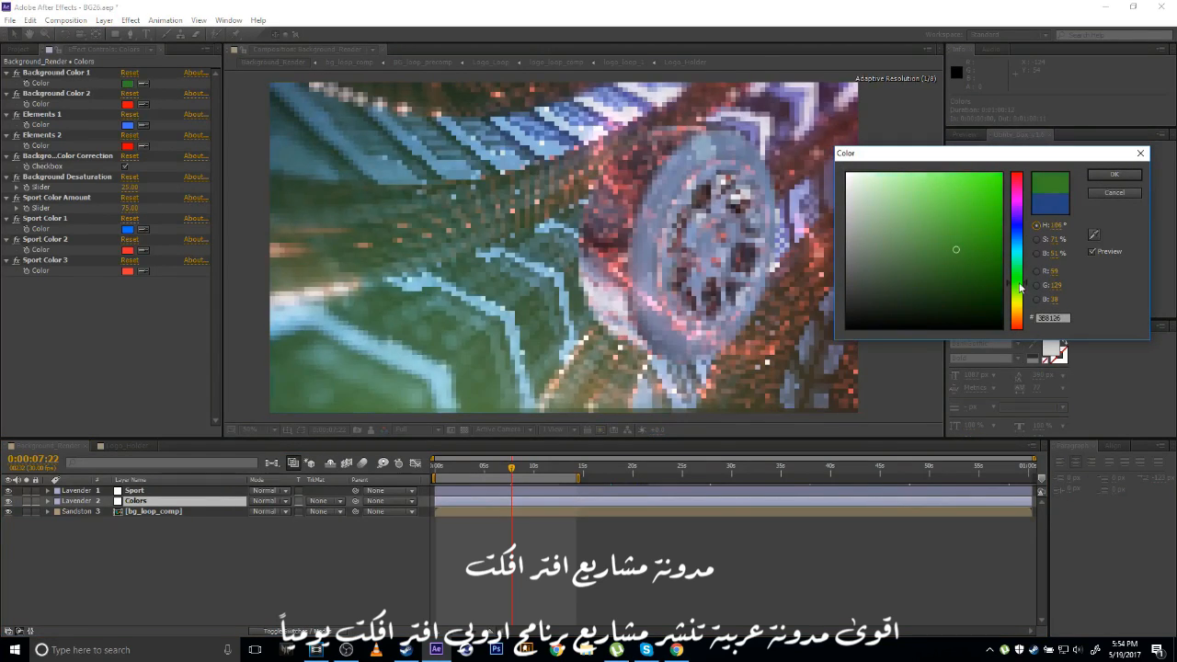
{"action": "left_click", "coordinate": [1114, 175]}
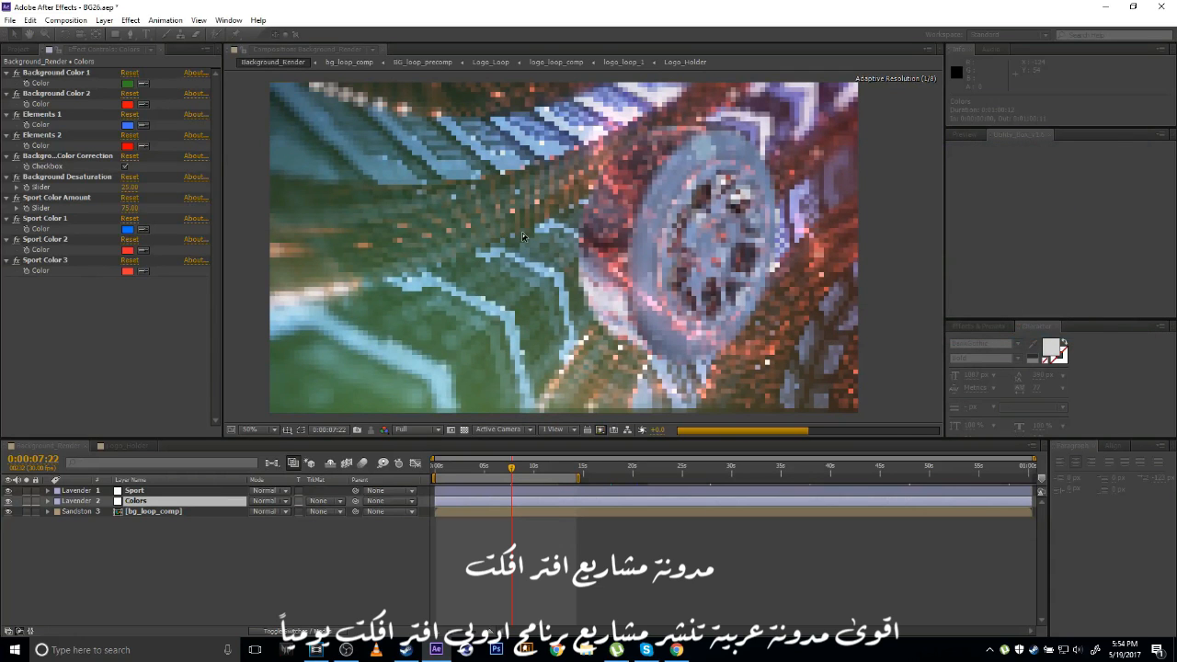
Change Background Color 2 on the Colors layer to a bright azure blue.
{"action": "left_click", "coordinate": [127, 104]}
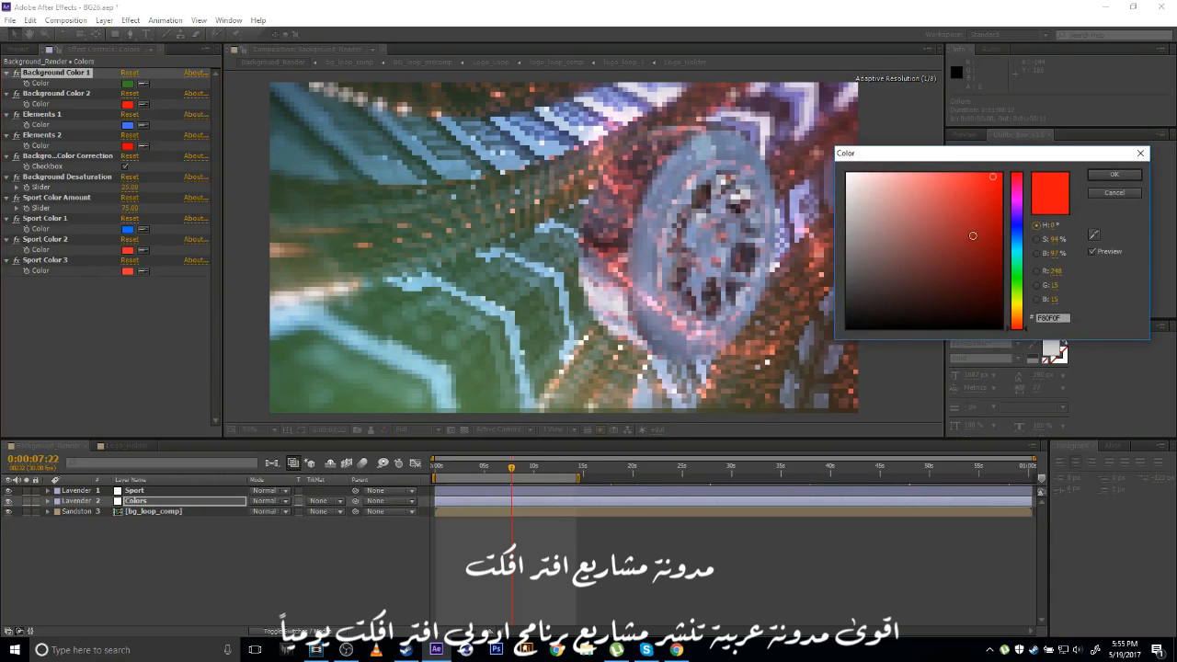
{"action": "left_click", "coordinate": [1016, 249]}
{"action": "left_click_drag", "start_coordinate": [1016, 249], "coordinate": [1018, 276]}
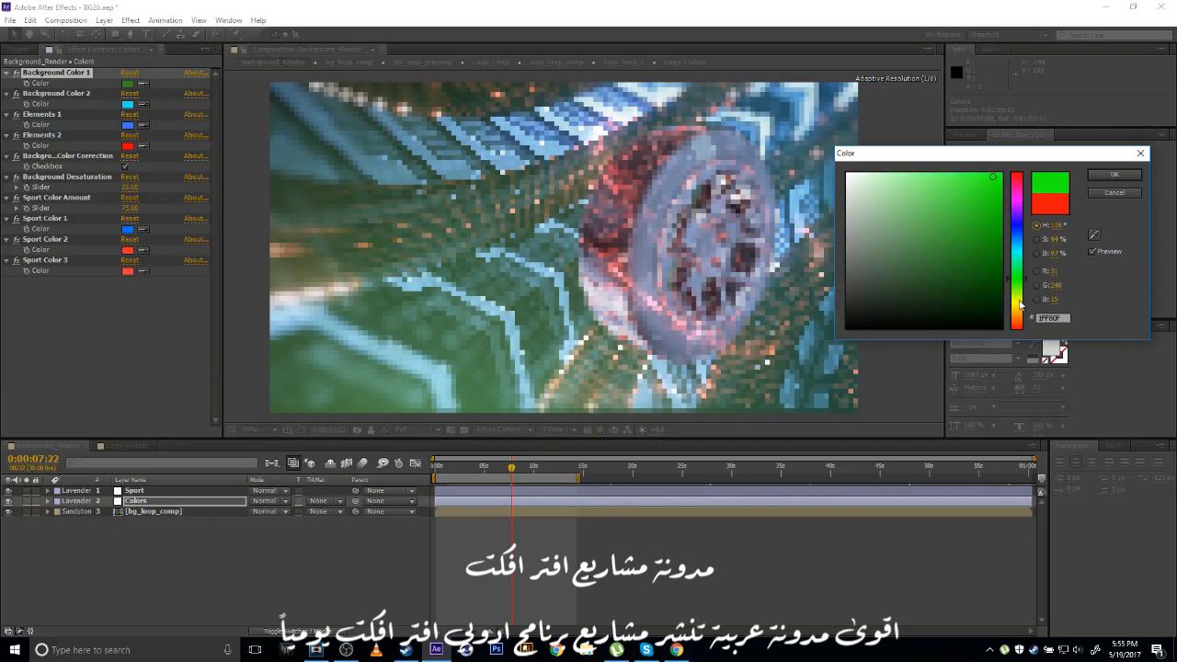
{"action": "left_click", "coordinate": [1019, 244]}
{"action": "left_click", "coordinate": [1096, 179]}
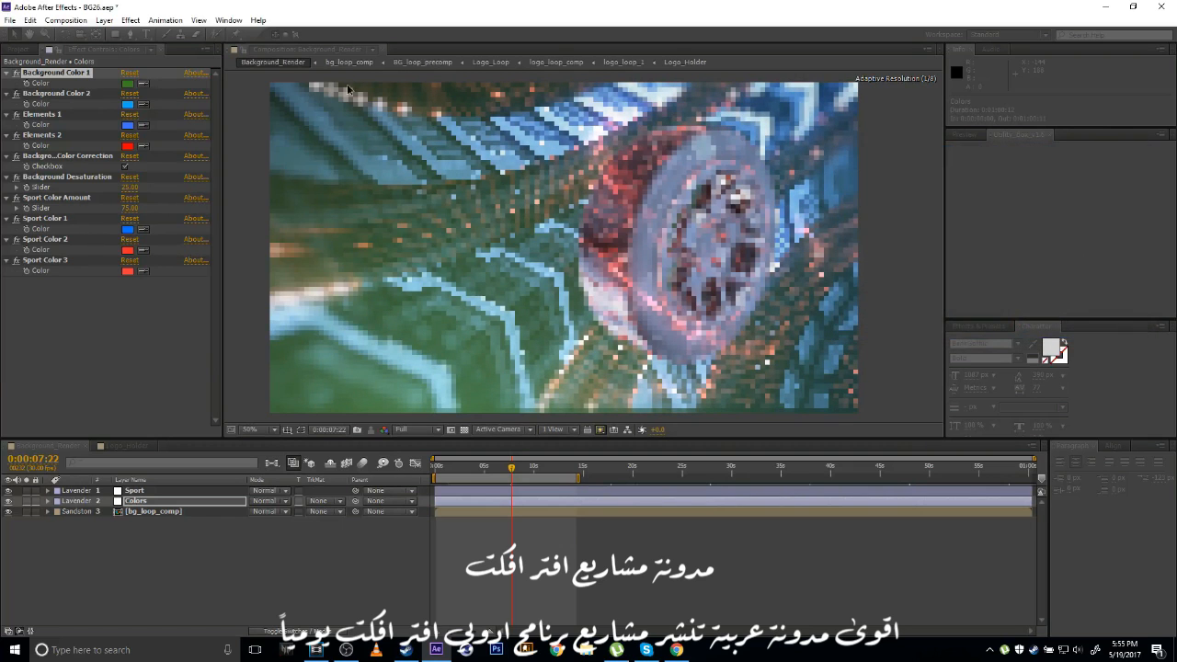
Set the Elements 1 color on the Colors layer to purple 8341FB.
{"action": "left_click", "coordinate": [127, 103]}
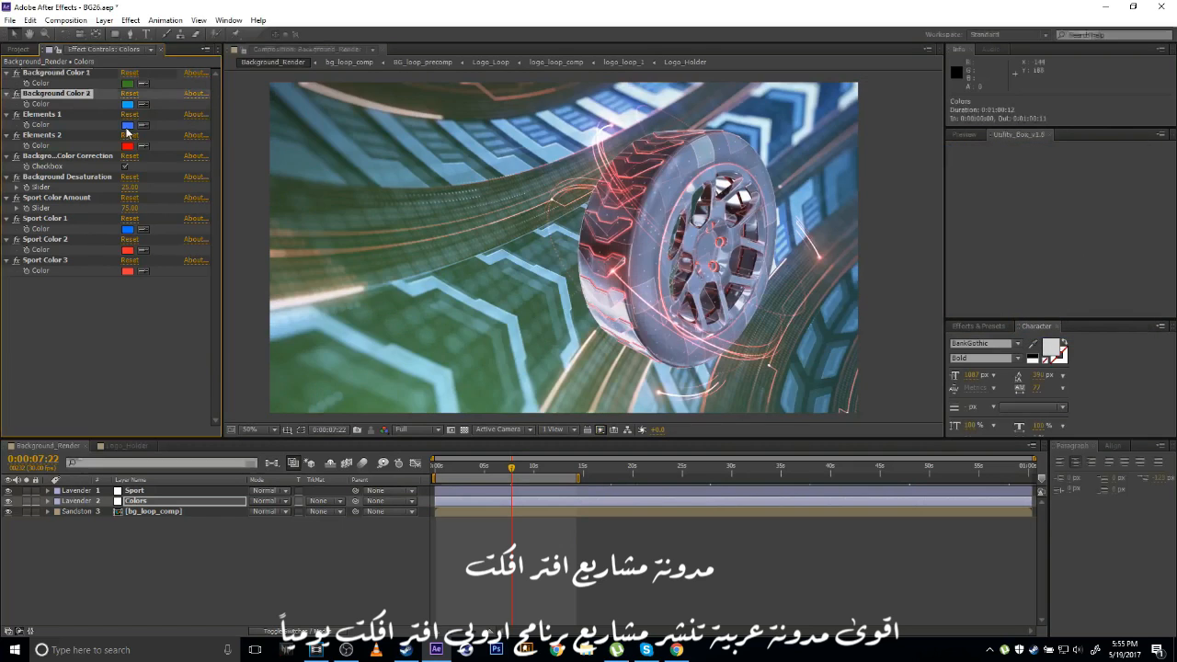
{"action": "mouse_move", "coordinate": [1016, 241]}
{"action": "left_mouse_down"}
{"action": "mouse_move", "coordinate": [1017, 296]}
{"action": "mouse_move", "coordinate": [1019, 194]}
{"action": "mouse_move", "coordinate": [1018, 220]}
{"action": "left_mouse_up"}
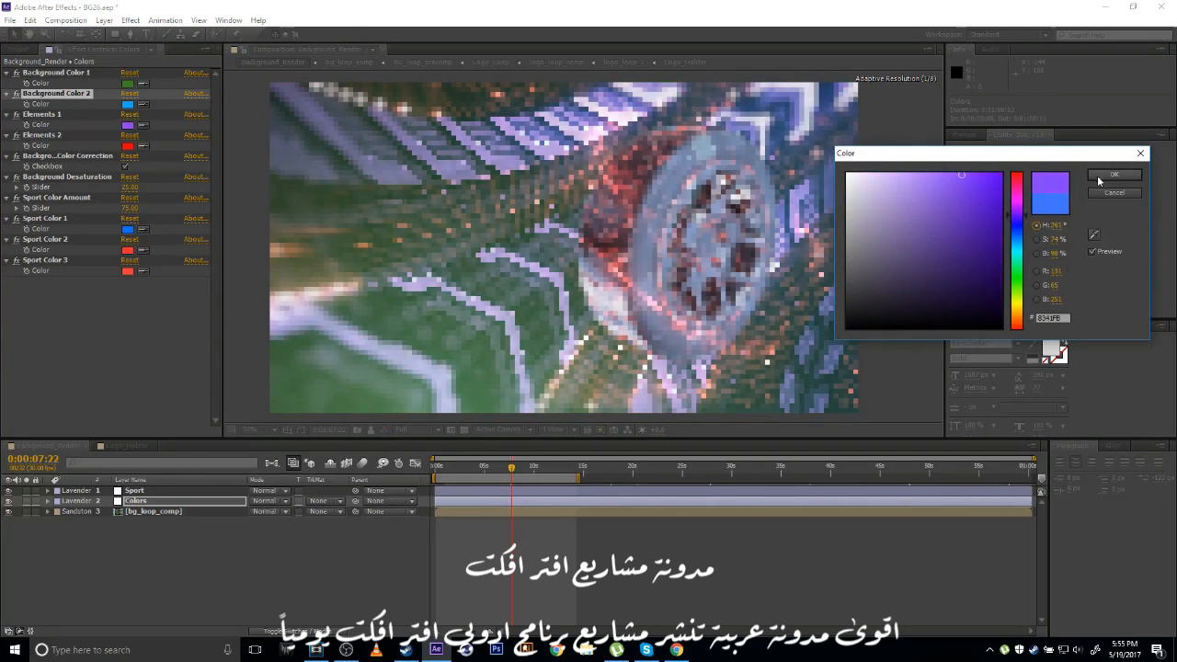
{"action": "left_click", "coordinate": [1114, 174]}
Set the Elements 2 color on the Colors layer to mint green 00FF8A.
{"action": "left_click", "coordinate": [128, 146]}
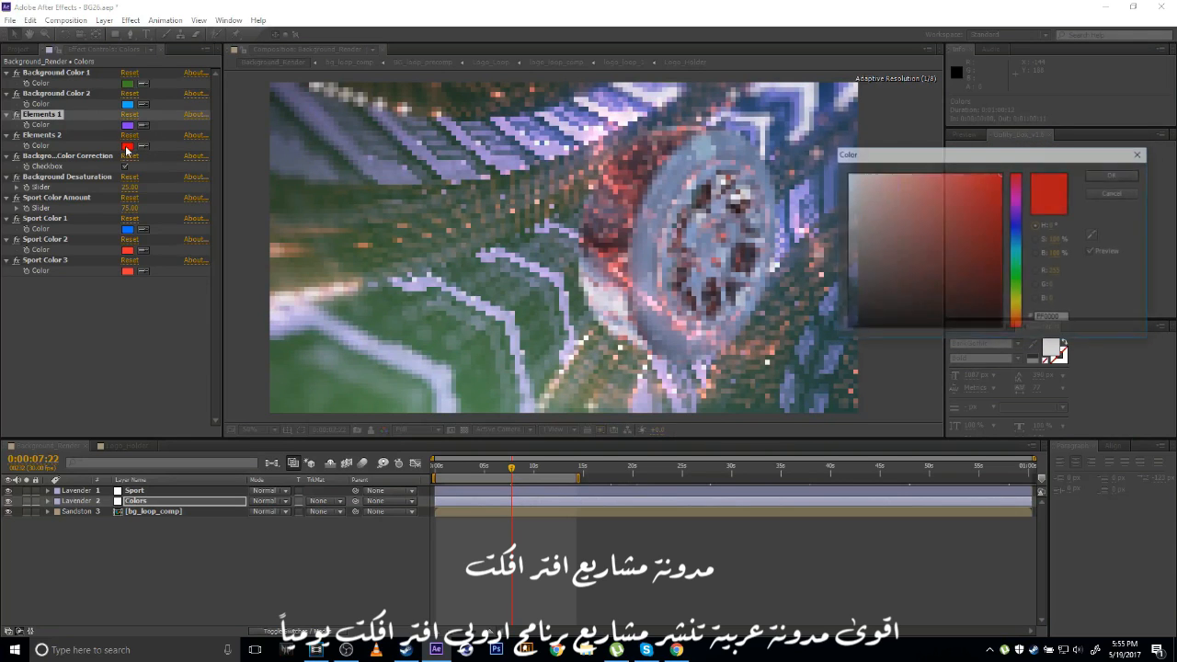
{"action": "left_click_drag", "start_coordinate": [1017, 313], "coordinate": [1022, 266]}
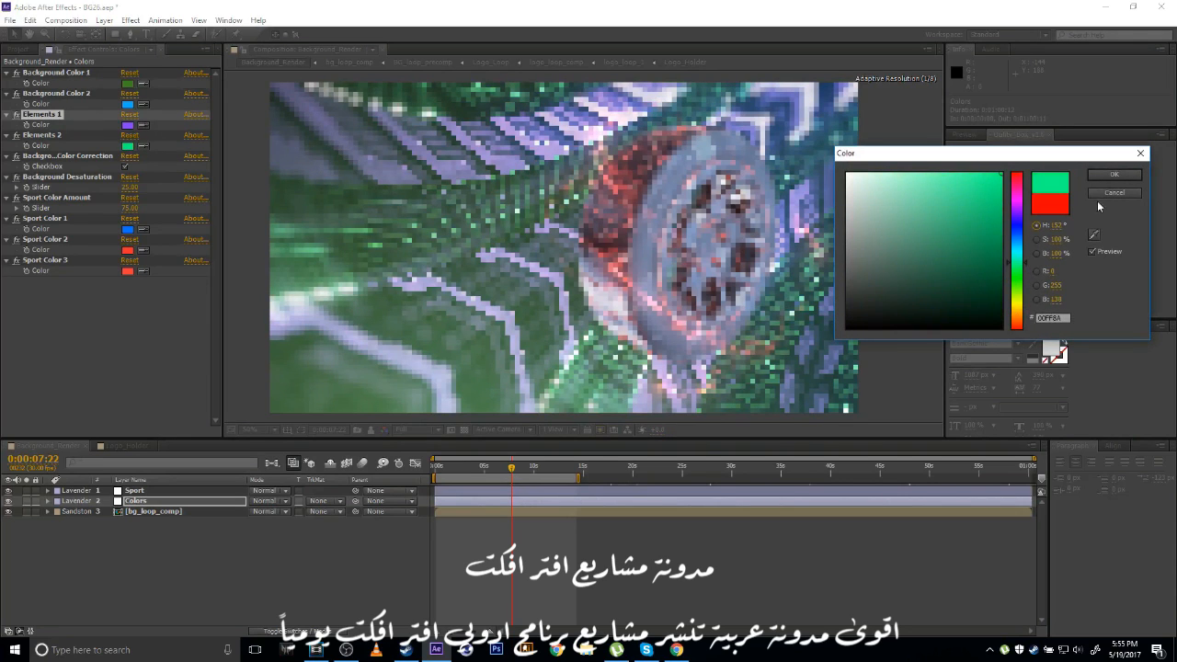
{"action": "left_click", "coordinate": [1115, 175]}
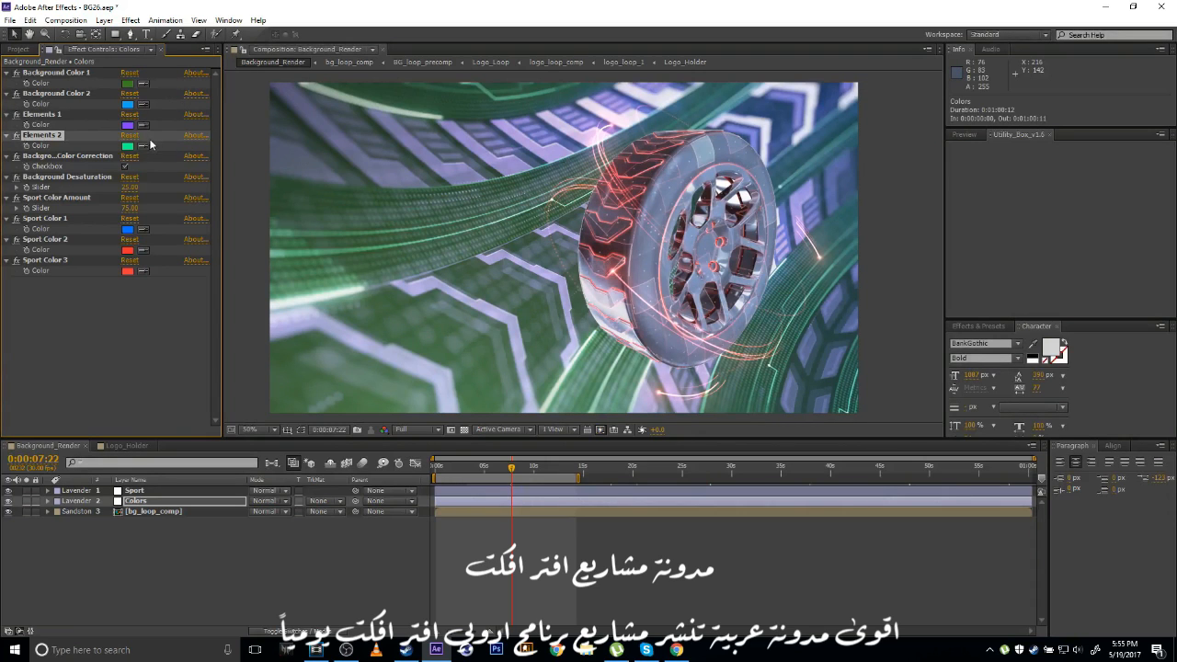
Turn off Background Color Correction on the Colors layer and set Background Desaturation to 50.
{"action": "left_click", "coordinate": [92, 166]}
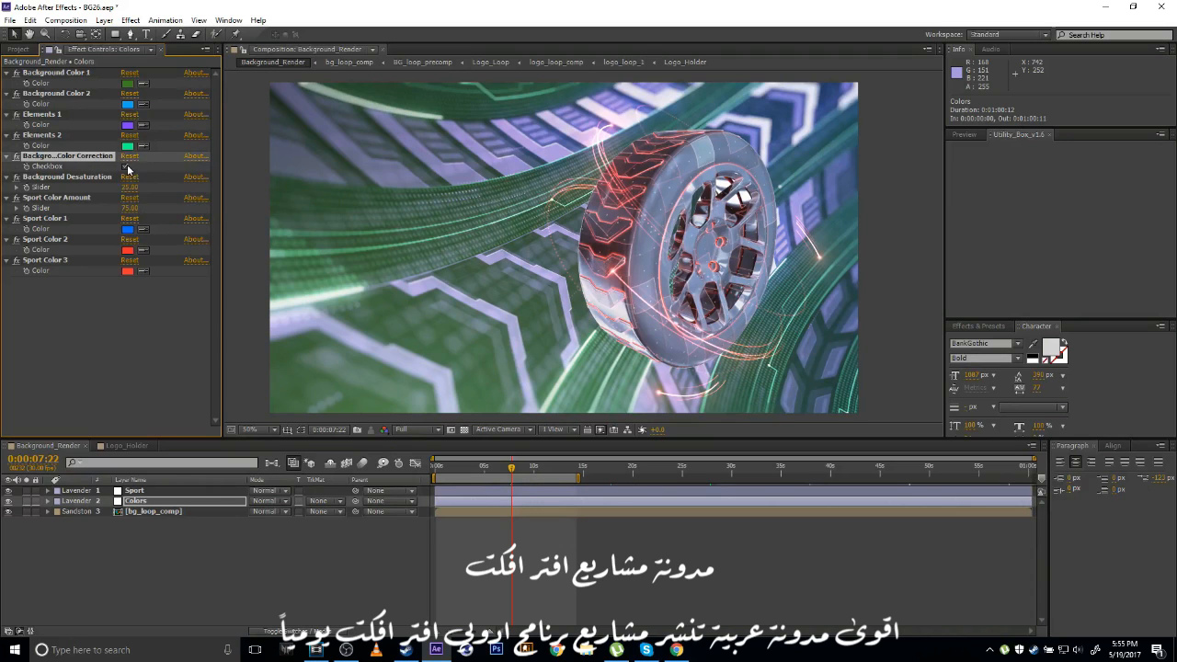
{"action": "left_click", "coordinate": [126, 167]}
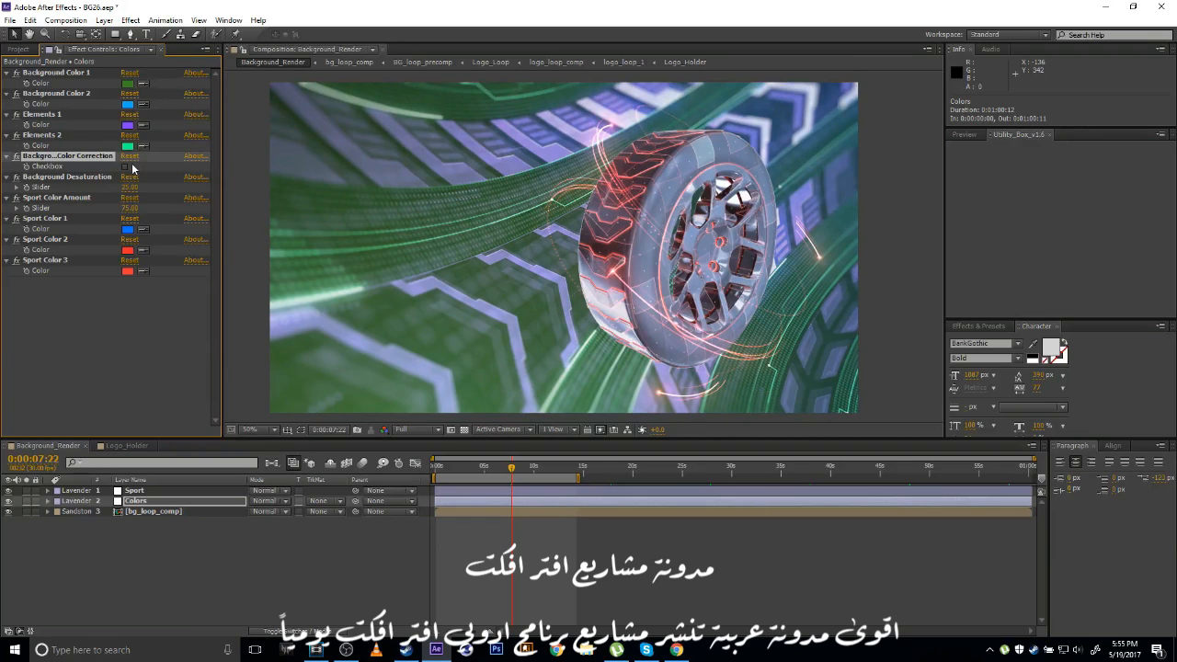
{"action": "left_click", "coordinate": [87, 177]}
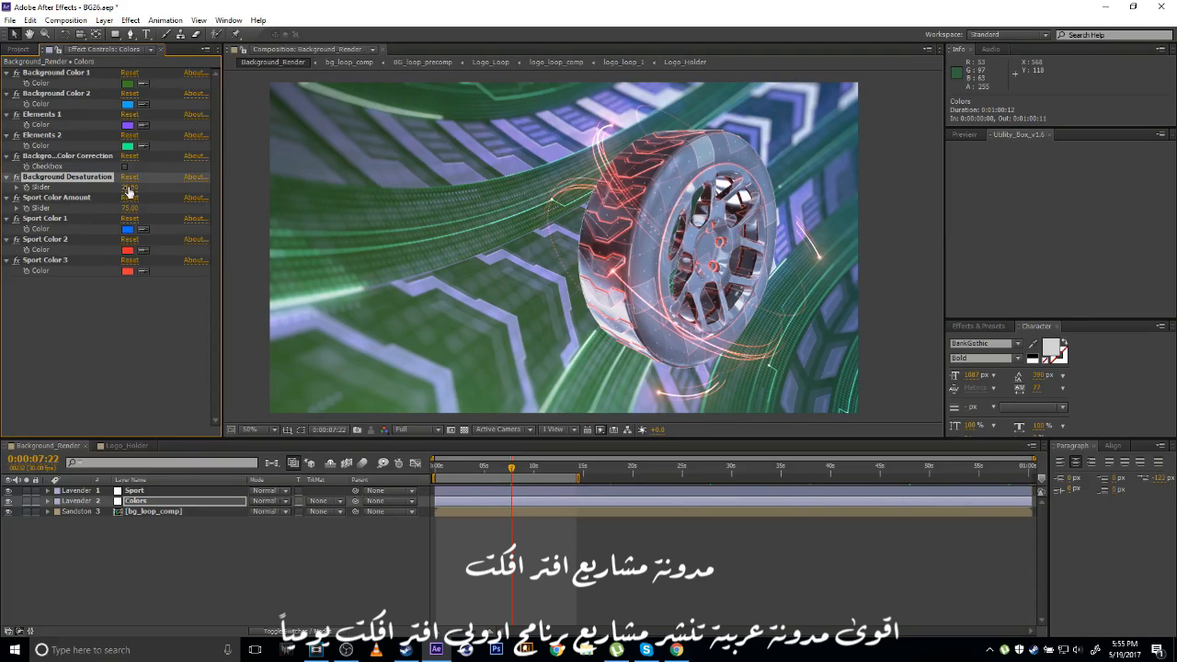
{"action": "left_click", "coordinate": [130, 190]}
{"action": "type", "text": "50"}
{"action": "key", "text": "Return"}
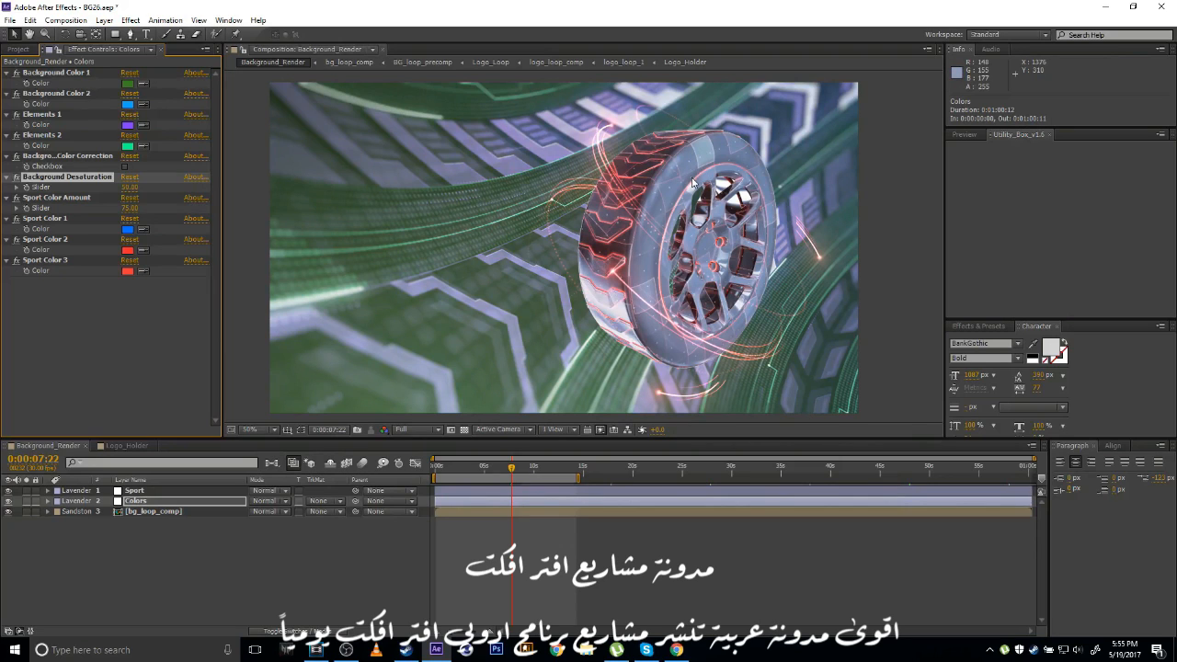
Set the Sport Color Amount on the Colors layer to 50.
{"action": "left_click", "coordinate": [129, 209]}
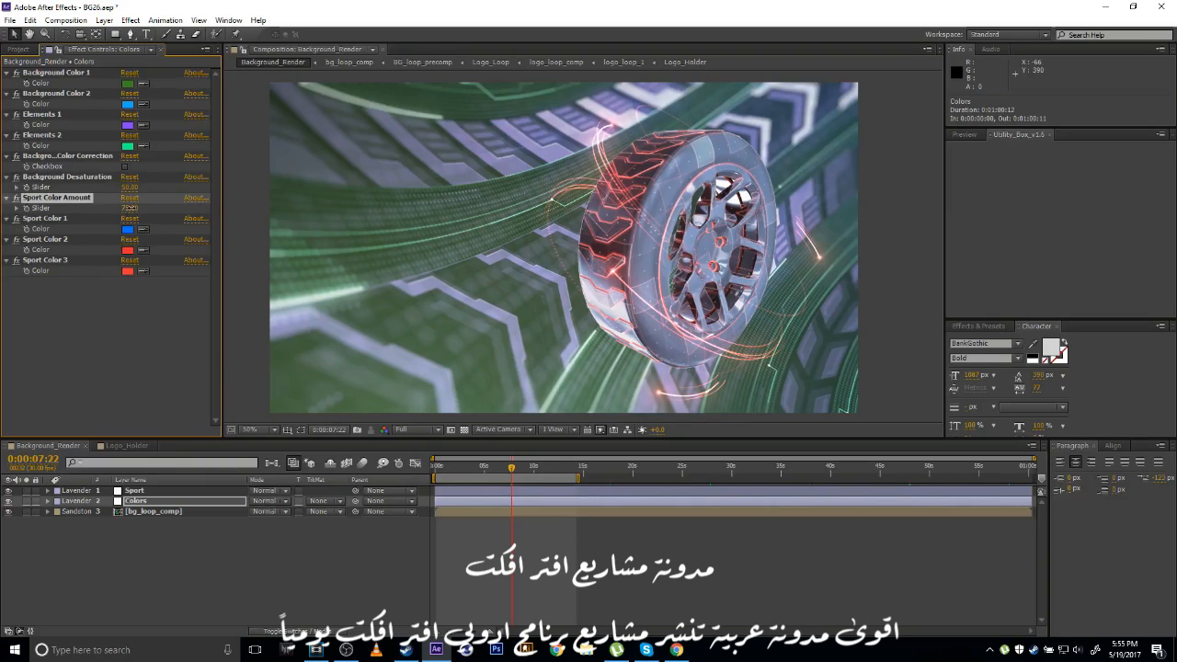
{"action": "left_click", "coordinate": [129, 209]}
{"action": "type", "text": "50"}
{"action": "key", "text": "Return"}
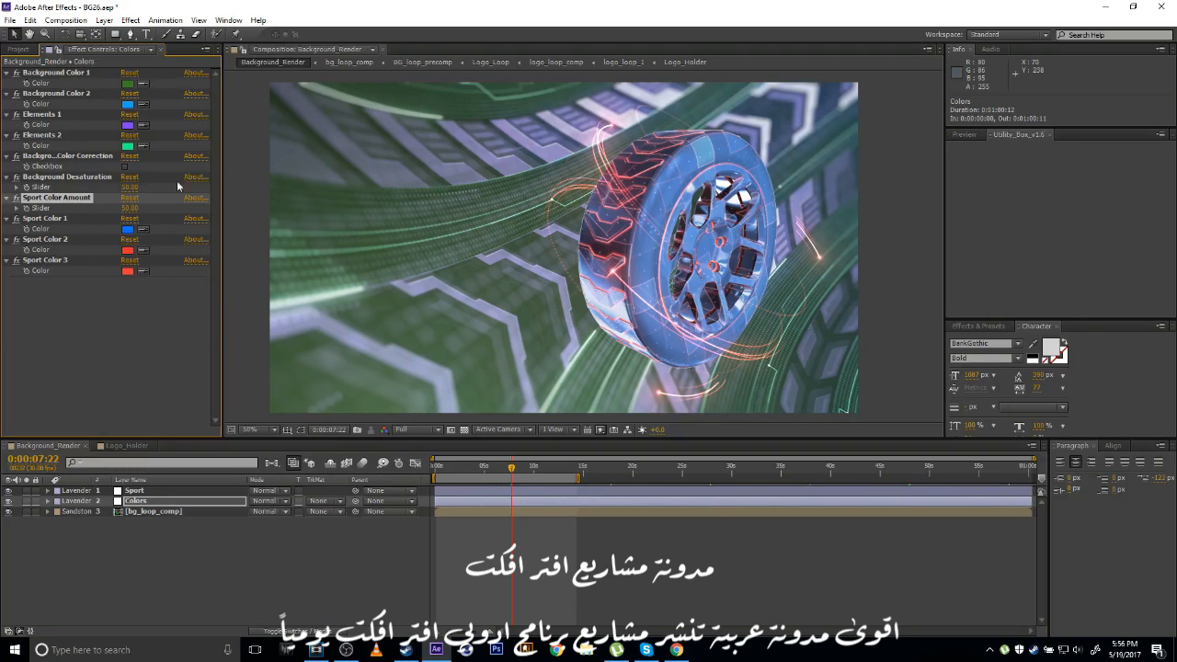
Change Sport Color 1 on the Colors layer to a bright green.
{"action": "left_click", "coordinate": [49, 218]}
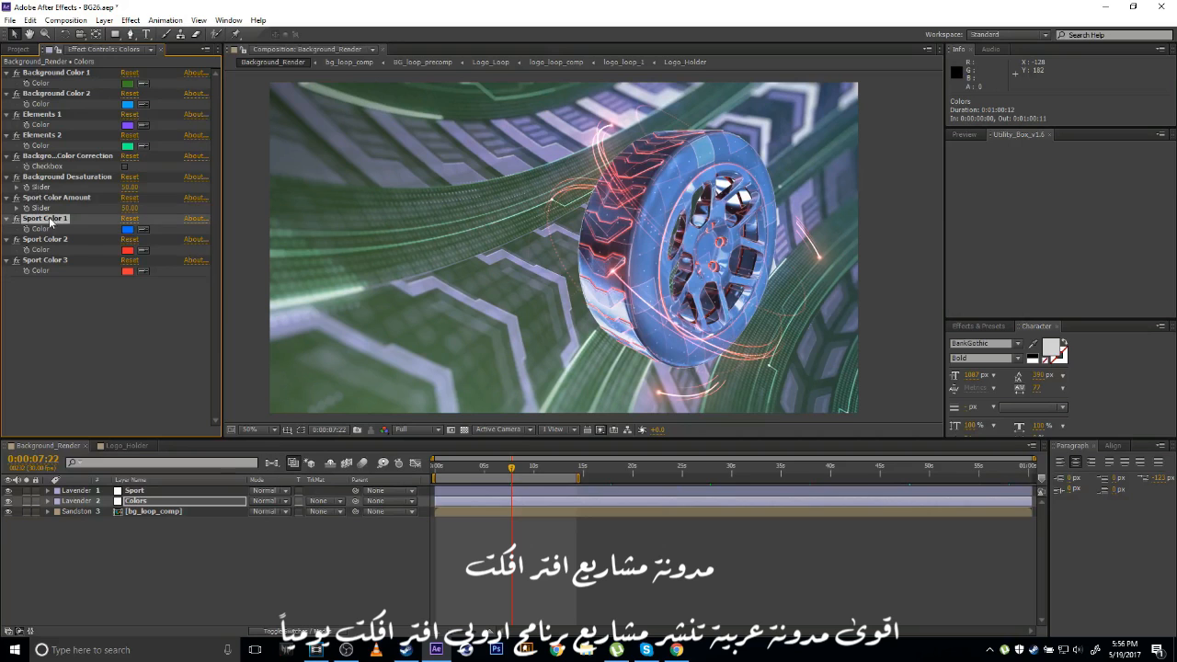
{"action": "left_click", "coordinate": [134, 231]}
{"action": "left_click", "coordinate": [1018, 279]}
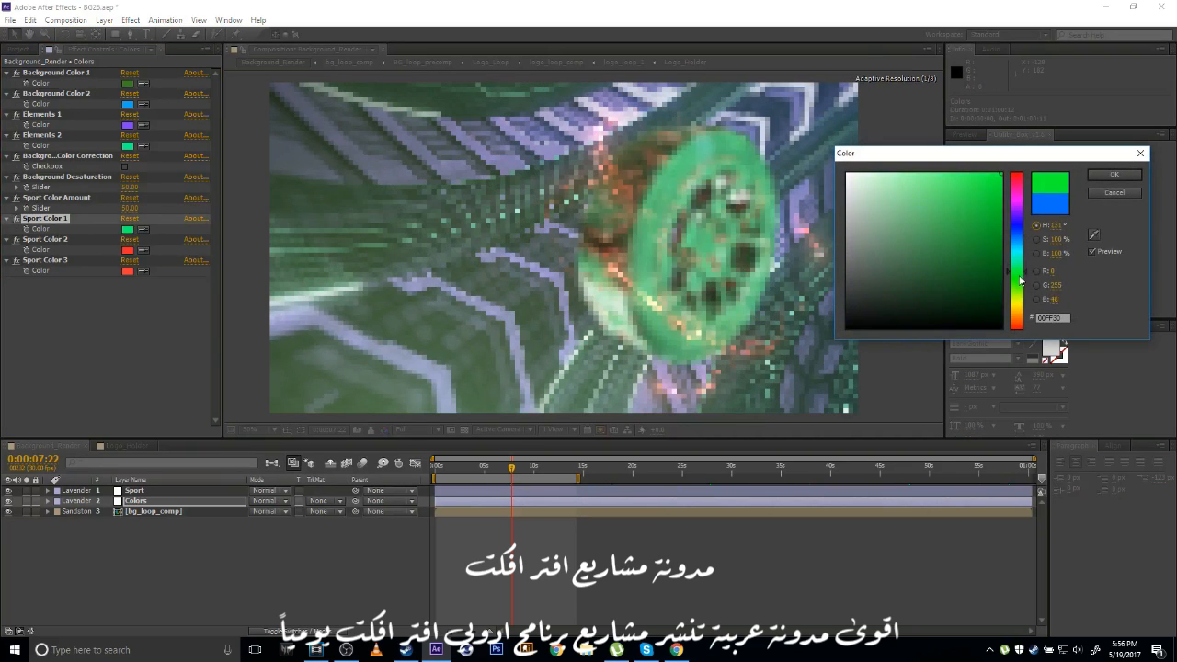
{"action": "left_click", "coordinate": [1113, 174]}
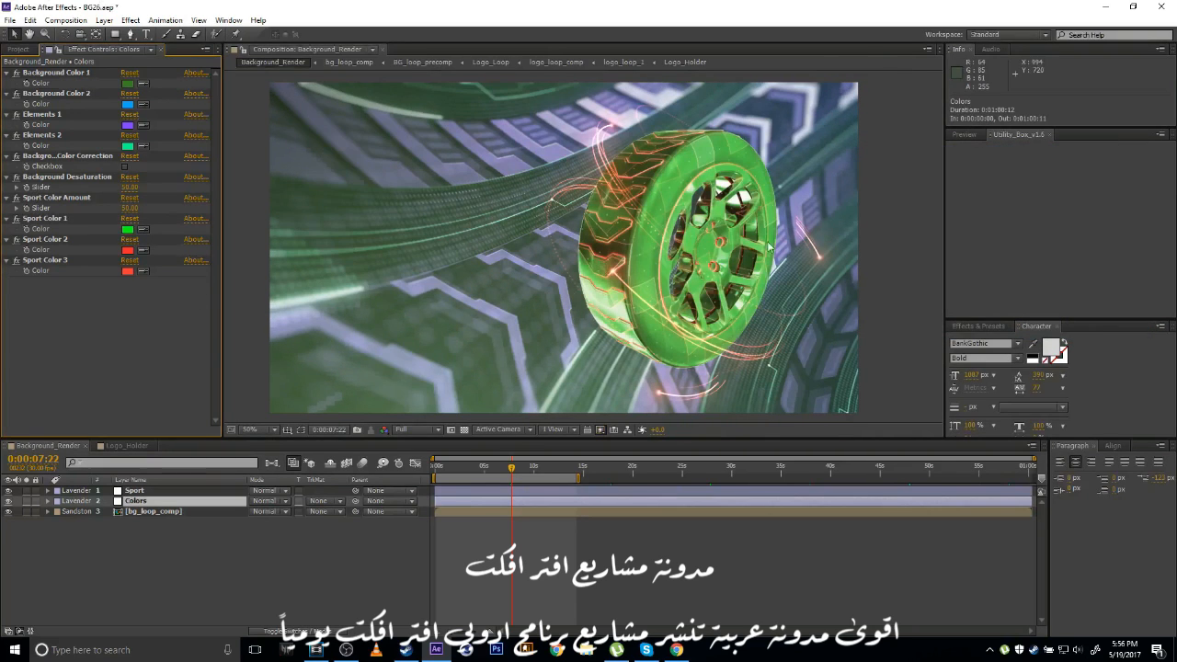
Set the Sport Color Amount on the Colors layer to 90.
{"action": "left_click", "coordinate": [130, 208]}
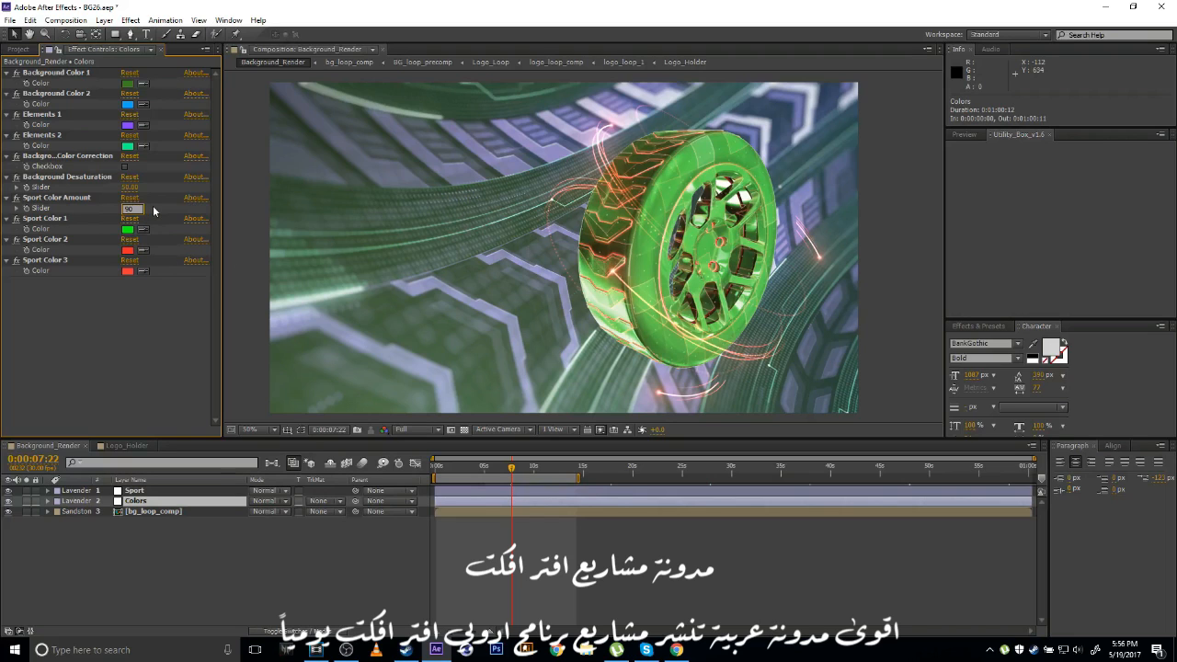
{"action": "type", "text": "90"}
{"action": "key", "text": "Return"}
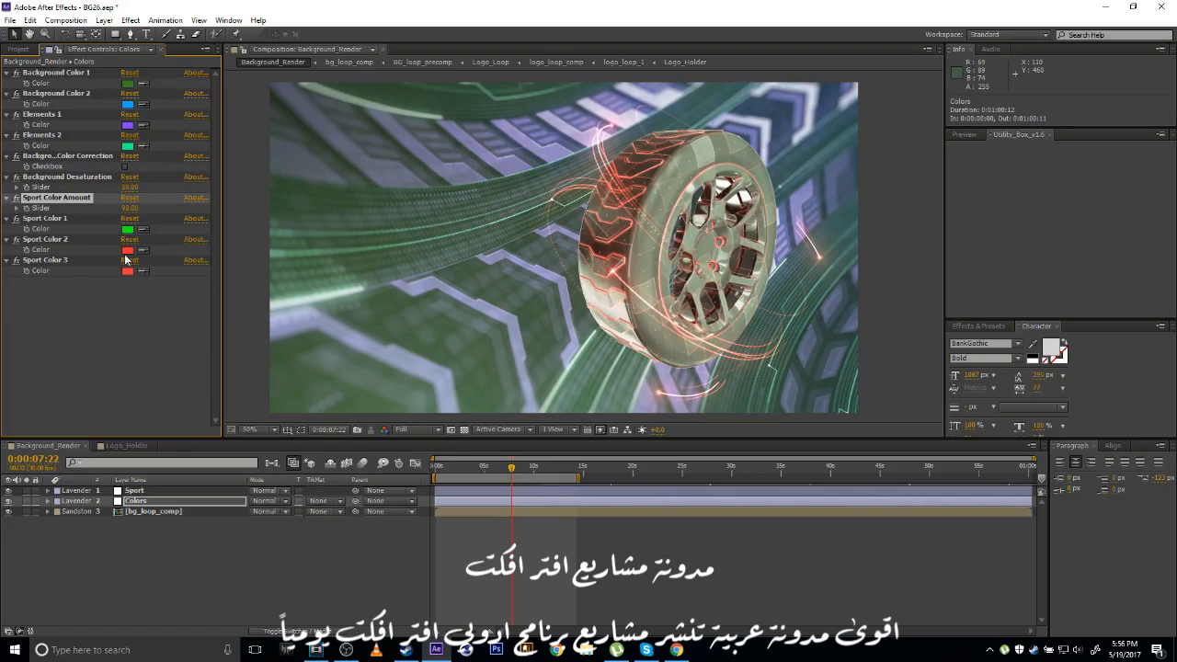
Set Sport Color 2 on the Colors layer to green 45FF2C.
{"action": "left_click", "coordinate": [127, 249]}
{"action": "left_click_drag", "start_coordinate": [1016, 250], "coordinate": [1019, 285]}
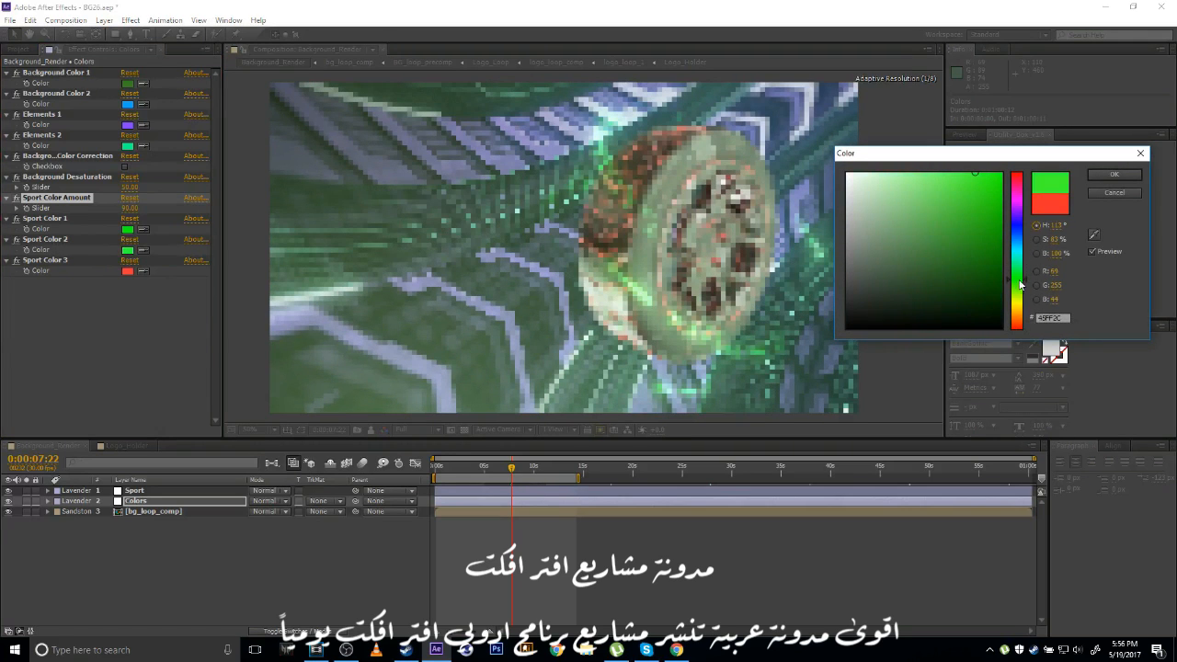
{"action": "left_click", "coordinate": [1104, 176]}
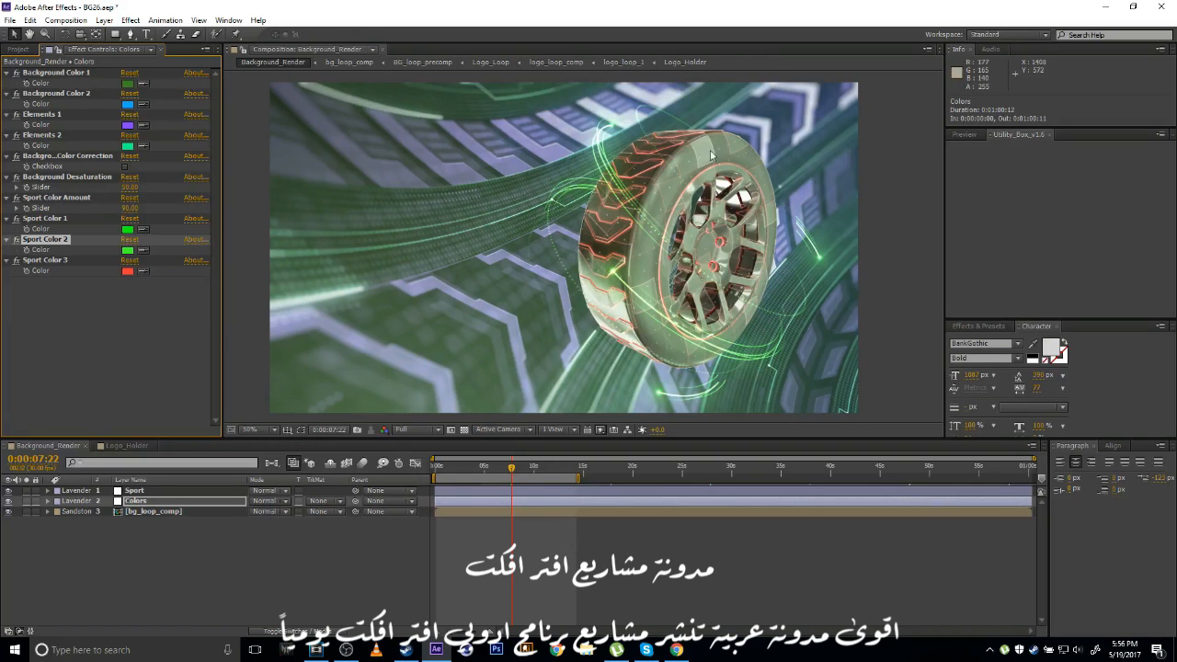
Set Sport Color 3 on the Colors layer to blue 37A8FF, comparing it with the previous color through undo and redo.
{"action": "left_click", "coordinate": [128, 271]}
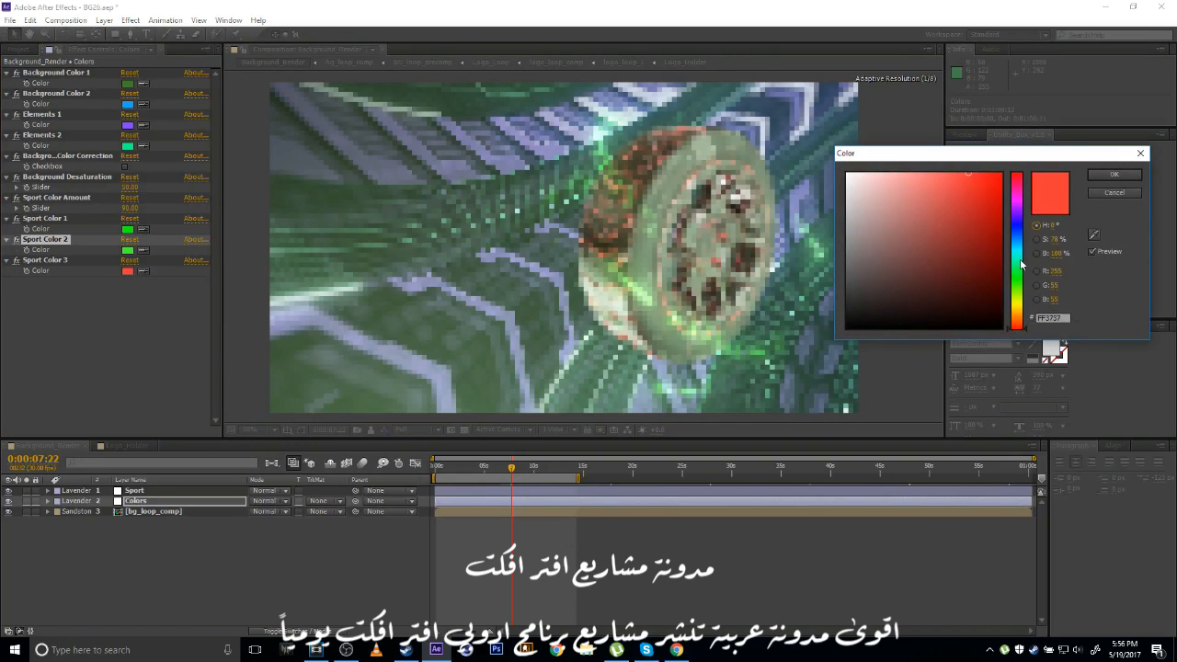
{"action": "left_click_drag", "start_coordinate": [1020, 265], "coordinate": [1023, 244]}
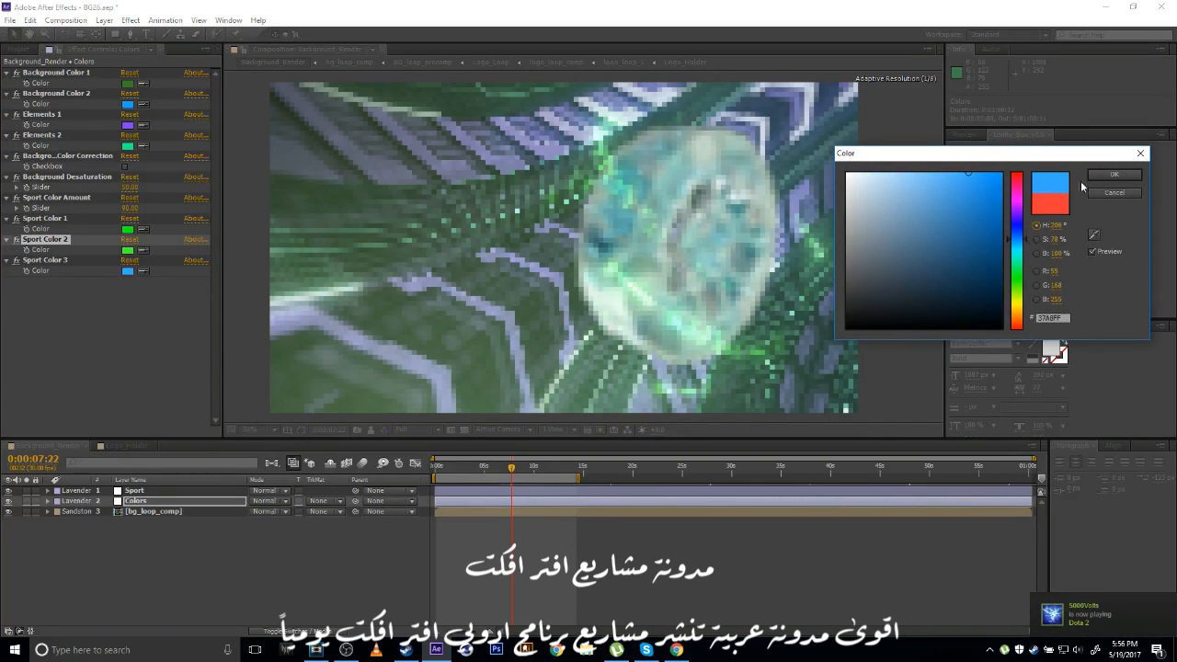
{"action": "left_click", "coordinate": [1114, 175]}
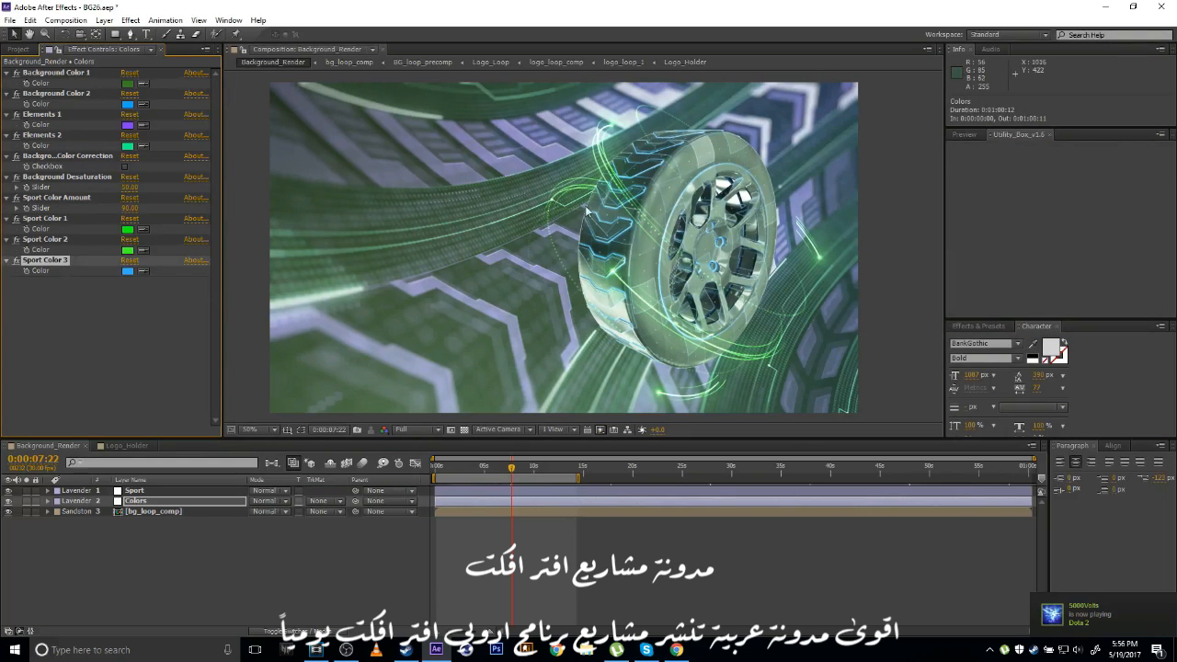
{"action": "key", "text": "ctrl+z"}
{"action": "key", "text": "ctrl+shift+z"}
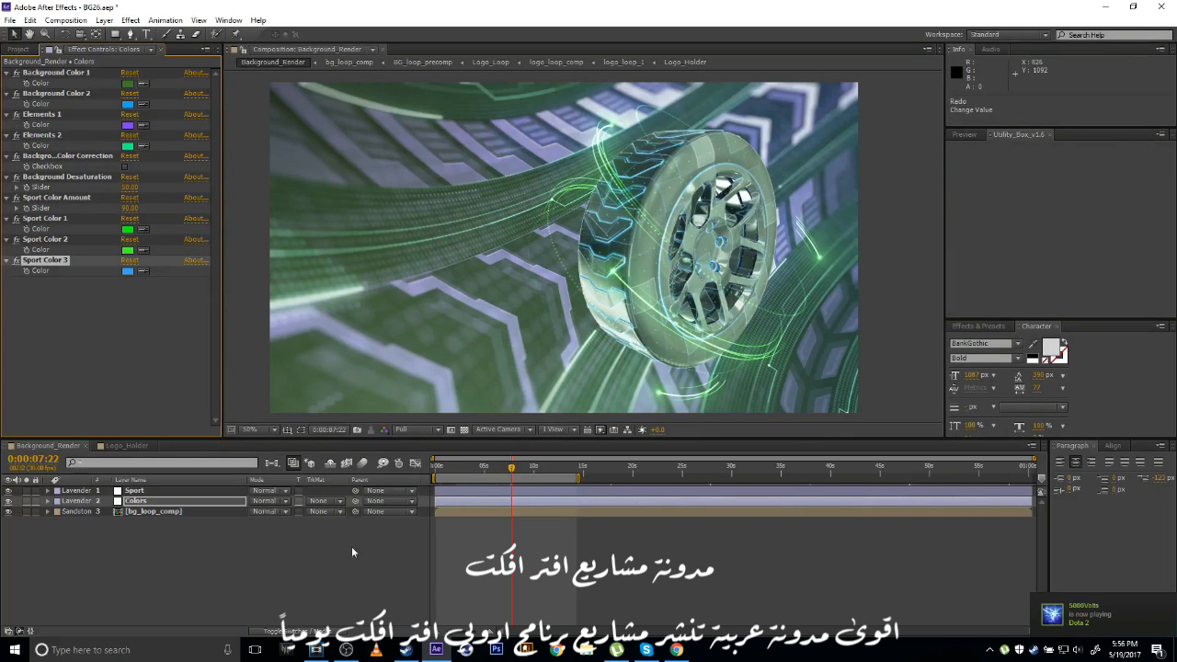
Shorten the Background_Render work area so that it ends at 0:00:13:01.
{"action": "left_click", "coordinate": [138, 490]}
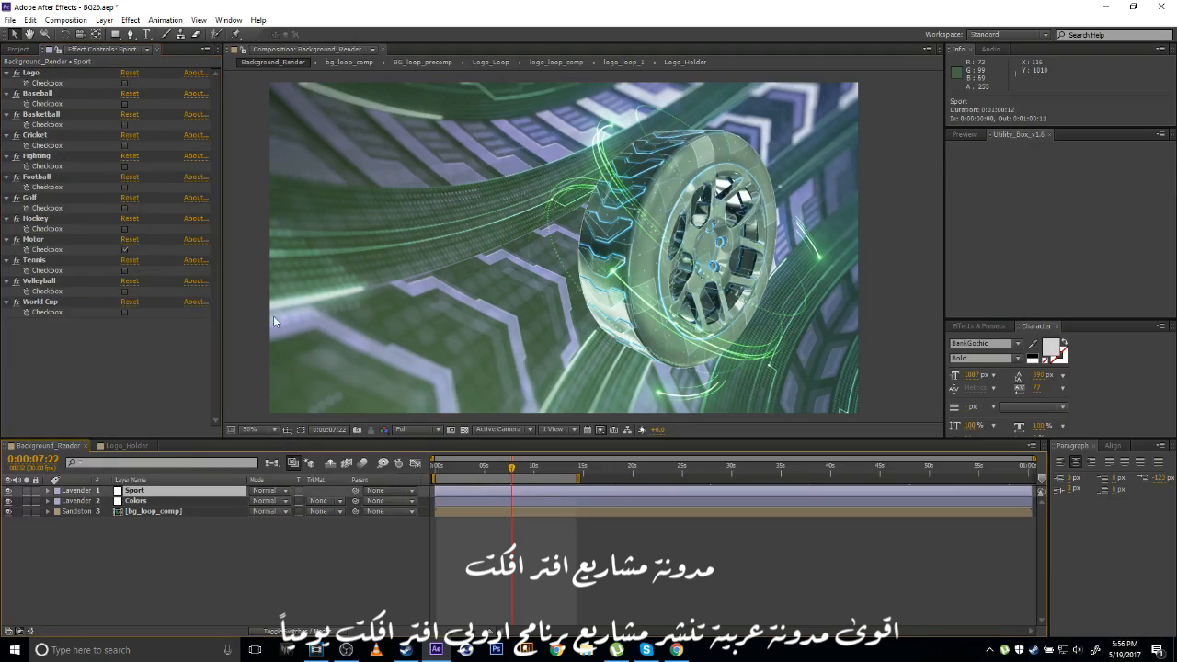
{"action": "left_click", "coordinate": [531, 582]}
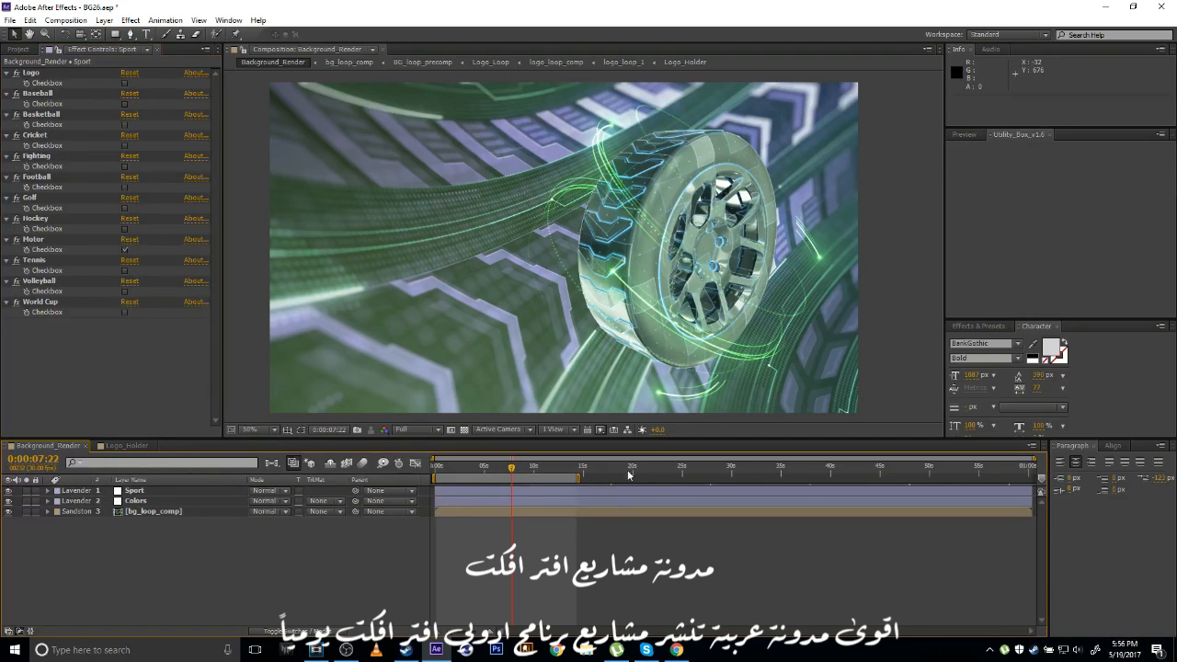
{"action": "mouse_move", "coordinate": [581, 477]}
{"action": "left_mouse_down"}
{"action": "mouse_move", "coordinate": [1032, 477]}
{"action": "mouse_move", "coordinate": [565, 477]}
{"action": "left_mouse_up"}
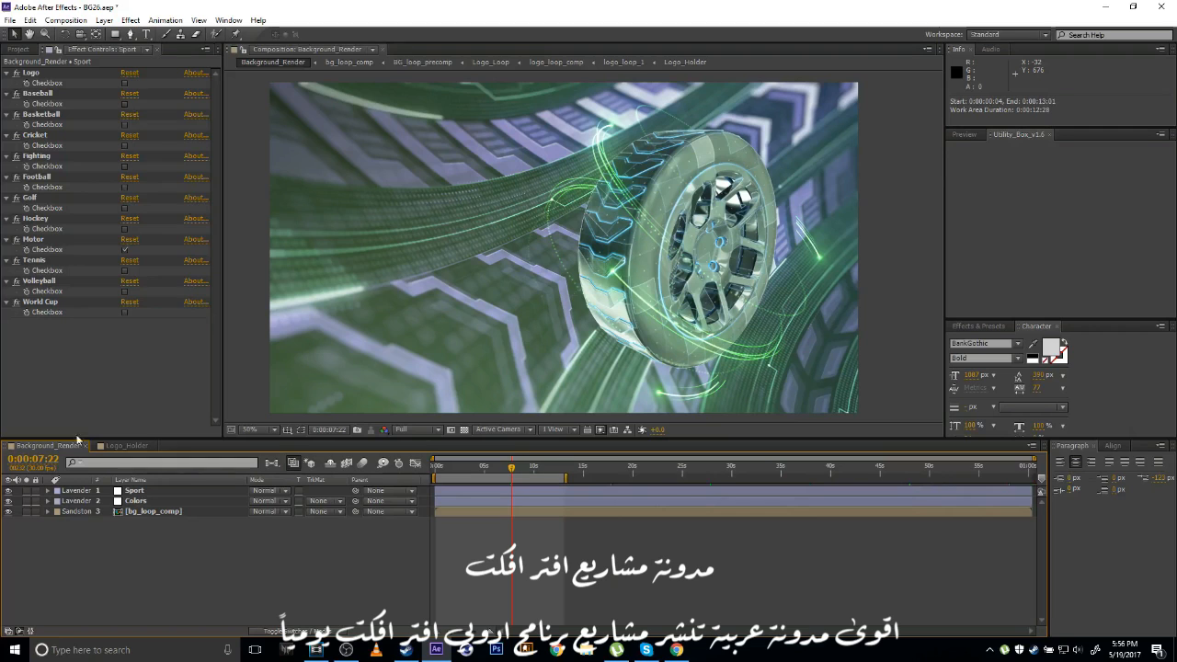
Open the bg_loop_comp composition and trim its work area to end at 0:00:10:00, where the first loop layer ends.
{"action": "double_click", "coordinate": [163, 512]}
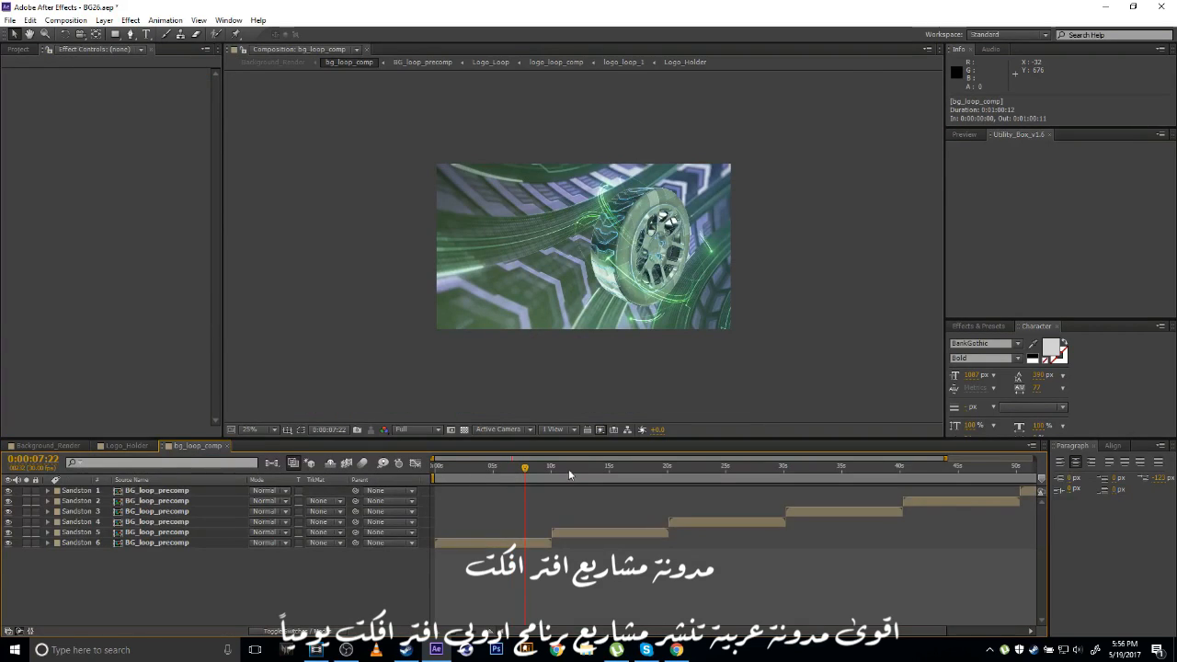
{"action": "left_click", "coordinate": [549, 473]}
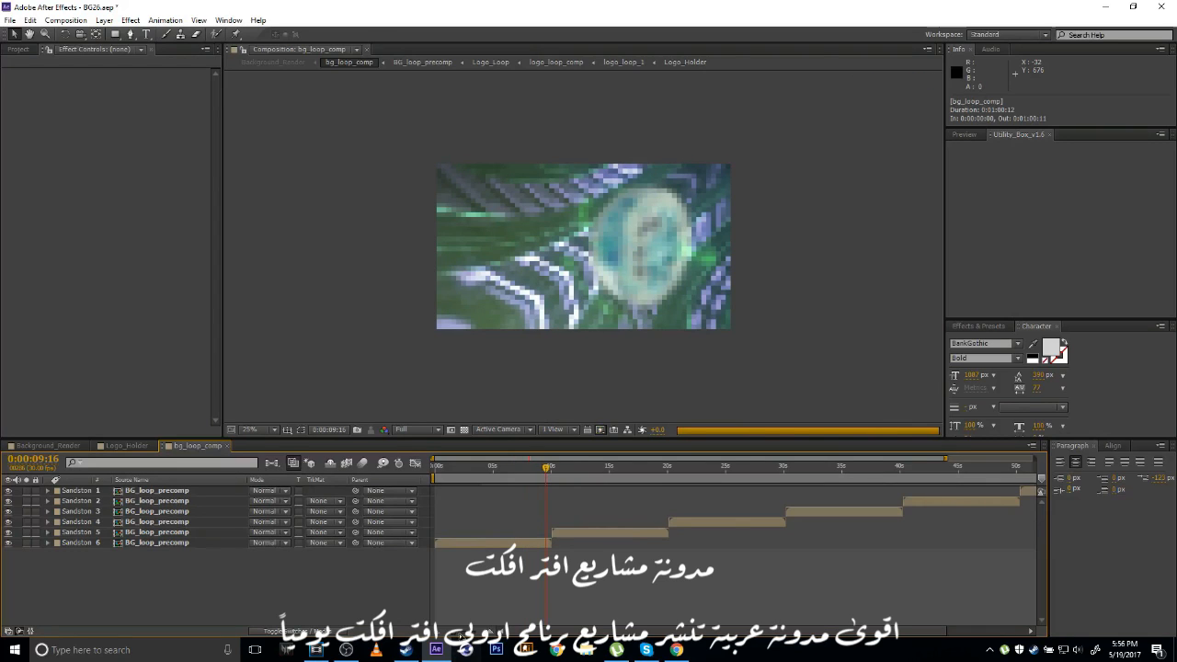
{"action": "left_click_drag", "start_coordinate": [945, 458], "coordinate": [1034, 459]}
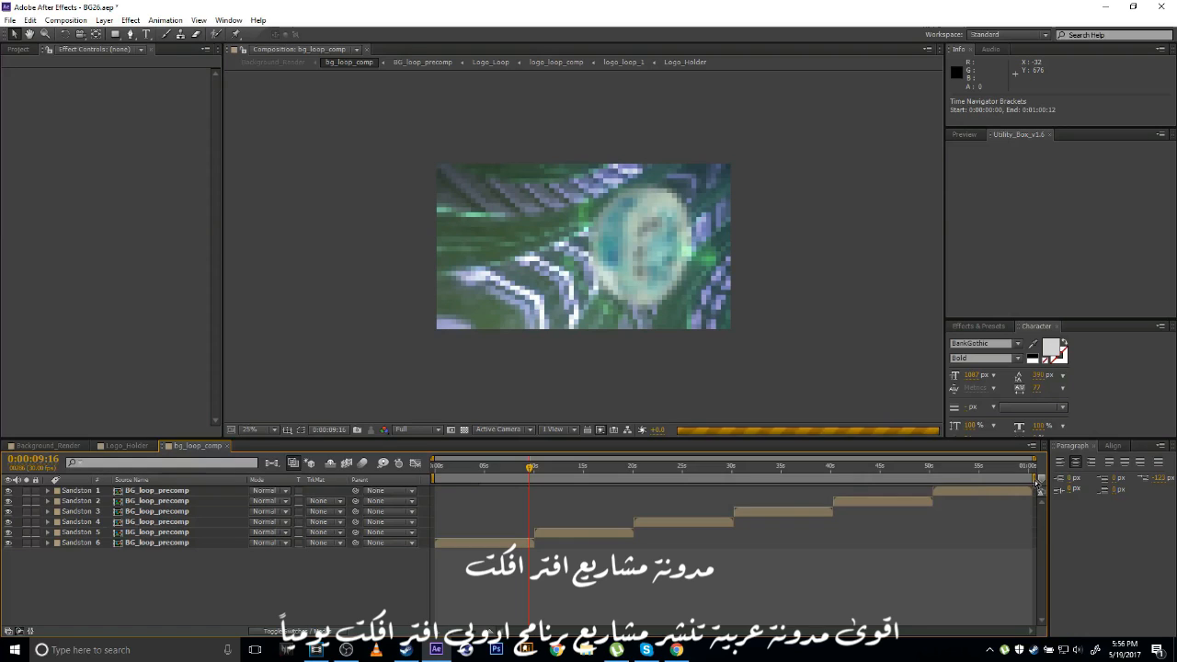
{"action": "left_click_drag", "start_coordinate": [1037, 480], "coordinate": [537, 477]}
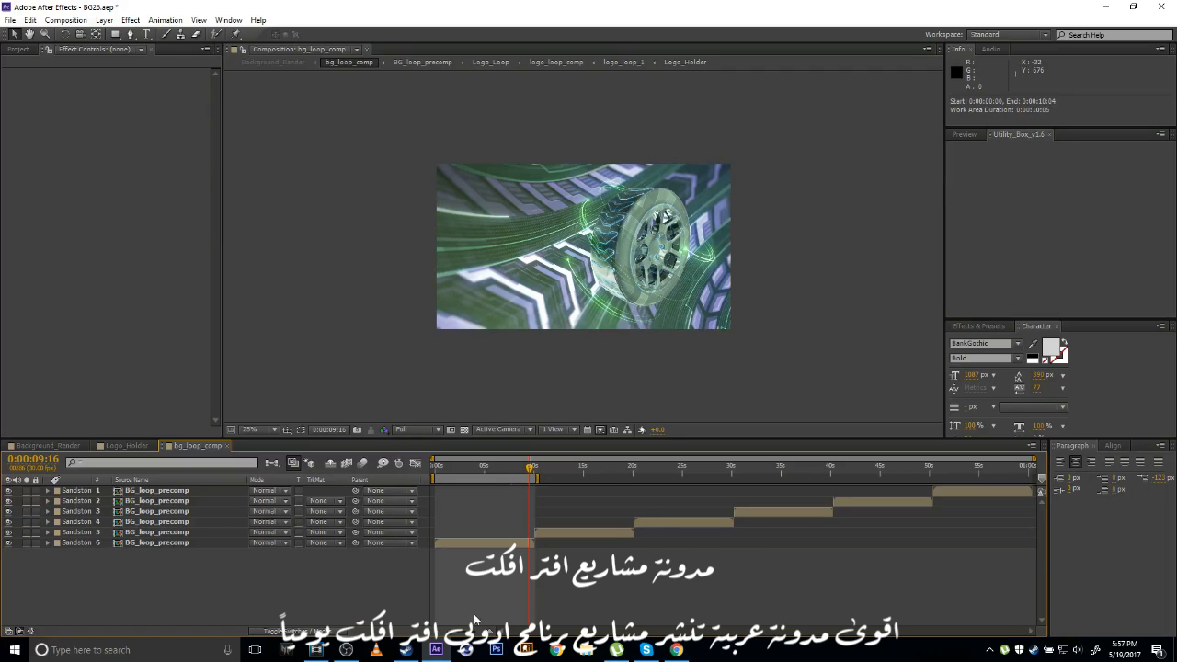
{"action": "key", "text": "equal"}
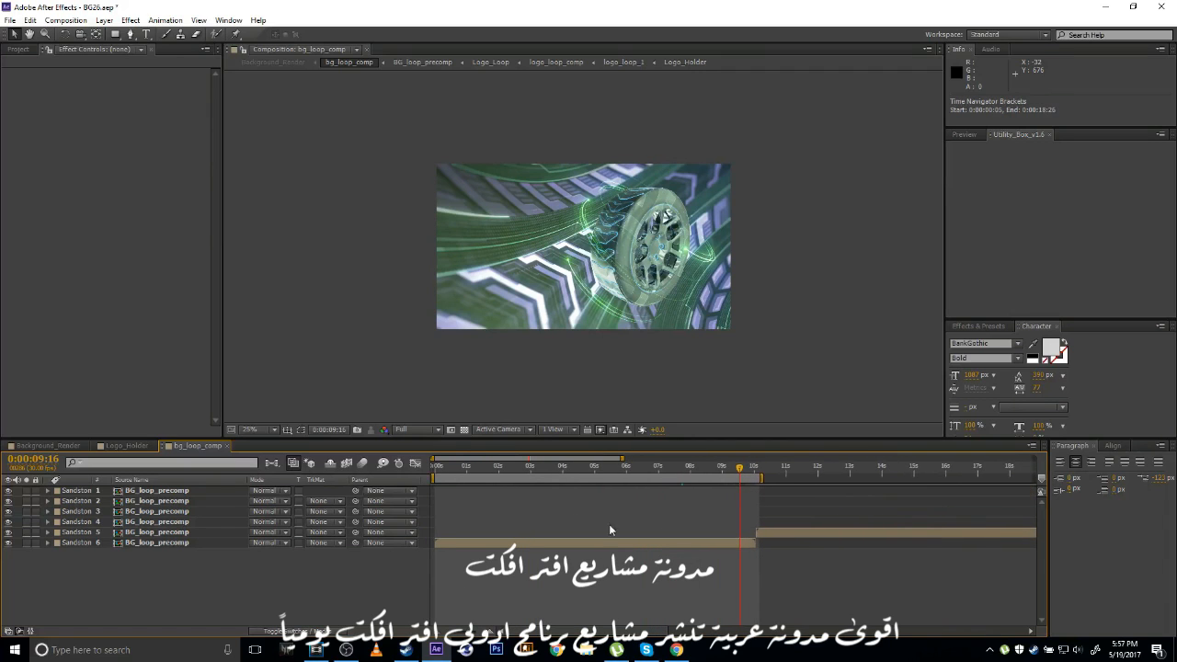
{"action": "left_click_drag", "start_coordinate": [747, 475], "coordinate": [757, 477]}
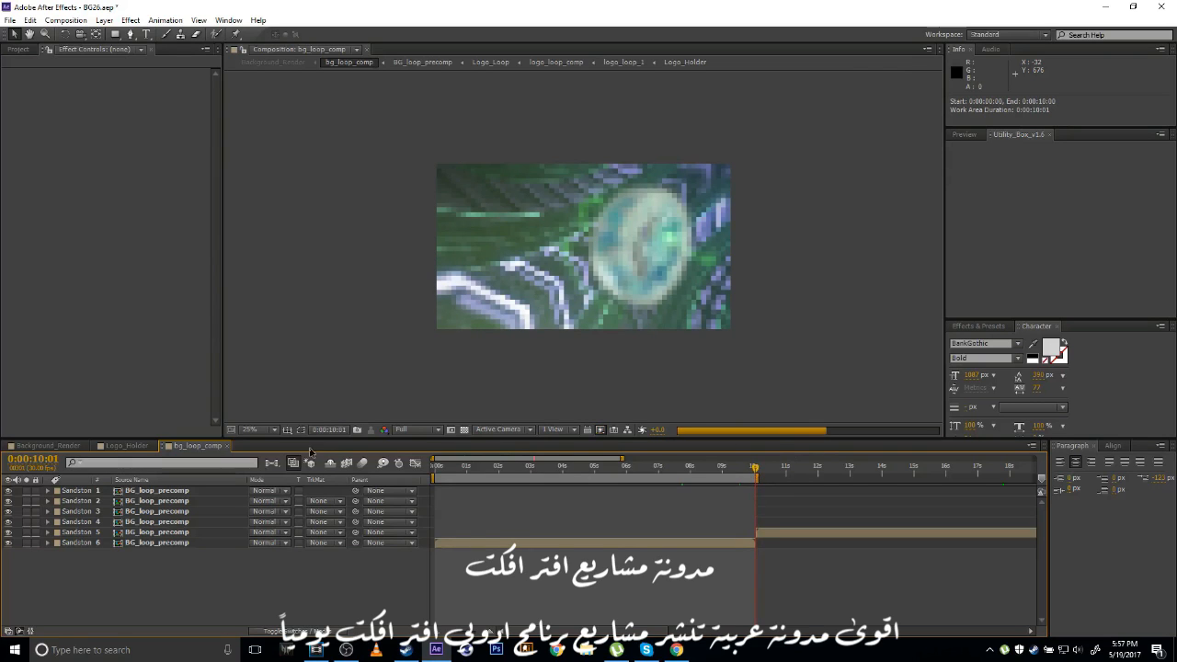
Queue bg_loop_comp for rendering with Pre-render and close the render queue.
{"action": "left_click", "coordinate": [682, 475]}
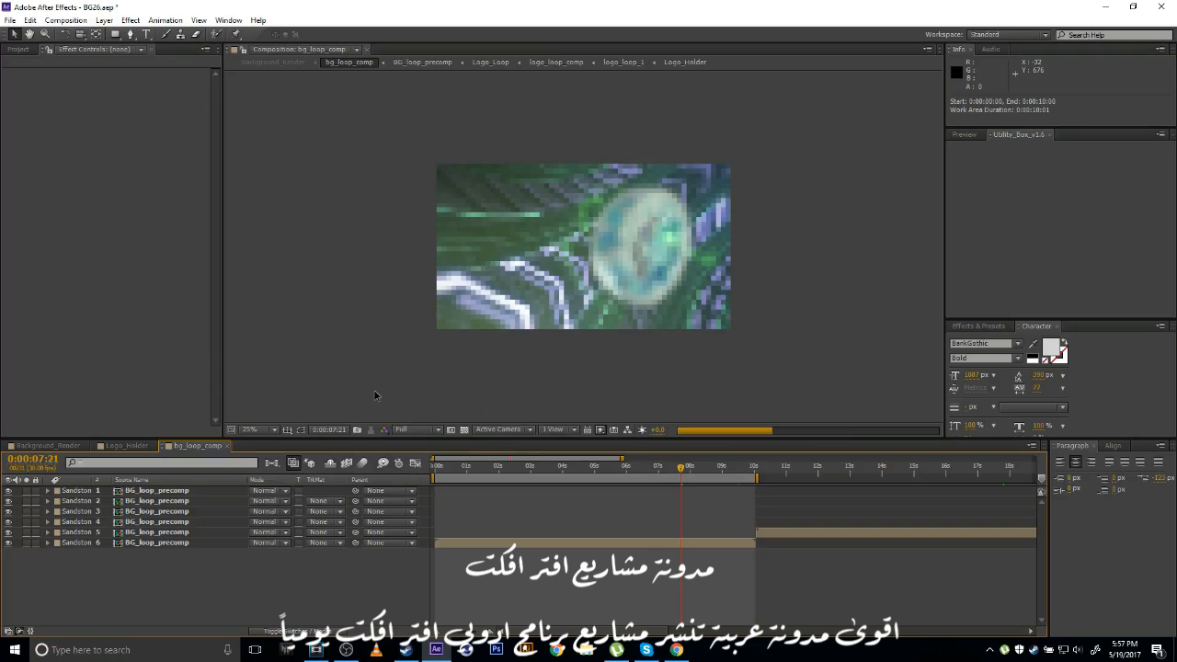
{"action": "left_click", "coordinate": [66, 21]}
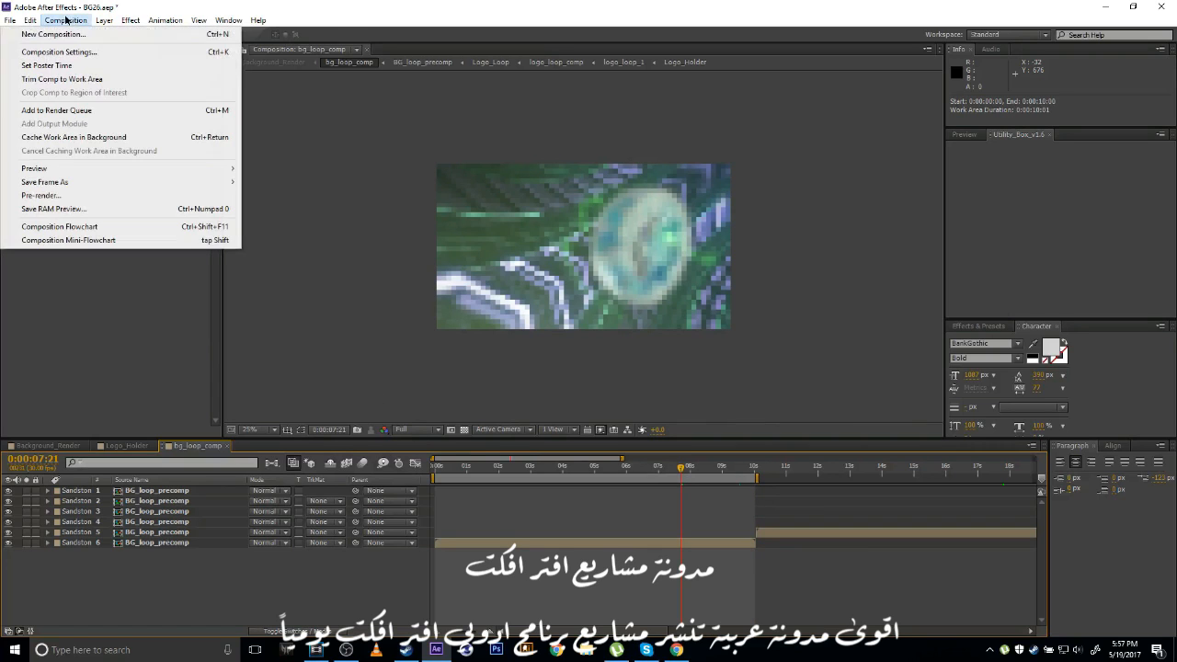
{"action": "left_click", "coordinate": [52, 194]}
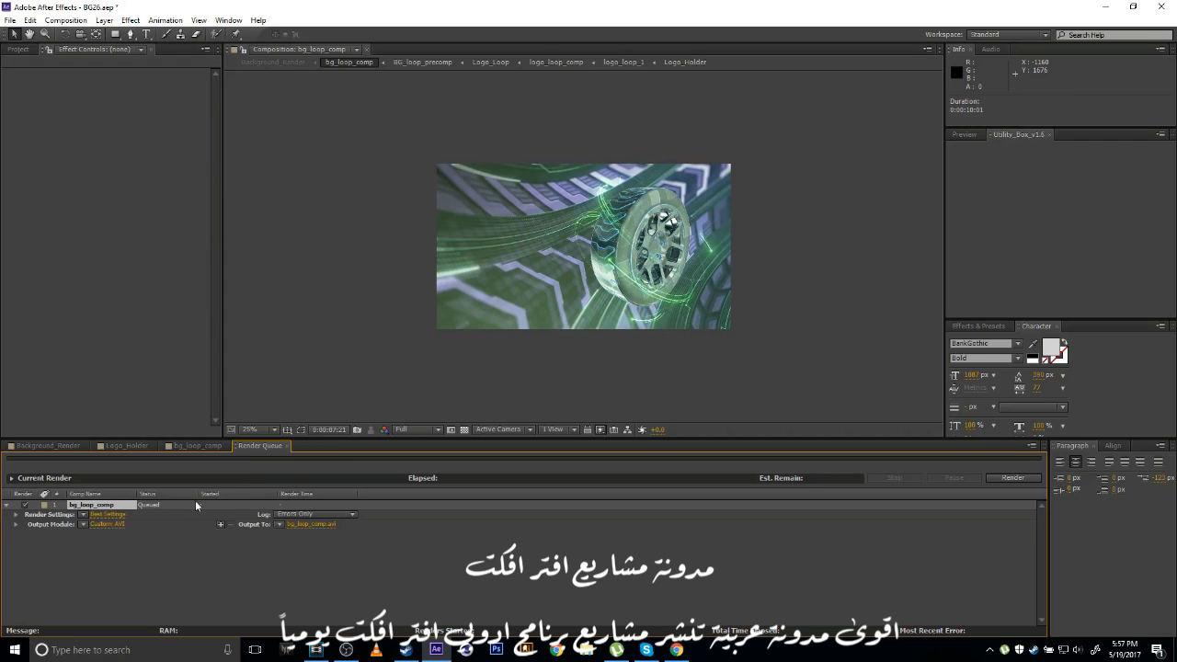
{"action": "left_click", "coordinate": [286, 446]}
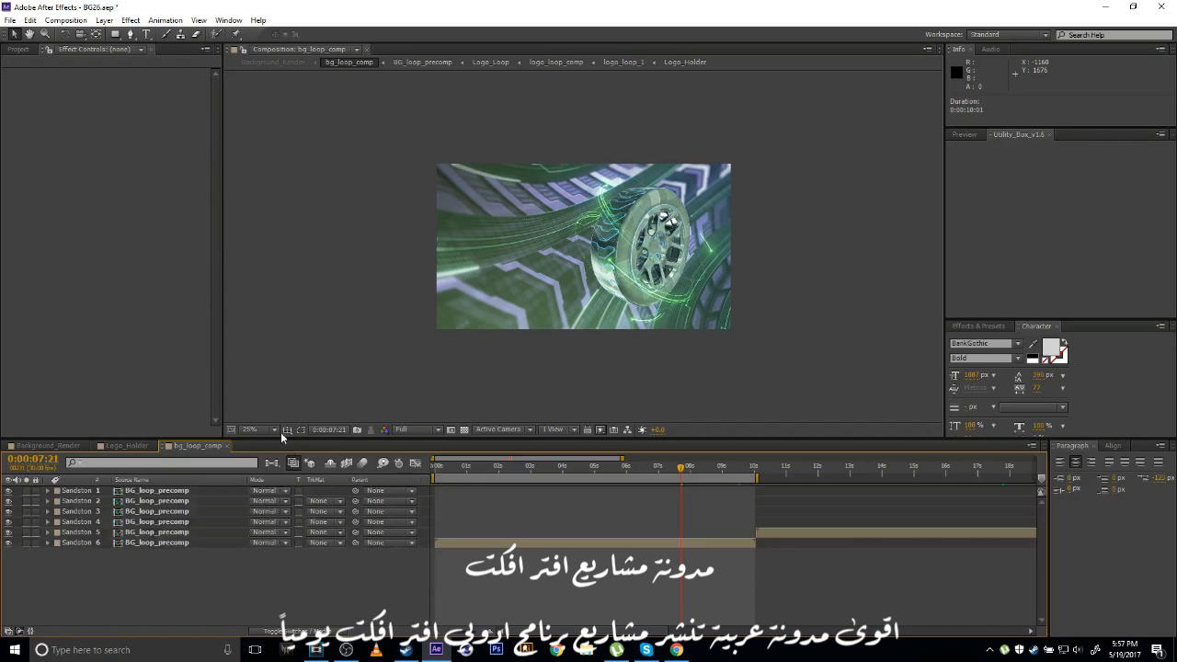
View the Schedule_Render composition from the Render folder inside 3.Schedule and return to the Background_Render composition.
{"action": "left_click", "coordinate": [18, 49]}
{"action": "left_click", "coordinate": [38, 445]}
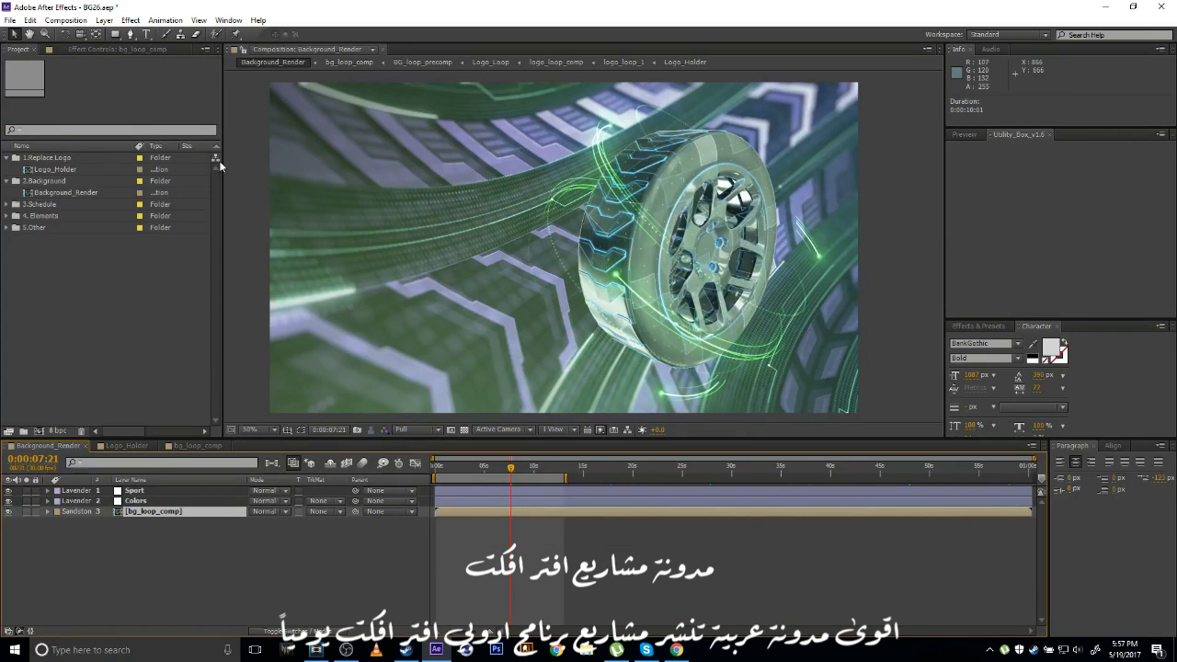
{"action": "left_click", "coordinate": [7, 204]}
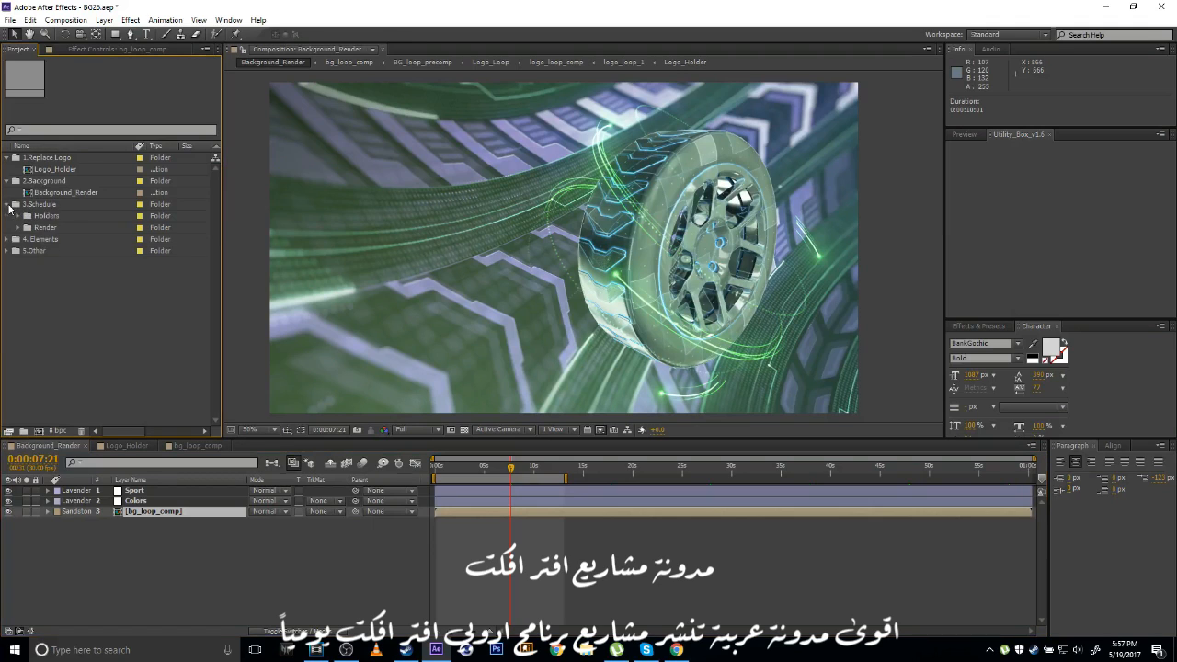
{"action": "left_click", "coordinate": [17, 227]}
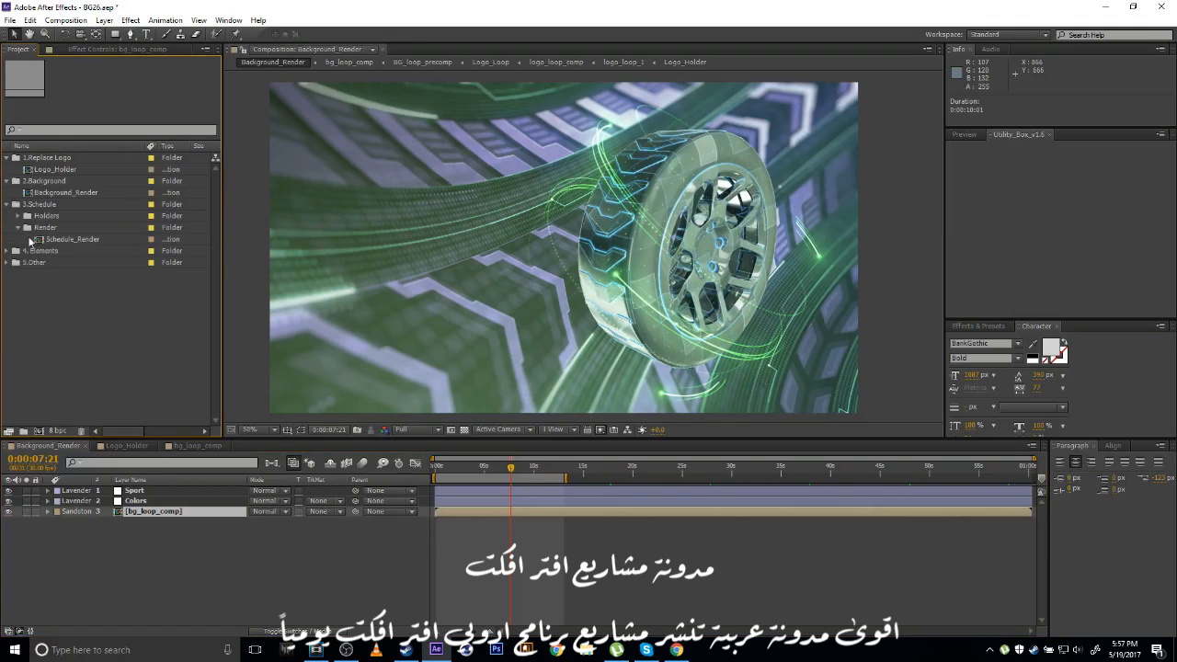
{"action": "double_click", "coordinate": [89, 241]}
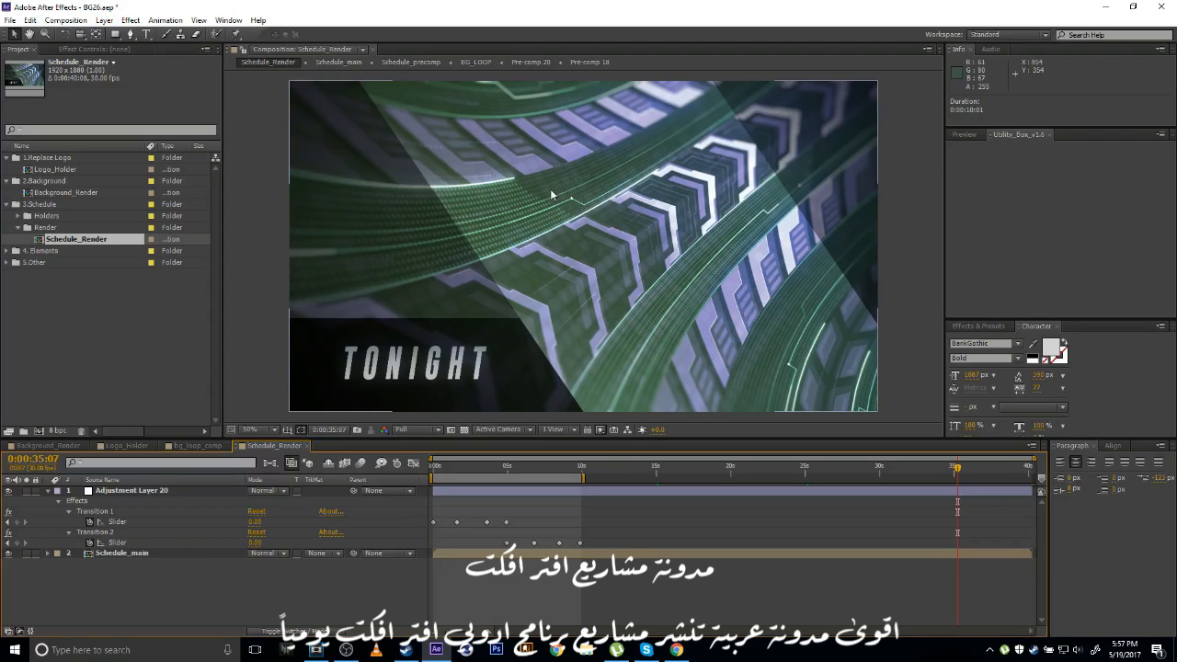
{"action": "left_click", "coordinate": [48, 446]}
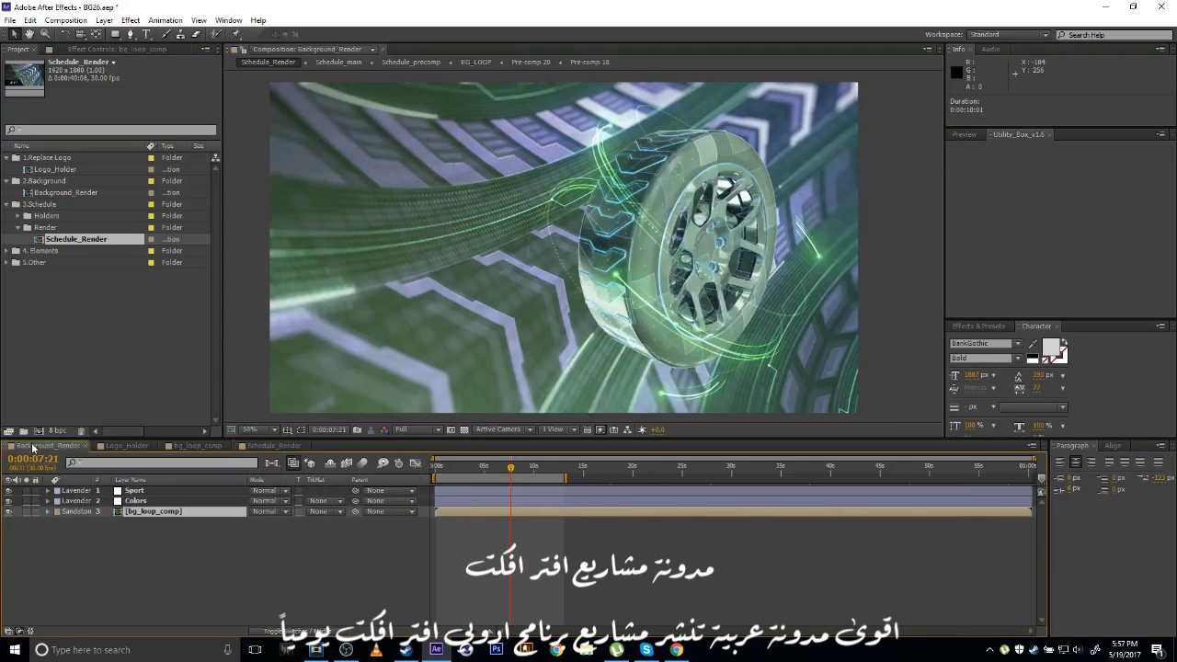
Recolor Elements 1 of the Colors layer in Background_Render to bright green, hex 6DFB41.
{"action": "left_click", "coordinate": [165, 501]}
{"action": "left_click", "coordinate": [99, 50]}
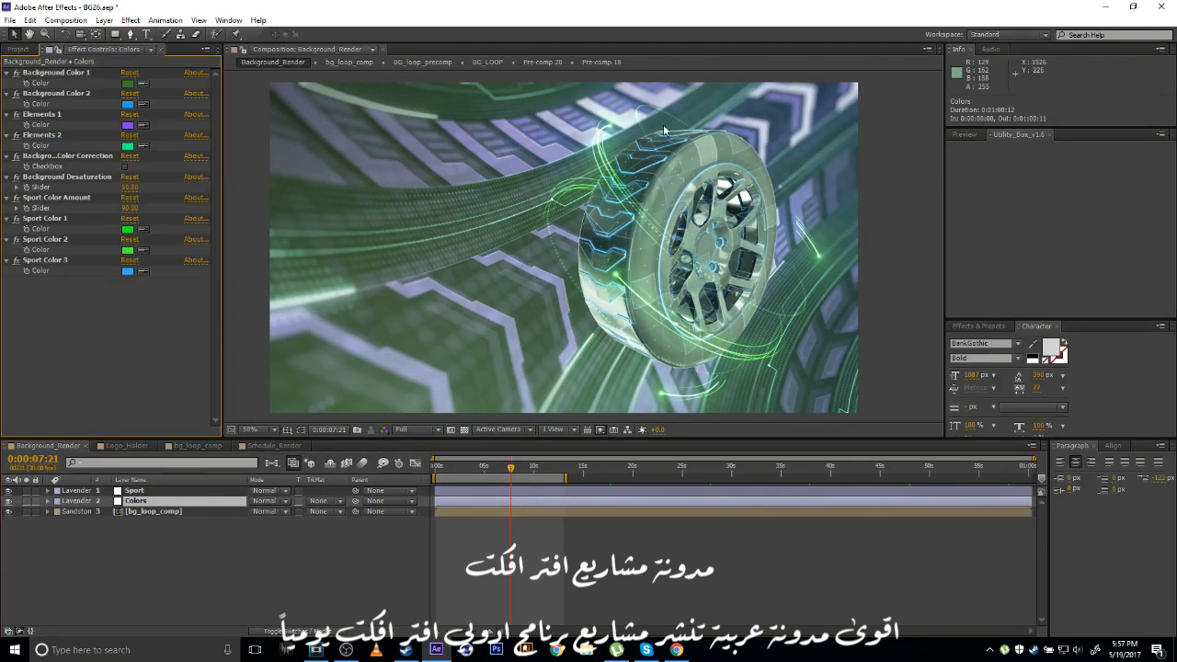
{"action": "left_click", "coordinate": [17, 49]}
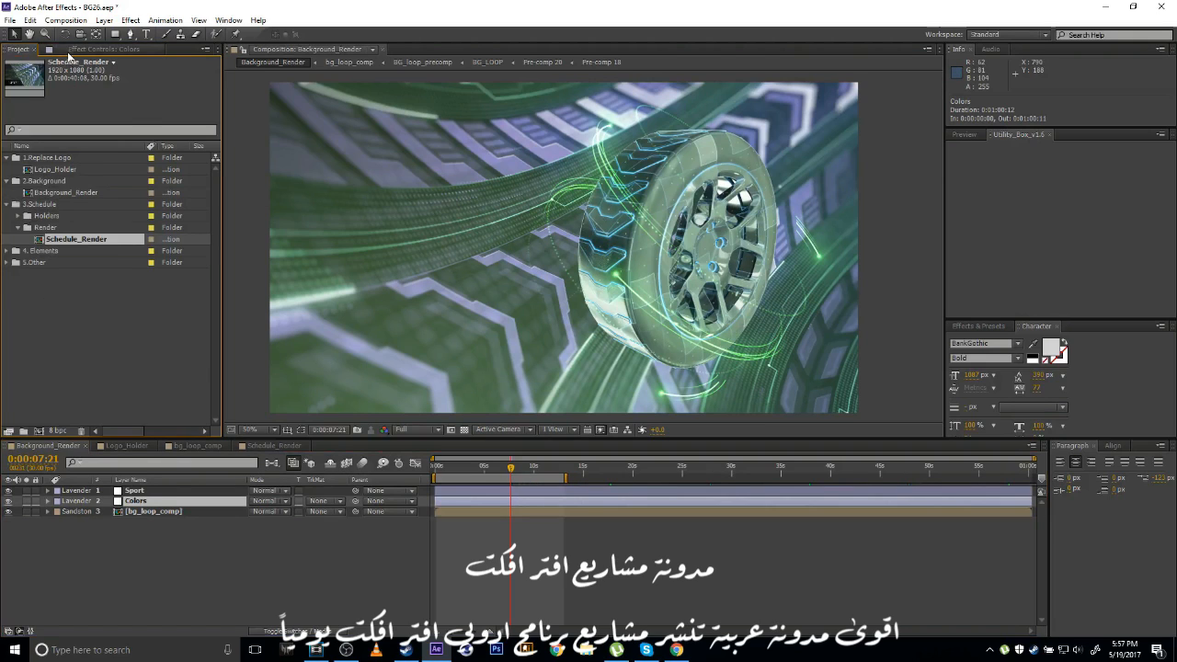
{"action": "left_click", "coordinate": [99, 49]}
{"action": "left_click", "coordinate": [127, 126]}
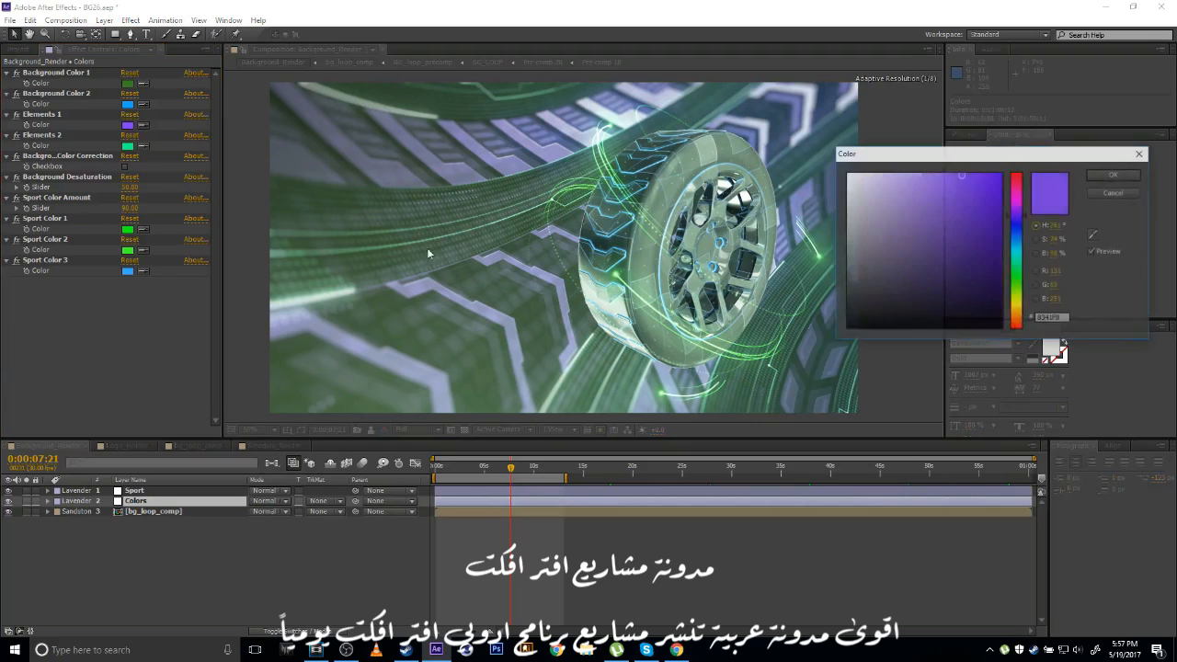
{"action": "left_click_drag", "start_coordinate": [1015, 269], "coordinate": [1017, 288]}
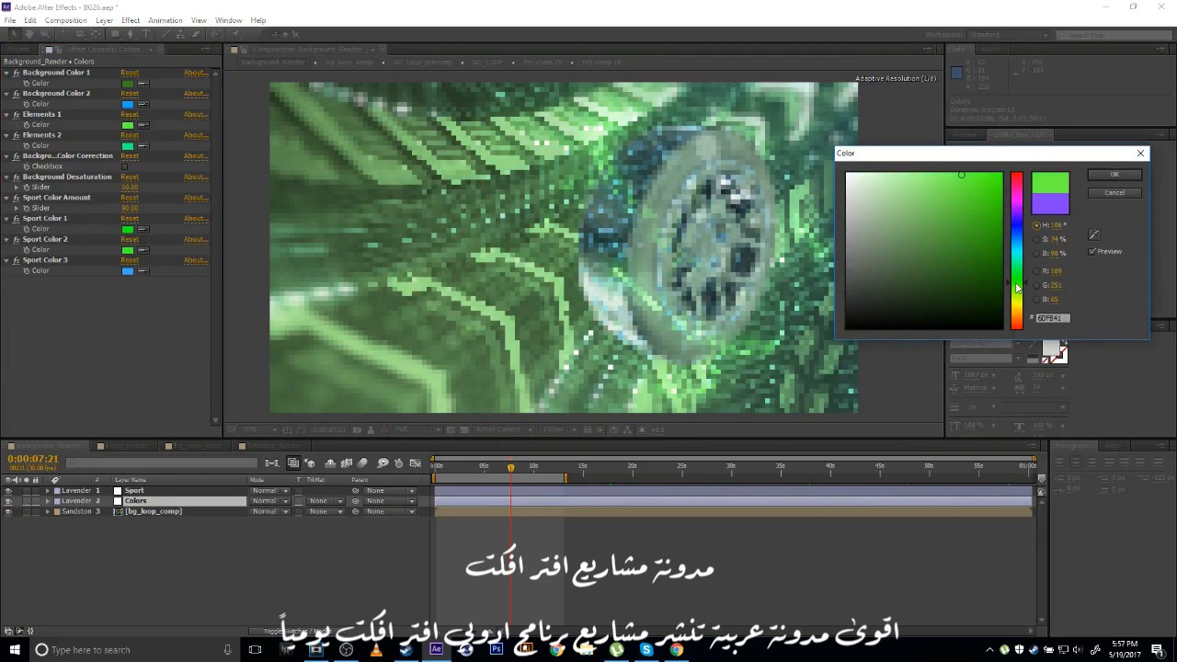
{"action": "left_click", "coordinate": [1112, 175]}
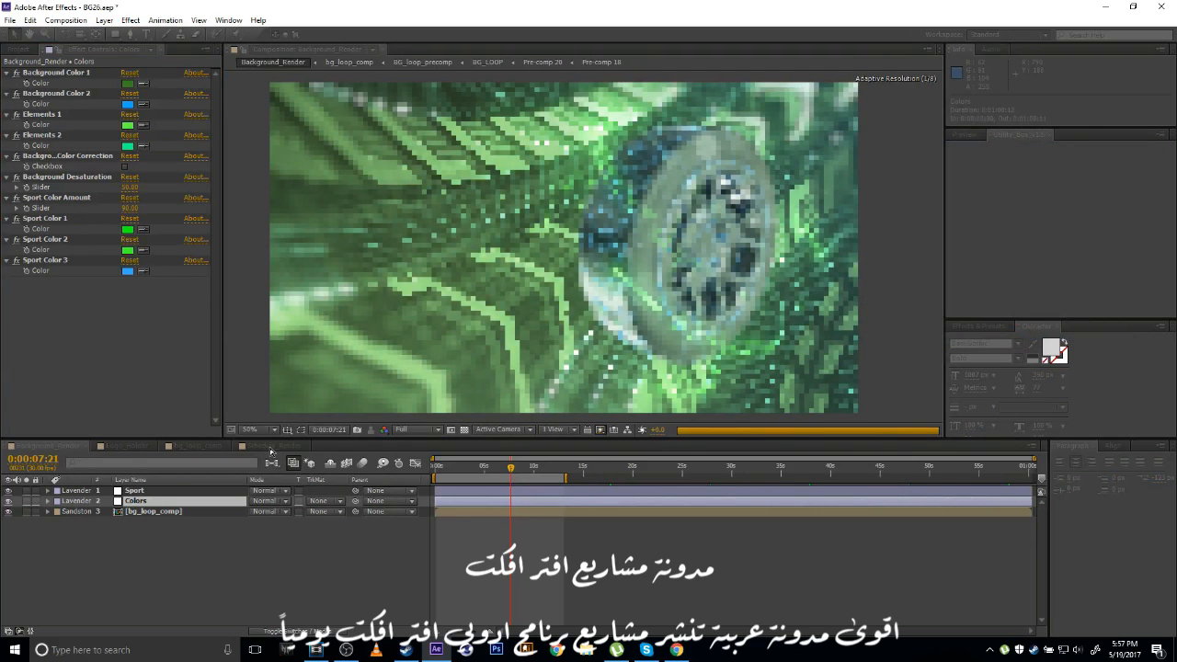
Bring up Schedule_Render and compare its background with and without the latest Elements 1 color change.
{"action": "left_click", "coordinate": [267, 446]}
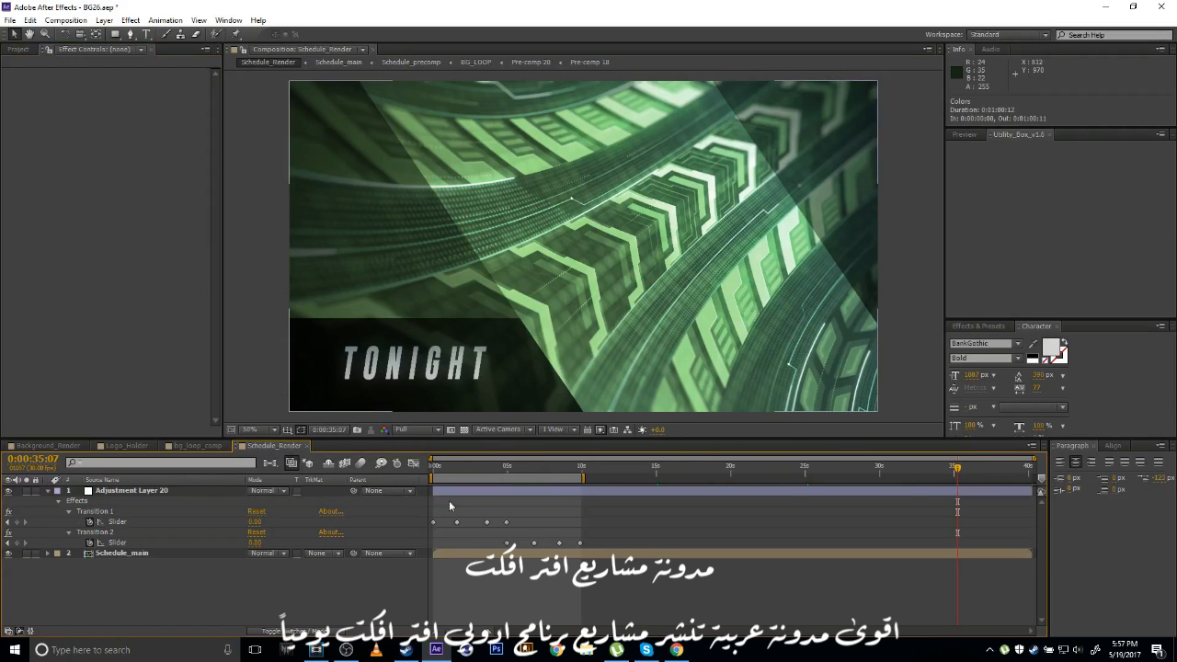
{"action": "key", "text": "ctrl+z"}
{"action": "key", "text": "ctrl+shift+z"}
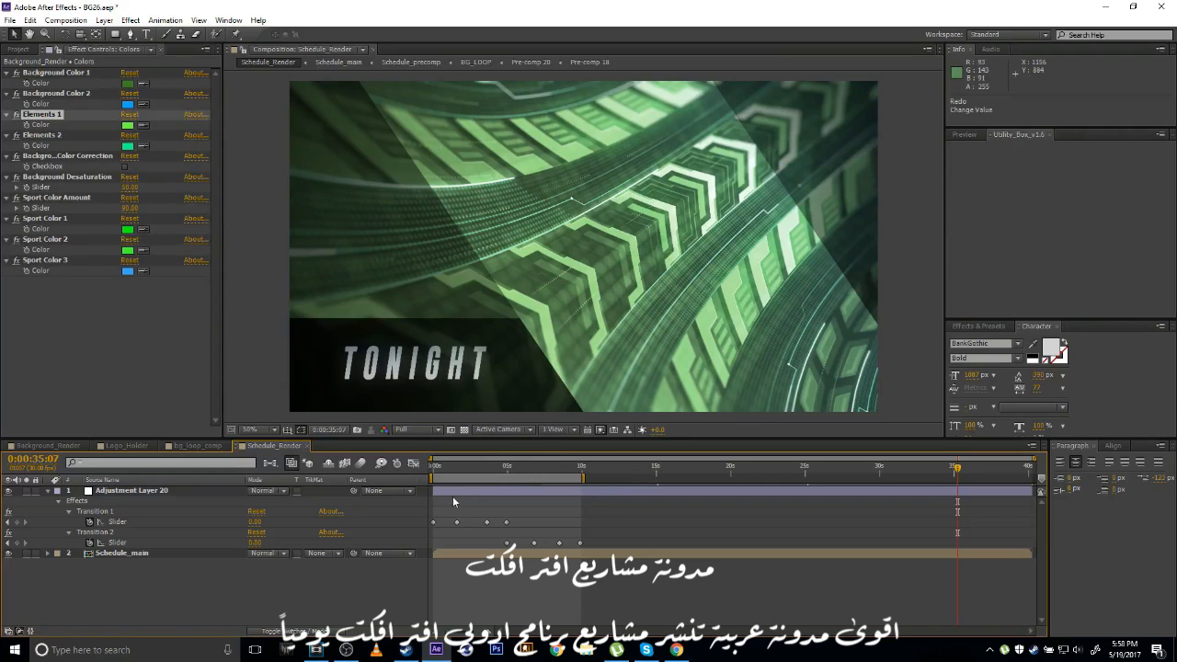
Select Adjustment Layer 20 and examine what its Transition 1 and Transition 2 sliders do within the first seconds of Schedule_Render.
{"action": "left_click", "coordinate": [163, 490]}
{"action": "left_click", "coordinate": [145, 480]}
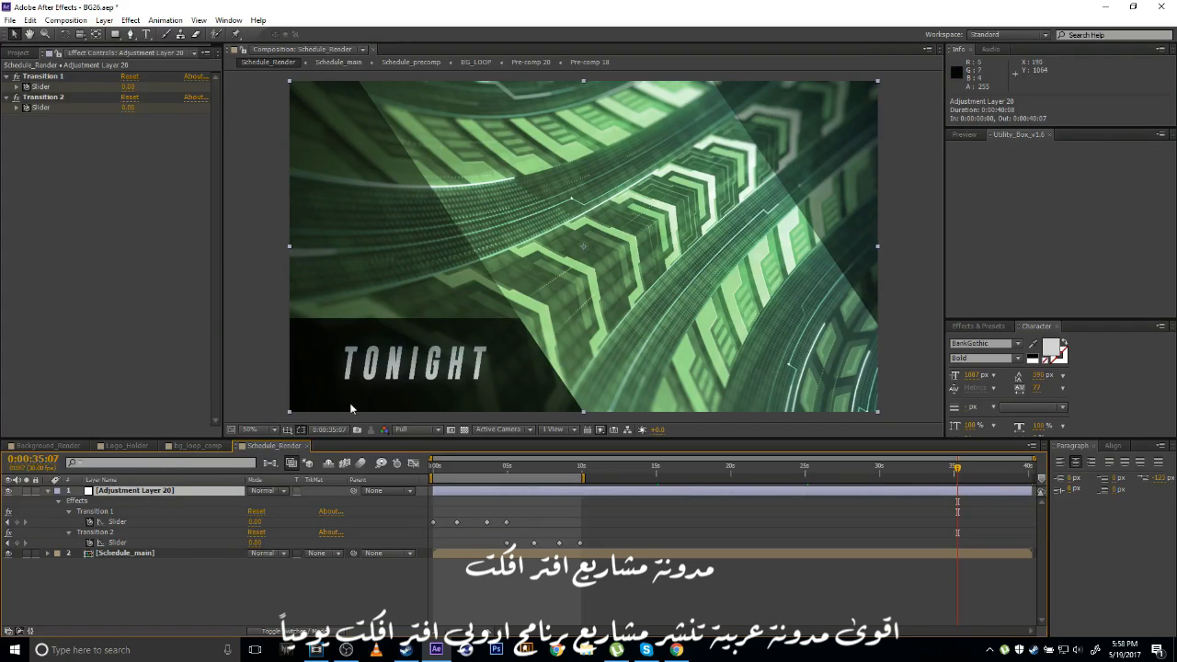
{"action": "left_click", "coordinate": [42, 77]}
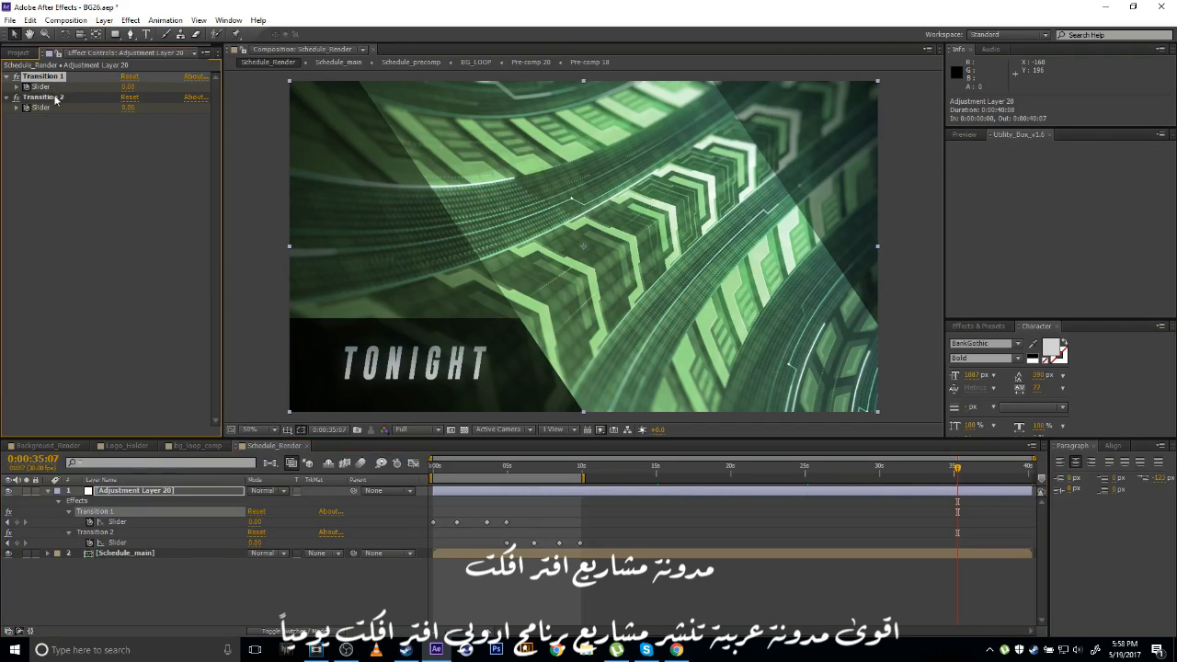
{"action": "left_click", "coordinate": [46, 96]}
{"action": "left_click", "coordinate": [488, 466]}
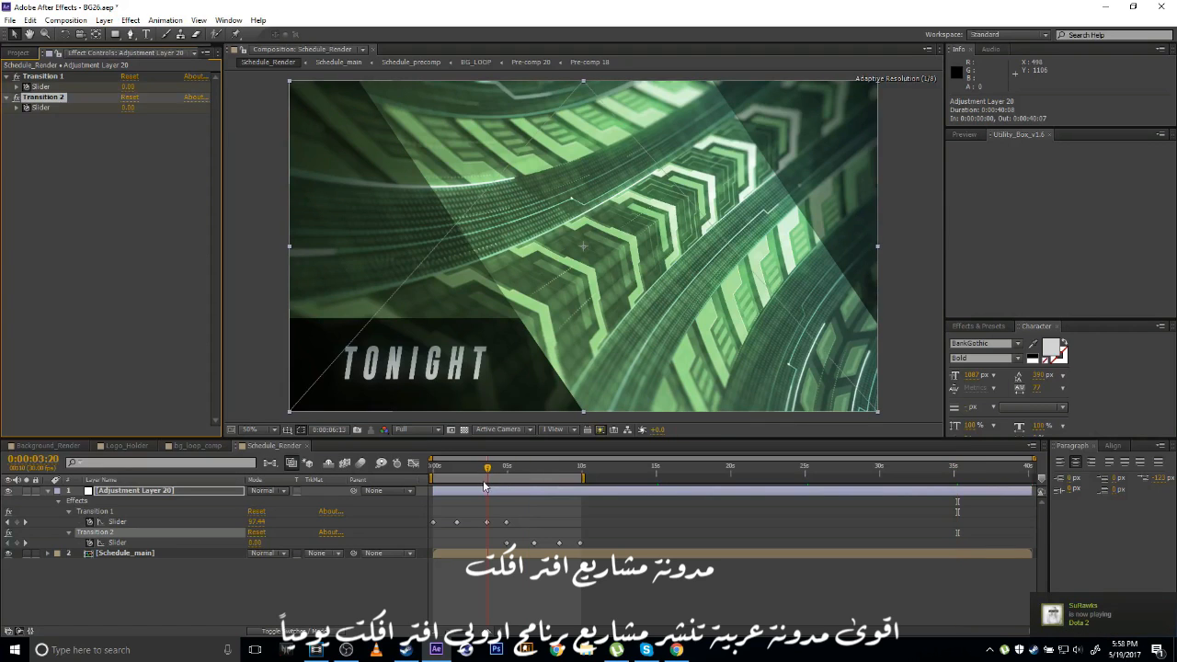
{"action": "left_click", "coordinate": [471, 466]}
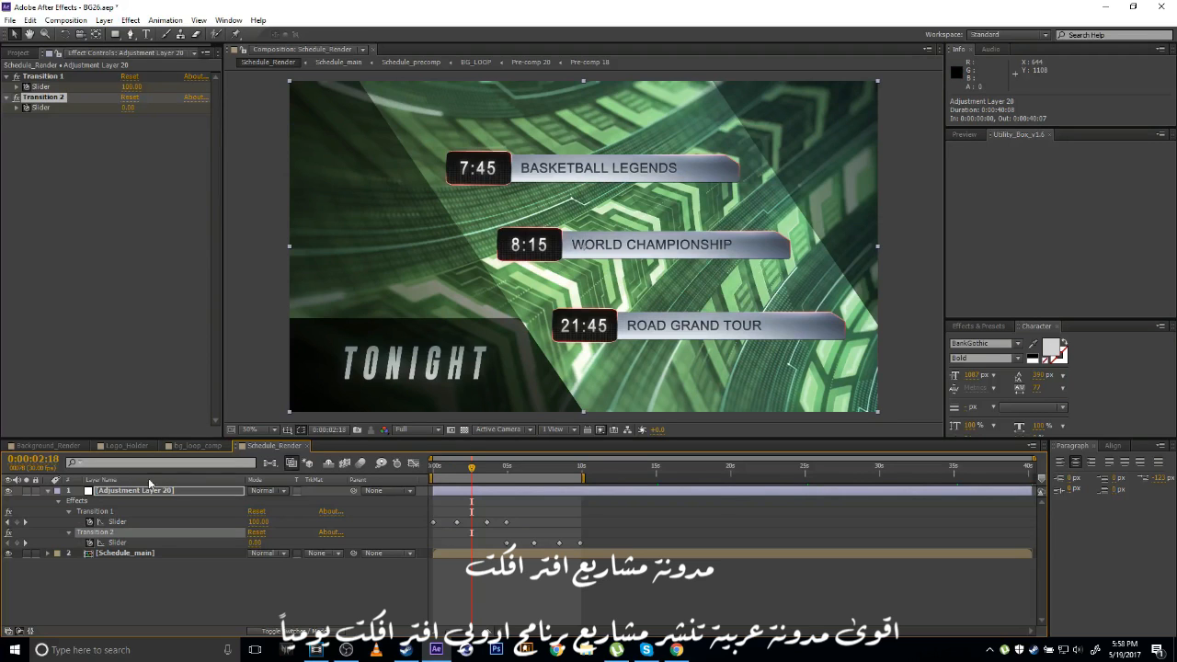
{"action": "left_click", "coordinate": [433, 470]}
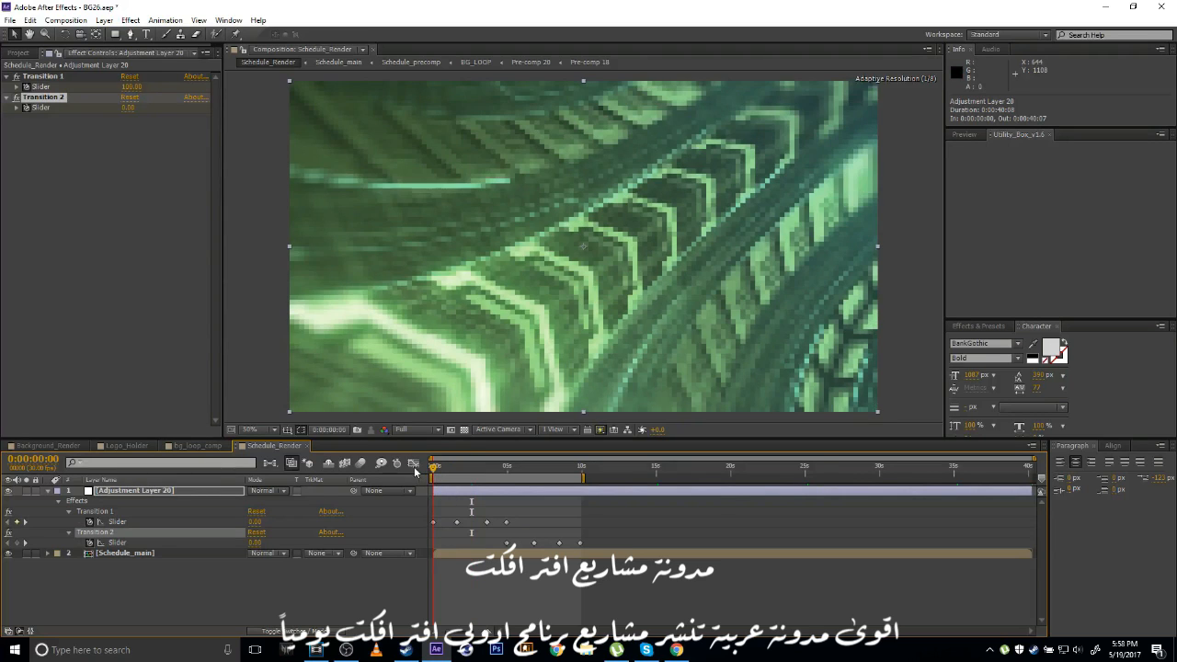
{"action": "left_click", "coordinate": [476, 468]}
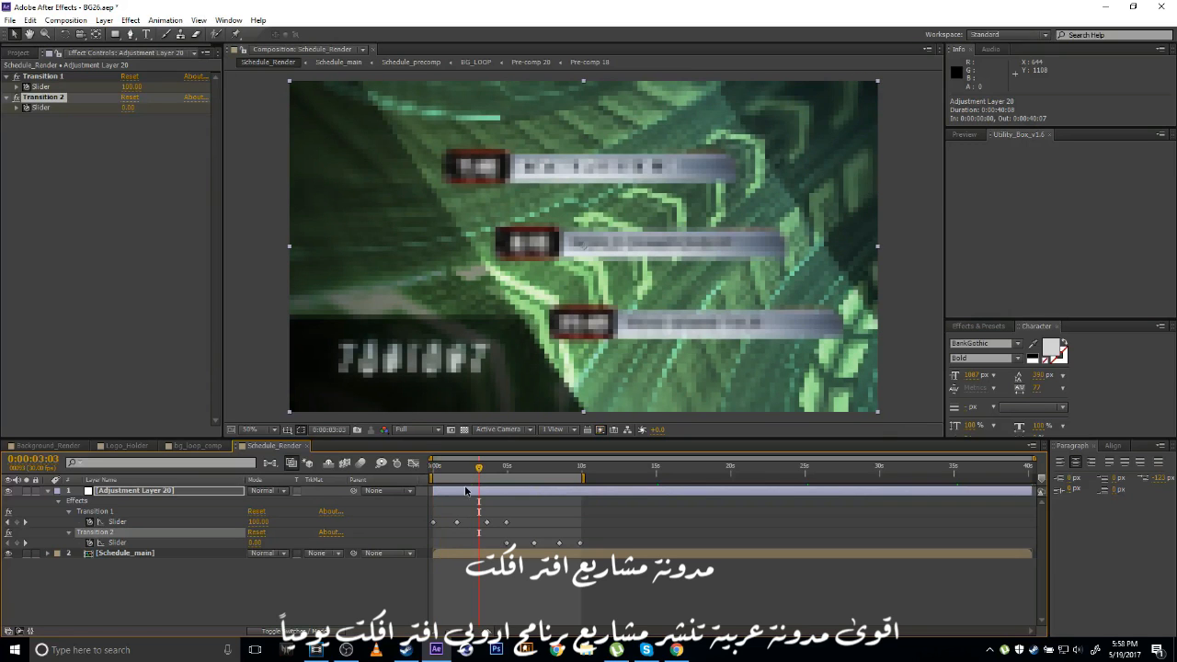
{"action": "key", "text": "space"}
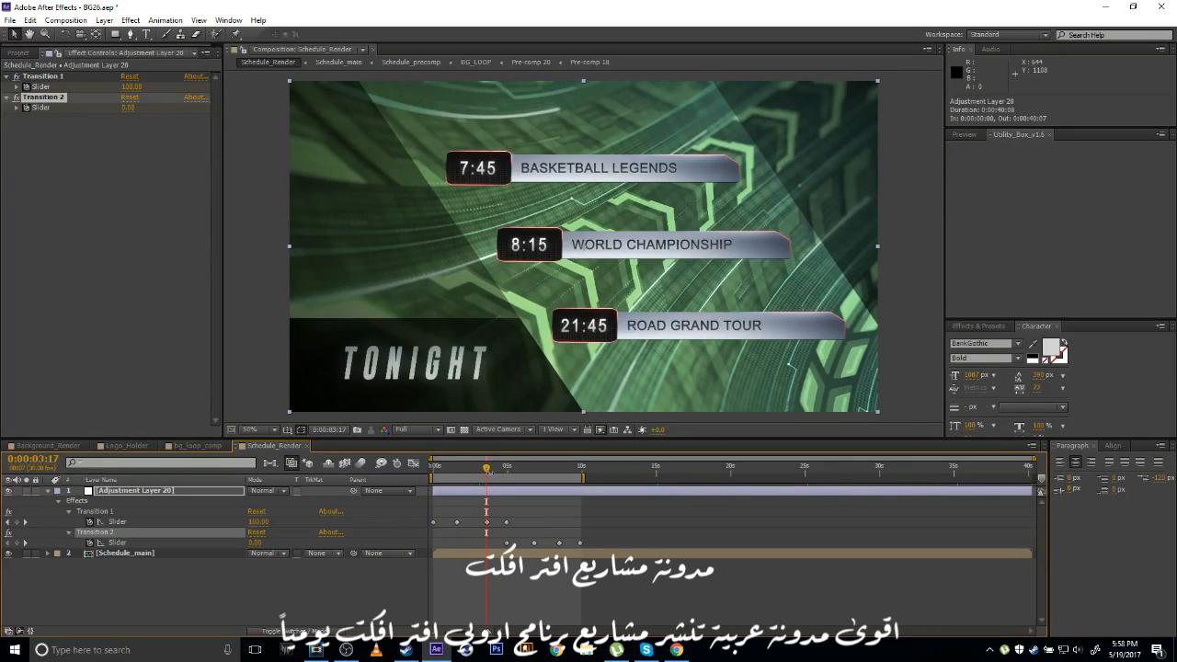
Delay the last two Transition 1 keyframes and all Transition 2 keyframes together, with the third Transition 1 keyframe at about 5 seconds.
{"action": "left_click_drag", "start_coordinate": [487, 471], "coordinate": [507, 476]}
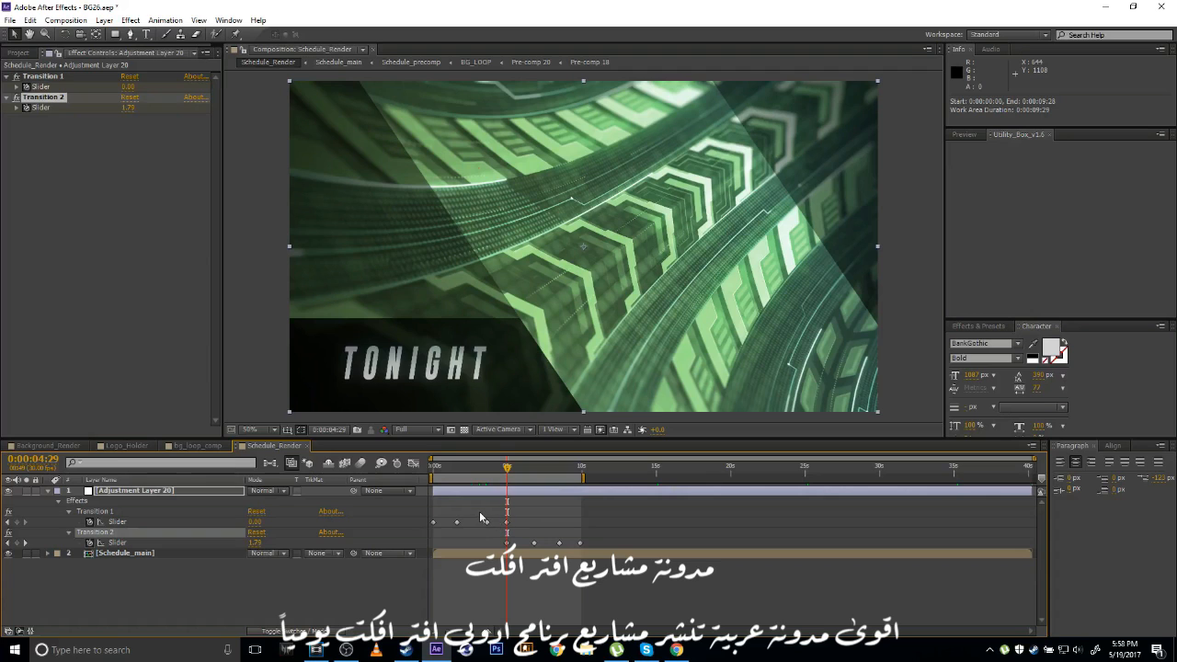
{"action": "left_click_drag", "start_coordinate": [479, 508], "coordinate": [581, 548]}
{"action": "left_click_drag", "start_coordinate": [507, 522], "coordinate": [527, 523]}
{"action": "left_click", "coordinate": [550, 521]}
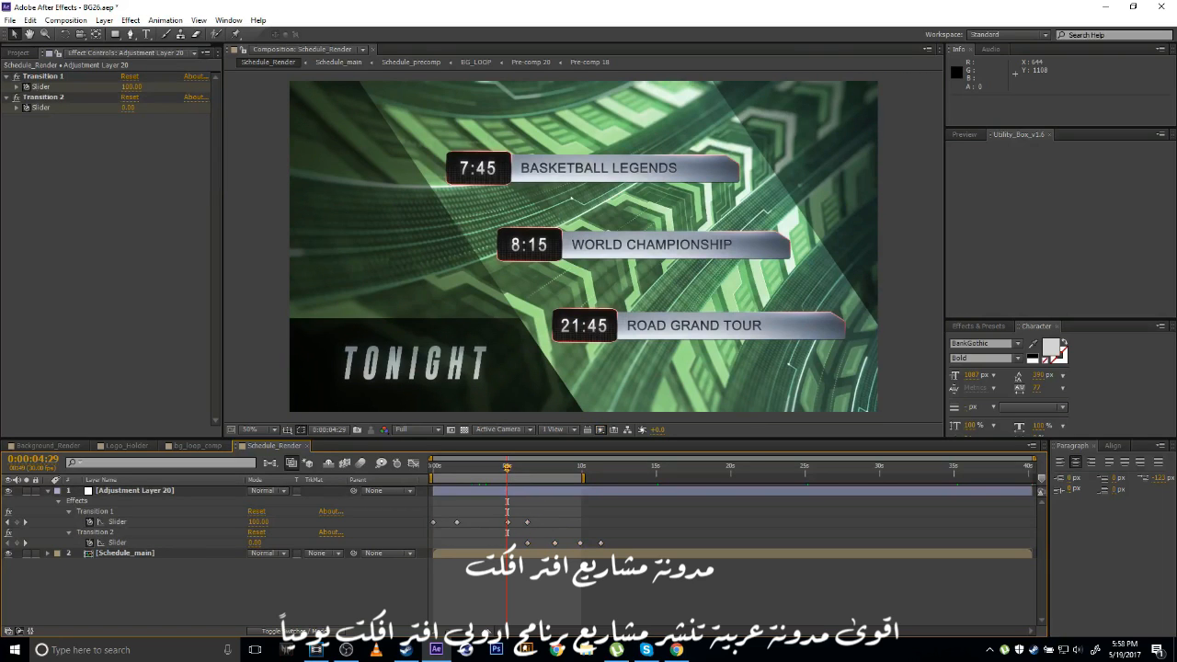
Check the second set of schedule bars at 0:00:07:04 and move the second Transition 2 keyframe to 0:00:07:29.
{"action": "left_click", "coordinate": [96, 531]}
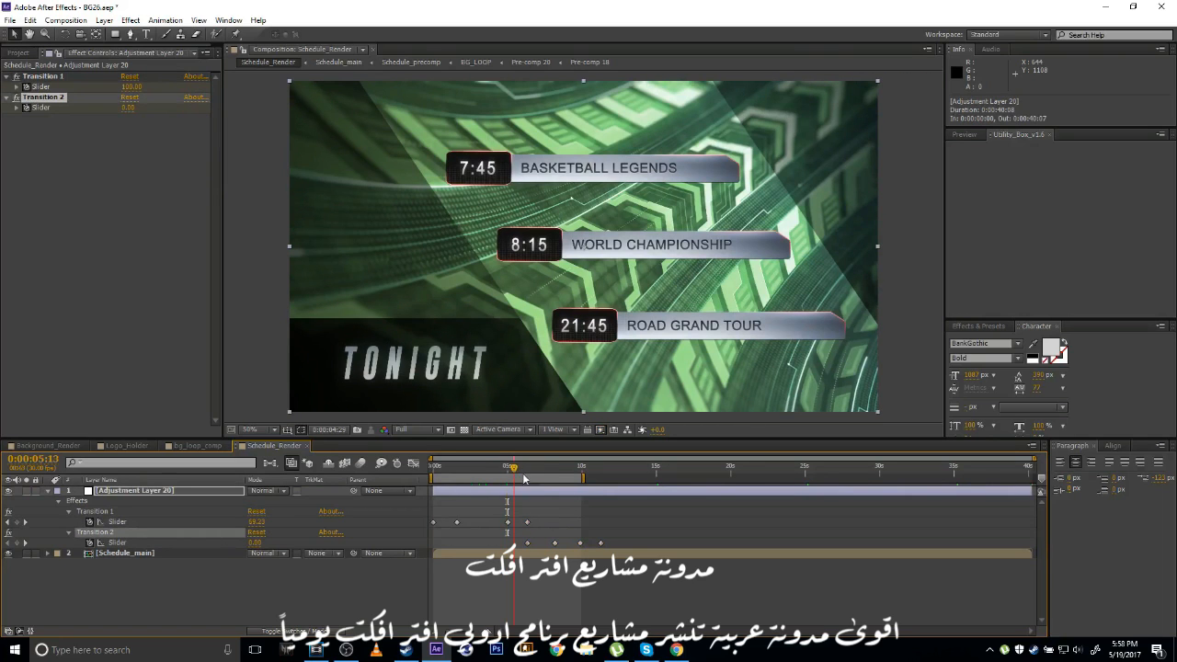
{"action": "left_click", "coordinate": [539, 469]}
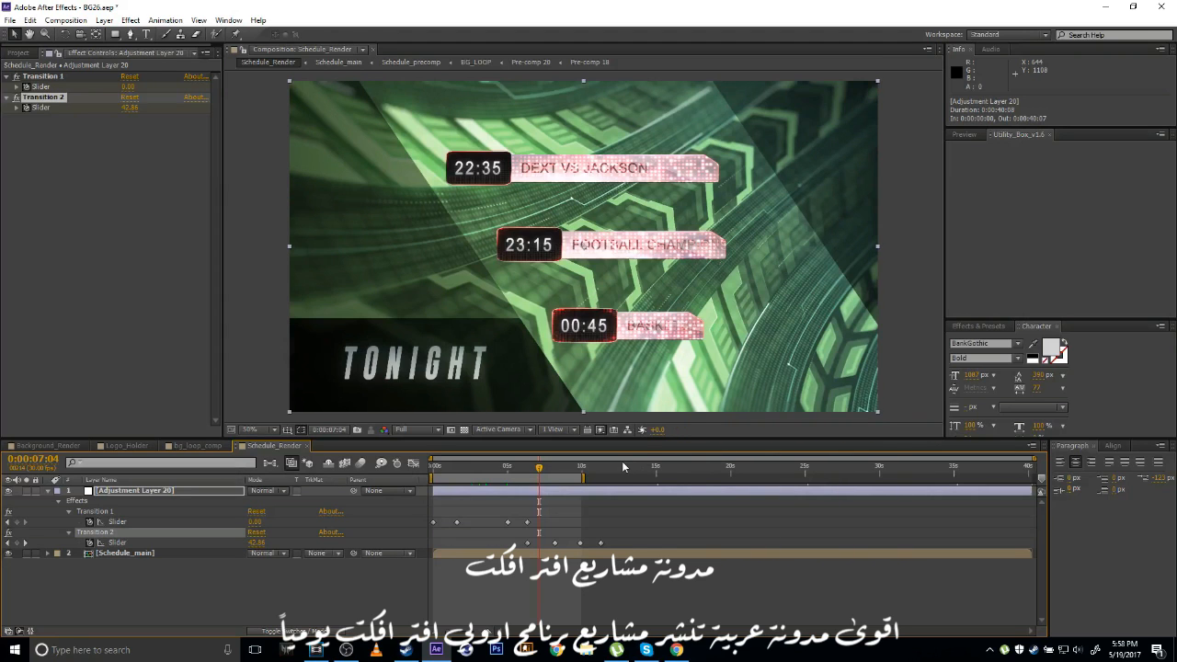
{"action": "mouse_move", "coordinate": [555, 544]}
{"action": "left_mouse_down"}
{"action": "mouse_move", "coordinate": [542, 544]}
{"action": "mouse_move", "coordinate": [551, 543]}
{"action": "left_mouse_up"}
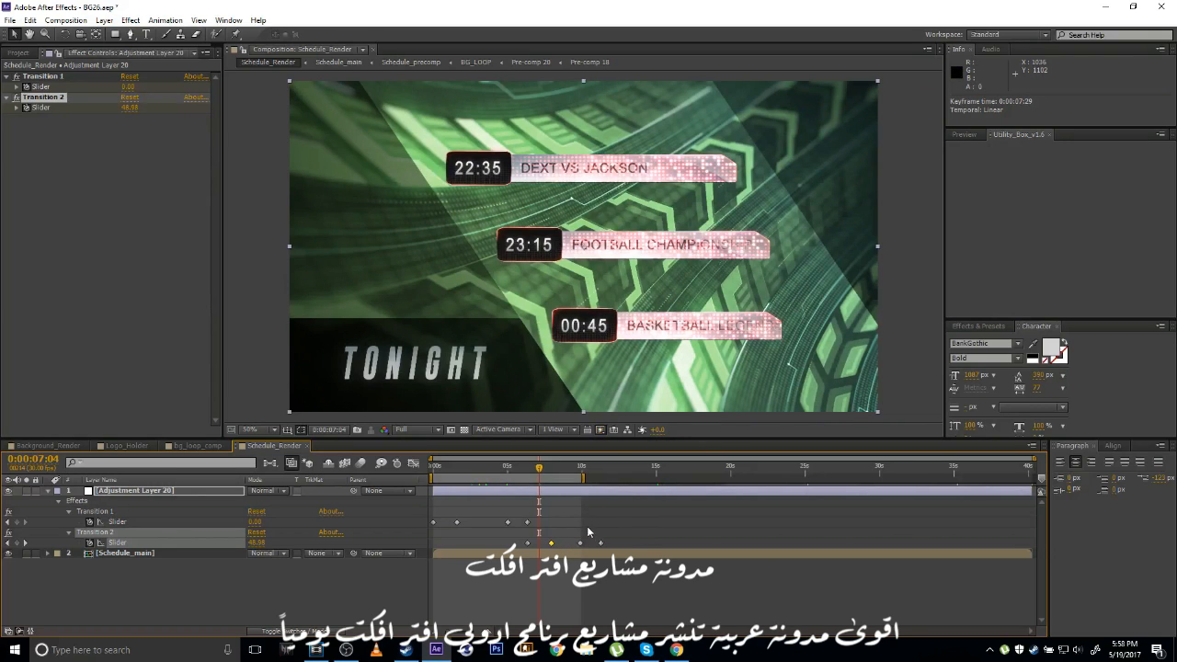
Retime the closing Transition 1 keyframes to about 6 and 7 seconds and spread the Transition 2 keyframes from about 7 to 15 seconds.
{"action": "left_click_drag", "start_coordinate": [596, 545], "coordinate": [513, 550]}
{"action": "left_click_drag", "start_coordinate": [565, 551], "coordinate": [564, 543]}
{"action": "left_click", "coordinate": [565, 531]}
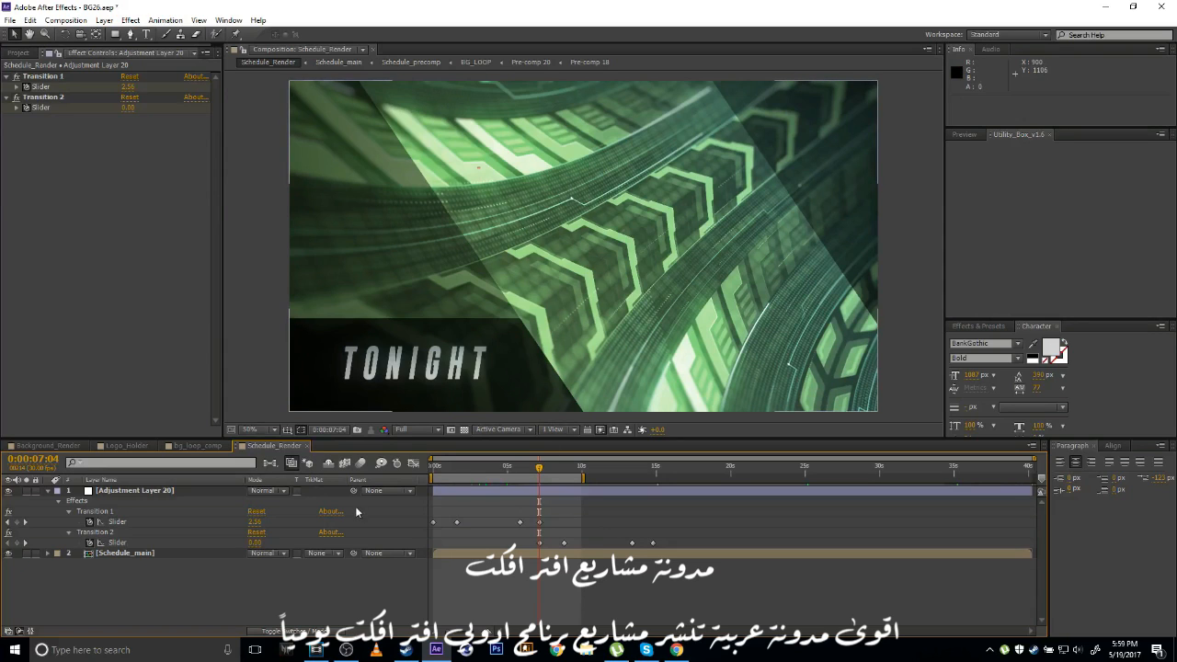
Check the second schedule set at 0:00:09:22, remove all Transition 2 keyframes and set its slider to 0.
{"action": "left_click_drag", "start_coordinate": [543, 467], "coordinate": [578, 470]}
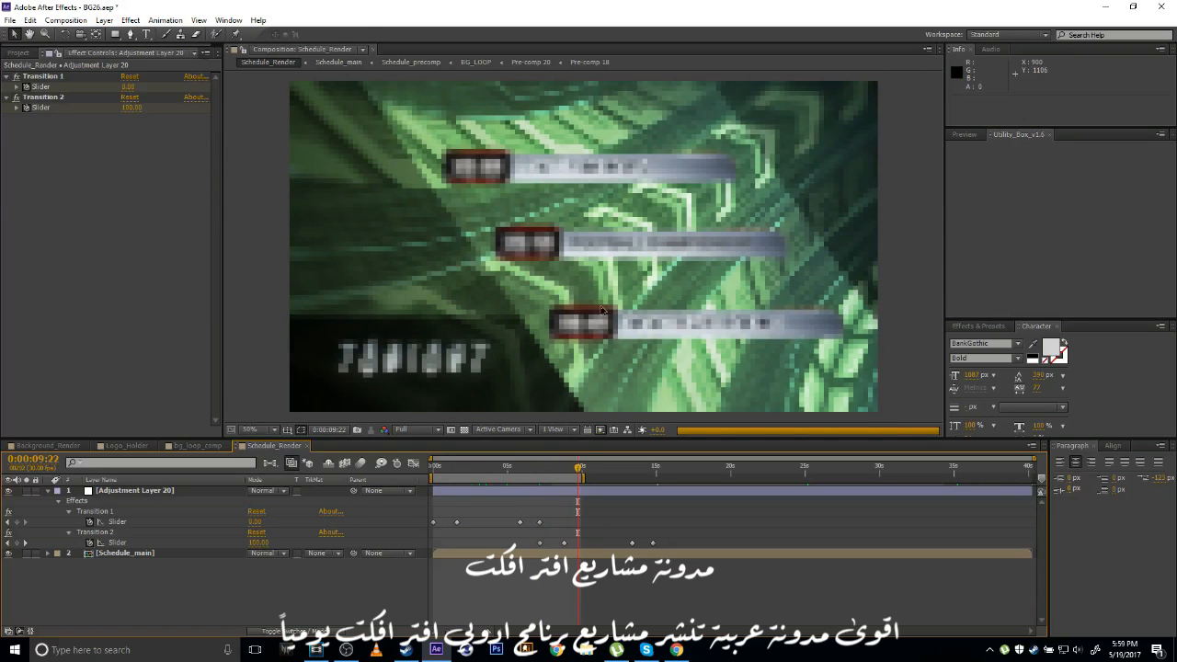
{"action": "left_click", "coordinate": [105, 540]}
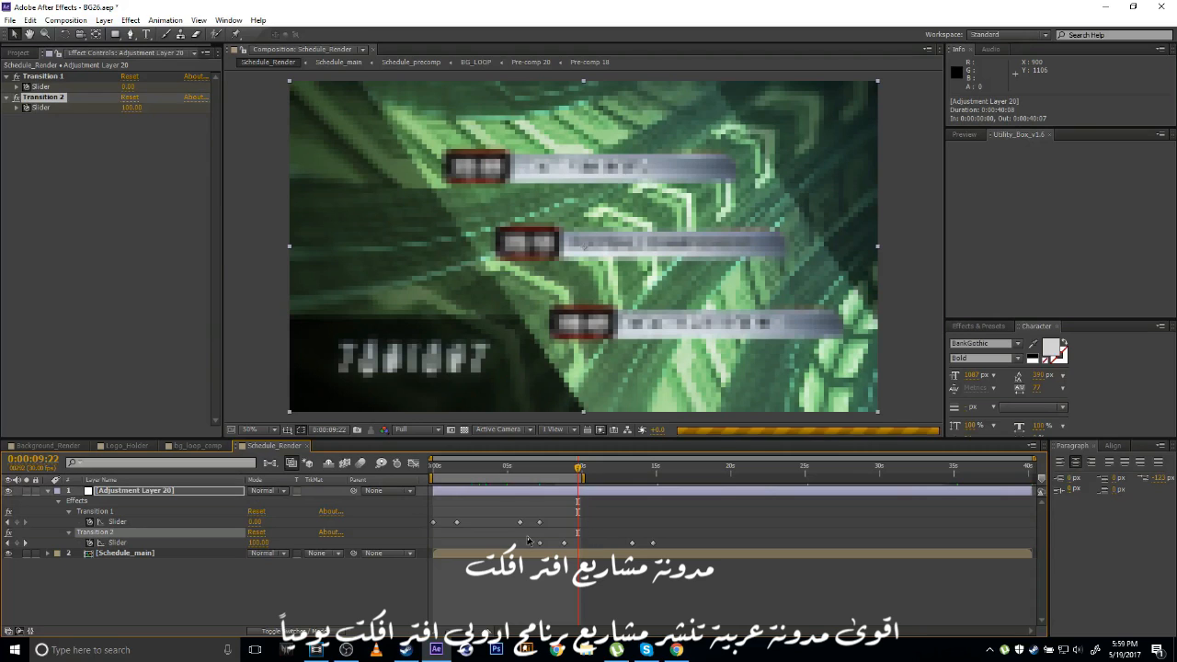
{"action": "left_click_drag", "start_coordinate": [521, 541], "coordinate": [708, 548]}
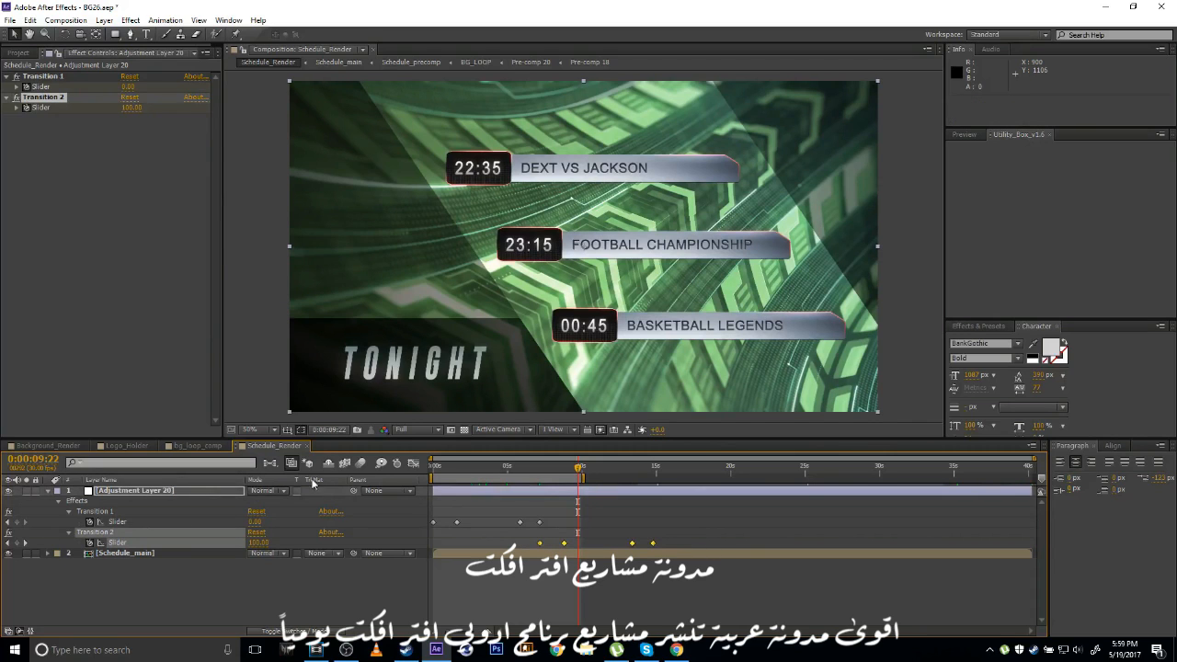
{"action": "left_click", "coordinate": [27, 107]}
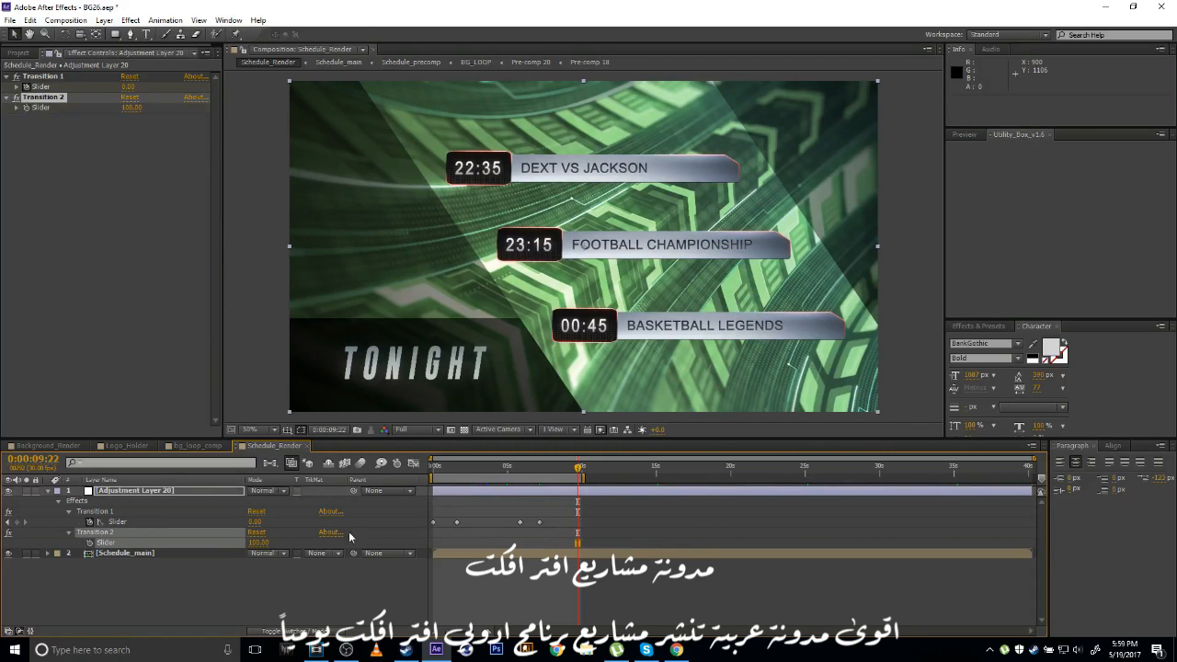
{"action": "left_click", "coordinate": [258, 543]}
{"action": "type", "text": "0"}
{"action": "key", "text": "Return"}
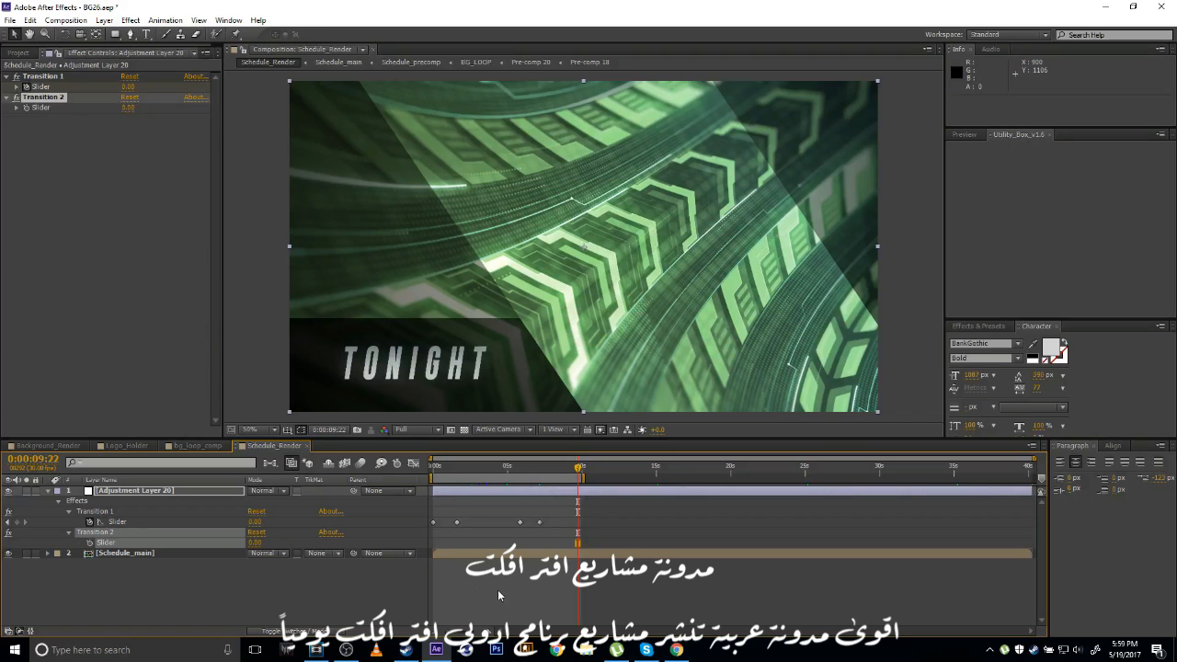
{"action": "left_click", "coordinate": [500, 589]}
Return to 0:00:03:06 in Schedule_Render and examine the schedule text and time compositions in the Holders folder.
{"action": "left_click_drag", "start_coordinate": [568, 472], "coordinate": [480, 480]}
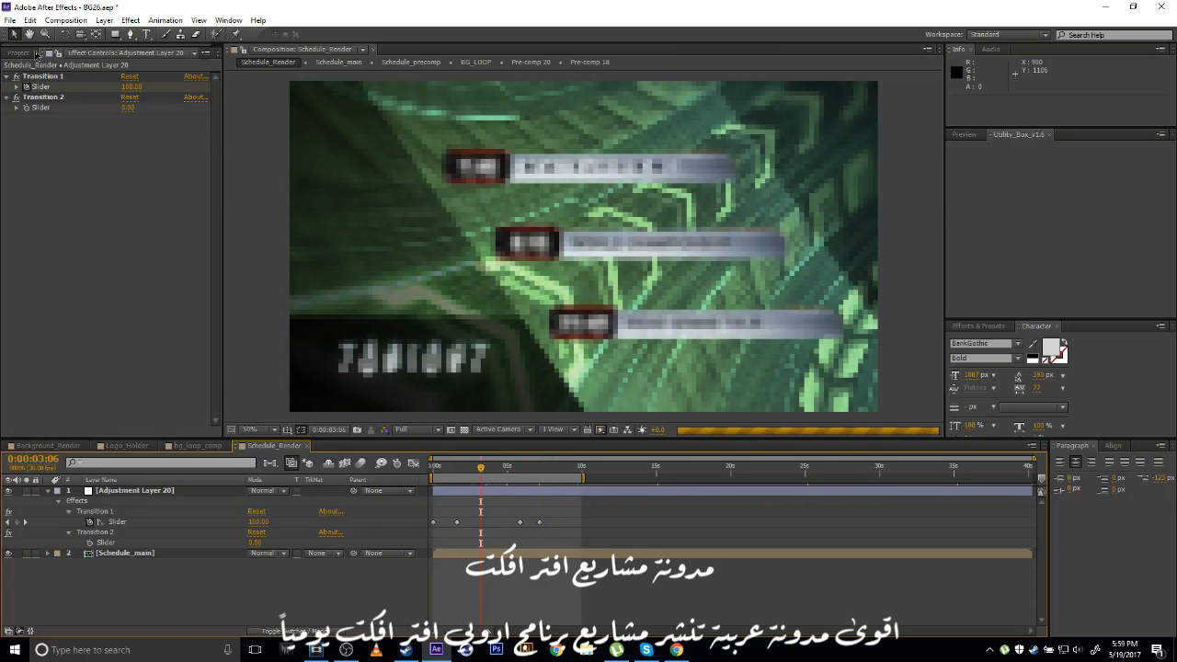
{"action": "left_click", "coordinate": [17, 54]}
{"action": "left_click", "coordinate": [17, 219]}
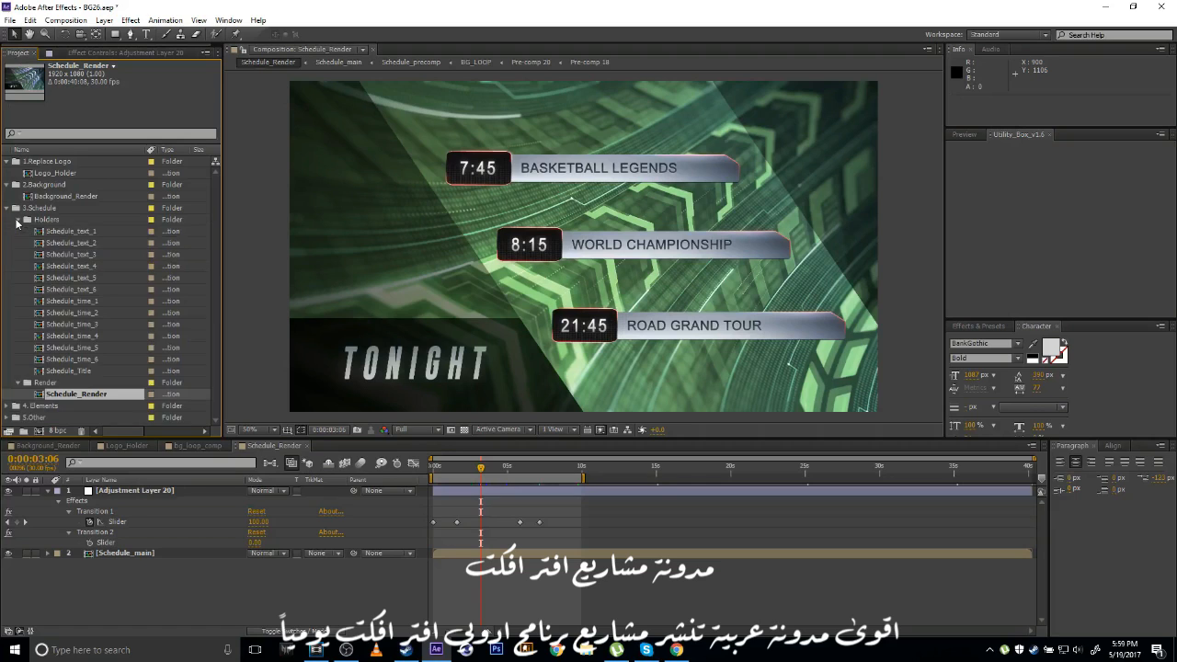
{"action": "left_click", "coordinate": [56, 231]}
{"action": "left_click", "coordinate": [94, 241]}
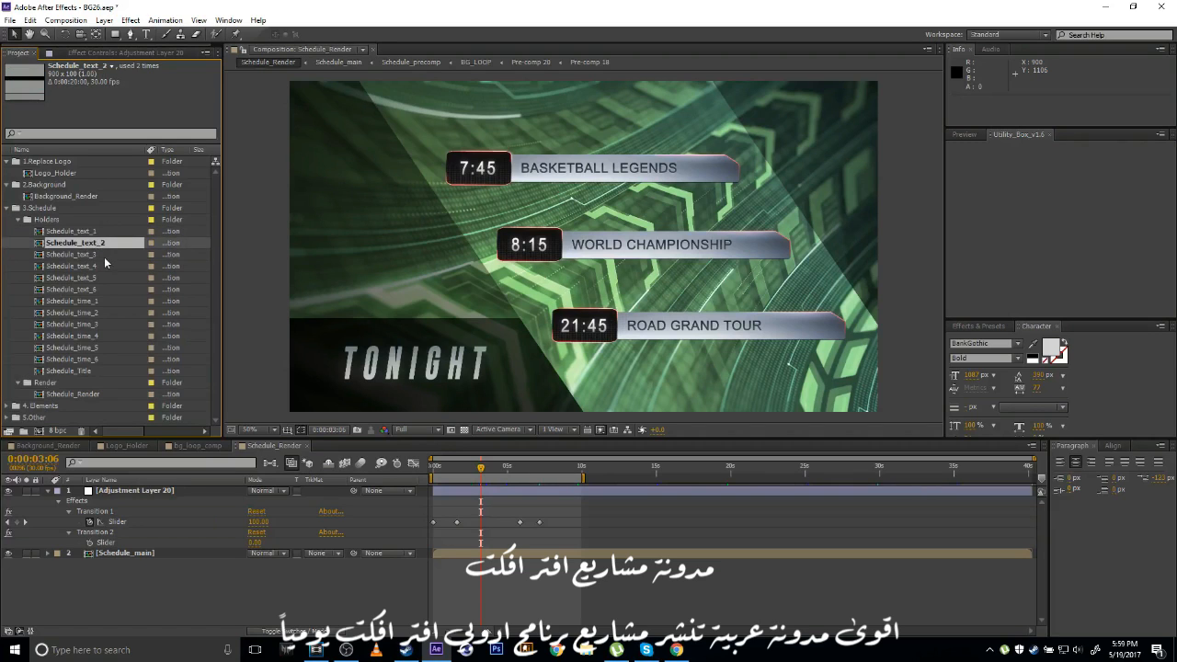
{"action": "left_click", "coordinate": [104, 256]}
{"action": "left_click", "coordinate": [105, 283]}
{"action": "left_click", "coordinate": [3, 244]}
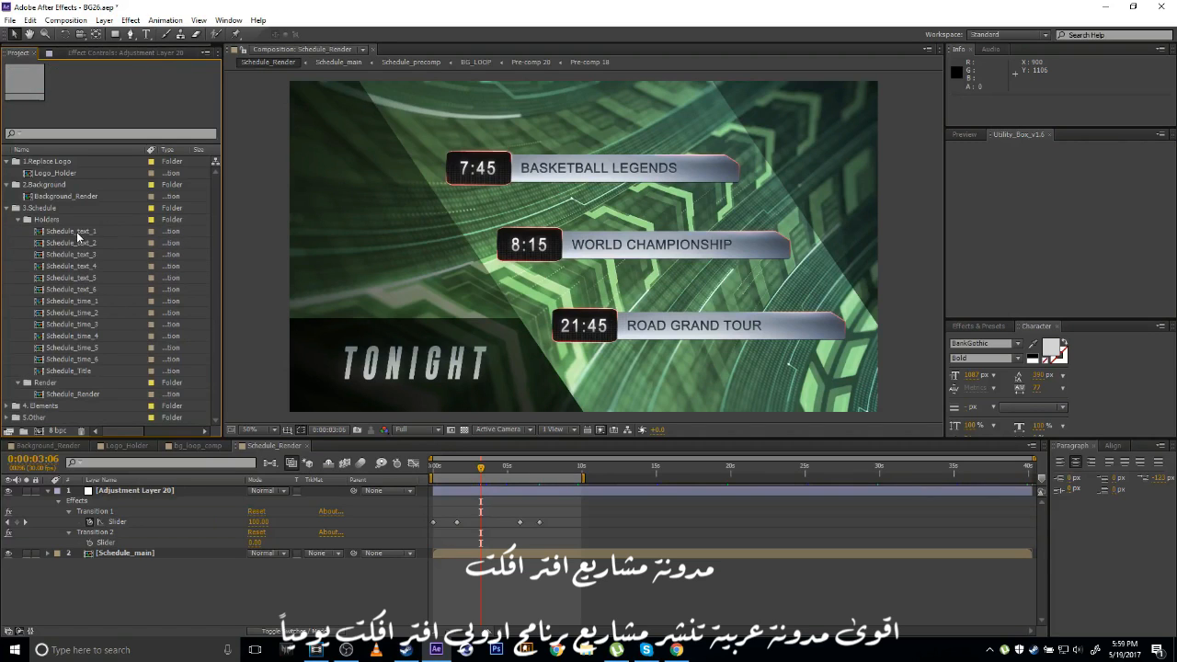
{"action": "left_click", "coordinate": [95, 303]}
{"action": "left_click", "coordinate": [96, 325]}
{"action": "left_click", "coordinate": [104, 360]}
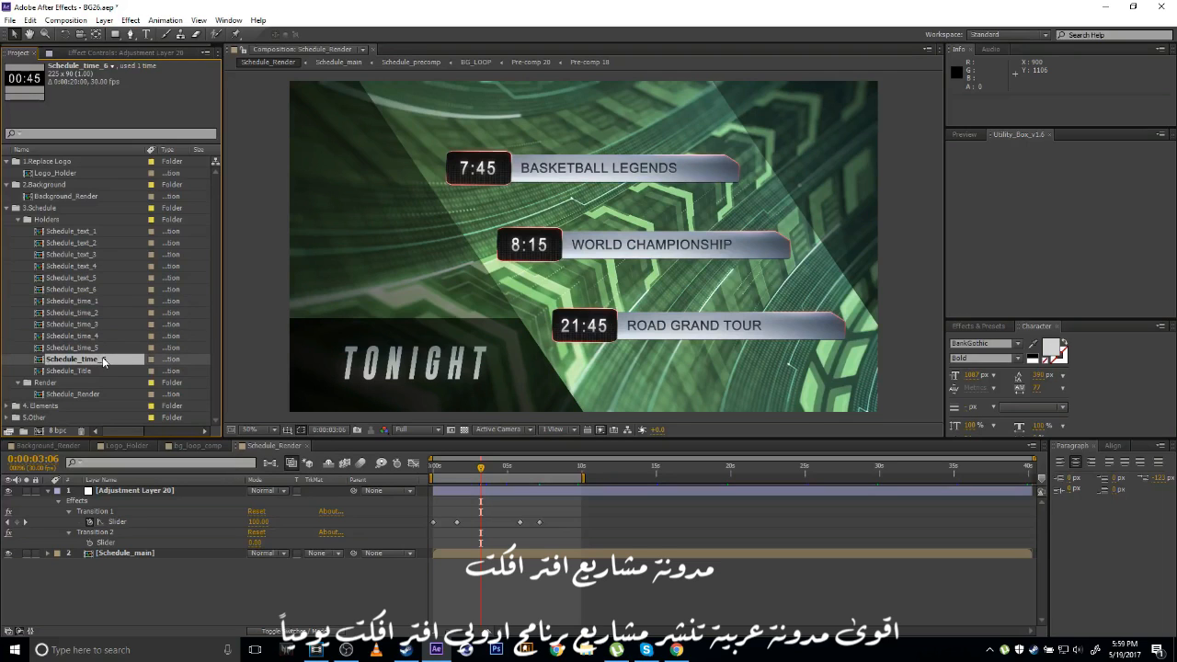
{"action": "left_click", "coordinate": [18, 241]}
{"action": "left_click", "coordinate": [15, 221]}
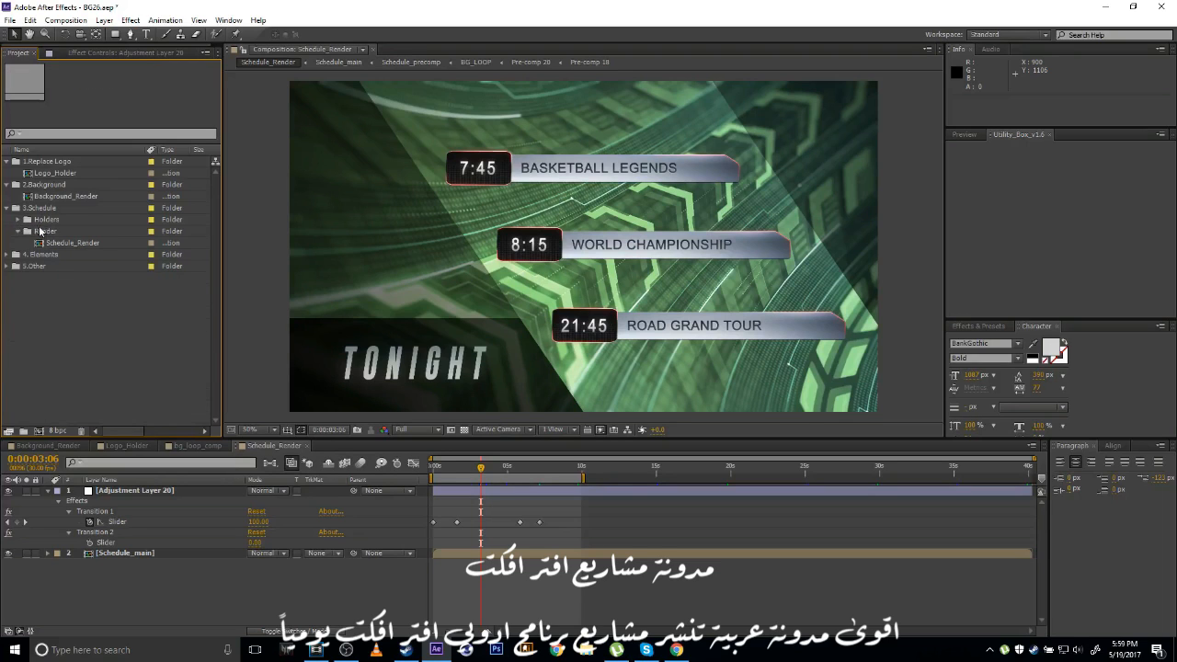
Open Schedule_text_1 from the Holders folder and replace its text with "OTHER TEXT HERE".
{"action": "left_click", "coordinate": [16, 220]}
{"action": "double_click", "coordinate": [82, 228]}
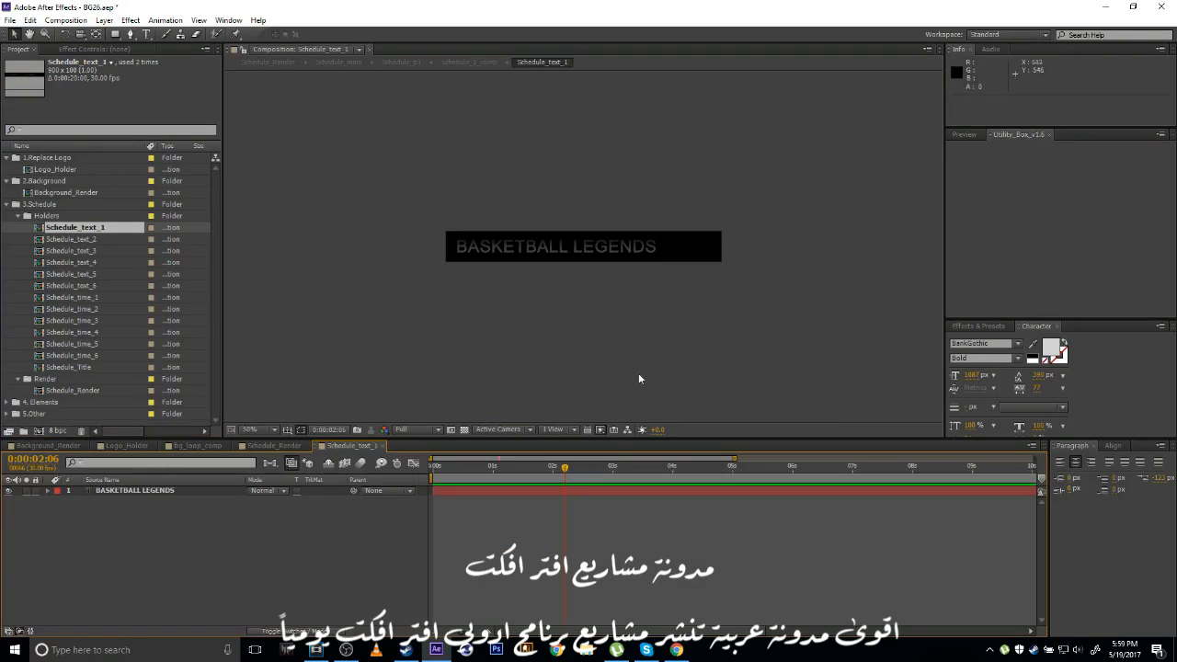
{"action": "double_click", "coordinate": [508, 491]}
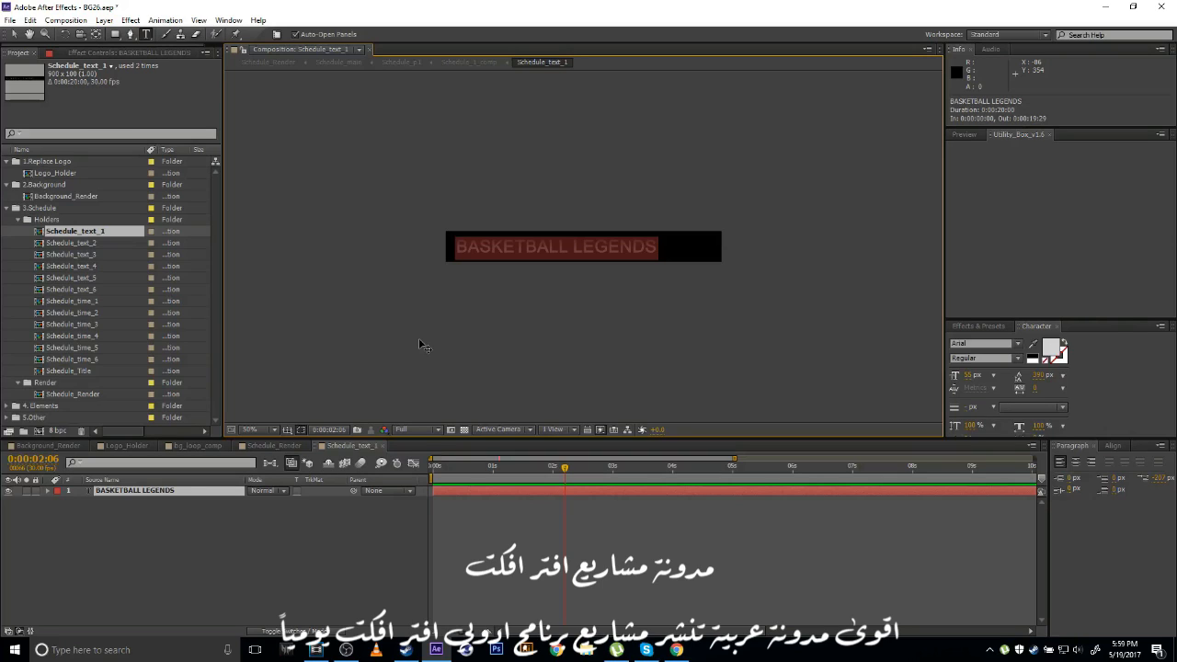
{"action": "key", "text": "BackSpace"}
{"action": "type", "text": "OTHER TEXT"}
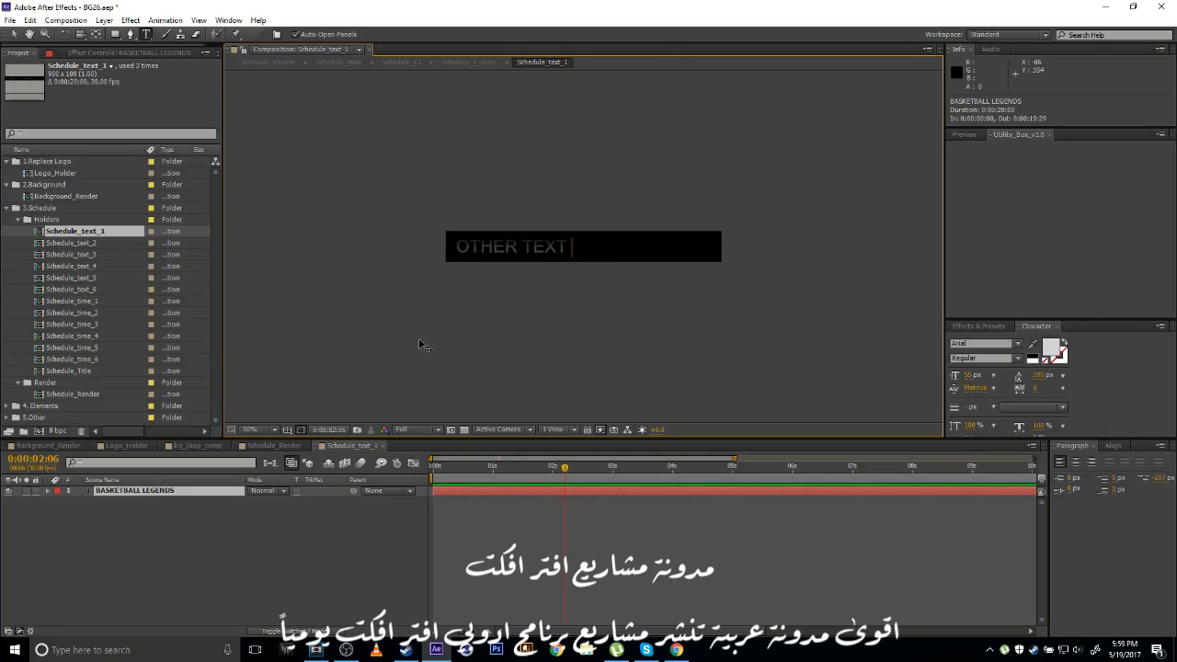
{"action": "type", "text": " HERE"}
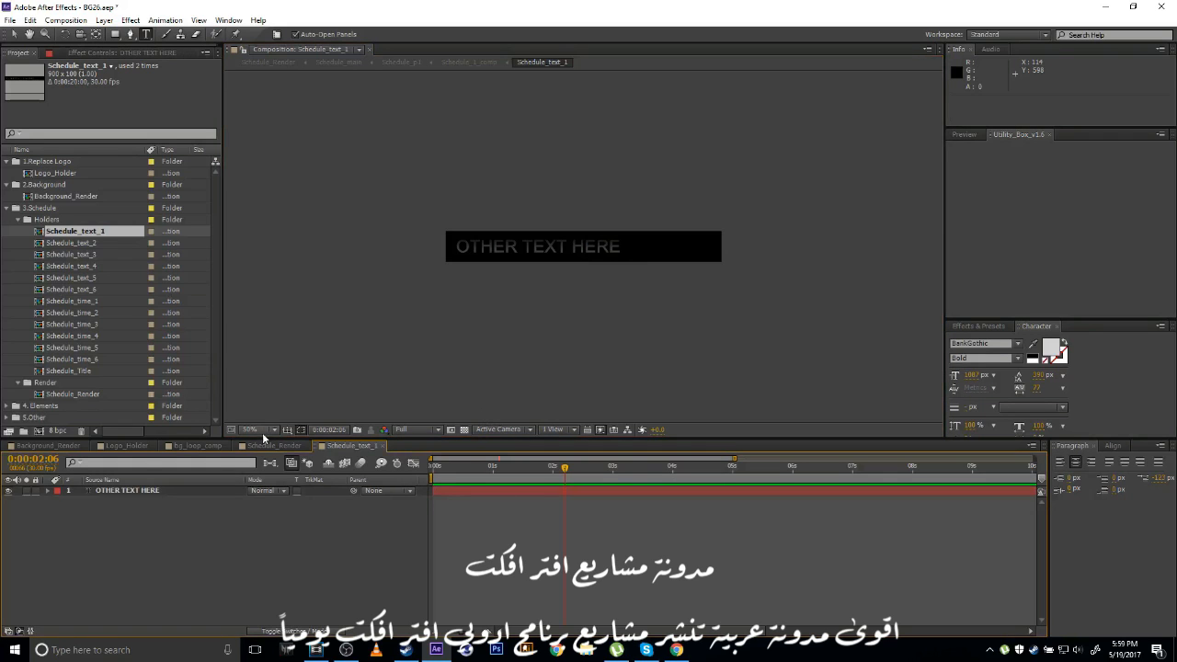
Open Schedule_time_1 from the Holders folder, change its time to 10:45 and return to Schedule_Render.
{"action": "left_click", "coordinate": [269, 446]}
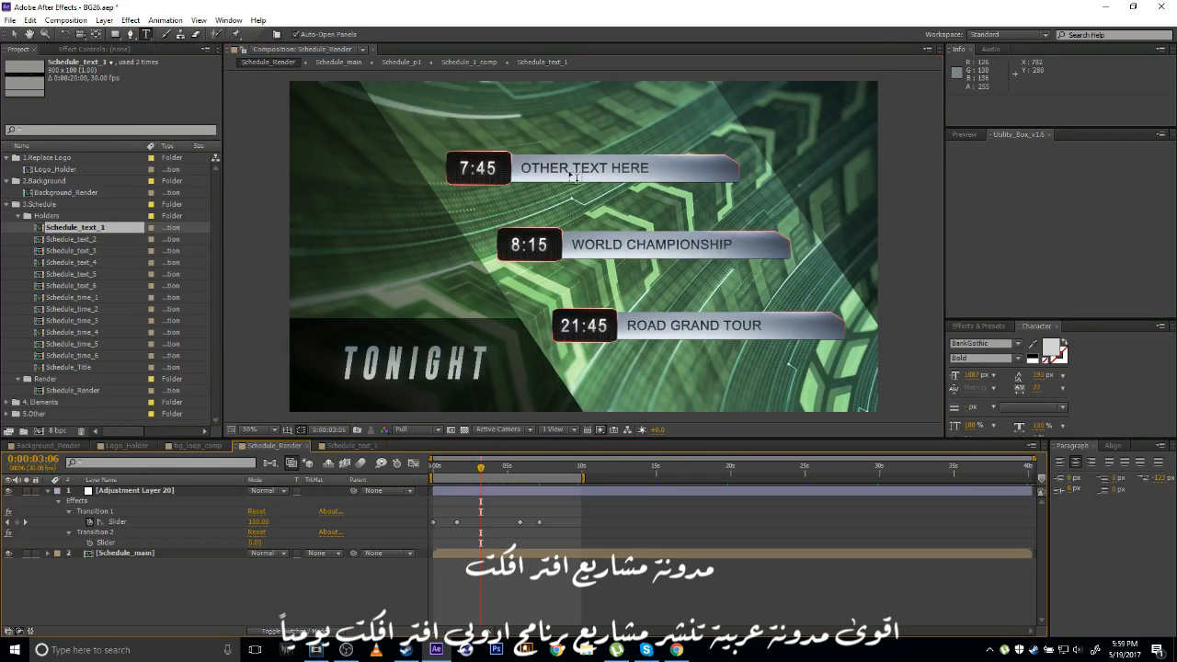
{"action": "double_click", "coordinate": [104, 299]}
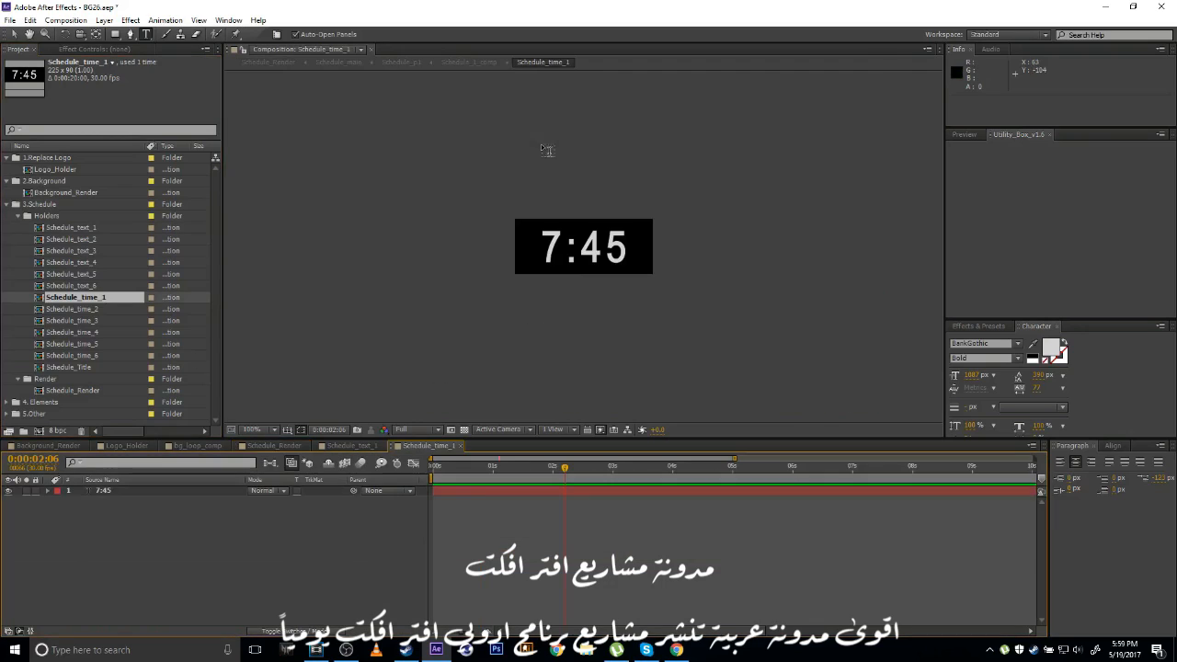
{"action": "left_click", "coordinate": [485, 495]}
{"action": "double_click", "coordinate": [495, 489]}
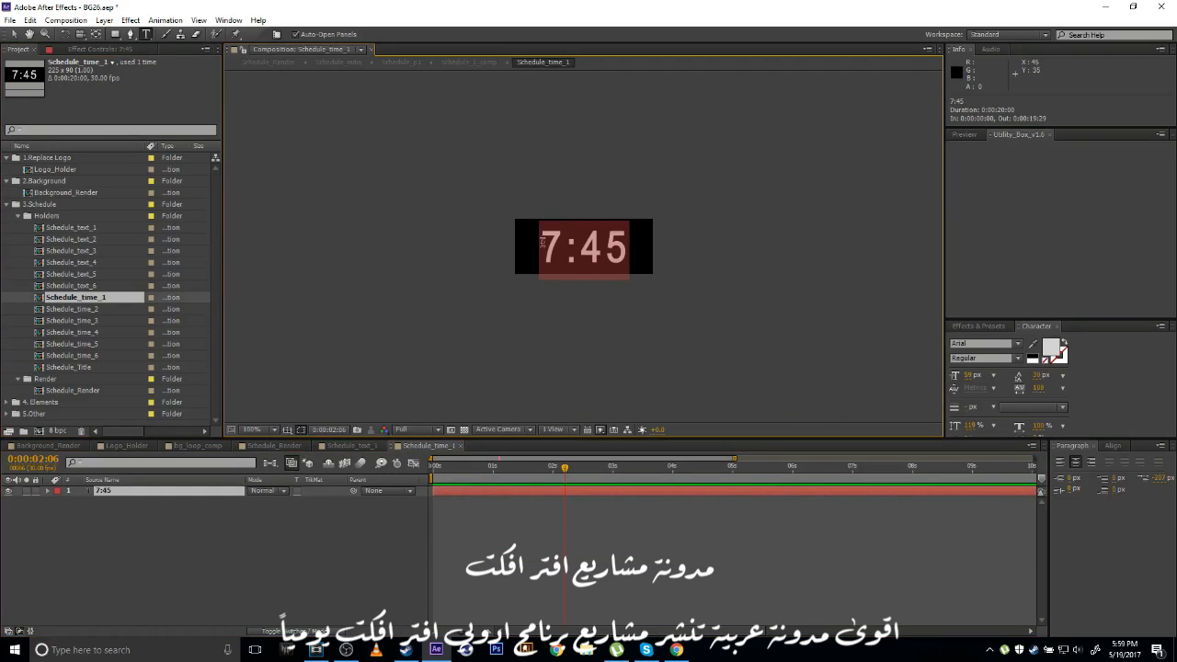
{"action": "left_click_drag", "start_coordinate": [564, 246], "coordinate": [527, 244]}
{"action": "type", "text": "10"}
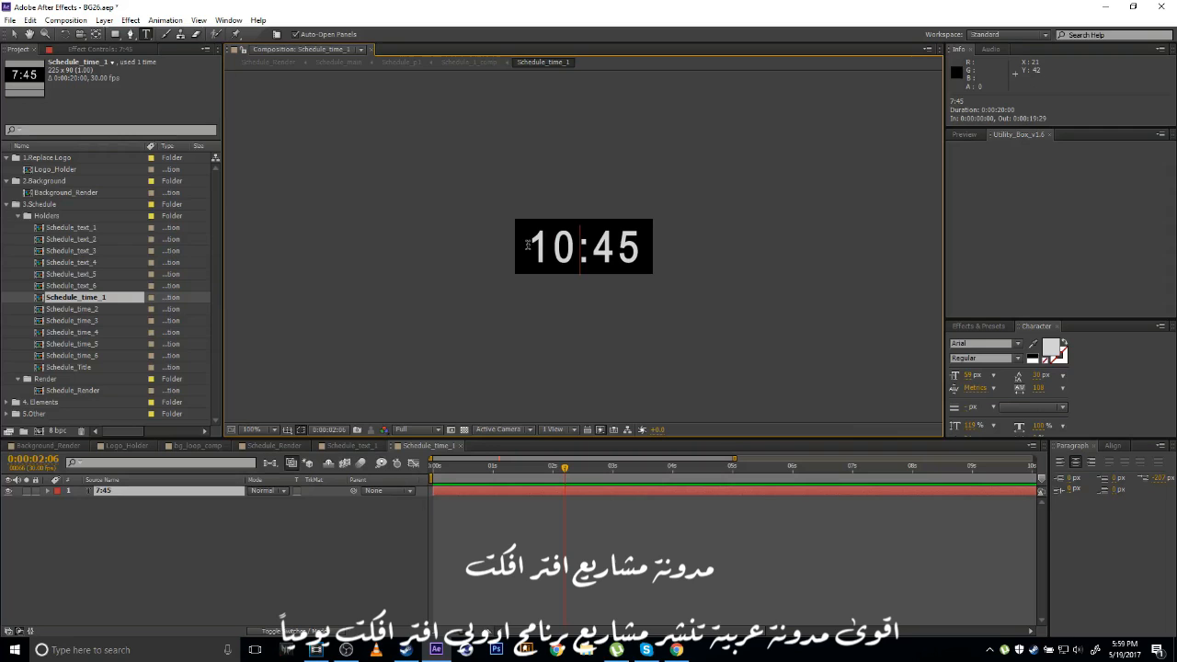
{"action": "left_click", "coordinate": [609, 537]}
{"action": "left_click", "coordinate": [256, 446]}
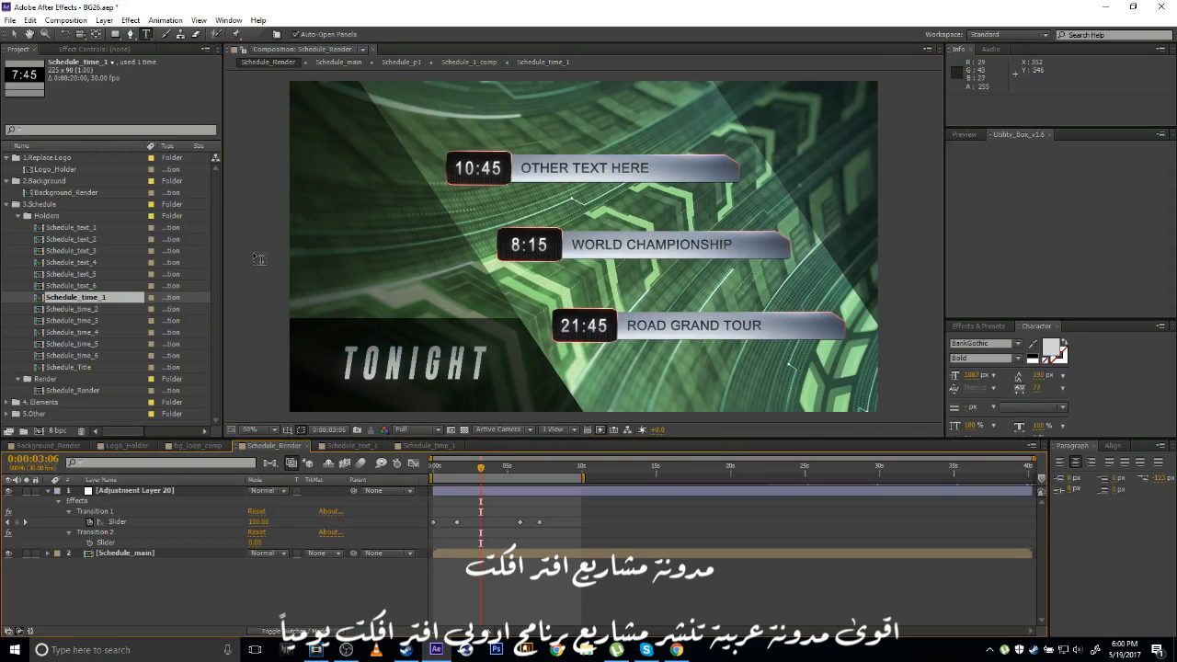
Collapse the 3.Schedule folder and expand the Baseball folder inside 4. Elements.
{"action": "left_click", "coordinate": [26, 216]}
{"action": "left_click", "coordinate": [17, 215]}
{"action": "left_click", "coordinate": [7, 205]}
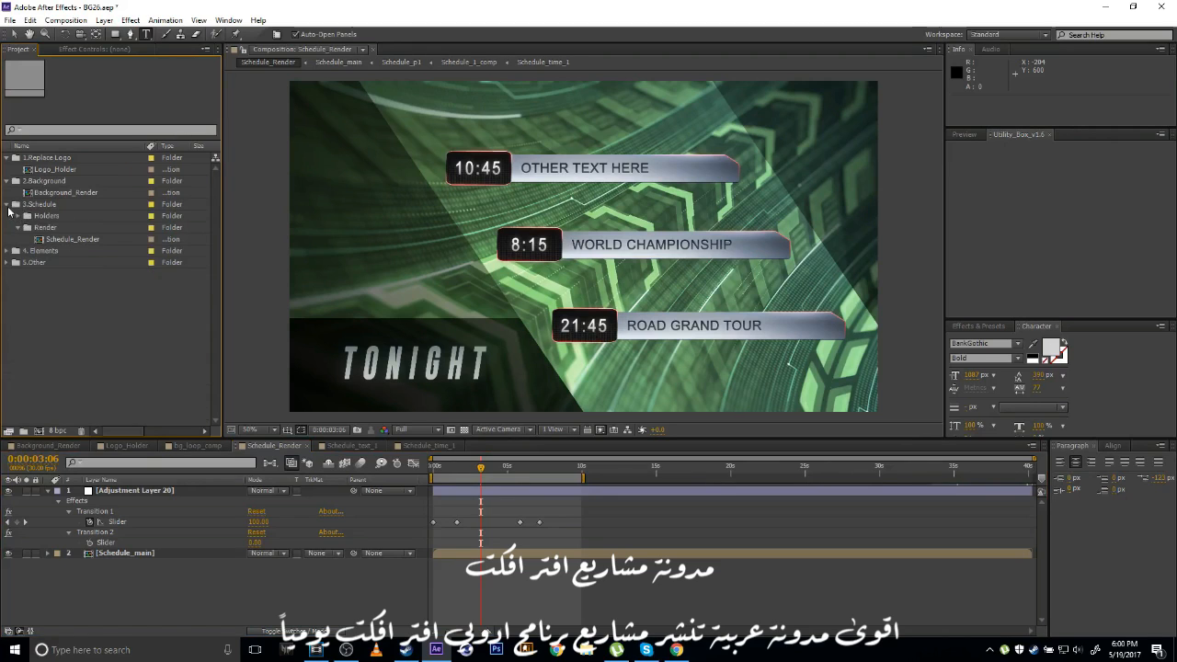
{"action": "left_click", "coordinate": [20, 218]}
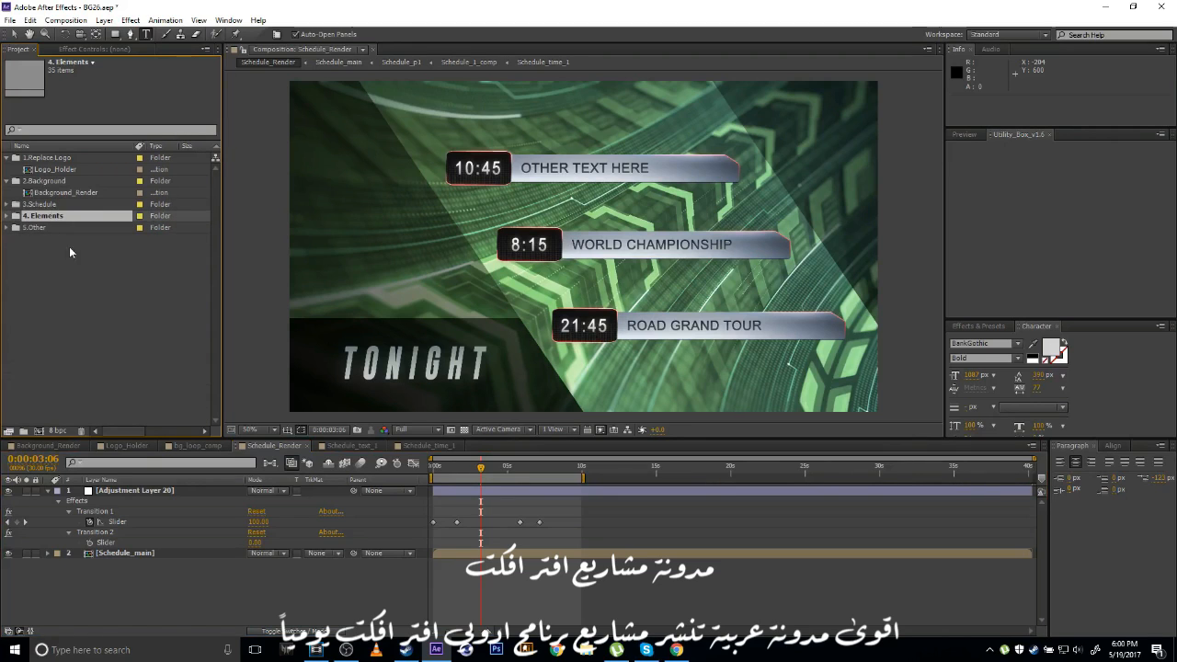
{"action": "left_click", "coordinate": [8, 216]}
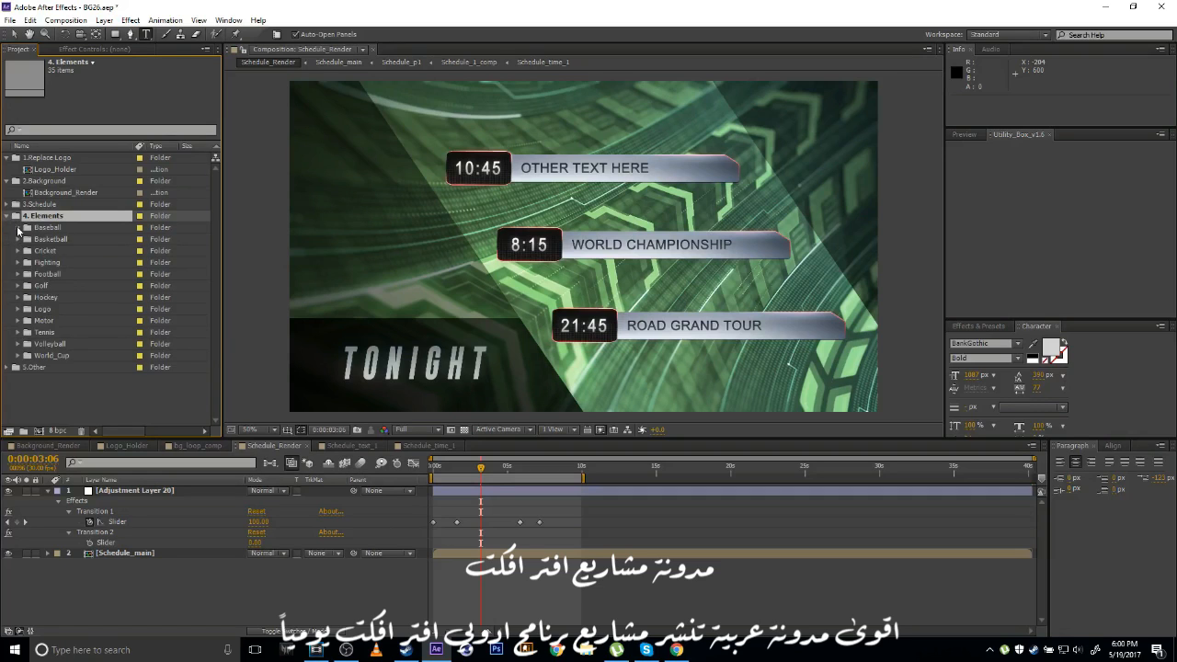
{"action": "left_click", "coordinate": [18, 230]}
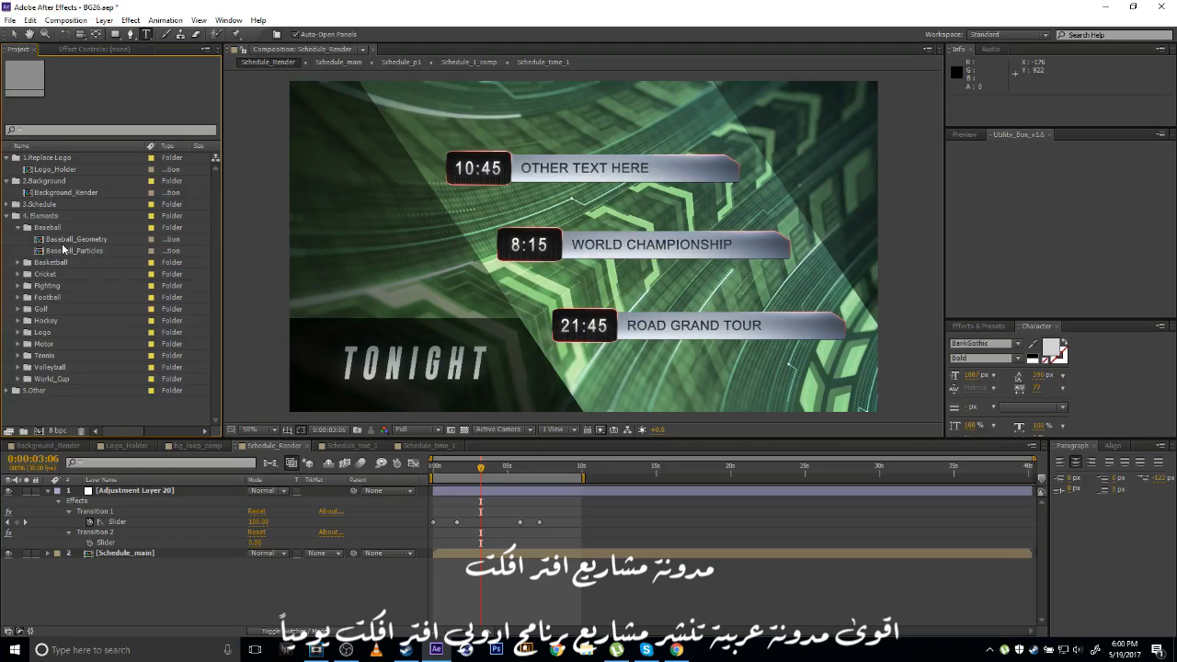
Import the image 411202.jpg and create a new composition from it, with the whole picture in view.
{"action": "double_click", "coordinate": [77, 406]}
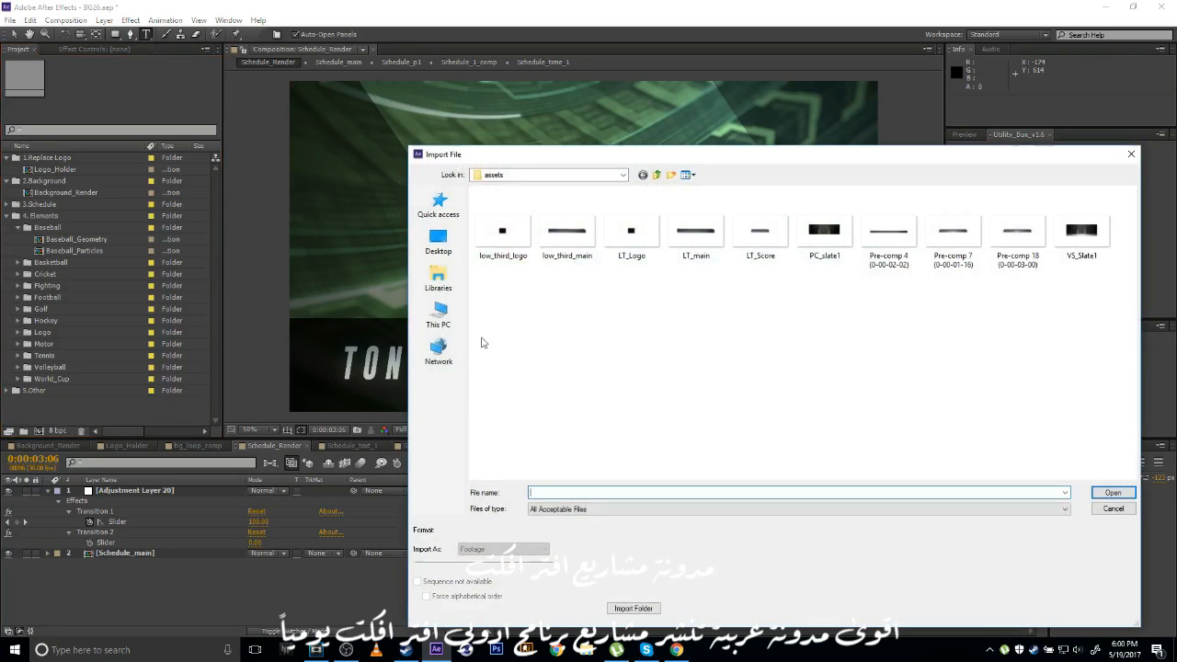
{"action": "left_click", "coordinate": [656, 176]}
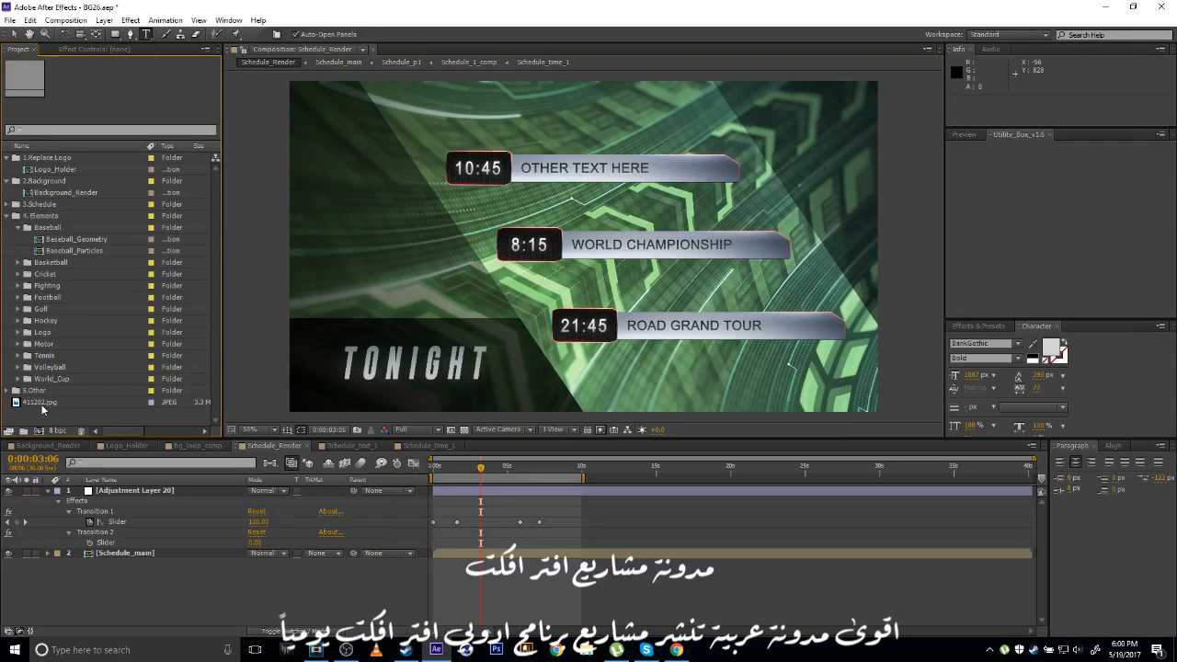
{"action": "left_click_drag", "start_coordinate": [34, 402], "coordinate": [41, 432]}
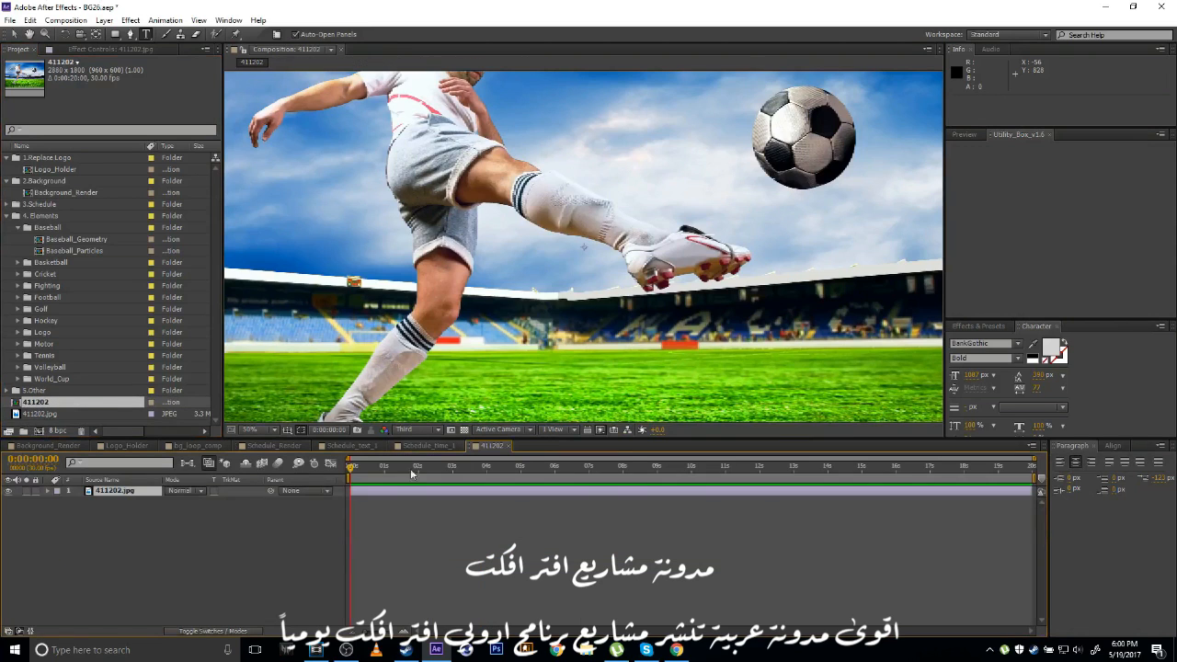
{"action": "key", "text": "comma"}
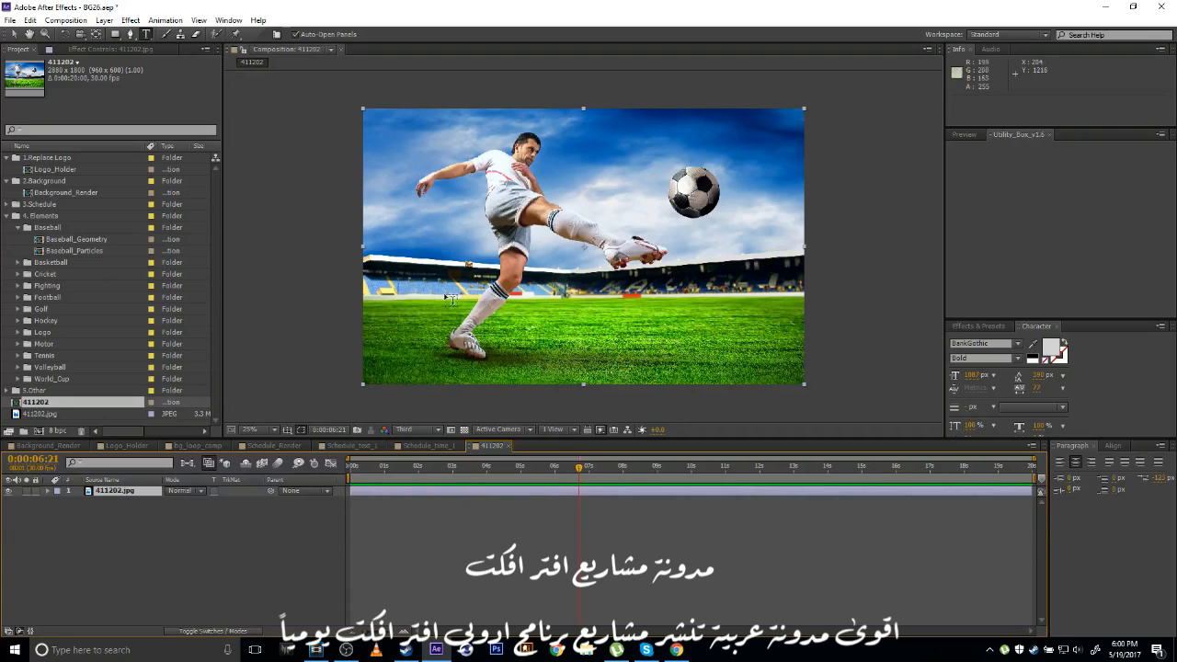
Add Baseball_Geometry and Baseball_Particles above the image in the 411202 composition and widen the layer name column.
{"action": "left_click", "coordinate": [30, 252]}
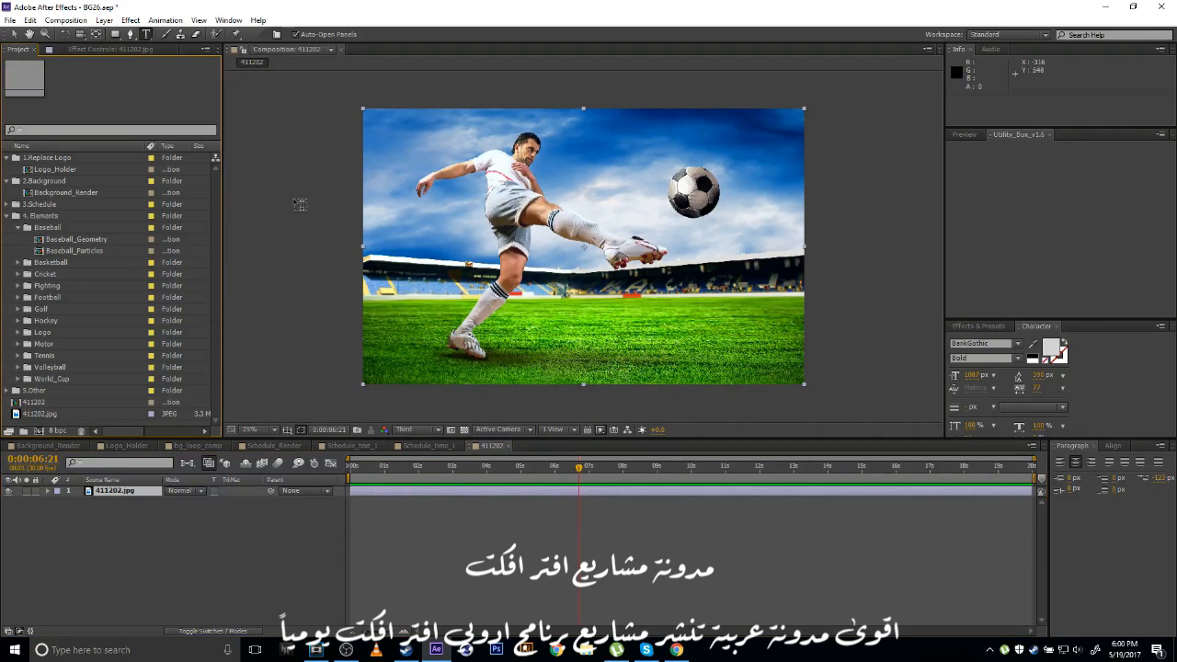
{"action": "left_click", "coordinate": [78, 240]}
{"action": "left_click", "coordinate": [106, 252], "text": "shift"}
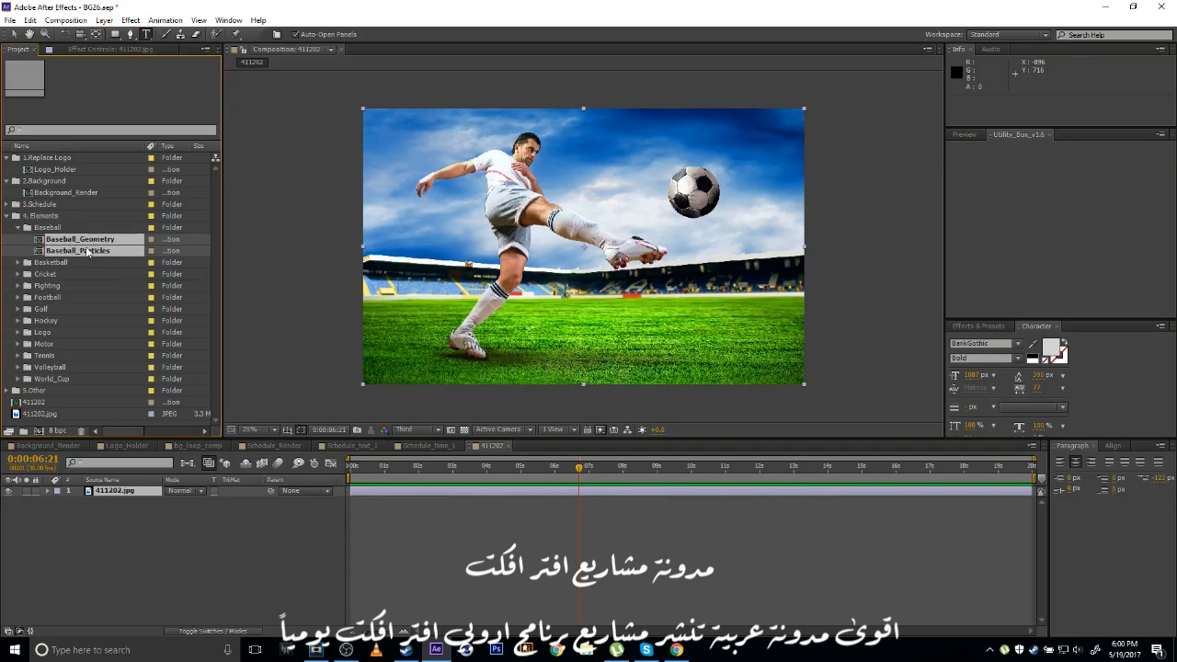
{"action": "left_click_drag", "start_coordinate": [66, 247], "coordinate": [112, 492]}
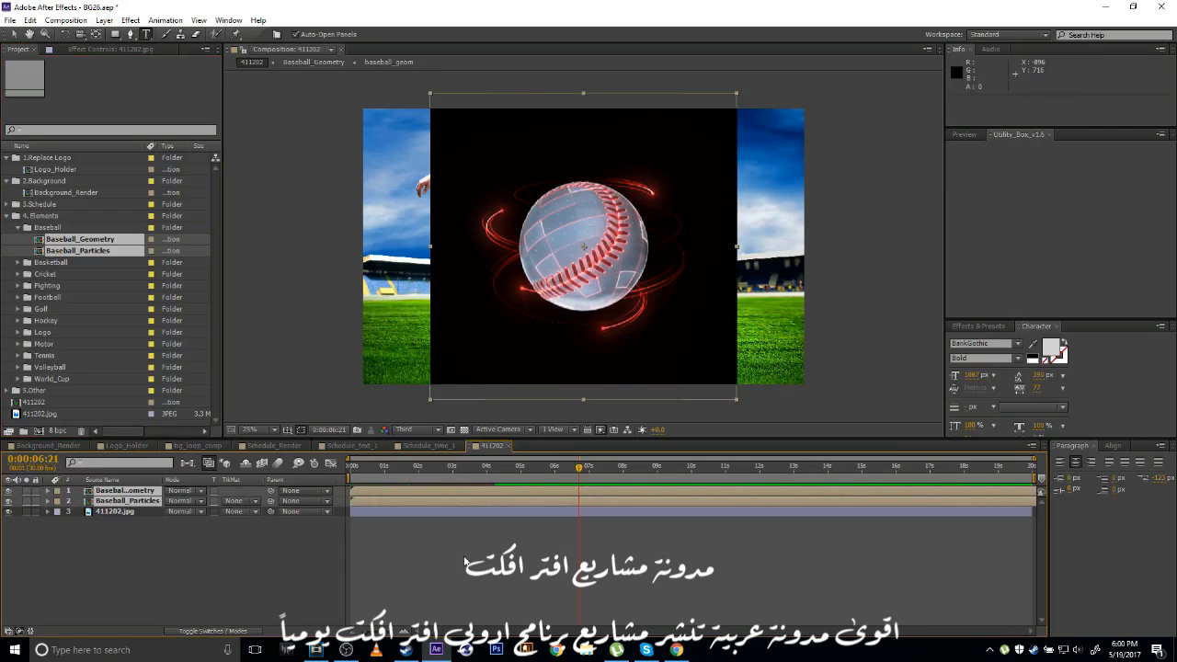
{"action": "left_click_drag", "start_coordinate": [163, 480], "coordinate": [262, 480]}
{"action": "left_click", "coordinate": [146, 502]}
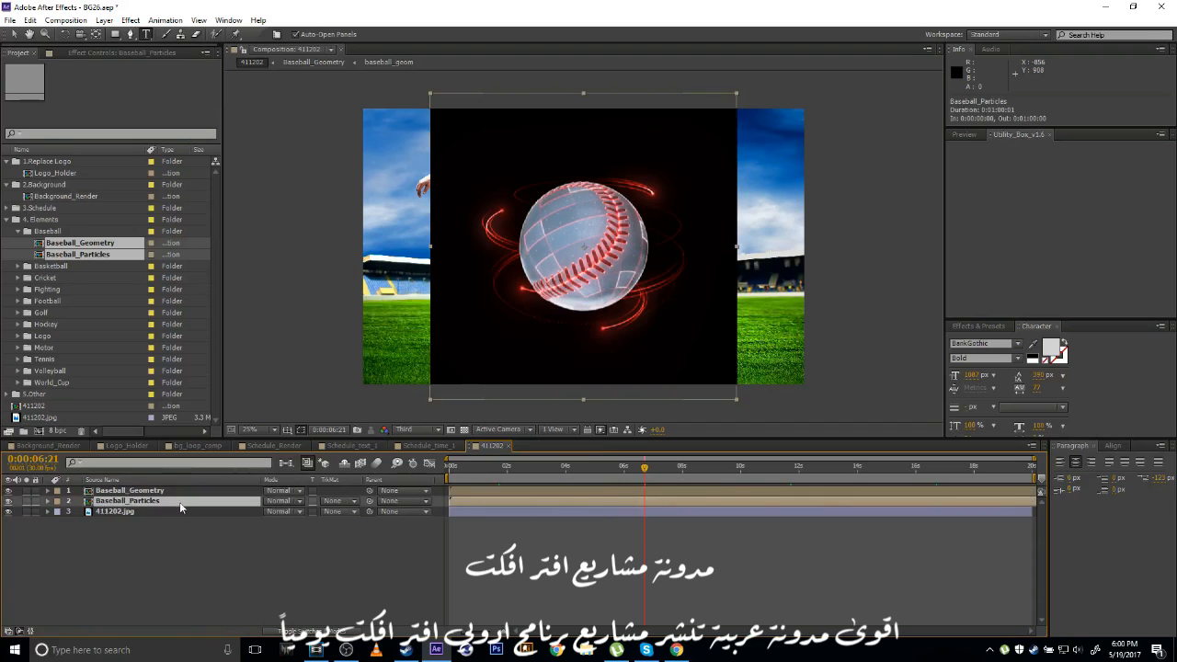
Expand the Basketball folder and examine its geometry and particles compositions.
{"action": "left_click", "coordinate": [24, 254]}
{"action": "left_click", "coordinate": [18, 266]}
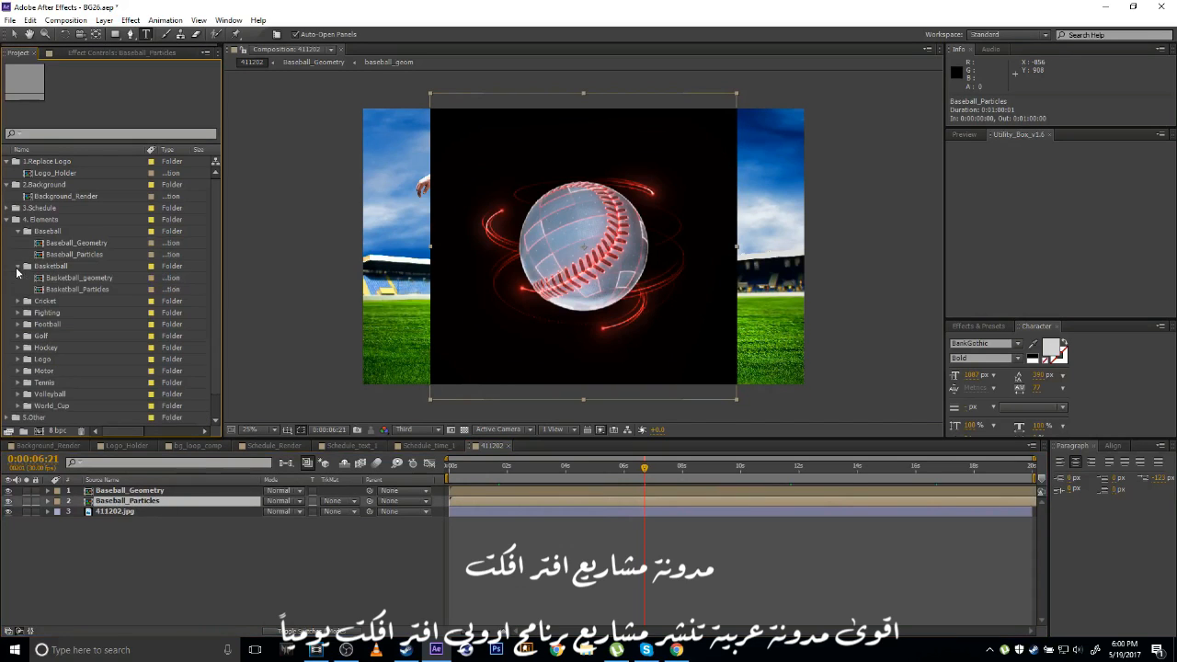
{"action": "left_click", "coordinate": [87, 279]}
{"action": "left_click", "coordinate": [88, 288]}
{"action": "left_click", "coordinate": [91, 279]}
{"action": "left_click", "coordinate": [92, 288]}
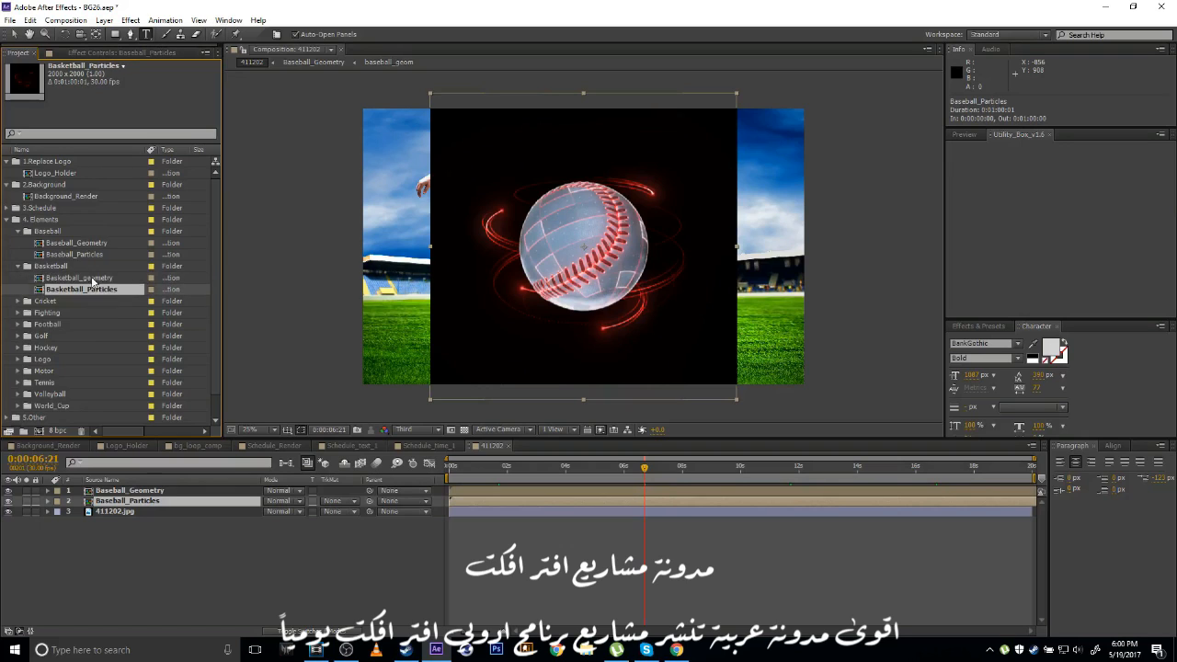
{"action": "left_click", "coordinate": [92, 279]}
{"action": "left_click", "coordinate": [94, 289]}
{"action": "left_click", "coordinate": [96, 279]}
{"action": "left_click", "coordinate": [97, 289]}
{"action": "left_click", "coordinate": [99, 279]}
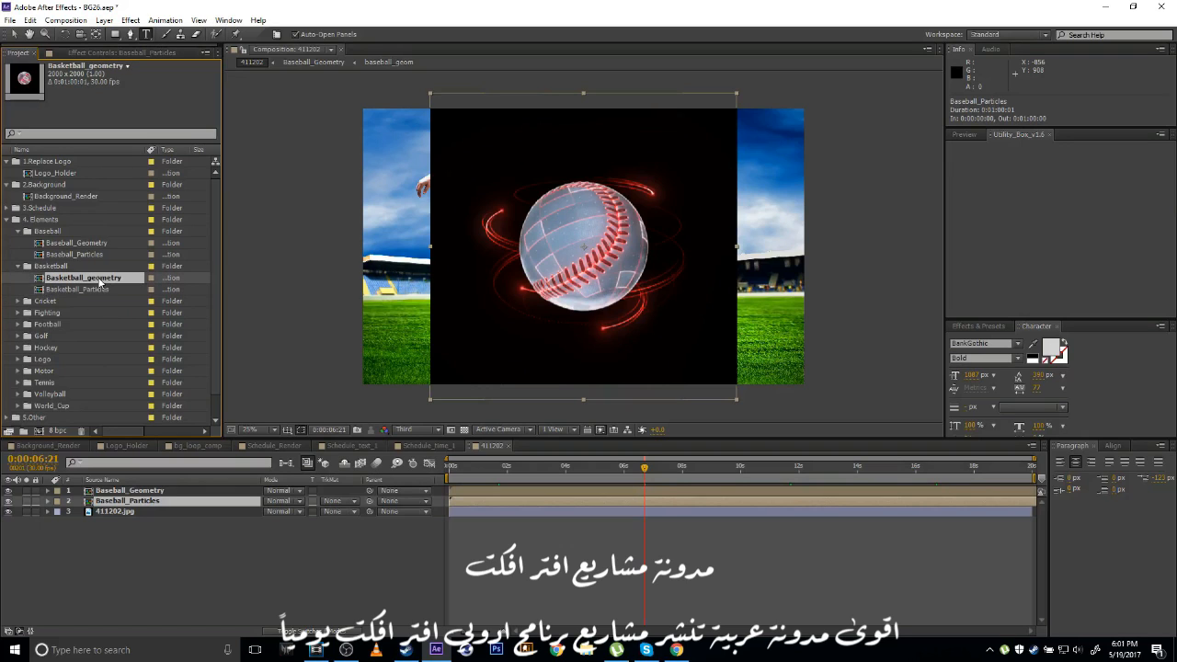
{"action": "left_click", "coordinate": [109, 291]}
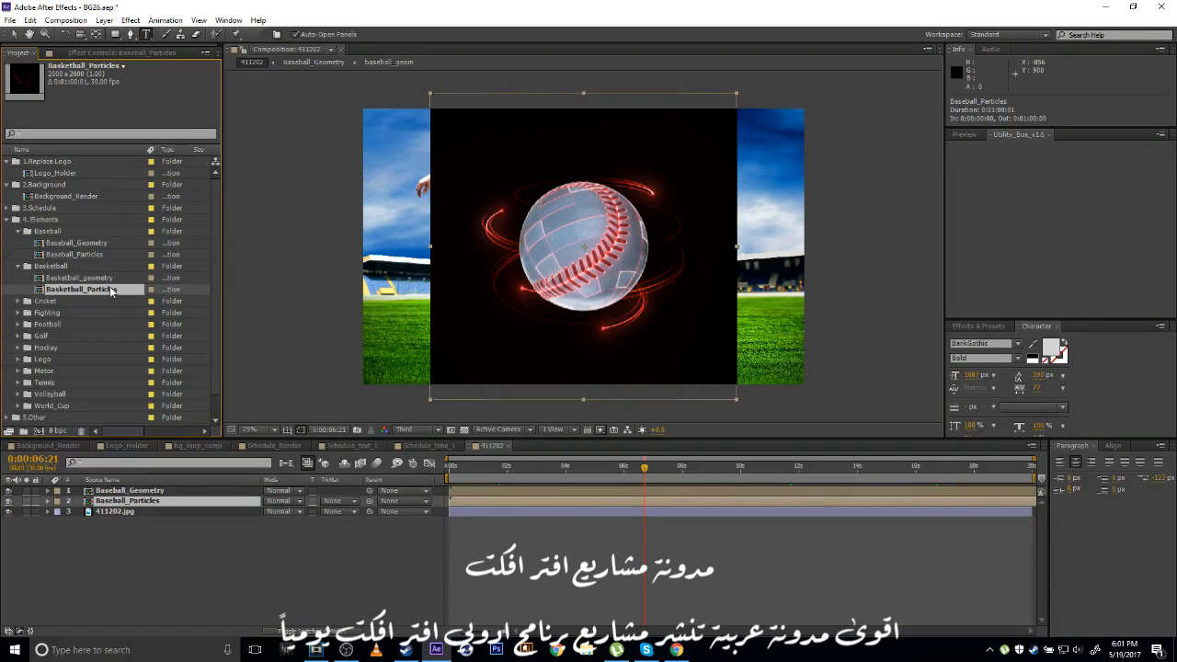
Move Baseball_Particles above Baseball_Geometry, set its blending mode to Add and the preview resolution to Full.
{"action": "left_click", "coordinate": [157, 520]}
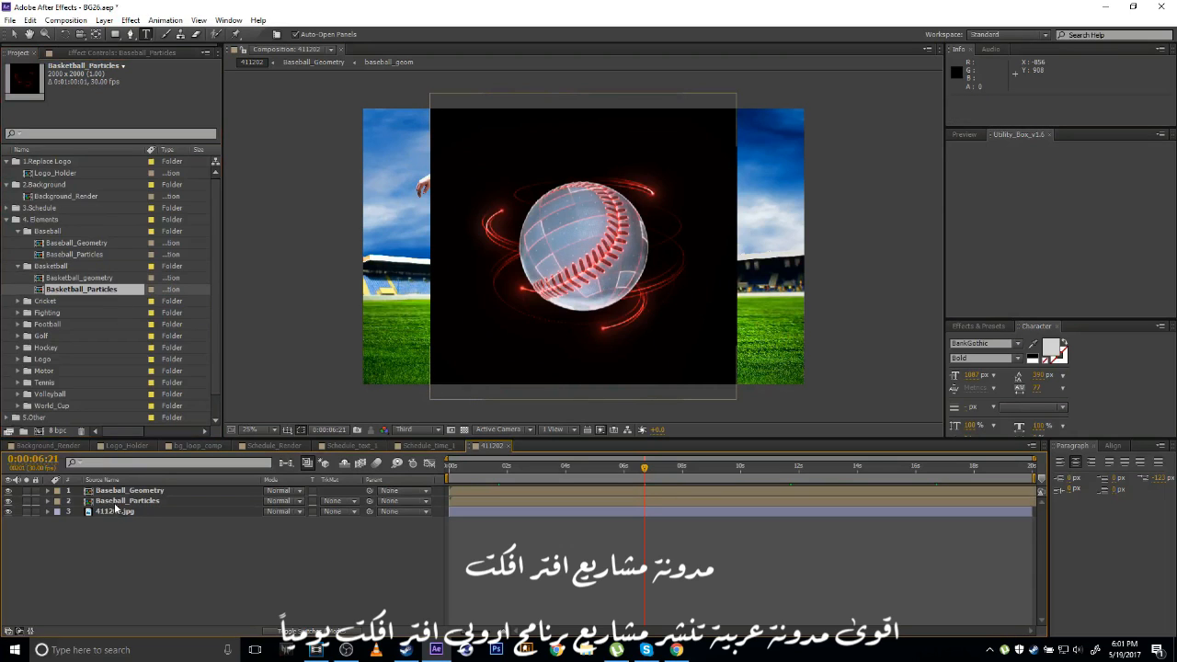
{"action": "left_click_drag", "start_coordinate": [113, 503], "coordinate": [135, 494]}
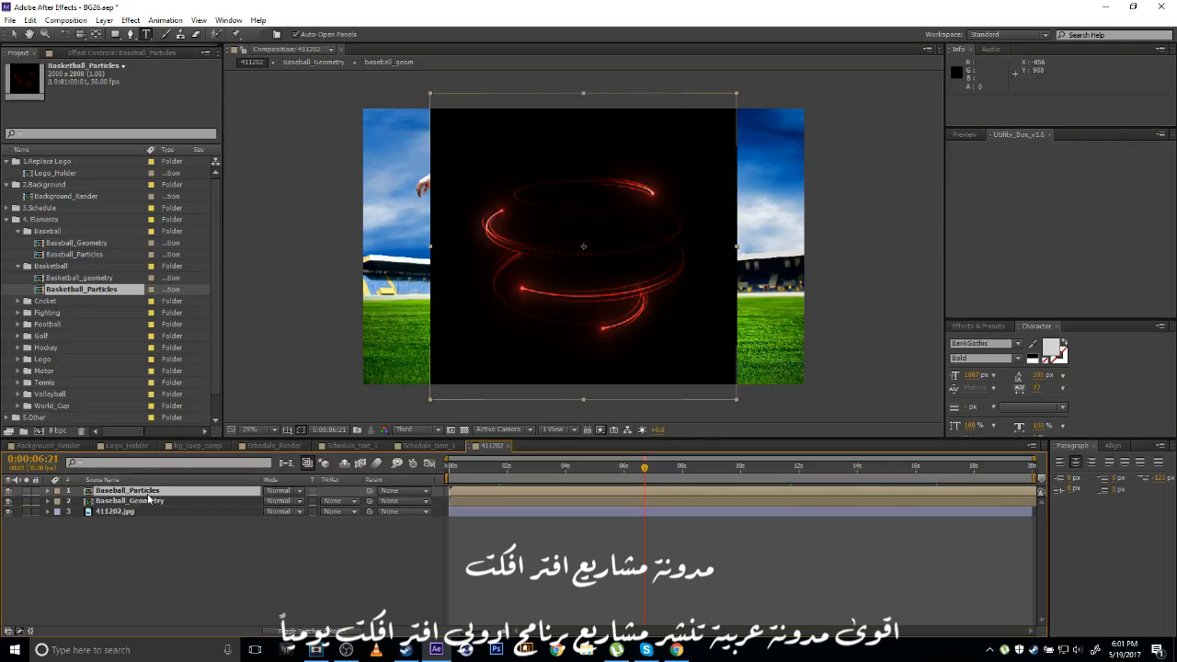
{"action": "left_click", "coordinate": [284, 491]}
{"action": "left_click", "coordinate": [342, 230]}
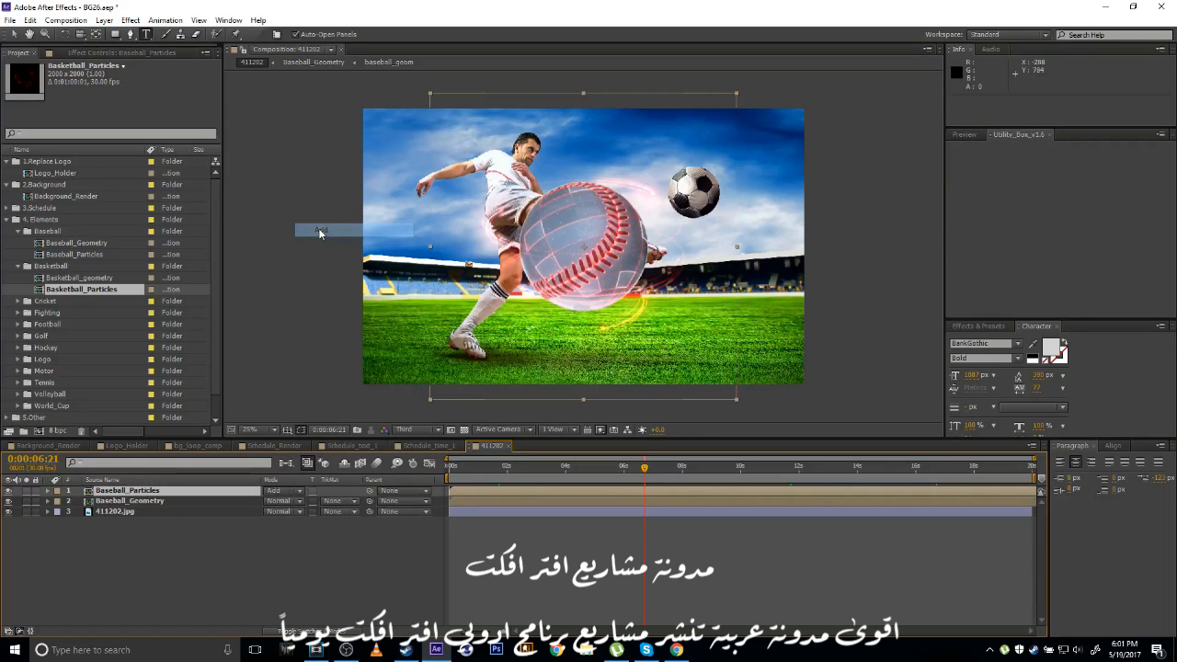
{"action": "left_click", "coordinate": [425, 430]}
{"action": "left_click", "coordinate": [423, 460]}
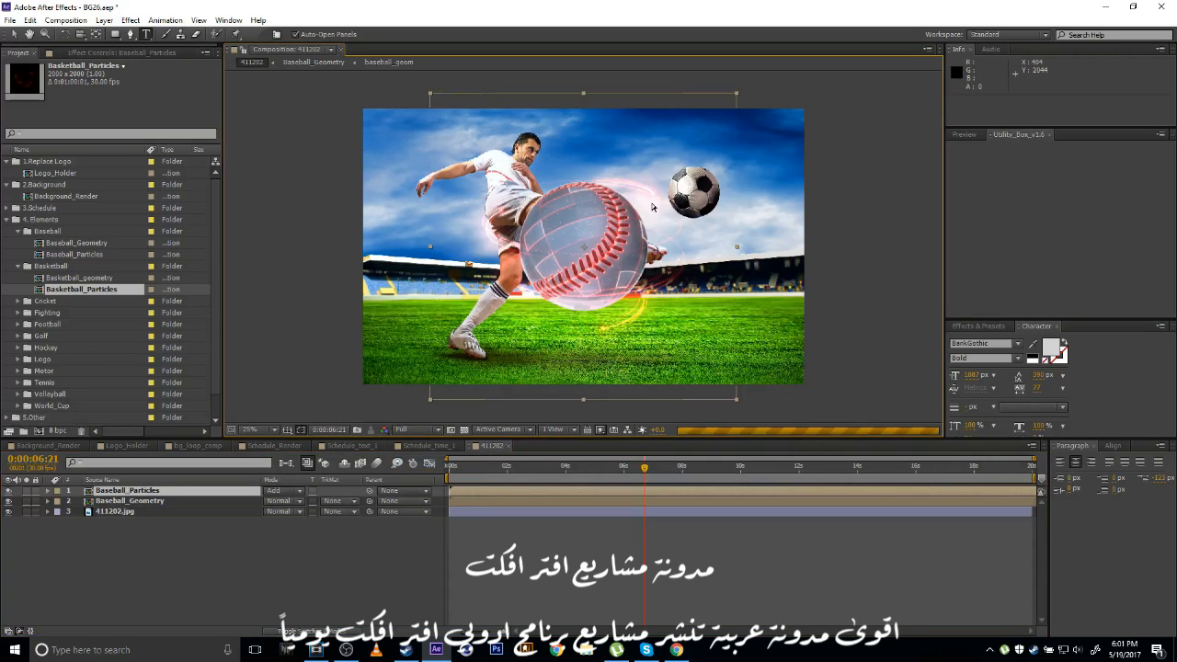
Enlarge the Baseball_Particles and Baseball_Geometry layers together slightly, and reveal their Rotation properties.
{"action": "left_click", "coordinate": [160, 499], "text": "shift"}
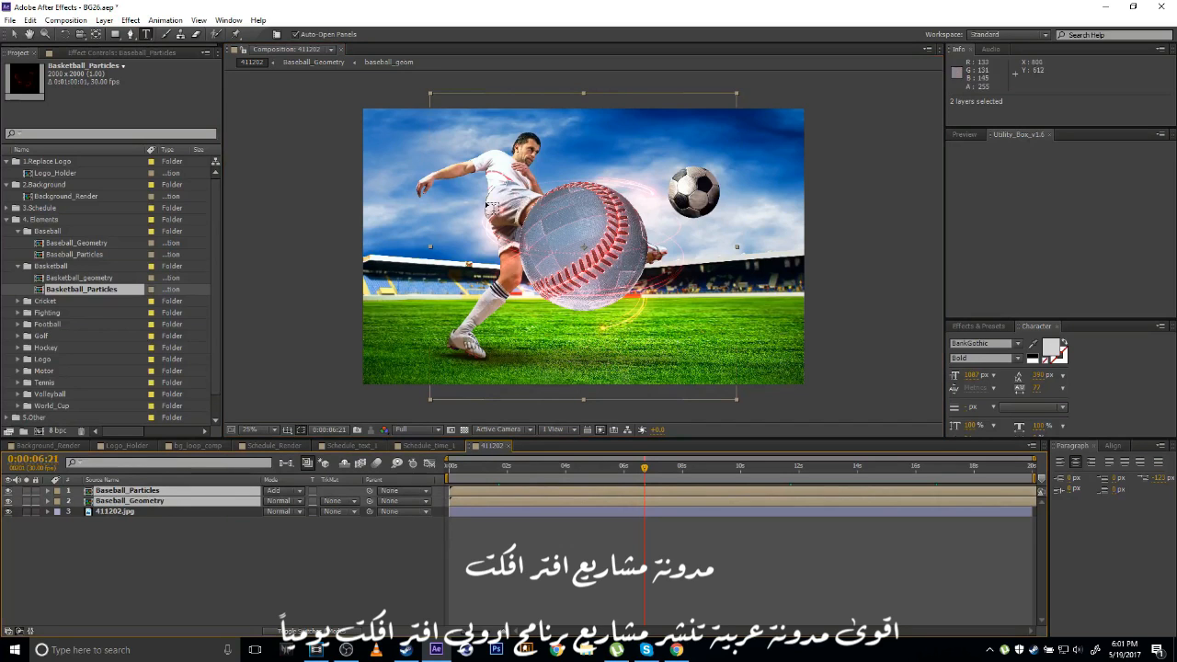
{"action": "key", "text": "s"}
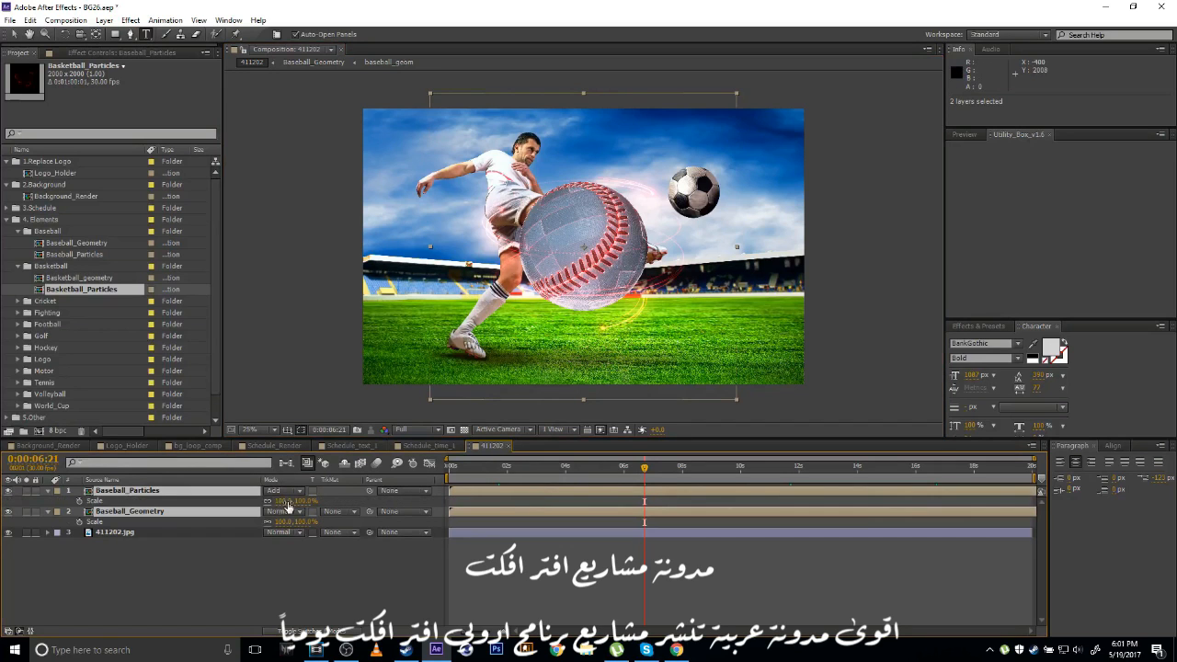
{"action": "left_click_drag", "start_coordinate": [290, 500], "coordinate": [260, 511]}
{"action": "key", "text": "ctrl+z"}
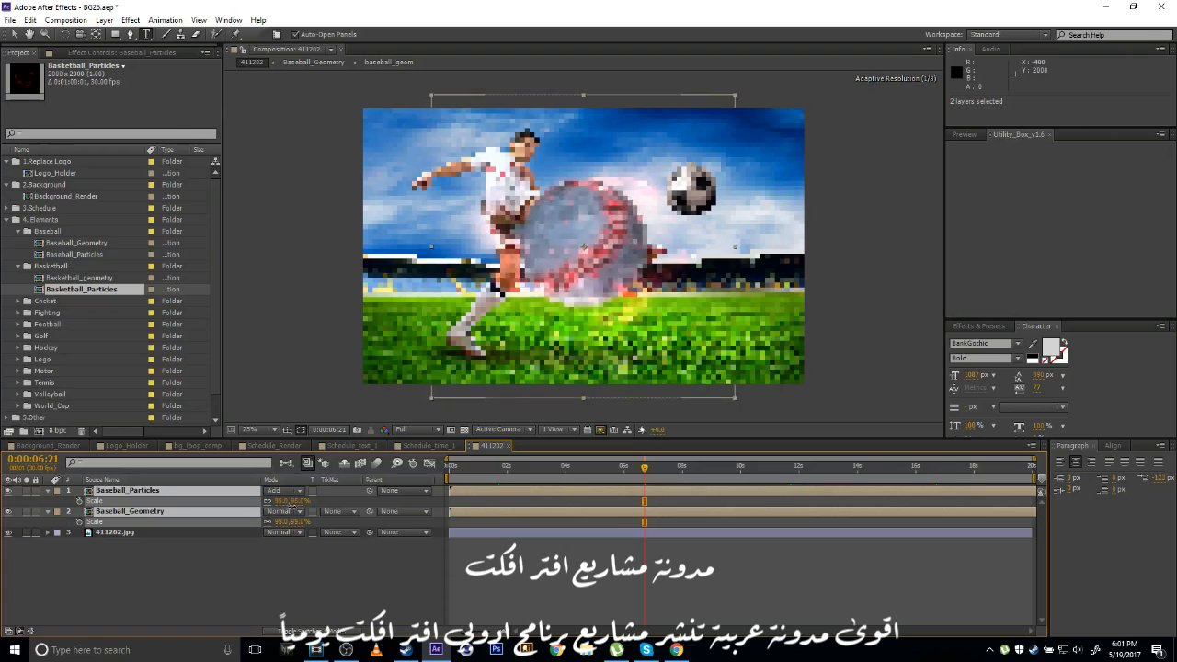
{"action": "key", "text": "r"}
{"action": "left_click", "coordinate": [349, 582]}
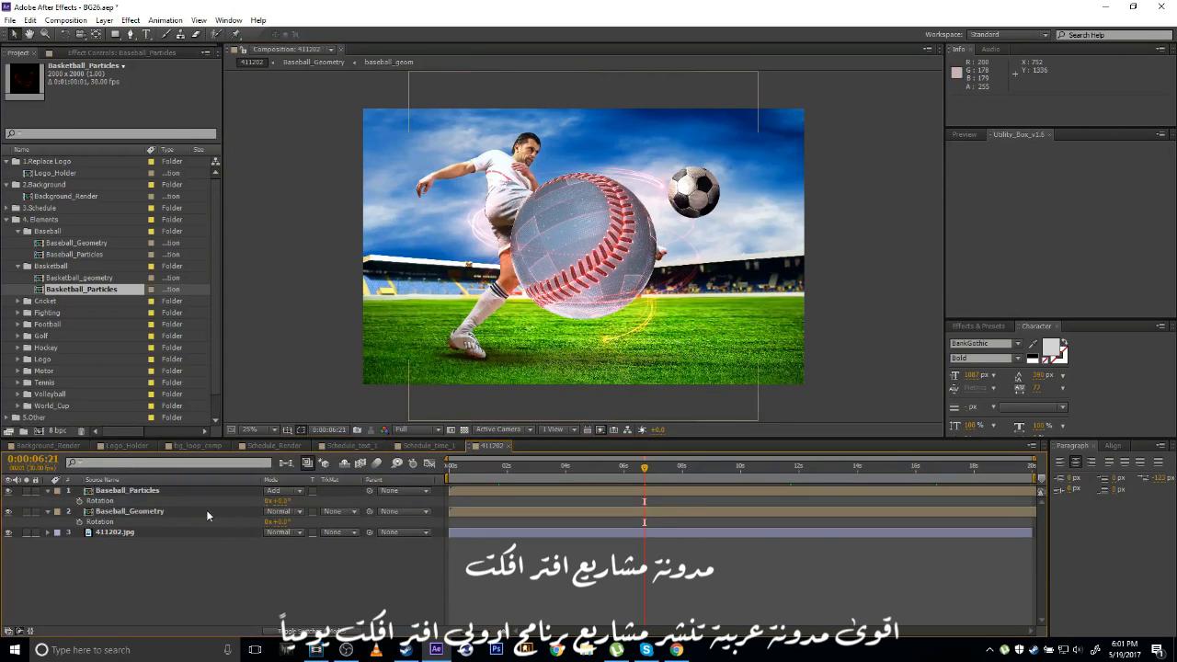
Open the Baseball_Geometry composition from its layer and show the effect controls of its Colors layer.
{"action": "left_click", "coordinate": [123, 511]}
{"action": "left_click", "coordinate": [131, 493]}
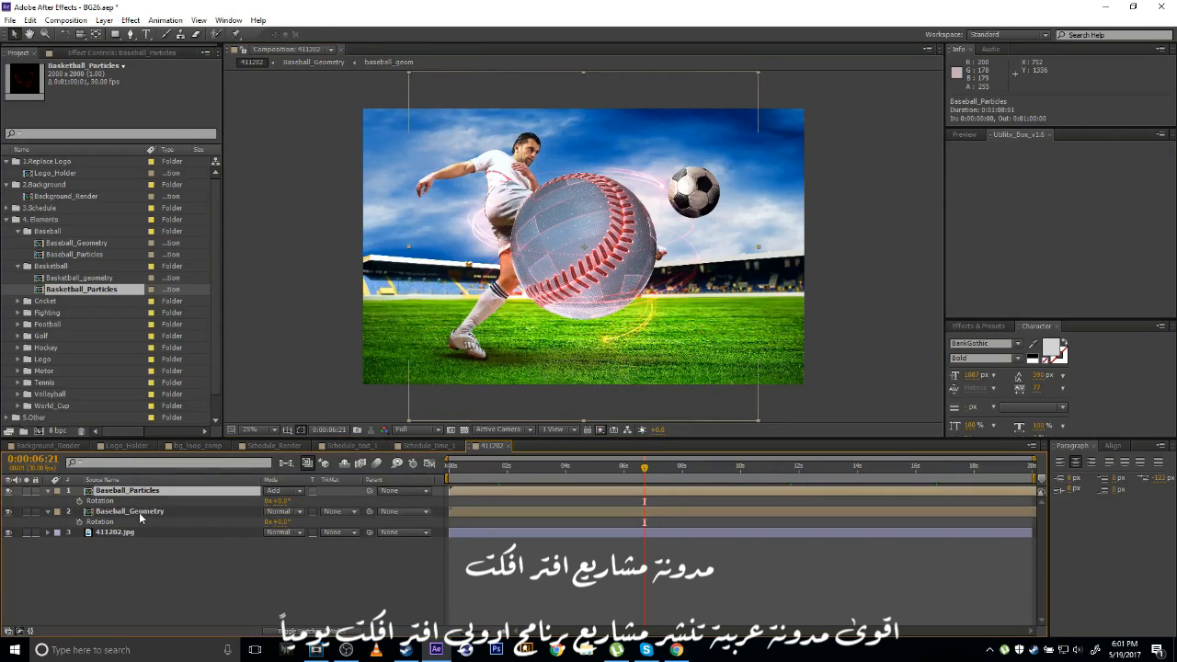
{"action": "left_click", "coordinate": [139, 513]}
{"action": "left_click", "coordinate": [155, 523]}
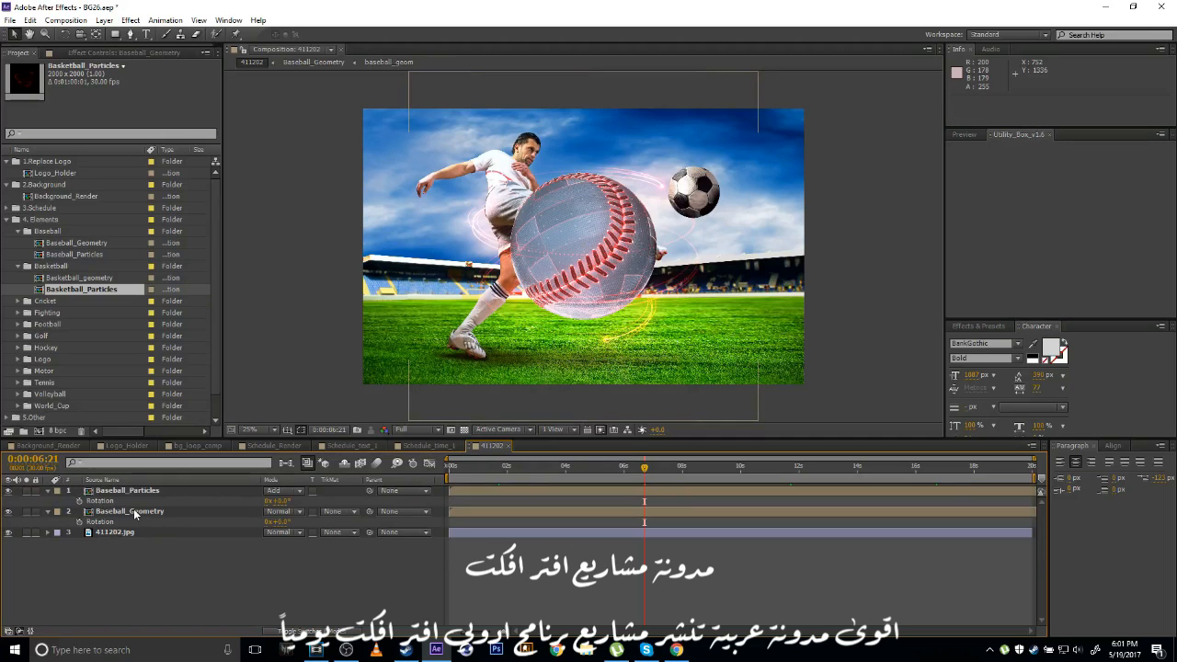
{"action": "double_click", "coordinate": [134, 512]}
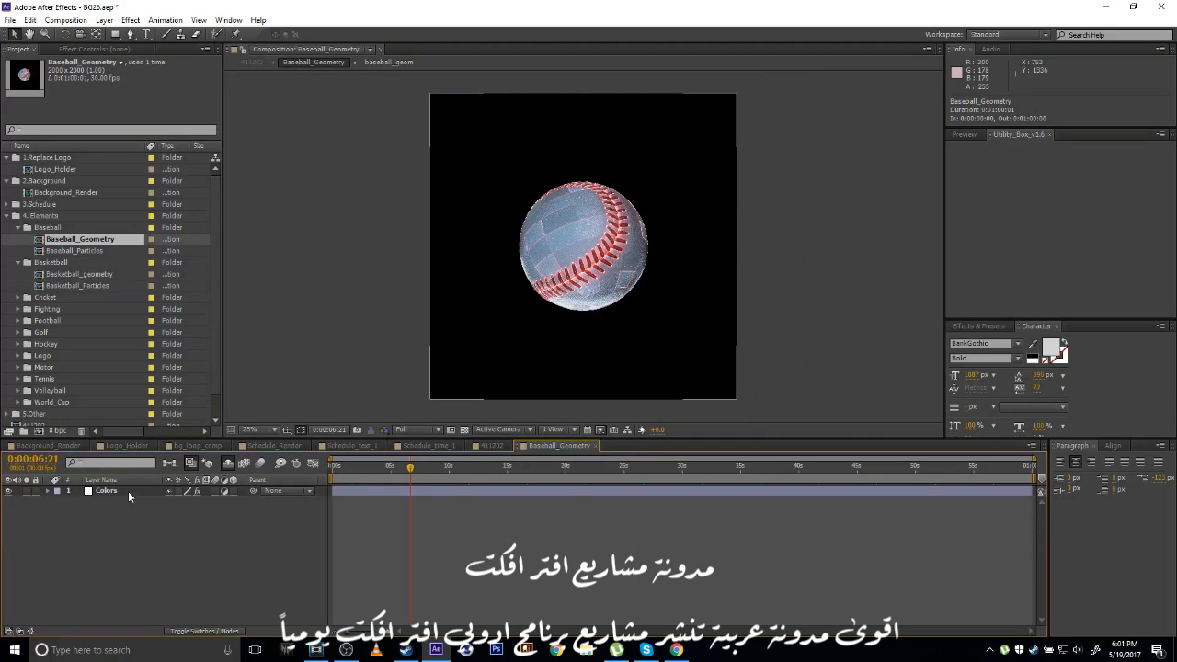
{"action": "left_click", "coordinate": [128, 492]}
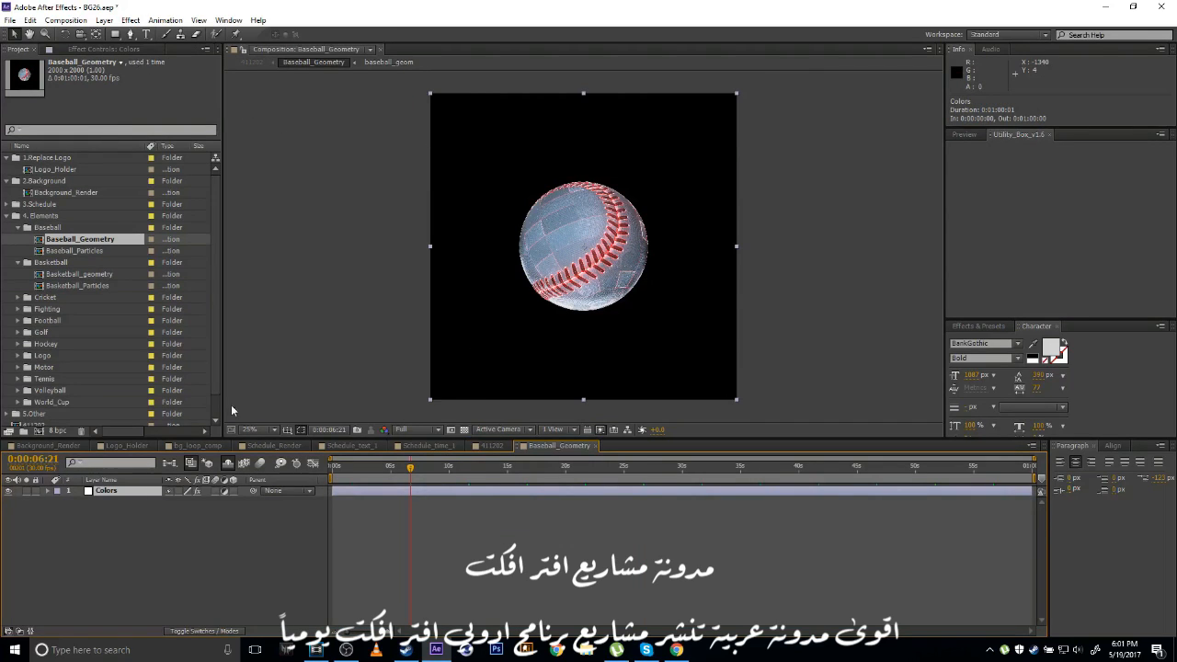
{"action": "left_click", "coordinate": [82, 48]}
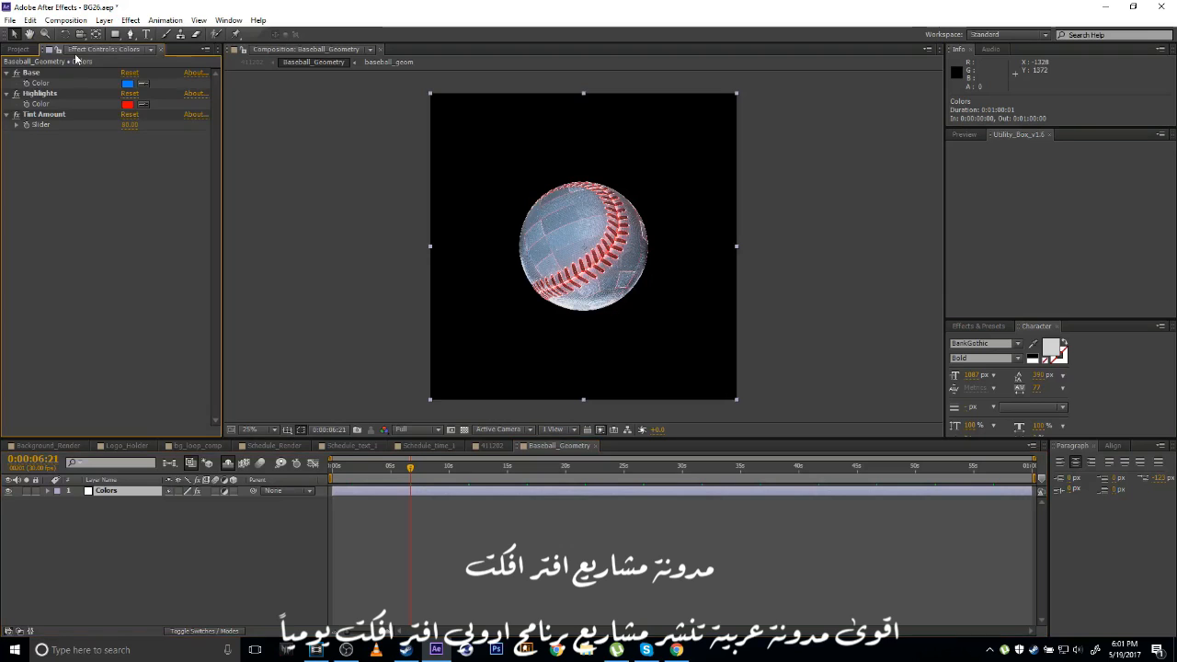
Try a different Base color on the Colors layer and inspect its Highlights color.
{"action": "left_click", "coordinate": [128, 83]}
{"action": "mouse_move", "coordinate": [1009, 230]}
{"action": "left_mouse_down"}
{"action": "mouse_move", "coordinate": [1009, 280]}
{"action": "mouse_move", "coordinate": [1009, 232]}
{"action": "mouse_move", "coordinate": [1012, 276]}
{"action": "mouse_move", "coordinate": [1023, 247]}
{"action": "left_mouse_up"}
{"action": "left_click", "coordinate": [1114, 192]}
{"action": "left_click", "coordinate": [128, 105]}
{"action": "left_click", "coordinate": [1113, 192]}
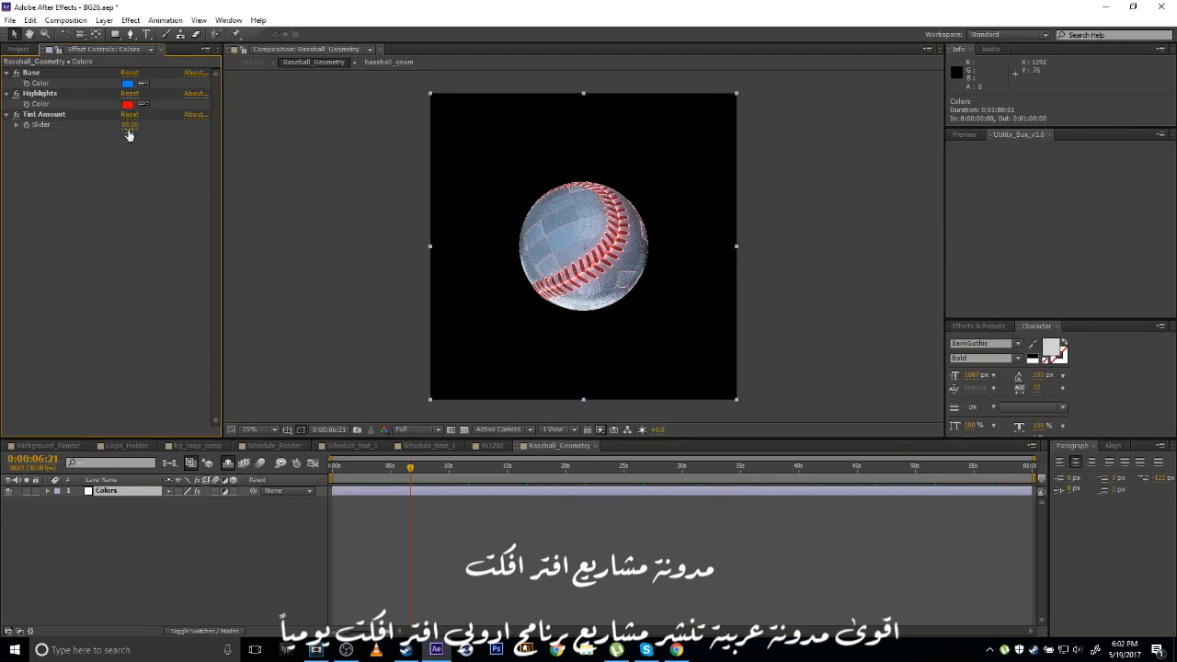
Try a higher Tint Amount on the Colors layer of Baseball_Geometry and undo the change.
{"action": "left_click_drag", "start_coordinate": [130, 126], "coordinate": [128, 130]}
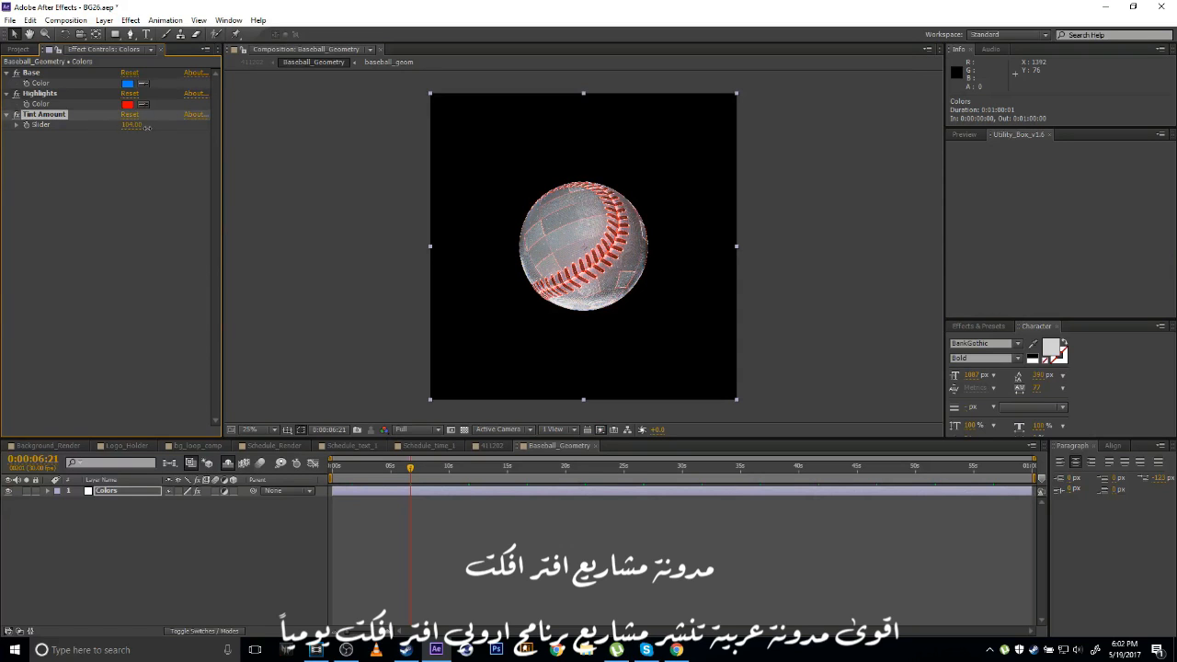
{"action": "key", "text": "ctrl+z"}
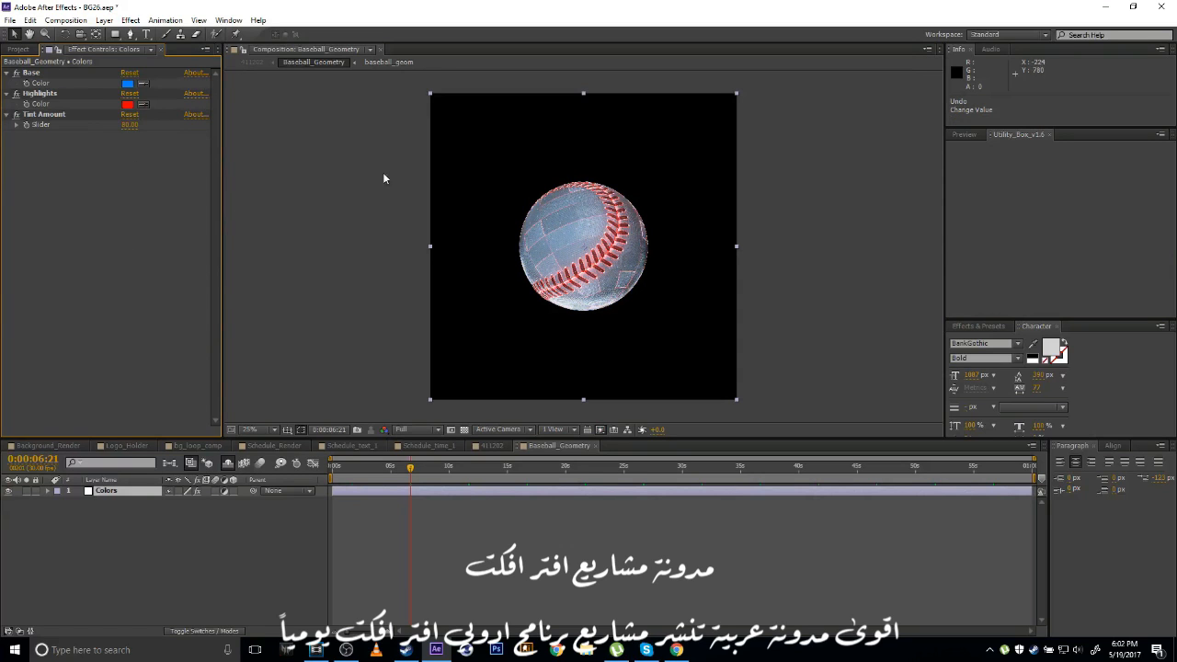
Open Baseball_Particles from the 411202 composition, change its Color layer's color to green and return to 411202.
{"action": "left_click", "coordinate": [479, 446]}
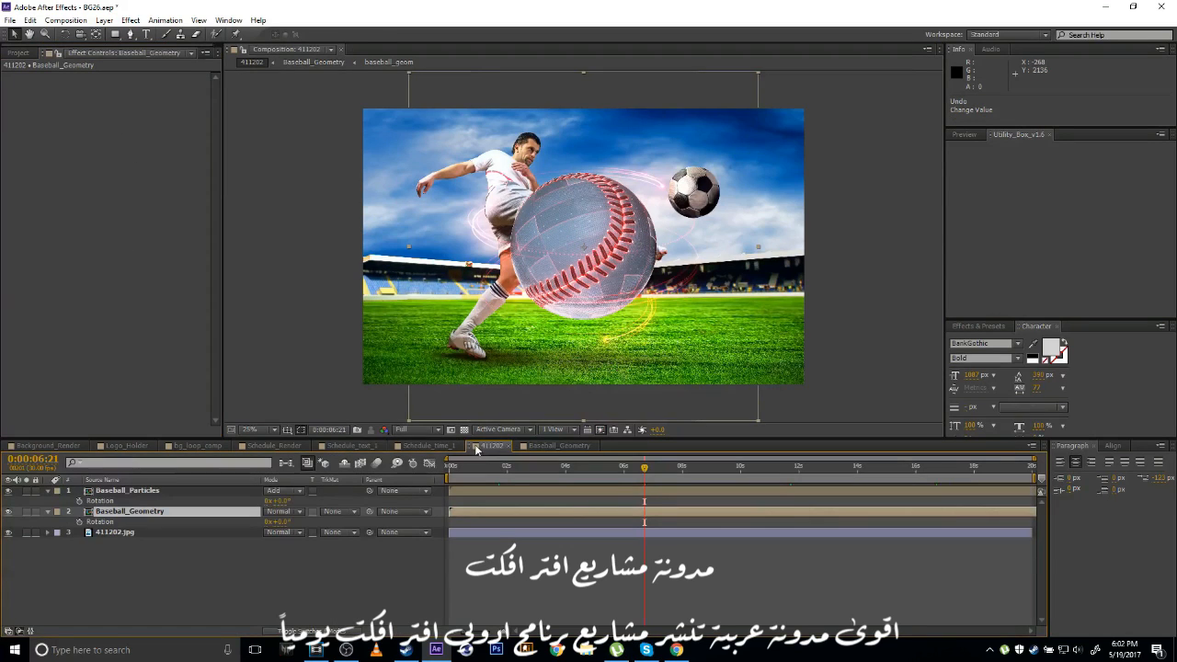
{"action": "double_click", "coordinate": [148, 489]}
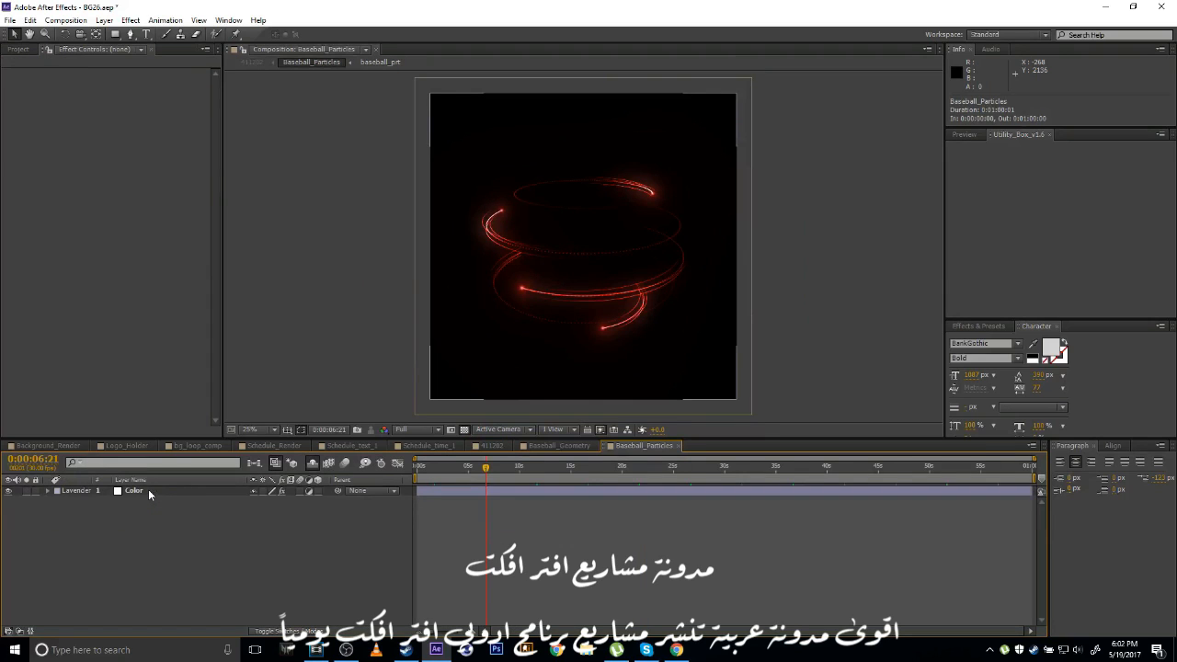
{"action": "left_click", "coordinate": [148, 489]}
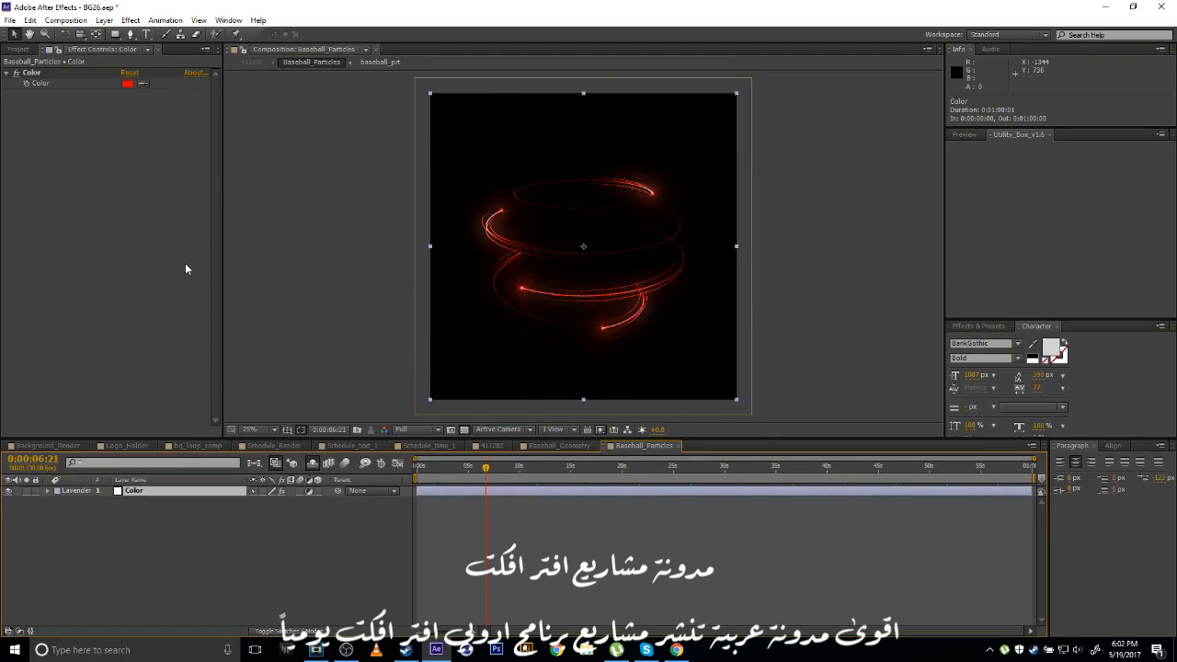
{"action": "left_click", "coordinate": [128, 84]}
{"action": "left_click", "coordinate": [1018, 249]}
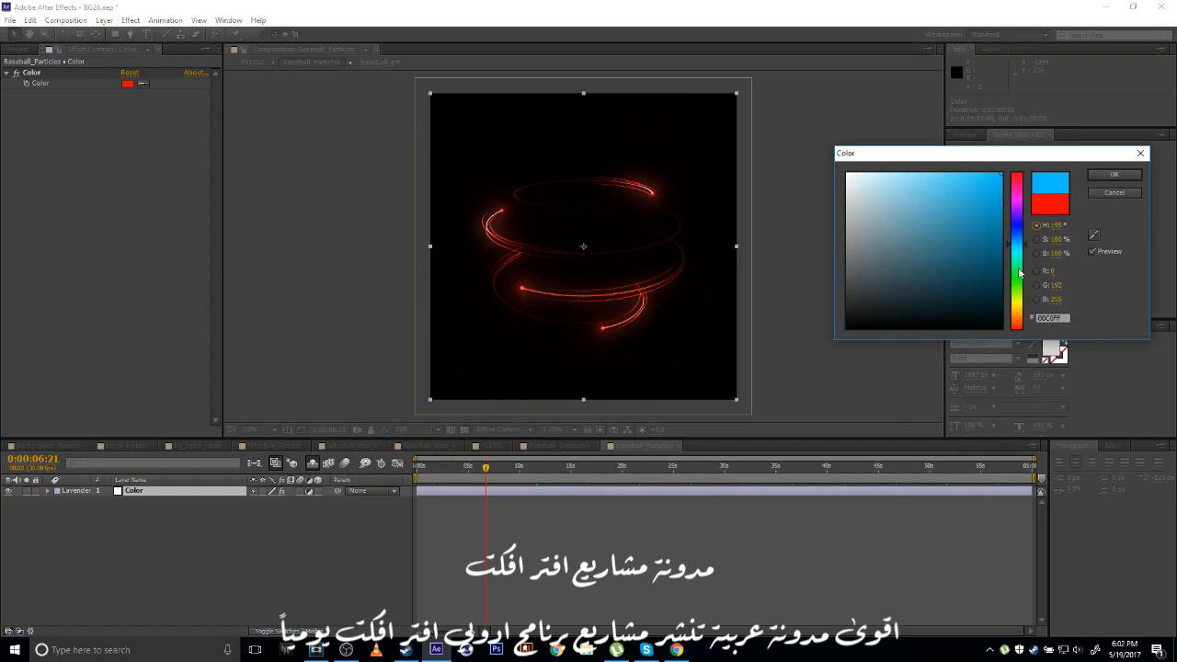
{"action": "left_click", "coordinate": [1017, 293]}
{"action": "left_click", "coordinate": [1113, 175]}
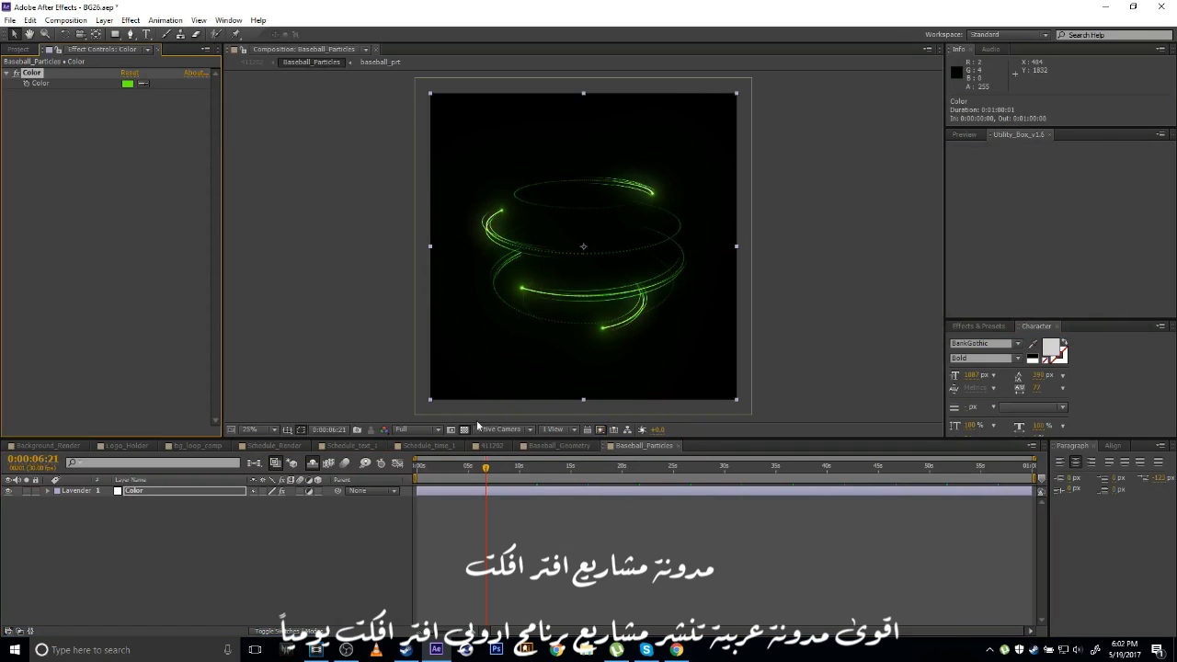
{"action": "left_click", "coordinate": [488, 446]}
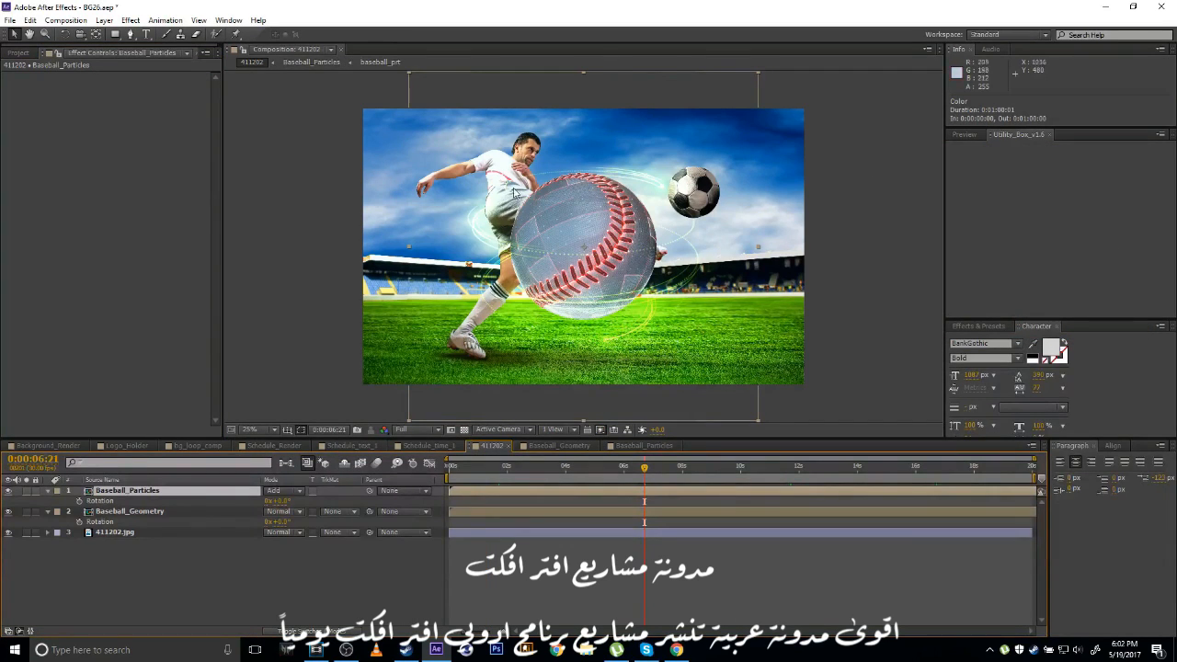
Open the Basketball_geometry composition from the Basketball folder under 4. Elements in the project.
{"action": "left_click", "coordinate": [18, 52]}
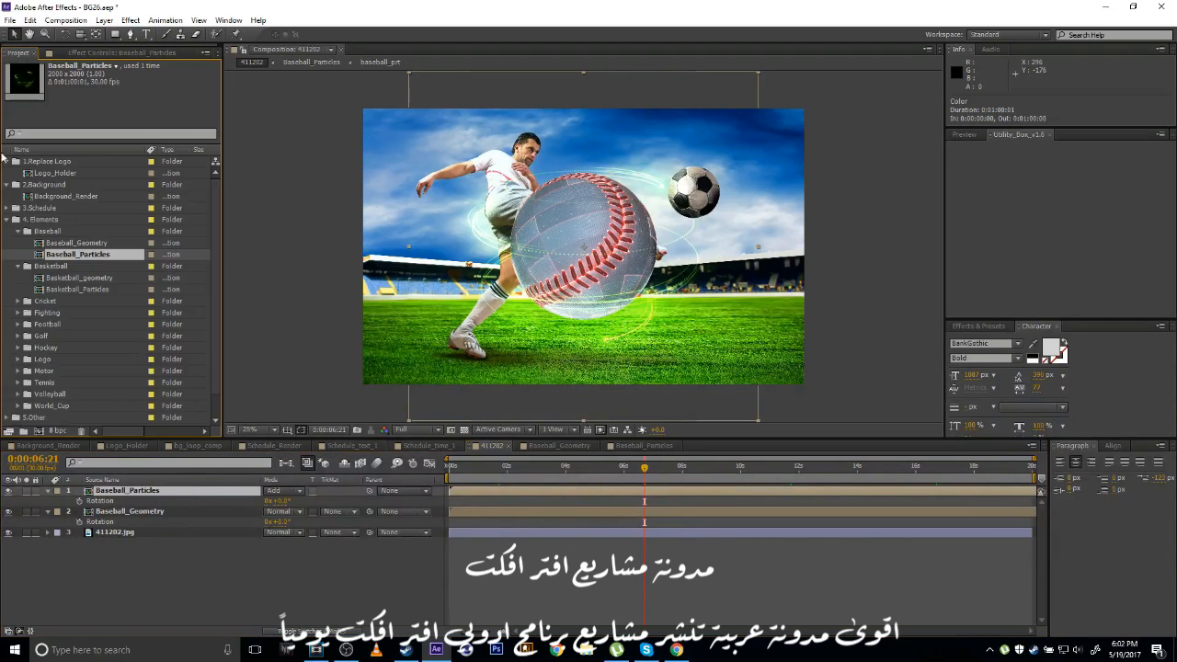
{"action": "left_click", "coordinate": [11, 255]}
{"action": "scroll", "coordinate": [60, 303], "scroll_direction": "down", "scroll_amount": 1}
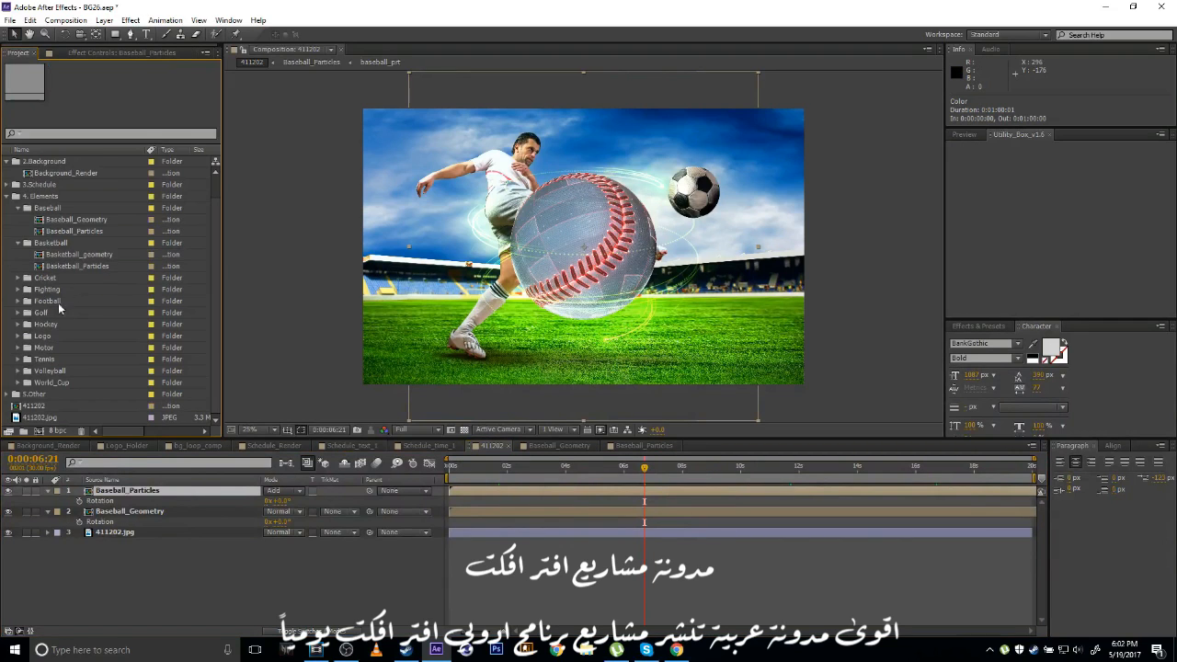
{"action": "left_click", "coordinate": [79, 255]}
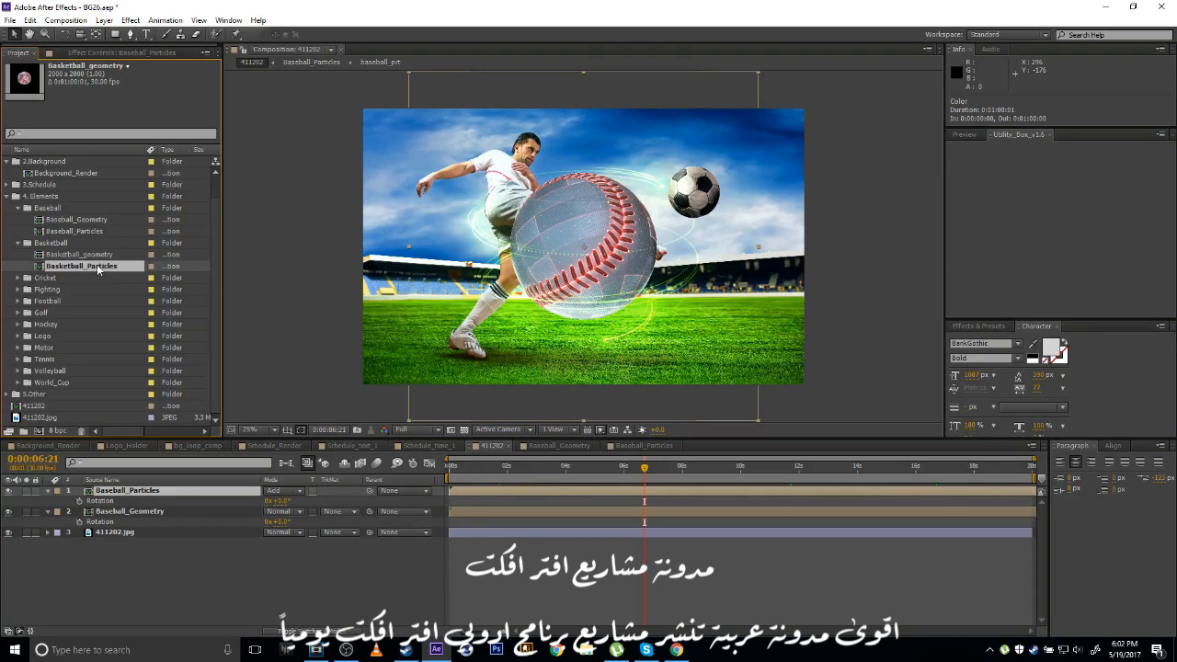
{"action": "double_click", "coordinate": [93, 258]}
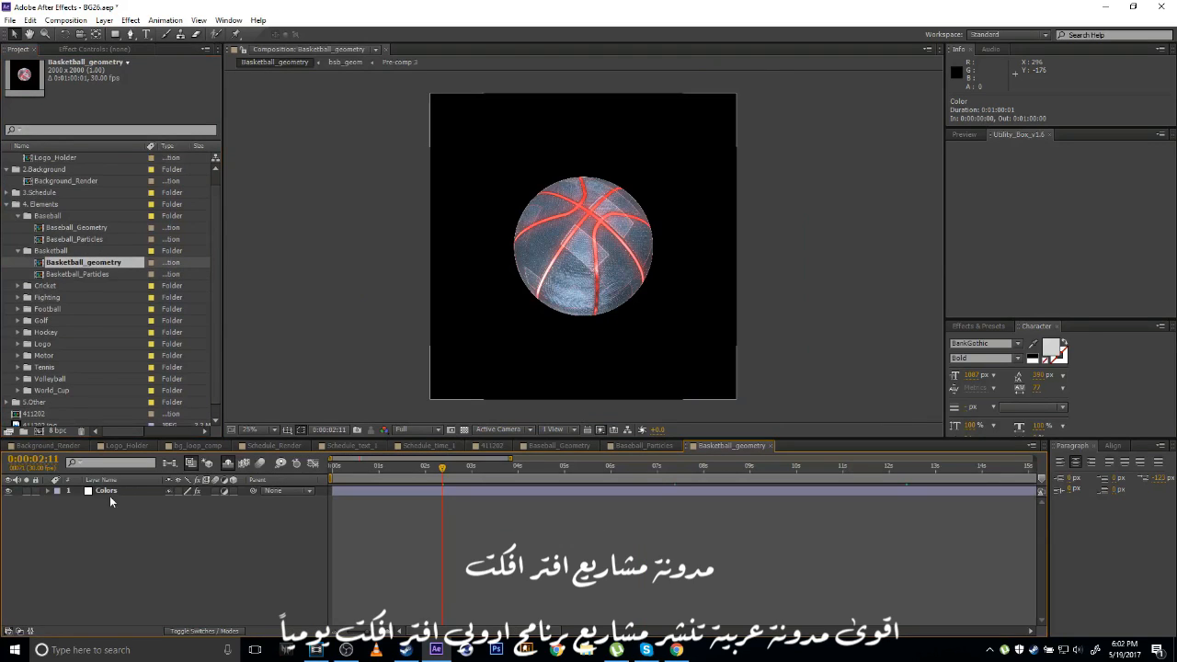
{"action": "left_click", "coordinate": [25, 279]}
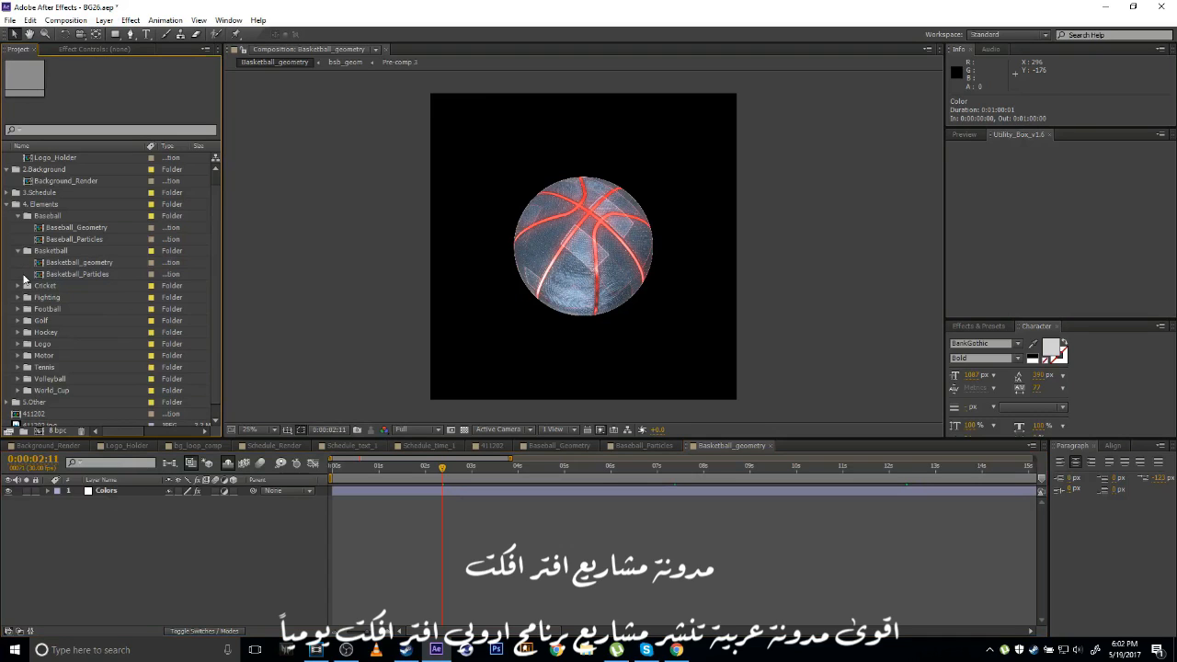
{"action": "mouse_move", "coordinate": [80, 264]}
{"action": "left_mouse_down"}
{"action": "mouse_move", "coordinate": [100, 331]}
{"action": "mouse_move", "coordinate": [91, 265]}
{"action": "left_mouse_up"}
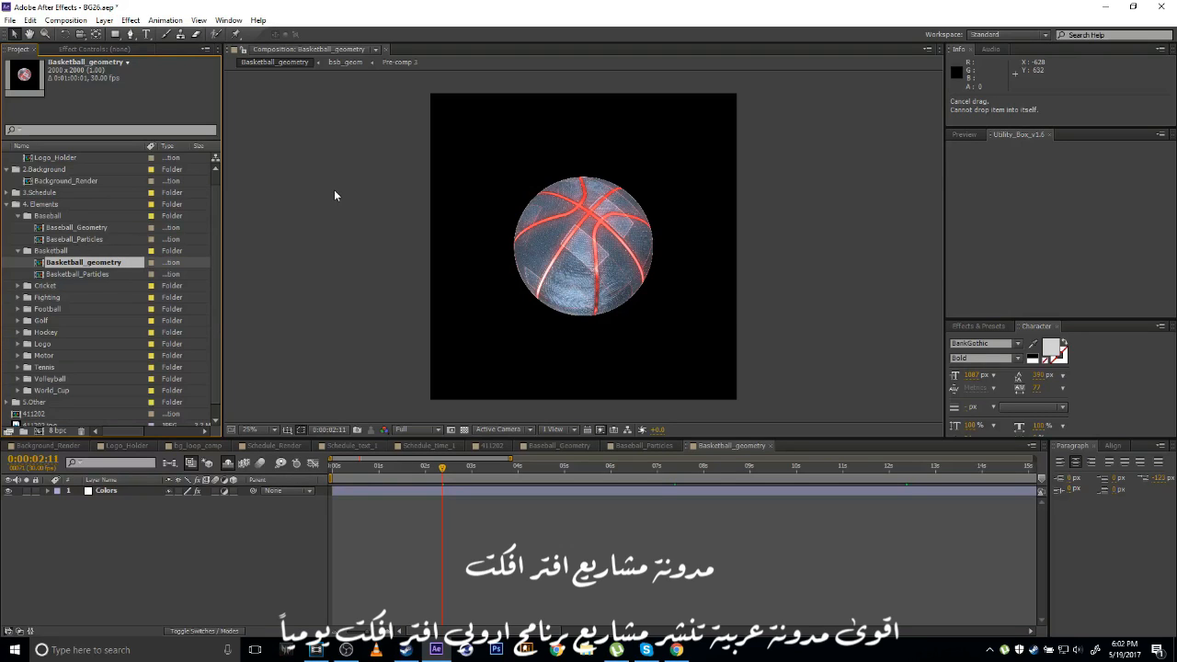
Collapse the Basketball, Baseball and 4. Elements folders in the project.
{"action": "left_click", "coordinate": [18, 250]}
{"action": "left_click", "coordinate": [17, 228]}
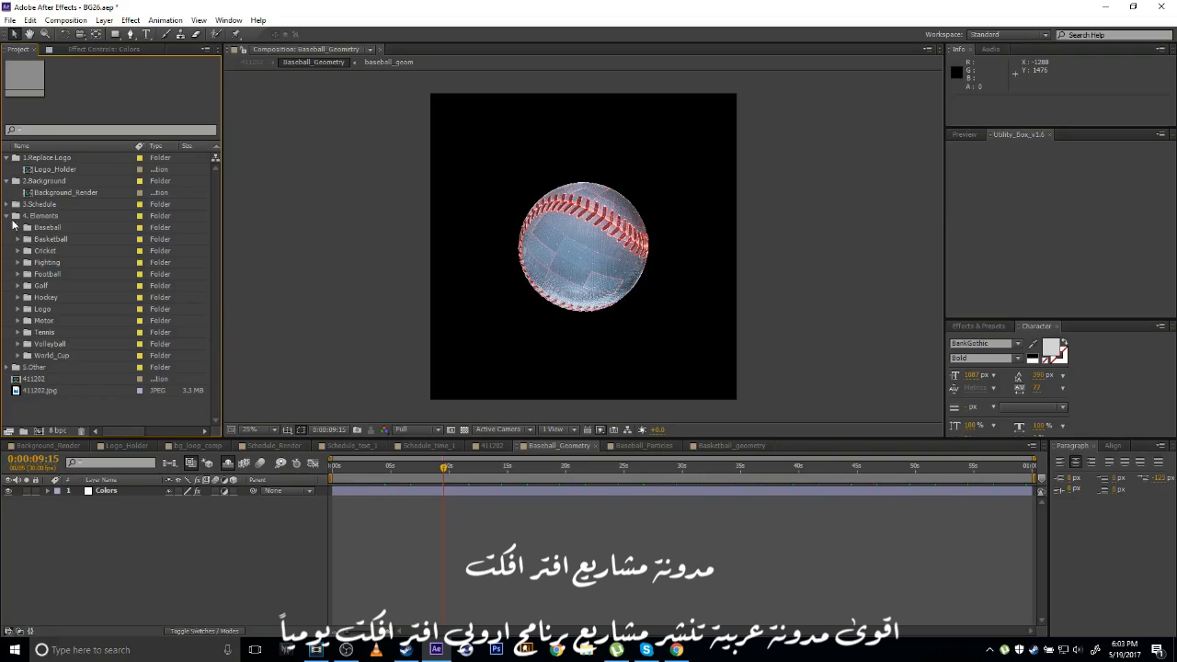
{"action": "left_click", "coordinate": [8, 216]}
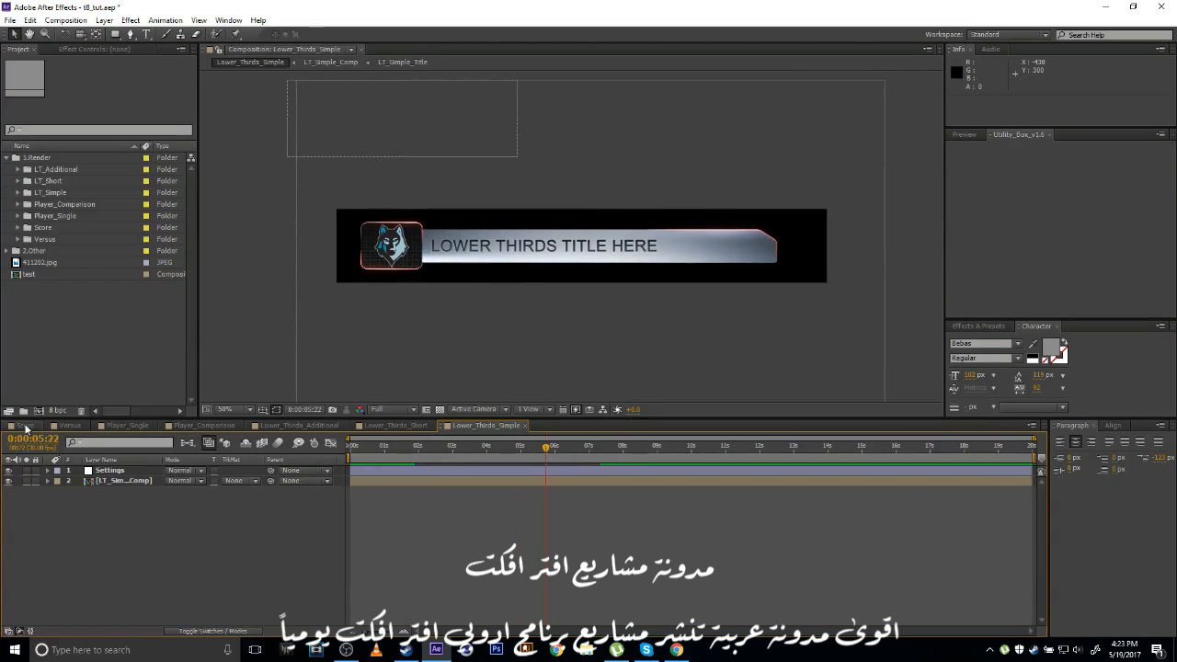
Look through the Versus, Player_Single, Player_Comparison and three Lower_Thirds compositions of the t8_tut.aep project.
{"action": "left_click", "coordinate": [69, 426]}
{"action": "left_click", "coordinate": [127, 426]}
{"action": "left_click", "coordinate": [204, 426]}
{"action": "left_click", "coordinate": [303, 427]}
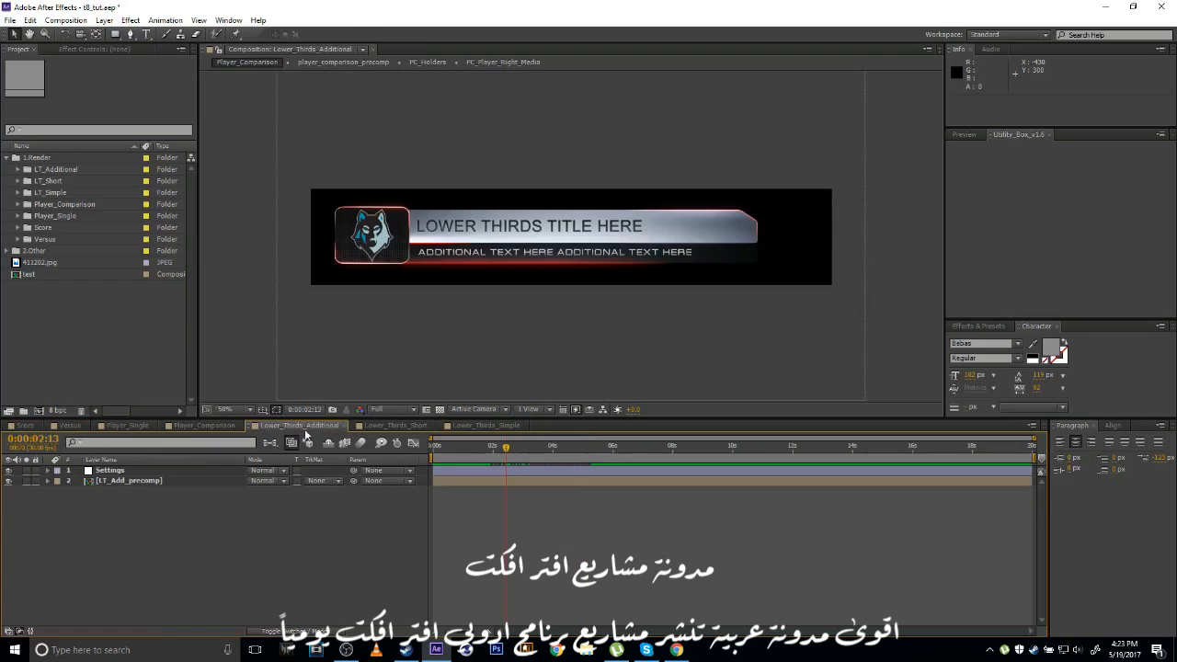
{"action": "left_click", "coordinate": [395, 426]}
{"action": "left_click", "coordinate": [481, 425]}
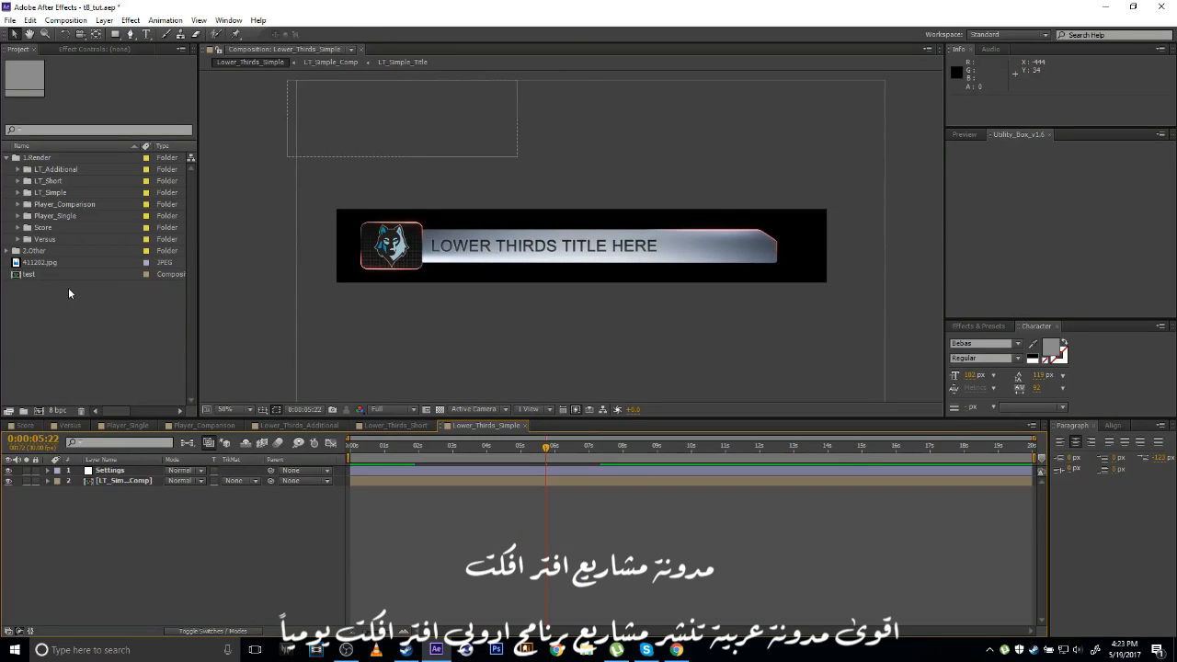
Open the Lower_Thirds_Additional composition from LT_Additional's Render folder, move the playhead to 0:00:03:17 and select the Settings layer.
{"action": "left_click", "coordinate": [18, 170]}
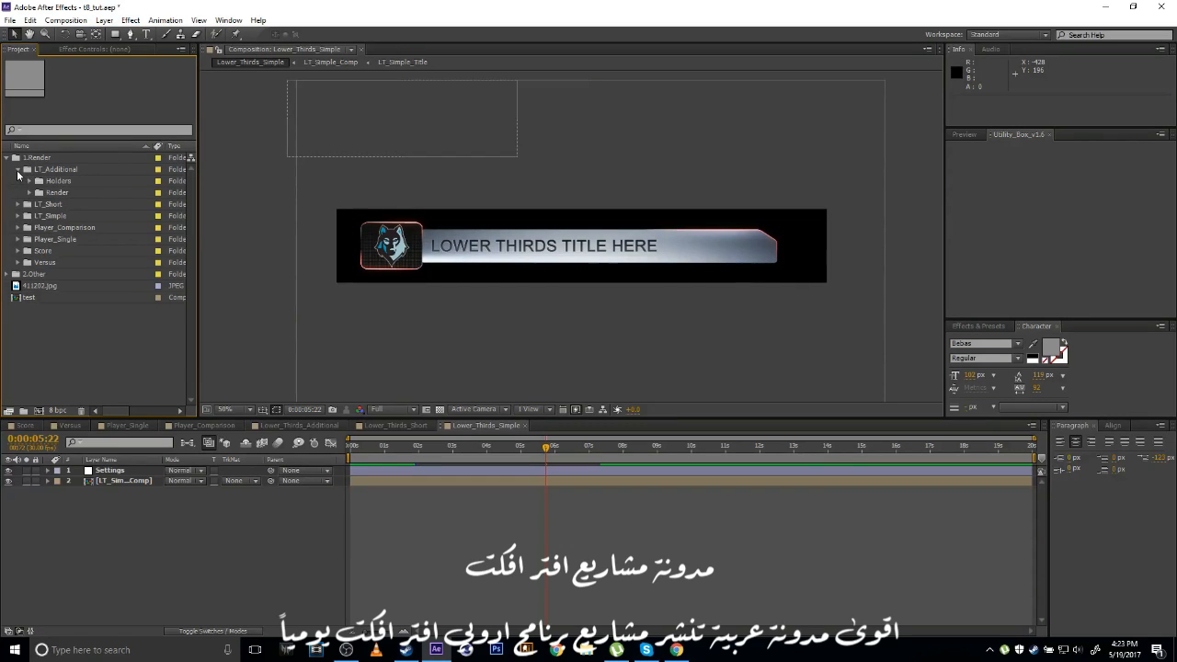
{"action": "left_click", "coordinate": [61, 181]}
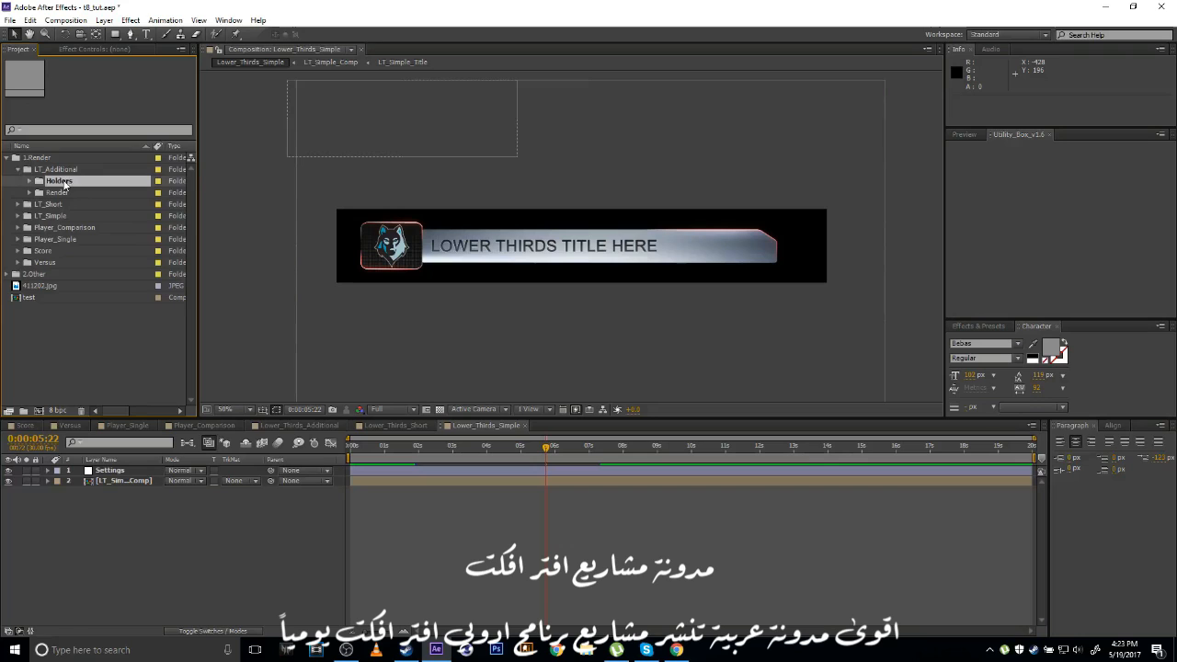
{"action": "left_click", "coordinate": [66, 191]}
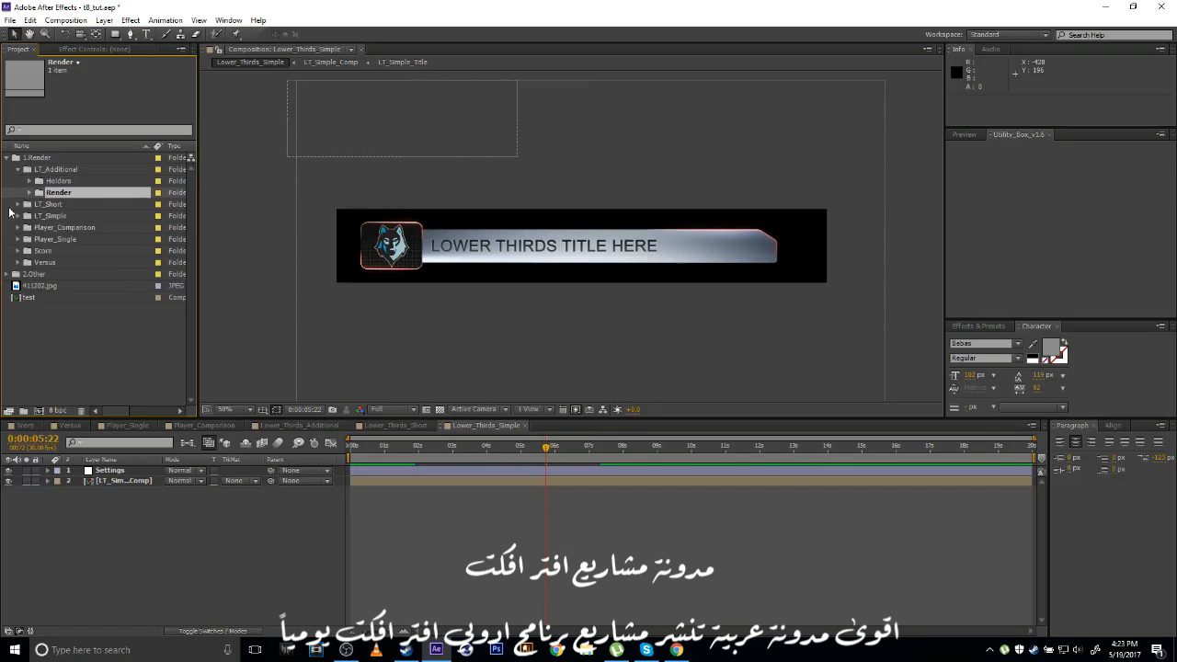
{"action": "left_click", "coordinate": [30, 193]}
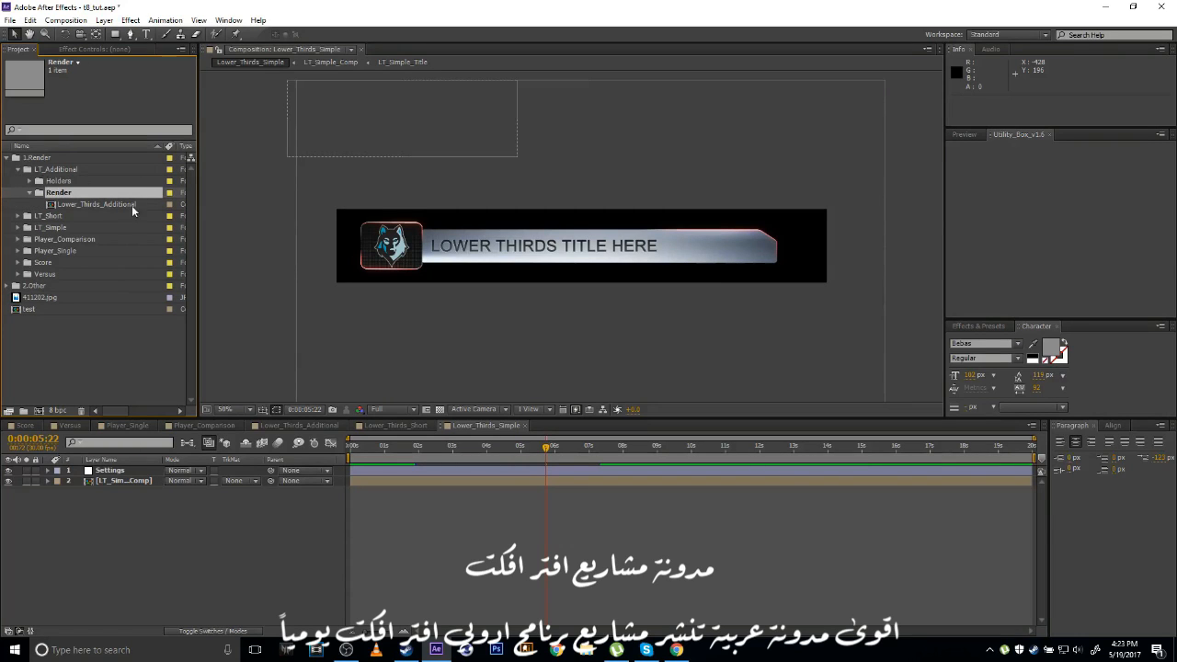
{"action": "double_click", "coordinate": [78, 204]}
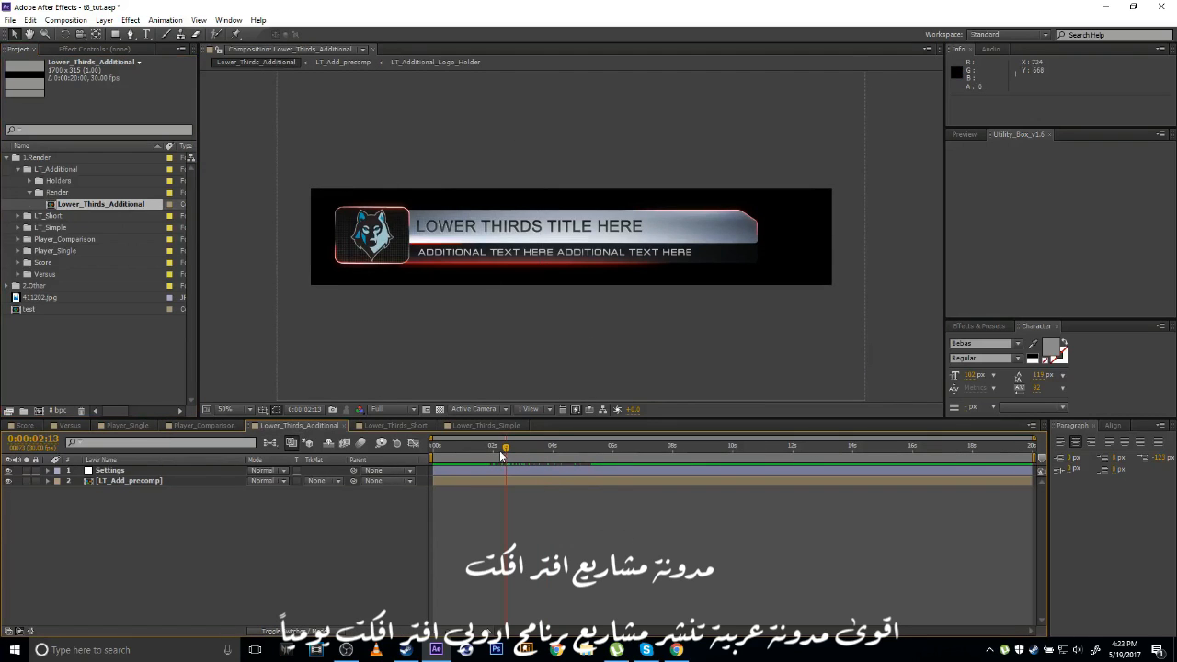
{"action": "left_click_drag", "start_coordinate": [501, 455], "coordinate": [541, 457]}
{"action": "left_click", "coordinate": [110, 472]}
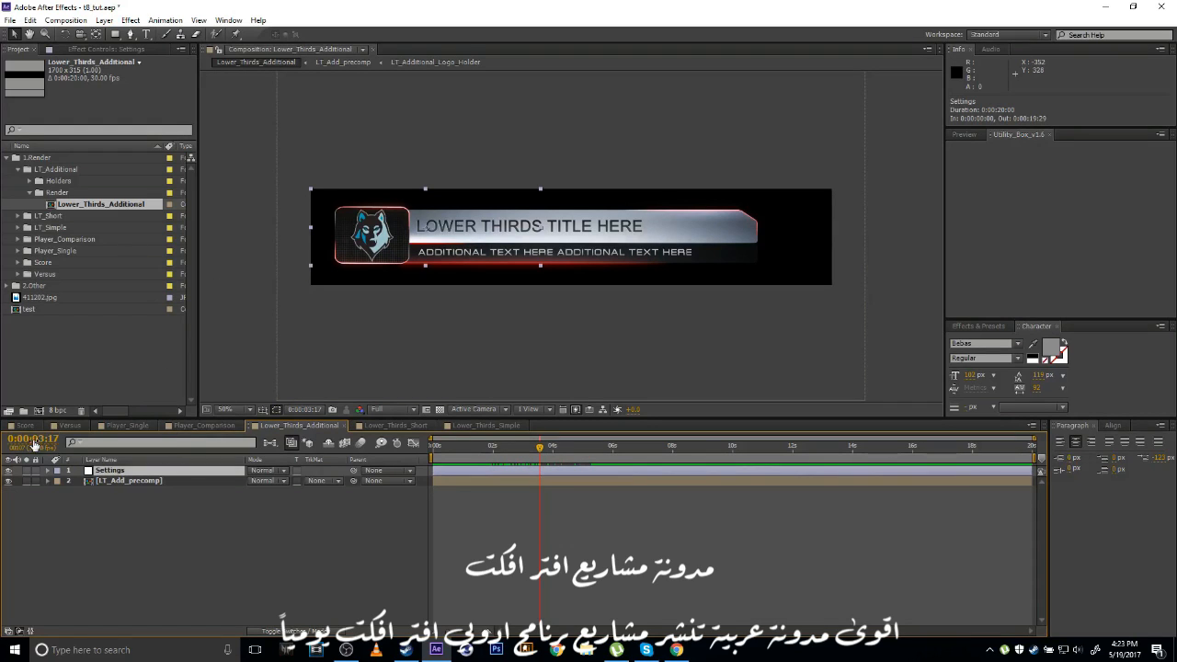
Check the Settings layer in the Score, Versus, Player_Single and Player_Comparison compositions and return to Lower_Thirds_Additional.
{"action": "left_click", "coordinate": [25, 425]}
{"action": "left_click", "coordinate": [69, 425]}
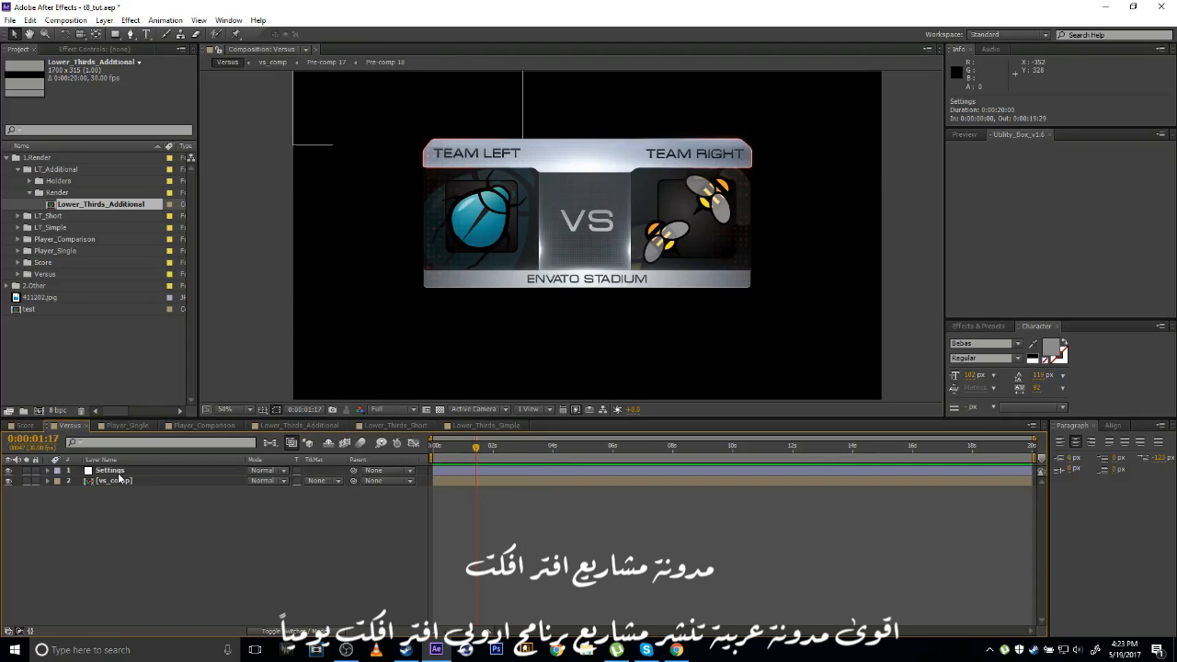
{"action": "left_click", "coordinate": [115, 470]}
{"action": "left_click", "coordinate": [129, 425]}
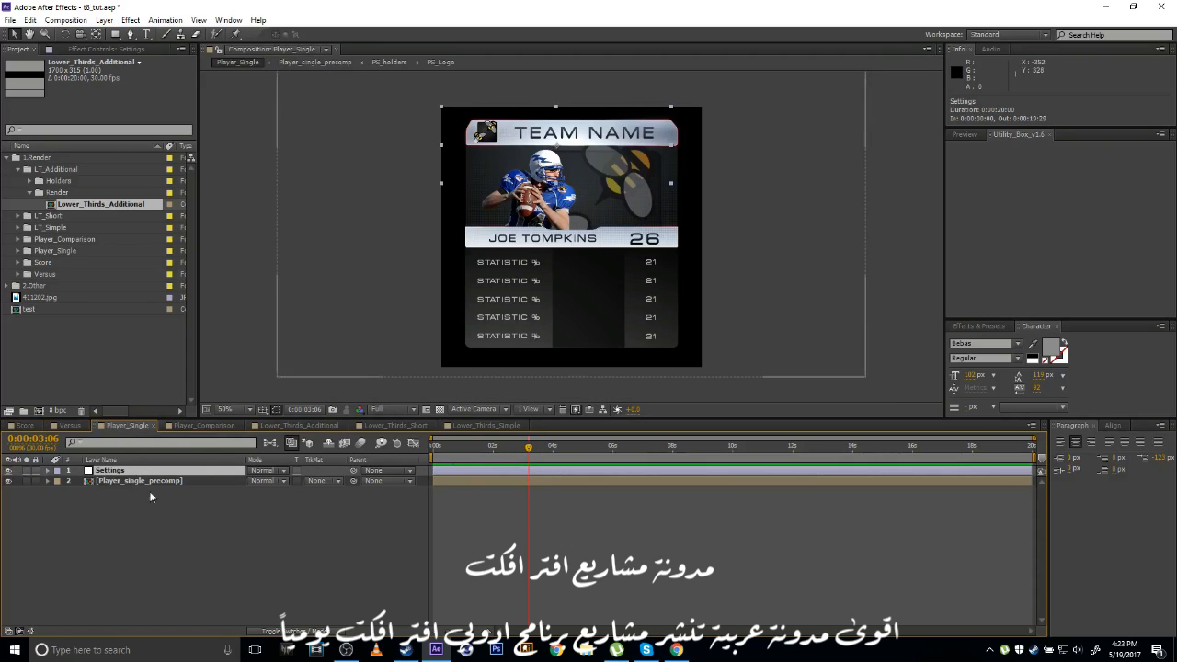
{"action": "left_click", "coordinate": [204, 425]}
{"action": "left_click", "coordinate": [279, 425]}
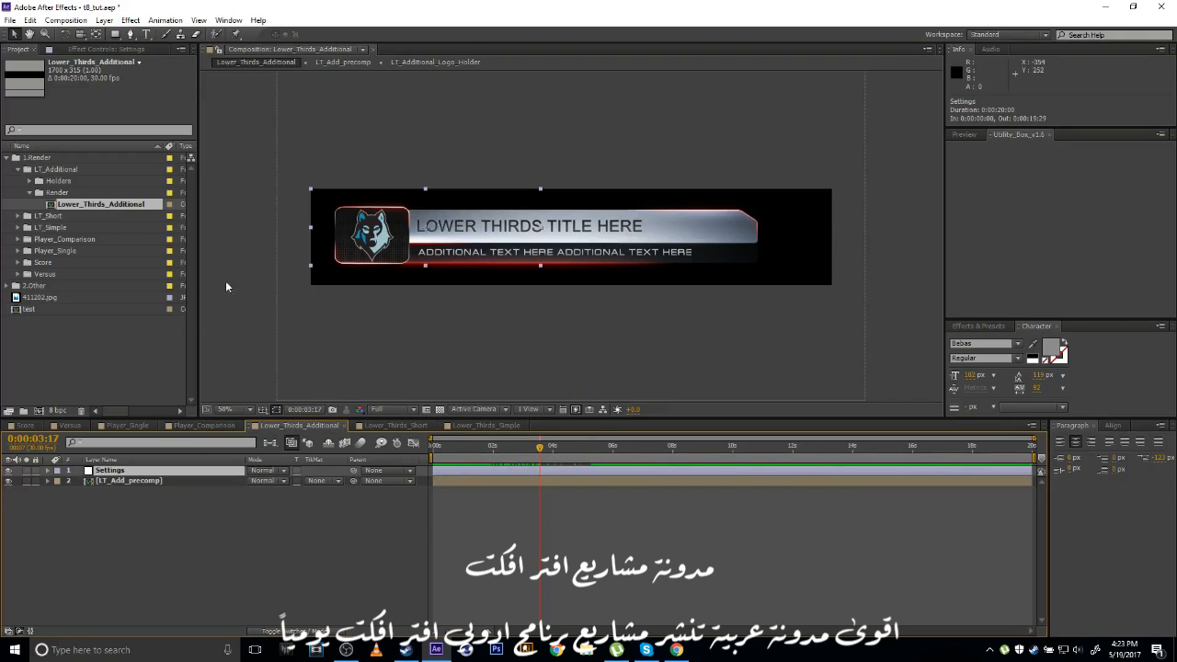
Show the effect controls of the Settings layer in Lower_Thirds_Additional and select its Transition effect.
{"action": "left_click", "coordinate": [48, 470]}
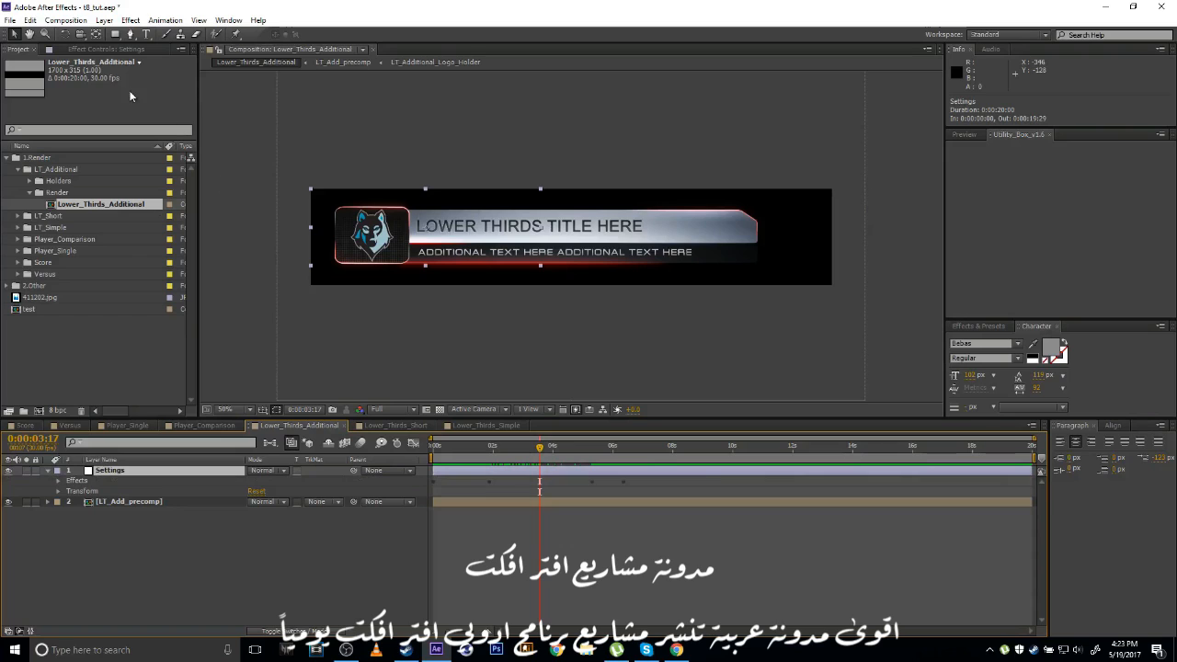
{"action": "left_click", "coordinate": [69, 51]}
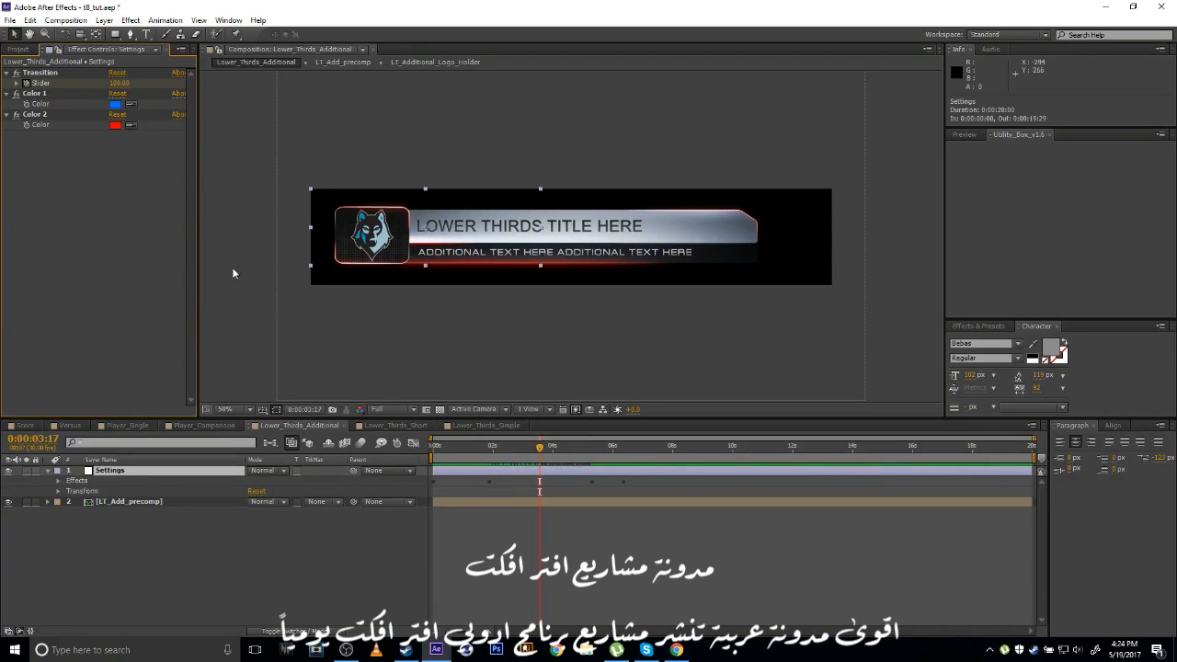
{"action": "left_click_drag", "start_coordinate": [416, 263], "coordinate": [416, 269]}
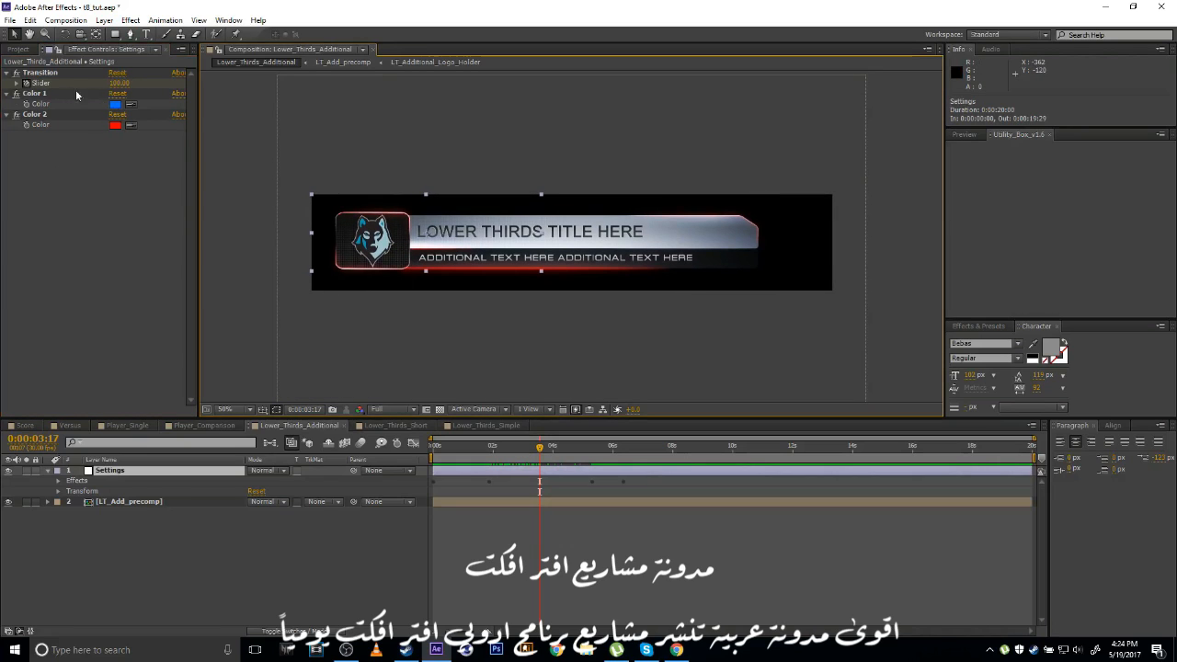
{"action": "left_click", "coordinate": [39, 73]}
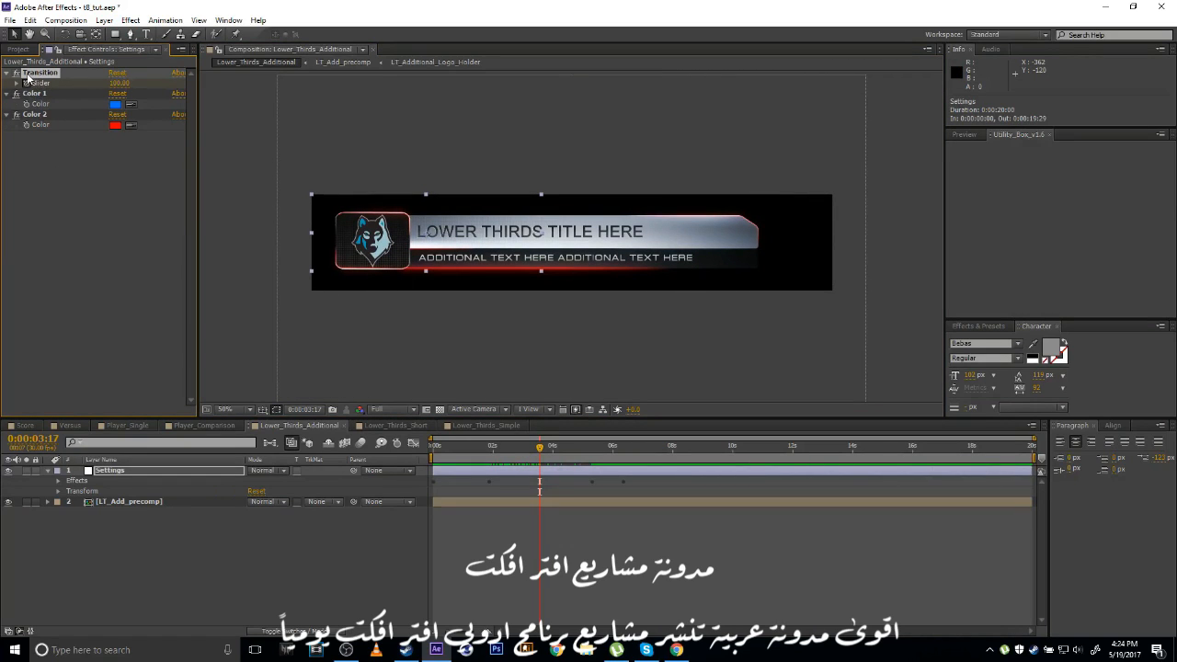
Reveal the keyframes of the Settings layer's Transition slider, scrub through the opening animation and place the playhead at 0:00:01:00.
{"action": "left_click", "coordinate": [114, 474]}
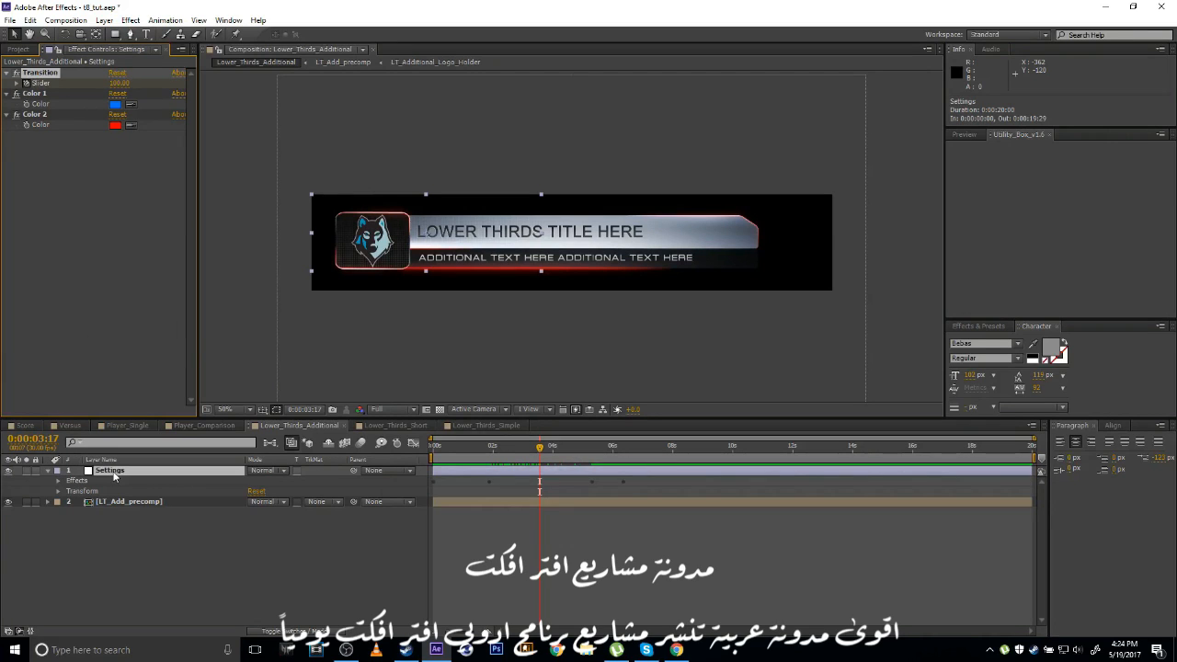
{"action": "key", "text": "u"}
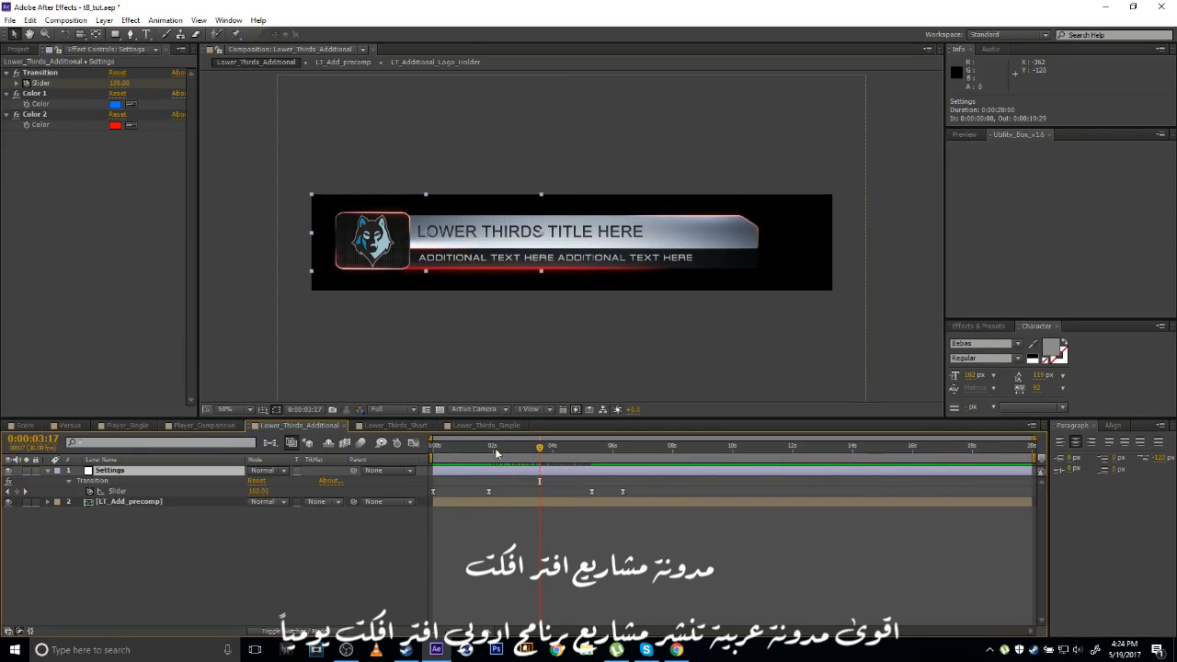
{"action": "left_click_drag", "start_coordinate": [495, 448], "coordinate": [546, 459]}
{"action": "left_click_drag", "start_coordinate": [468, 458], "coordinate": [543, 461]}
{"action": "left_click", "coordinate": [464, 451]}
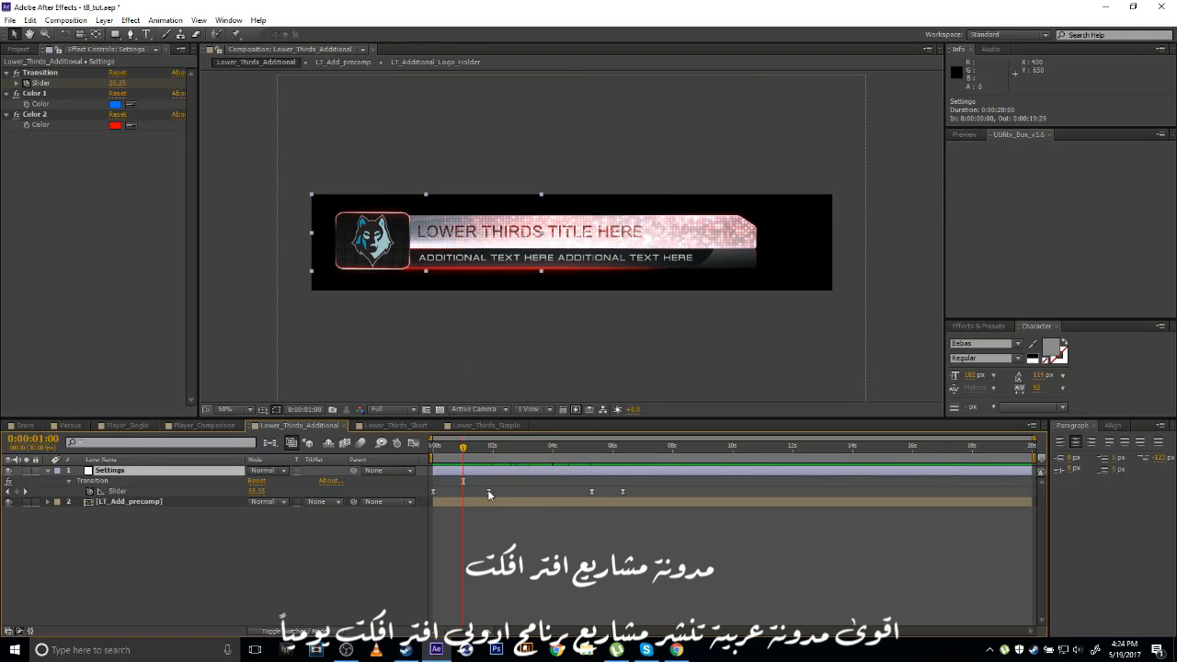
Move the second Transition keyframe earlier to about 0:00:01:00, scrub through the faster intro to 0:00:04:26 and deselect everything.
{"action": "left_click_drag", "start_coordinate": [489, 494], "coordinate": [465, 497]}
{"action": "left_click_drag", "start_coordinate": [457, 455], "coordinate": [578, 451]}
{"action": "key", "text": "F2"}
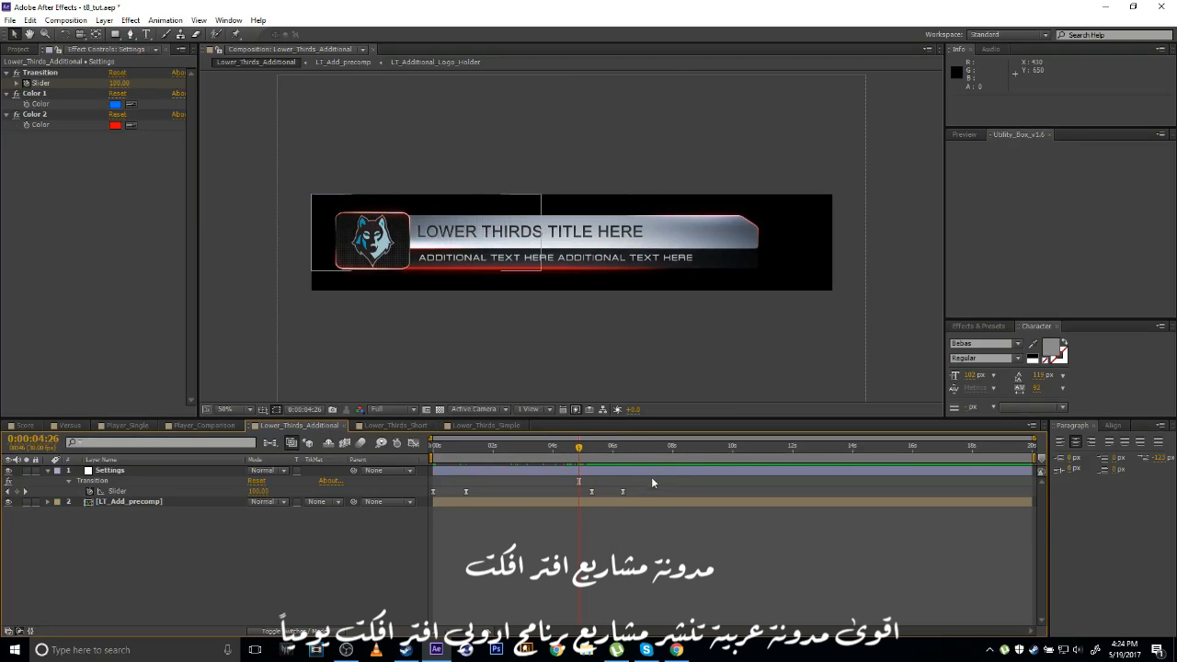
Move the second Transition keyframe to about 0:00:02:02 and the two closing keyframes so the first sits at about 0:00:05:29.
{"action": "left_click_drag", "start_coordinate": [655, 474], "coordinate": [728, 494]}
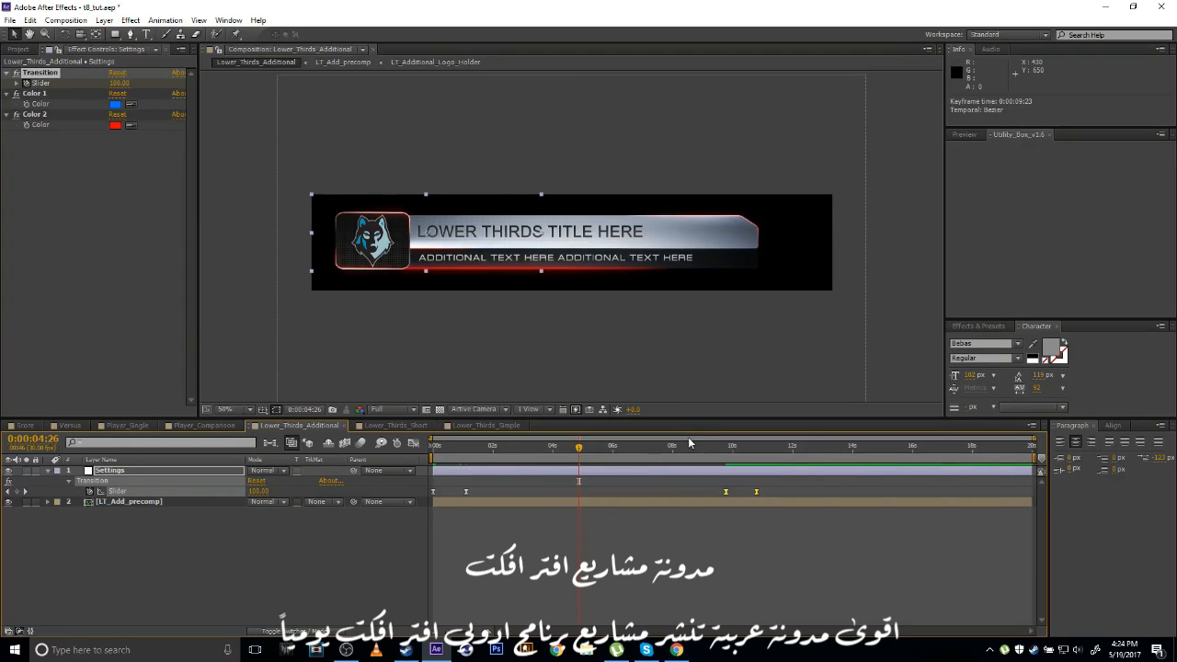
{"action": "mouse_move", "coordinate": [706, 450]}
{"action": "left_mouse_down"}
{"action": "mouse_move", "coordinate": [758, 457]}
{"action": "mouse_move", "coordinate": [453, 448]}
{"action": "mouse_move", "coordinate": [699, 451]}
{"action": "left_mouse_up"}
{"action": "left_click", "coordinate": [467, 491]}
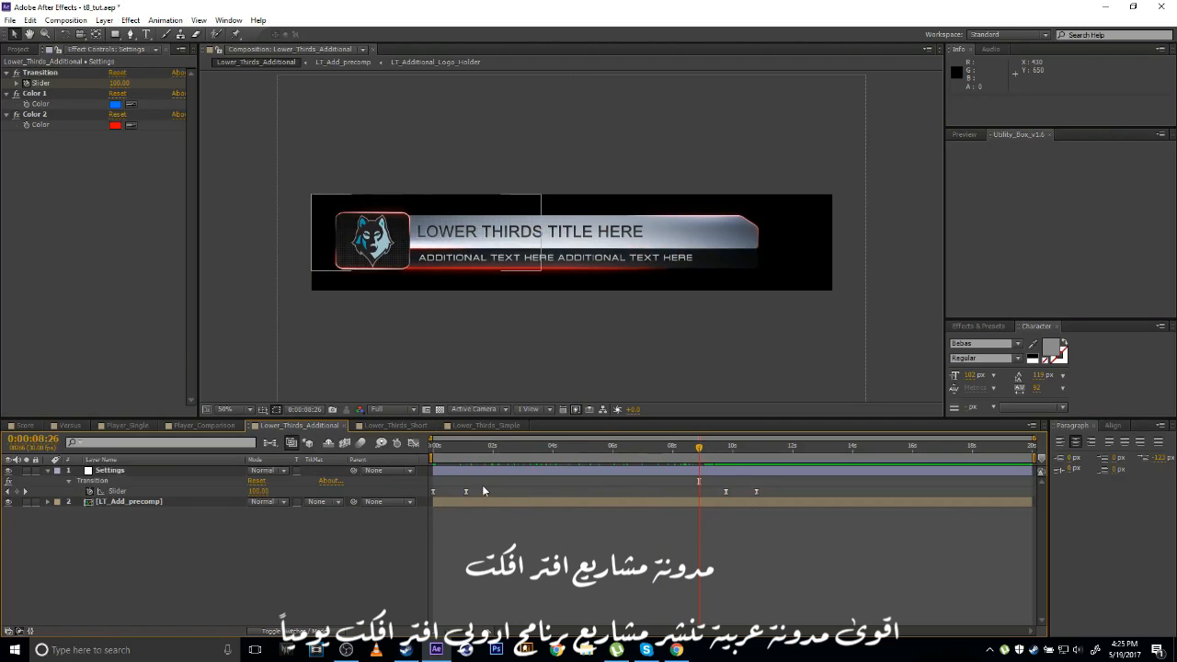
{"action": "left_click_drag", "start_coordinate": [433, 456], "coordinate": [506, 456]}
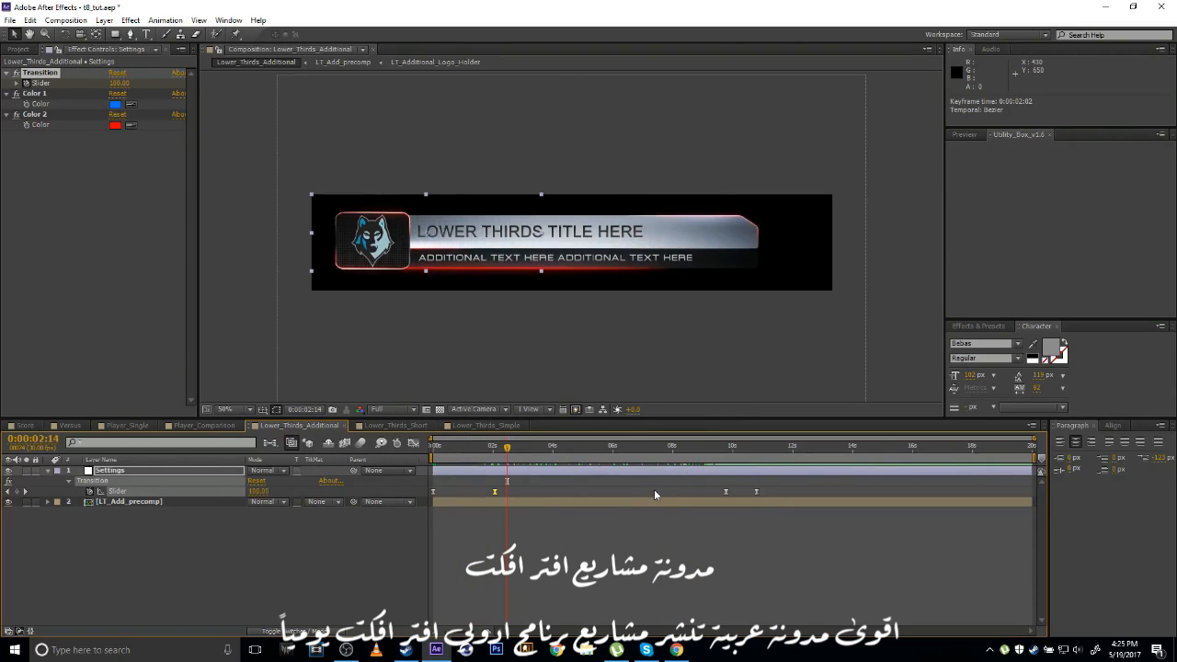
{"action": "left_click_drag", "start_coordinate": [715, 482], "coordinate": [609, 500]}
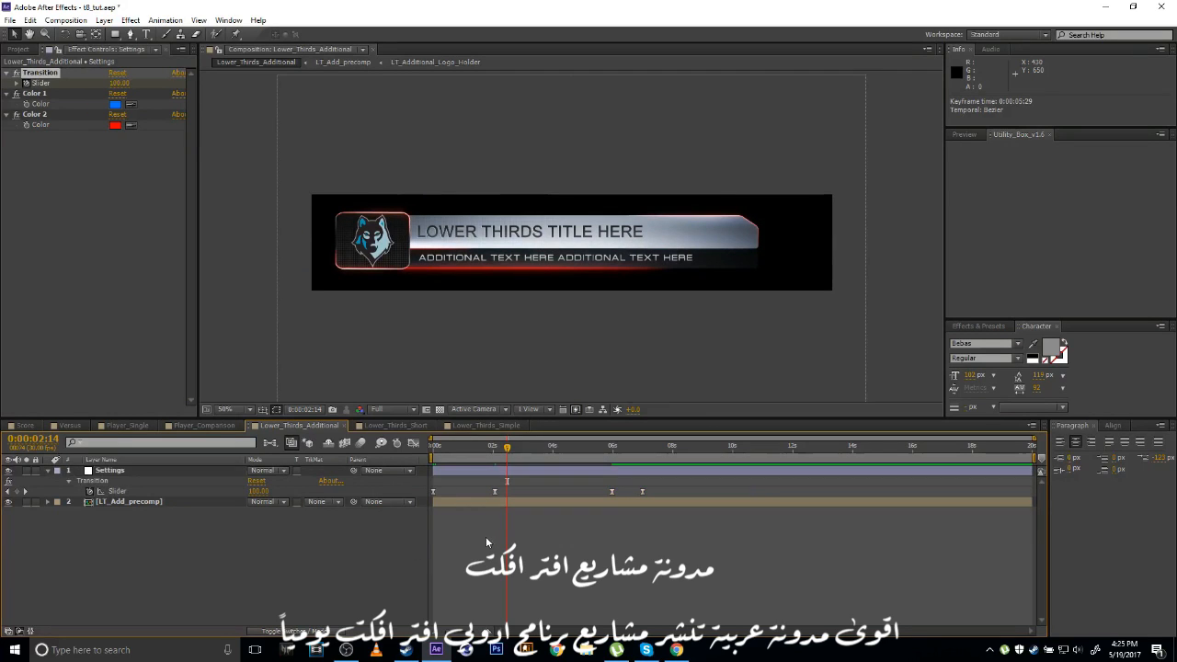
Try a turquoise hue for Color 1 on the Settings layer.
{"action": "left_click", "coordinate": [122, 472]}
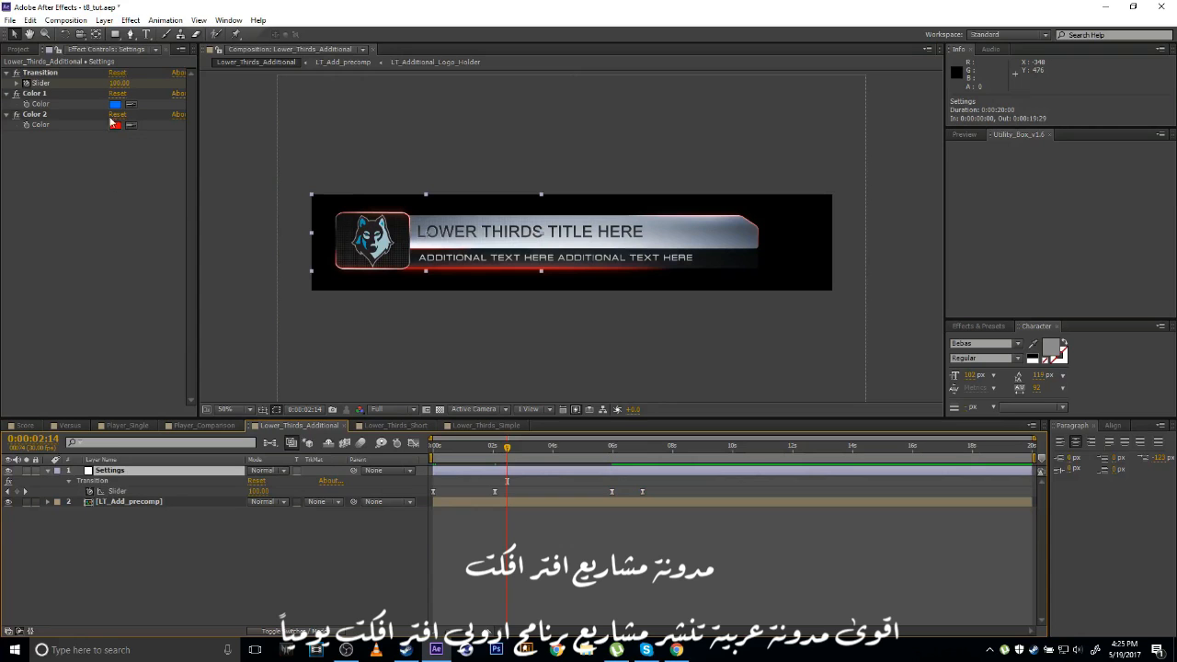
{"action": "left_click", "coordinate": [36, 95]}
{"action": "left_click", "coordinate": [42, 116]}
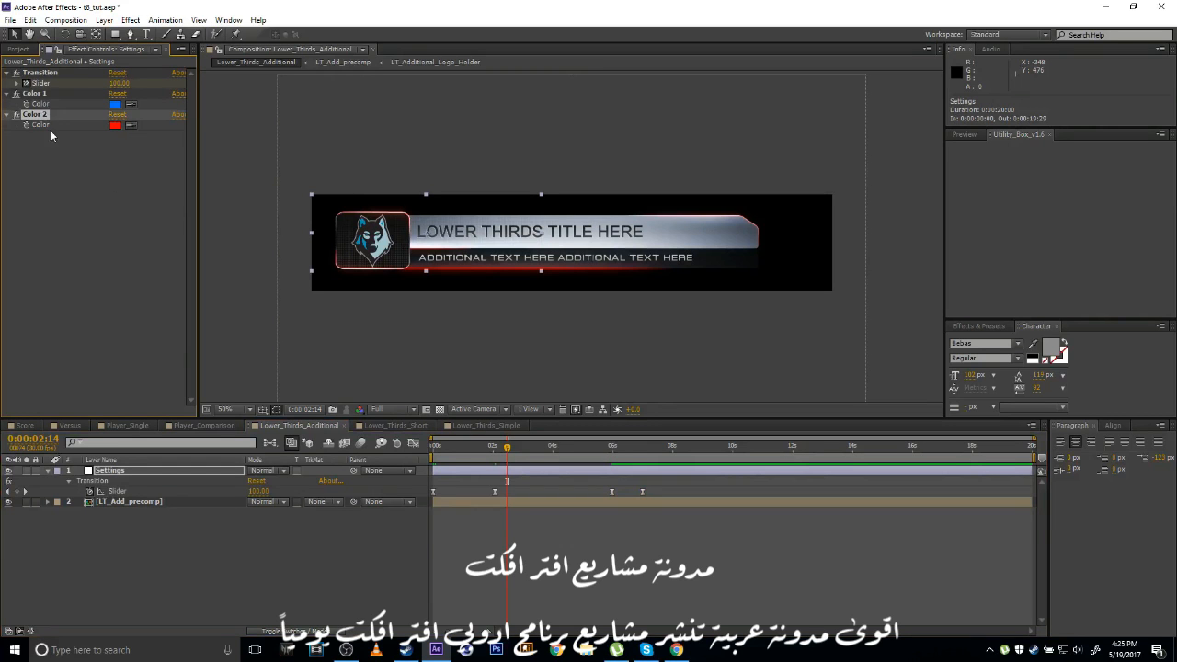
{"action": "left_click", "coordinate": [36, 103]}
{"action": "left_click", "coordinate": [116, 105]}
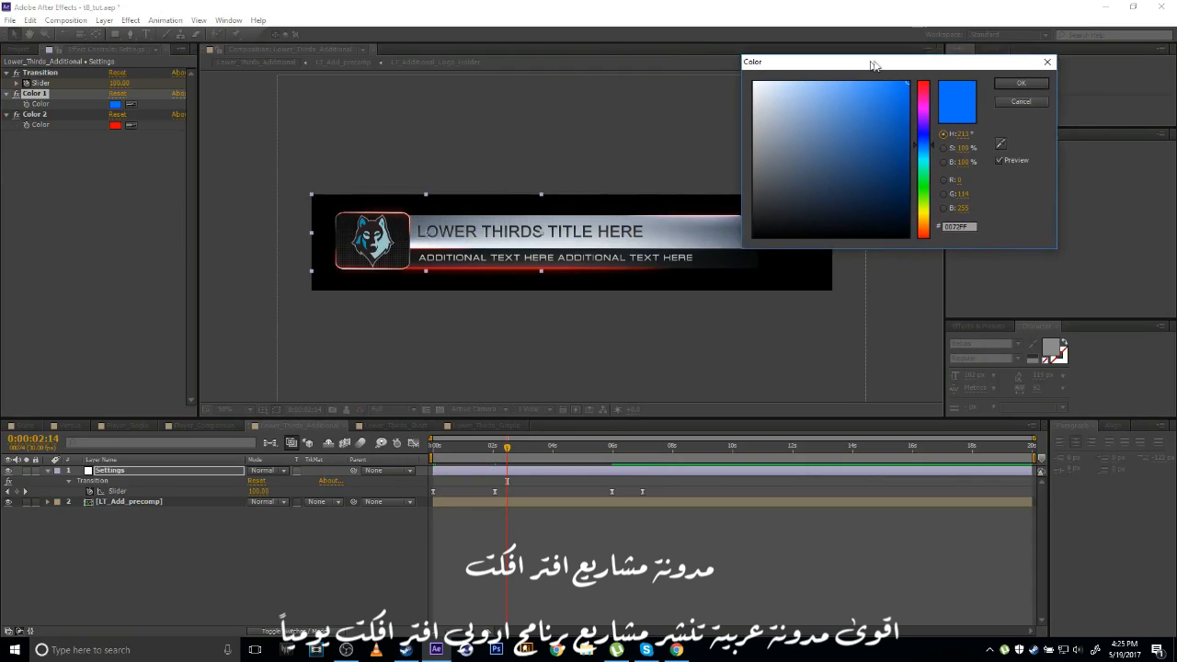
{"action": "left_click_drag", "start_coordinate": [948, 138], "coordinate": [958, 165]}
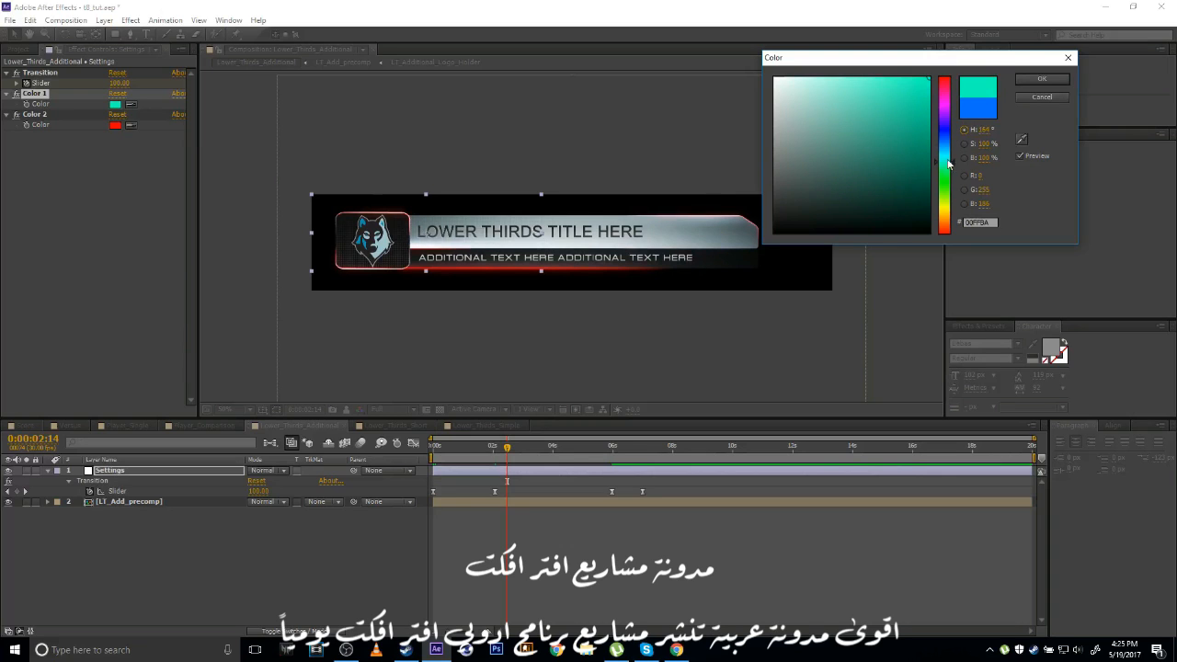
{"action": "left_click_drag", "start_coordinate": [949, 164], "coordinate": [964, 115]}
{"action": "left_click", "coordinate": [1042, 79]}
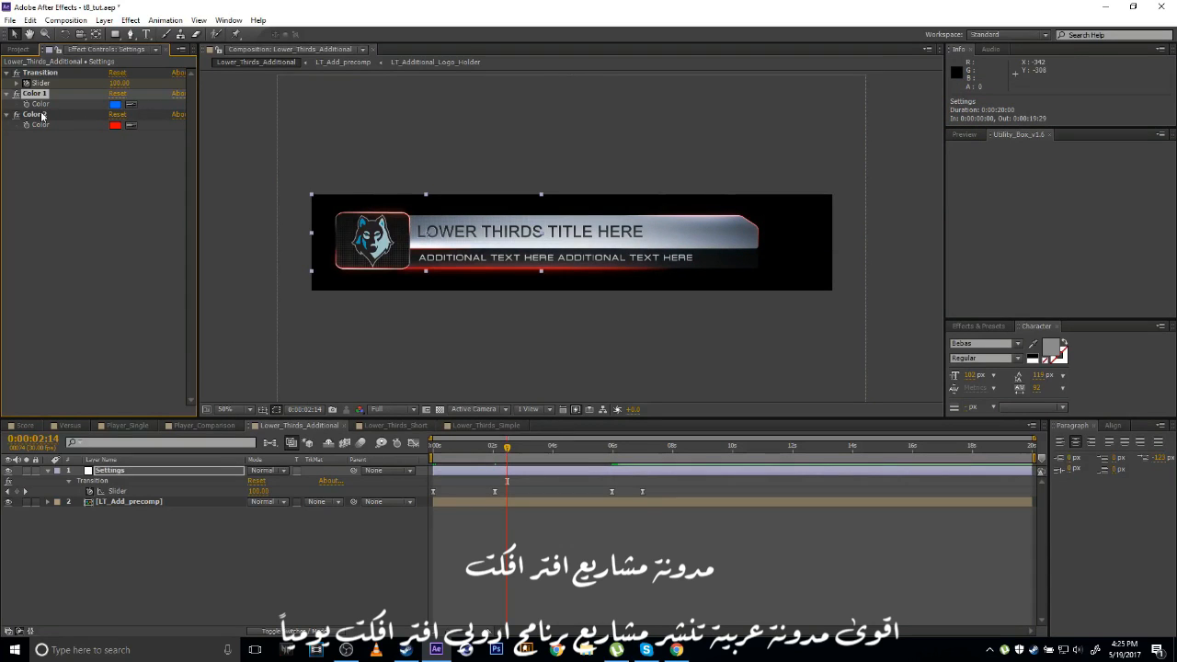
Set Color 2 of the Settings layer to green (06FF00).
{"action": "left_click", "coordinate": [42, 115]}
{"action": "left_click", "coordinate": [115, 125]}
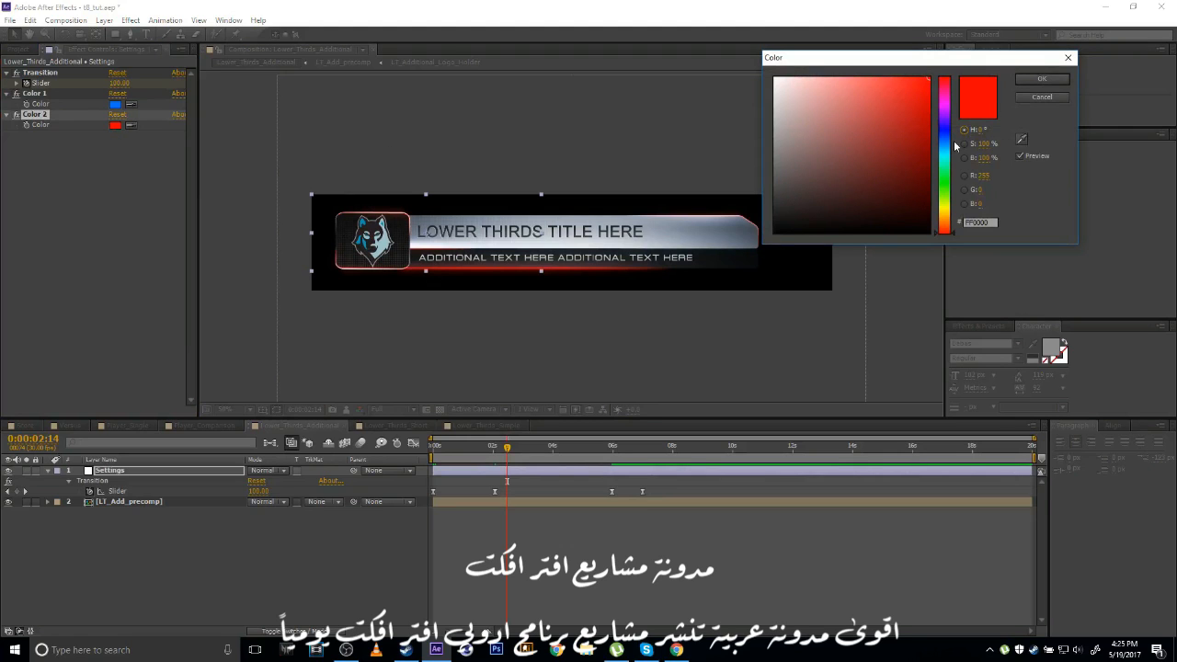
{"action": "left_click_drag", "start_coordinate": [945, 165], "coordinate": [945, 181]}
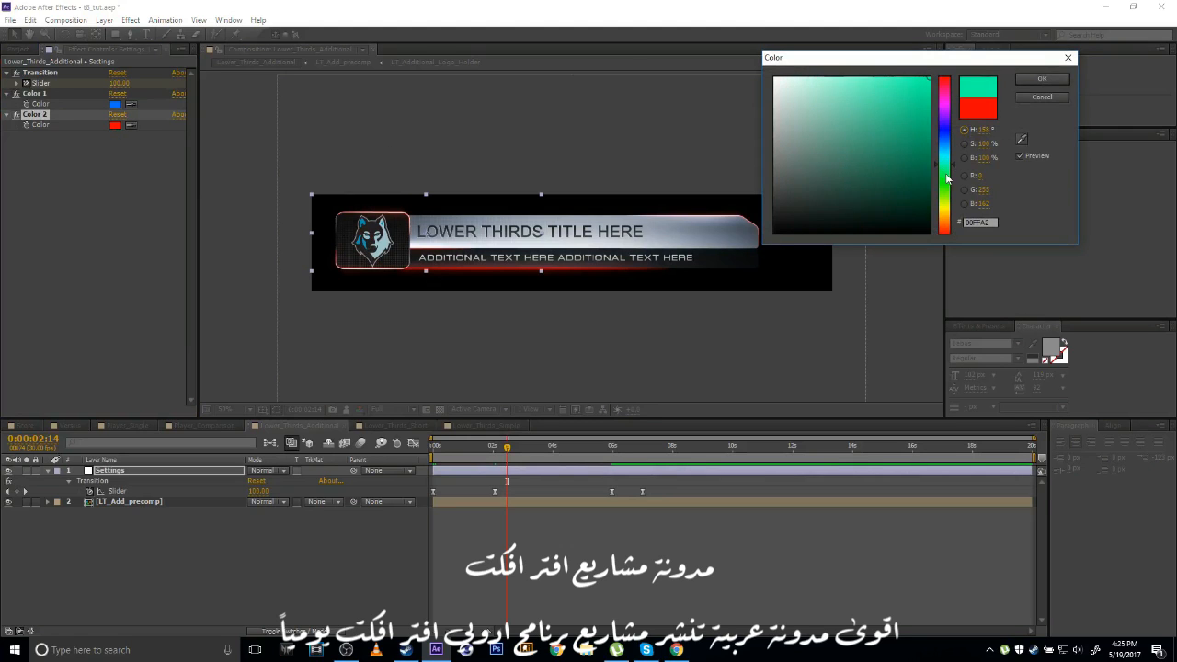
{"action": "left_click", "coordinate": [1040, 80]}
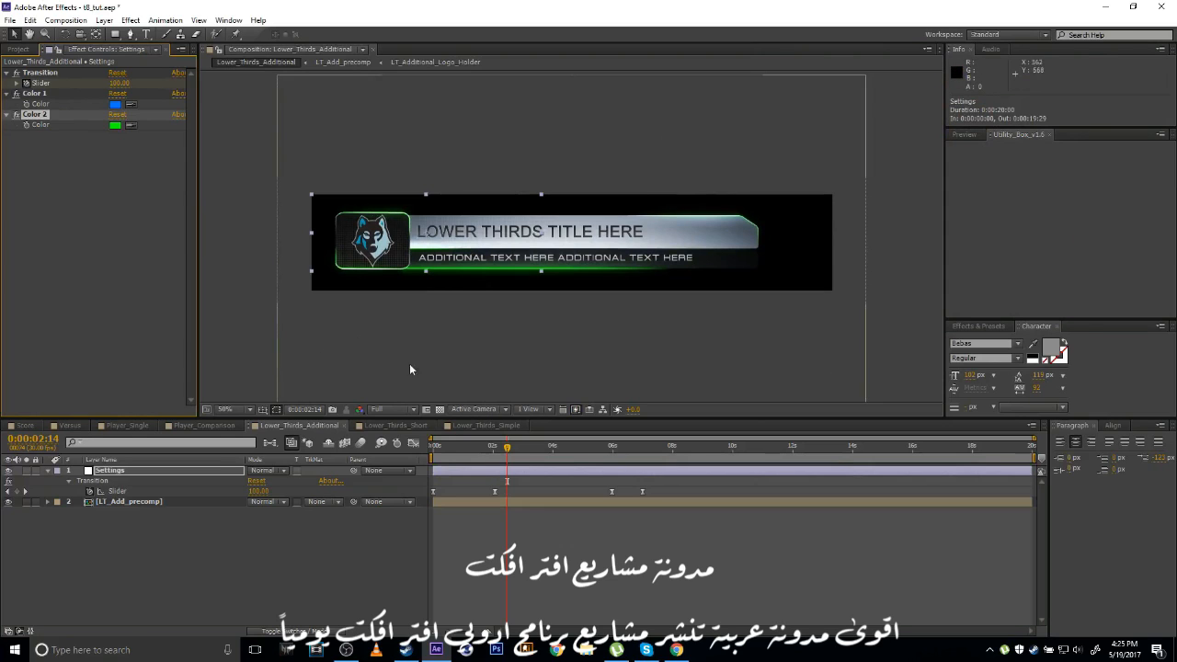
Scrub through the intro, inspect the green transition up close around 0:00:00:26 and play the animation from about 0:00:01:01.
{"action": "left_click_drag", "start_coordinate": [507, 448], "coordinate": [461, 451]}
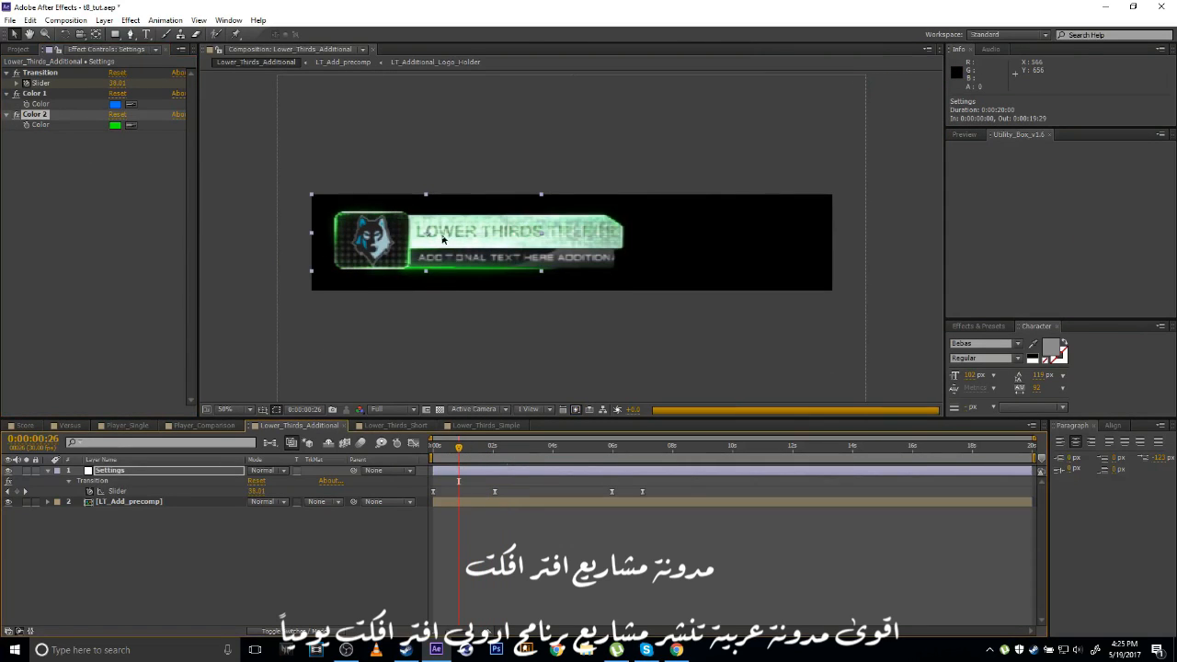
{"action": "scroll", "coordinate": [485, 227], "scroll_direction": "up", "scroll_amount": 2}
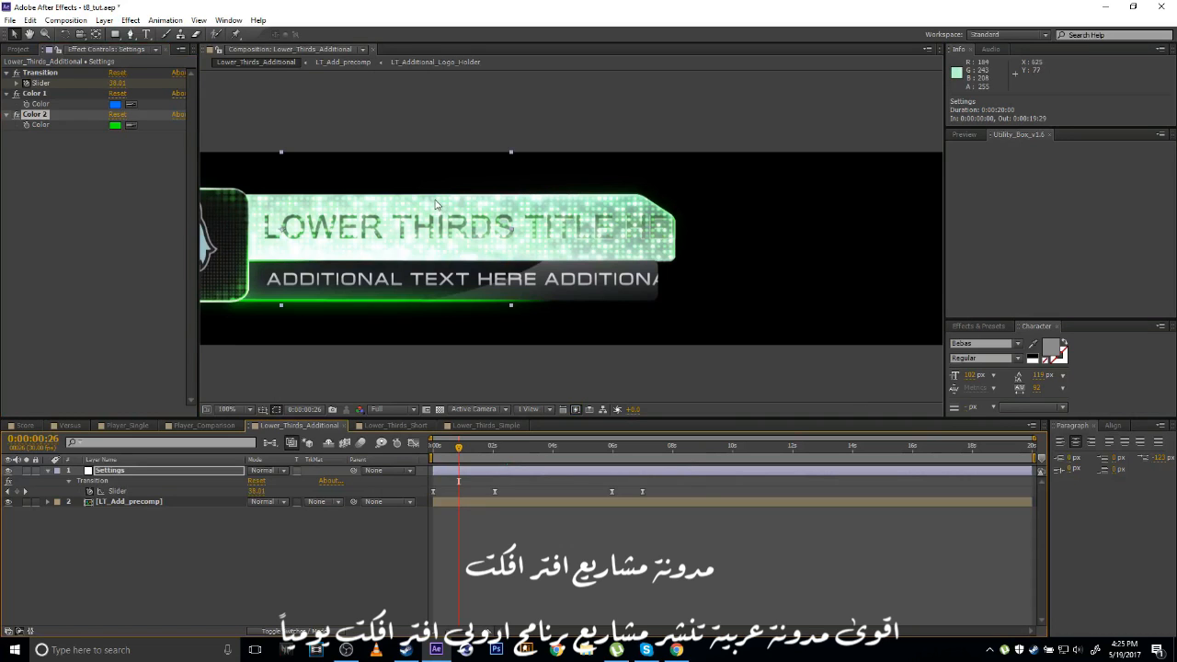
{"action": "scroll", "coordinate": [654, 232], "scroll_direction": "down", "scroll_amount": 2}
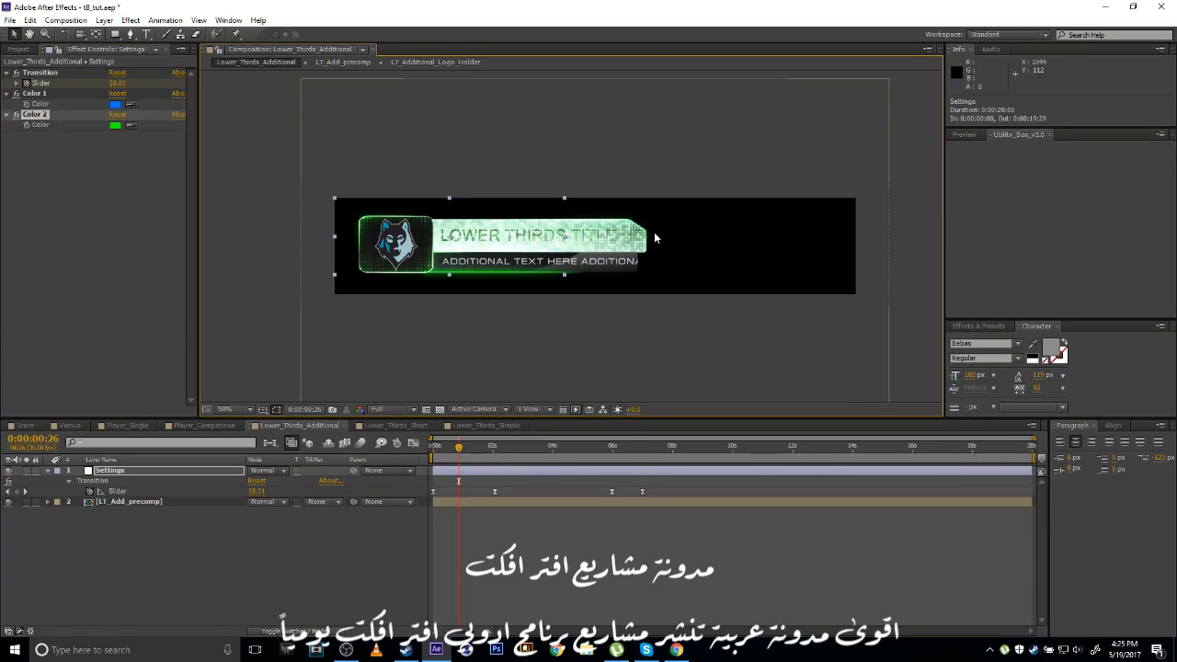
{"action": "left_click", "coordinate": [464, 446]}
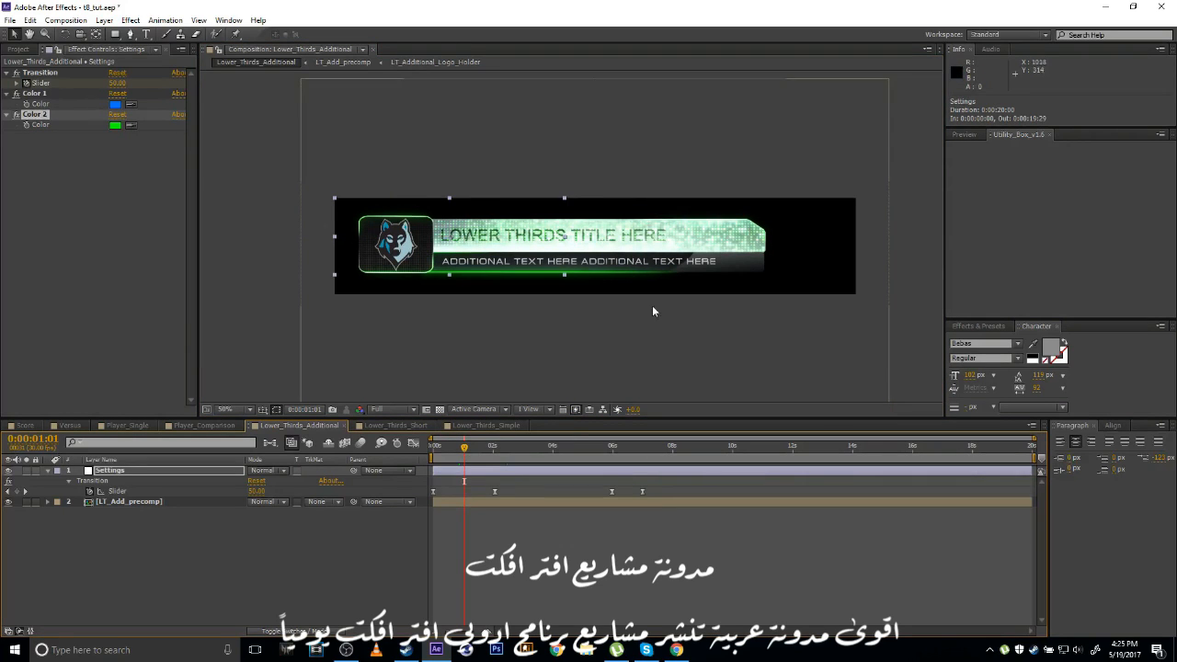
{"action": "key", "text": "space"}
Show the Settings layer's effect controls, check Color 1 without changing it and set Color 2 back to red.
{"action": "left_click", "coordinate": [17, 48]}
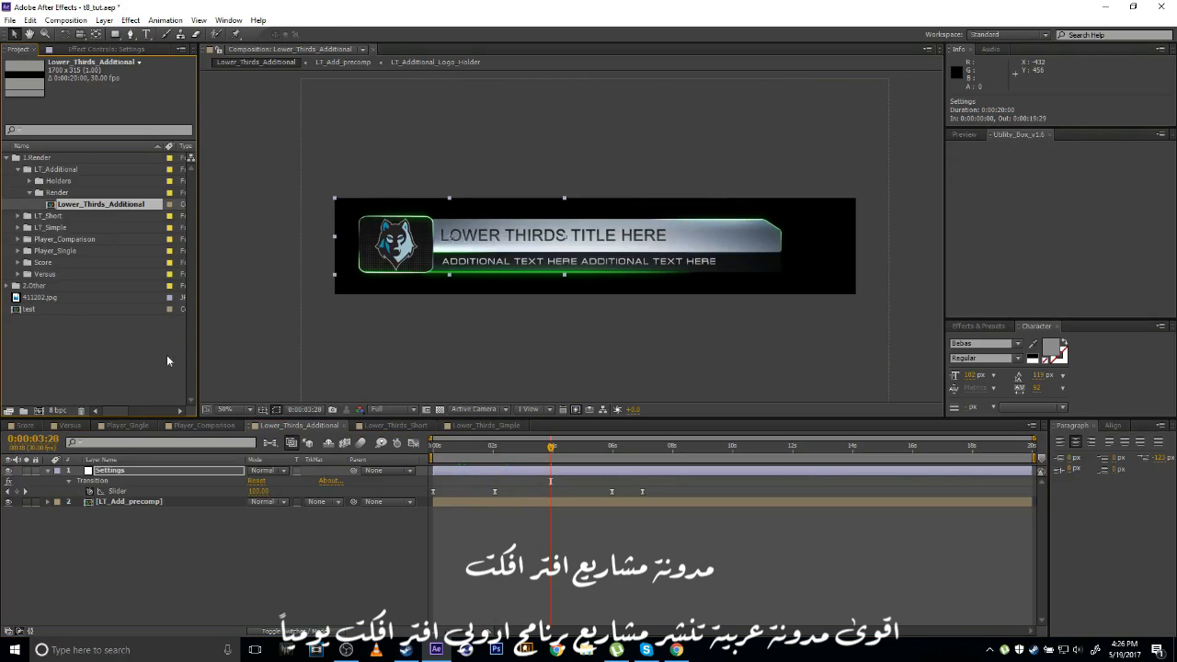
{"action": "left_click", "coordinate": [525, 473]}
{"action": "left_click", "coordinate": [88, 49]}
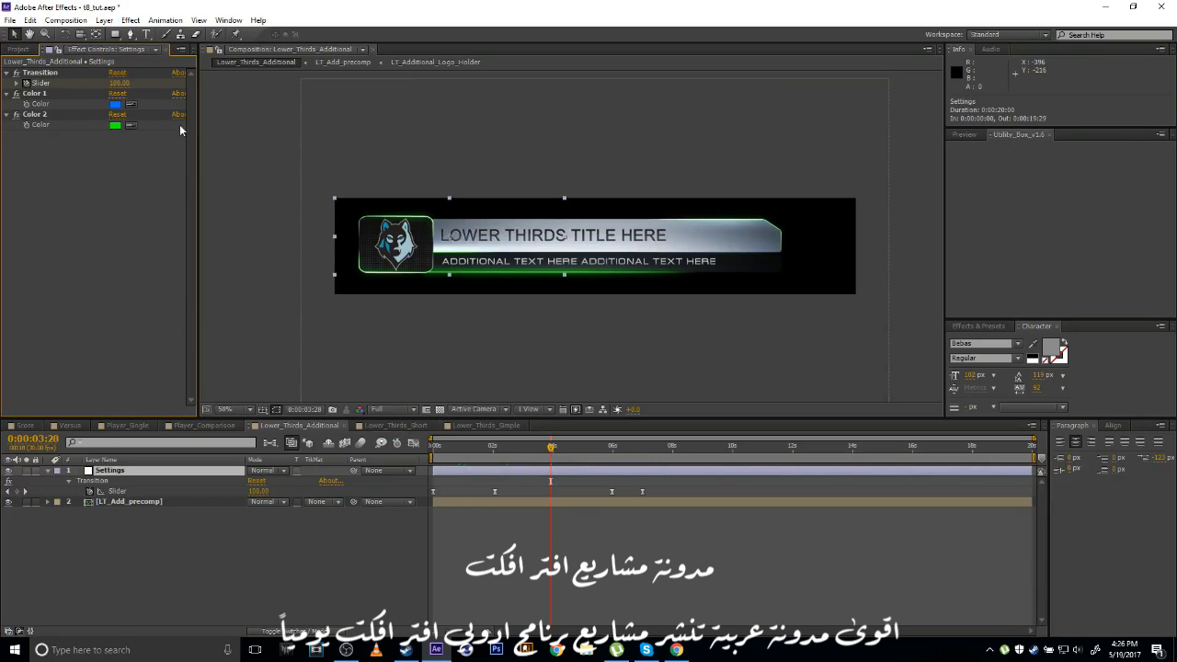
{"action": "left_click", "coordinate": [116, 105]}
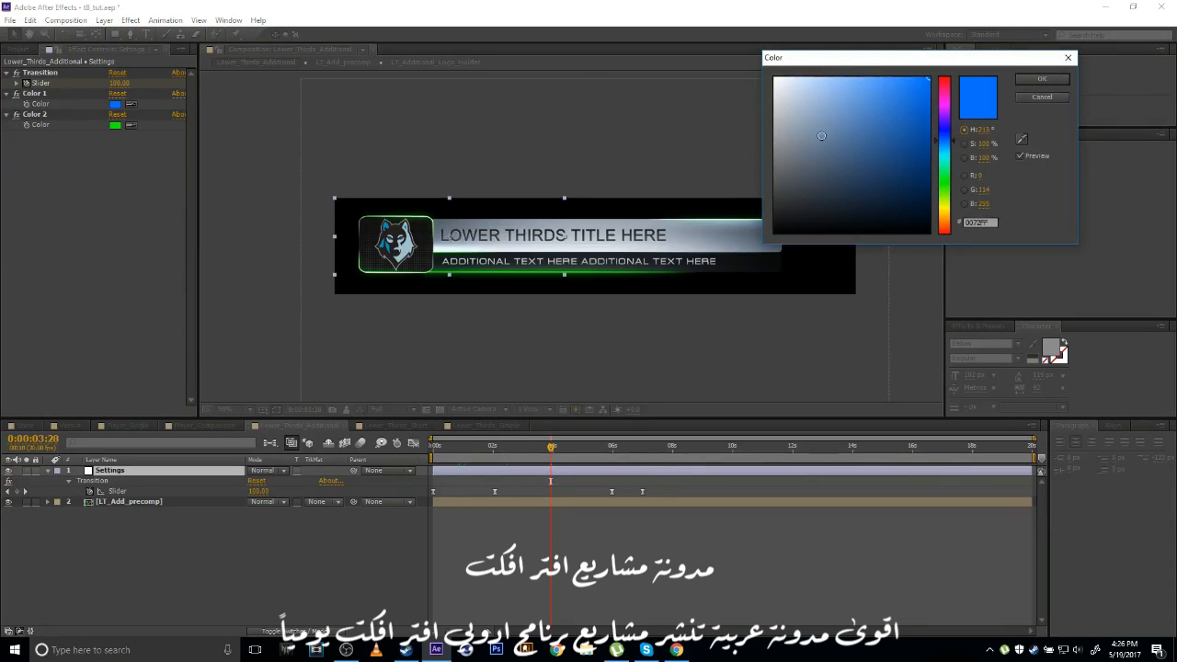
{"action": "left_click", "coordinate": [1041, 96]}
{"action": "left_click", "coordinate": [116, 125]}
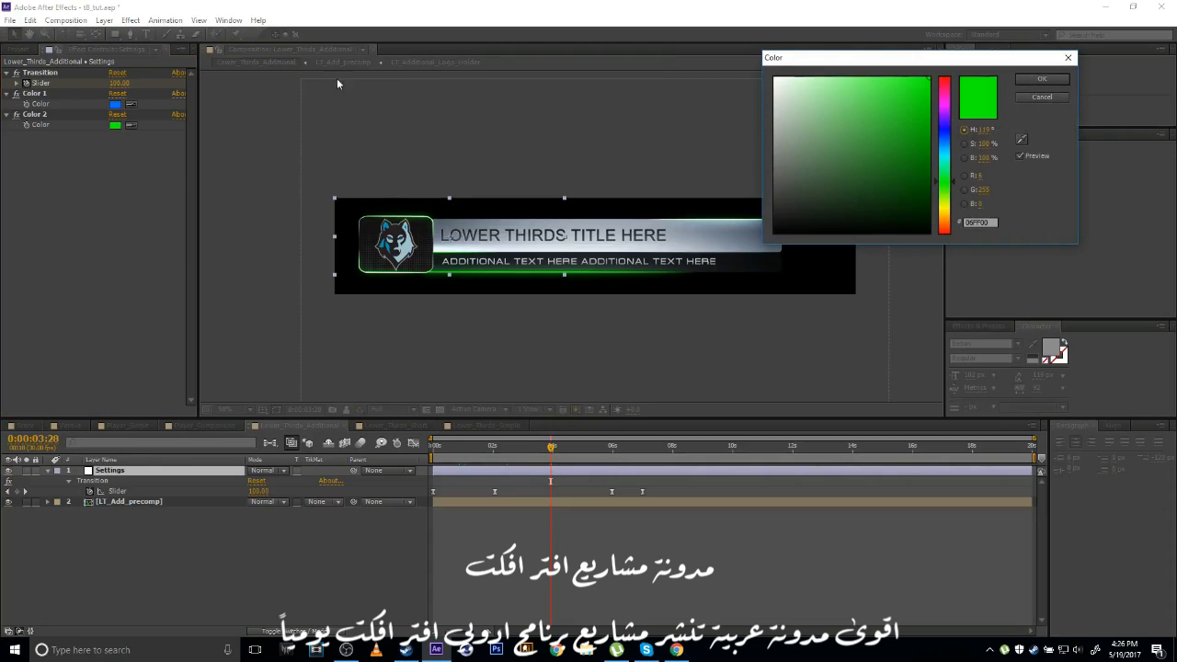
{"action": "left_click", "coordinate": [944, 78]}
{"action": "left_click", "coordinate": [1041, 79]}
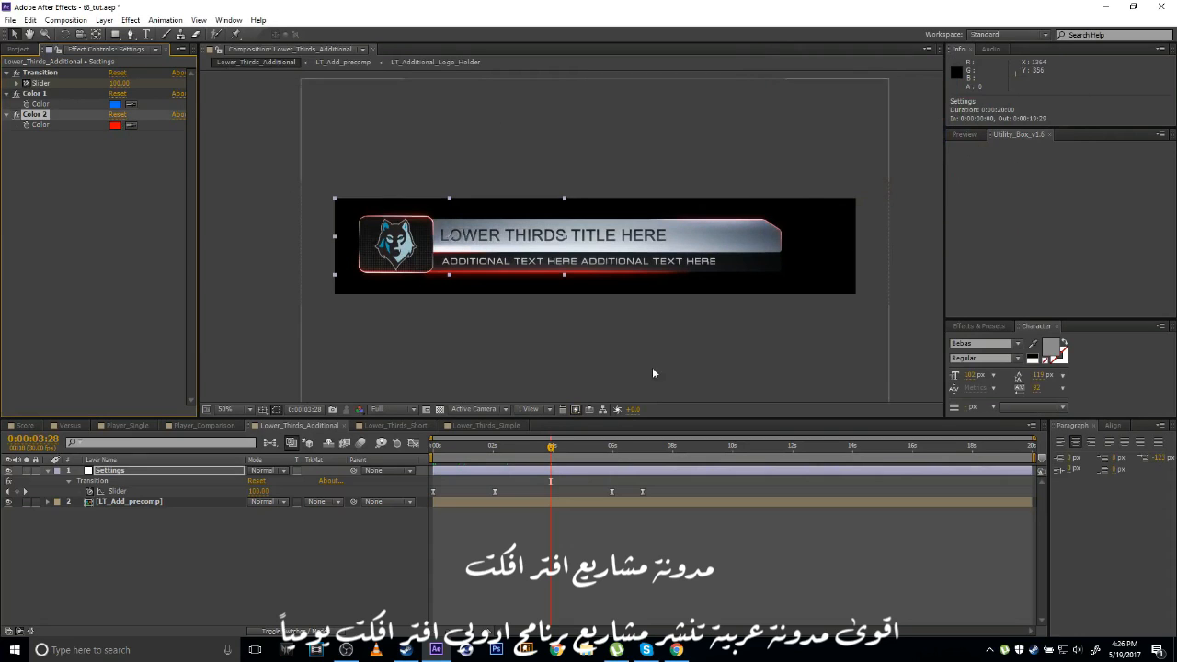
Collapse the Settings layer, then expand the Holders folder of LT_Additional in the project and look through its logo, subtext and title compositions.
{"action": "left_click", "coordinate": [66, 472]}
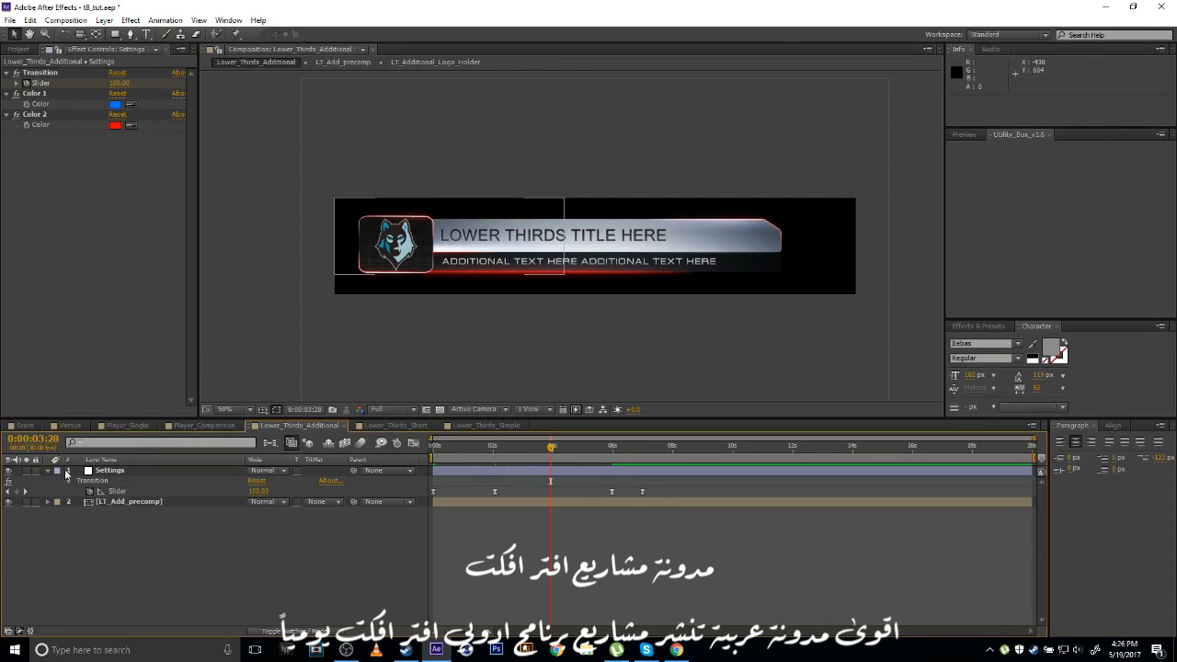
{"action": "left_click", "coordinate": [49, 471]}
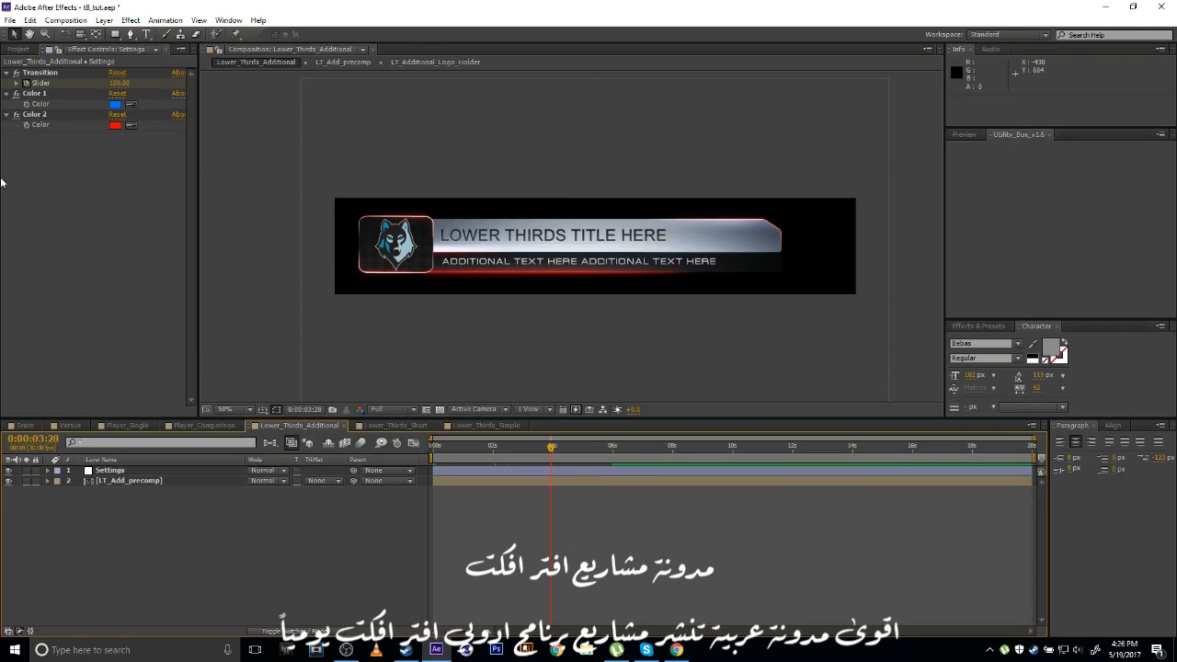
{"action": "left_click", "coordinate": [18, 49]}
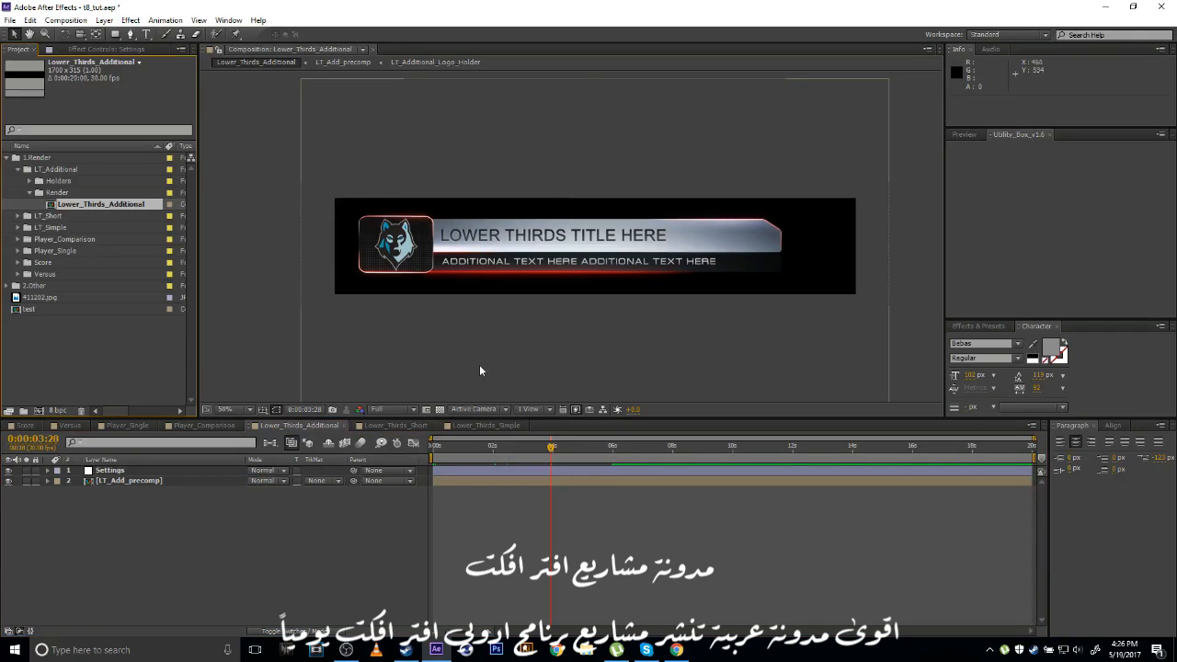
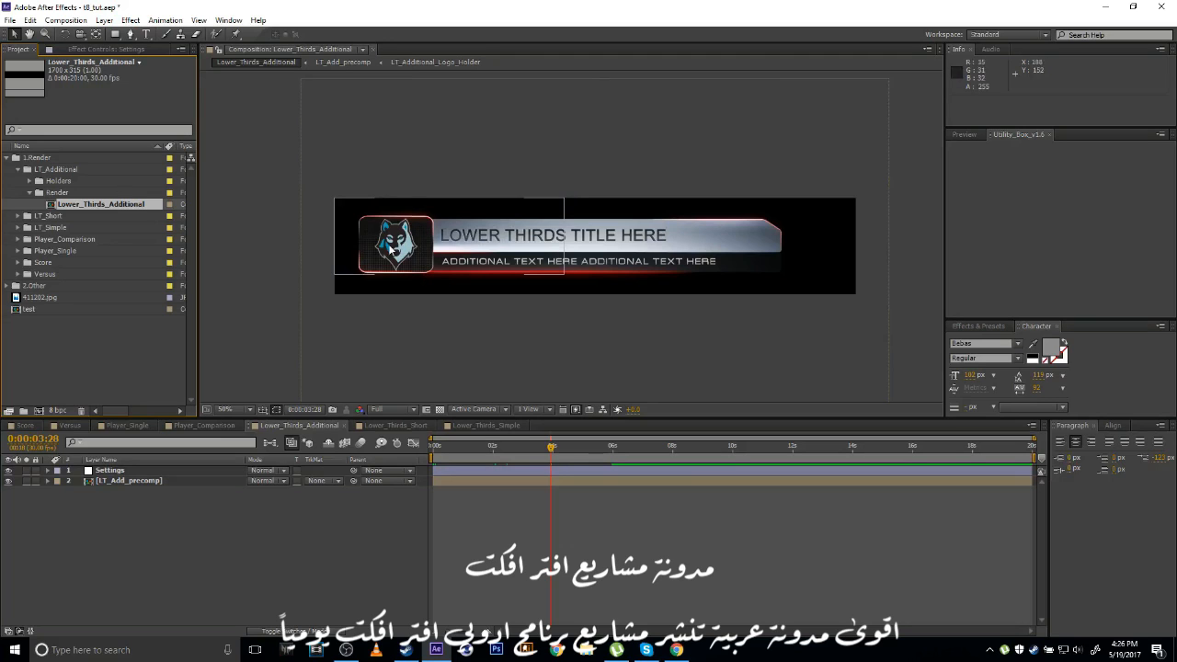
{"action": "left_click", "coordinate": [30, 182]}
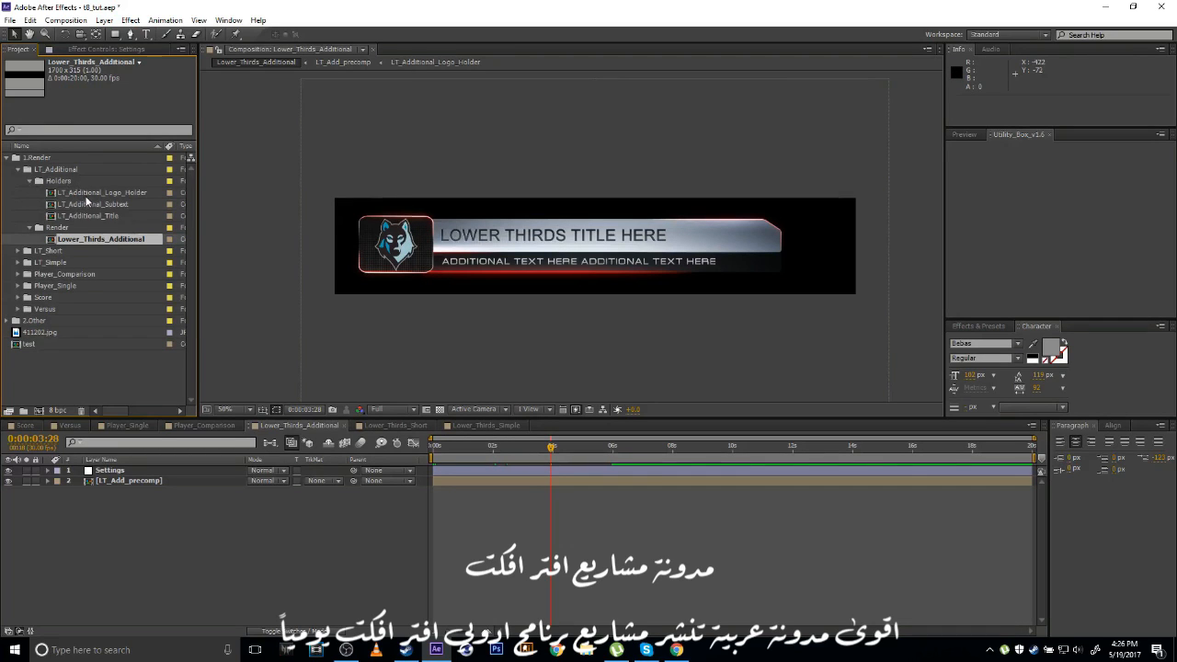
{"action": "left_click", "coordinate": [87, 195]}
{"action": "left_click", "coordinate": [88, 204]}
{"action": "left_click", "coordinate": [98, 216]}
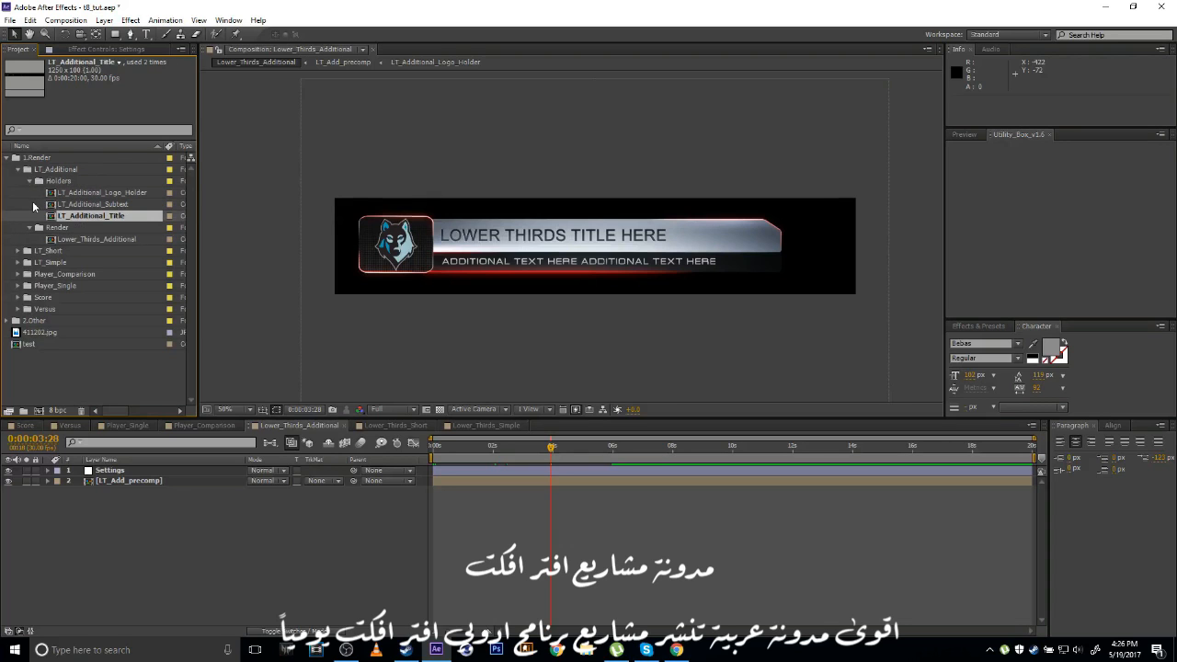
{"action": "left_click", "coordinate": [34, 207]}
In LT_Additional_Logo_Holder, try the wolf logo at 104% scale, check it in Lower_Thirds_Additional and set the scale to 54%.
{"action": "double_click", "coordinate": [108, 193]}
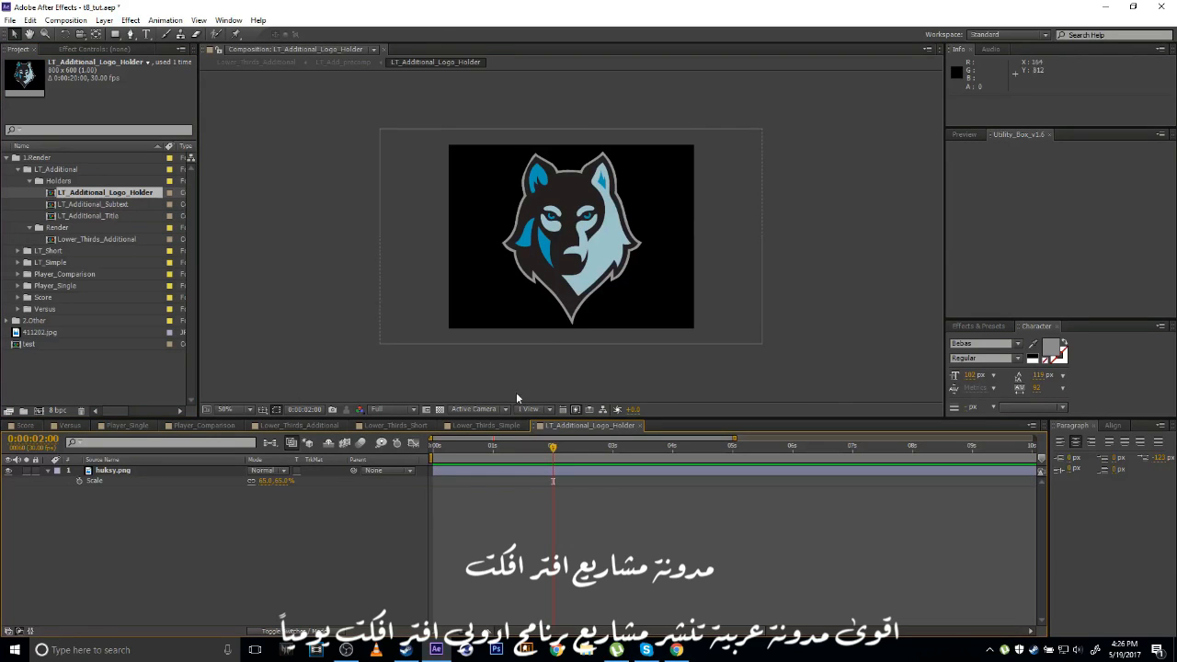
{"action": "left_click_drag", "start_coordinate": [657, 445], "coordinate": [585, 449]}
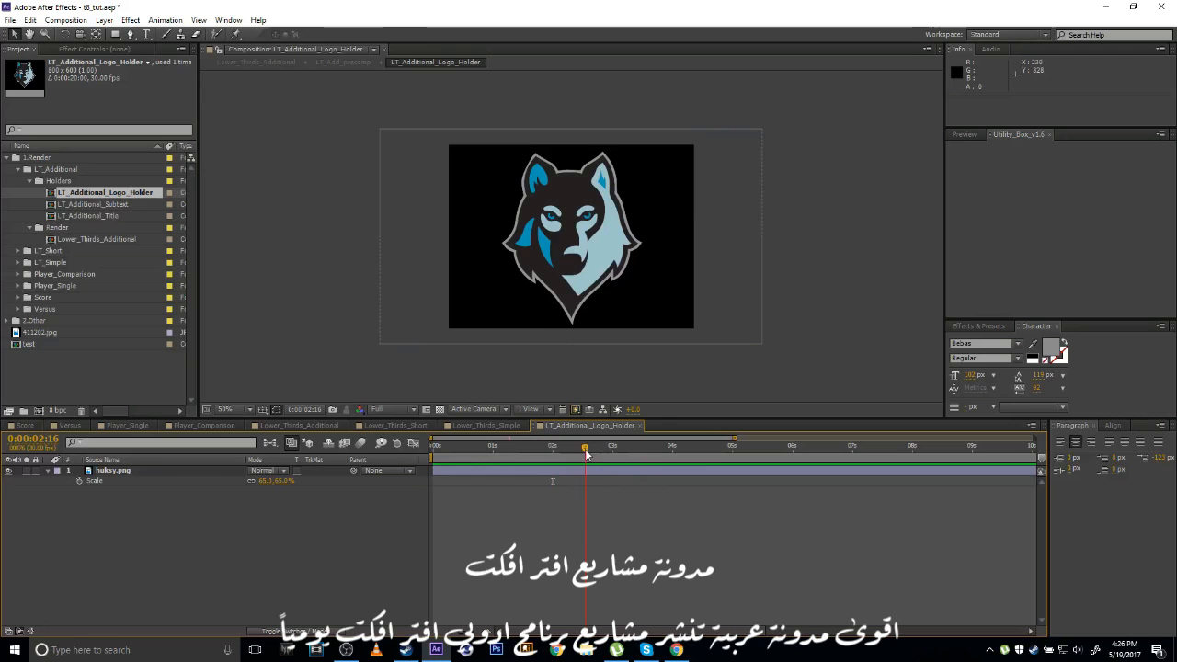
{"action": "left_click", "coordinate": [170, 470]}
{"action": "mouse_move", "coordinate": [264, 481]}
{"action": "left_mouse_down"}
{"action": "mouse_move", "coordinate": [243, 481]}
{"action": "mouse_move", "coordinate": [286, 482]}
{"action": "left_mouse_up"}
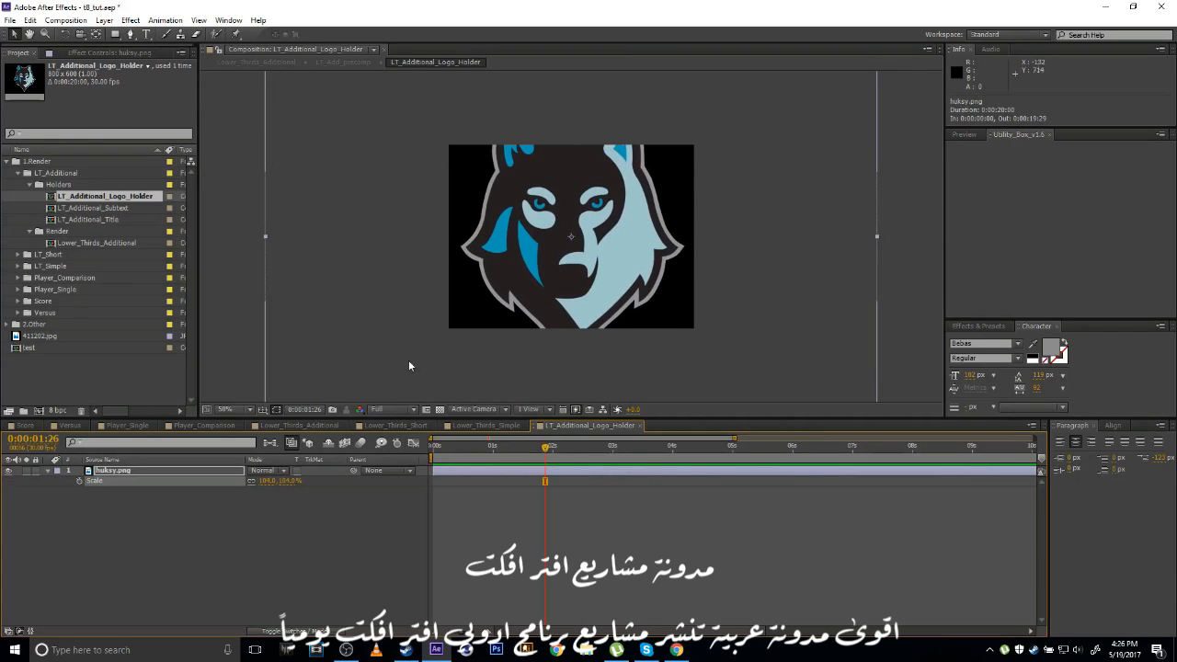
{"action": "left_click", "coordinate": [313, 426]}
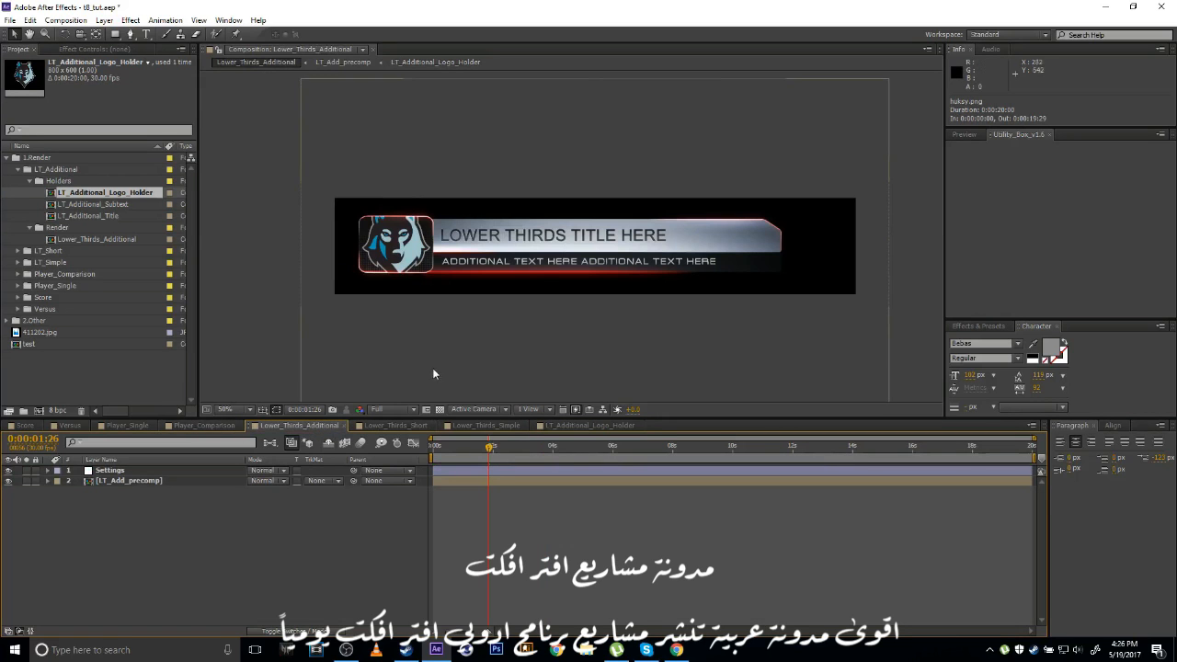
{"action": "left_click", "coordinate": [602, 426]}
{"action": "left_click_drag", "start_coordinate": [272, 481], "coordinate": [241, 481]}
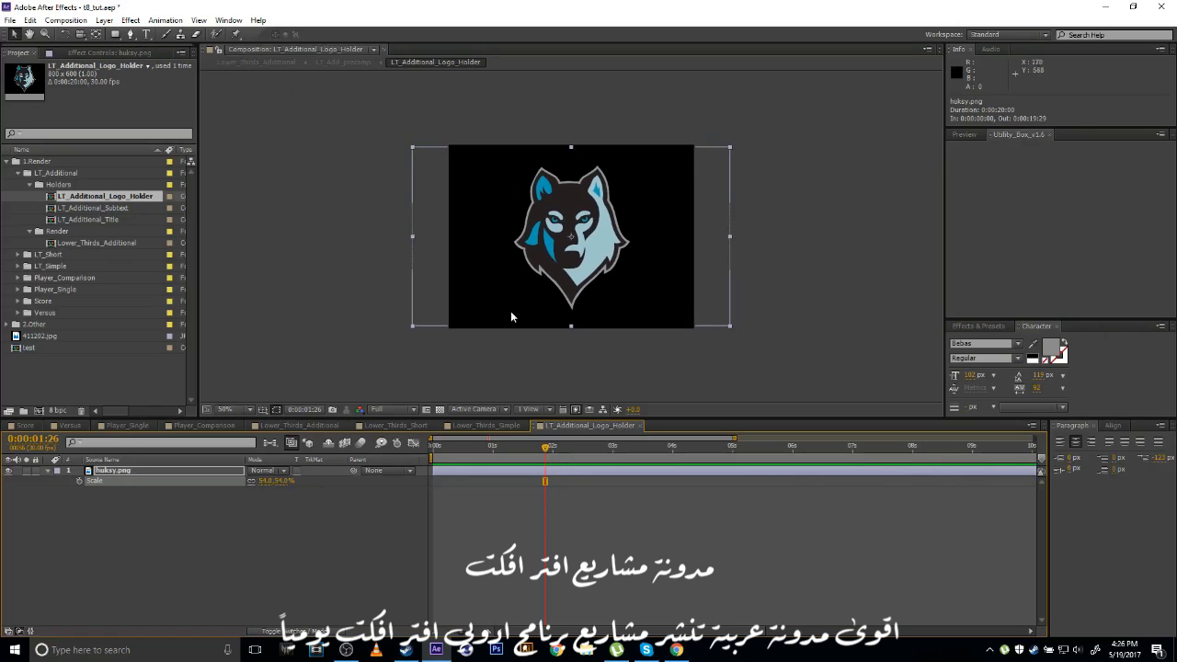
Open LT_Additional_Subtext and replace its placeholder text with "A DIFFERENT TEXT".
{"action": "double_click", "coordinate": [97, 209]}
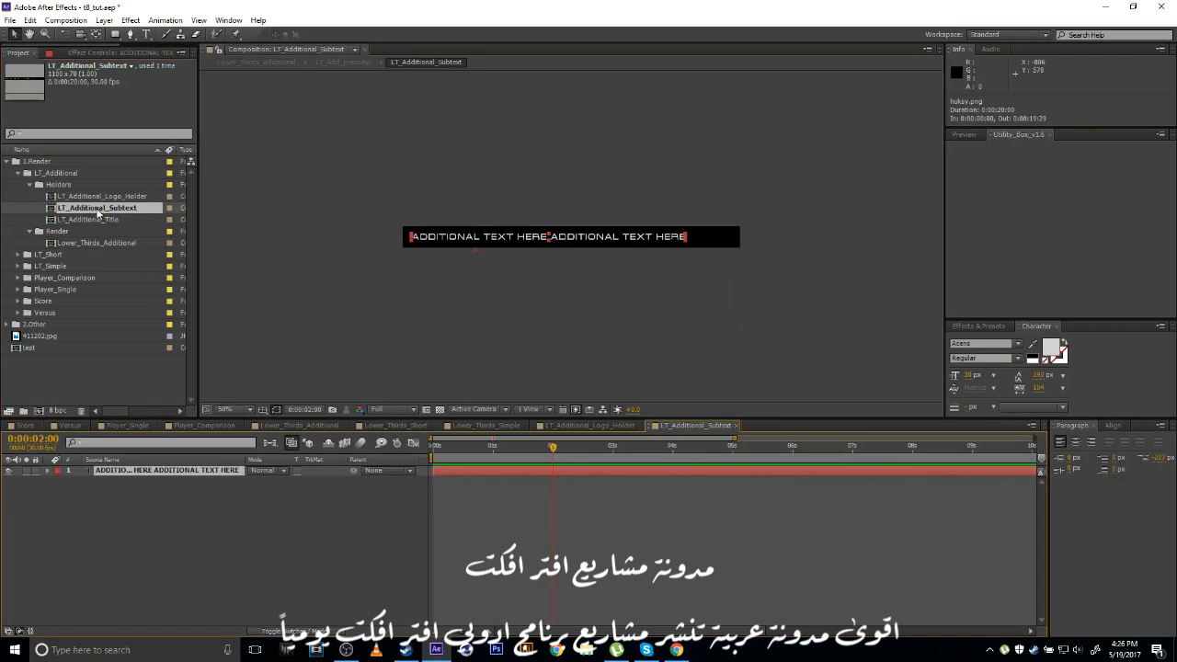
{"action": "double_click", "coordinate": [550, 469]}
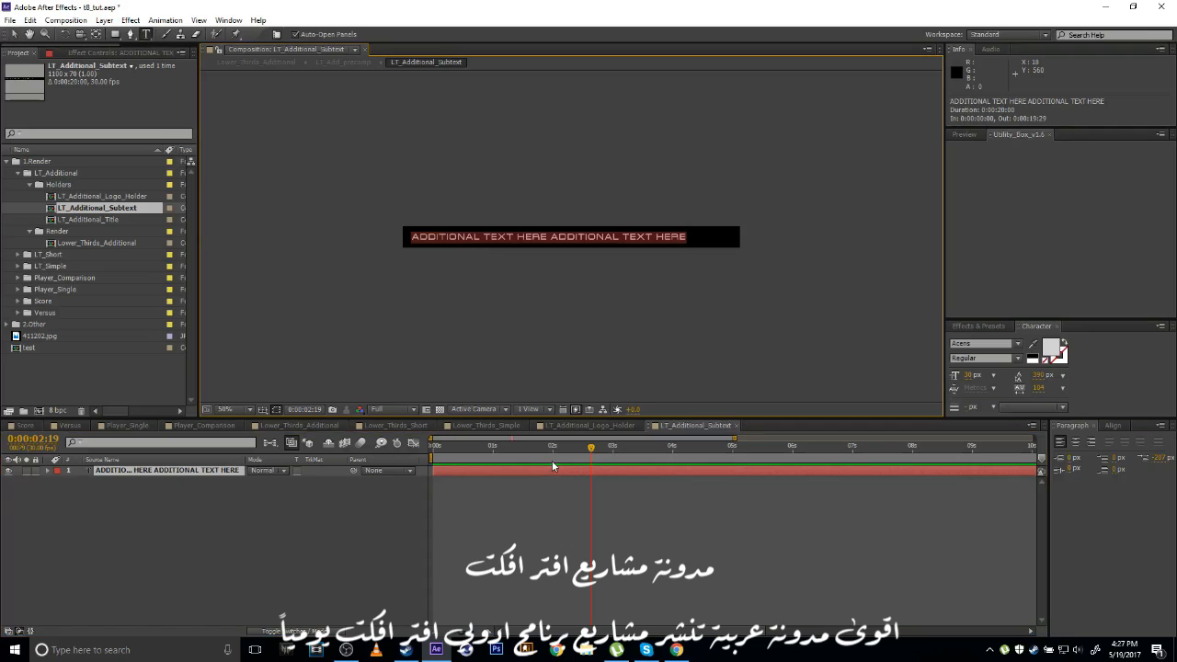
{"action": "type", "text": "A DIF"}
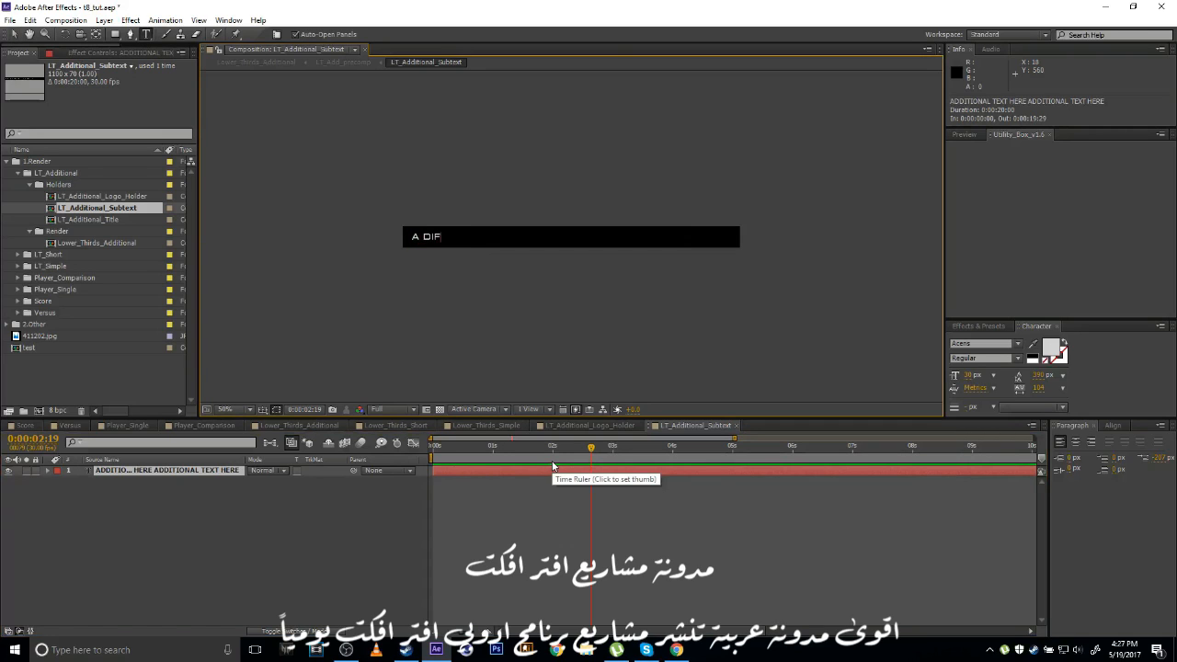
{"action": "type", "text": "FERENT TEXT"}
{"action": "left_click", "coordinate": [552, 510]}
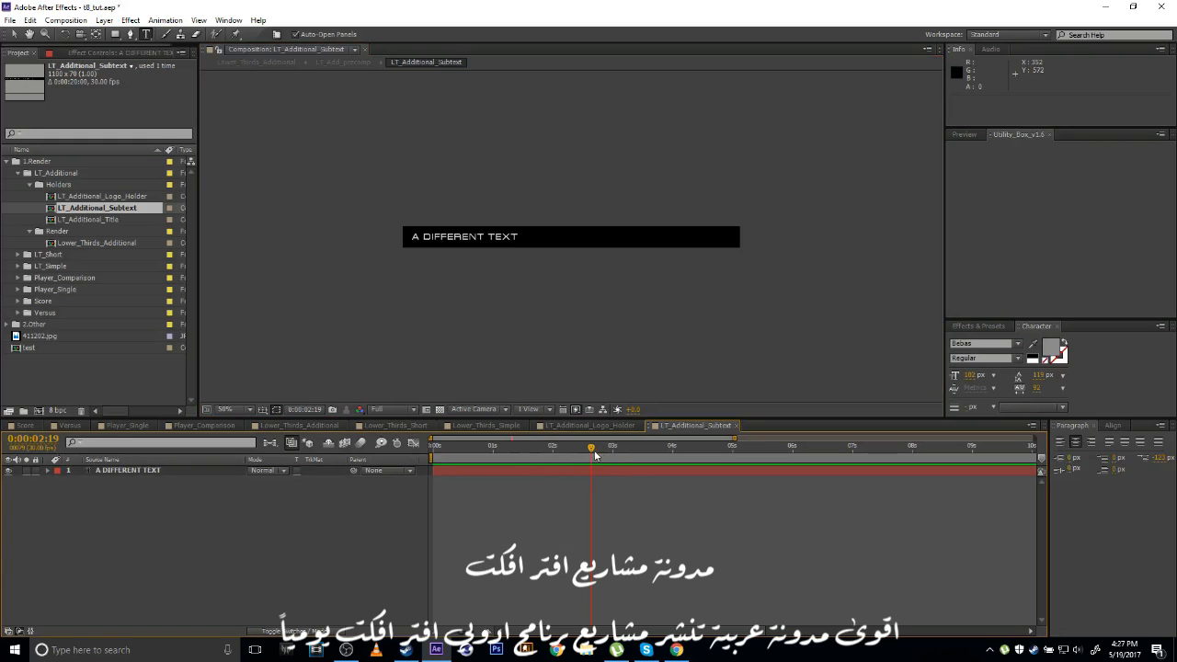
{"action": "left_click_drag", "start_coordinate": [457, 459], "coordinate": [522, 458]}
Try deleting the subtext layer, undo the deletion and select its text for editing without changing it.
{"action": "left_click", "coordinate": [138, 471]}
{"action": "double_click", "coordinate": [145, 471]}
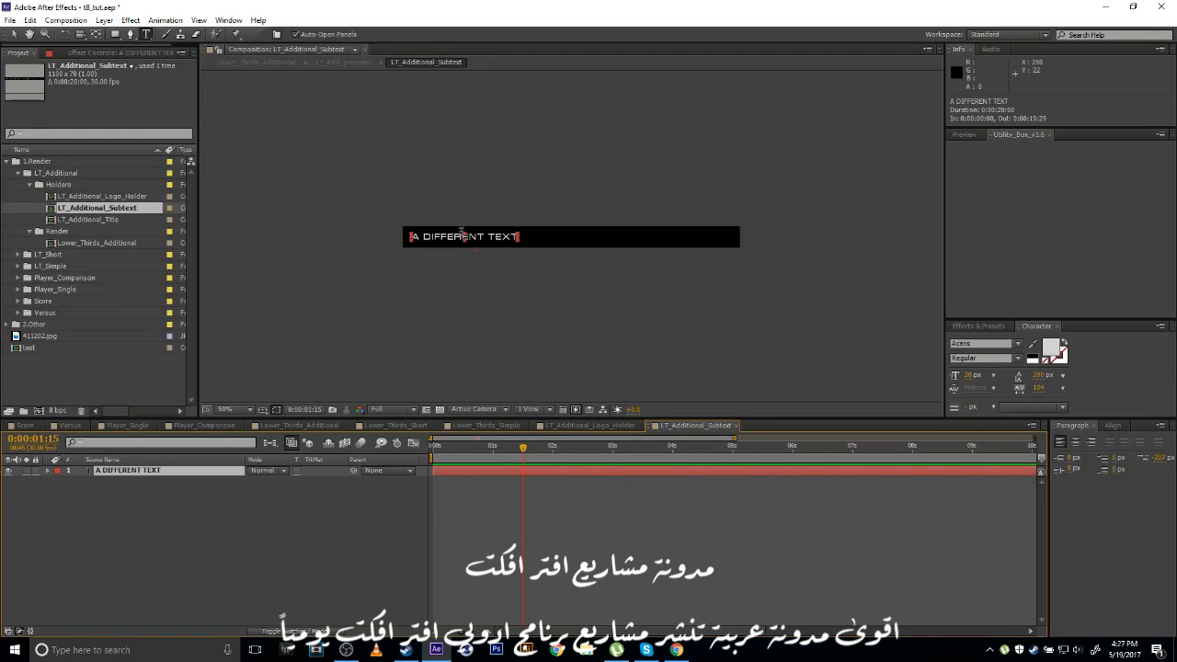
{"action": "left_click", "coordinate": [507, 471]}
{"action": "left_click", "coordinate": [498, 528]}
{"action": "left_click", "coordinate": [502, 471]}
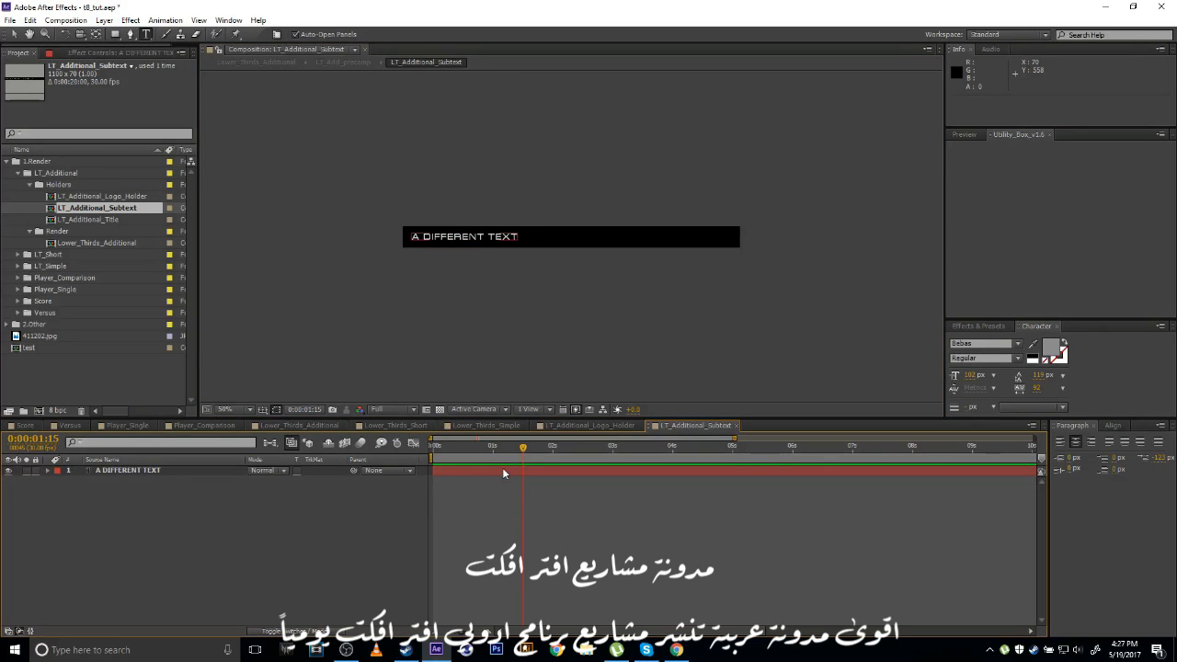
{"action": "left_click", "coordinate": [503, 471]}
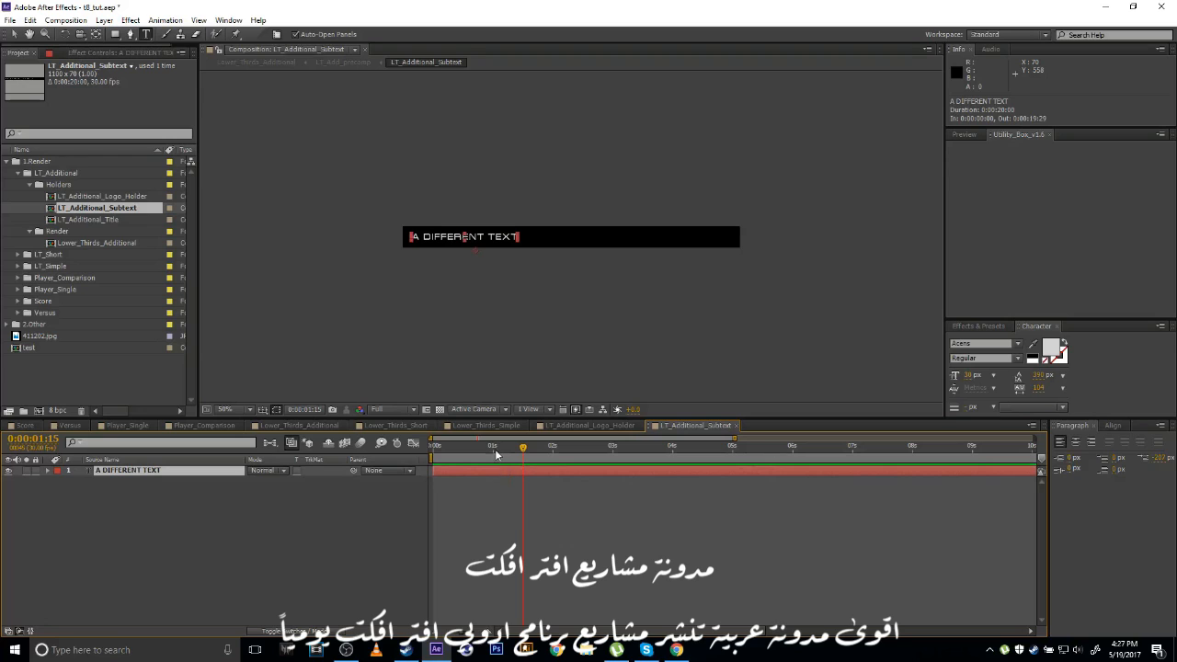
{"action": "key", "text": "Delete"}
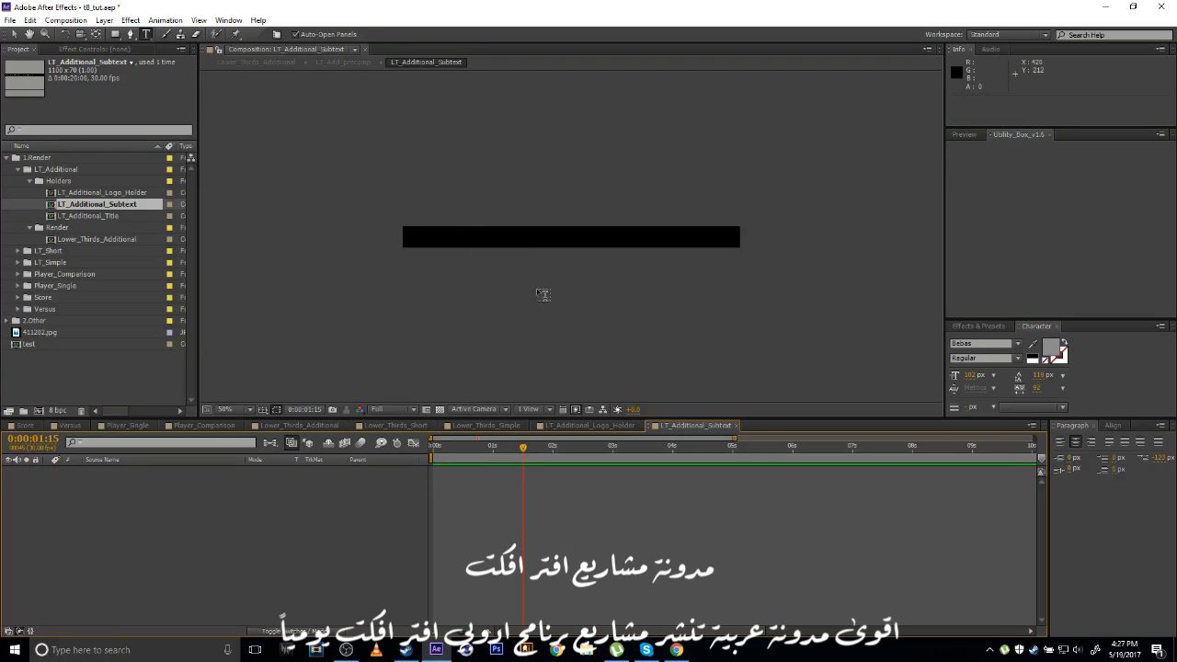
{"action": "key", "text": "ctrl+z"}
{"action": "double_click", "coordinate": [483, 468]}
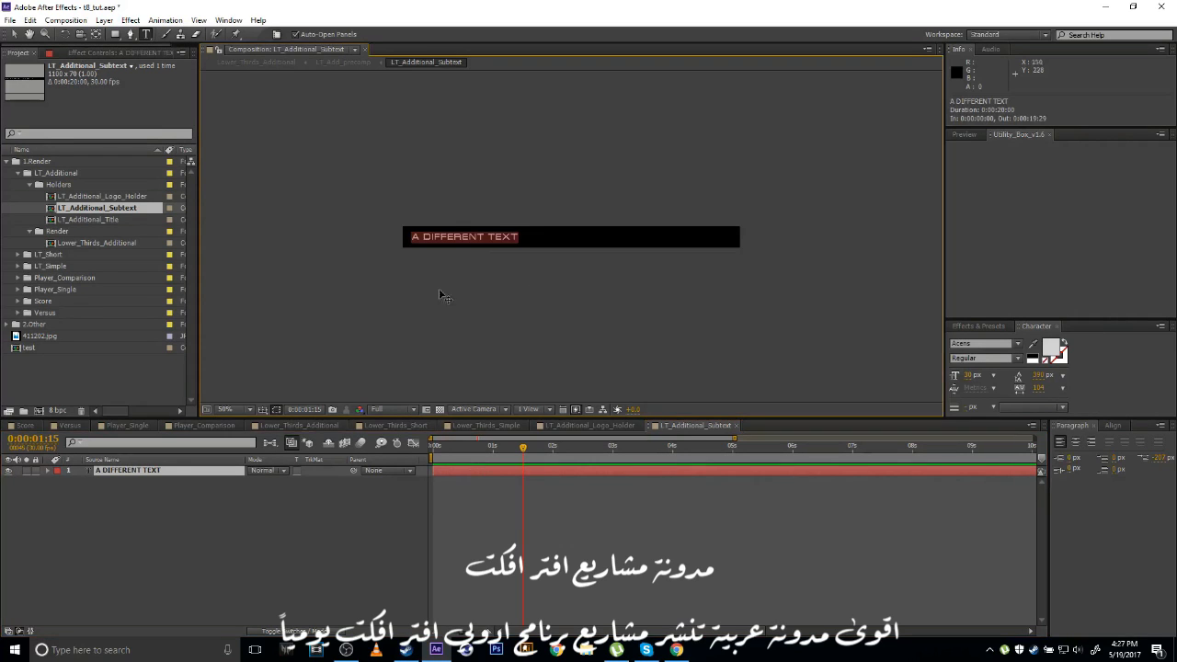
{"action": "left_click", "coordinate": [539, 237]}
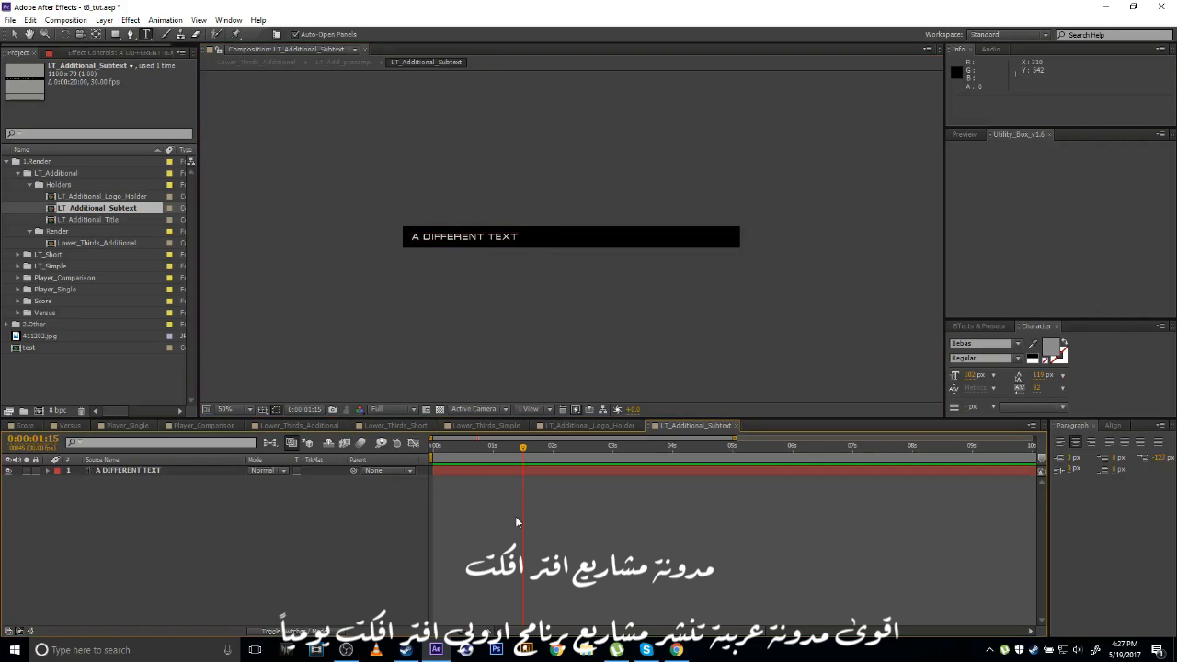
Inspect the subtext up close with its character settings, and check it in Lower_Thirds_Additional.
{"action": "scroll", "coordinate": [537, 226], "scroll_direction": "up", "scroll_amount": 2}
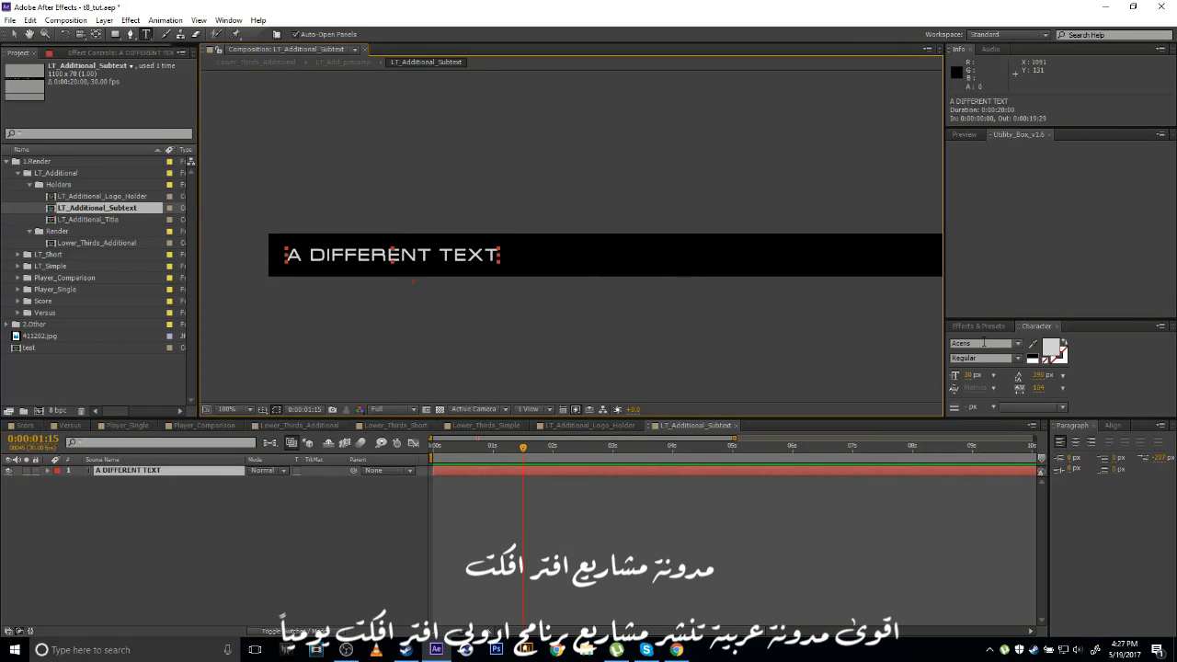
{"action": "left_click", "coordinate": [836, 481]}
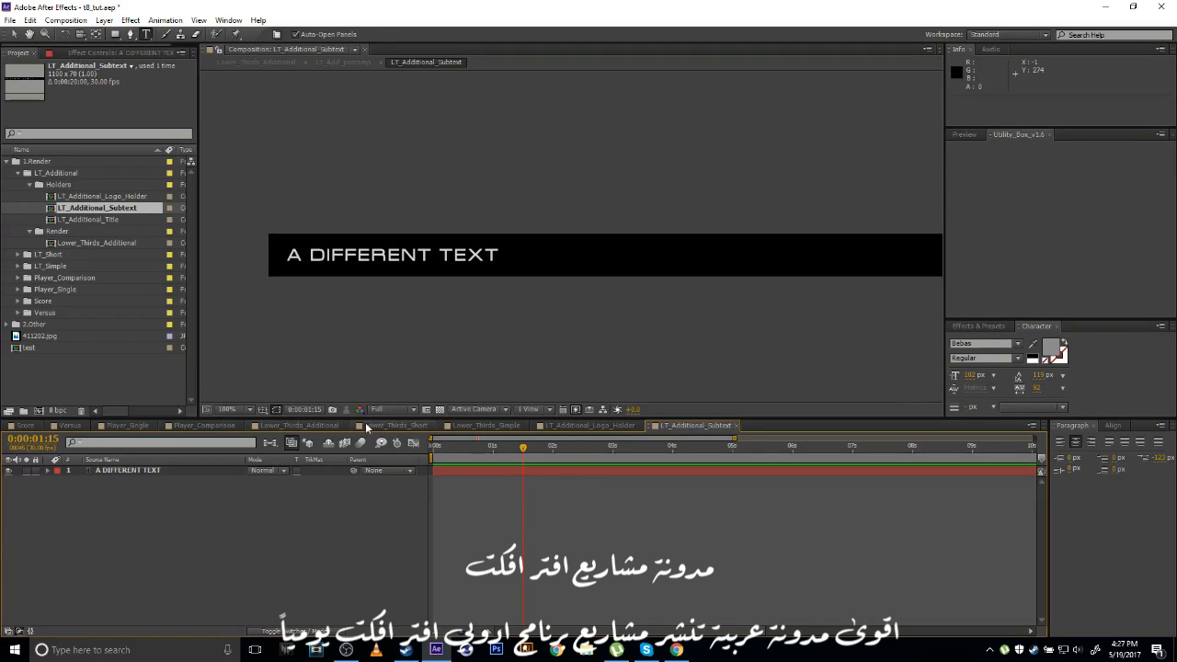
{"action": "left_click", "coordinate": [309, 425]}
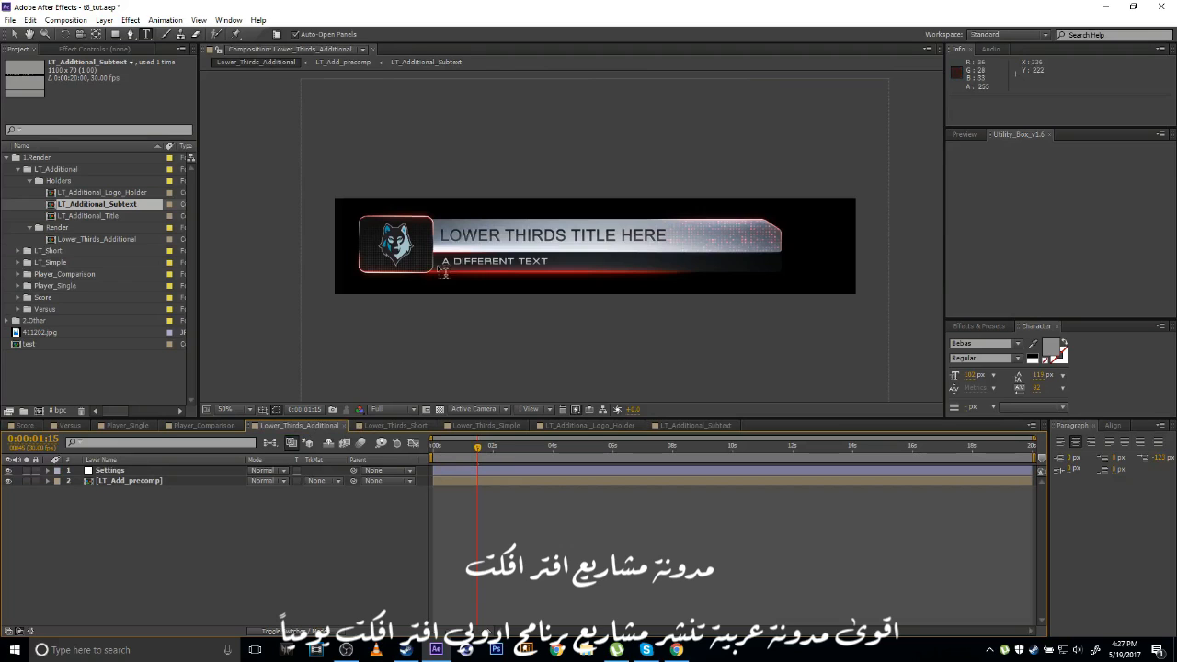
In LT_Additional_Title, replace the title with "LOWER THIRDS ADDITIONAL" and check it in Lower_Thirds_Additional.
{"action": "double_click", "coordinate": [94, 216]}
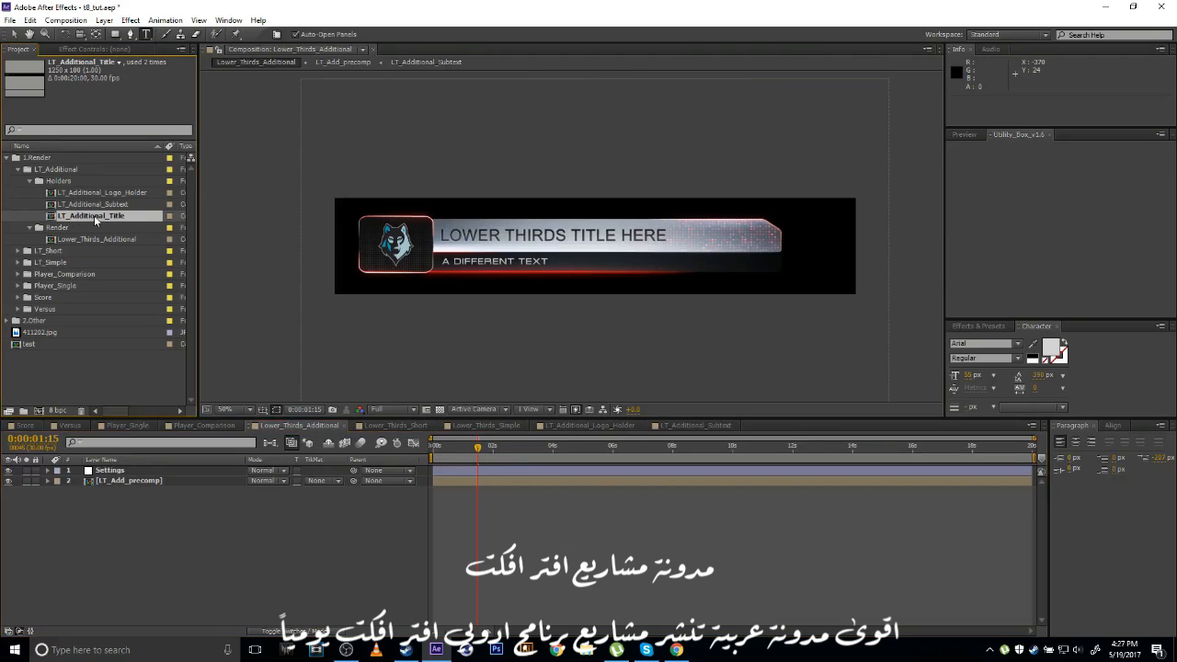
{"action": "double_click", "coordinate": [470, 471]}
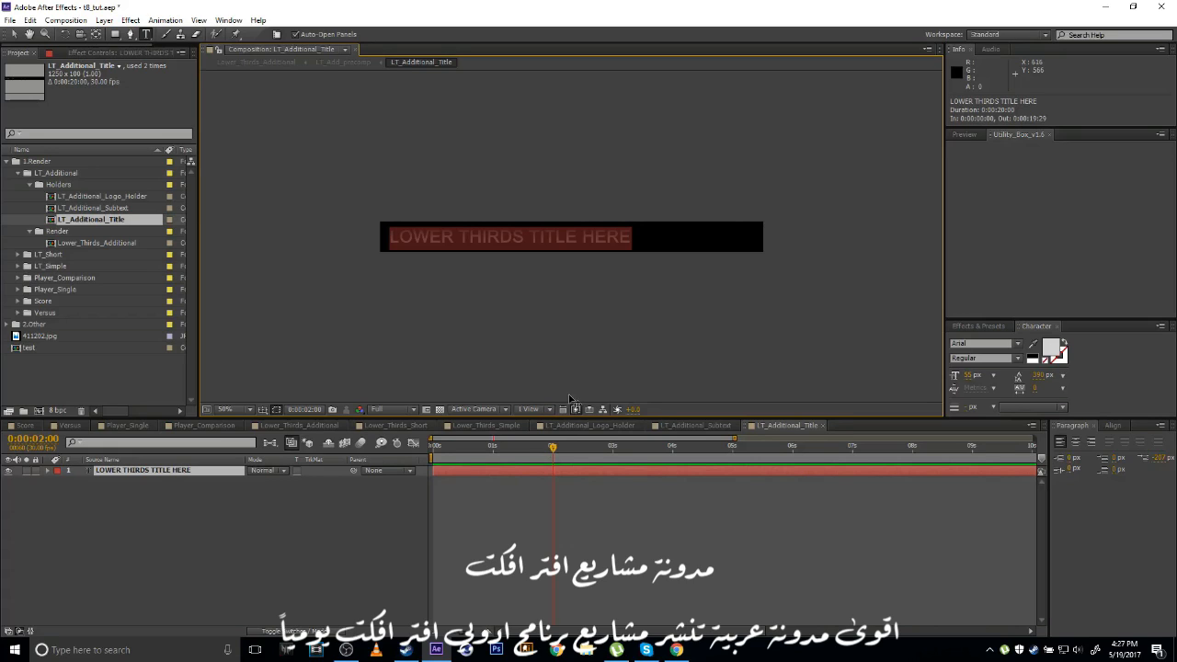
{"action": "type", "text": "LOWER "}
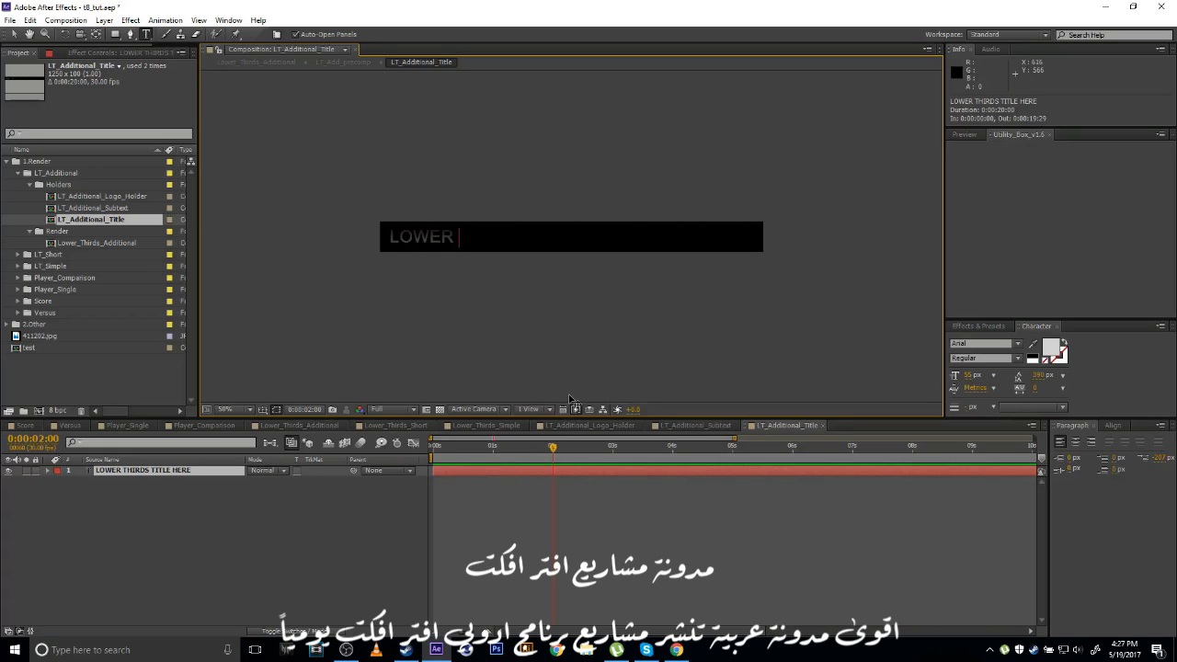
{"action": "type", "text": "THIRDS ADDITIONAL"}
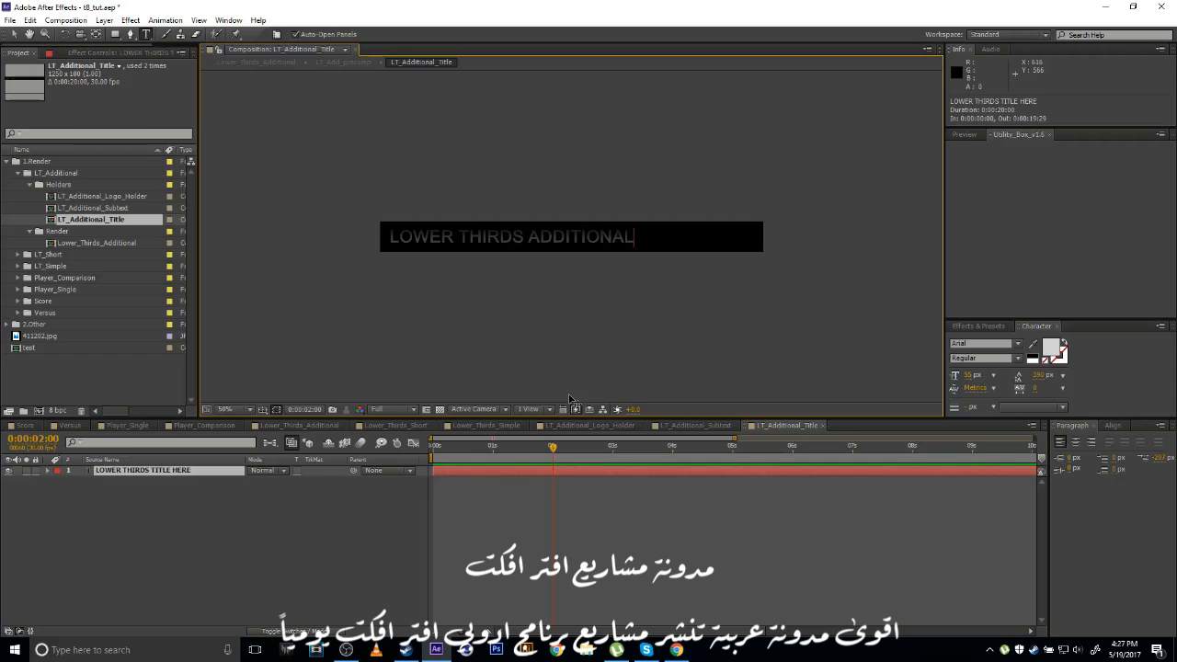
{"action": "key", "text": "KP_Enter"}
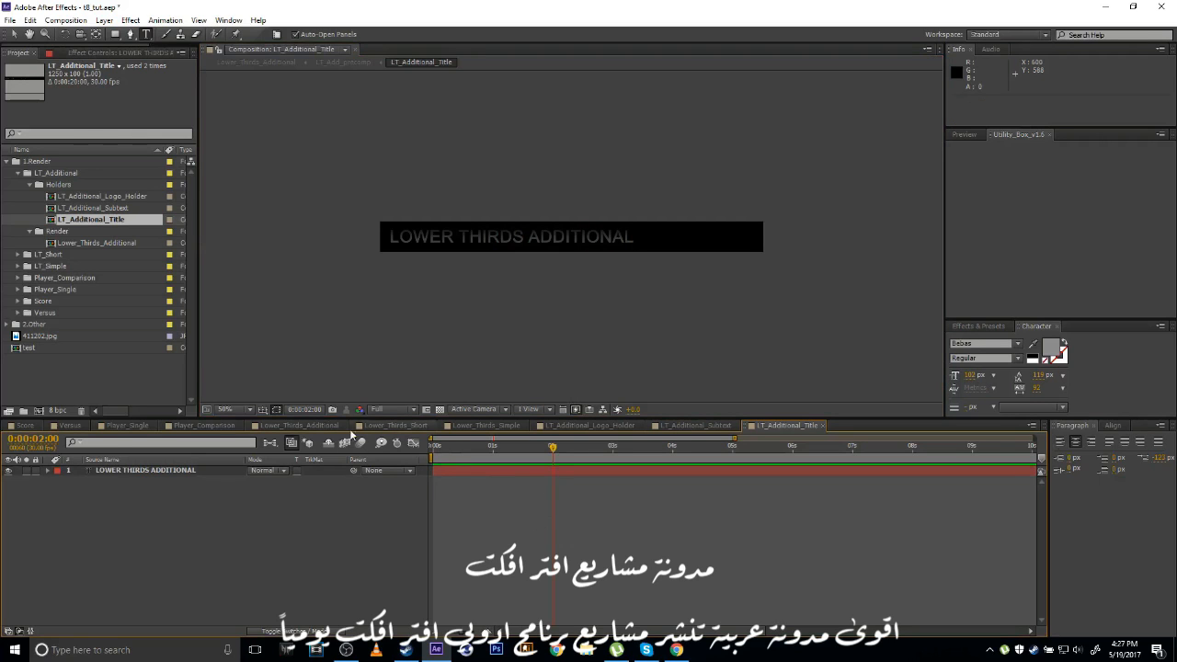
{"action": "left_click", "coordinate": [283, 427]}
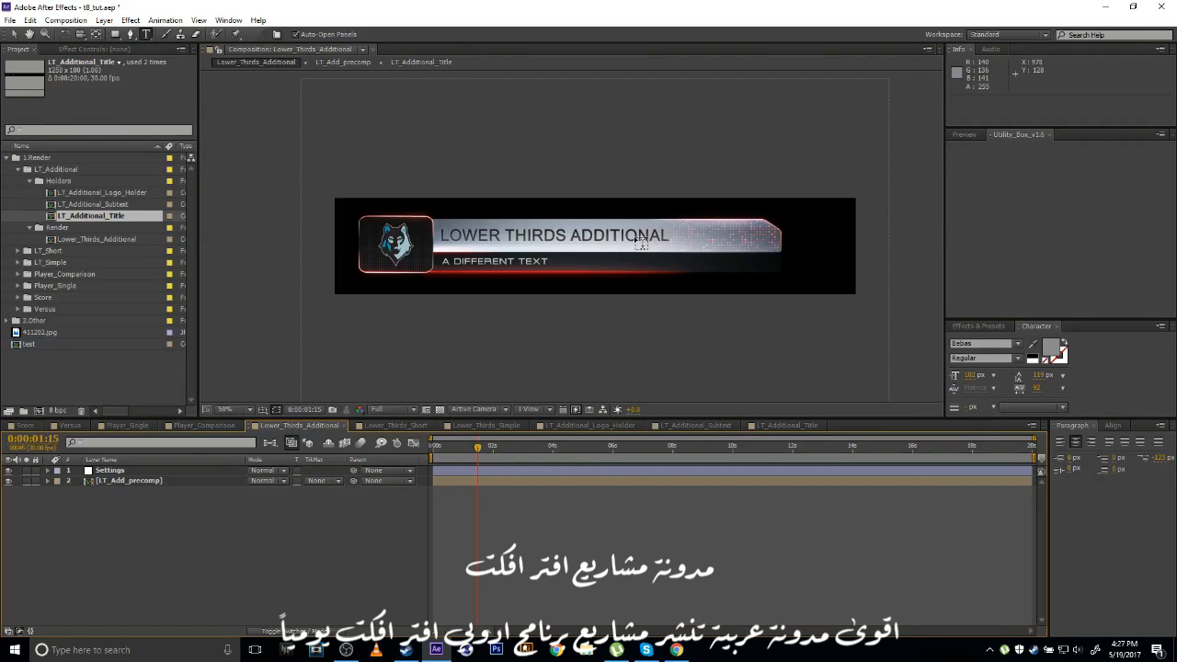
Undo the title and subtext replacements so both placeholder texts are restored.
{"action": "key", "text": "ctrl+z"}
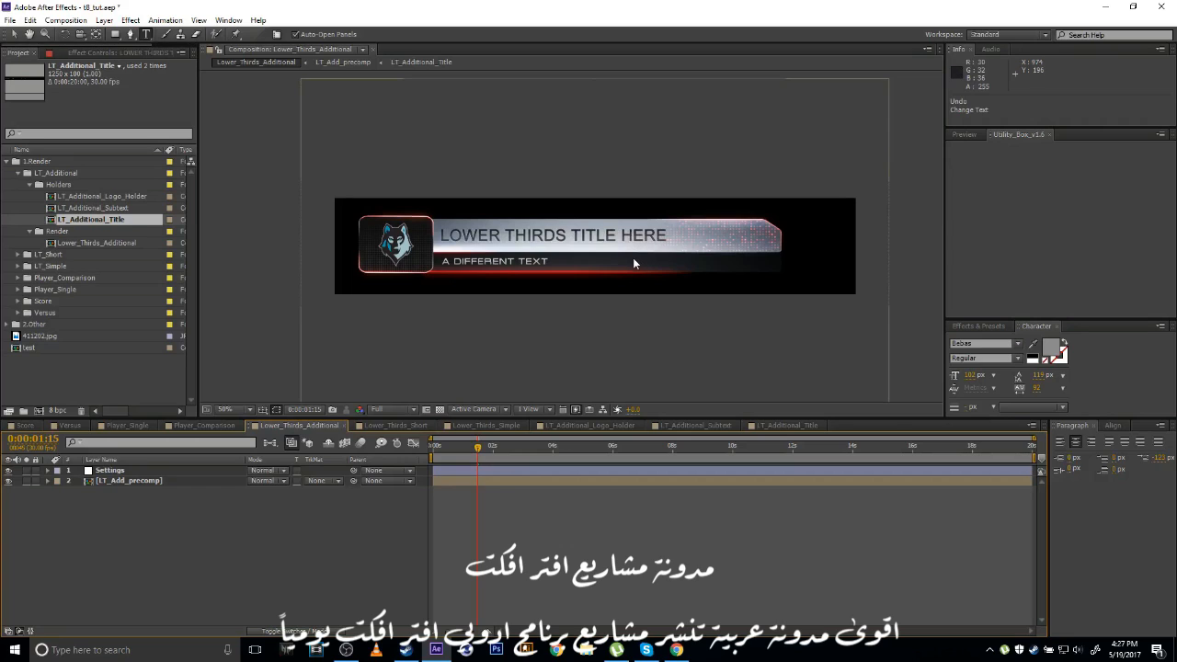
{"action": "key", "text": "ctrl+z"}
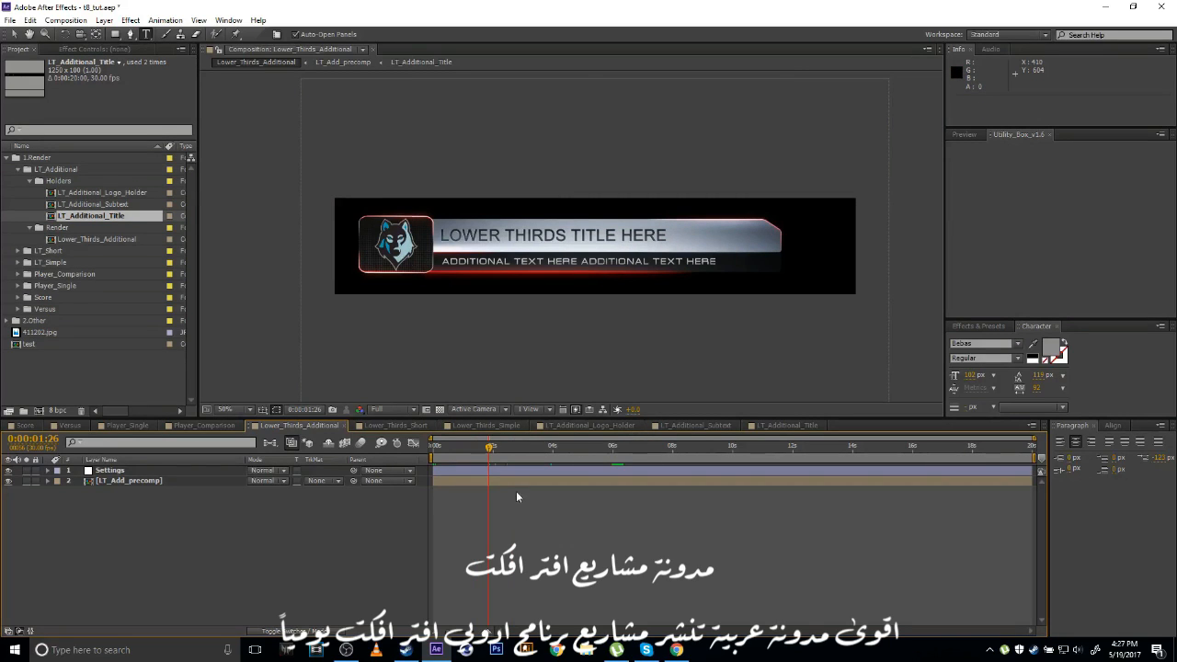
Collapse the LT_Additional subfolders, open Lower_Thirds_Short from LT_Short's Render folder and scrub it to about 0:00:04:14.
{"action": "left_click", "coordinate": [28, 181]}
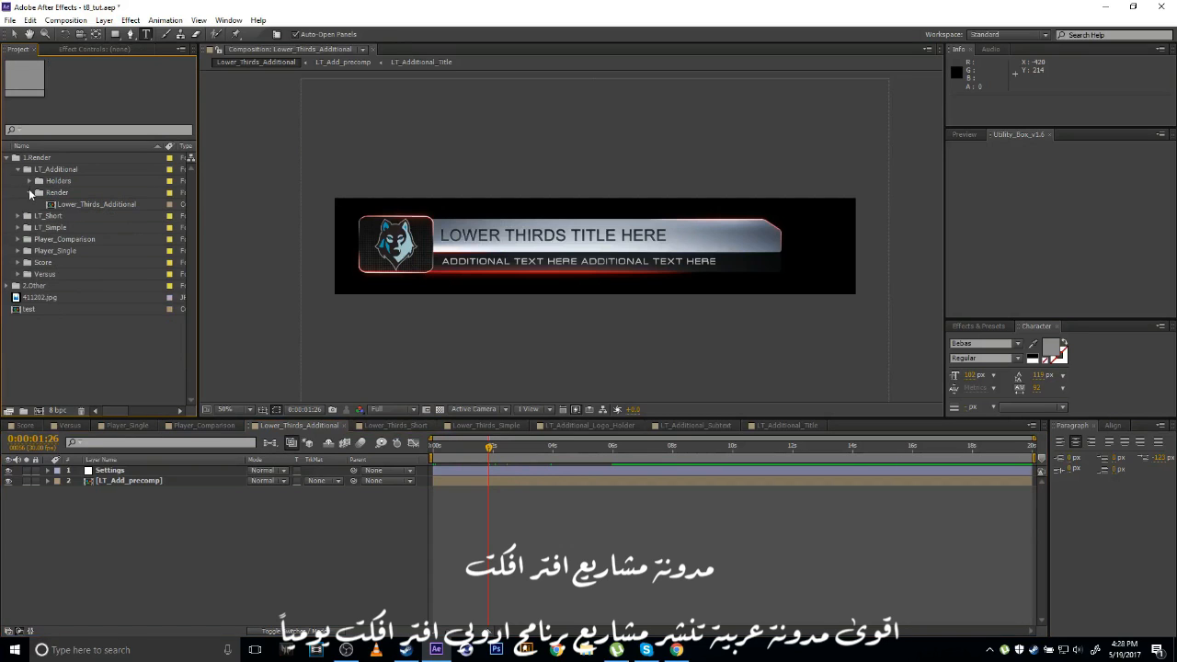
{"action": "left_click", "coordinate": [28, 192]}
{"action": "left_click", "coordinate": [18, 205]}
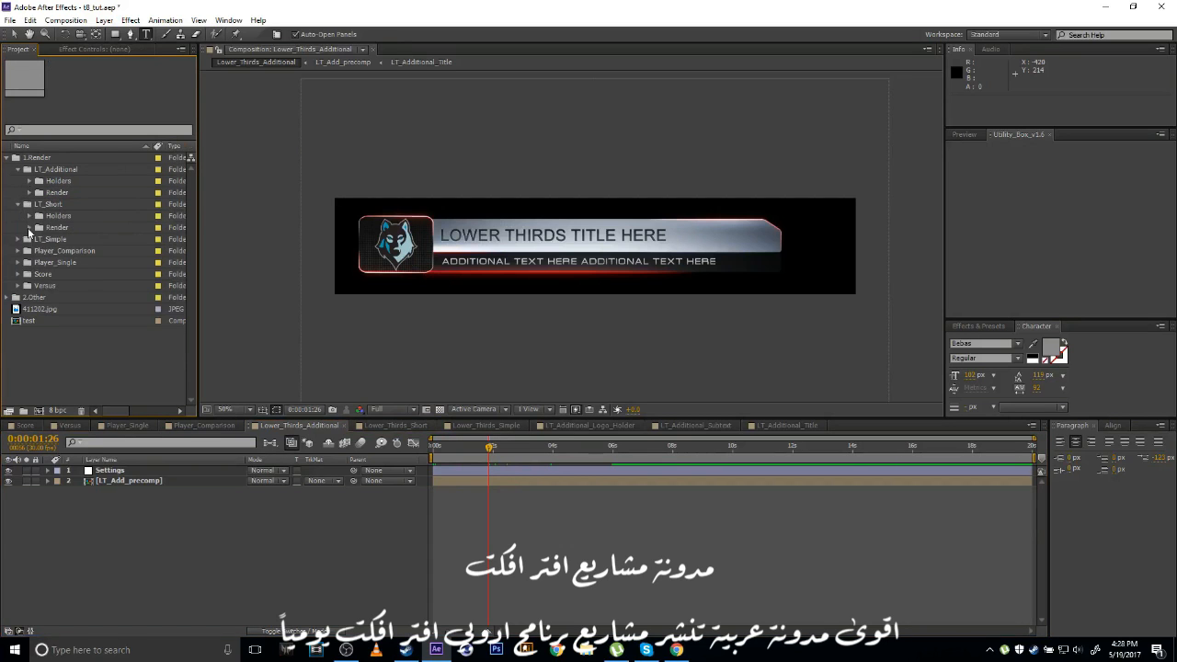
{"action": "left_click", "coordinate": [28, 228]}
{"action": "double_click", "coordinate": [92, 239]}
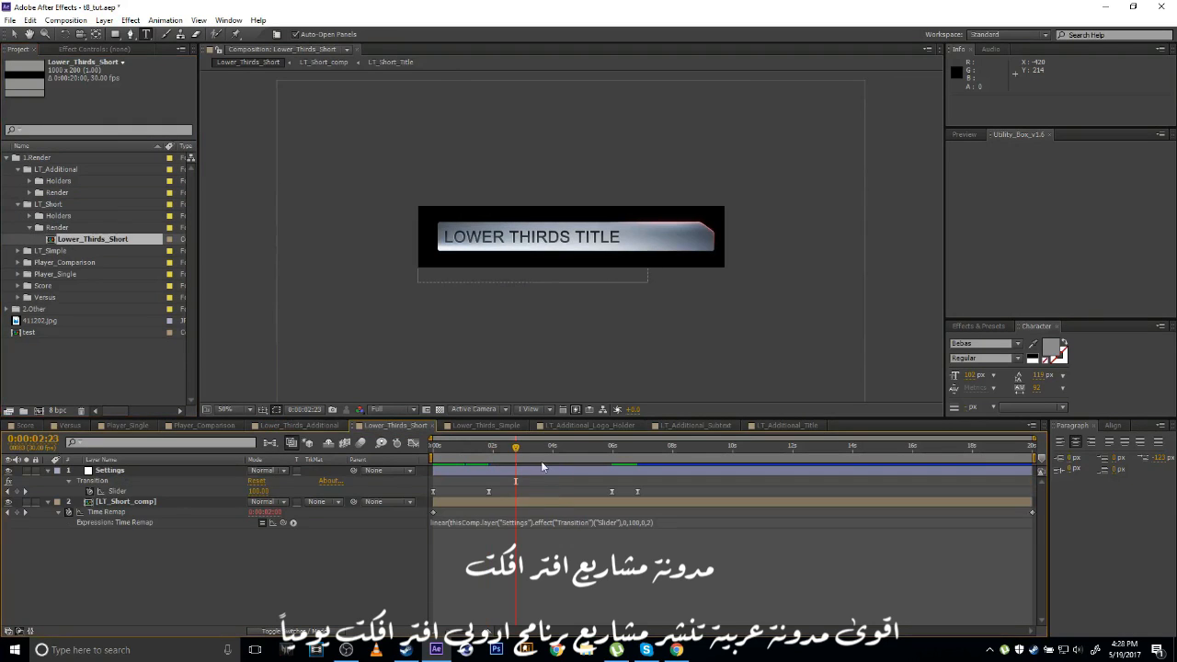
{"action": "mouse_move", "coordinate": [555, 448]}
{"action": "left_mouse_down"}
{"action": "mouse_move", "coordinate": [613, 449]}
{"action": "mouse_move", "coordinate": [569, 450]}
{"action": "left_mouse_up"}
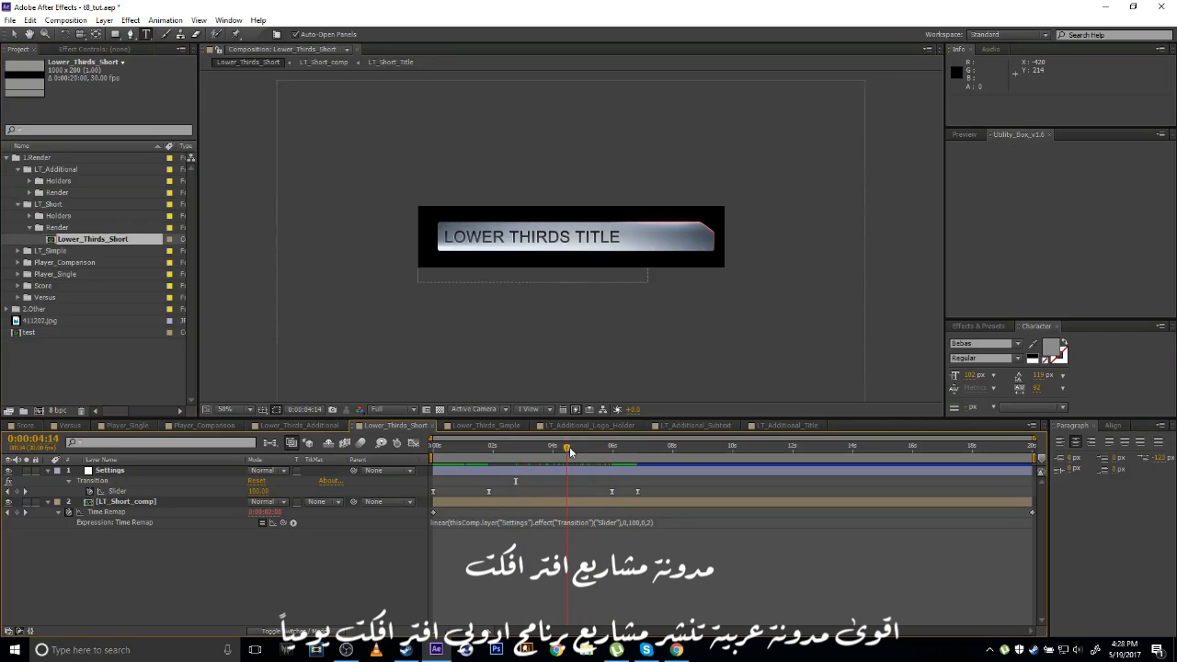
Look up LT_Short_Title in LT_Short's Holders folder and collapse the LT_Short folders.
{"action": "left_click", "coordinate": [28, 216]}
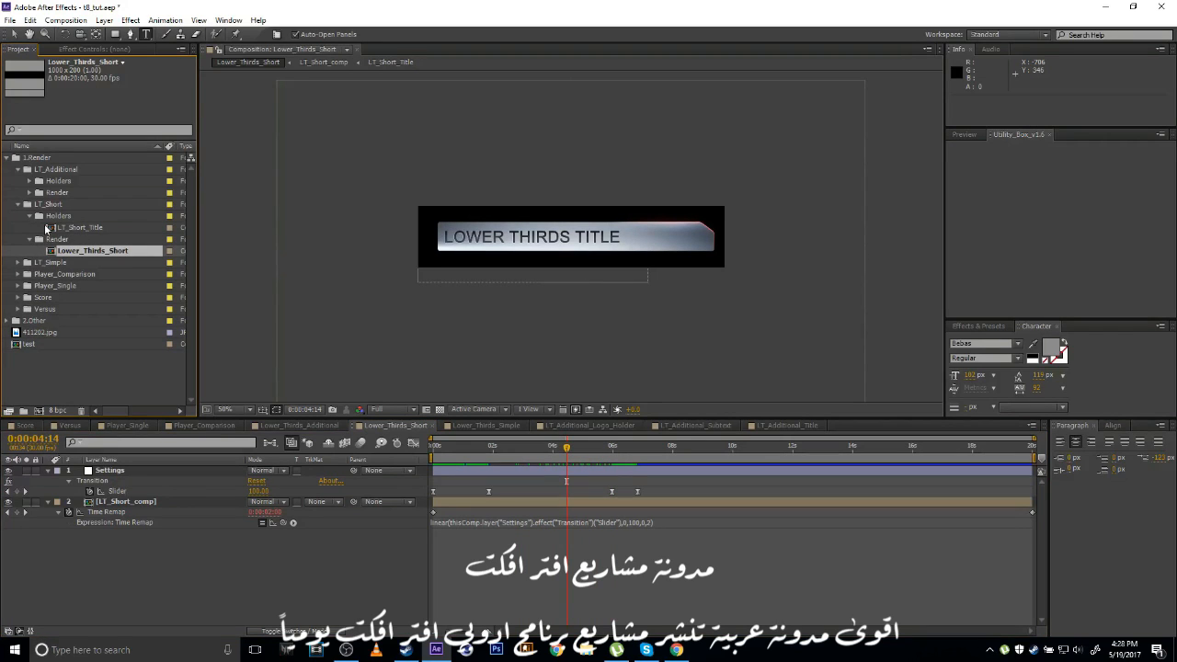
{"action": "left_click", "coordinate": [93, 227]}
{"action": "left_click", "coordinate": [28, 218]}
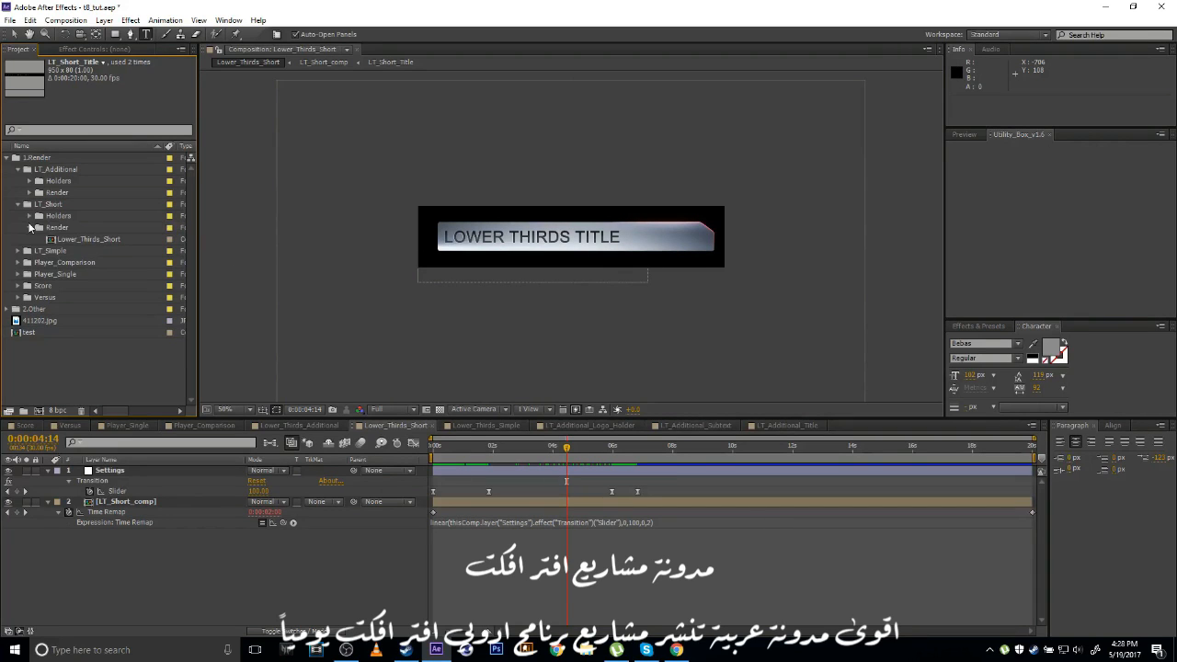
{"action": "left_click", "coordinate": [28, 228]}
{"action": "left_click", "coordinate": [18, 204]}
Expand LT_Simple's Holders and Render folders, look at LT_Simple_Logo_Holder, and open Lower_Thirds_Simple to scrub its animation.
{"action": "left_click", "coordinate": [17, 215]}
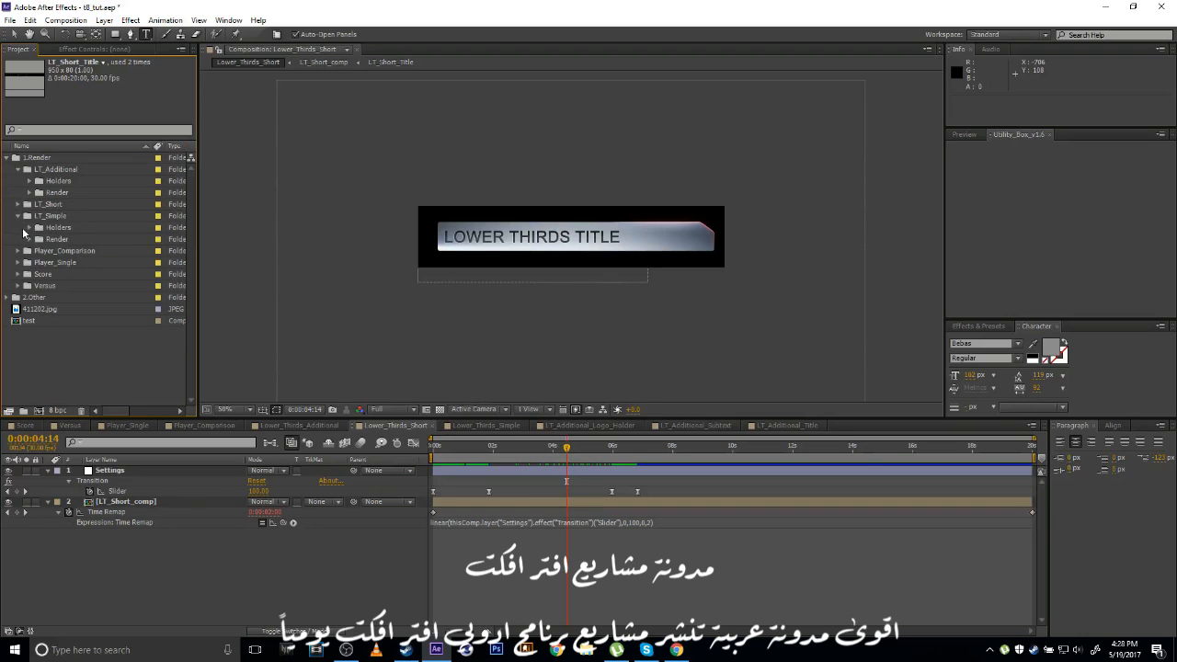
{"action": "left_click", "coordinate": [29, 228]}
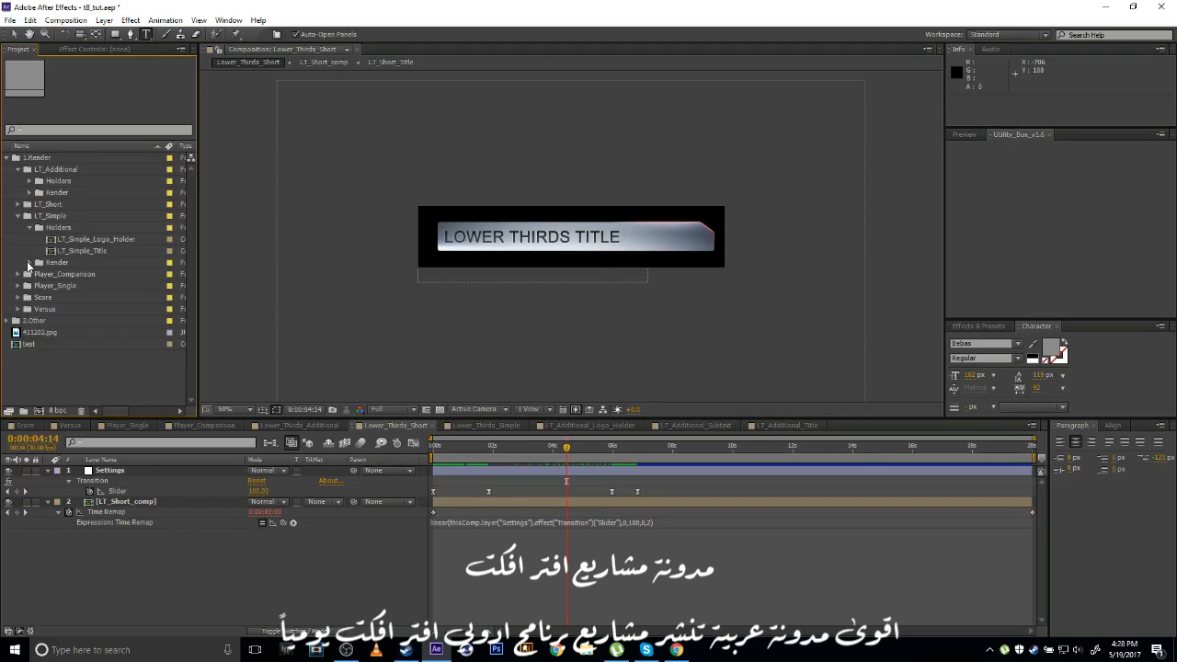
{"action": "left_click", "coordinate": [28, 263]}
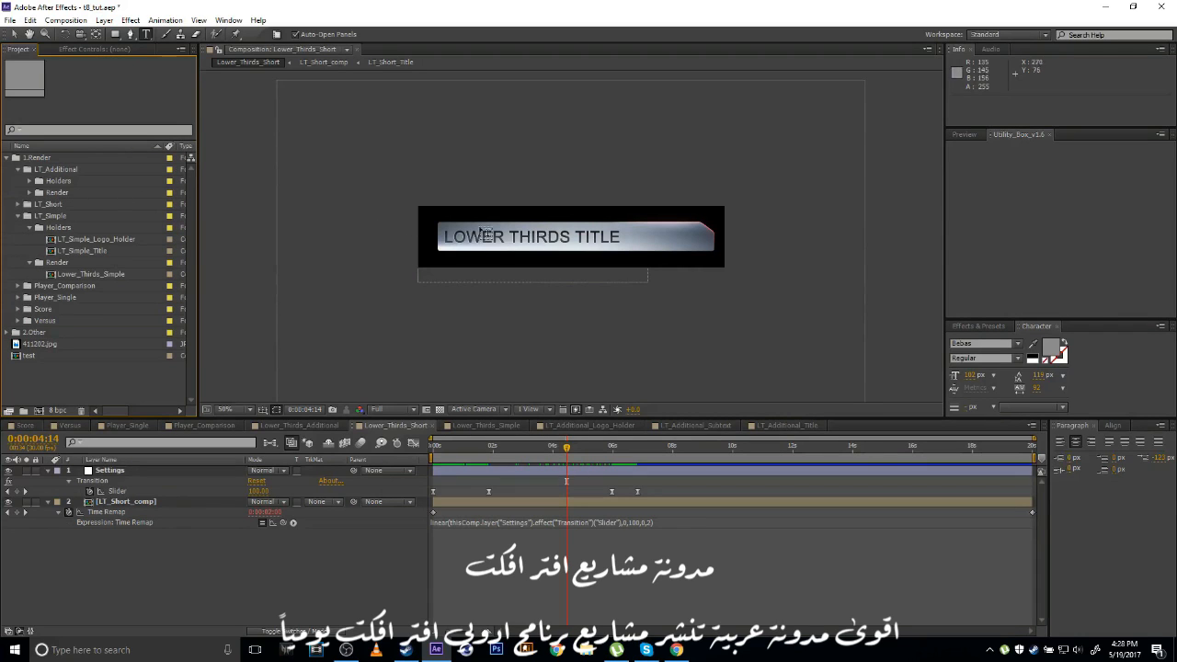
{"action": "left_click", "coordinate": [90, 240]}
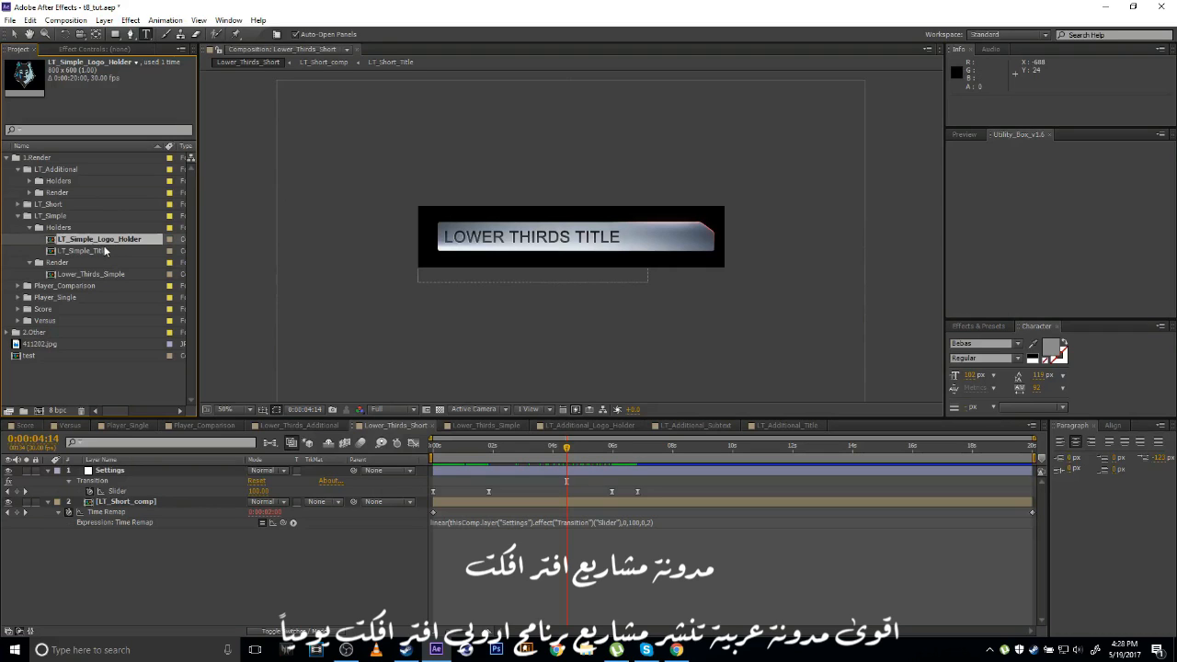
{"action": "double_click", "coordinate": [97, 275]}
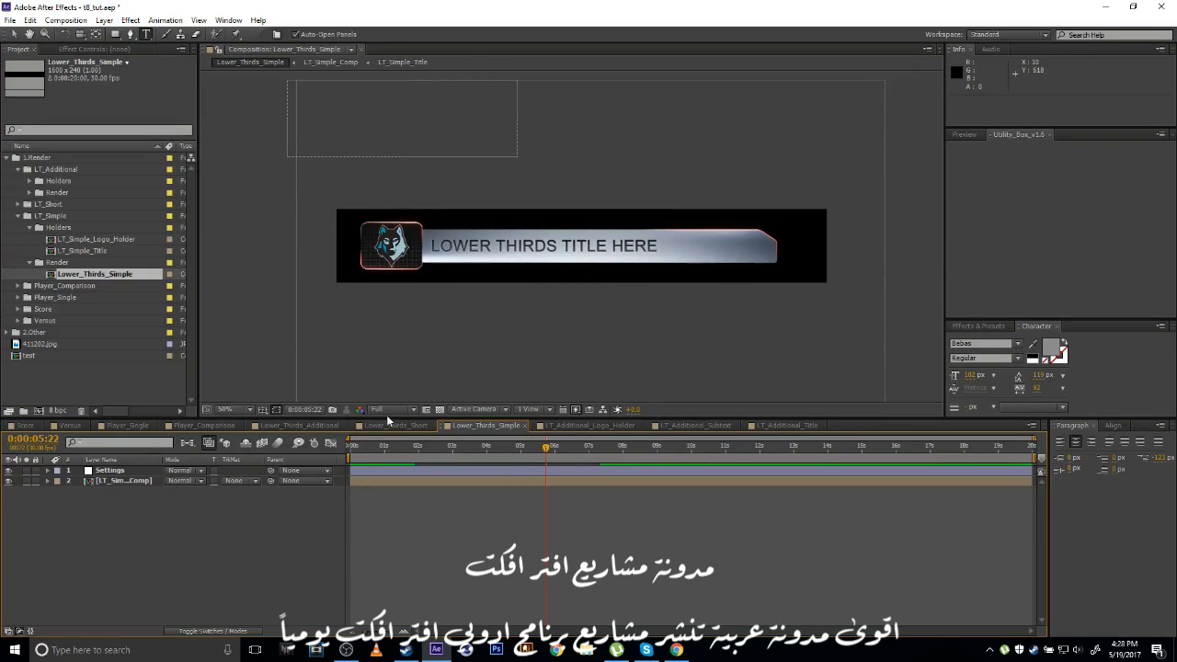
{"action": "left_click_drag", "start_coordinate": [480, 456], "coordinate": [428, 463]}
Open the Player_Comparison composition from its Render folder and show the Settings layer's effect controls.
{"action": "left_click", "coordinate": [18, 286]}
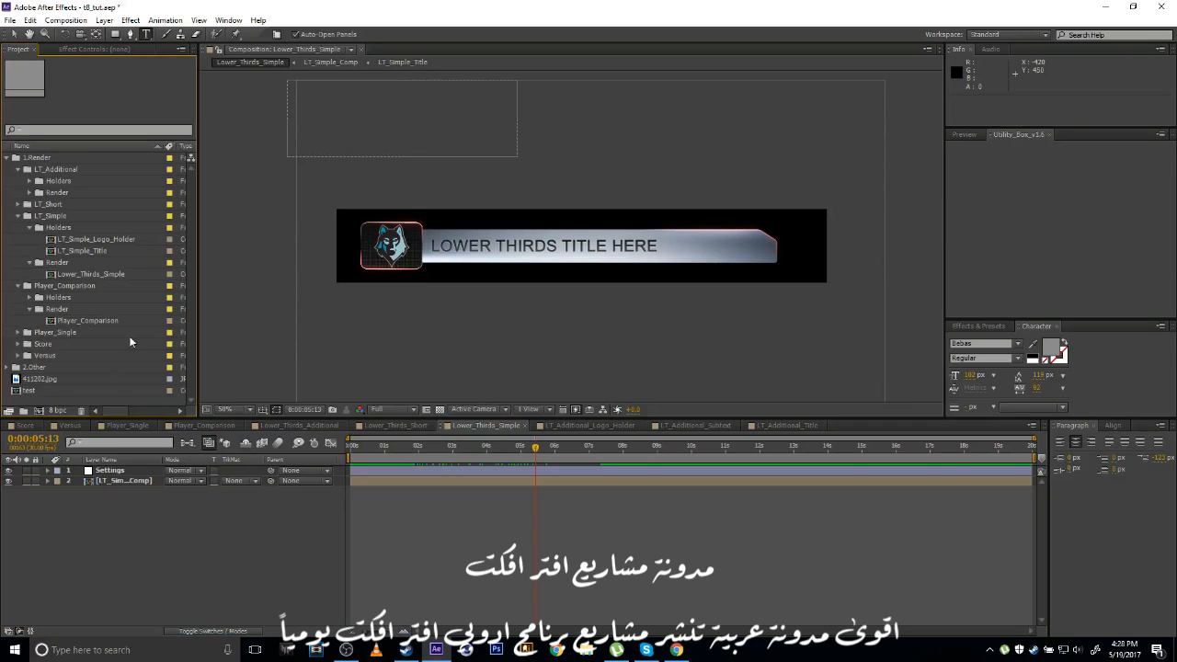
{"action": "double_click", "coordinate": [85, 321]}
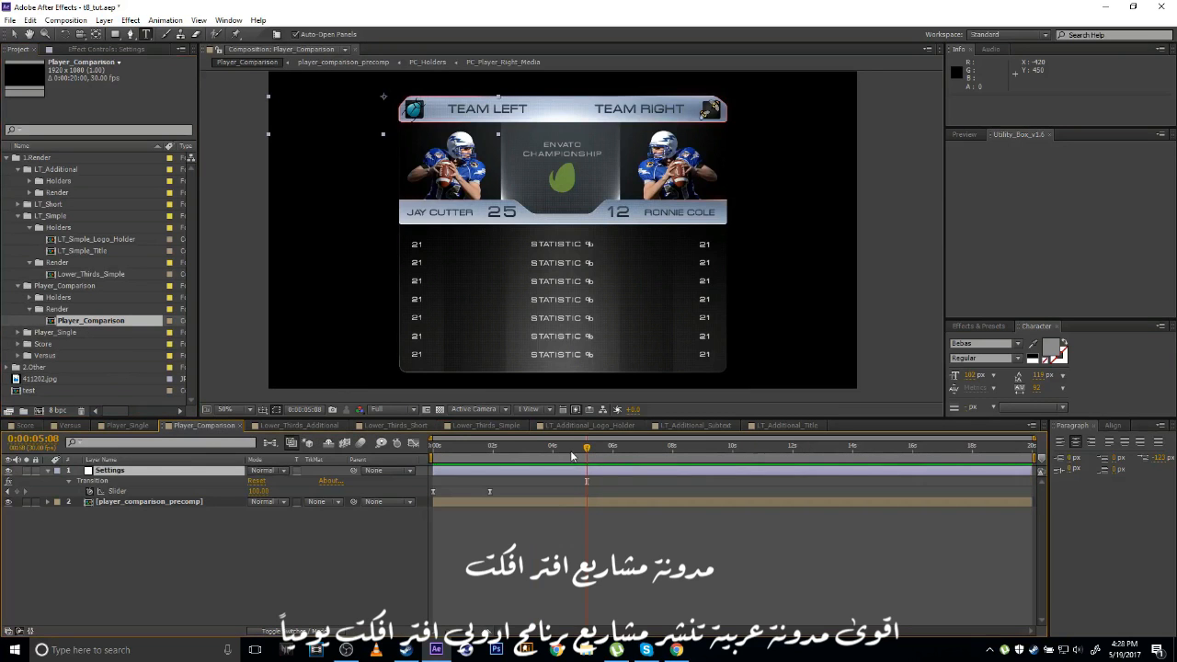
{"action": "left_click", "coordinate": [80, 49]}
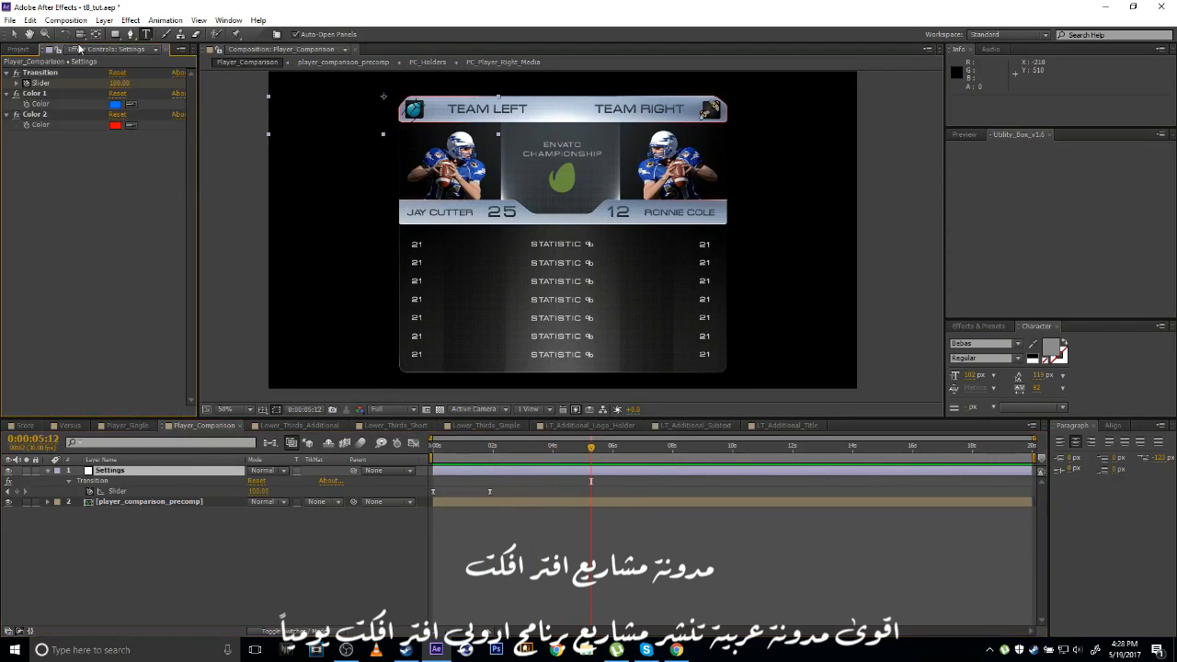
Add a Transition slider keyframe at 0:00:06:12 and set the slider to 0 at about 0:00:08.
{"action": "left_click", "coordinate": [41, 74]}
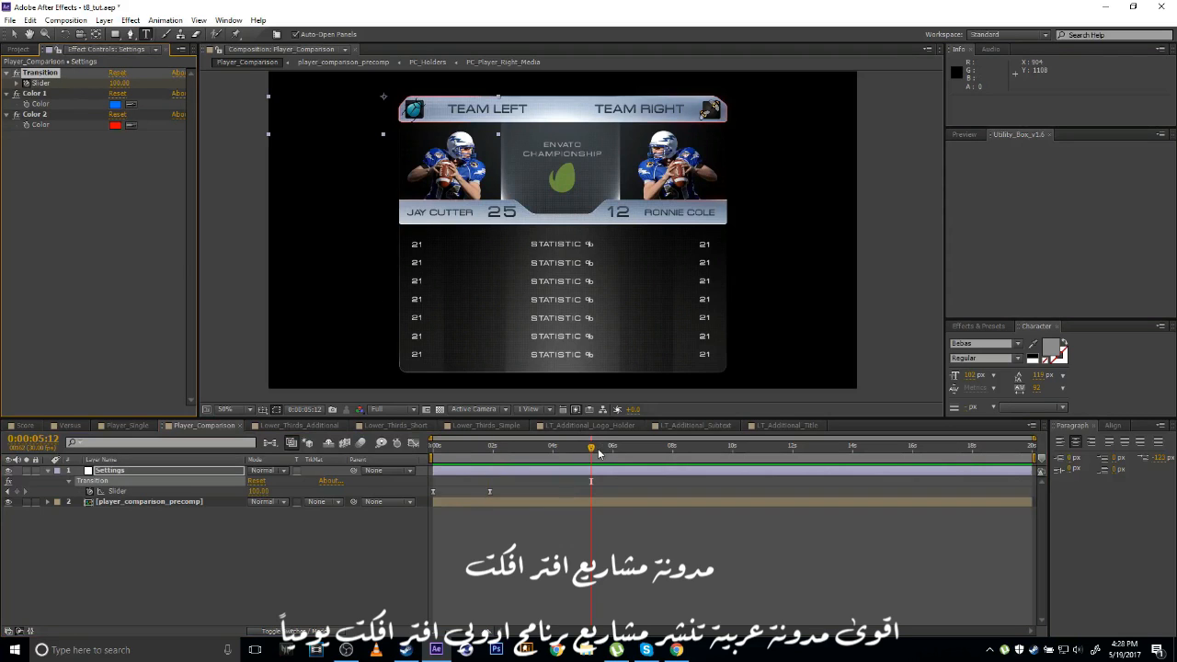
{"action": "key", "text": "space"}
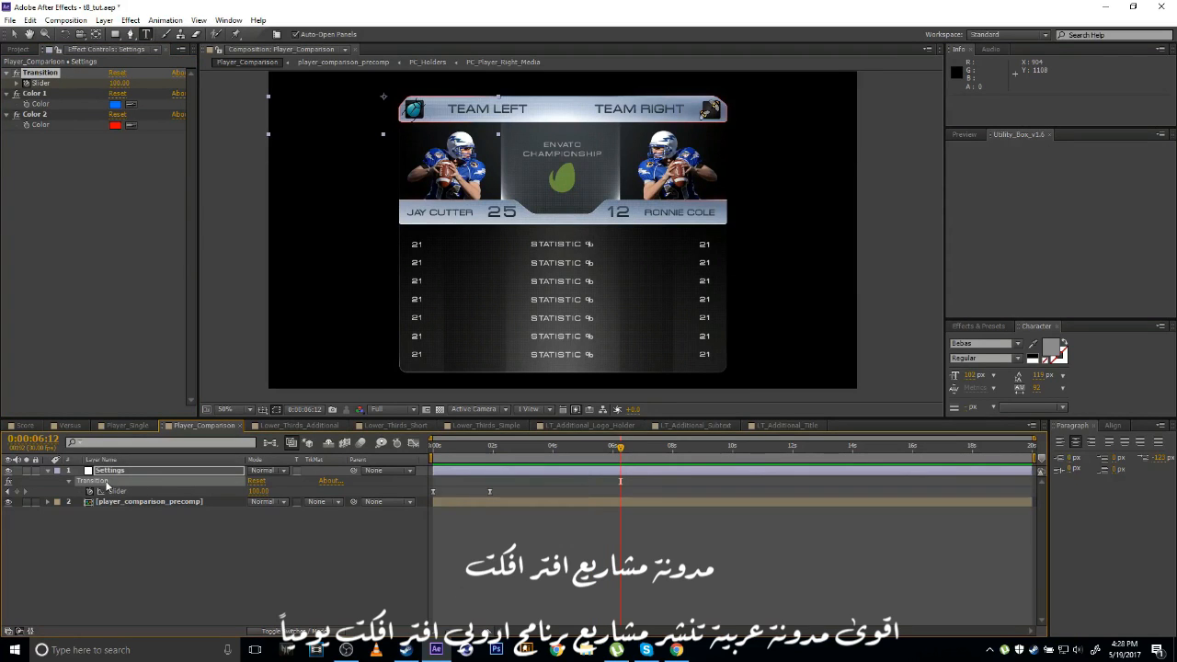
{"action": "left_click", "coordinate": [585, 510]}
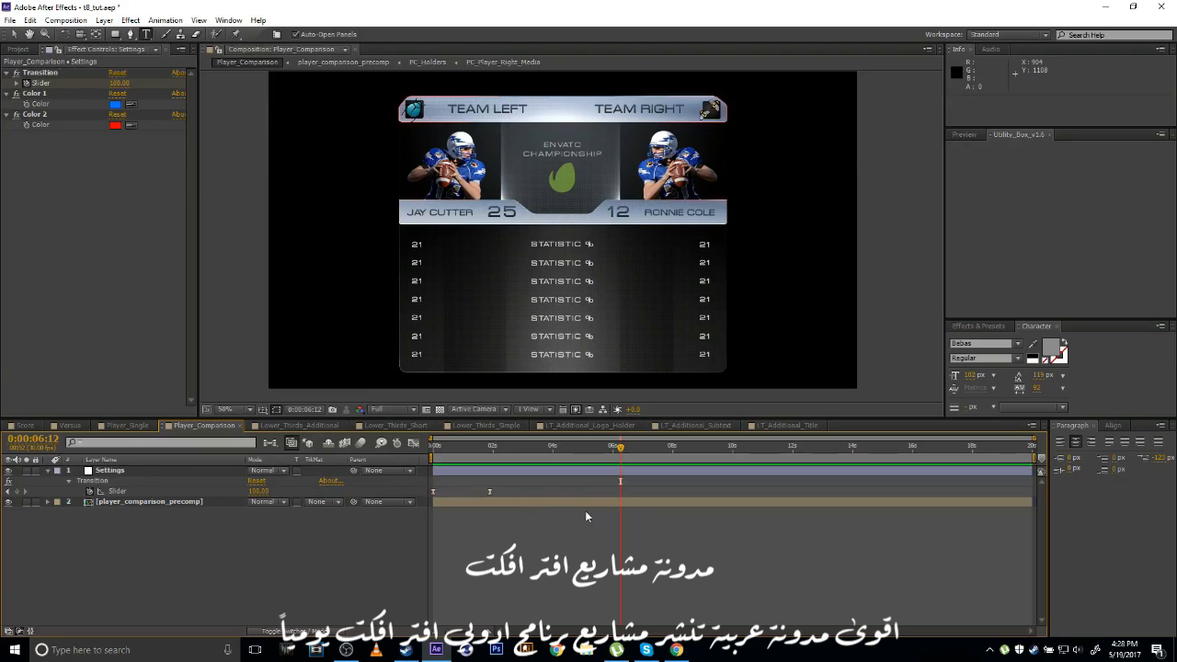
{"action": "left_click", "coordinate": [17, 494]}
{"action": "left_click", "coordinate": [644, 454]}
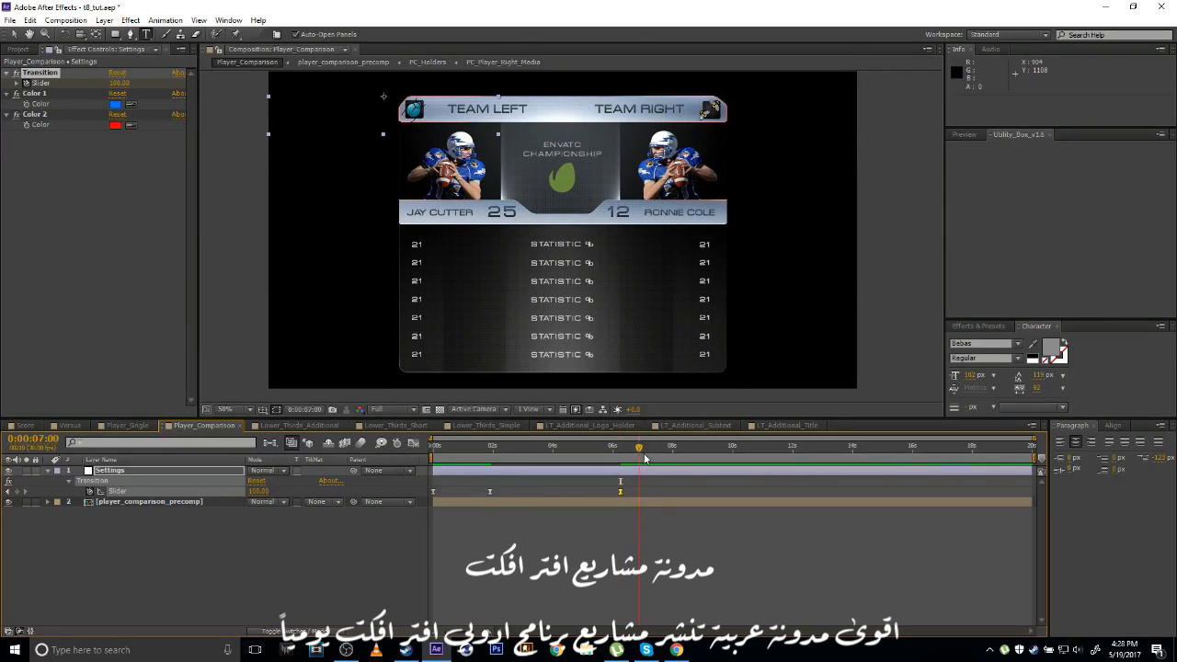
{"action": "left_click", "coordinate": [671, 454]}
{"action": "left_click", "coordinate": [256, 492]}
{"action": "type", "text": "0"}
{"action": "key", "text": "Return"}
Shift the two added Transition keyframes later in the timeline, then delete both.
{"action": "left_click_drag", "start_coordinate": [670, 452], "coordinate": [572, 459]}
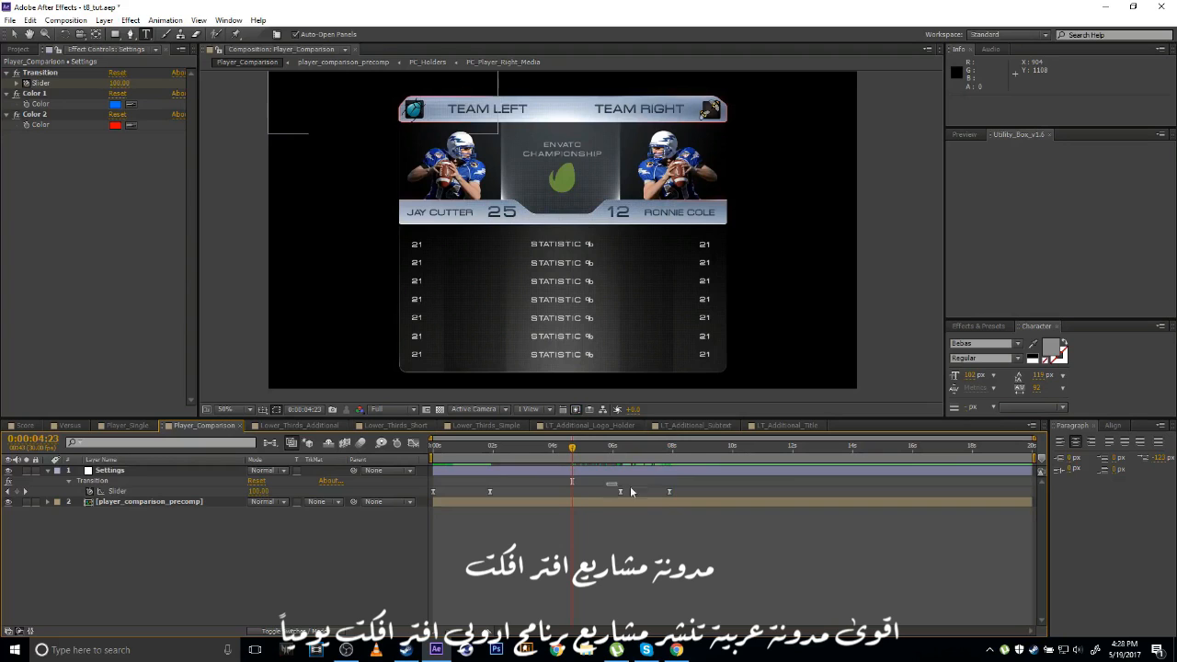
{"action": "left_click_drag", "start_coordinate": [631, 492], "coordinate": [760, 492]}
{"action": "left_click_drag", "start_coordinate": [664, 481], "coordinate": [771, 502]}
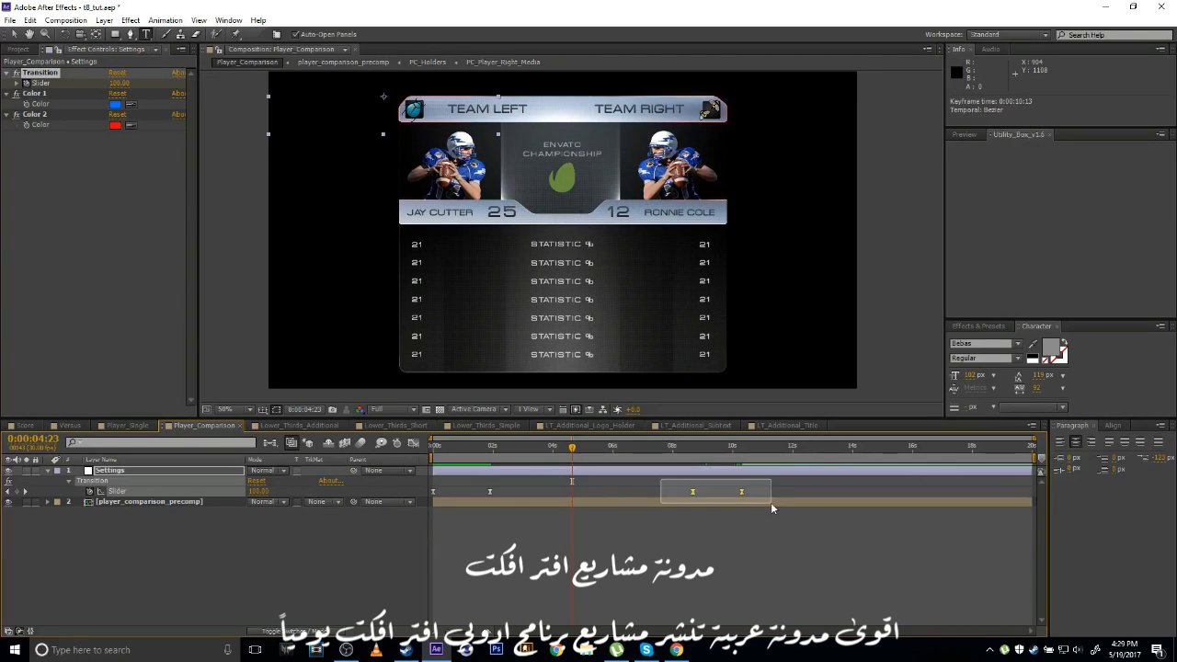
{"action": "key", "text": "Delete"}
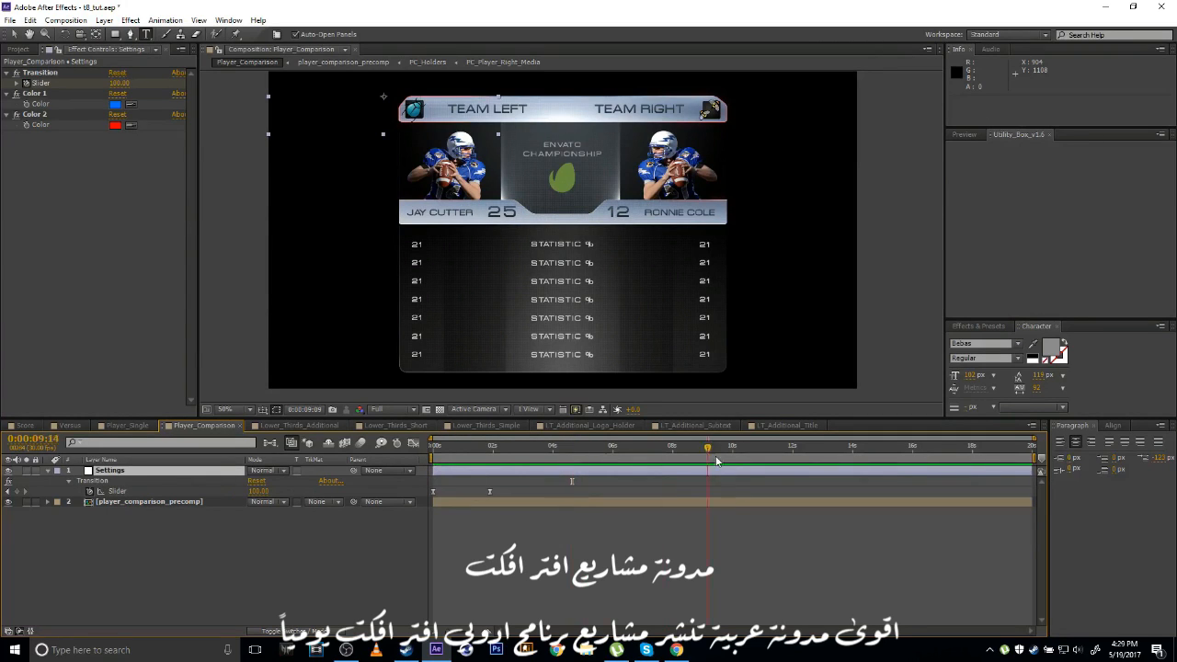
At 0:00:02:24, try another hue for Color 1 and green 00FF8A for Color 2, cancelling both colour choices.
{"action": "left_click_drag", "start_coordinate": [731, 450], "coordinate": [521, 448]}
{"action": "left_click", "coordinate": [115, 105]}
{"action": "left_click_drag", "start_coordinate": [945, 162], "coordinate": [943, 185]}
{"action": "key", "text": "Escape"}
{"action": "left_click", "coordinate": [115, 125]}
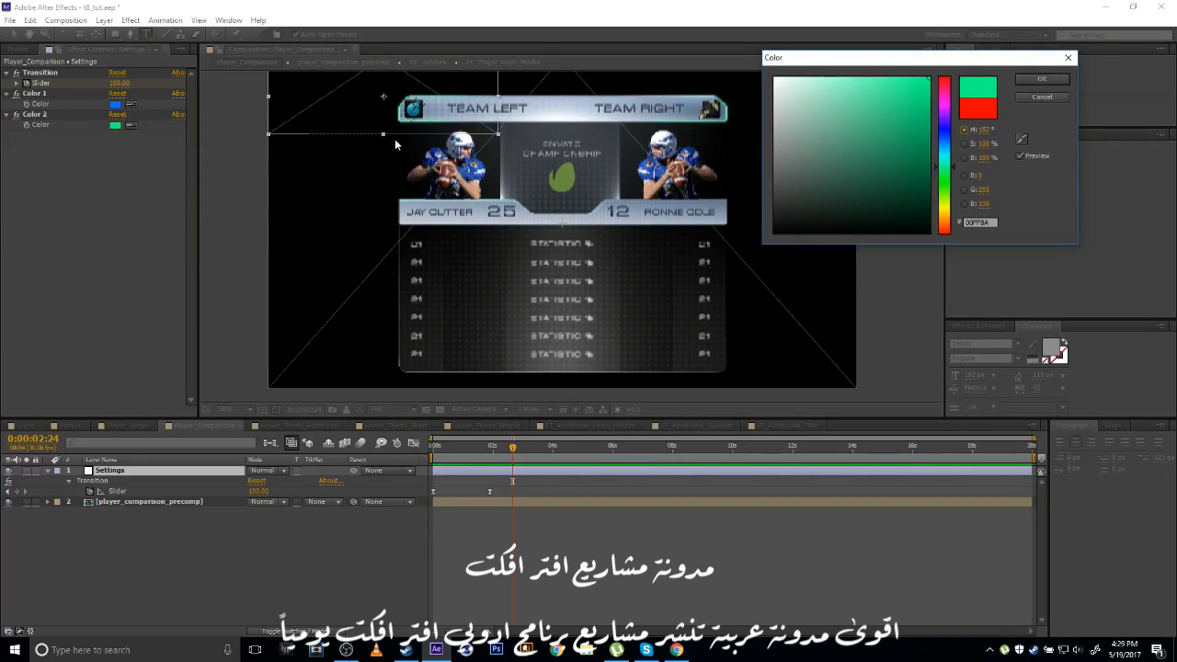
{"action": "key", "text": "Escape"}
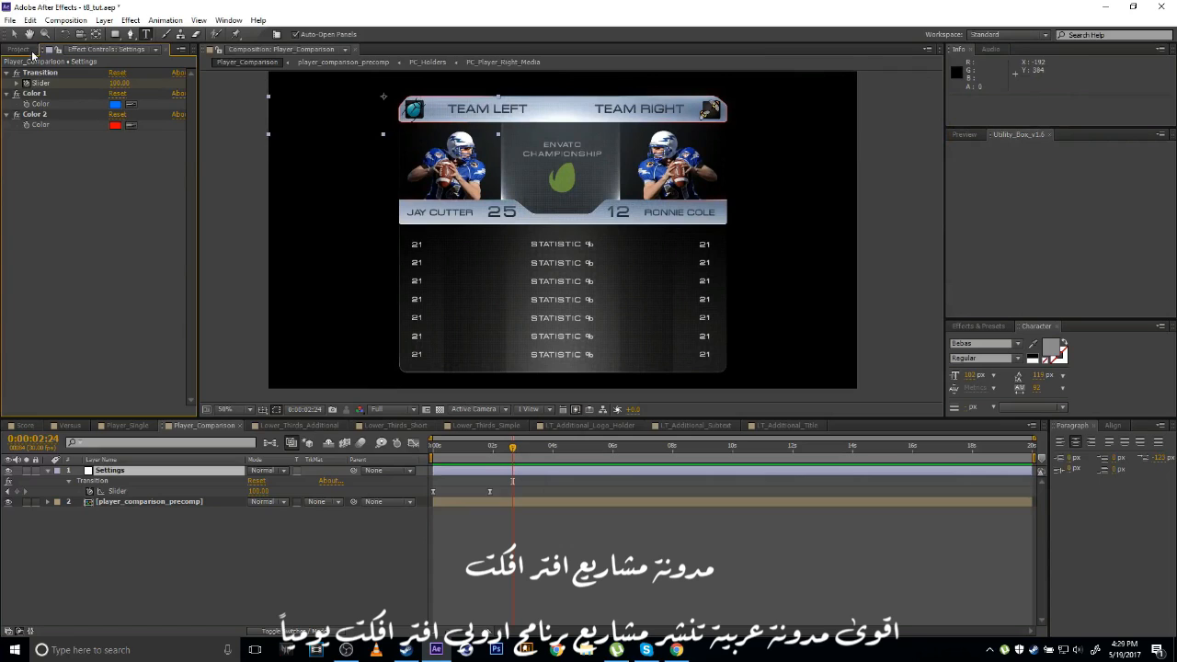
Open the PC_Middle_Text composition from Player_Comparison's Holders folder.
{"action": "left_click", "coordinate": [16, 49]}
{"action": "left_click", "coordinate": [28, 297]}
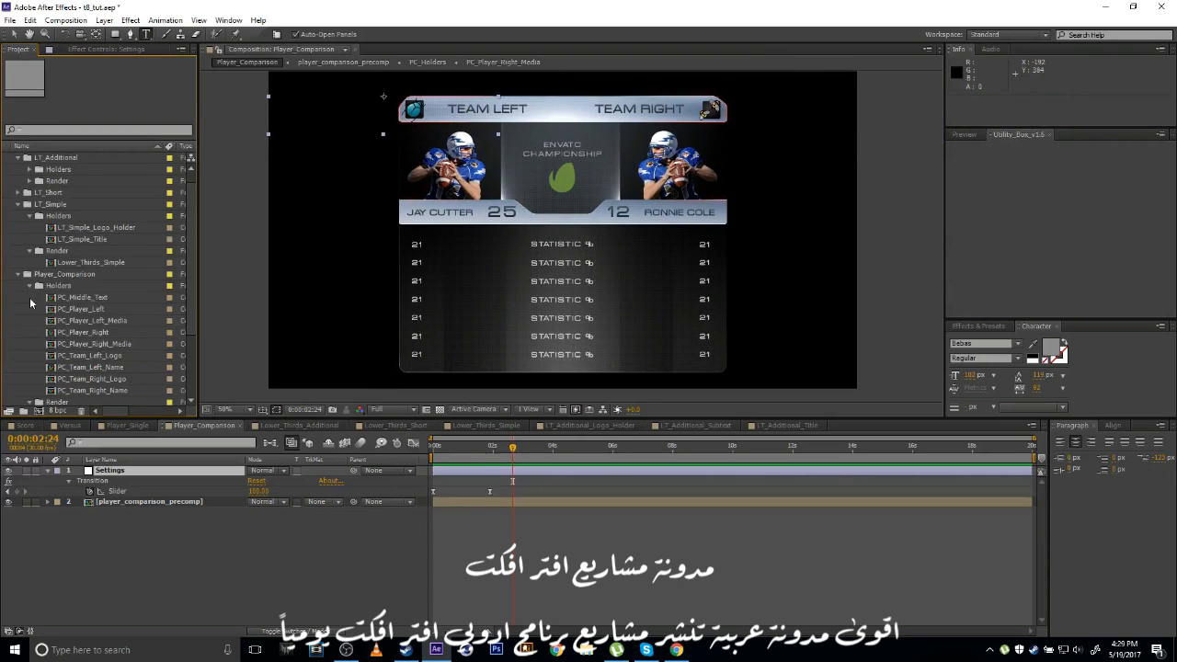
{"action": "scroll", "coordinate": [126, 289], "scroll_direction": "down", "scroll_amount": 2}
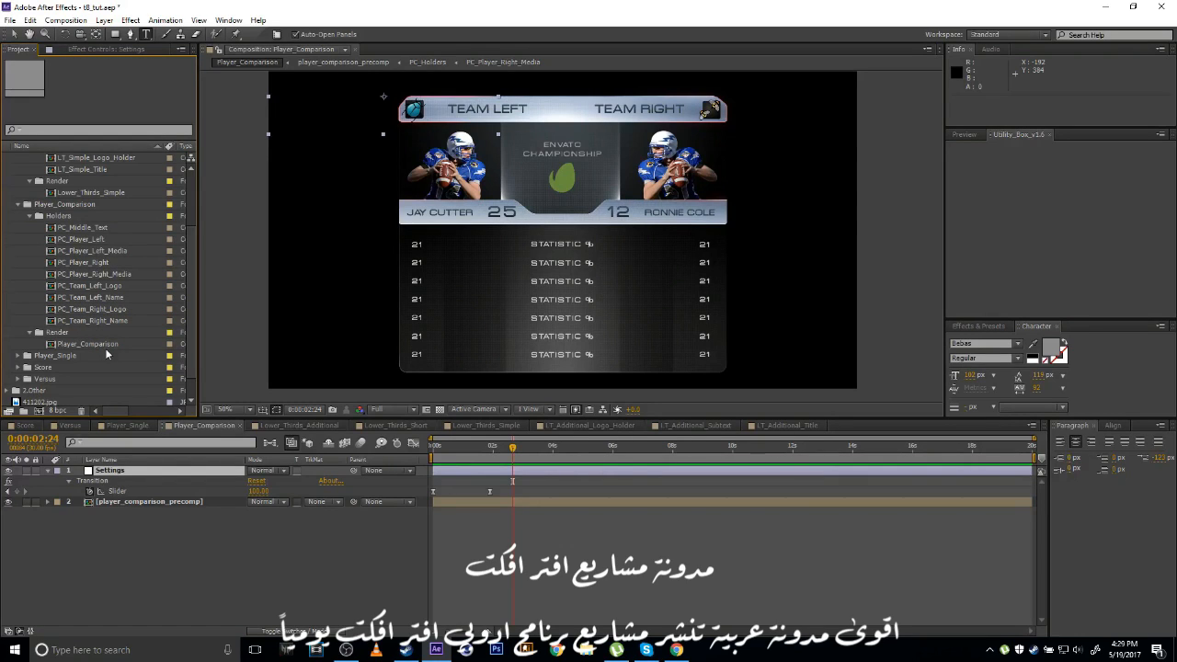
{"action": "double_click", "coordinate": [72, 229]}
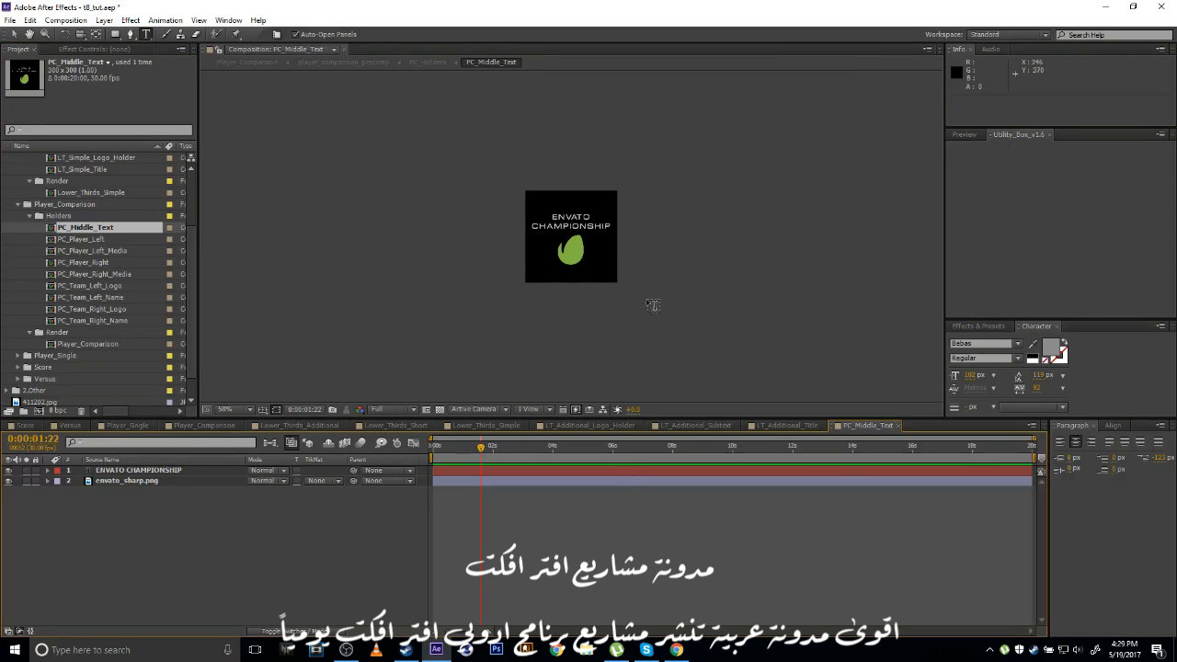
Close the LT_Additional_Title timeline and return to the Player_Comparison composition.
{"action": "left_click", "coordinate": [789, 428]}
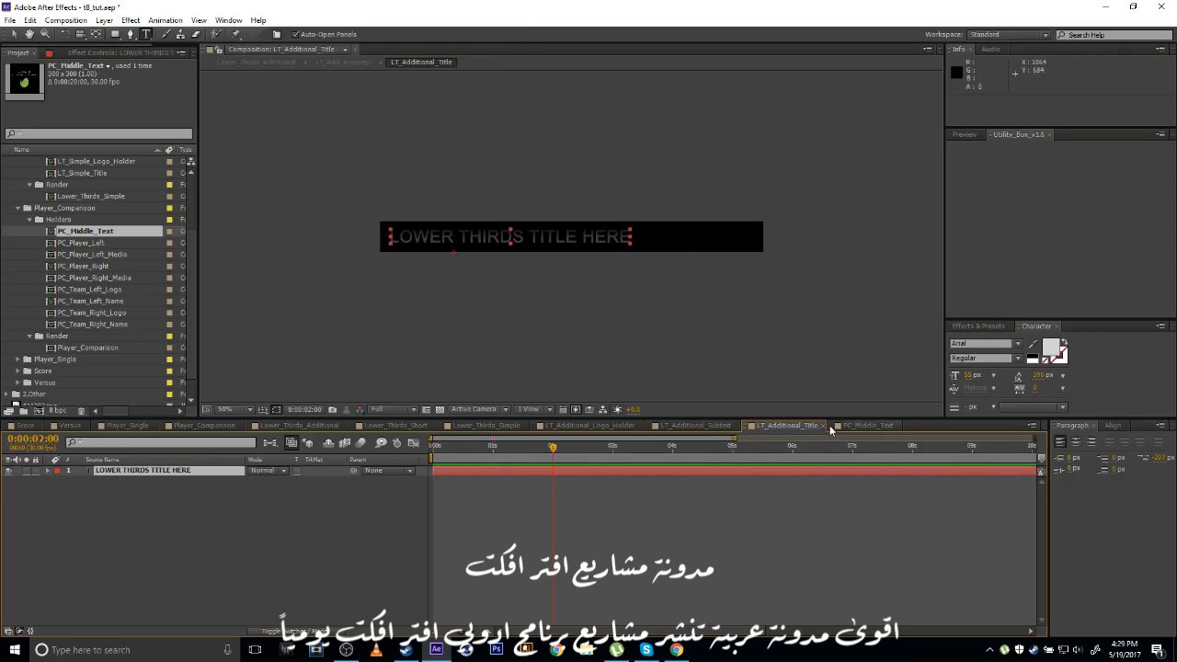
{"action": "left_click", "coordinate": [825, 426]}
{"action": "double_click", "coordinate": [103, 344]}
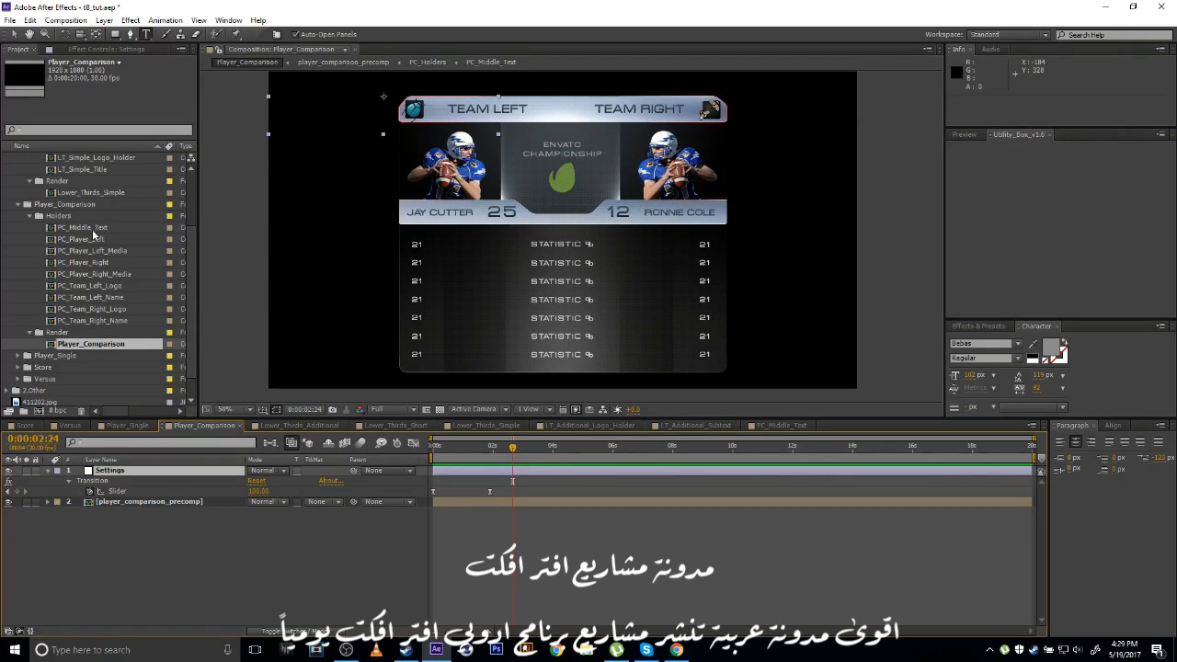
Look through the player and team holders in Player_Comparison's Holders folder, then collapse the folder.
{"action": "left_click", "coordinate": [14, 283]}
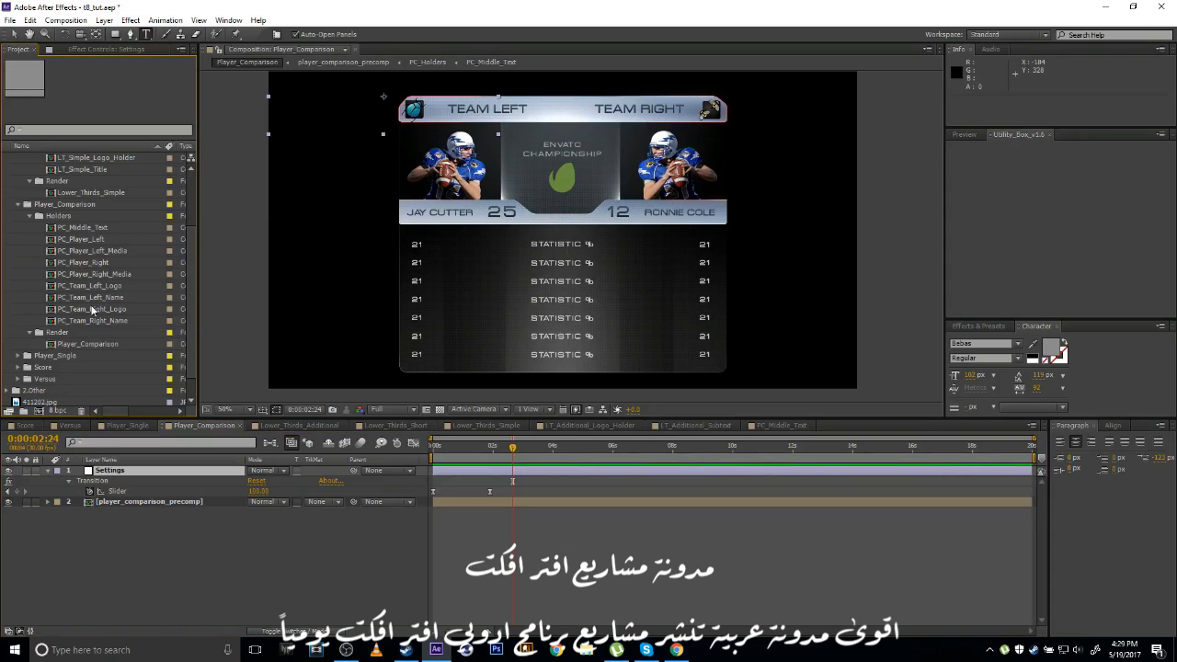
{"action": "left_click", "coordinate": [91, 239]}
{"action": "left_click", "coordinate": [92, 250]}
{"action": "left_click", "coordinate": [93, 262]}
{"action": "left_click", "coordinate": [95, 274]}
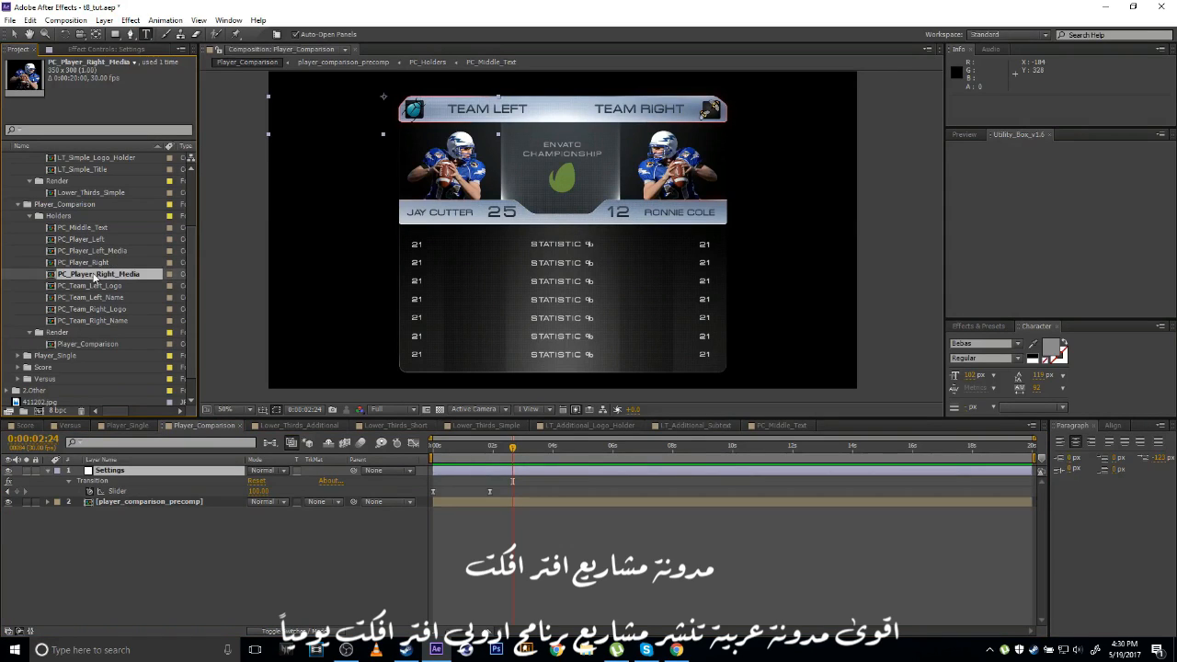
{"action": "left_click", "coordinate": [94, 286]}
{"action": "left_click", "coordinate": [96, 298]}
{"action": "left_click", "coordinate": [98, 309]}
{"action": "left_click", "coordinate": [113, 264]}
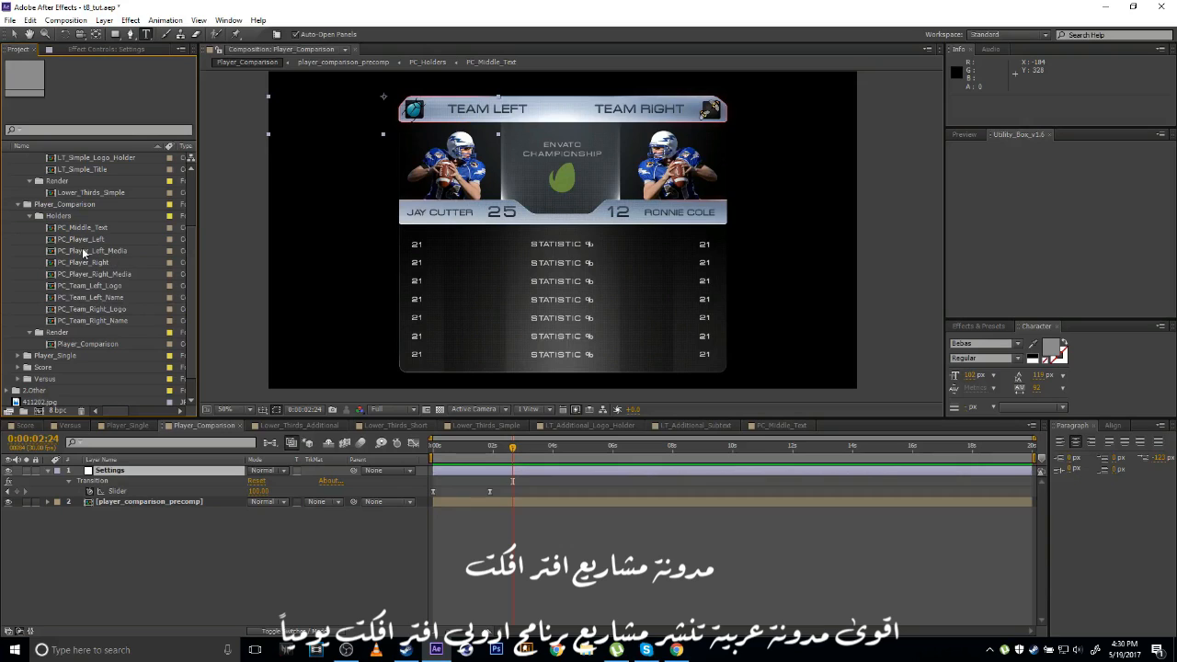
{"action": "left_click", "coordinate": [30, 216]}
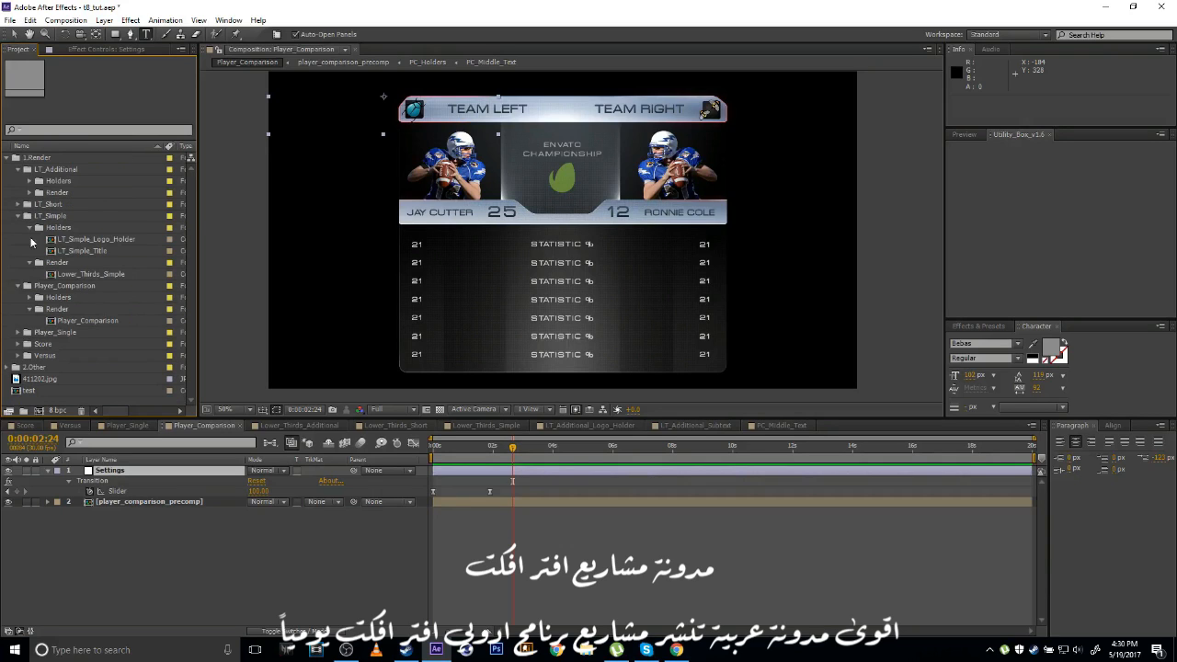
Open the Player_Single composition from its Render folder and scrub it to 0:00:03:28.
{"action": "left_click", "coordinate": [17, 333]}
{"action": "scroll", "coordinate": [33, 318], "scroll_direction": "down", "scroll_amount": 1}
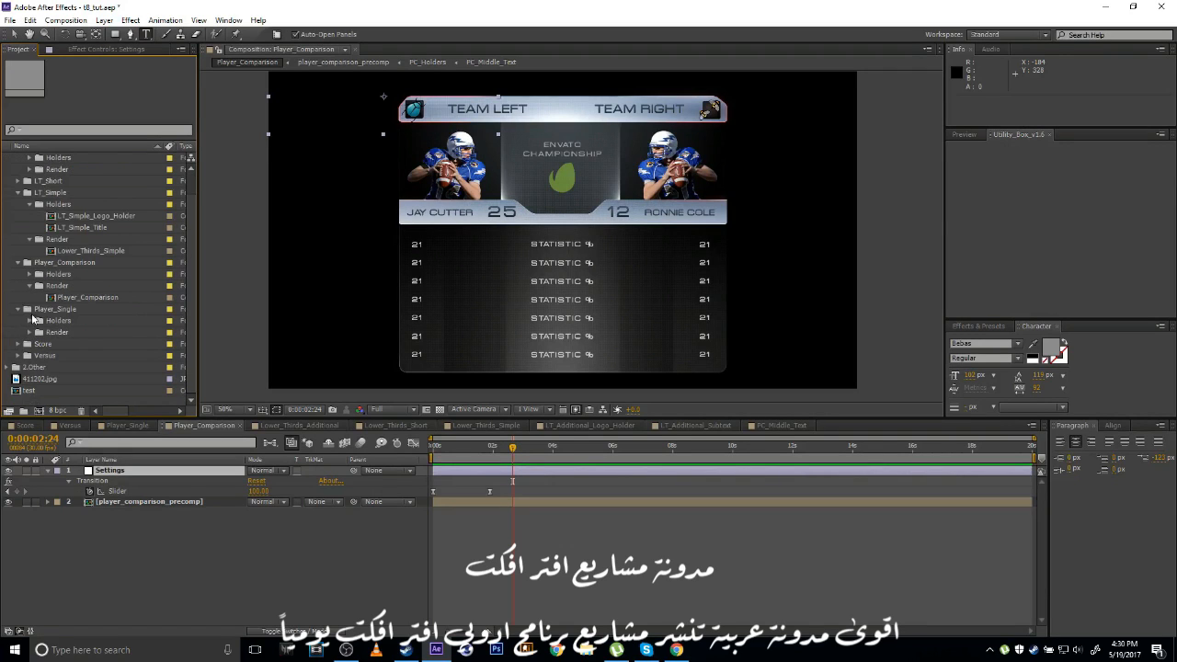
{"action": "left_click", "coordinate": [29, 332]}
{"action": "double_click", "coordinate": [81, 343]}
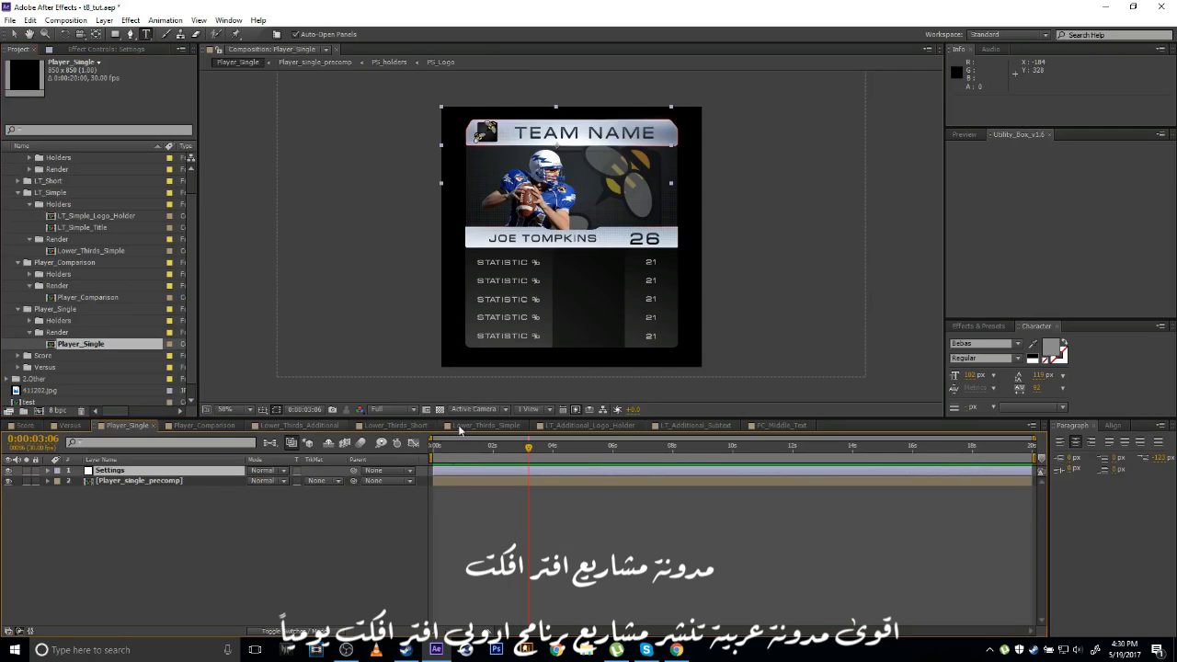
{"action": "left_click_drag", "start_coordinate": [531, 453], "coordinate": [552, 466]}
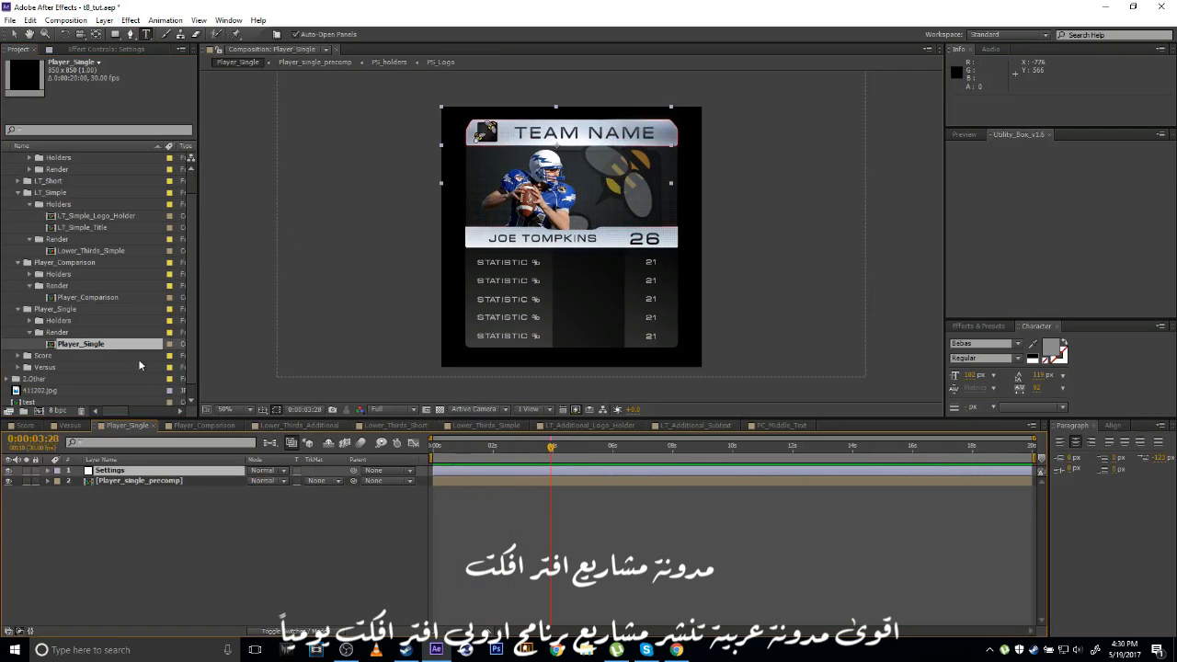
Expand Player_Single's Holders folder and look at the PS_Player_media and PS_Statistics holders.
{"action": "left_click", "coordinate": [28, 320]}
{"action": "scroll", "coordinate": [96, 251], "scroll_direction": "down", "scroll_amount": 3}
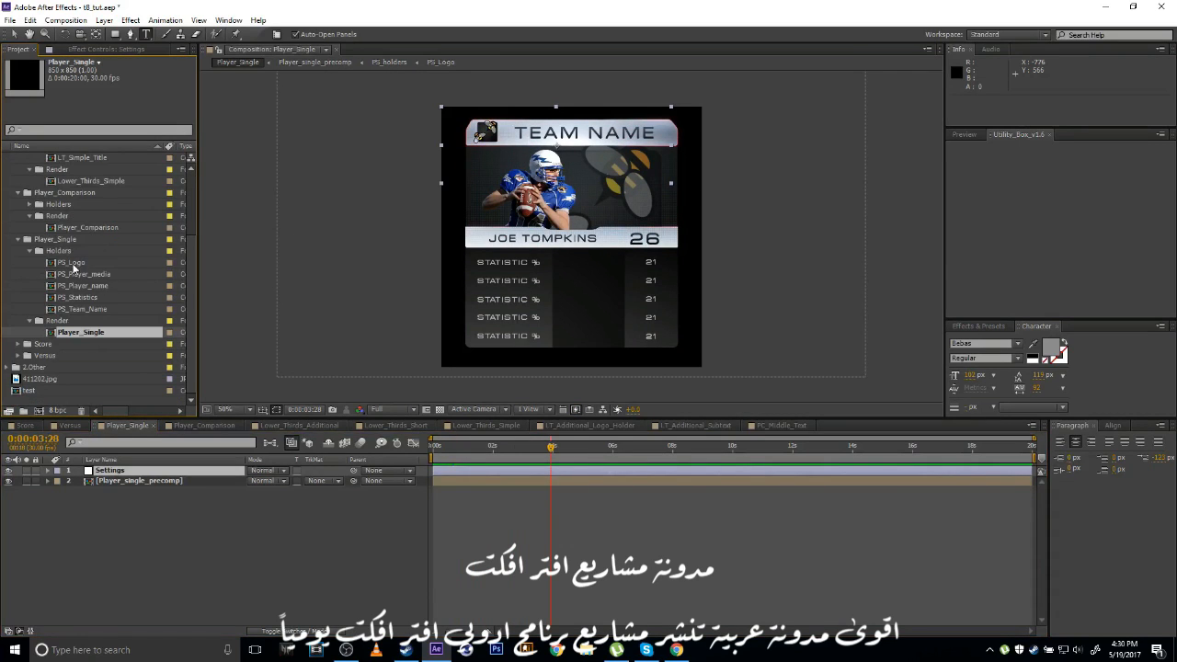
{"action": "left_click", "coordinate": [82, 274]}
{"action": "left_click", "coordinate": [78, 297]}
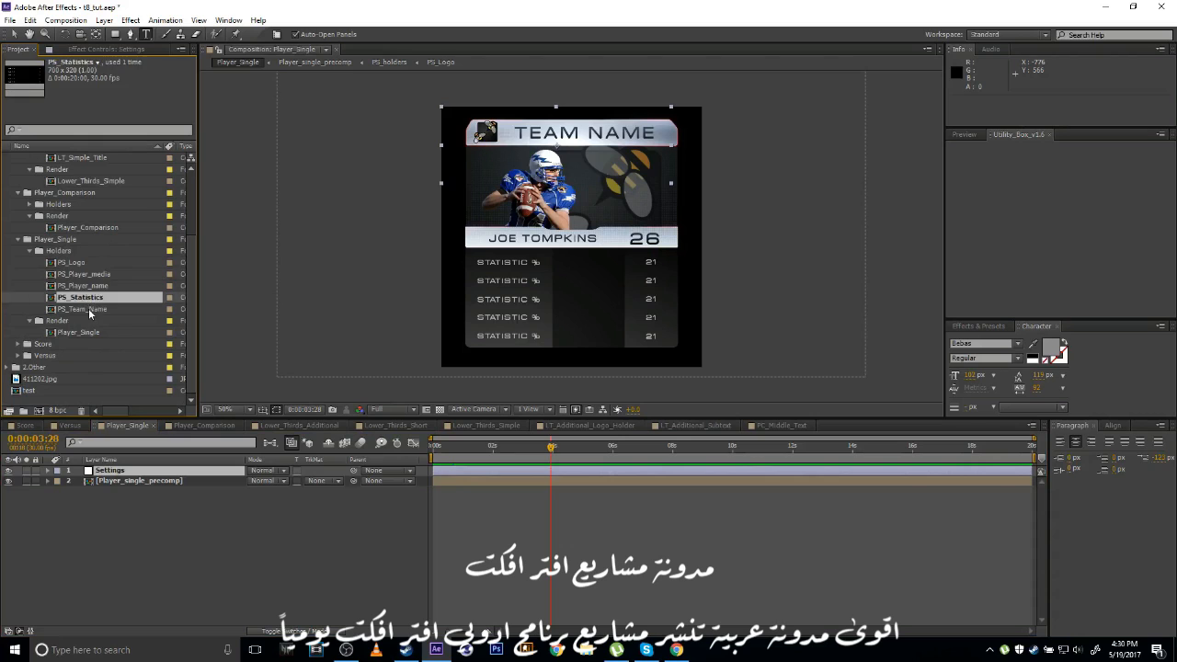
Expand the Score folder and open the Score composition from its Render folder.
{"action": "left_click", "coordinate": [19, 344]}
{"action": "scroll", "coordinate": [23, 350], "scroll_direction": "down", "scroll_amount": 1}
{"action": "left_click", "coordinate": [29, 344]}
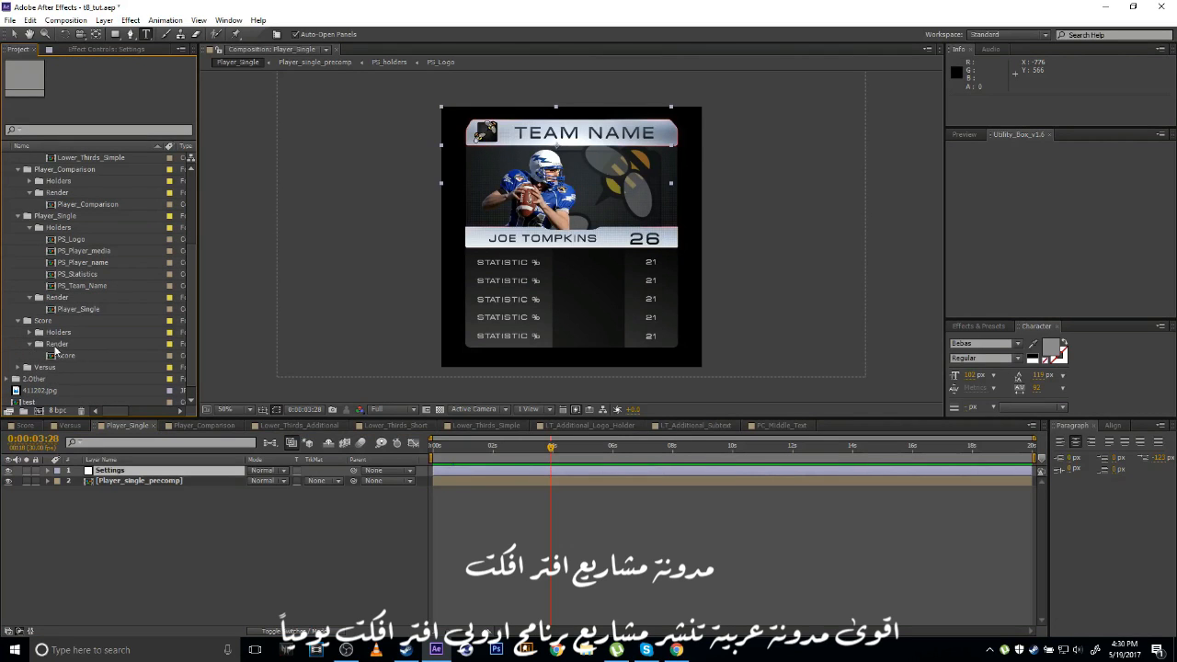
{"action": "double_click", "coordinate": [66, 355]}
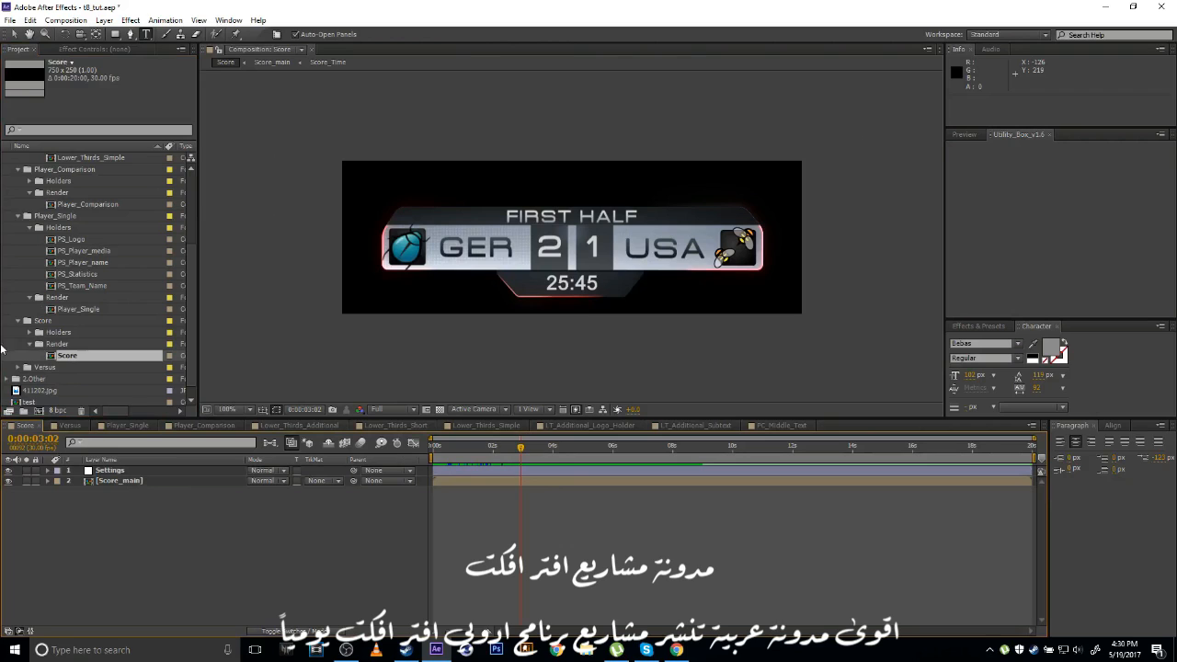
Show the effect controls of Score's Settings layer and reveal the layer's keyframes in the timeline.
{"action": "left_click", "coordinate": [444, 472]}
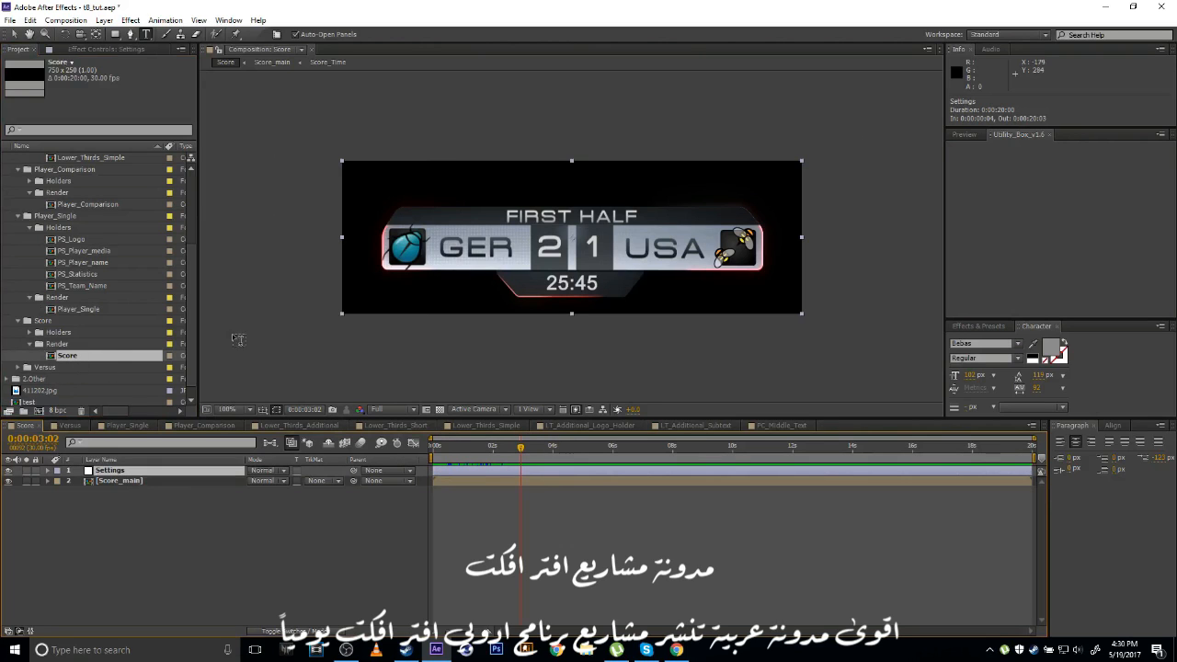
{"action": "left_click", "coordinate": [84, 49]}
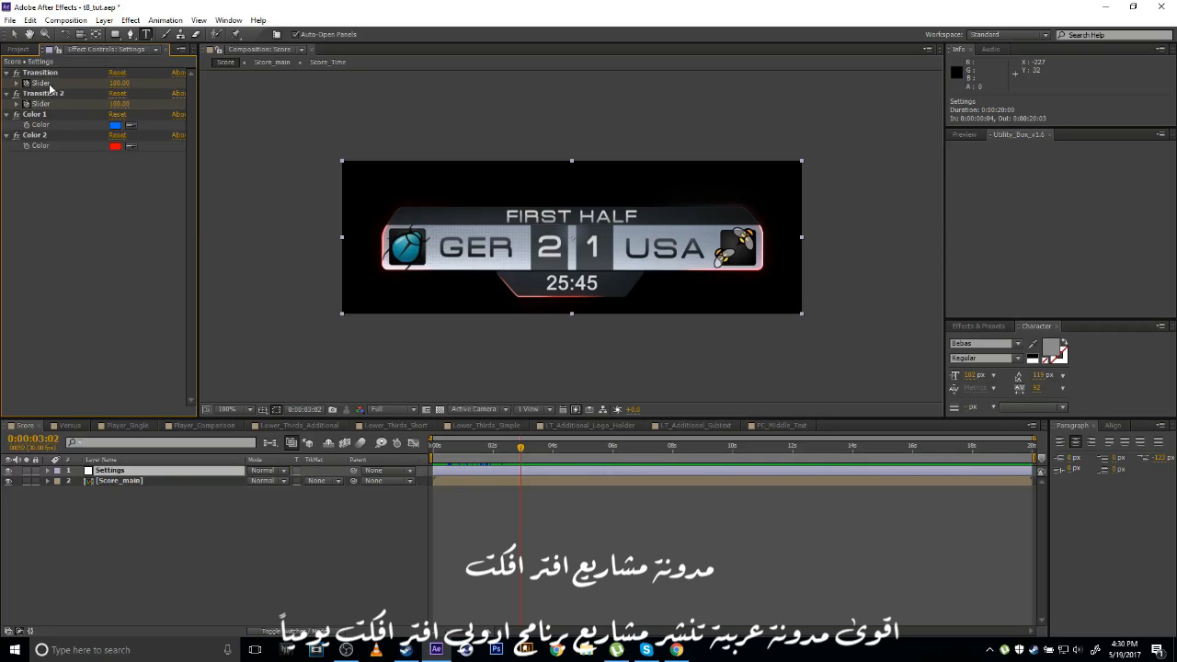
{"action": "left_click", "coordinate": [156, 475]}
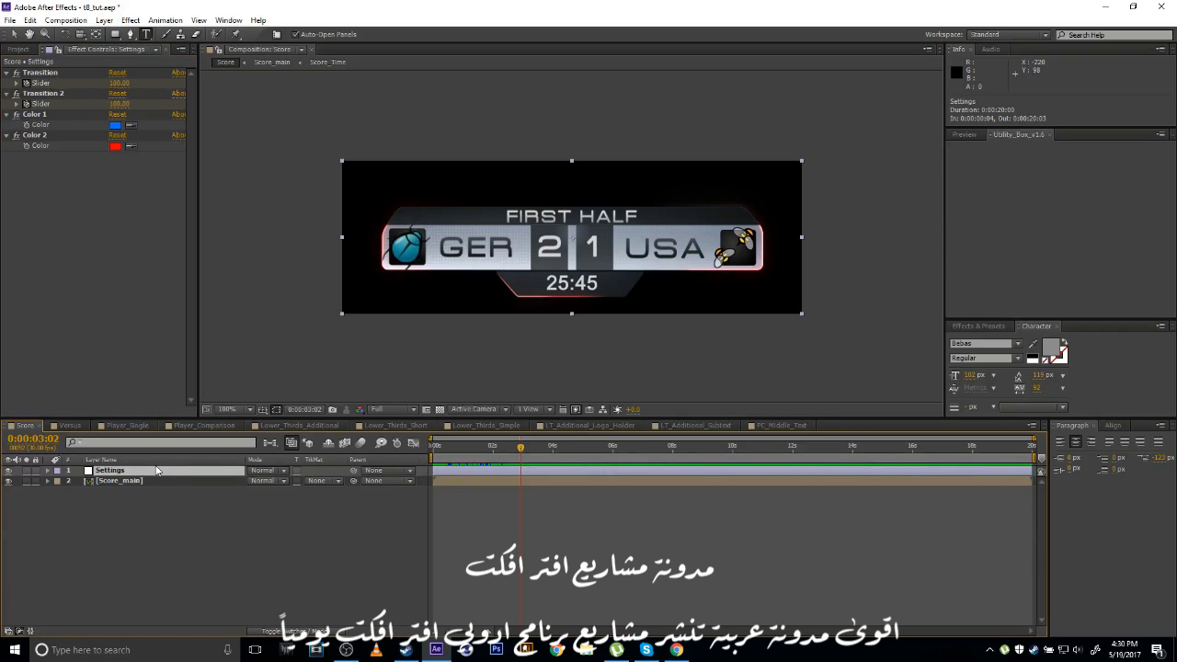
{"action": "key", "text": "u"}
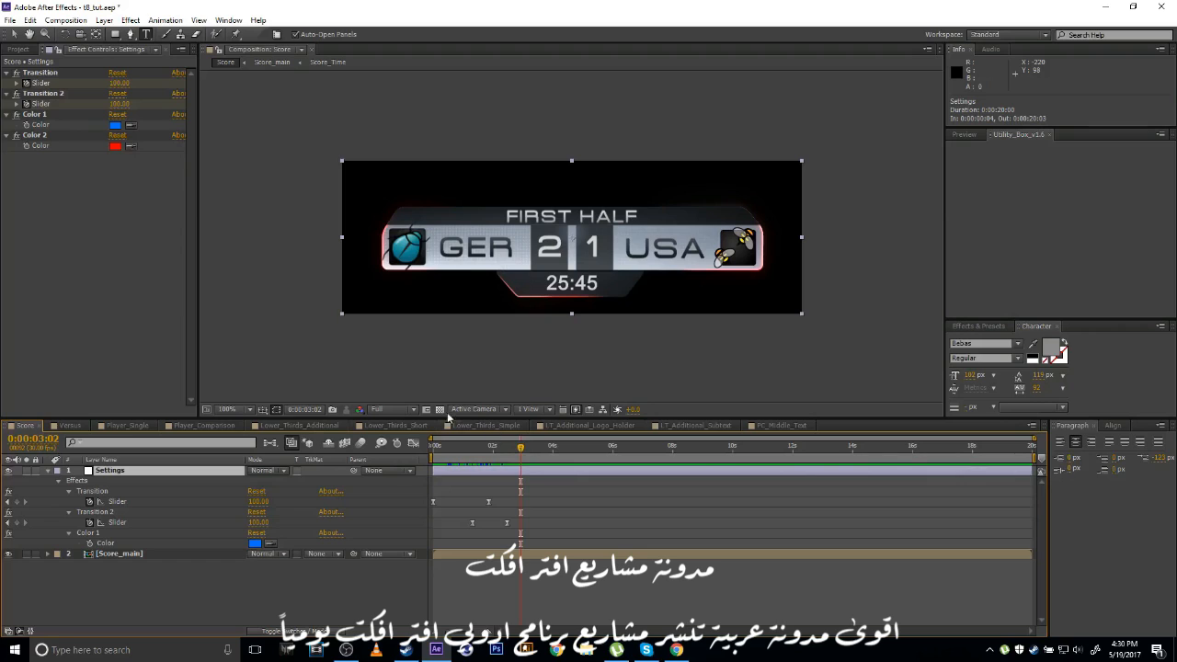
Move both Transition 2 slider keyframes later together, so the first sits at about 0:00:02:05.
{"action": "left_click", "coordinate": [100, 514]}
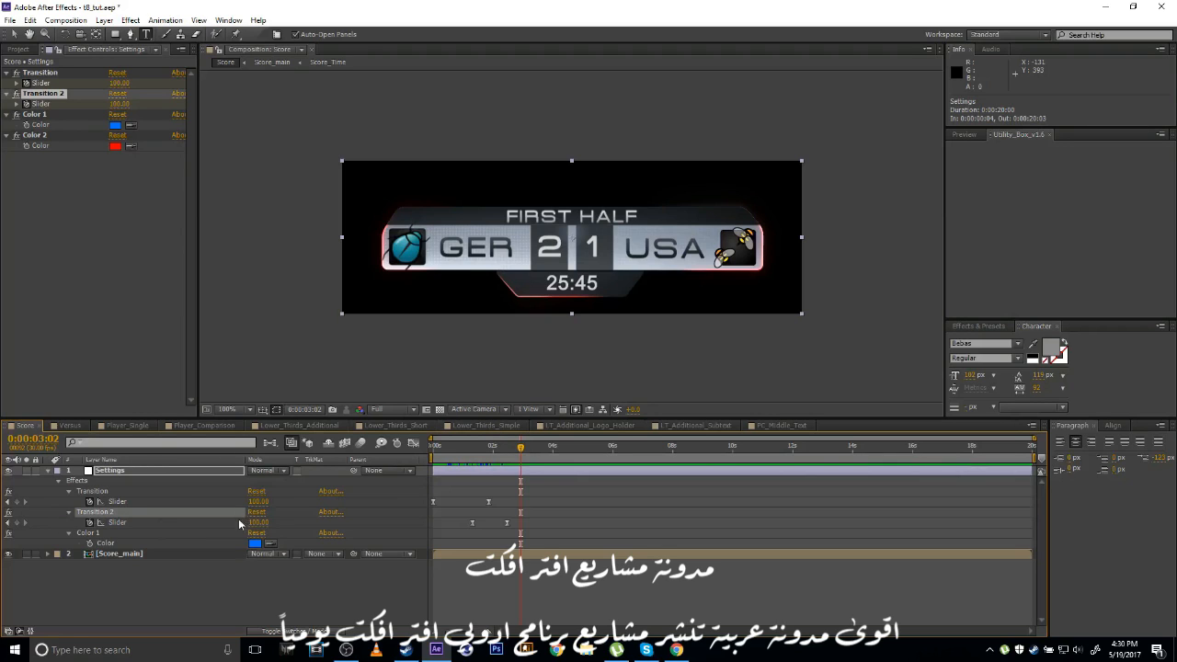
{"action": "left_click", "coordinate": [379, 495]}
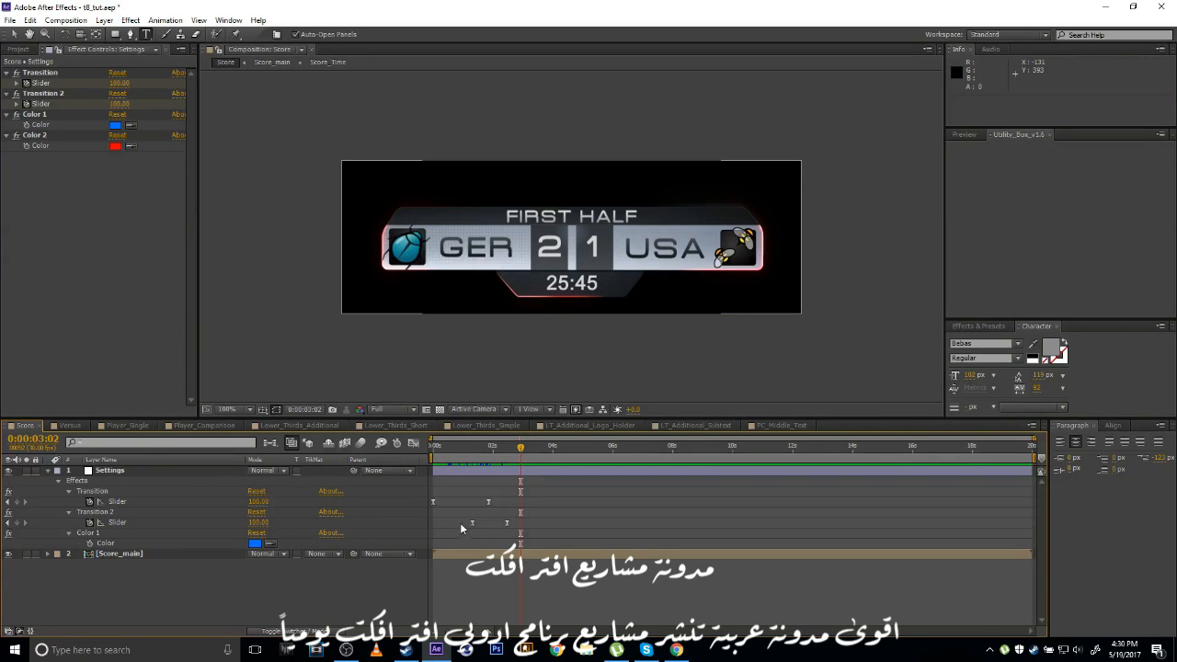
{"action": "left_click_drag", "start_coordinate": [458, 519], "coordinate": [526, 539]}
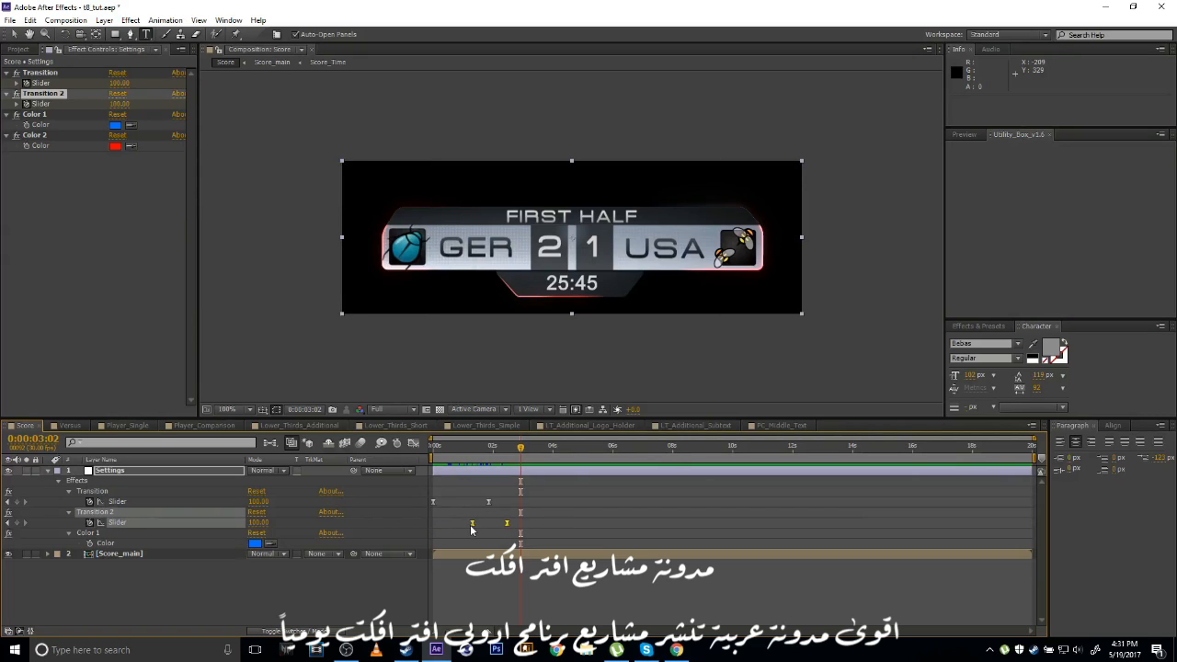
{"action": "left_click_drag", "start_coordinate": [471, 524], "coordinate": [493, 527]}
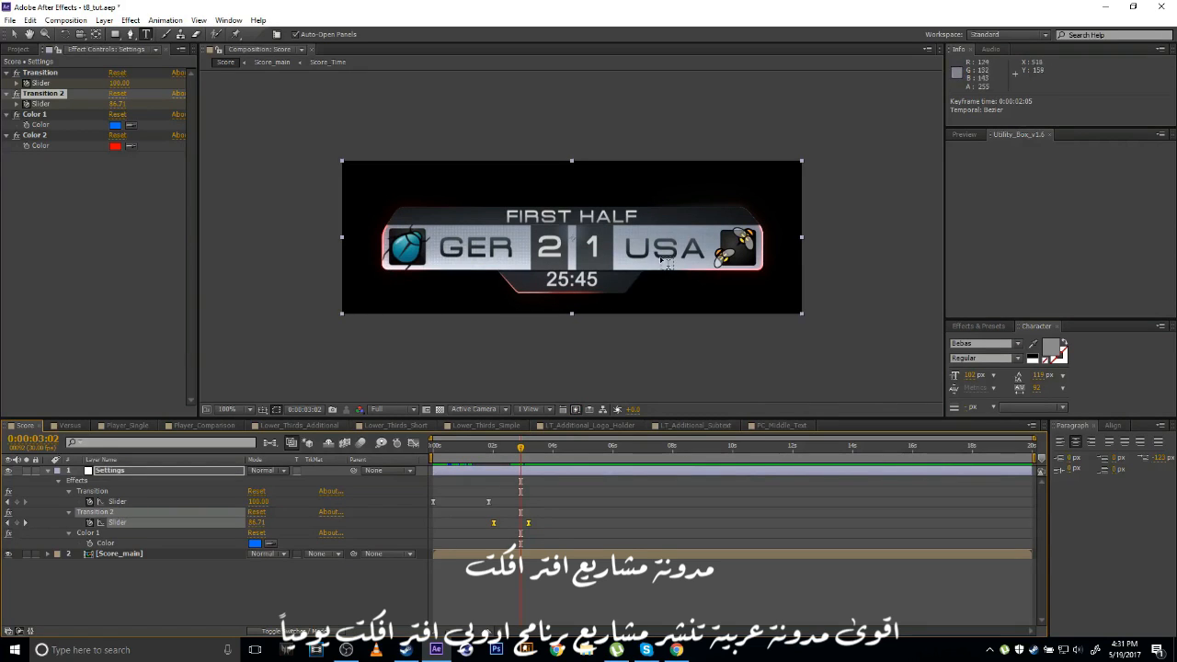
Delete both Transition 2 slider keyframes of the Settings layer and clear the selection.
{"action": "left_click_drag", "start_coordinate": [496, 523], "coordinate": [557, 536]}
{"action": "key", "text": "Delete"}
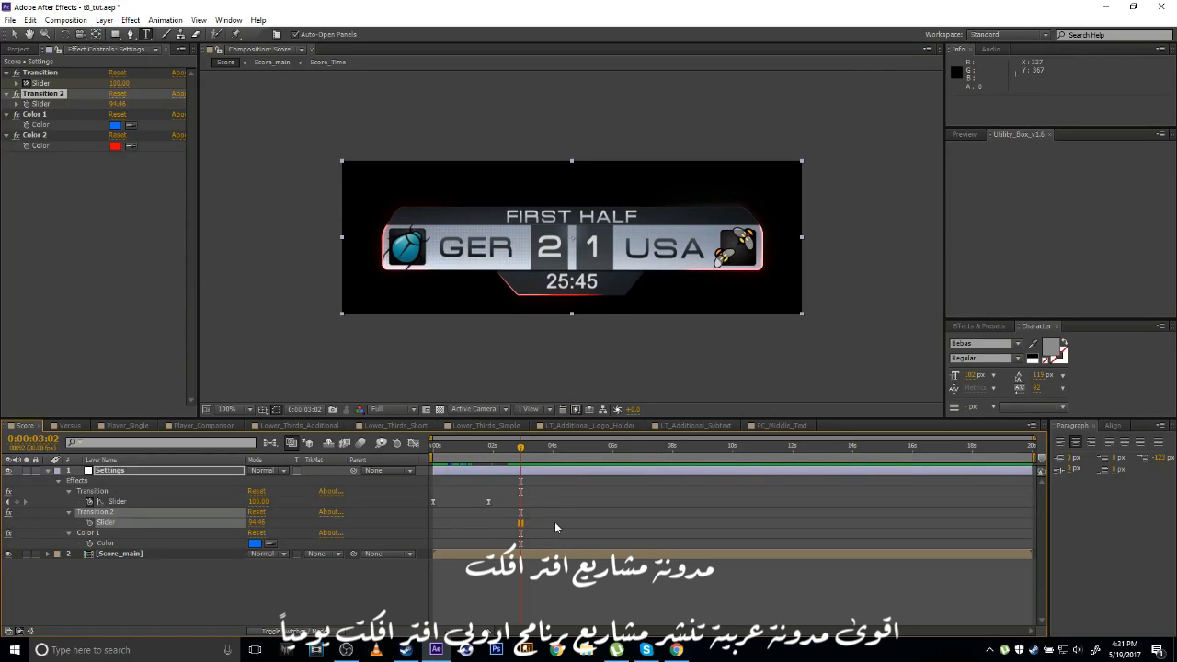
{"action": "left_click", "coordinate": [174, 526]}
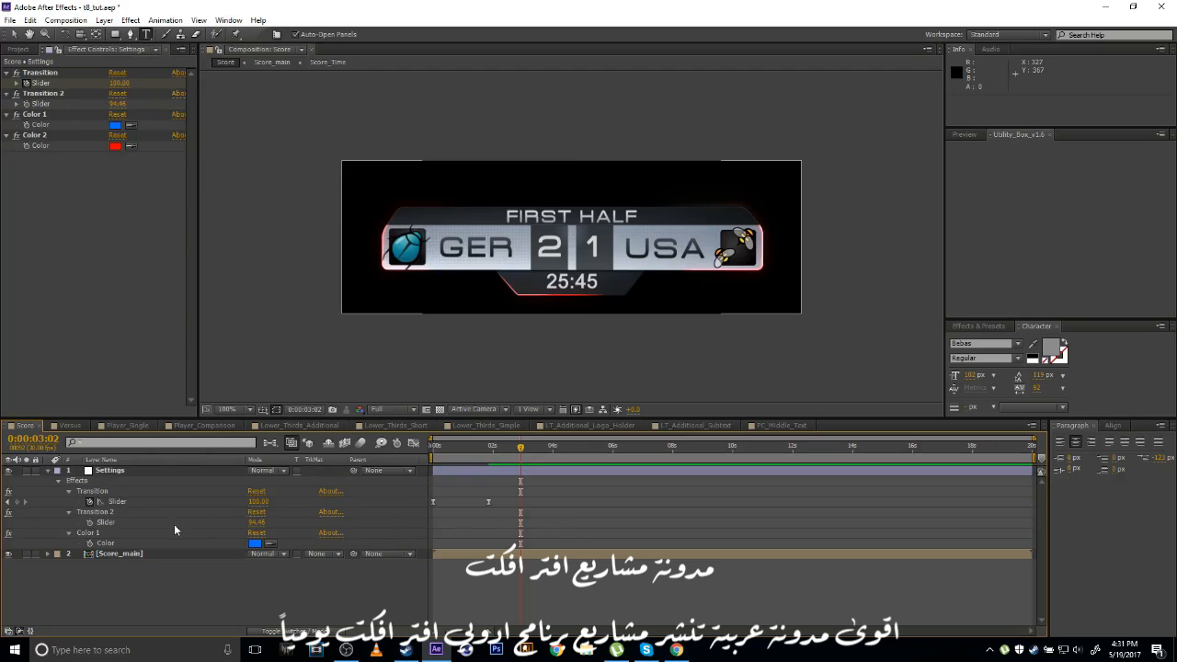
Try the Settings layer's Transition 2 slider at 0 and preview the composition further along the timeline.
{"action": "left_click", "coordinate": [89, 522]}
{"action": "left_click_drag", "start_coordinate": [256, 523], "coordinate": [258, 526]}
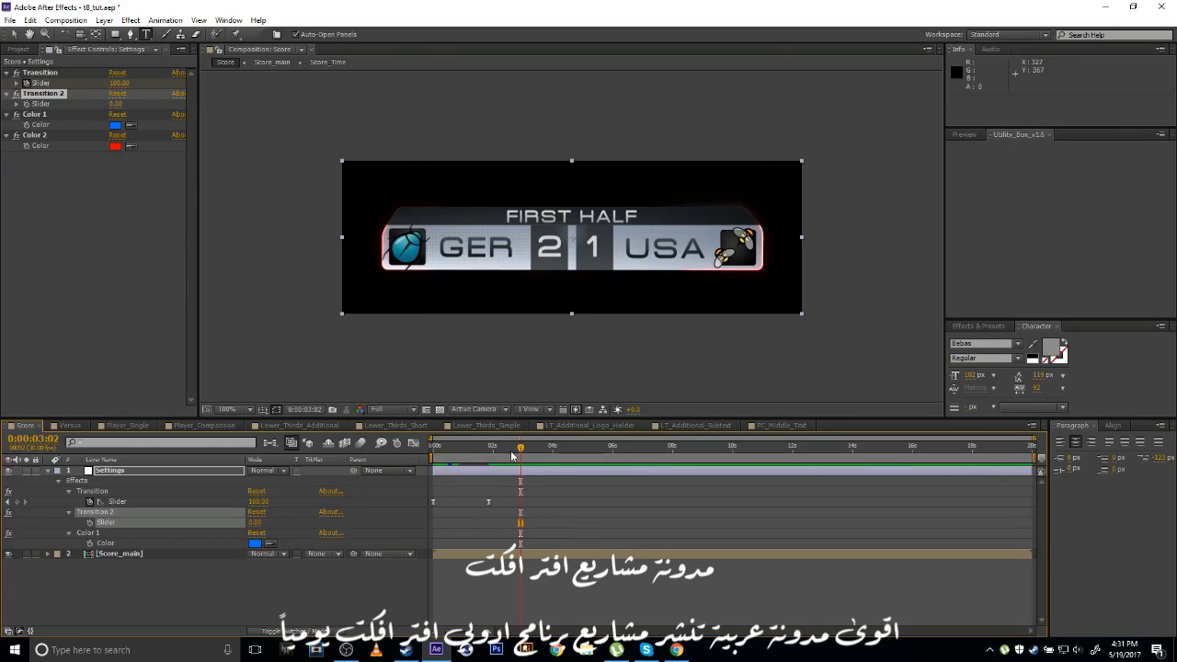
{"action": "left_click_drag", "start_coordinate": [511, 450], "coordinate": [540, 453]}
Undo the slider change and keyframe deletion, and move both Transition 2 keyframes earlier, with the first at about 1 second.
{"action": "key", "text": "ctrl+z"}
{"action": "key", "text": "ctrl+z"}
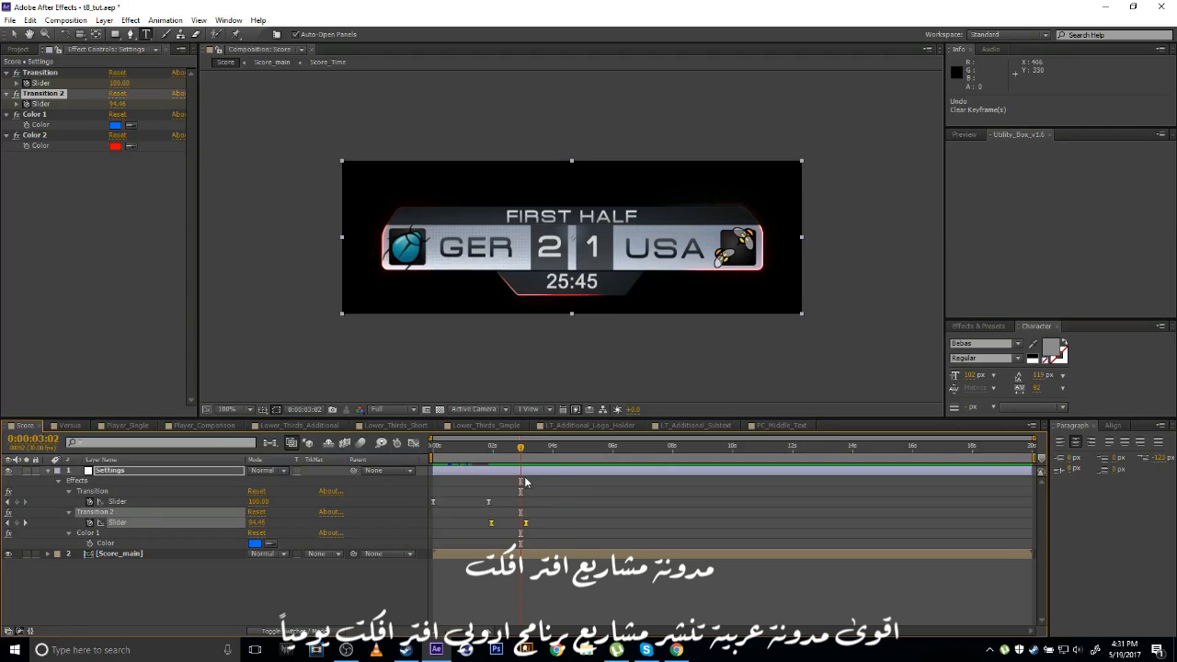
{"action": "left_click", "coordinate": [508, 493]}
{"action": "left_click_drag", "start_coordinate": [487, 513], "coordinate": [531, 534]}
{"action": "left_click_drag", "start_coordinate": [527, 524], "coordinate": [496, 526]}
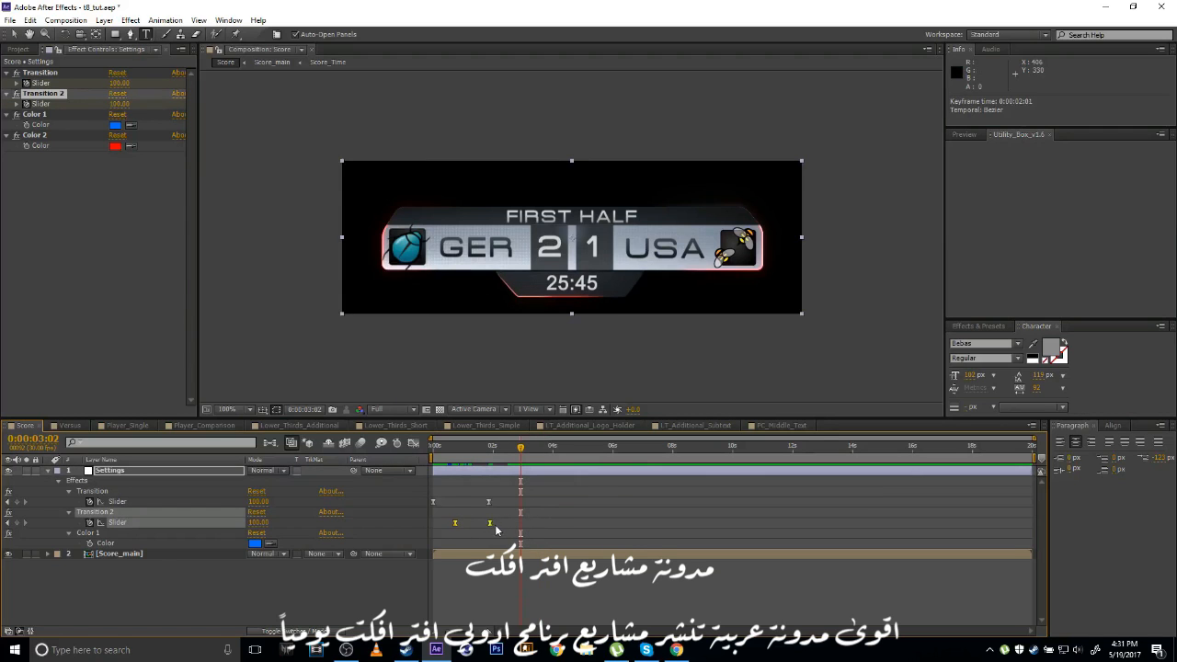
Add a Transition 2 keyframe with value 100 at about 0:00:06:29, and set the slider to 0 at 0:00:08:04.
{"action": "left_click", "coordinate": [534, 520]}
{"action": "left_click_drag", "start_coordinate": [520, 447], "coordinate": [672, 451]}
{"action": "left_click", "coordinate": [16, 523]}
{"action": "left_click", "coordinate": [257, 522]}
{"action": "type", "text": "0"}
{"action": "key", "text": "Return"}
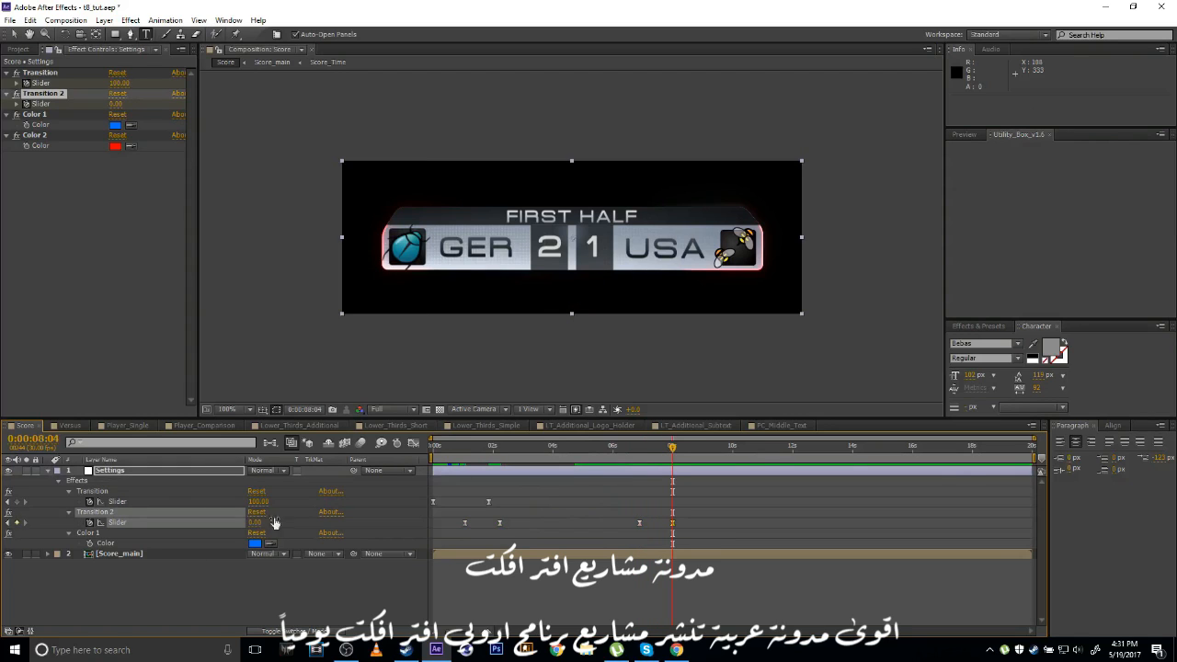
Add a Transition slider keyframe at 0:00:07:20 and another at about 0:00:08:25 on the Settings layer.
{"action": "left_click", "coordinate": [658, 451]}
{"action": "left_click", "coordinate": [17, 501]}
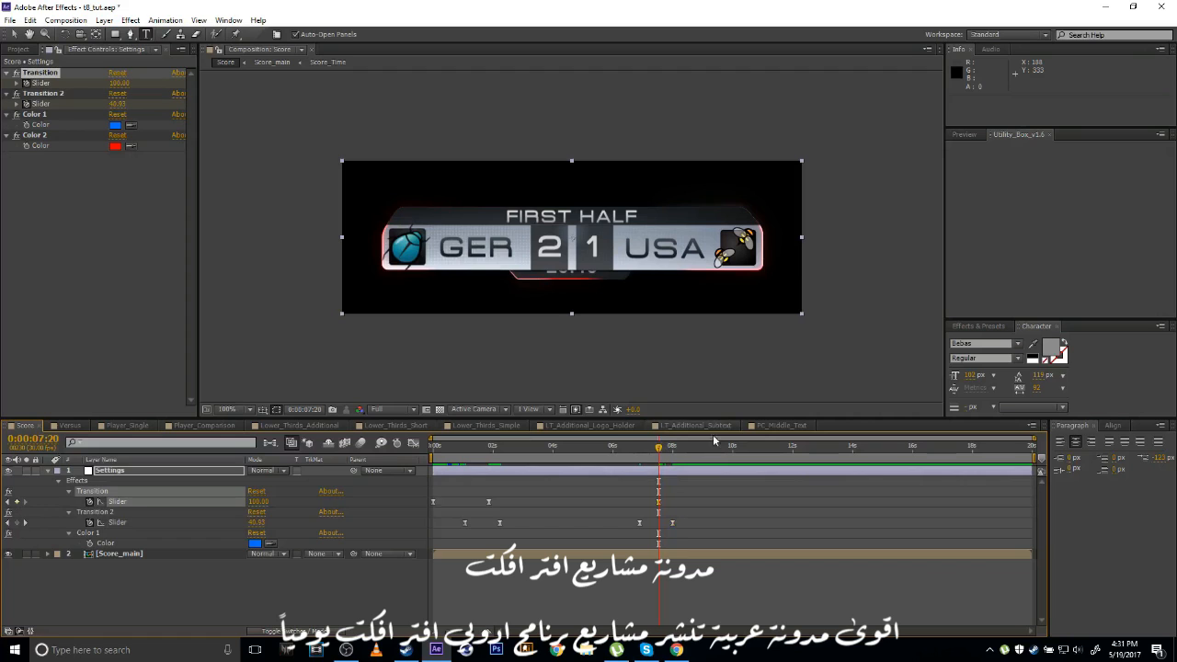
{"action": "left_click_drag", "start_coordinate": [664, 449], "coordinate": [696, 449]}
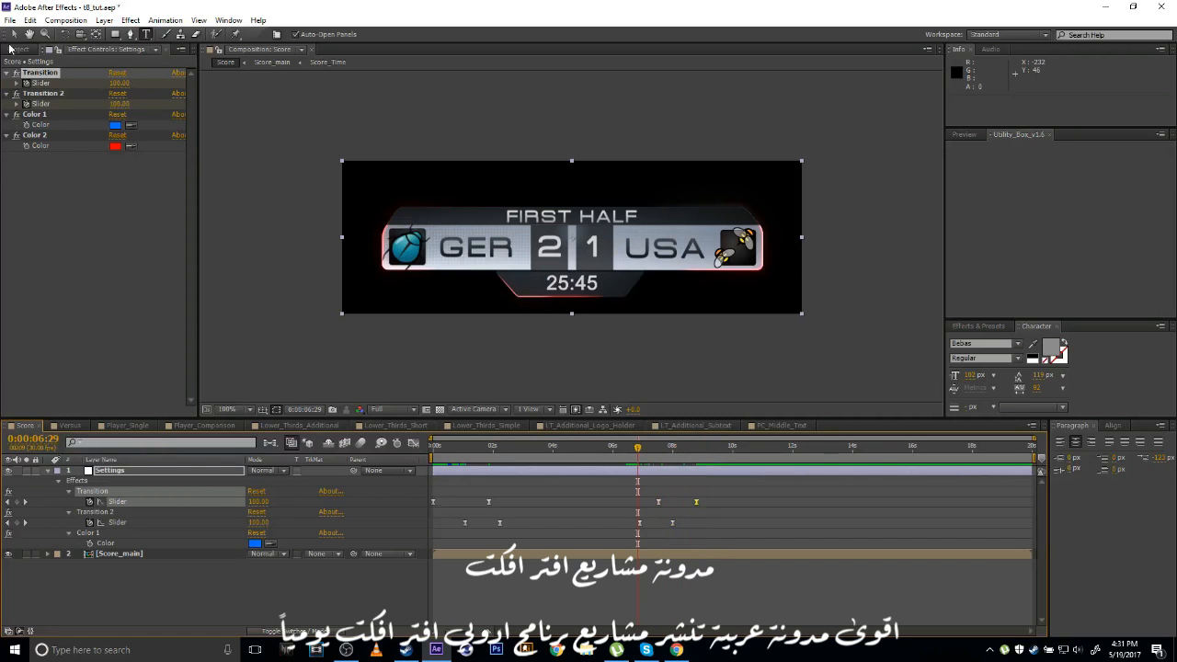
Expand the Versus folder in the project and open the Versus composition from its Render folder.
{"action": "left_click", "coordinate": [19, 50]}
{"action": "scroll", "coordinate": [18, 352], "scroll_direction": "down", "scroll_amount": 1}
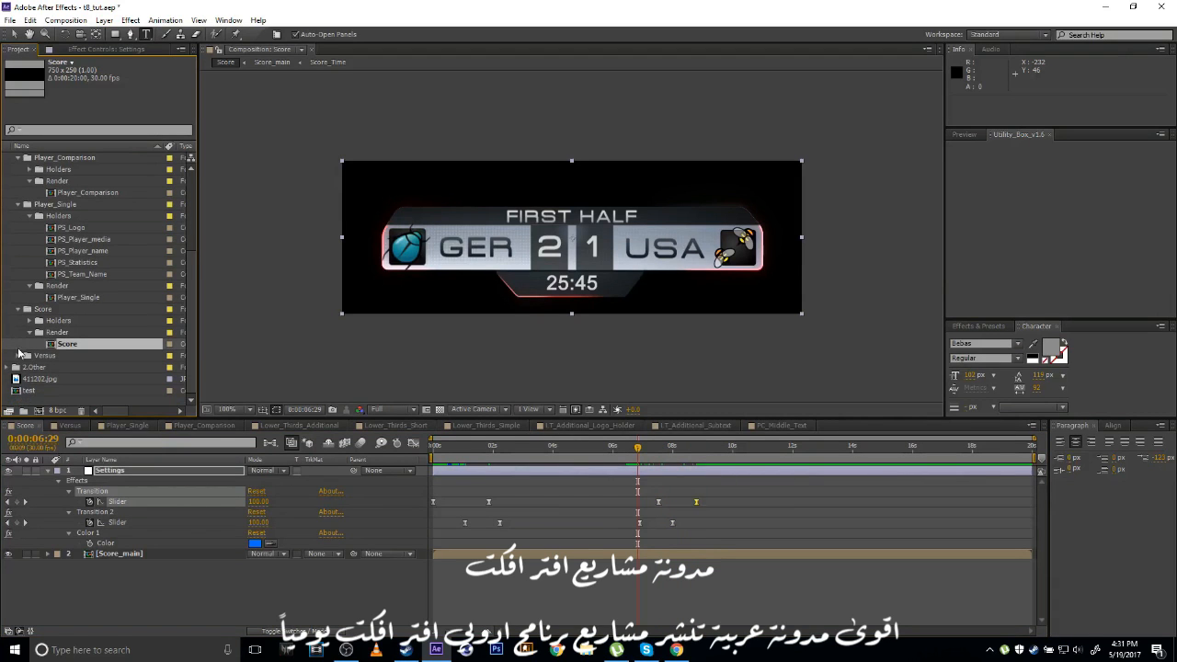
{"action": "left_click", "coordinate": [17, 356]}
{"action": "scroll", "coordinate": [21, 352], "scroll_direction": "down", "scroll_amount": 2}
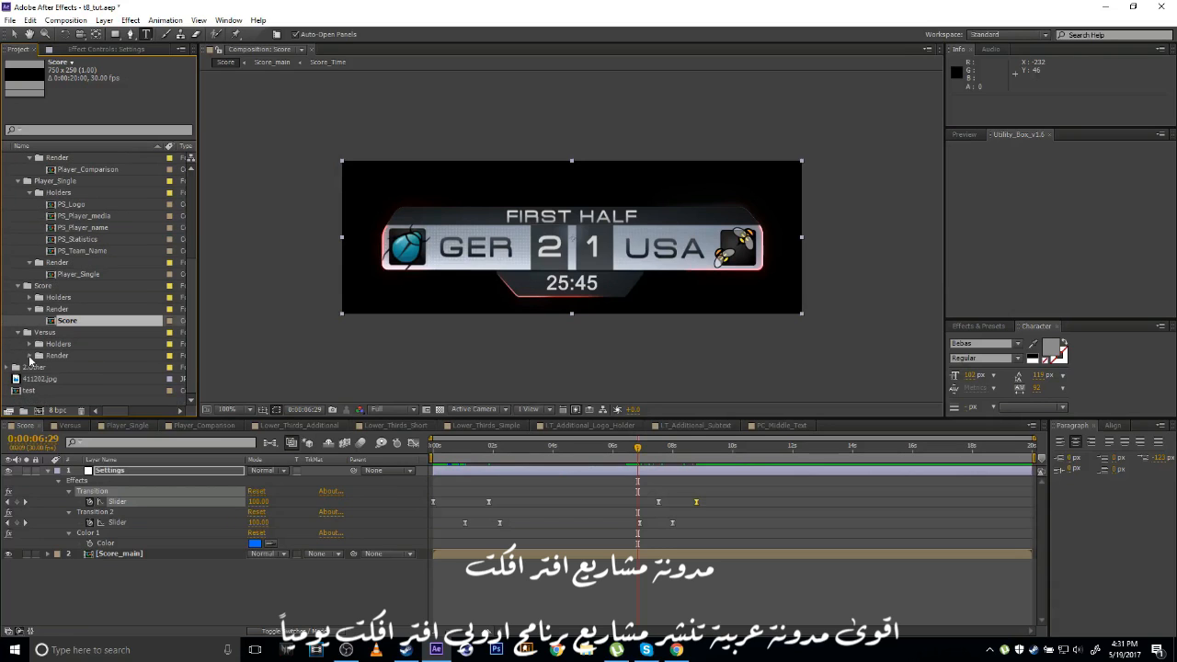
{"action": "left_click", "coordinate": [29, 356]}
{"action": "double_click", "coordinate": [69, 367]}
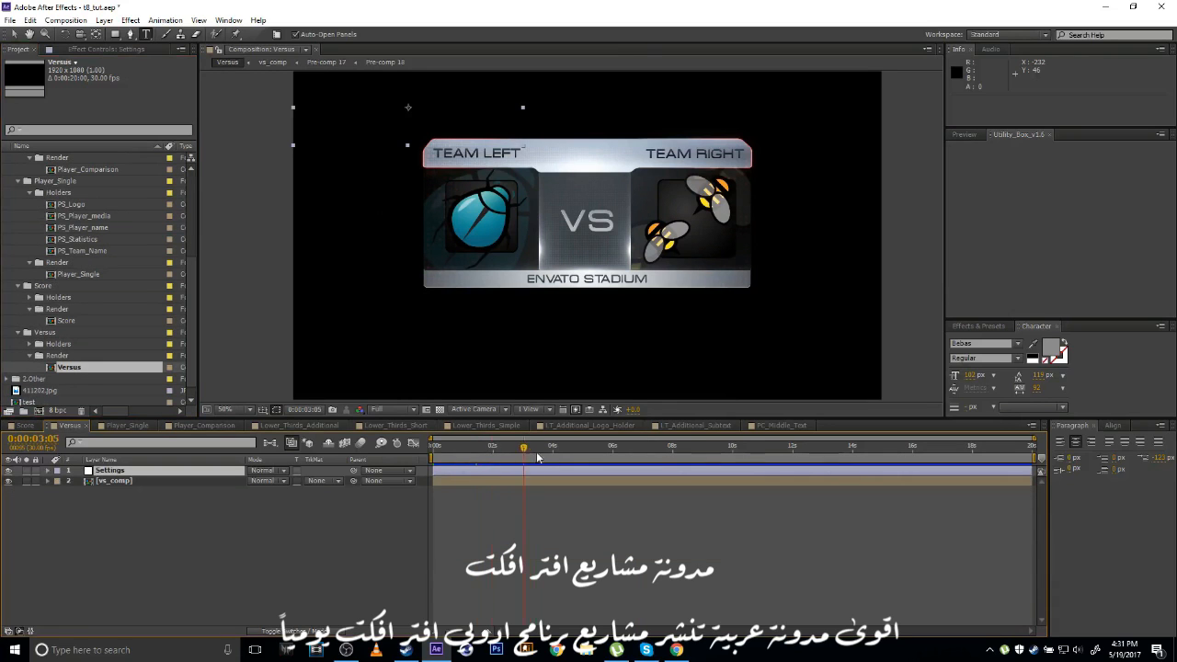
Show the effect controls of Versus's Settings layer with the playhead at 0:00:03:17.
{"action": "left_click", "coordinate": [537, 456]}
{"action": "left_click", "coordinate": [106, 49]}
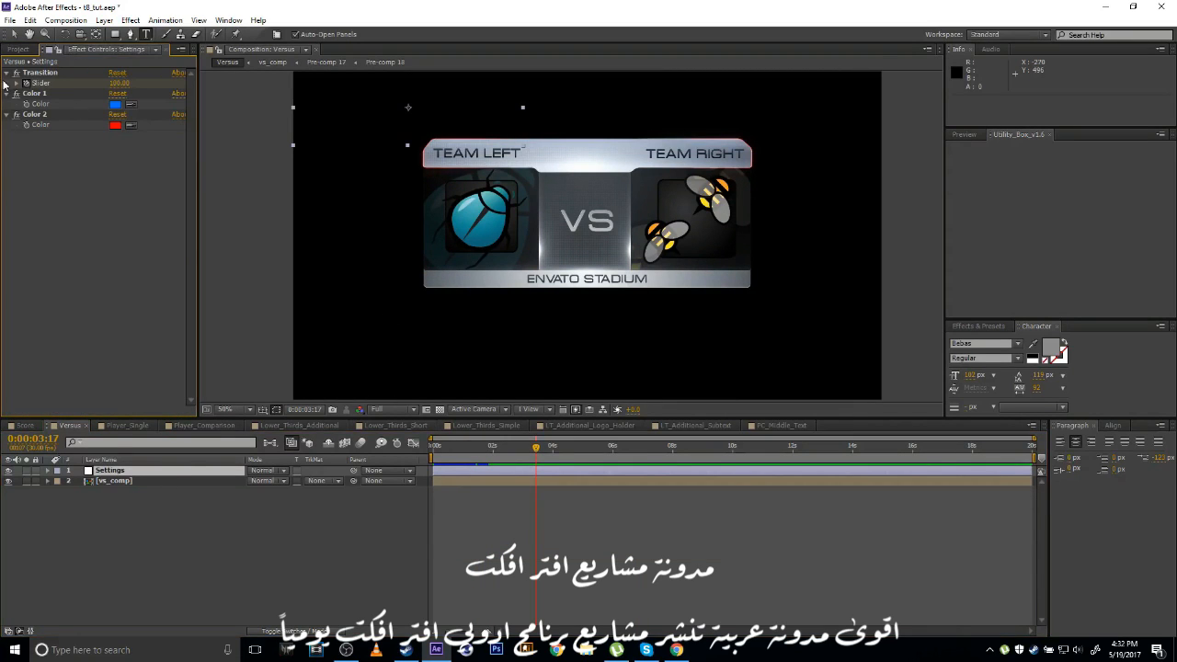
{"action": "left_click", "coordinate": [127, 472]}
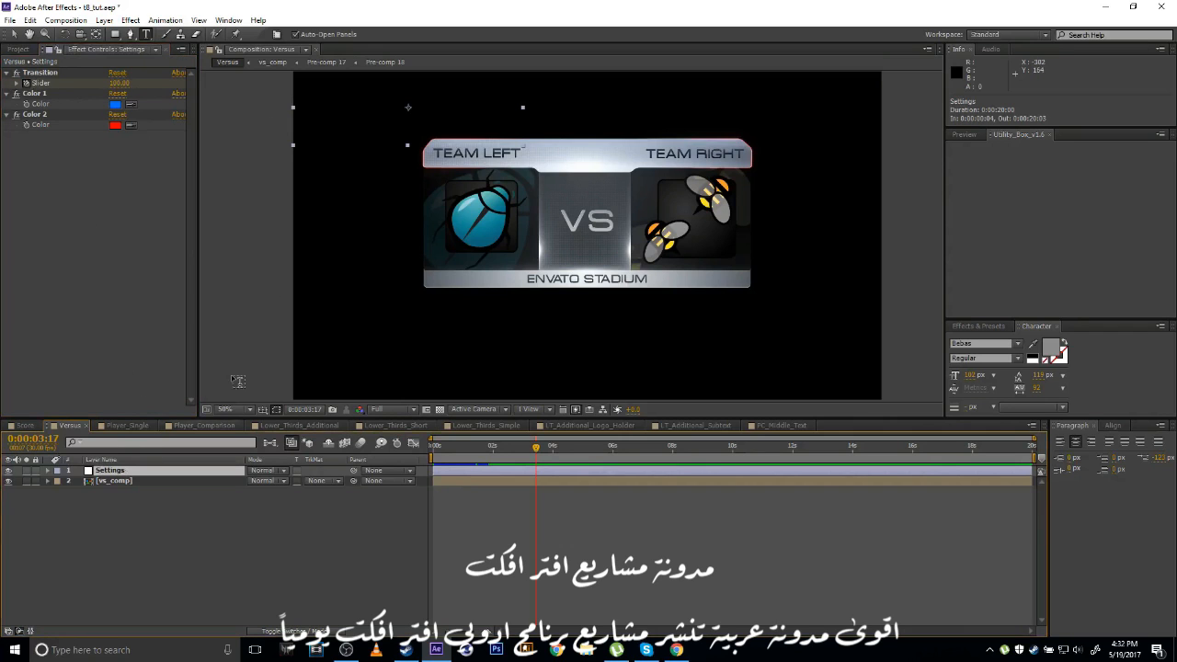
Expand Versus's Holders folder and go through its location, logo and team holder compositions.
{"action": "left_click", "coordinate": [17, 50]}
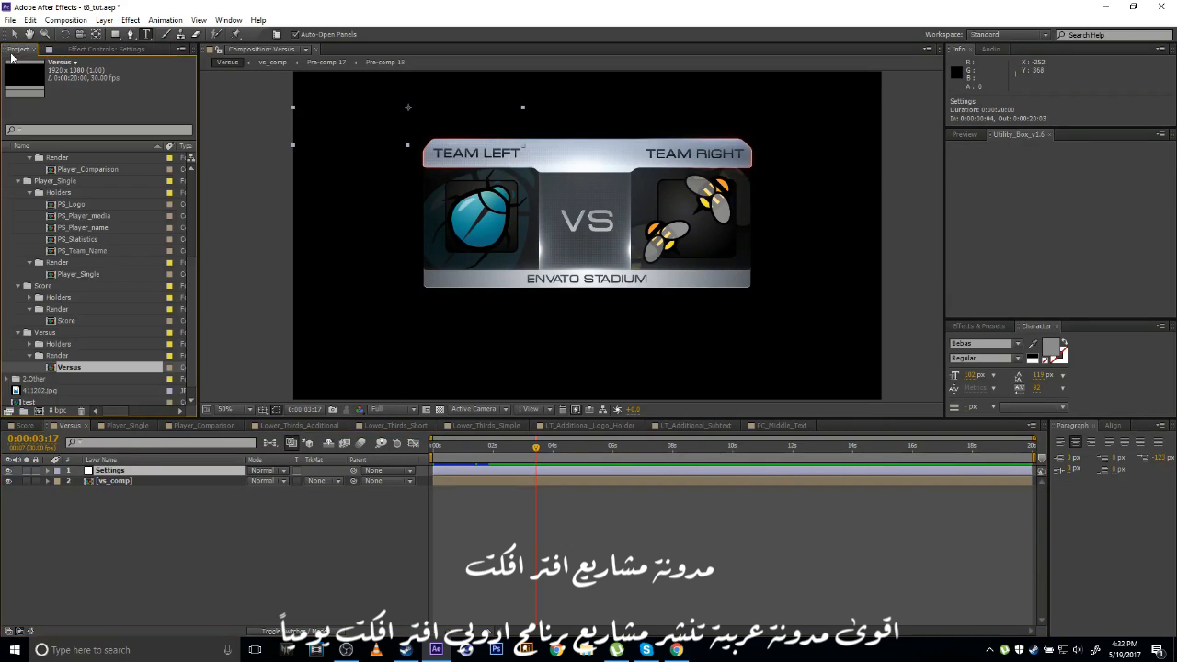
{"action": "left_click", "coordinate": [28, 344]}
{"action": "scroll", "coordinate": [39, 306], "scroll_direction": "down", "scroll_amount": 2}
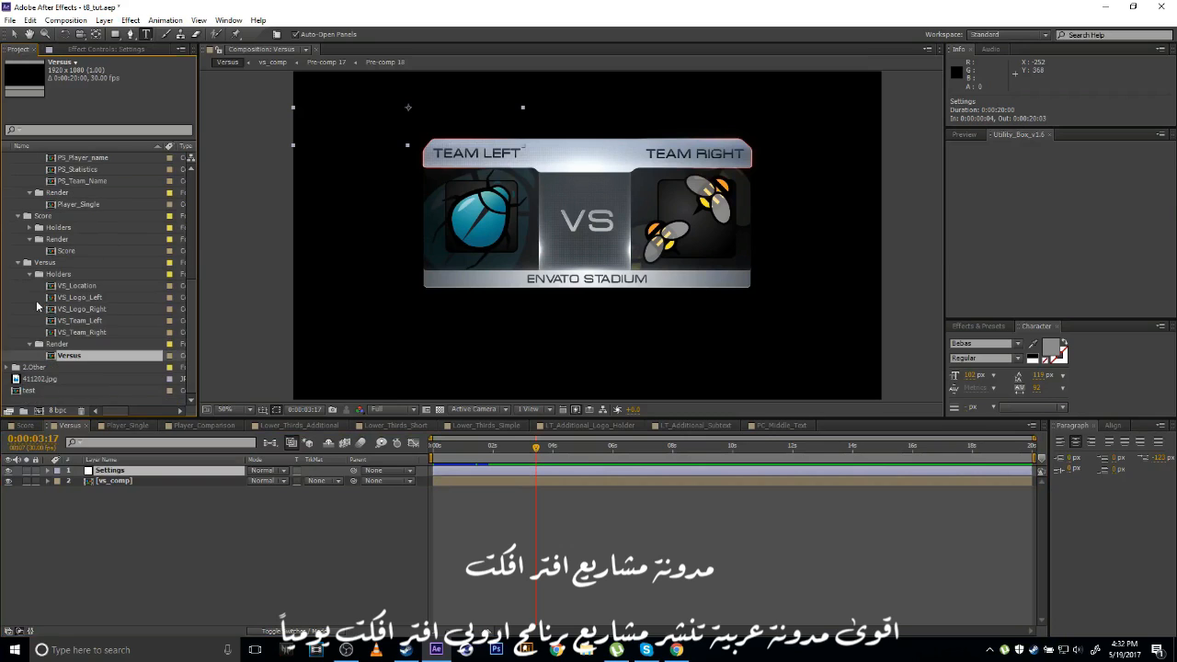
{"action": "left_click", "coordinate": [79, 288]}
{"action": "key", "text": "Down"}
{"action": "key", "text": "Down"}
{"action": "key", "text": "Down"}
{"action": "key", "text": "Down"}
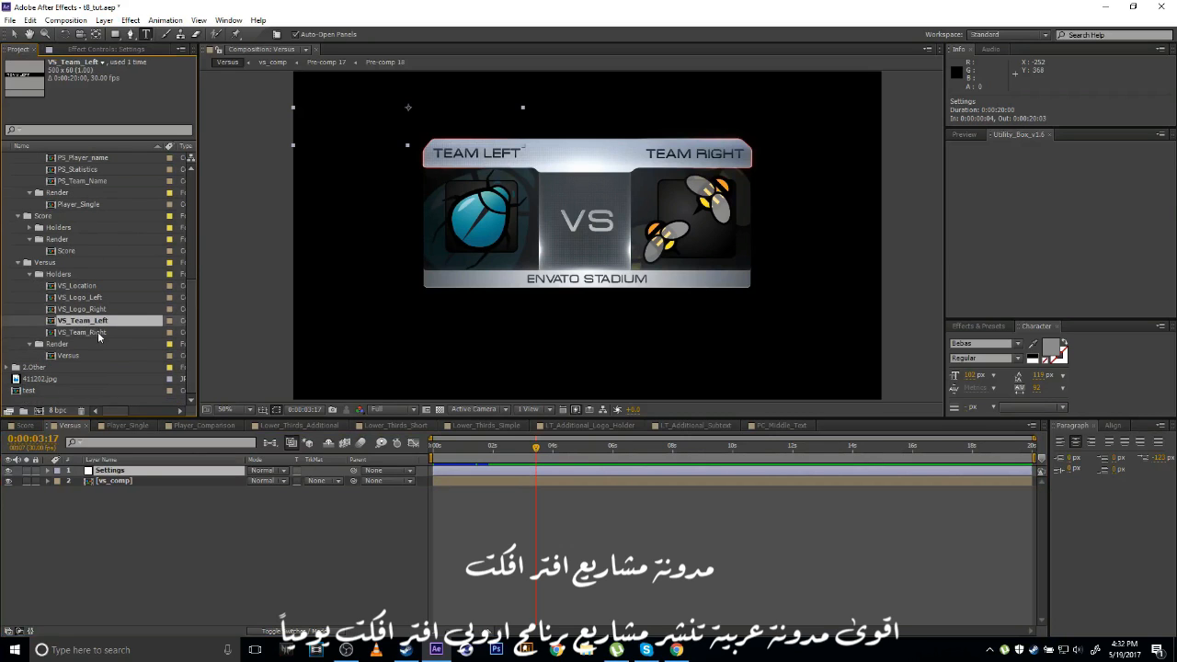
Collapse the Holders and Render folders of Versus and the Render folder of Score.
{"action": "left_click", "coordinate": [29, 275]}
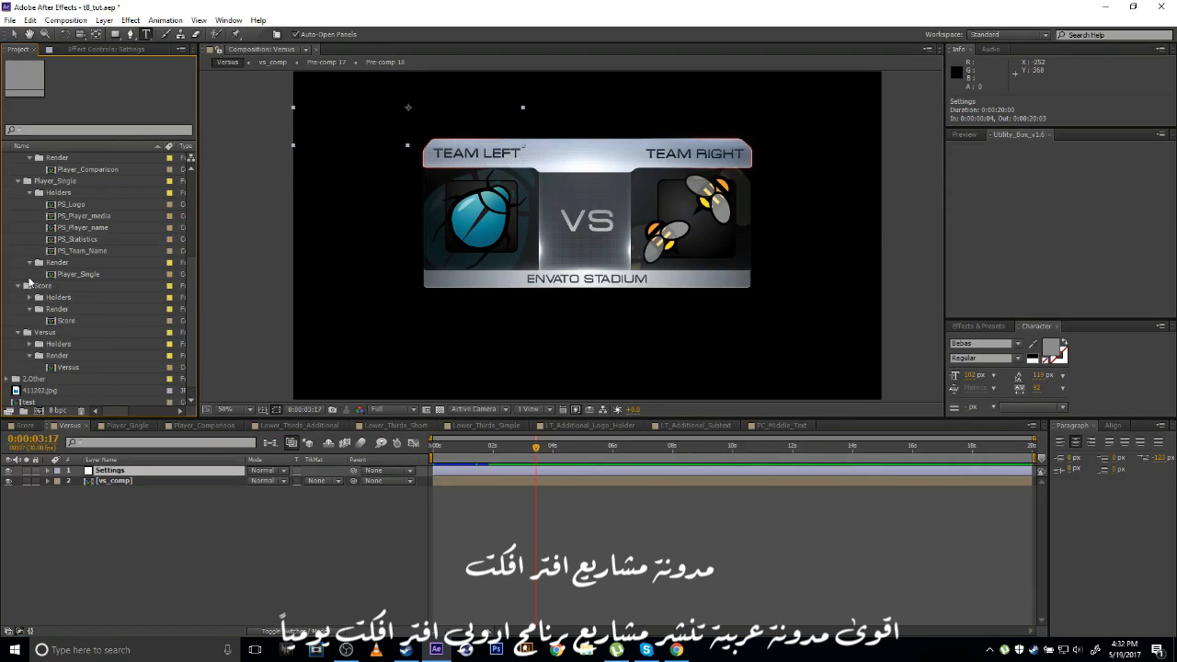
{"action": "left_click", "coordinate": [28, 355]}
{"action": "left_click", "coordinate": [29, 321]}
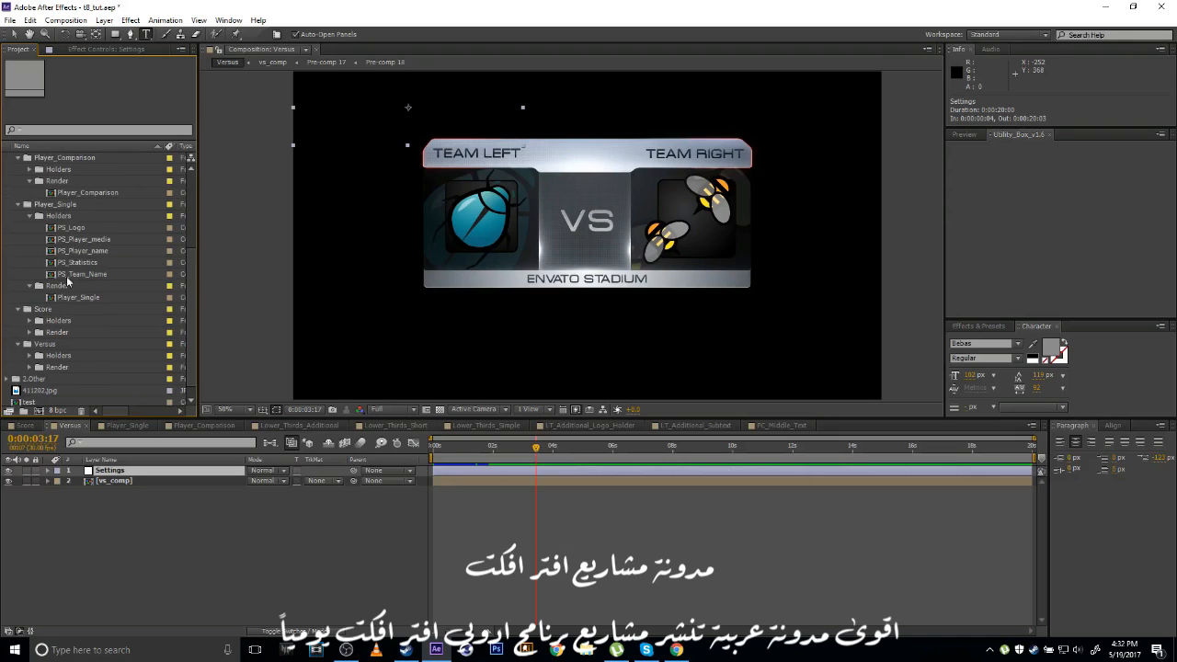
{"action": "scroll", "coordinate": [99, 292], "scroll_direction": "down", "scroll_amount": 1}
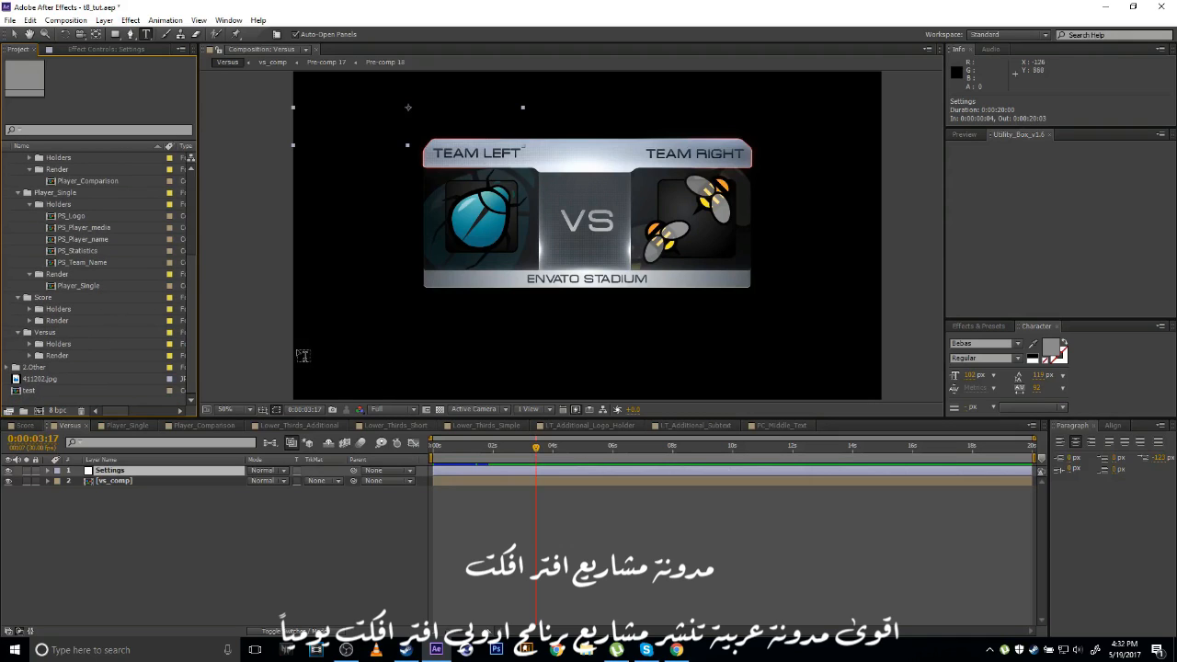
Reveal the Transition effect of Versus's Settings layer in the timeline and set the work area's end to 0:00:06:04.
{"action": "left_click", "coordinate": [521, 474]}
{"action": "key", "text": "e"}
{"action": "left_click_drag", "start_coordinate": [533, 457], "coordinate": [594, 459]}
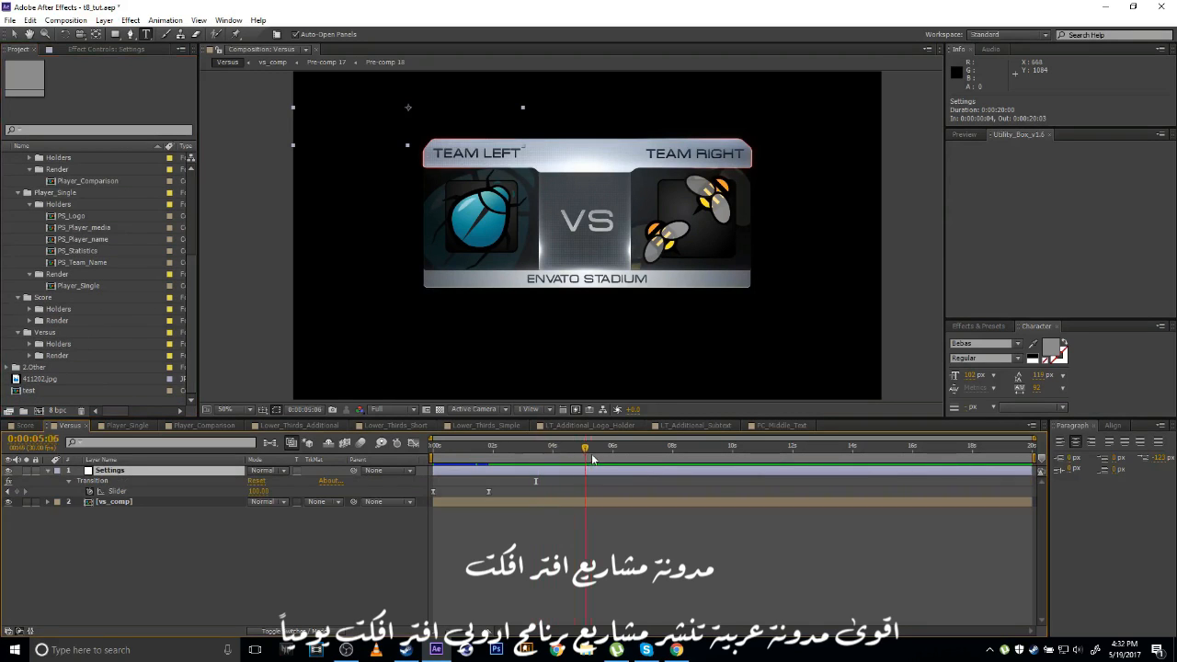
{"action": "mouse_move", "coordinate": [1035, 458]}
{"action": "left_mouse_down"}
{"action": "mouse_move", "coordinate": [572, 457]}
{"action": "mouse_move", "coordinate": [614, 459]}
{"action": "left_mouse_up"}
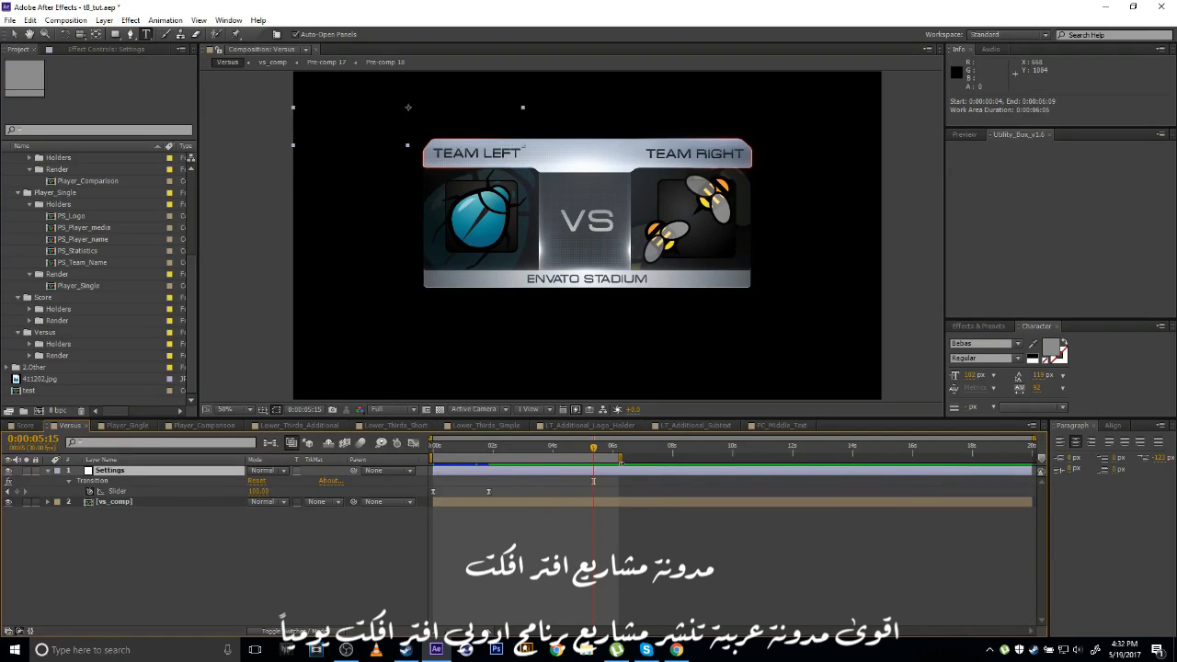
{"action": "left_click", "coordinate": [527, 448]}
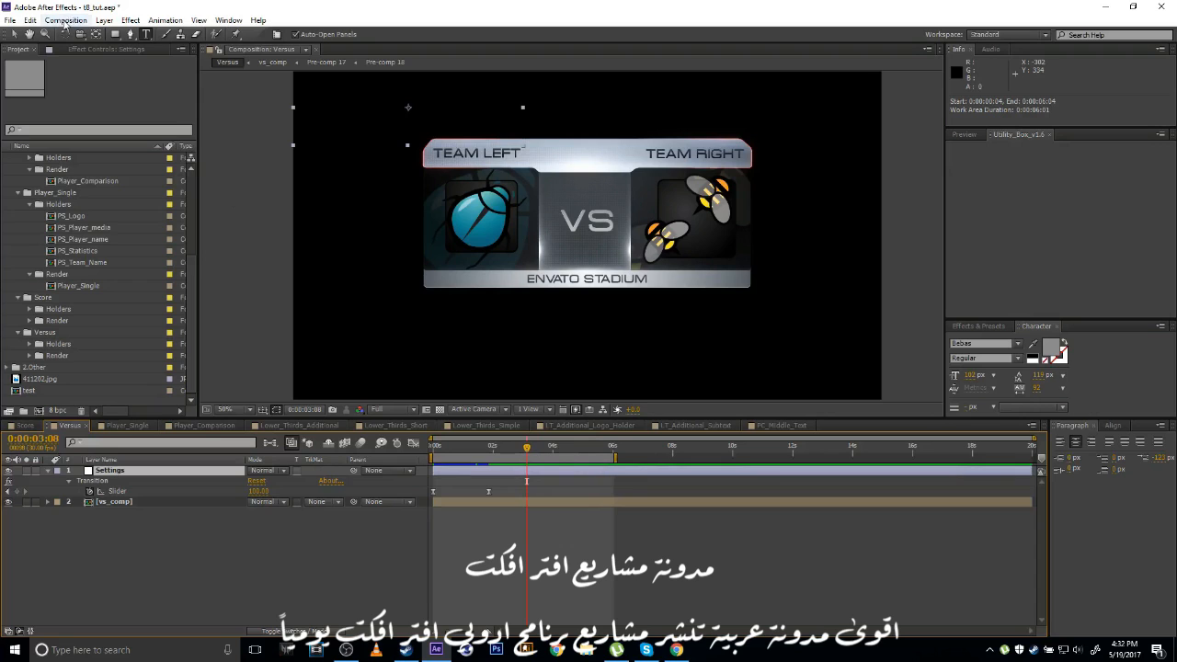
Add Versus to the render queue and confirm its AVI output module with the channels set to RGB + Alpha.
{"action": "left_click", "coordinate": [67, 20]}
{"action": "left_click", "coordinate": [81, 195]}
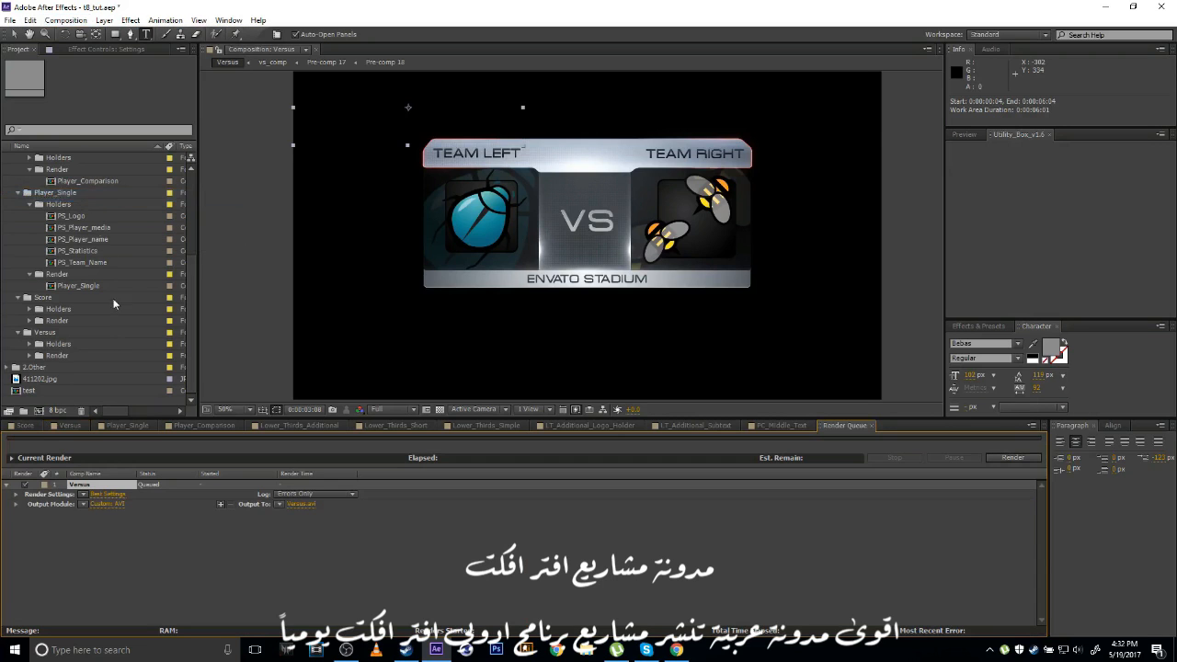
{"action": "left_click", "coordinate": [107, 504]}
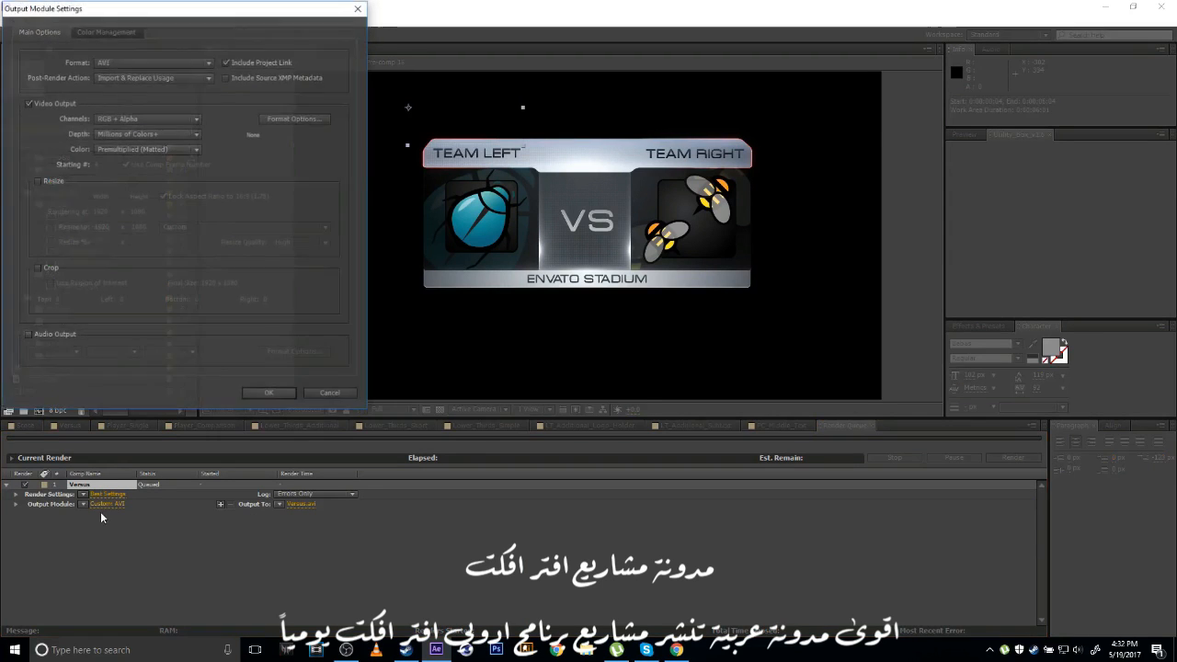
{"action": "left_click_drag", "start_coordinate": [92, 17], "coordinate": [705, 96]}
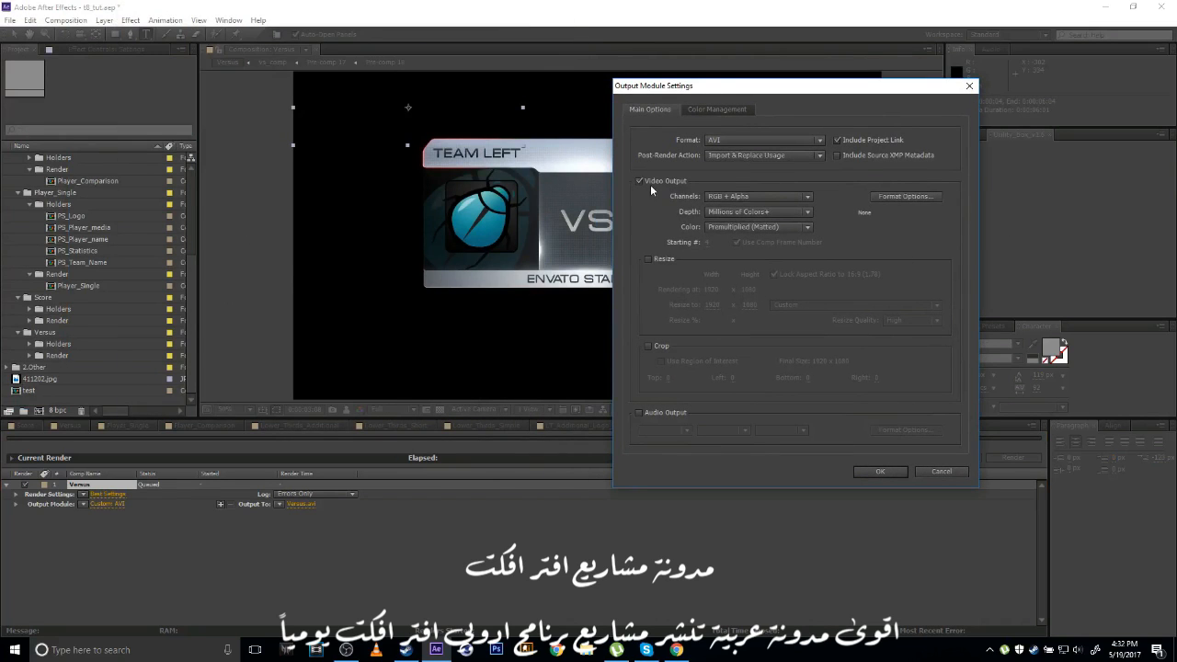
{"action": "left_click", "coordinate": [721, 197]}
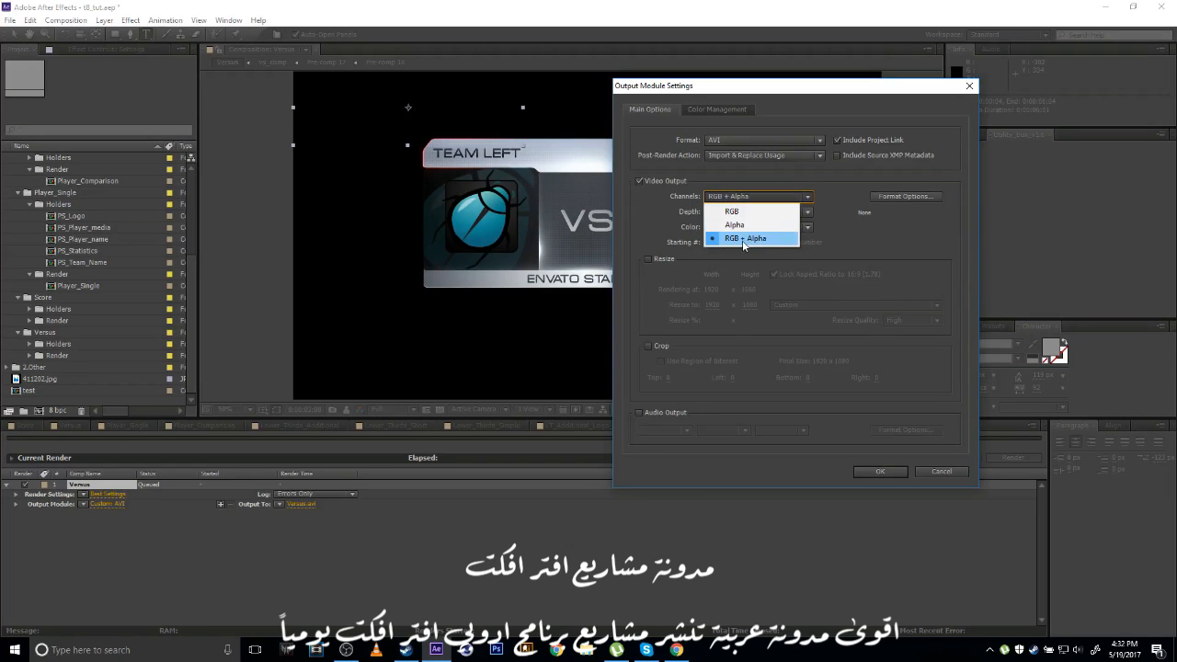
{"action": "left_click", "coordinate": [743, 240]}
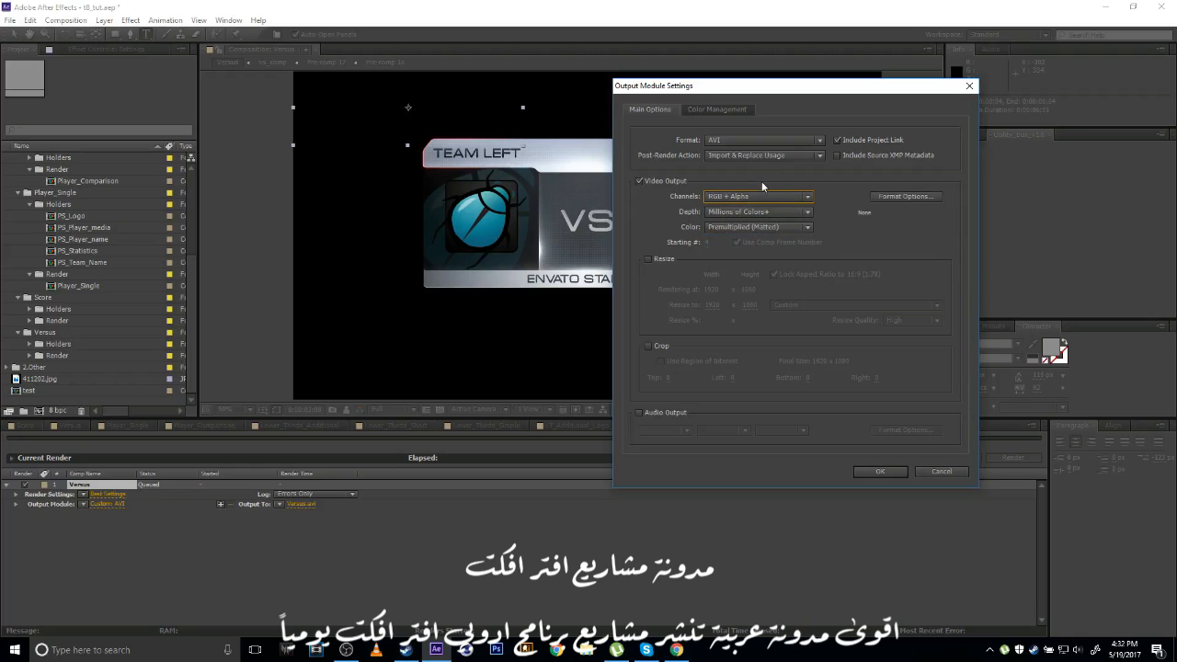
{"action": "left_click", "coordinate": [895, 469]}
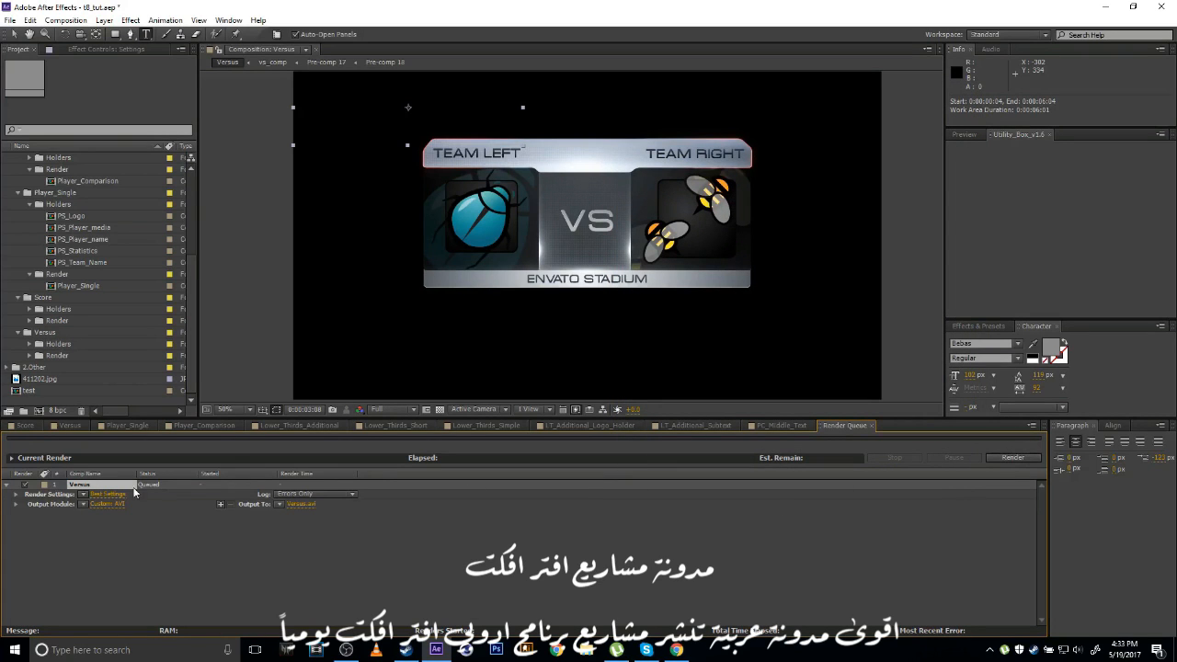
Close the render queue and open the test composition from the project.
{"action": "left_click", "coordinate": [872, 425]}
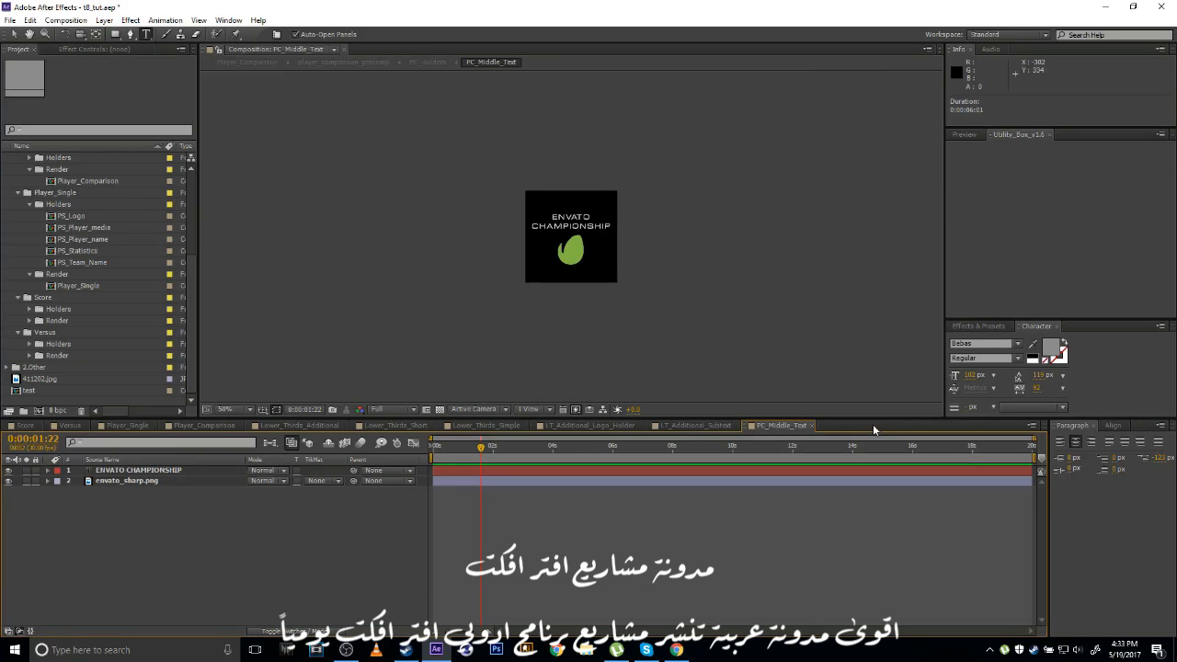
{"action": "double_click", "coordinate": [35, 391]}
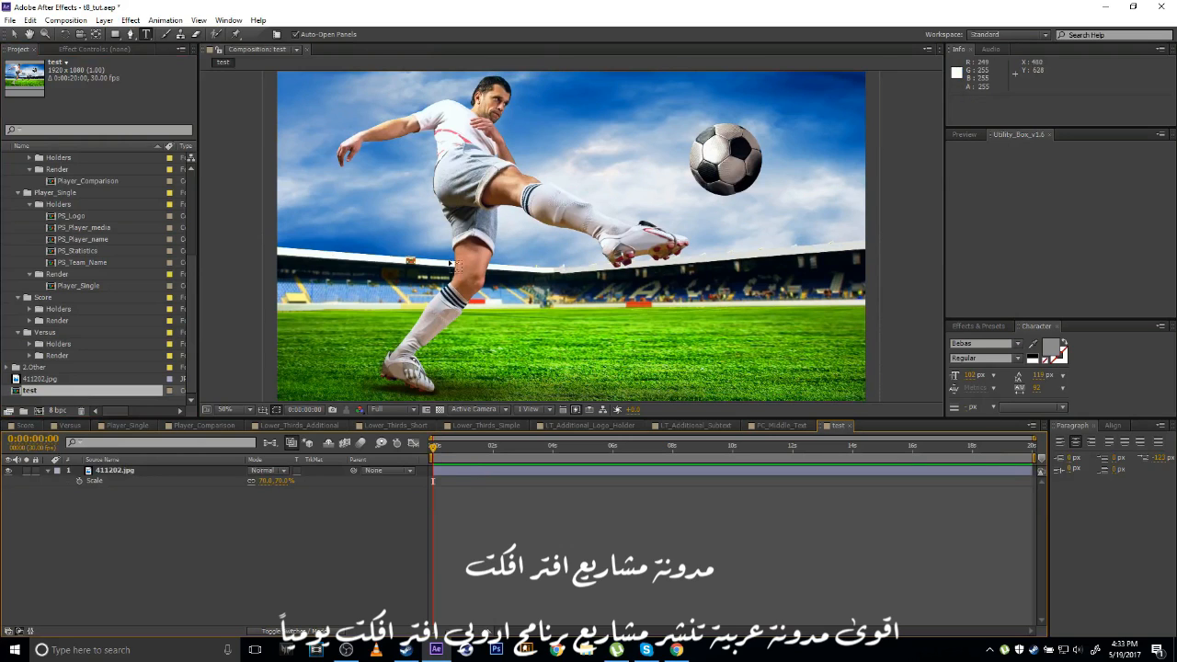
Place Lower_Thirds_Additional from LT_Additional's Render folder above the 411202.jpg layer and view the frame at 0:00:01:19.
{"action": "left_click", "coordinate": [20, 250]}
{"action": "scroll", "coordinate": [29, 255], "scroll_direction": "up", "scroll_amount": 4}
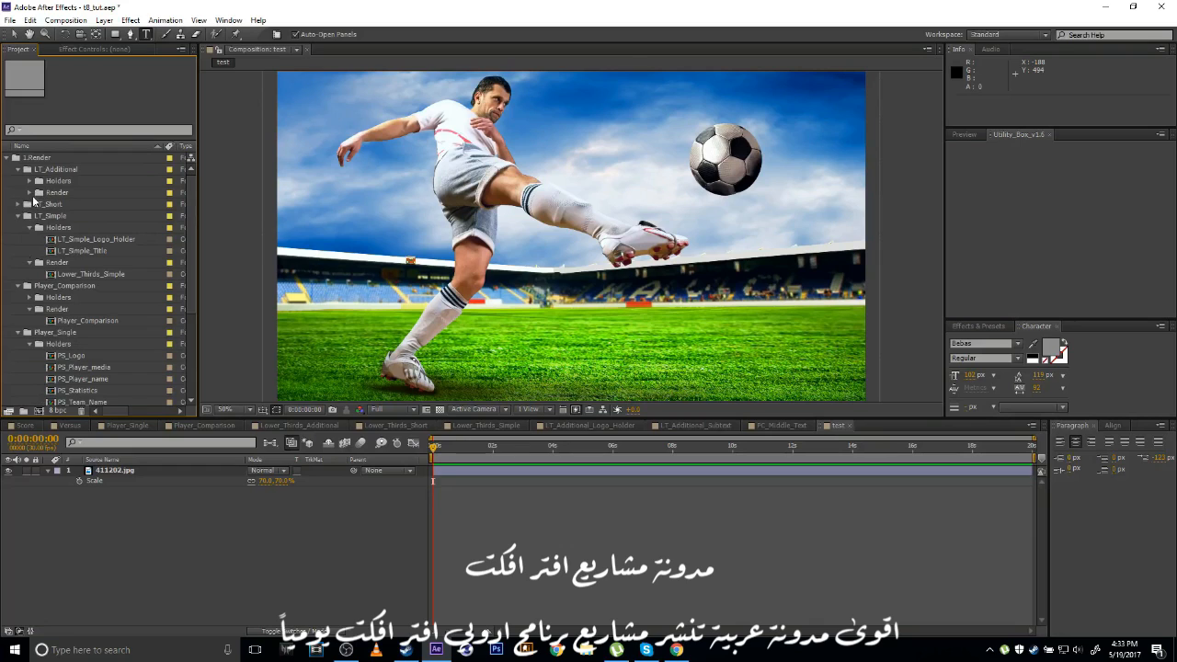
{"action": "left_click", "coordinate": [29, 193]}
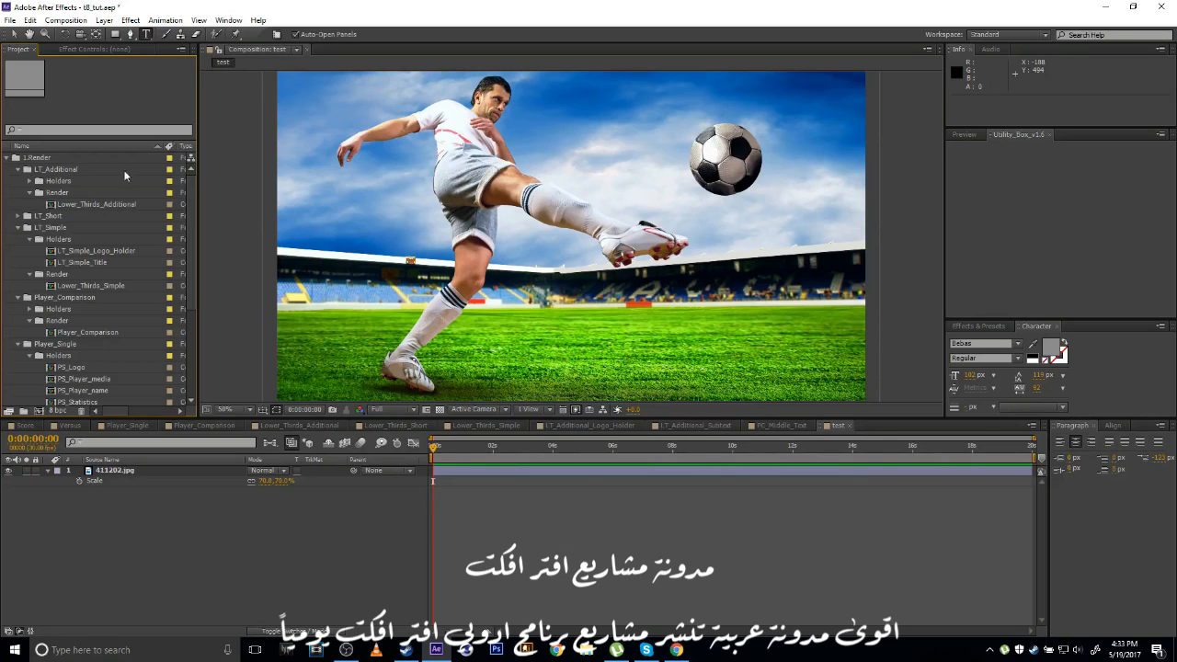
{"action": "left_click", "coordinate": [72, 204]}
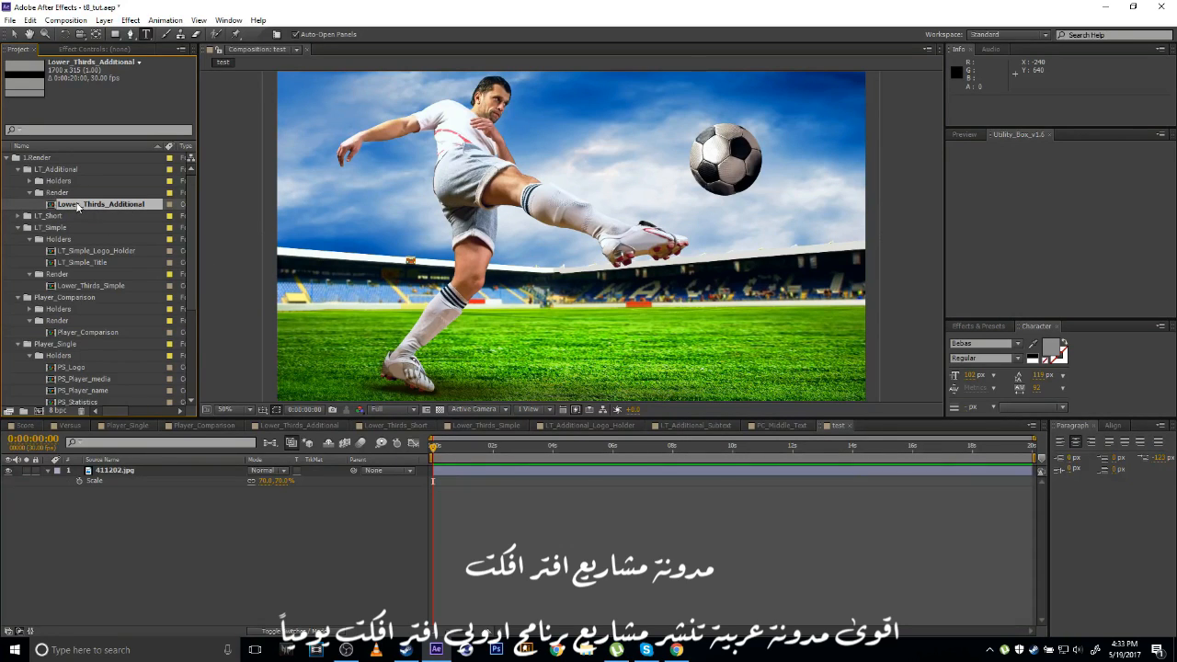
{"action": "left_click_drag", "start_coordinate": [77, 207], "coordinate": [116, 474]}
{"action": "left_click_drag", "start_coordinate": [434, 449], "coordinate": [481, 449]}
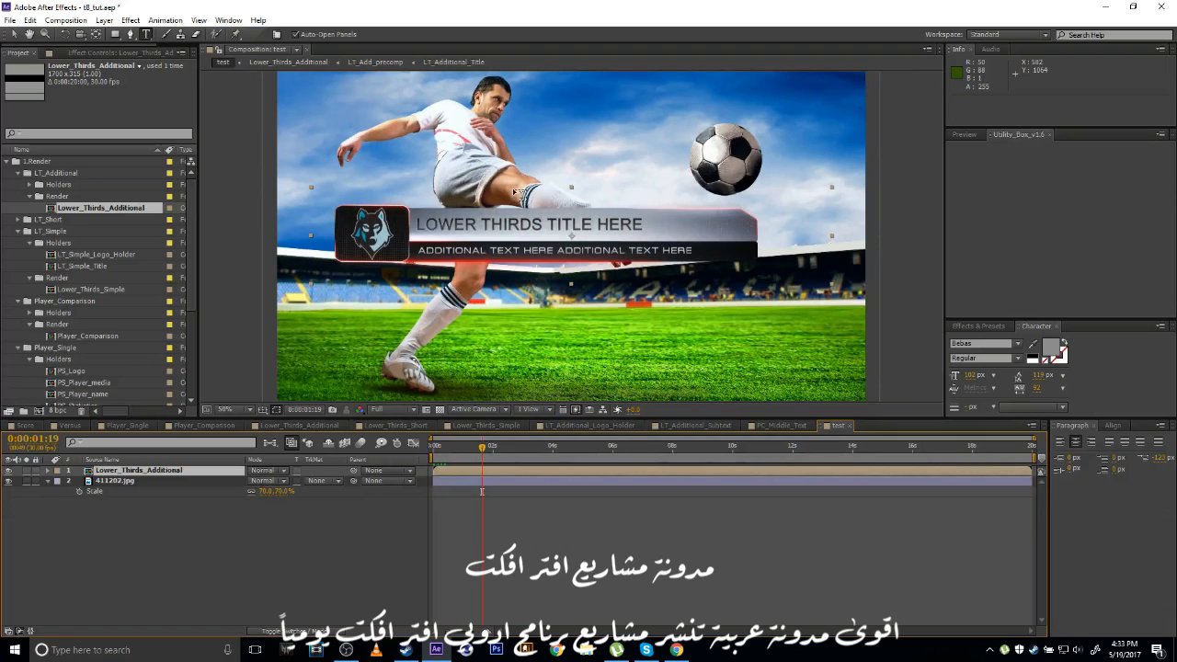
Move the Lower_Thirds_Additional layer straight down to position 960, 836 over the grass.
{"action": "key", "text": "v"}
{"action": "key", "text": "comma"}
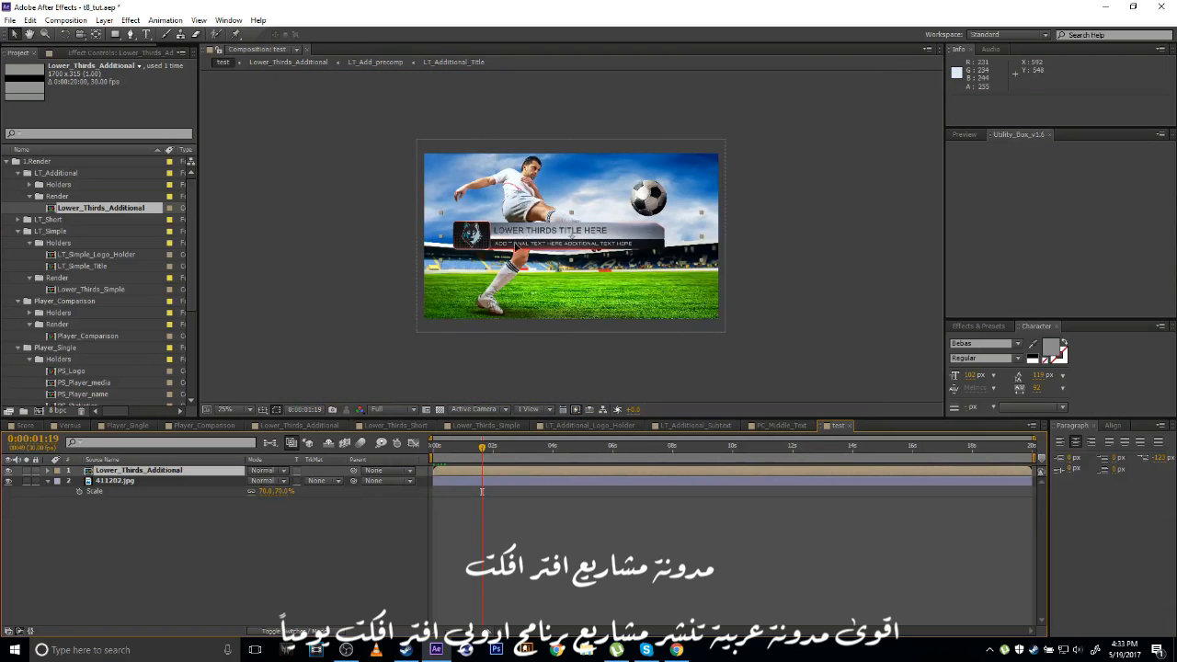
{"action": "left_click_drag", "start_coordinate": [516, 237], "coordinate": [516, 283]}
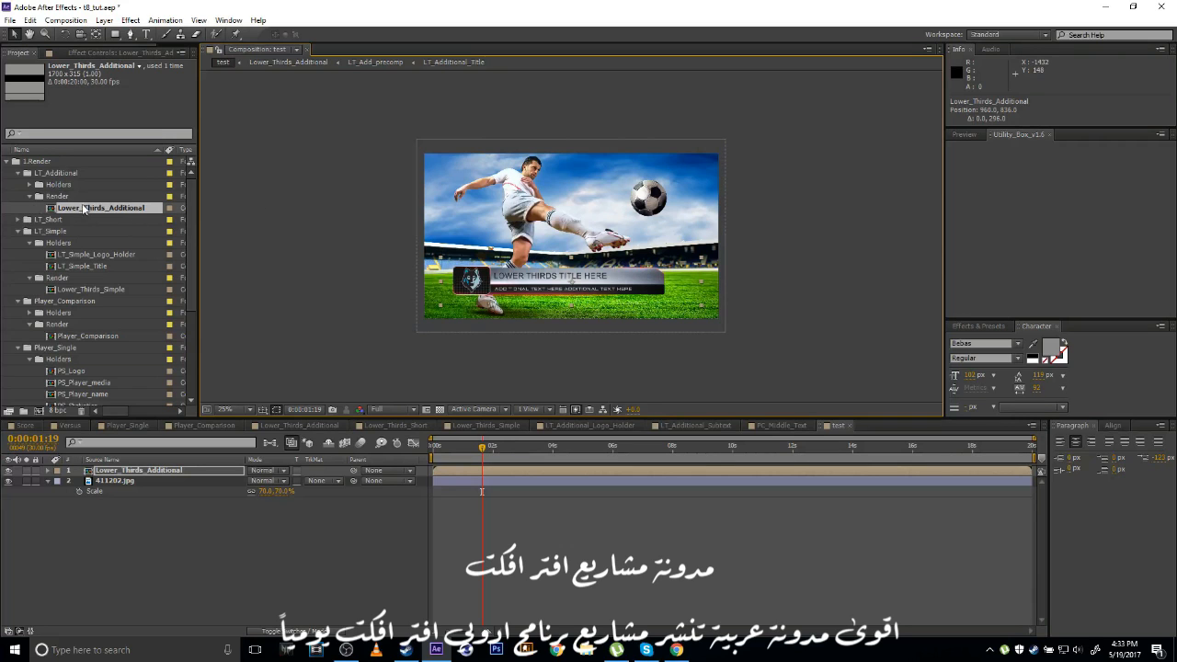
Pick up the Lower_Thirds_Additional composition from LT_Additional's Render folder.
{"action": "left_click_drag", "start_coordinate": [87, 209], "coordinate": [112, 230]}
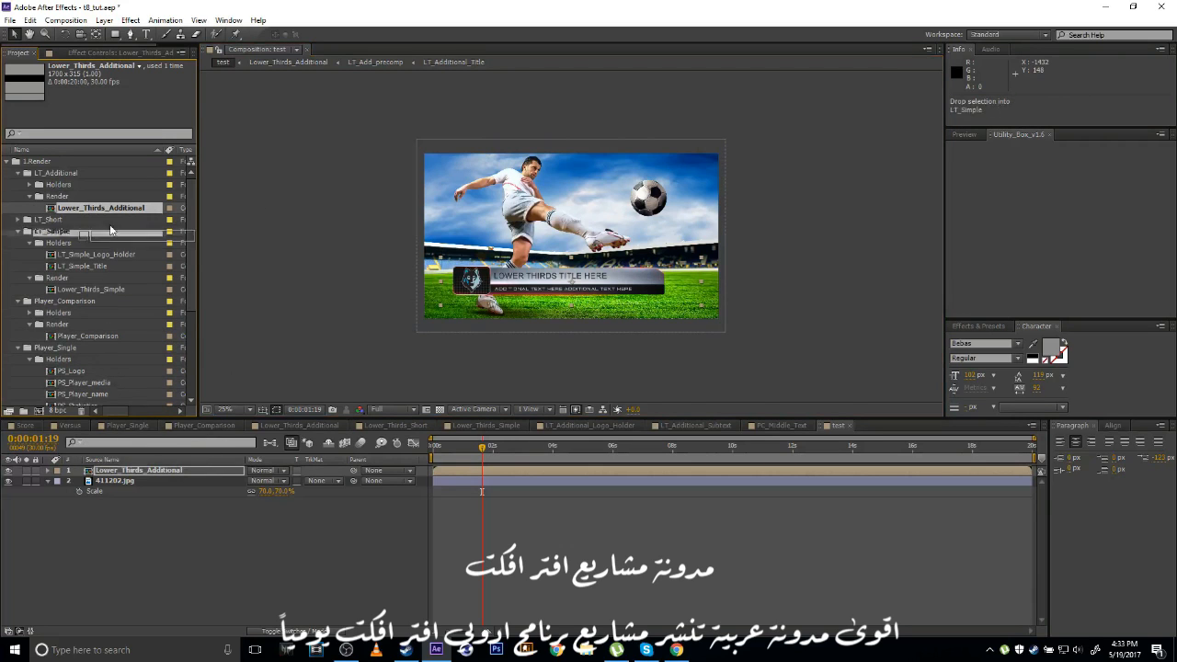